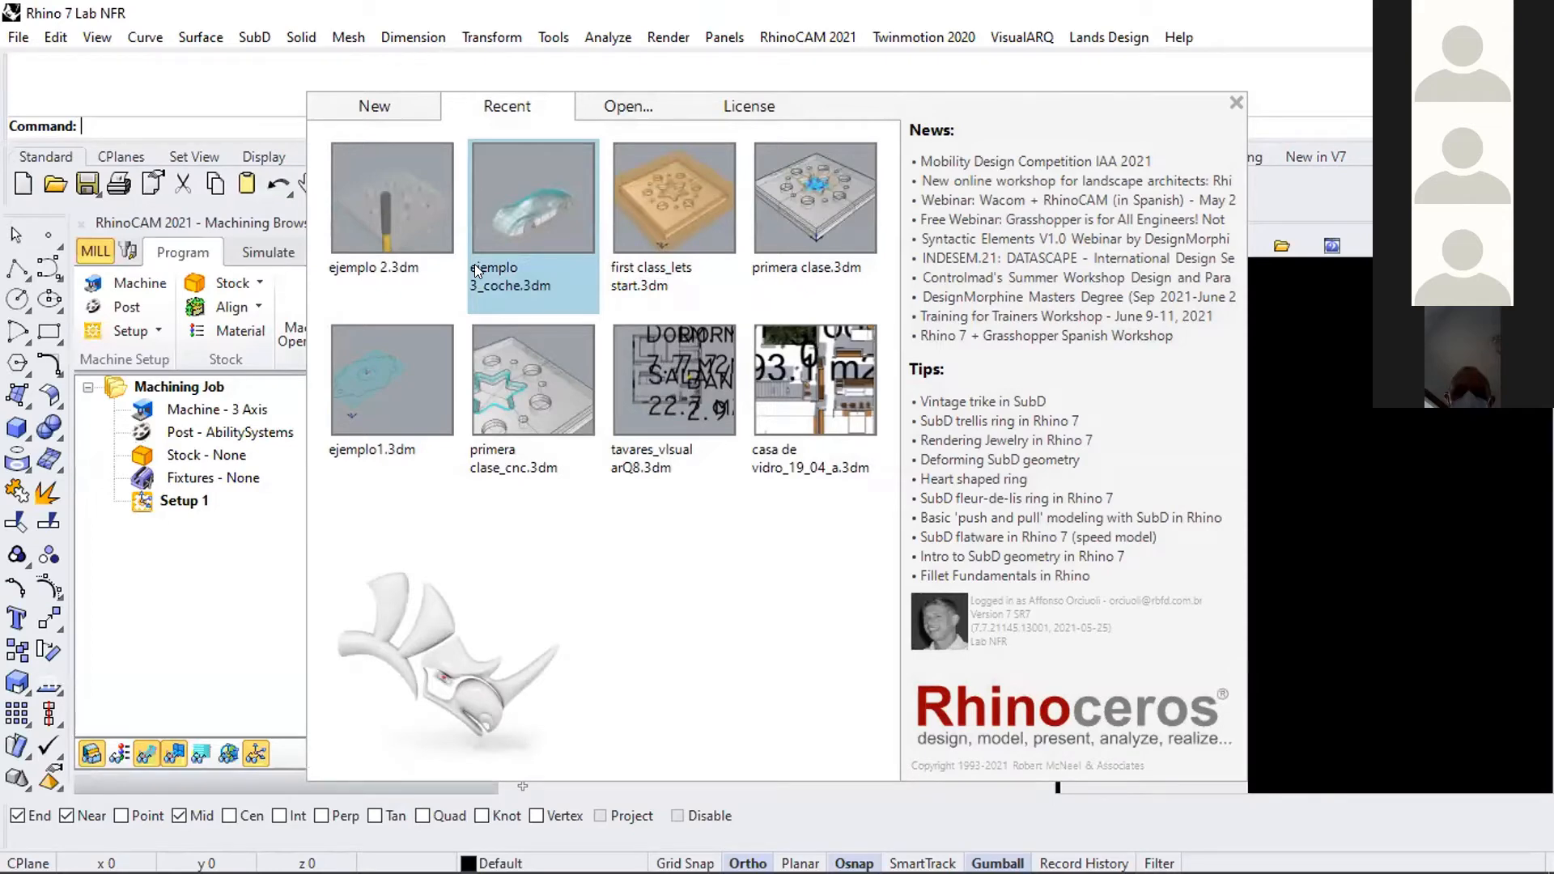
- Dismiss the start window and close the Machining Browser and Properties panels so the four viewports fill the workspace
left_click(994, 7)
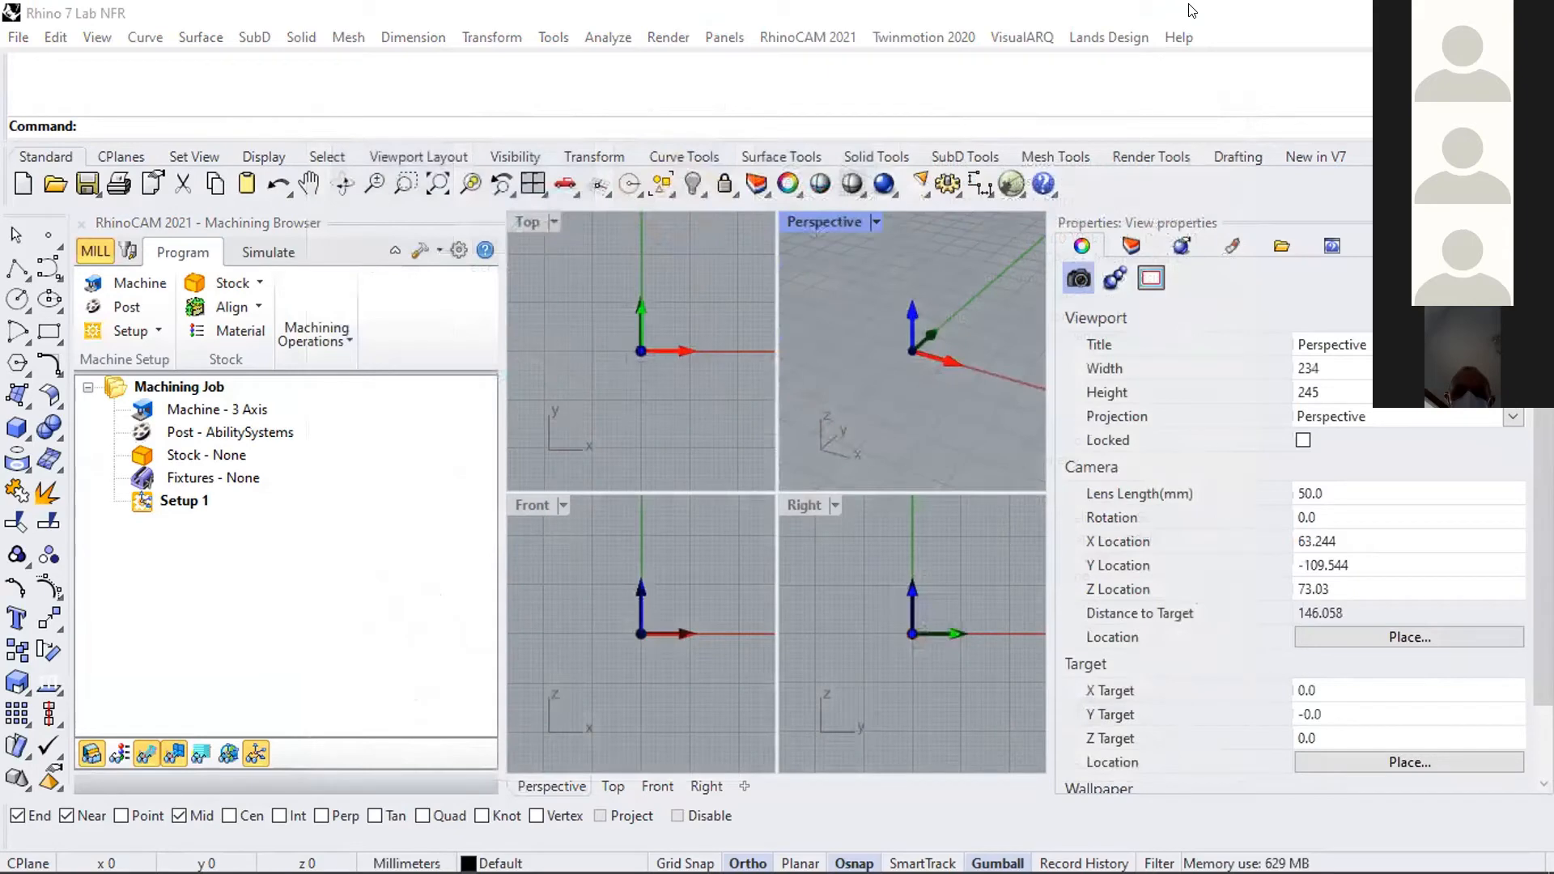
left_click(81, 224)
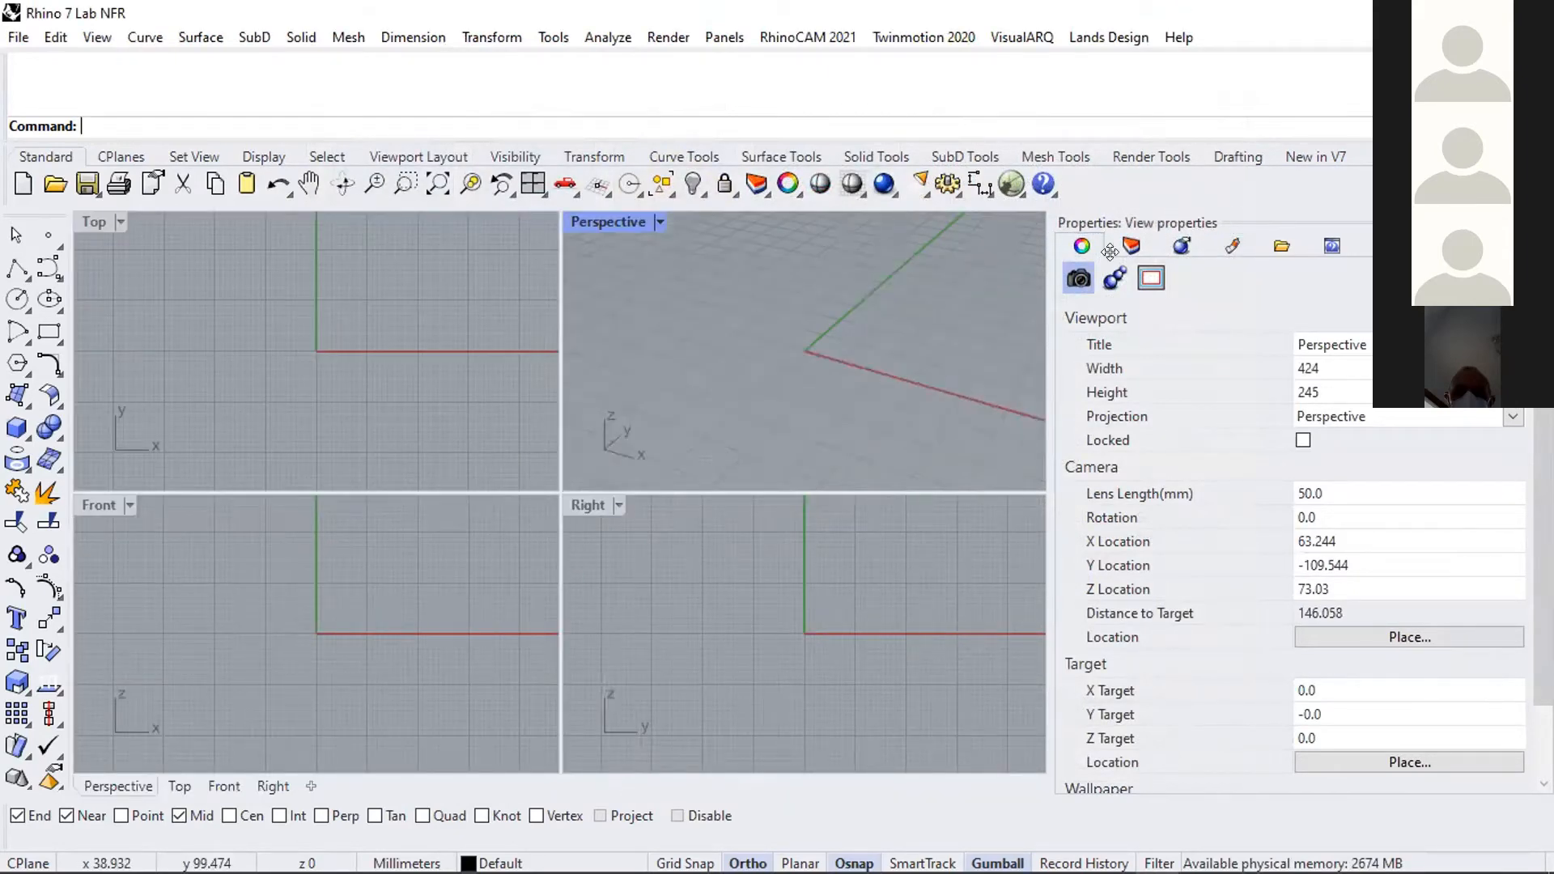
left_click_drag(1109, 251, 761, 306)
left_click(1428, 270)
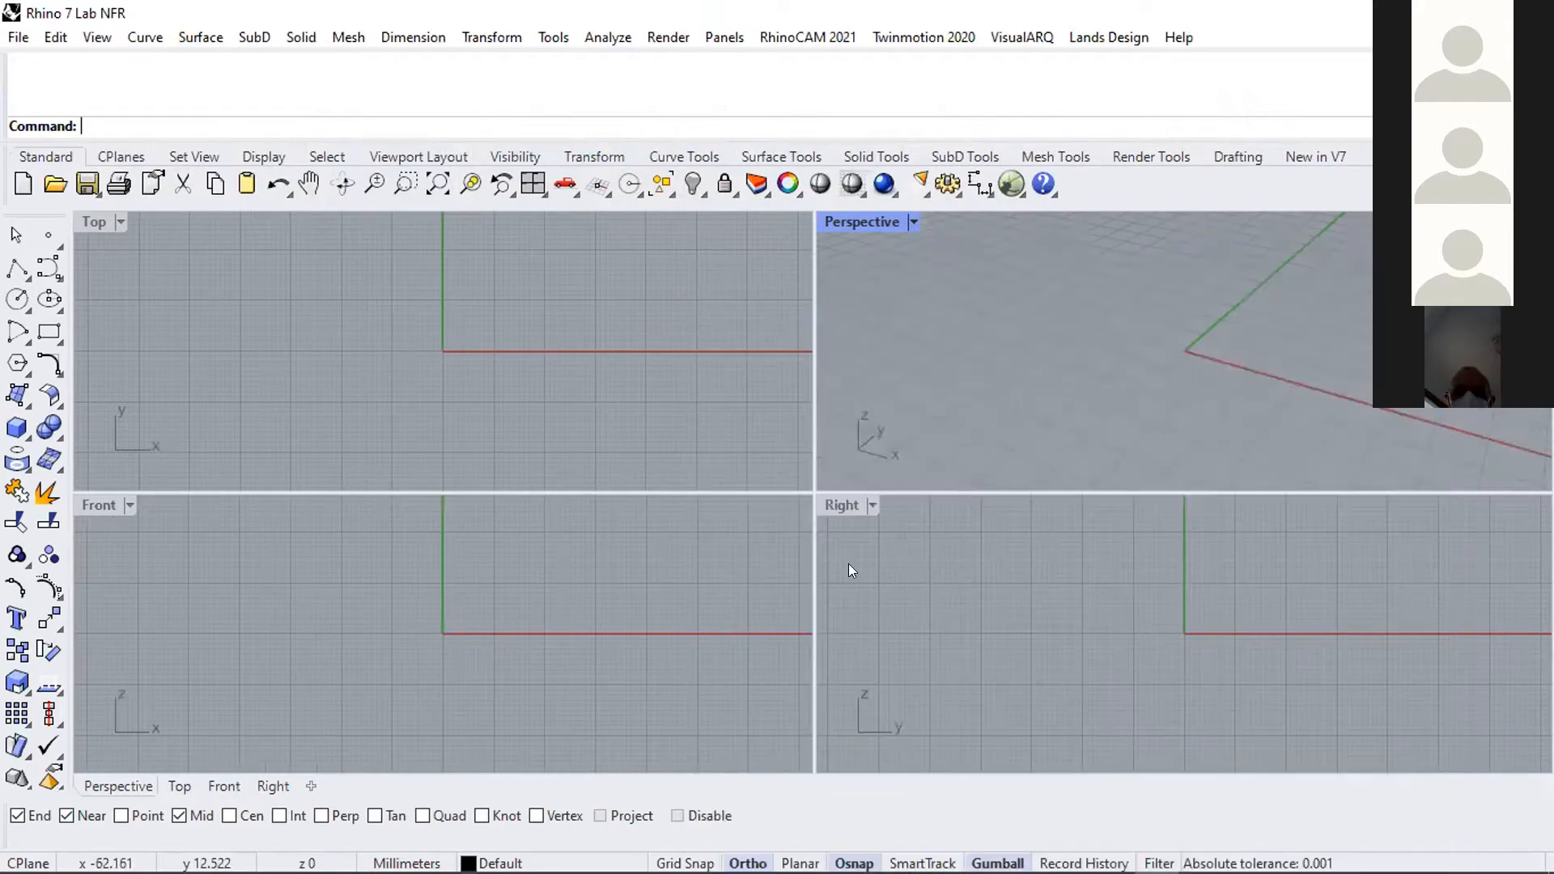
- Review the RhinoCAM license status information and close it
left_click(789, 37)
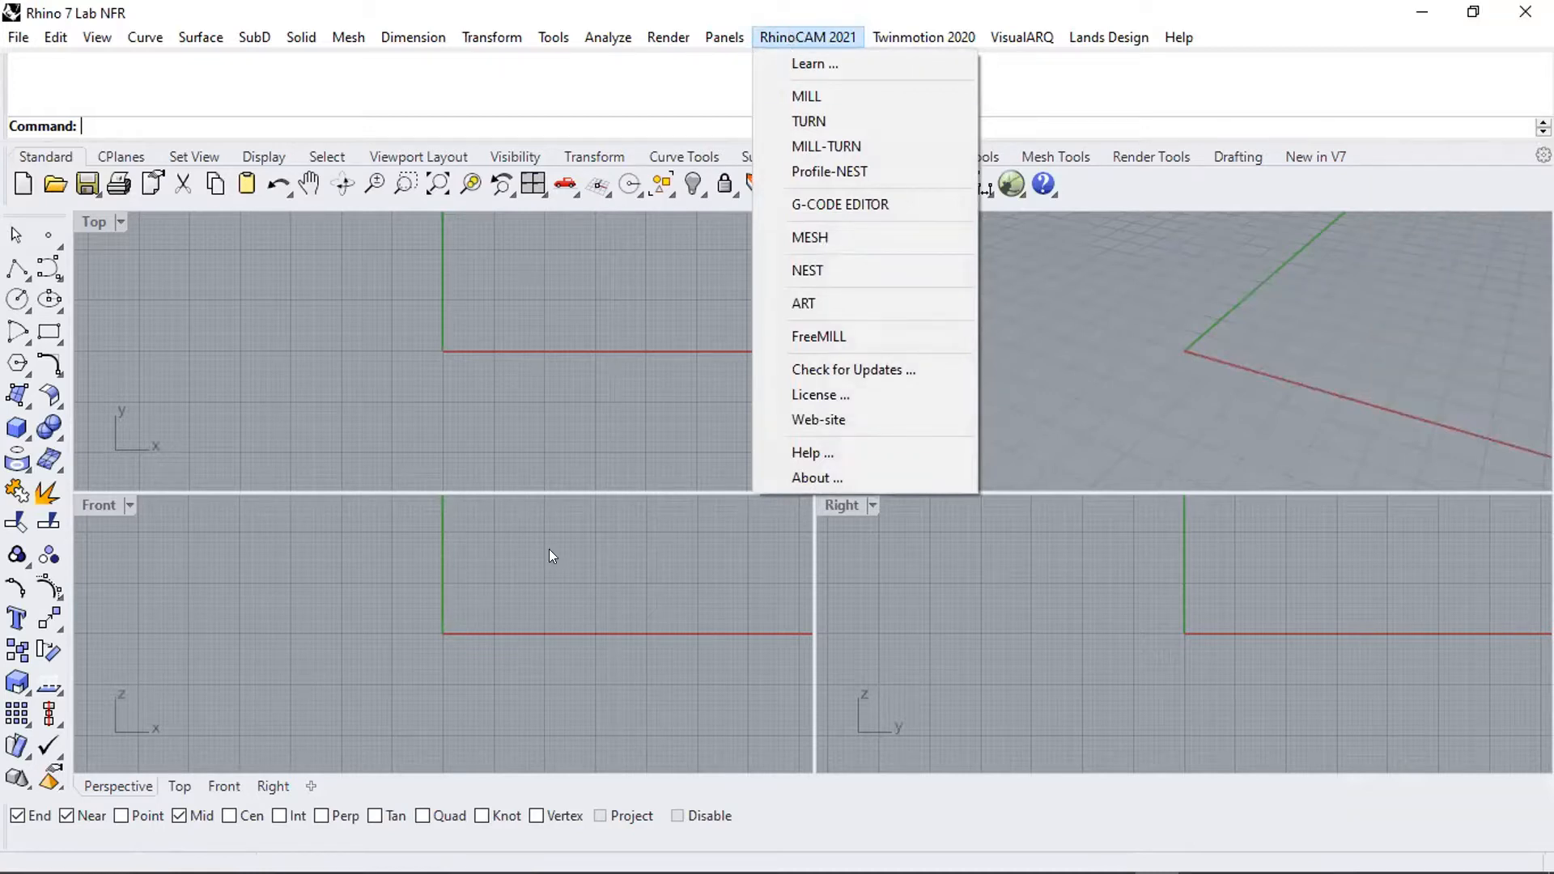
left_click(488, 646)
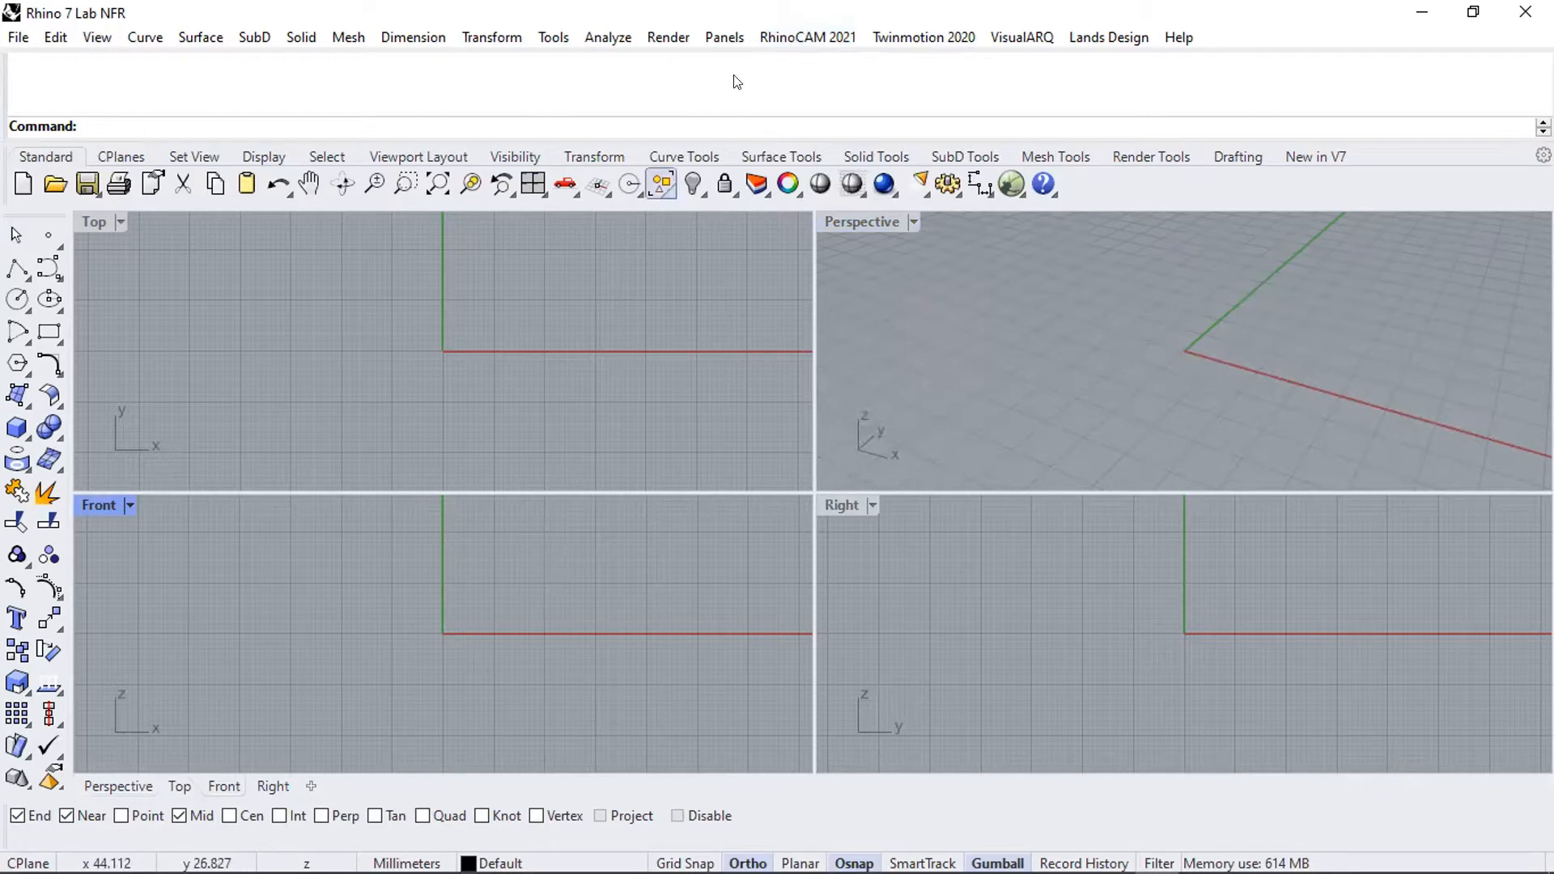
left_click(784, 38)
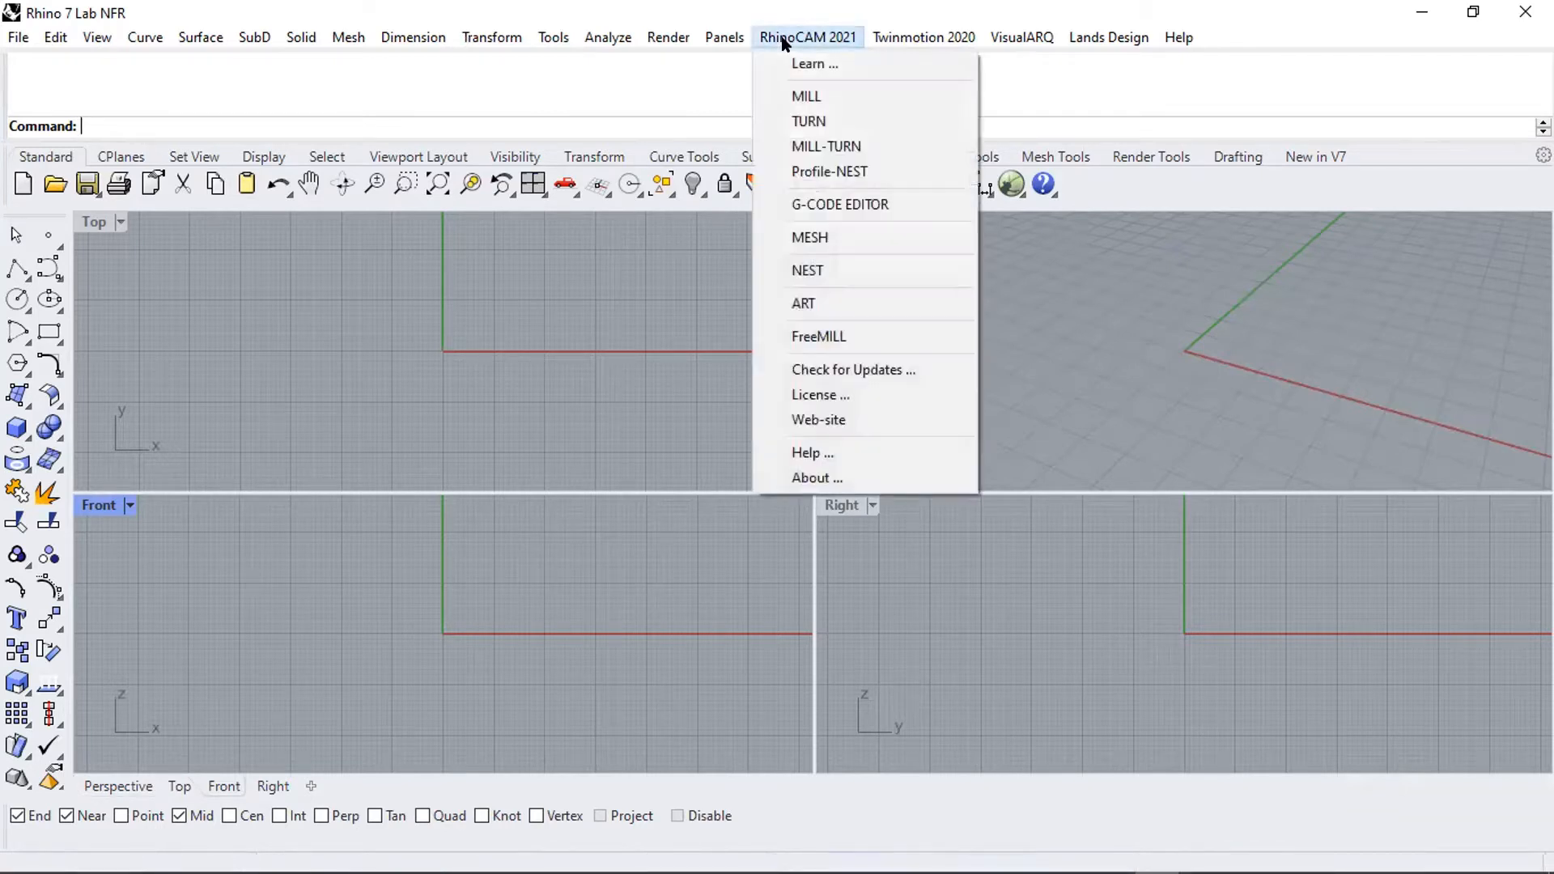
left_click(830, 396)
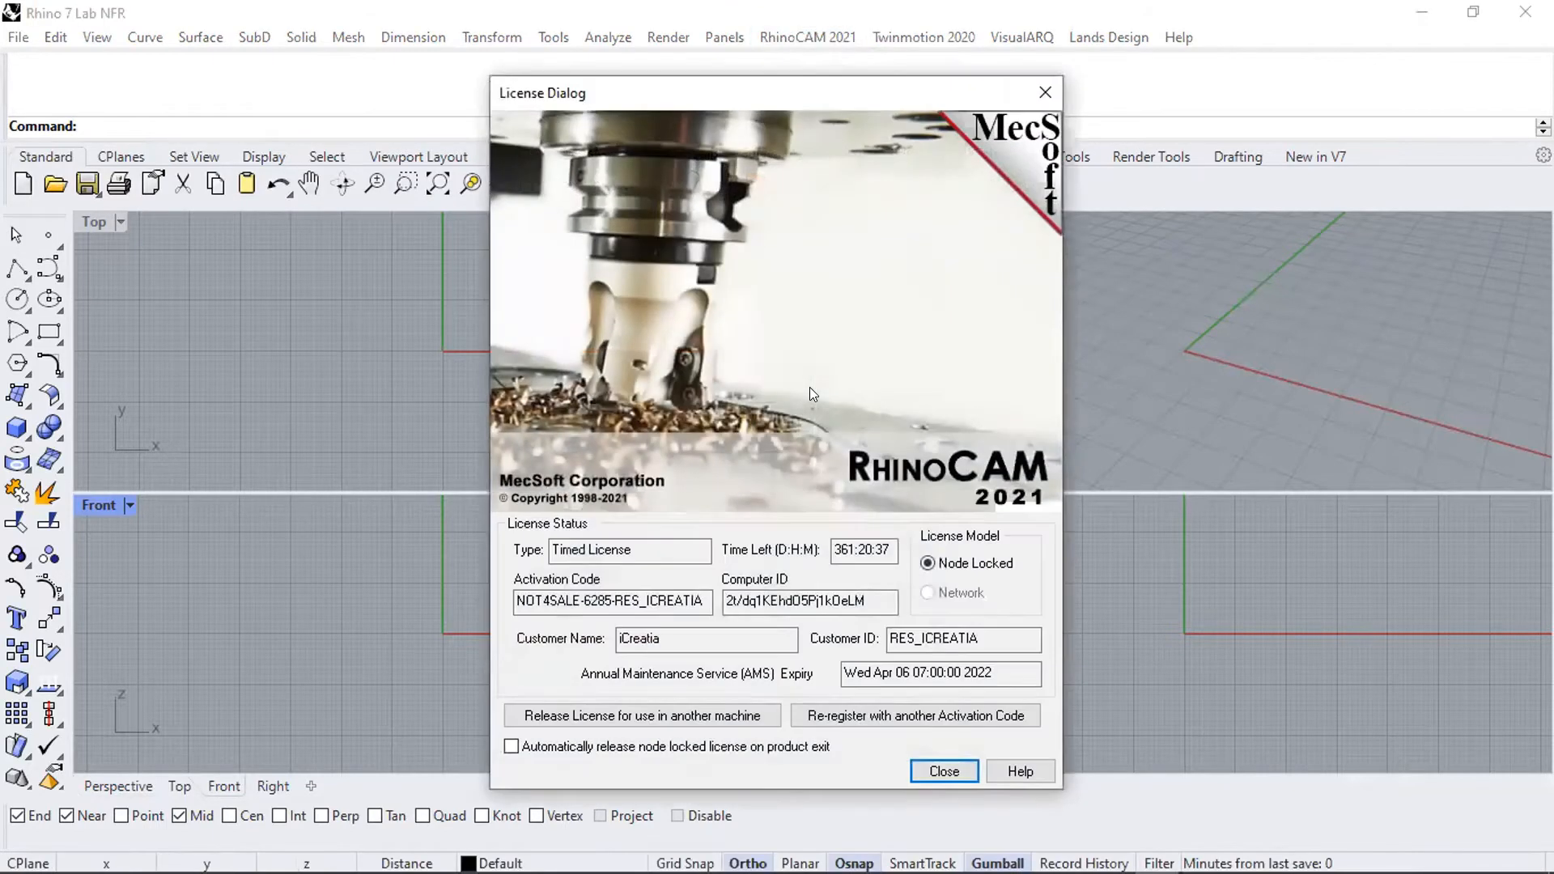
left_click(961, 773)
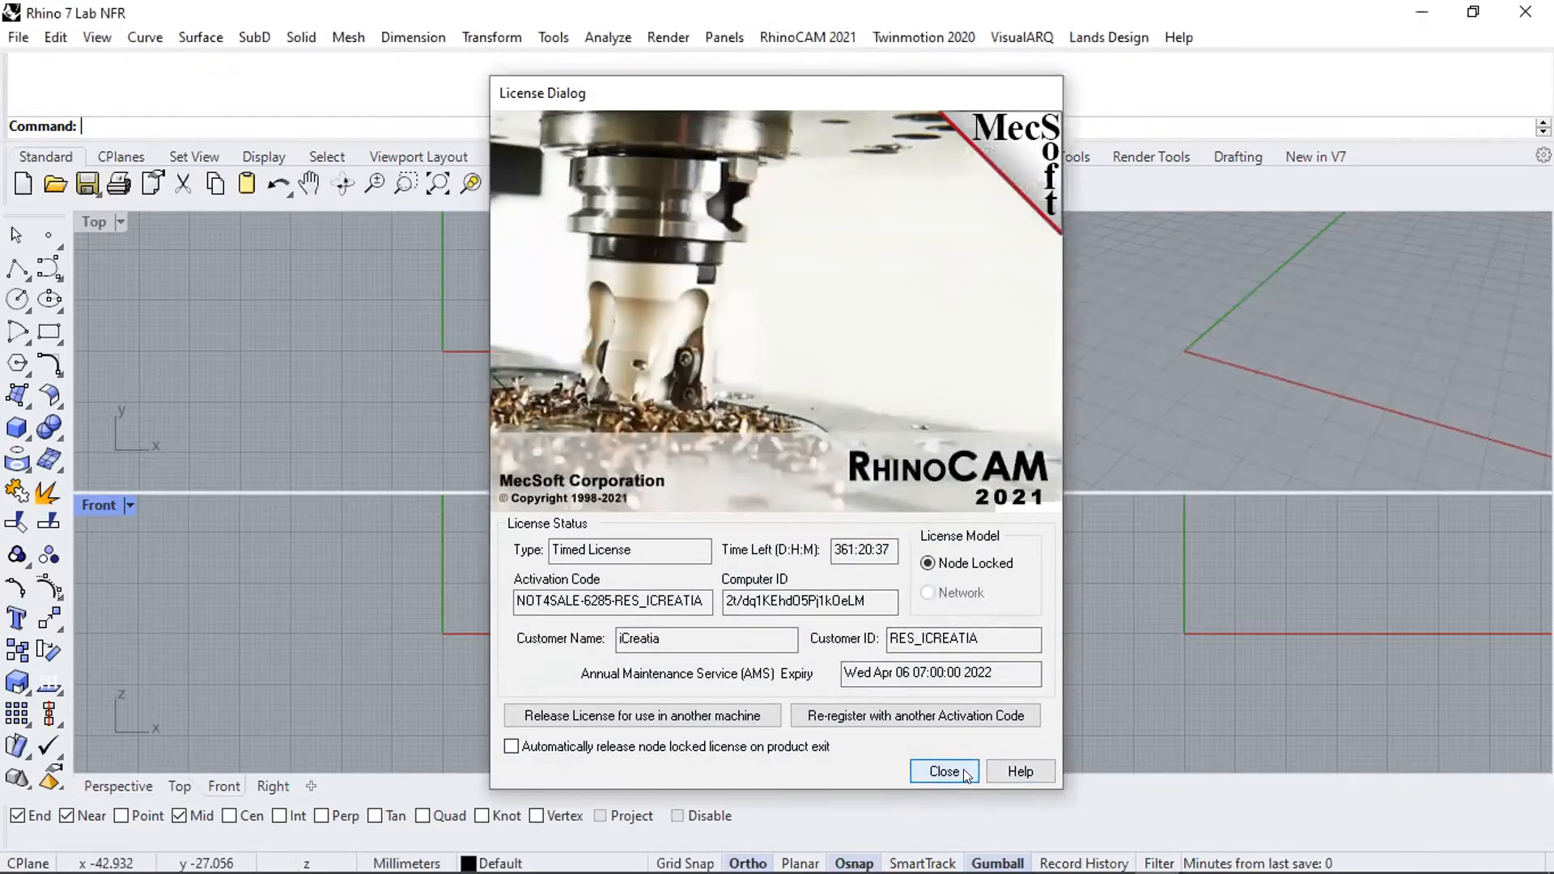
- Review the RhinoCAM product version and the full list of licensed modules, then close the information window
left_click(808, 37)
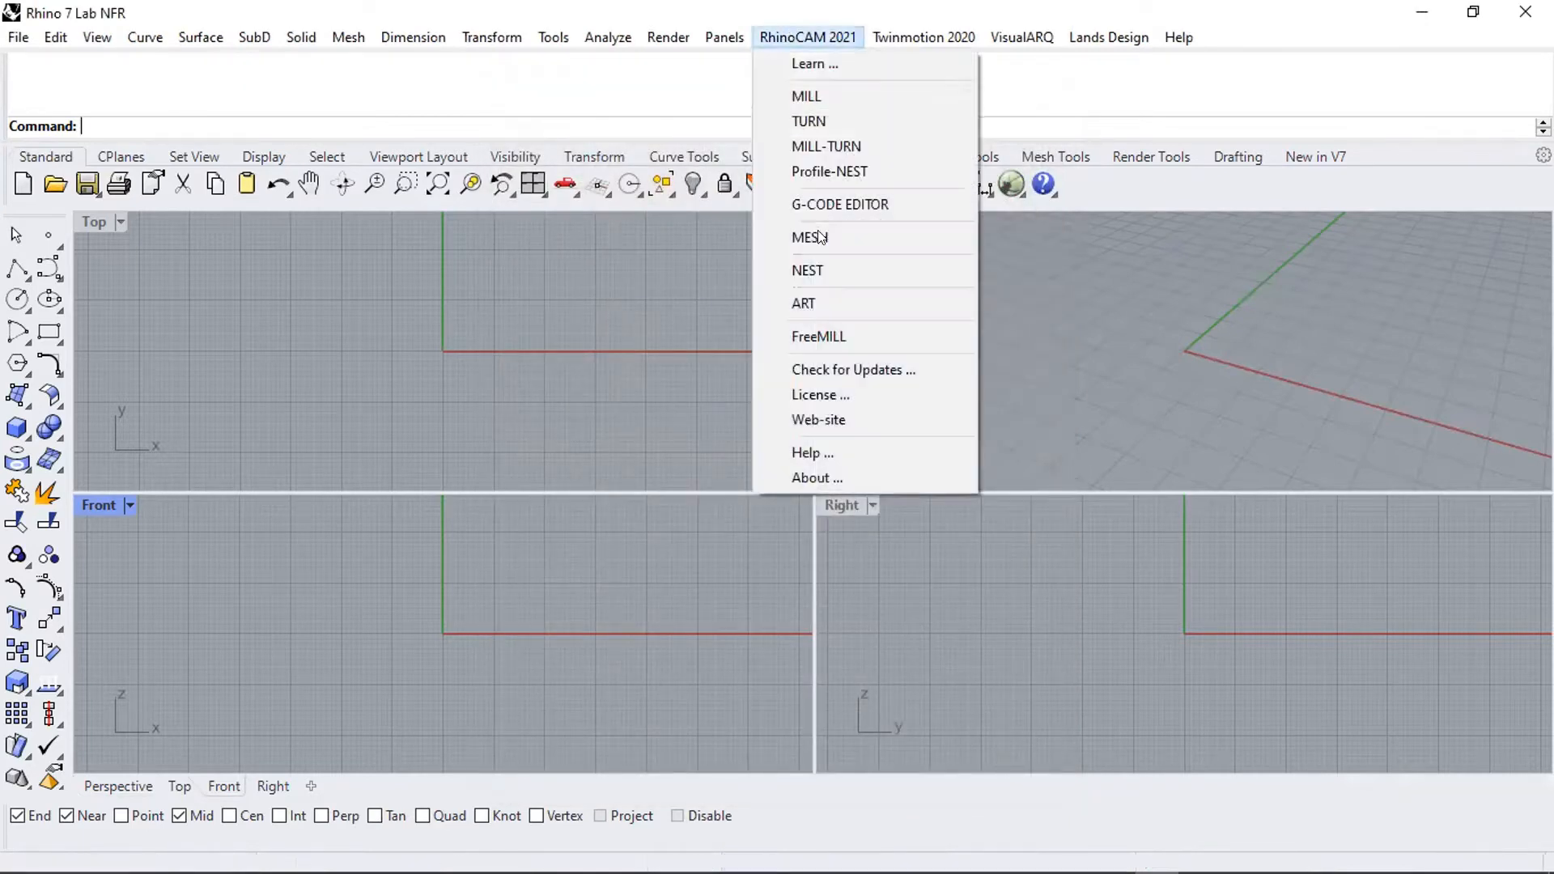
left_click(807, 477)
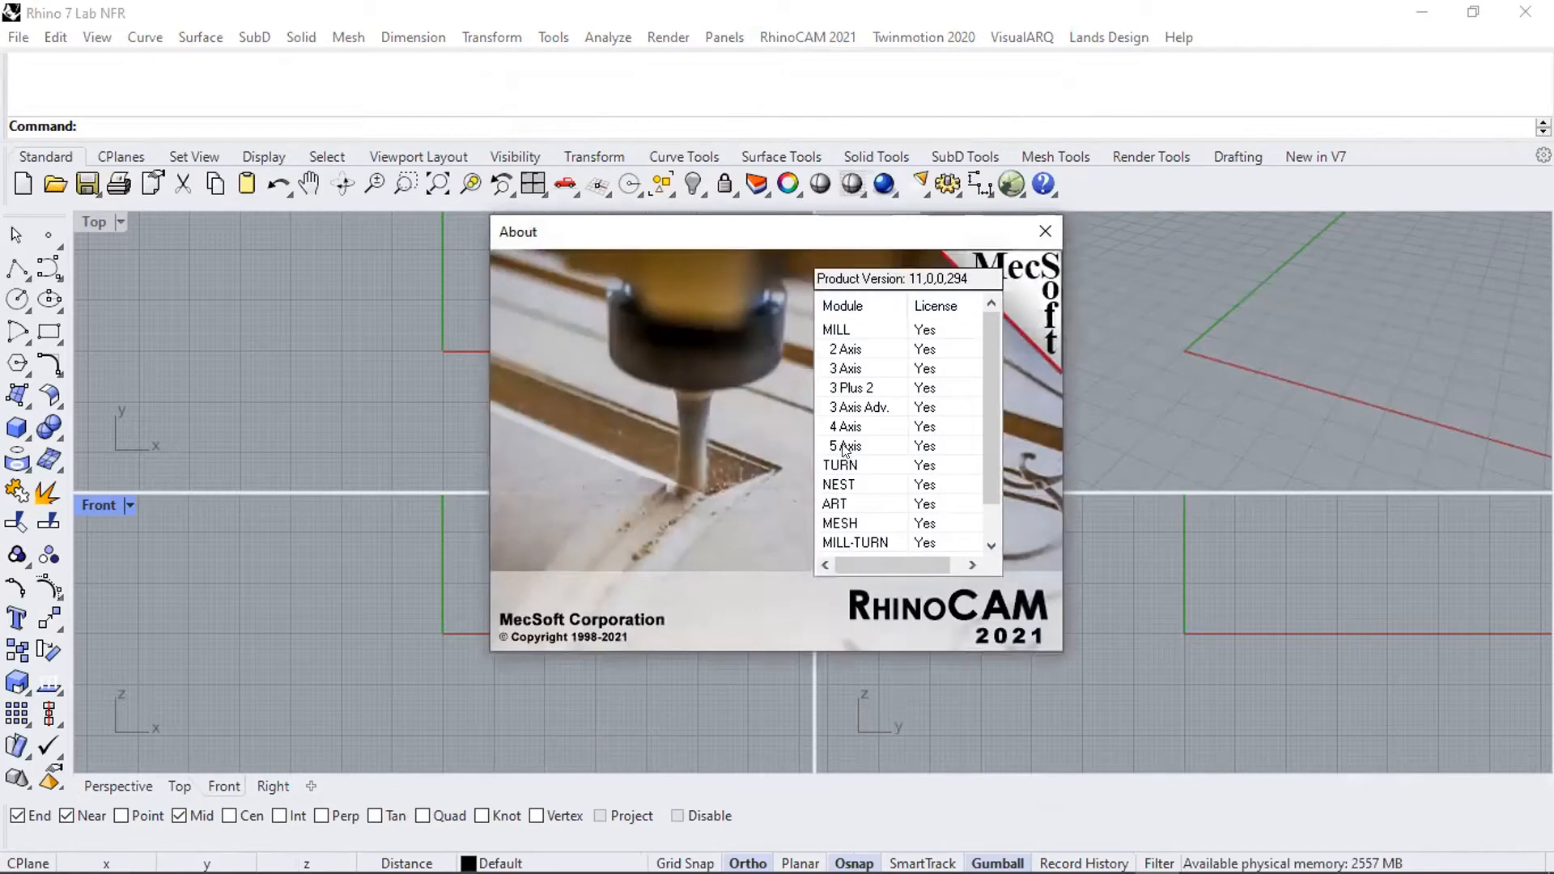
mouse_move(981, 351)
left_mouse_down()
mouse_move(985, 445)
mouse_move(984, 337)
left_mouse_up()
scroll(984, 384, "down", 1)
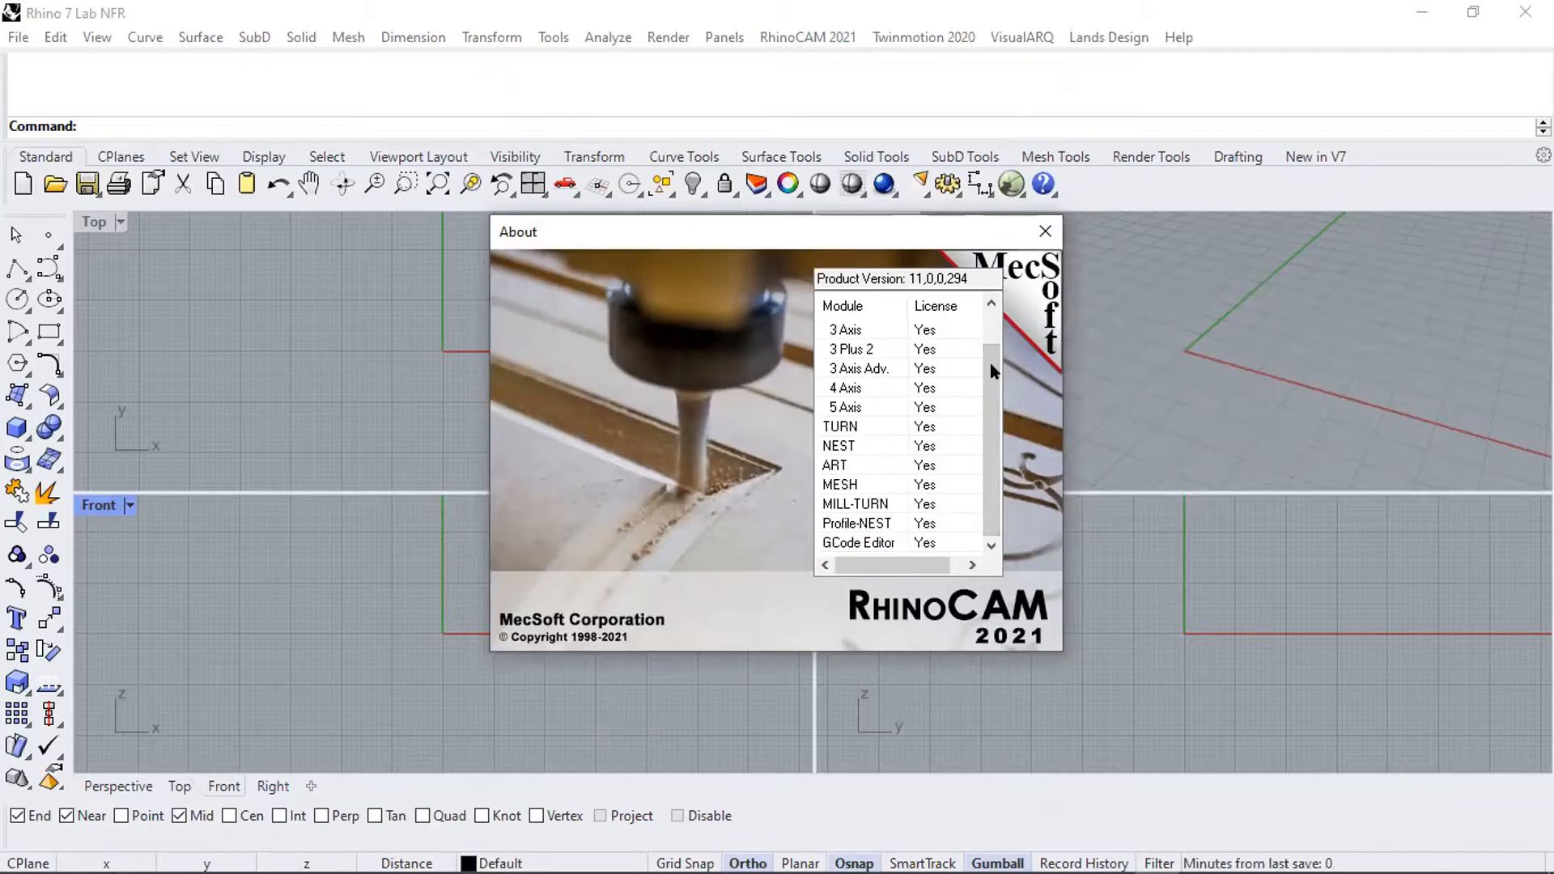
left_click(1030, 231)
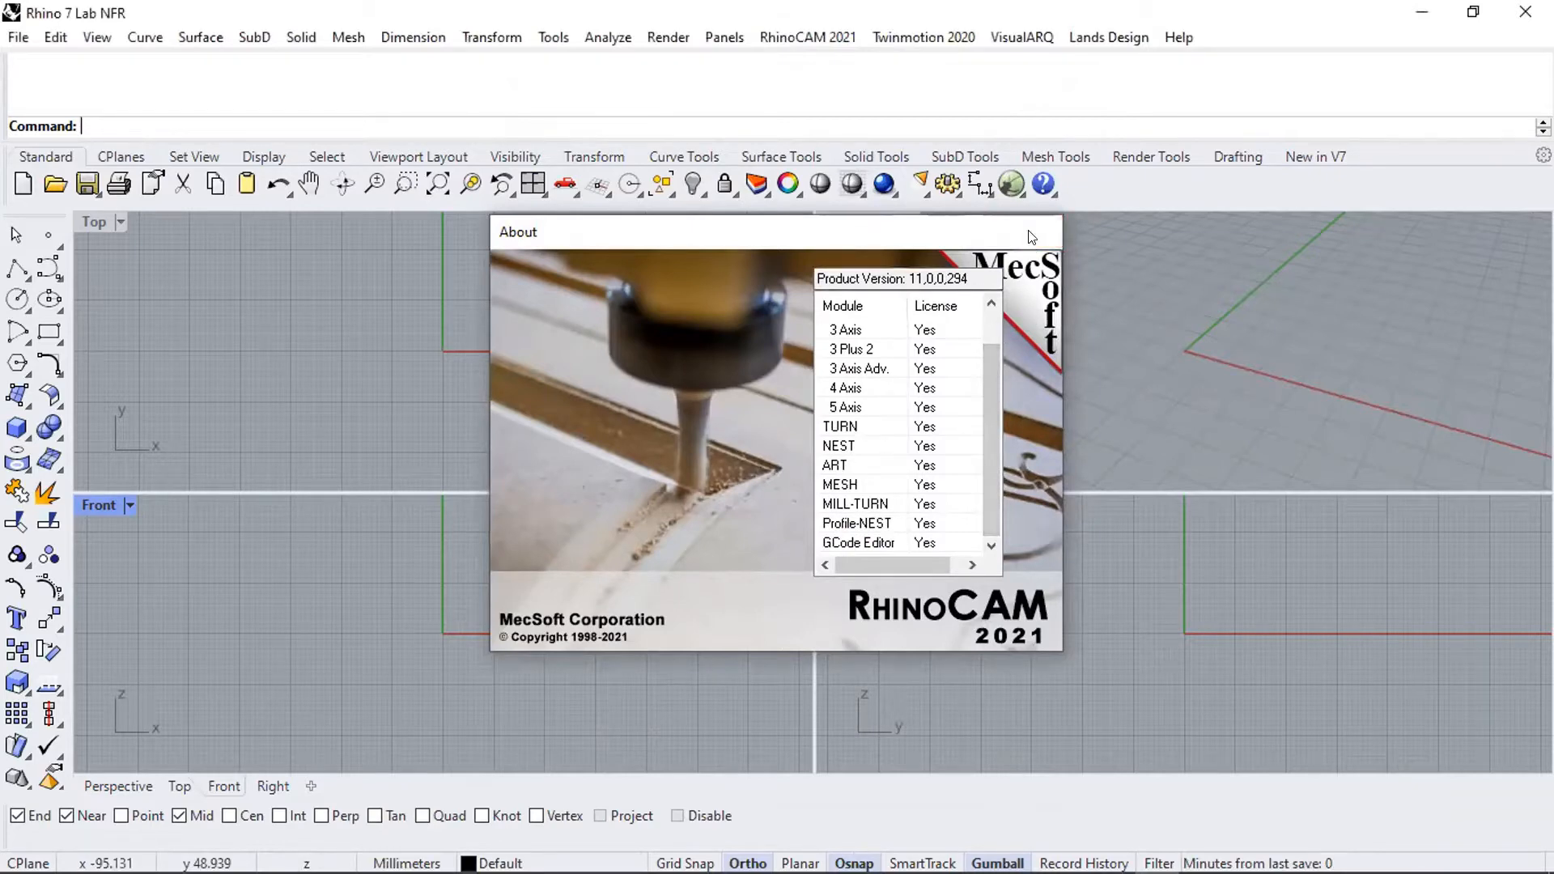
- Load the RhinoCAM MILL module and confirm a manually defined 3 Axis machine for the machining job
left_click(803, 38)
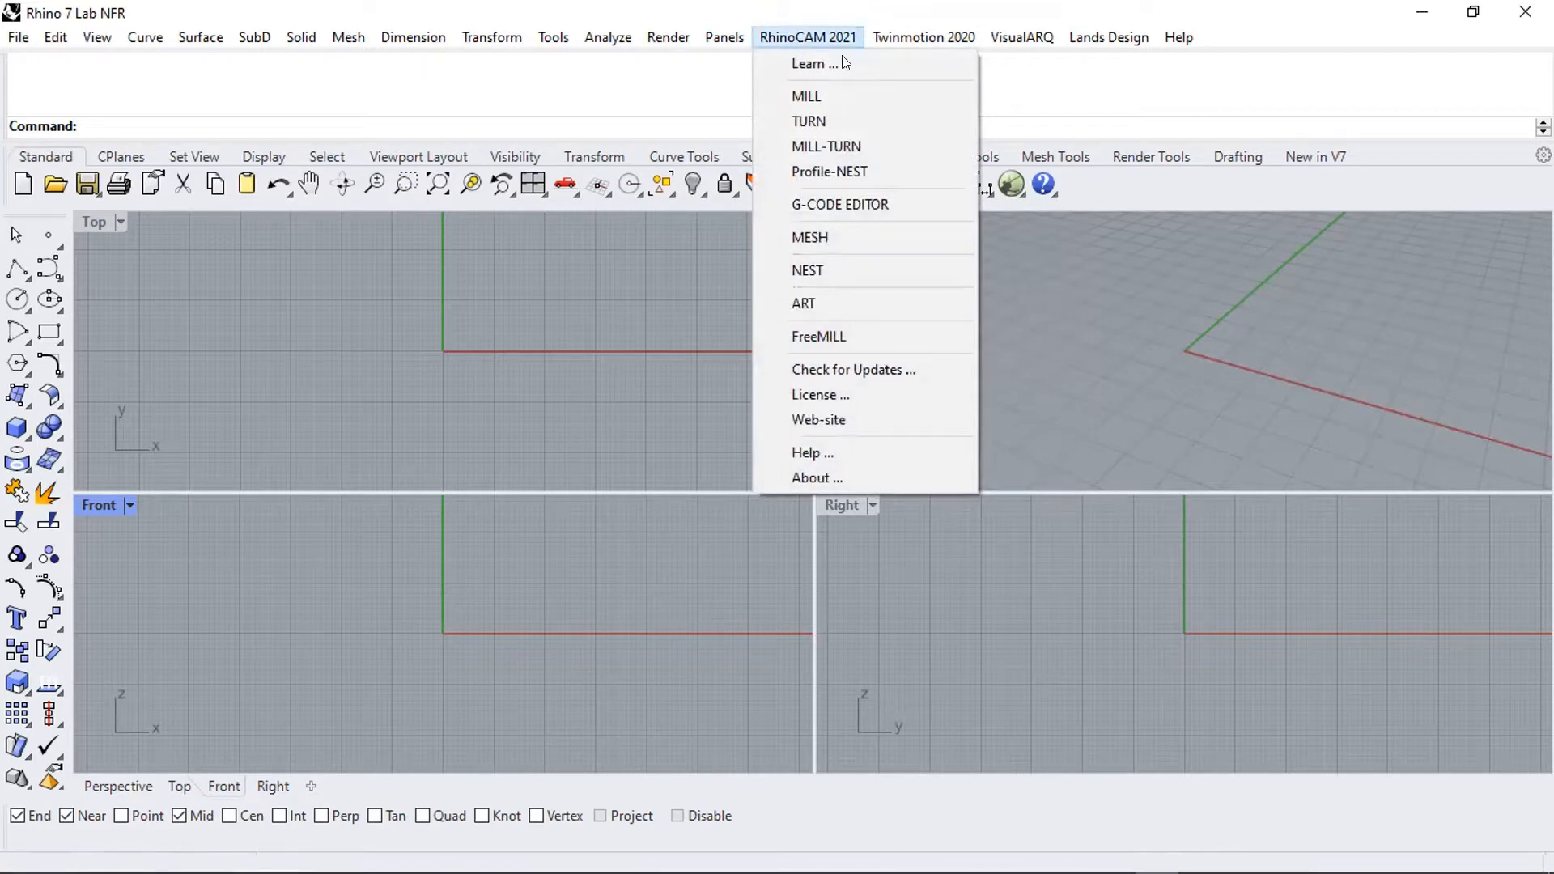
left_click(824, 97)
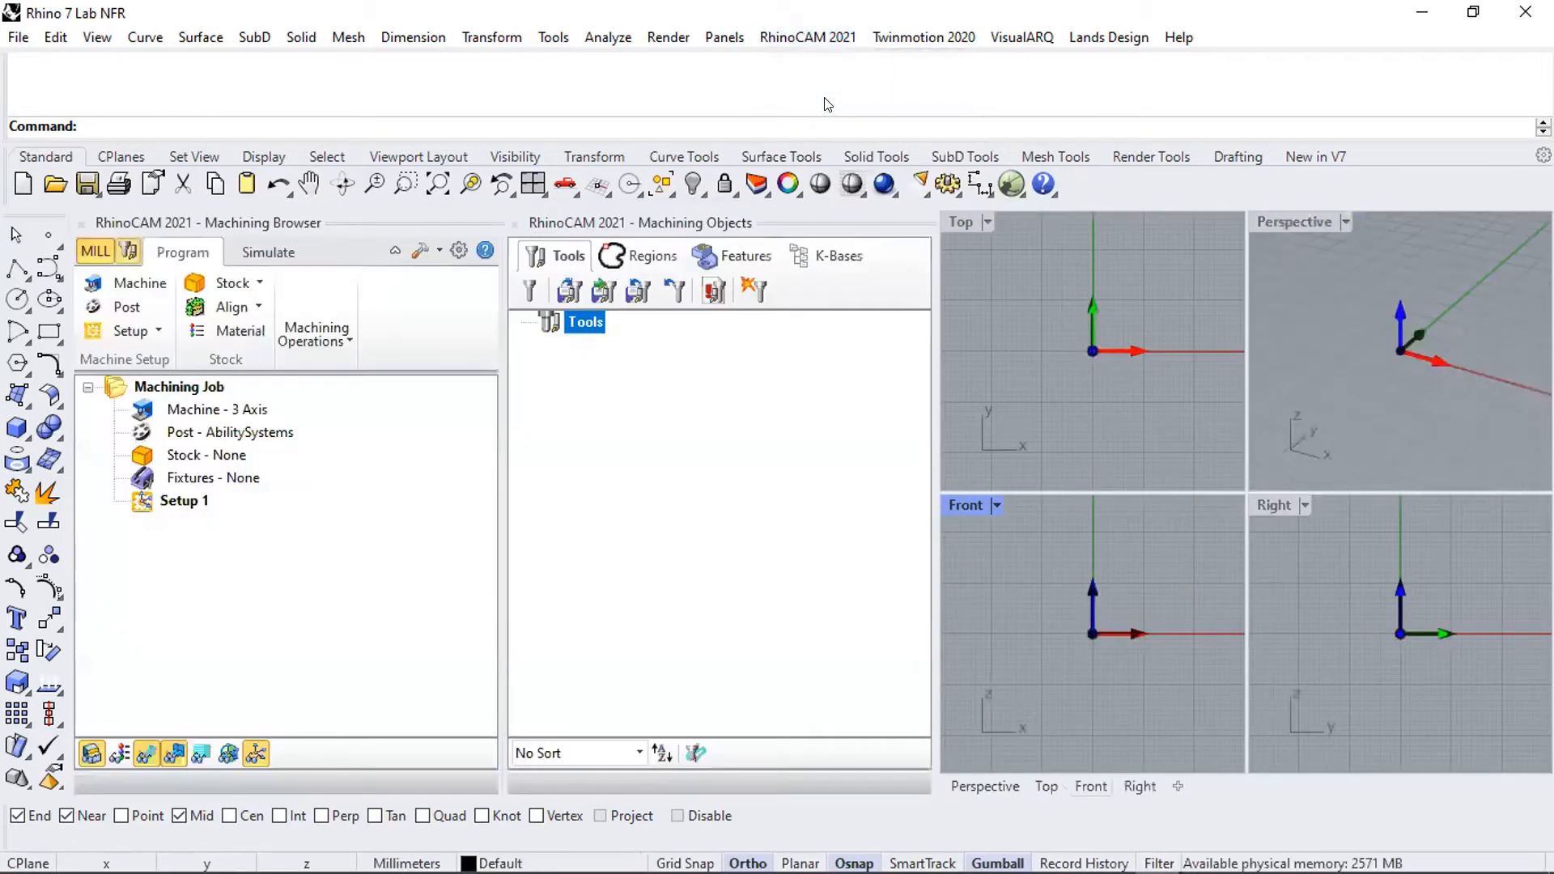
left_click(119, 283)
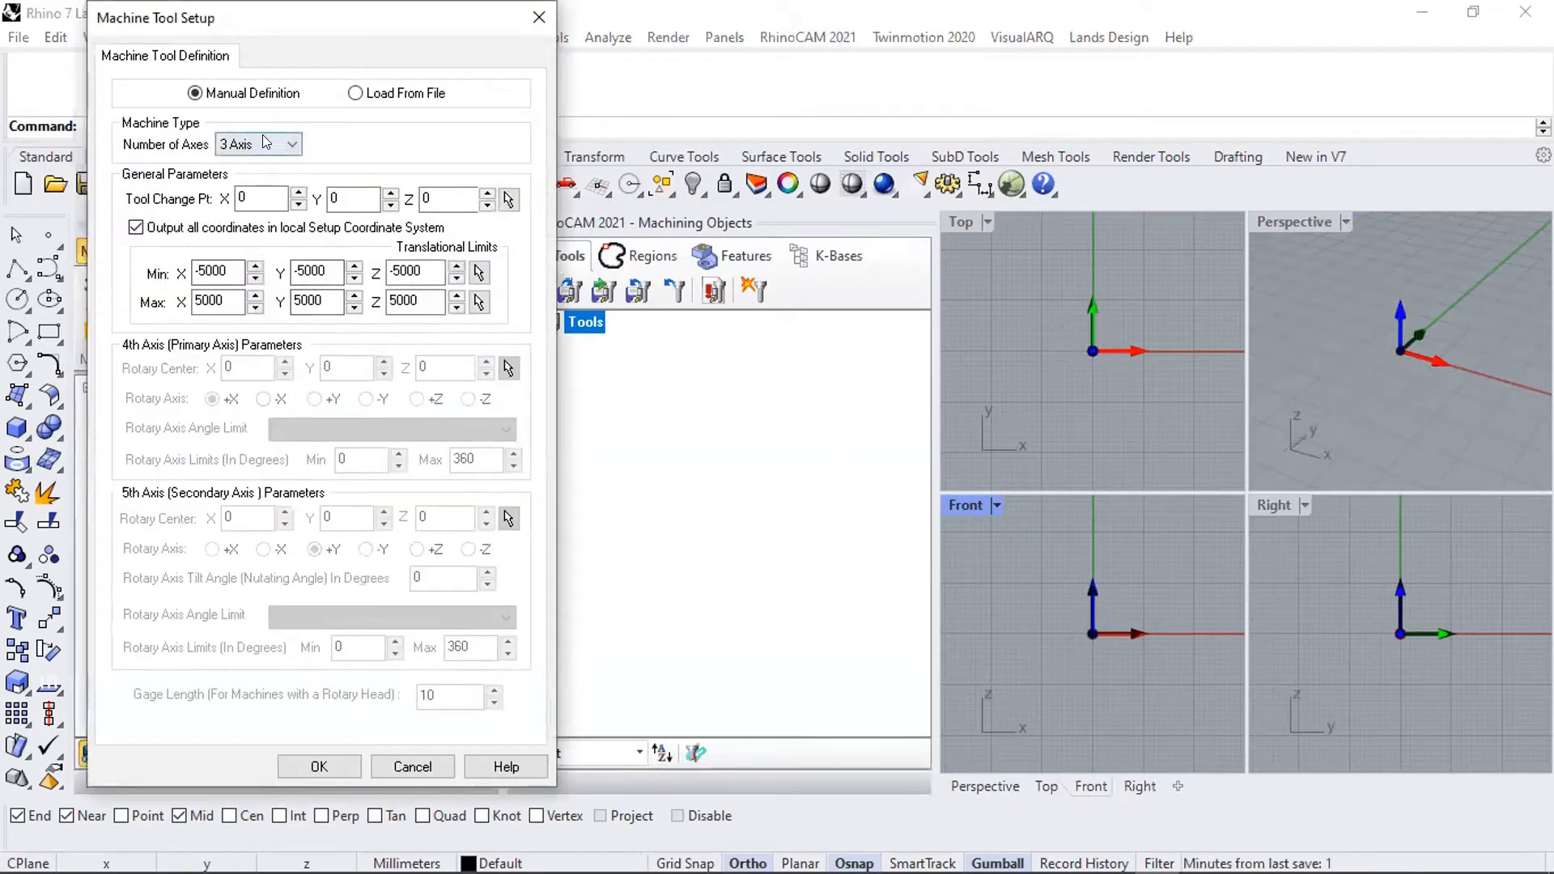
left_click(265, 143)
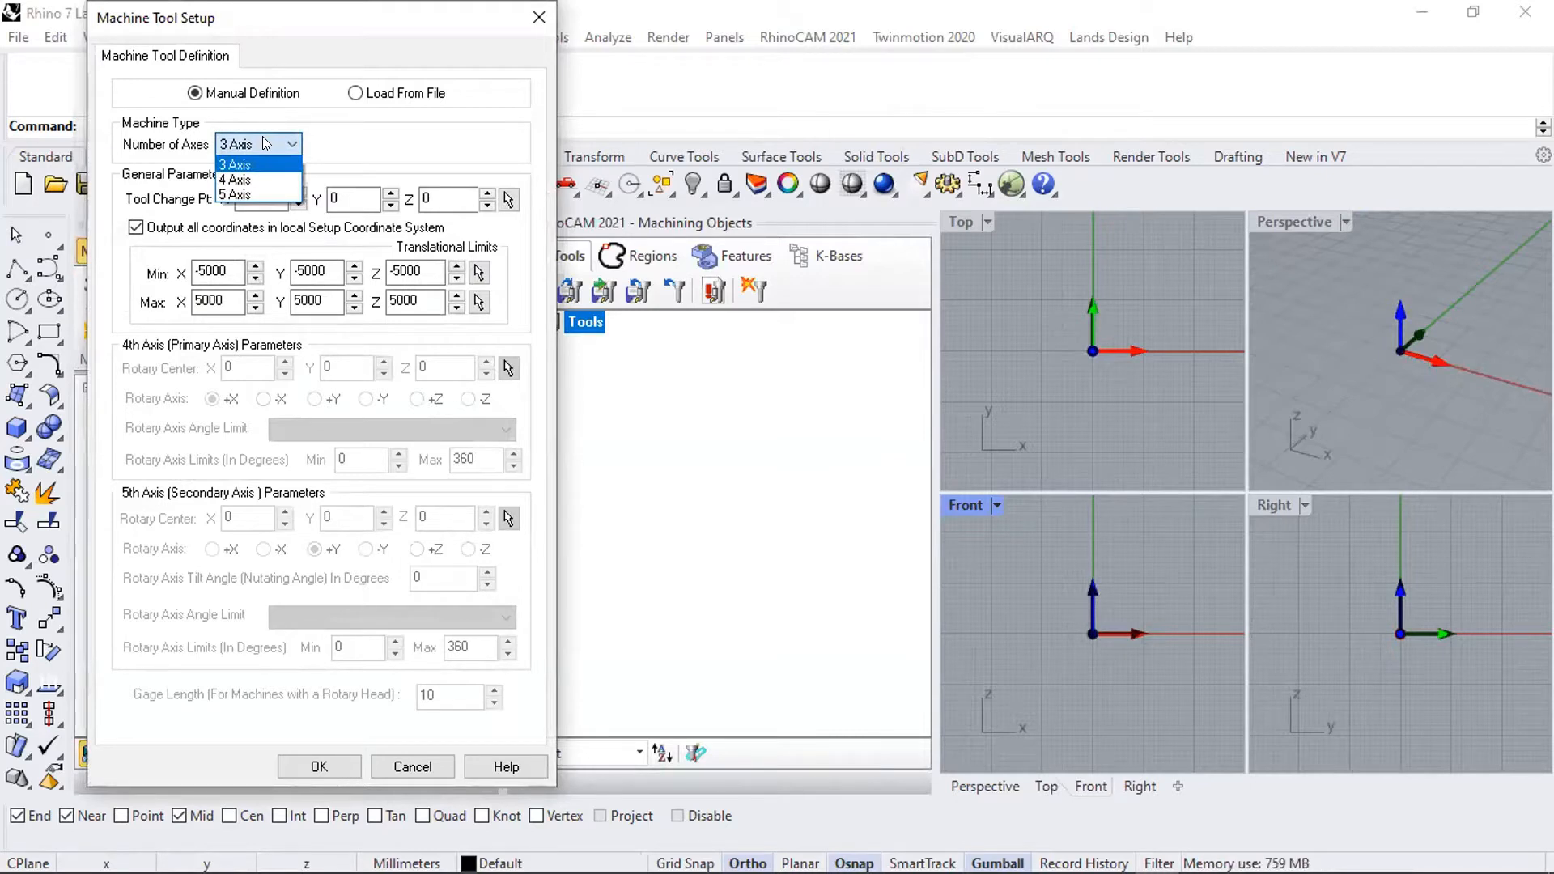
left_click(262, 137)
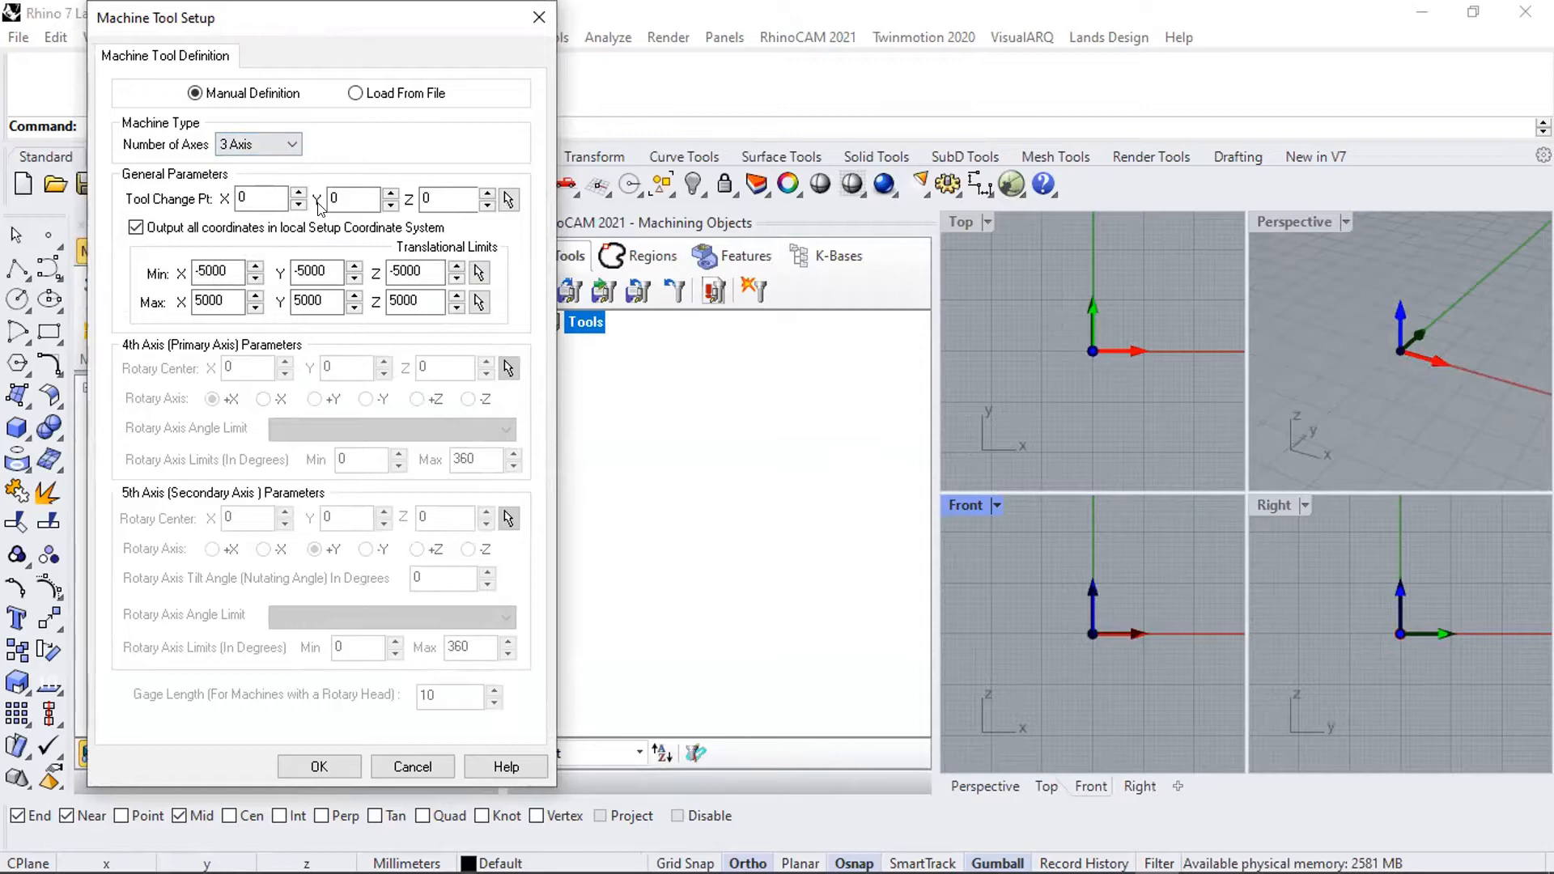
left_click(321, 766)
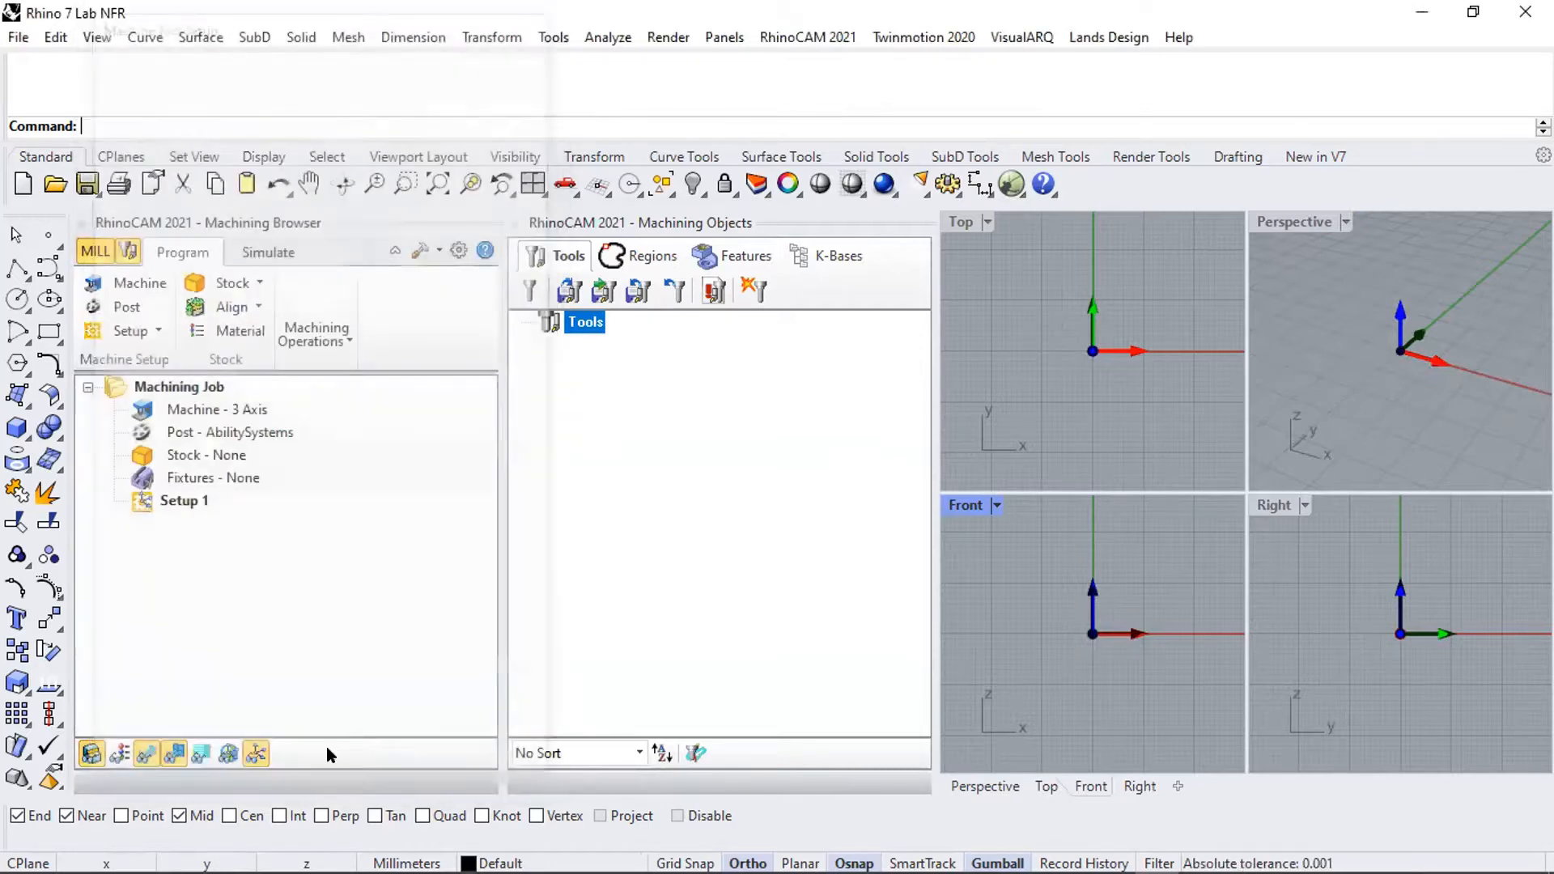
- Examine the legacy post processors available for the machining job and leave the post-processor options without changes
left_click(127, 313)
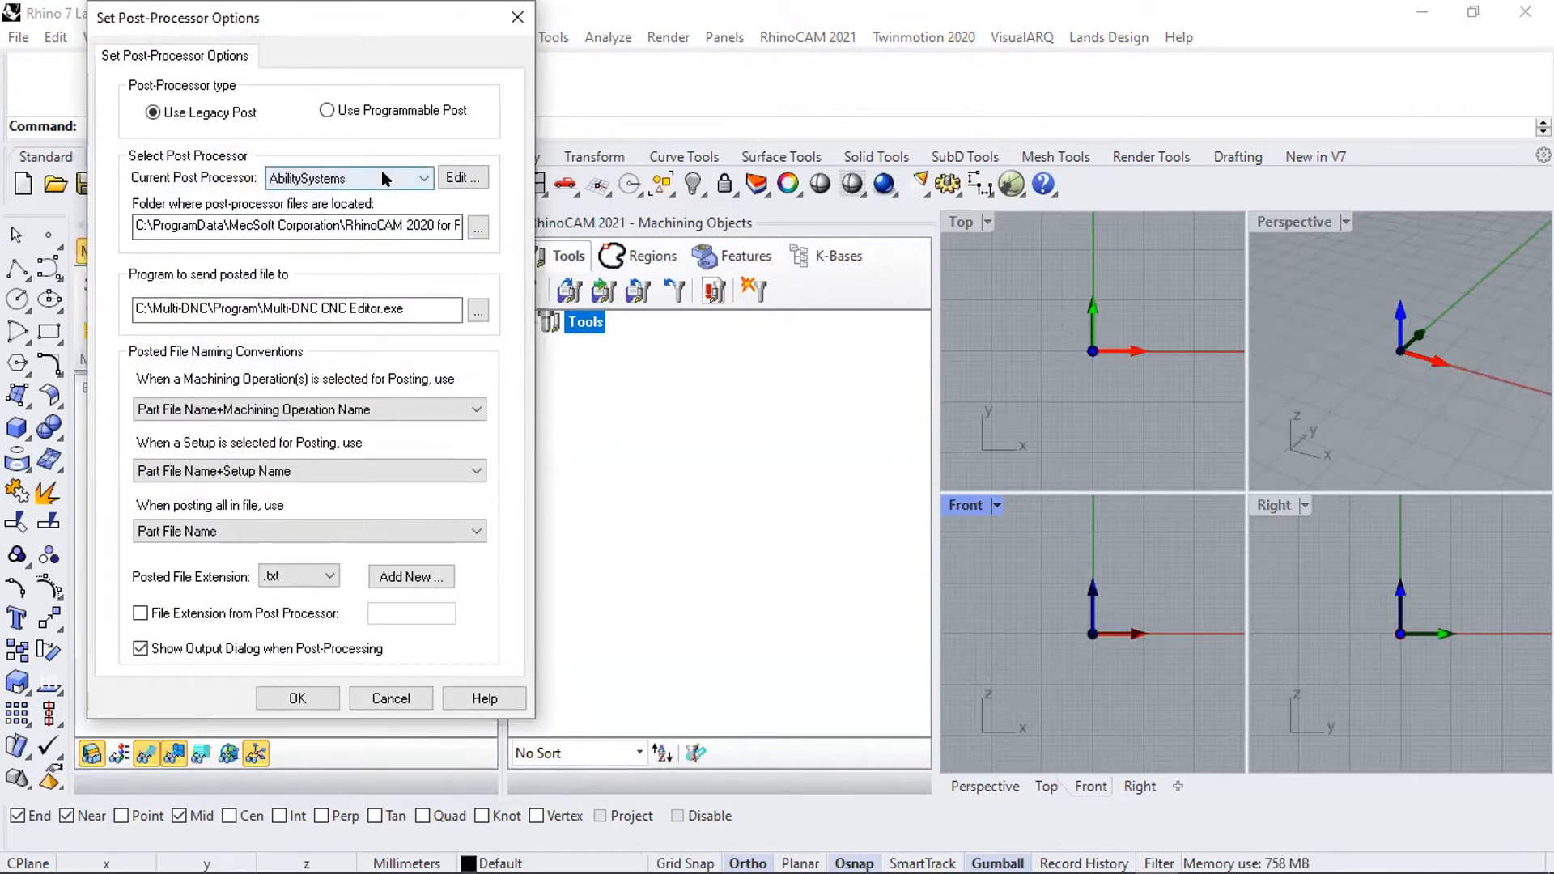
left_click(385, 178)
left_click_drag(423, 229, 444, 199)
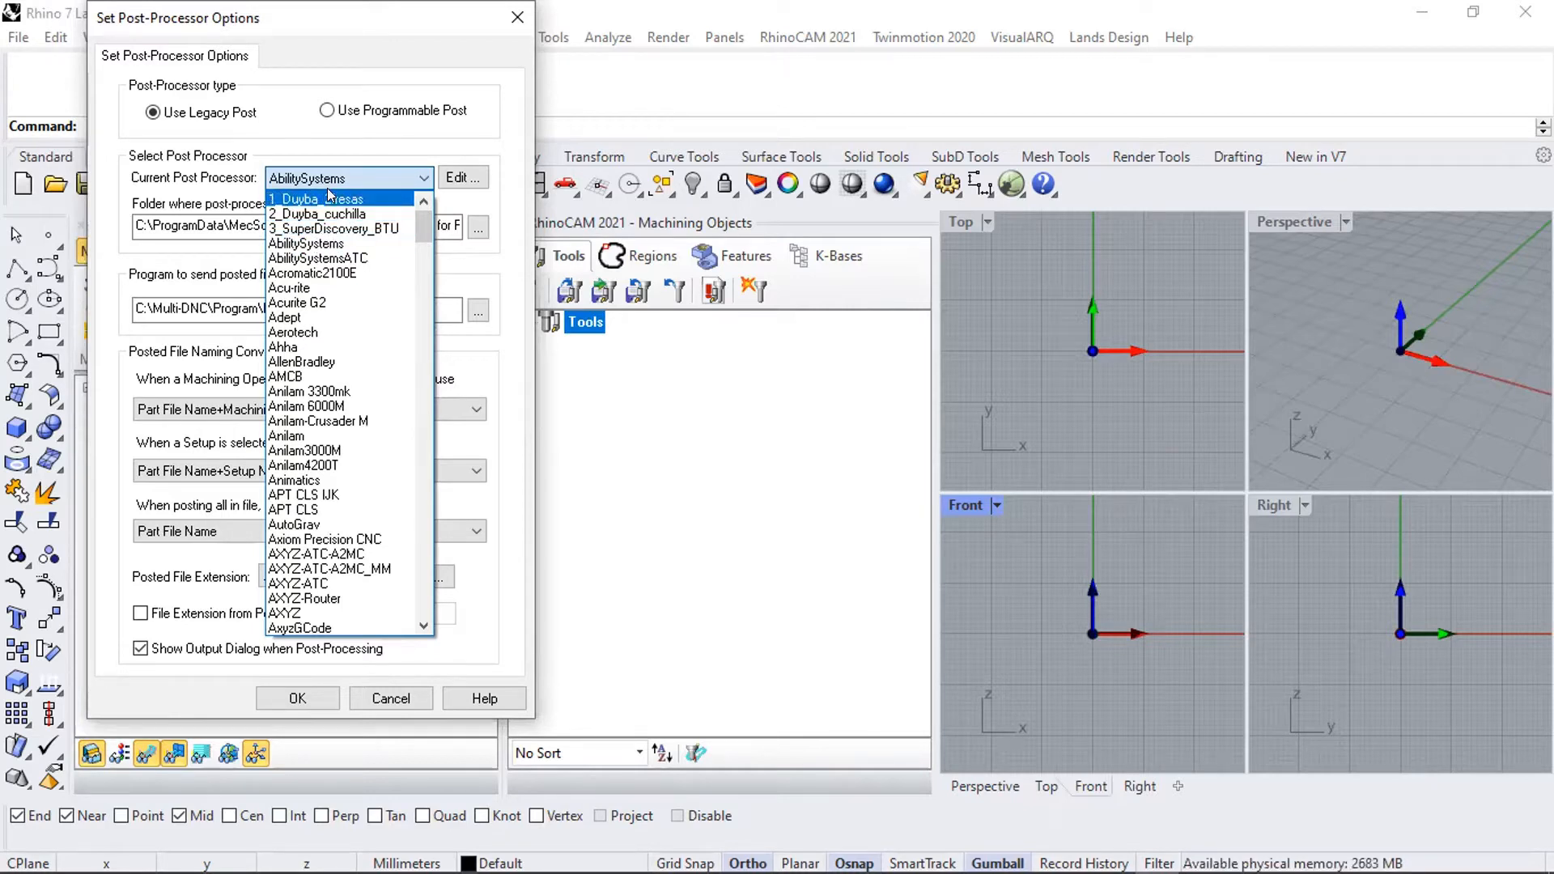
left_click(402, 699)
left_click(402, 701)
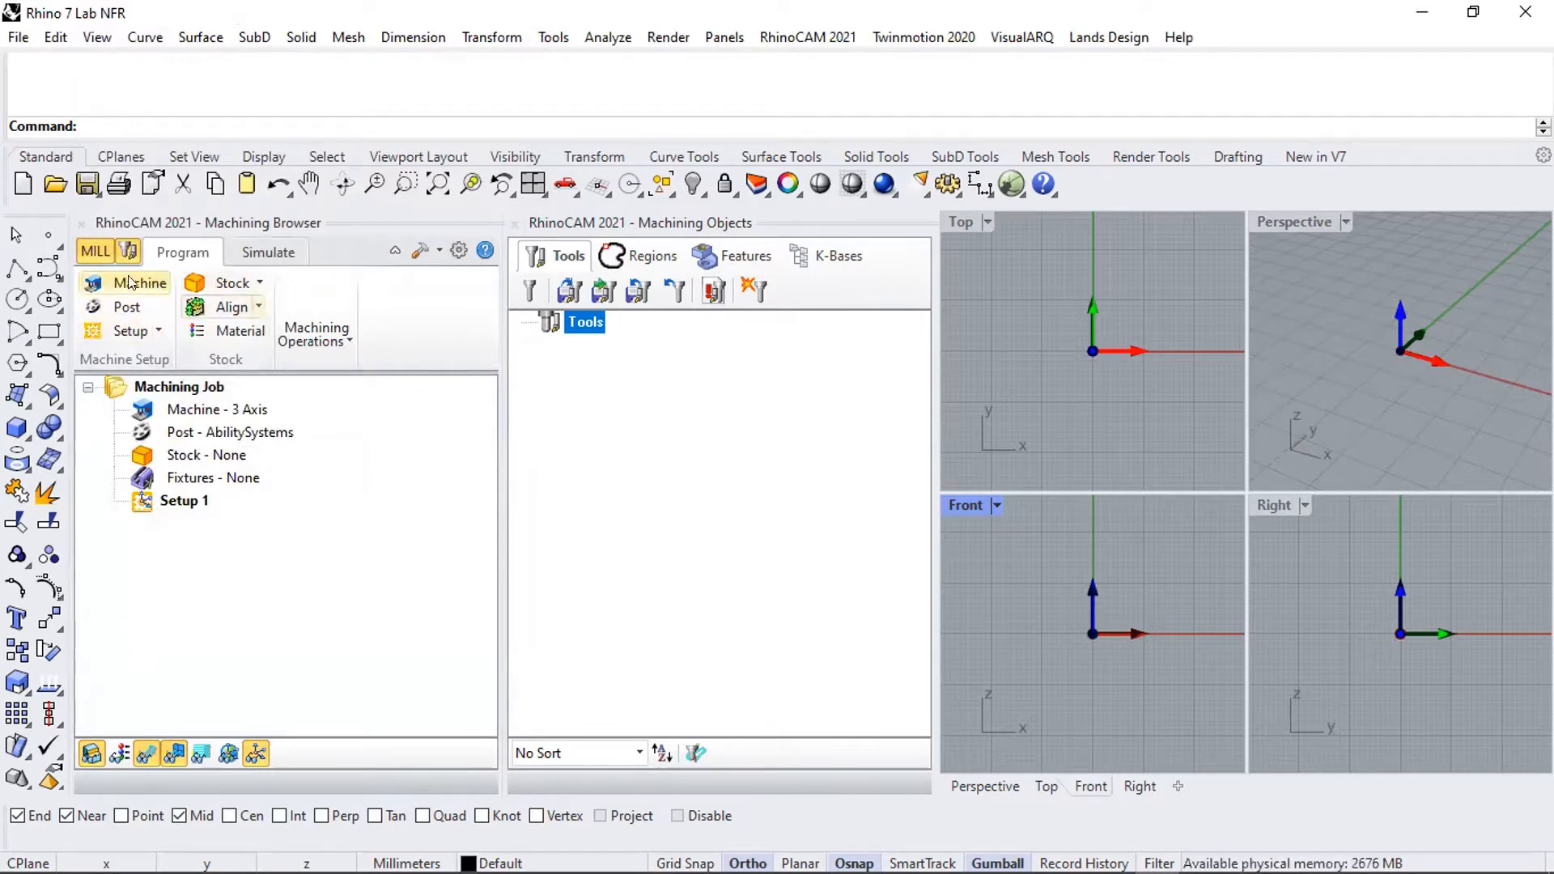
- Close the Machining Objects browser and show it again
left_click(259, 283)
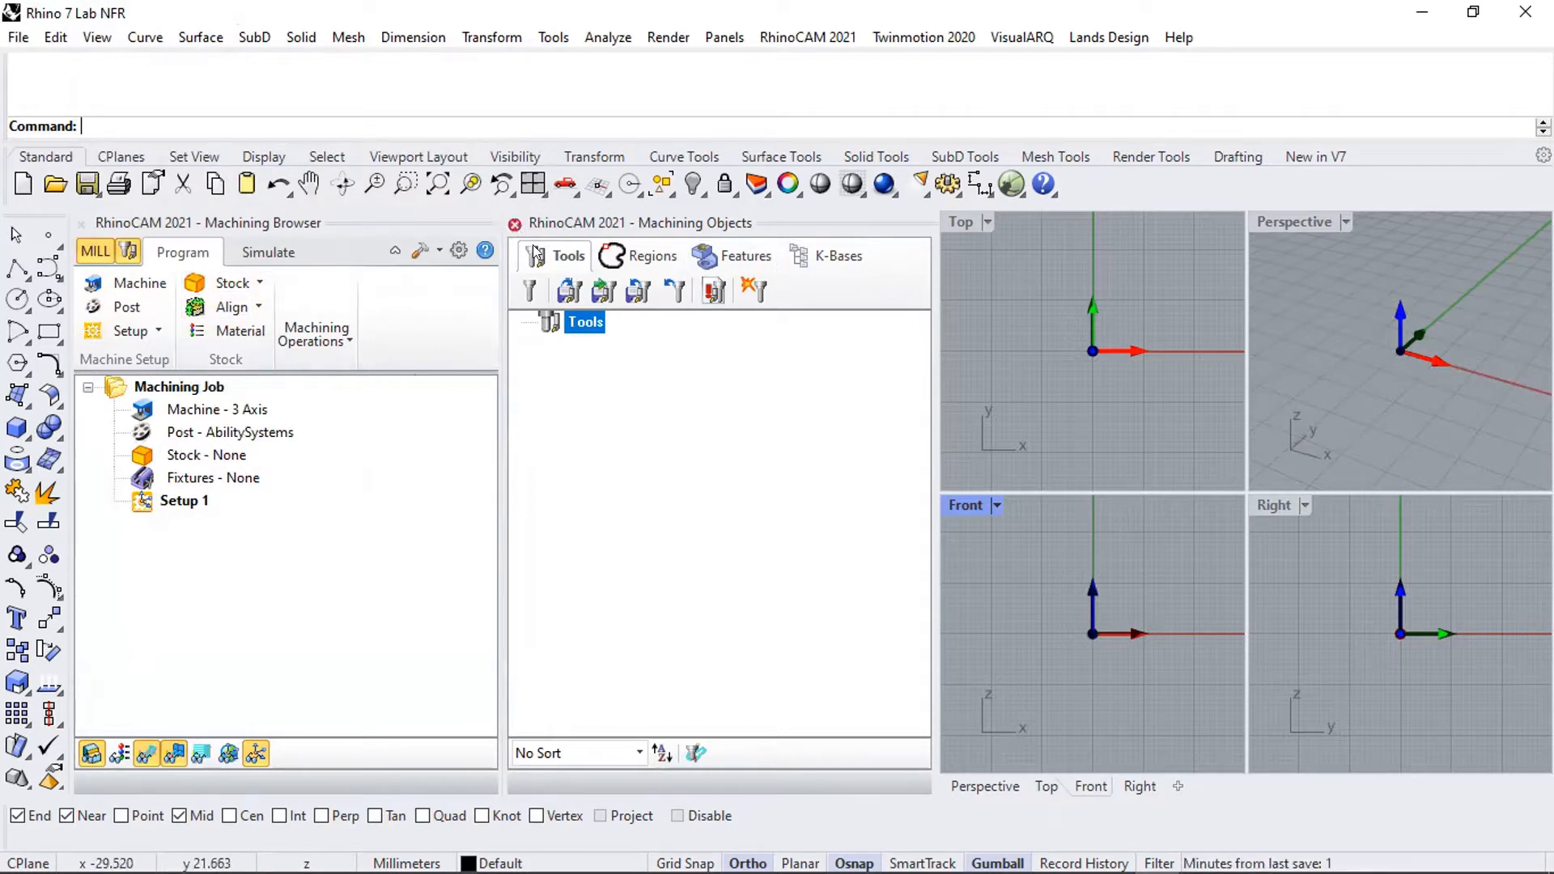
left_click(524, 293)
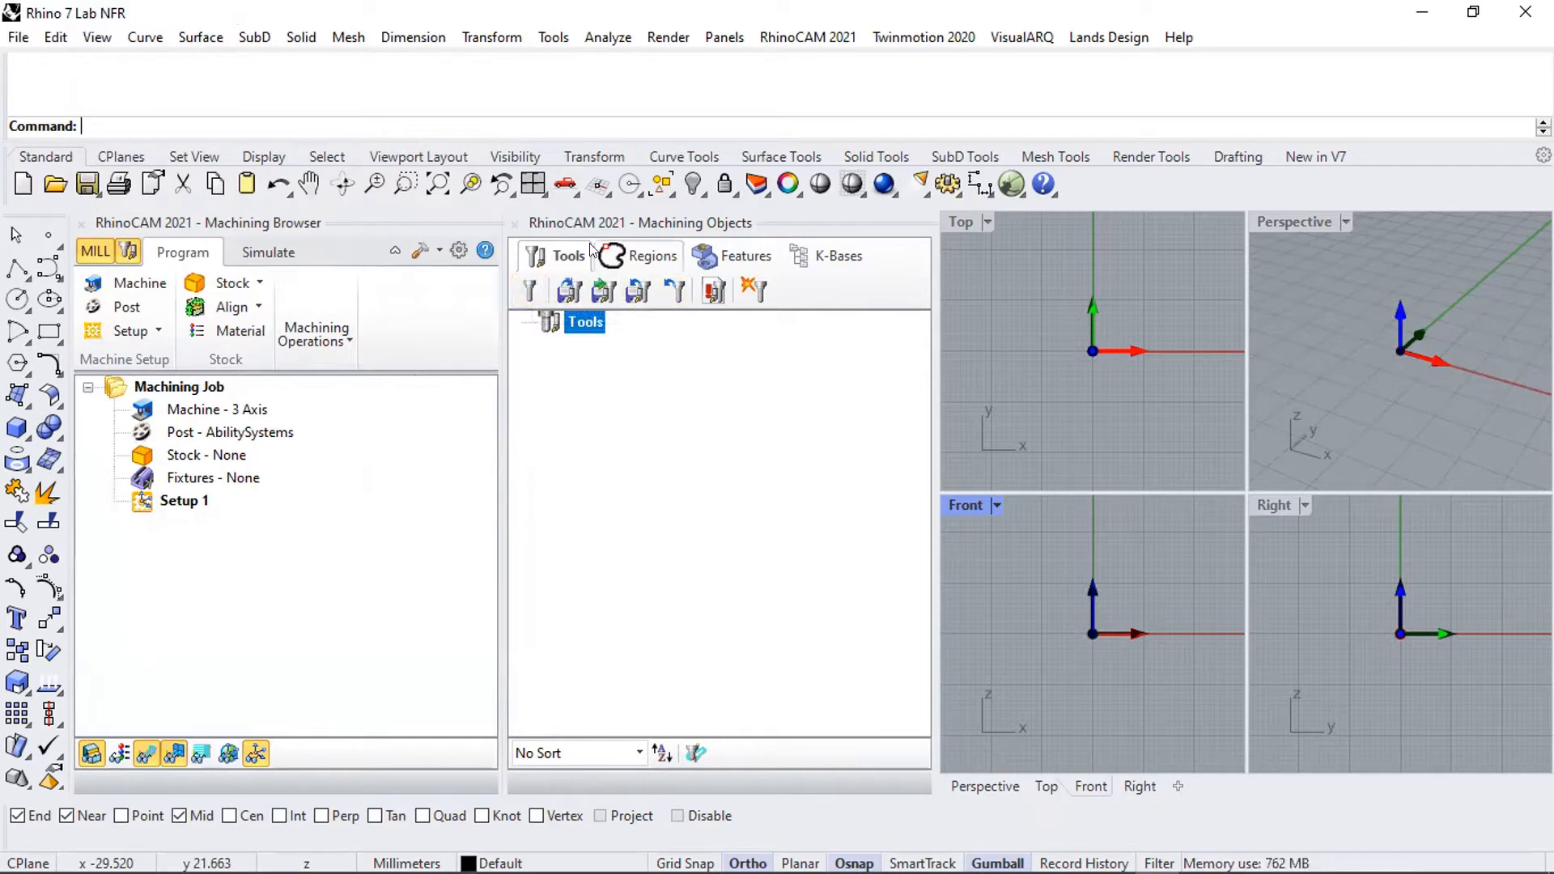
left_click(514, 225)
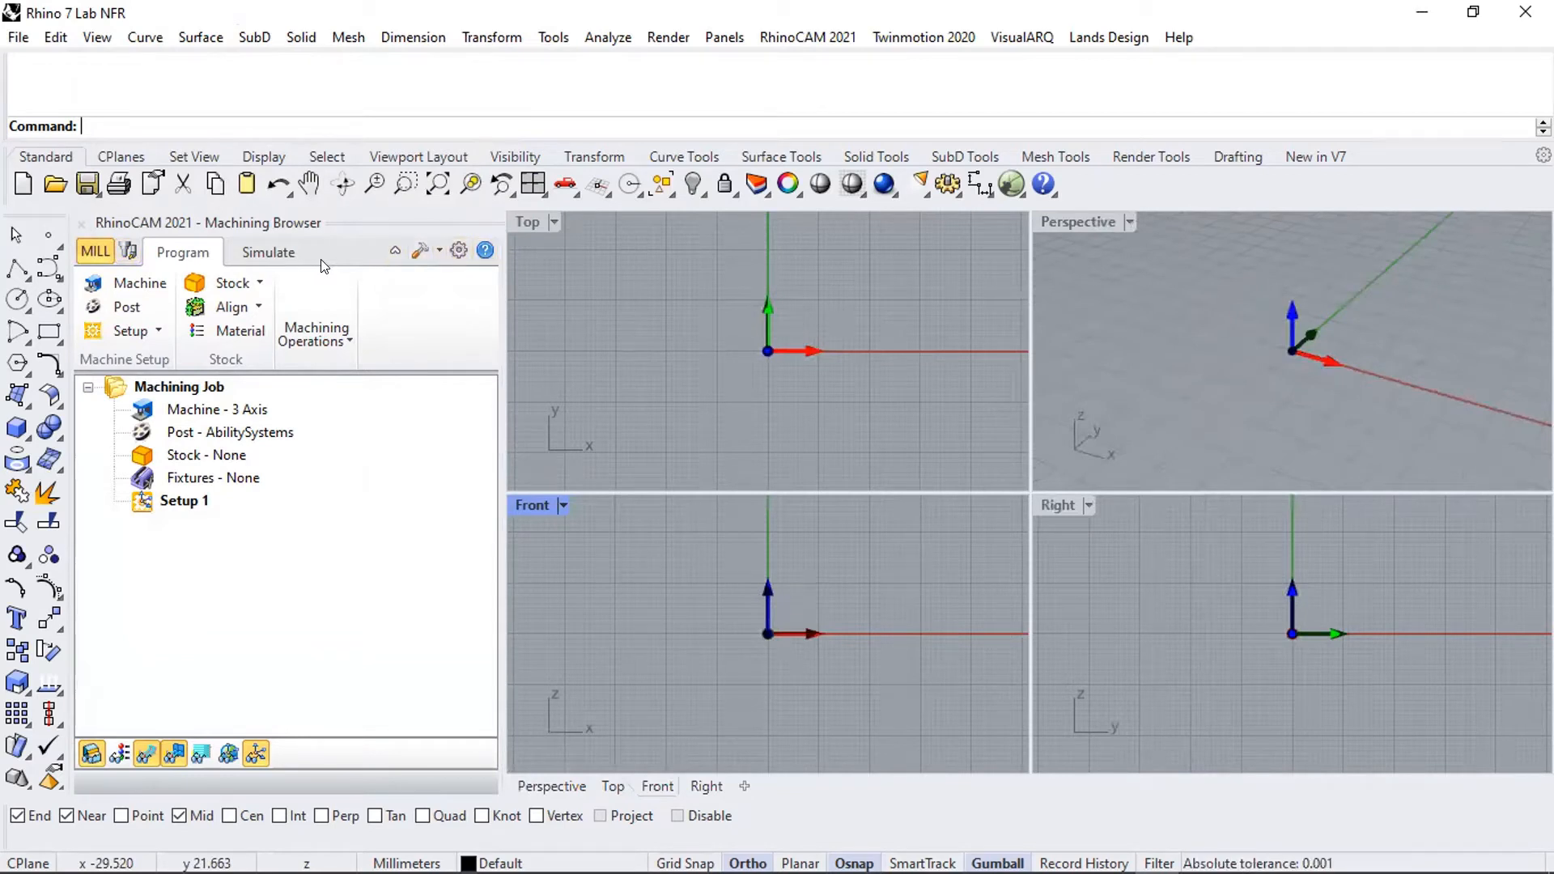
left_click(126, 253)
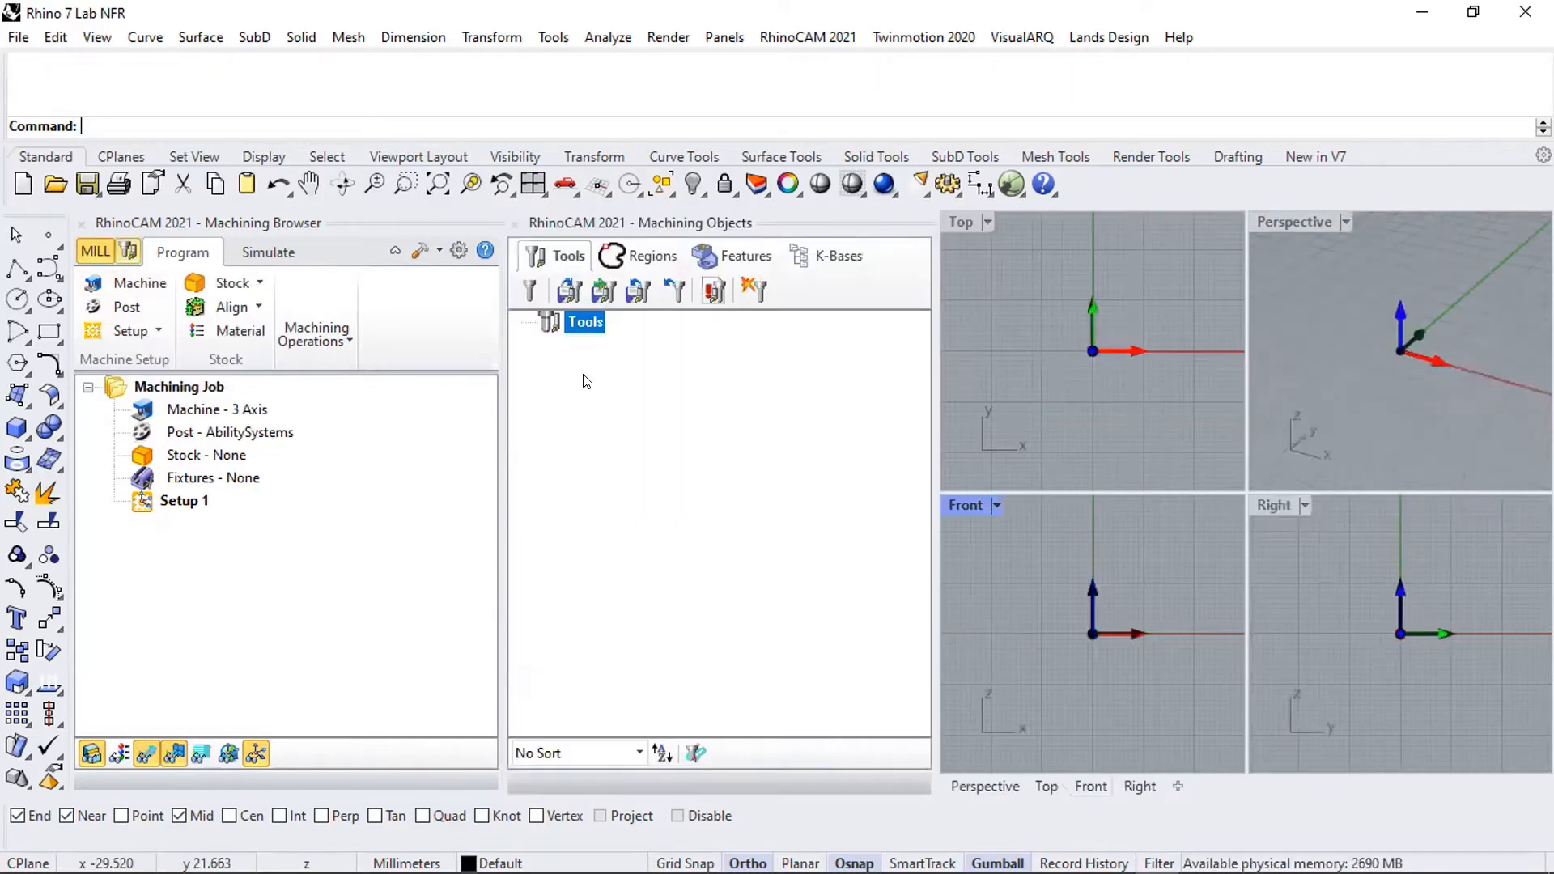
- Open the tool creation dialog and examine the parameters of the flat, vee, face, dovetail and user-defined mill types
left_click(530, 289)
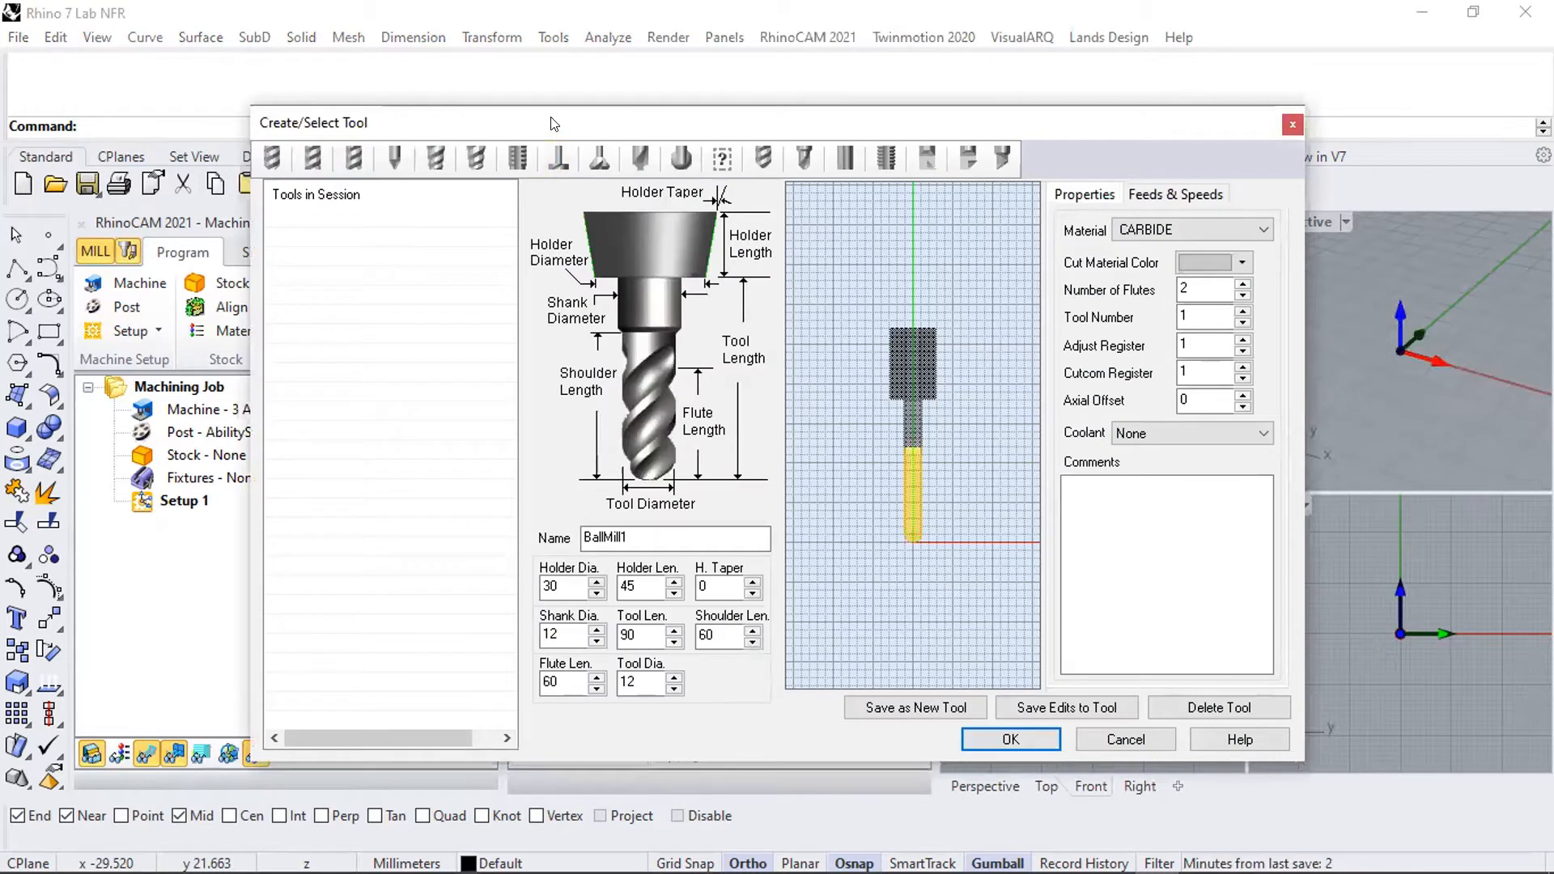
left_click_drag(353, 127, 301, 139)
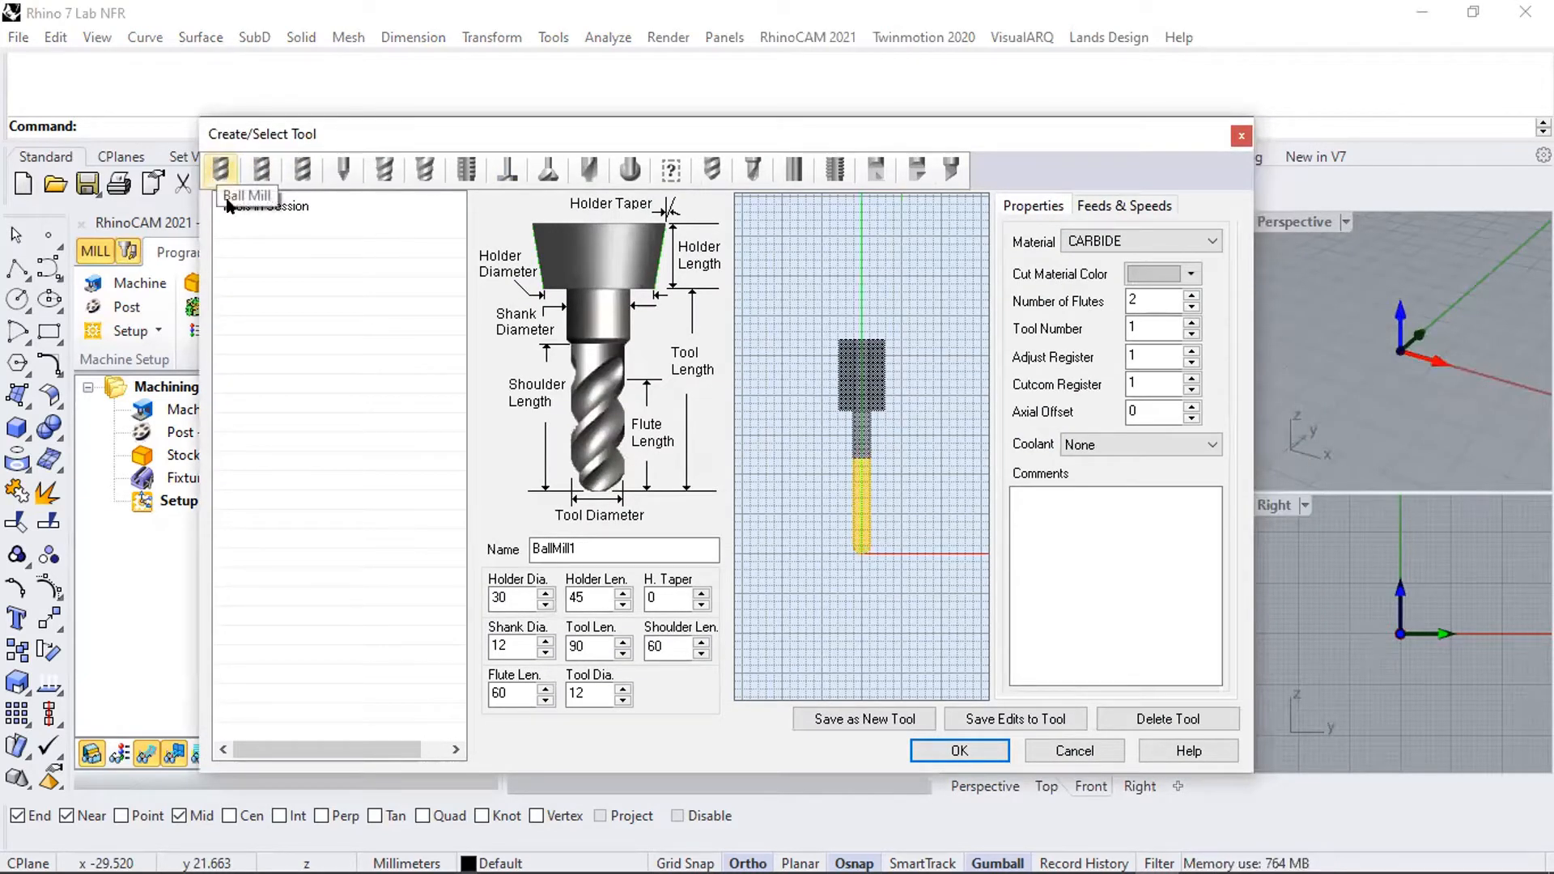
left_click(259, 170)
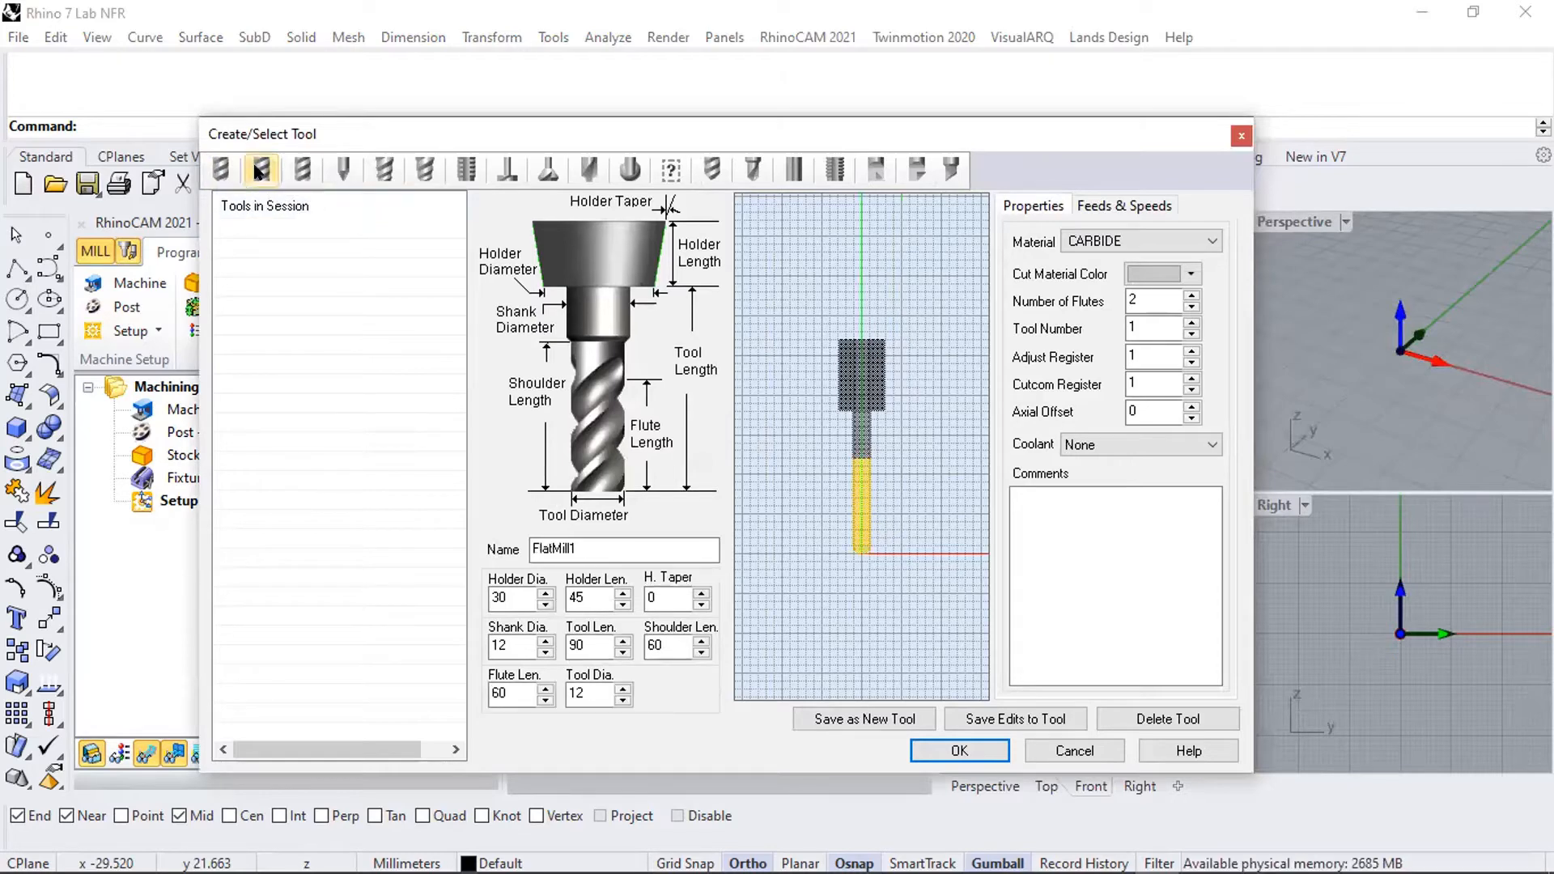
left_click(303, 170)
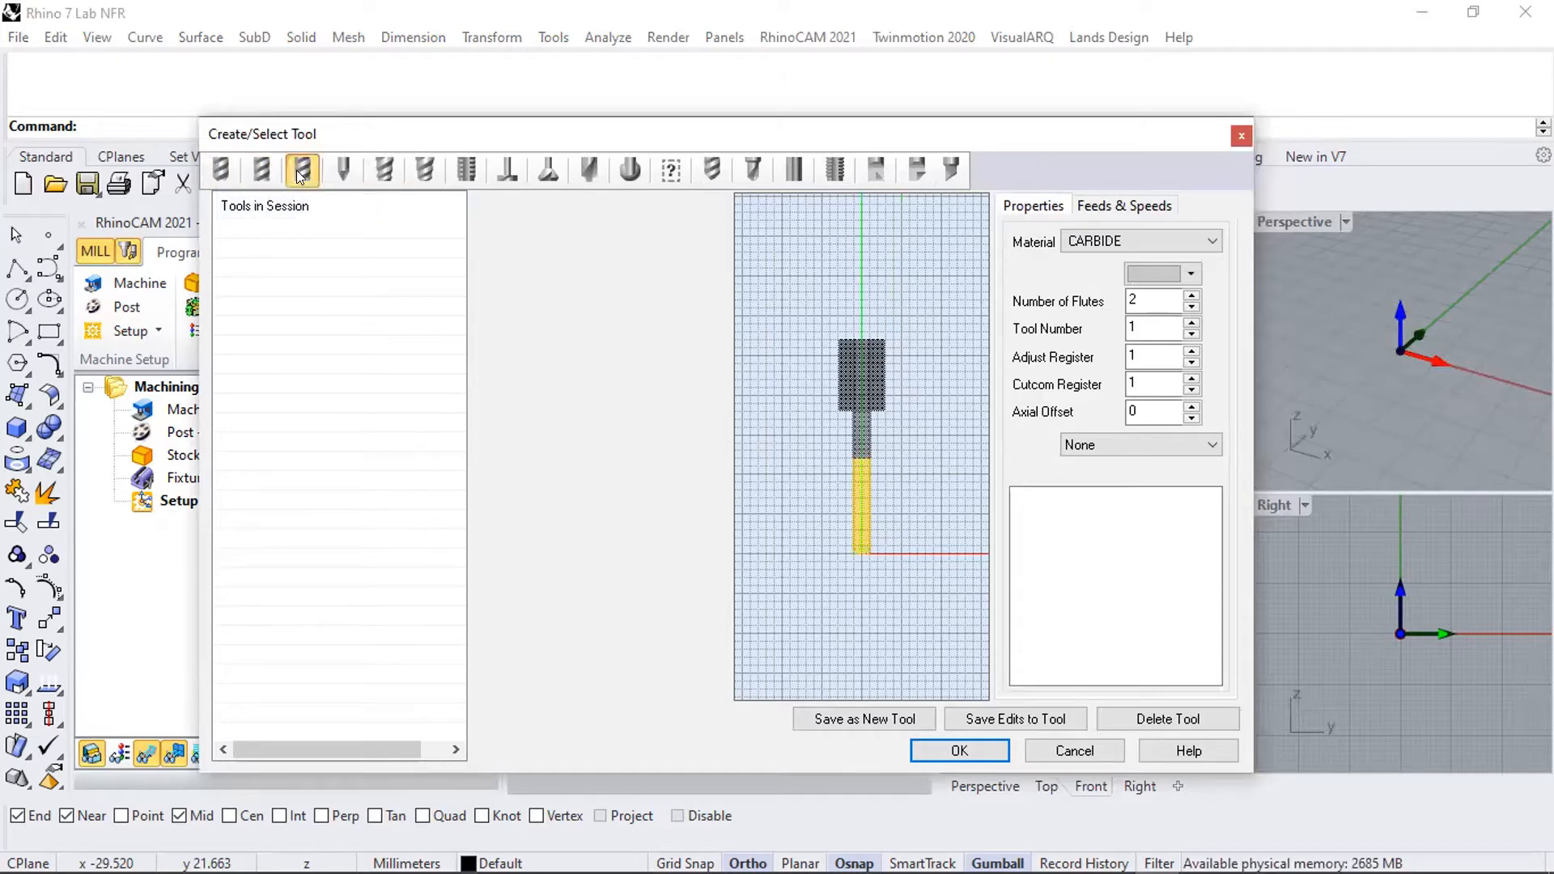
left_click(346, 173)
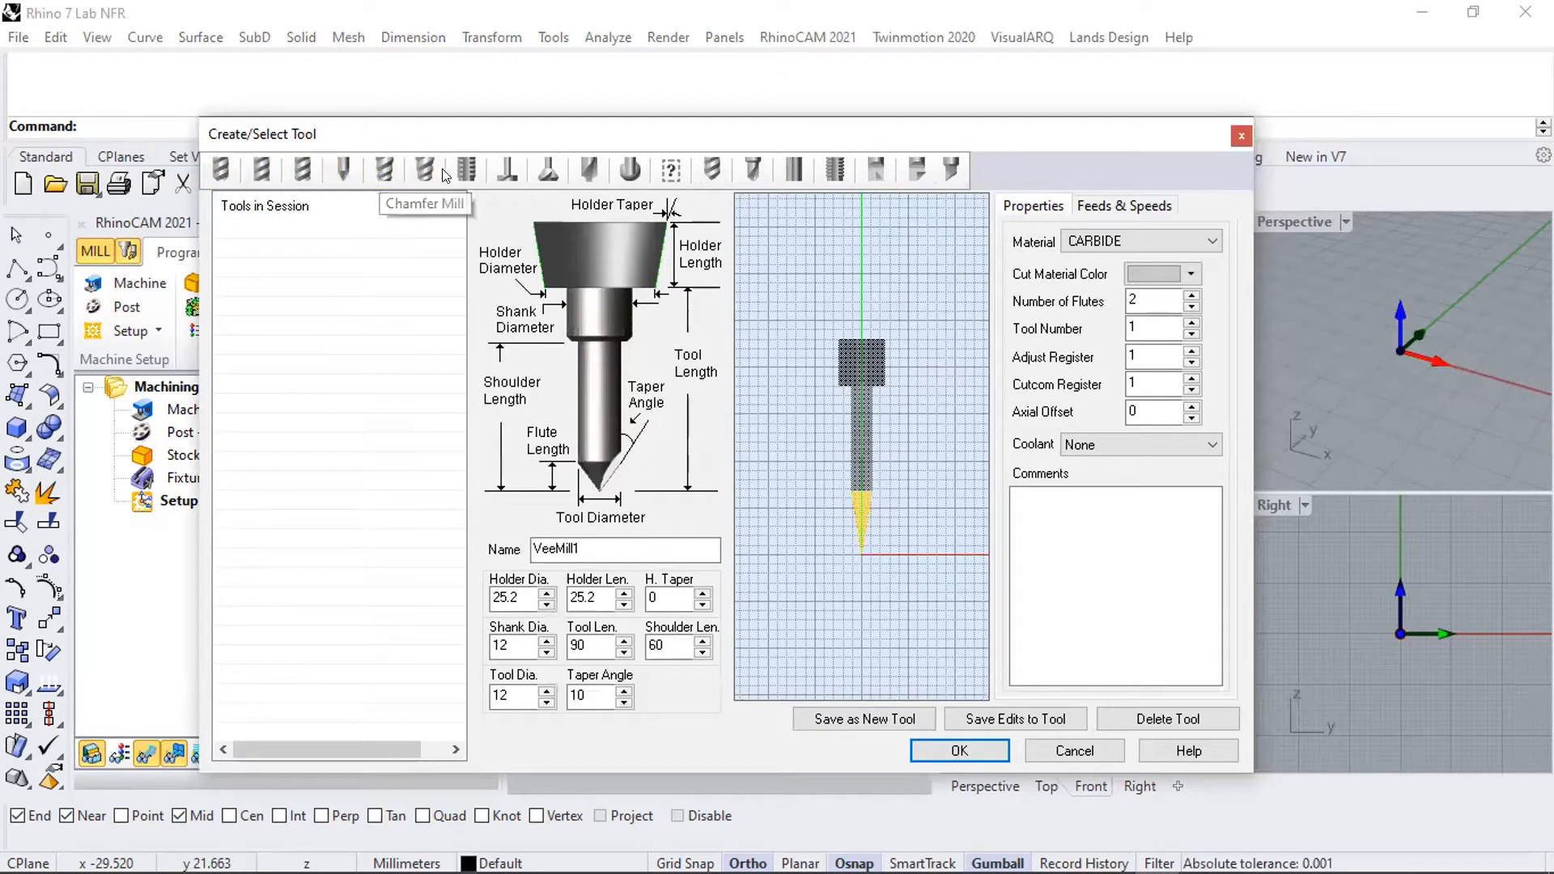
left_click(505, 172)
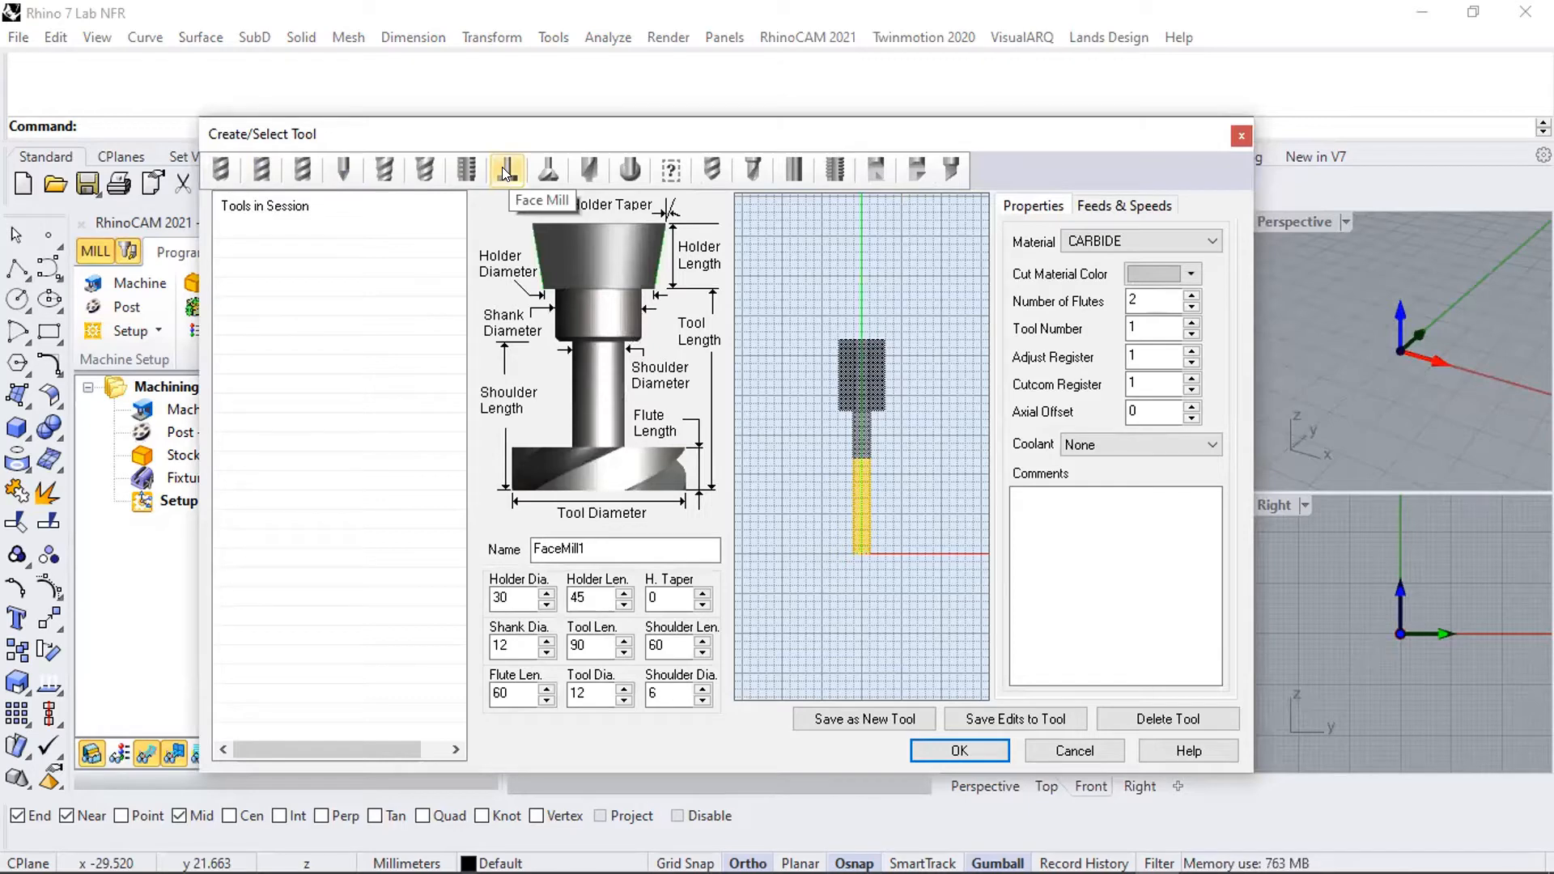
left_click(548, 170)
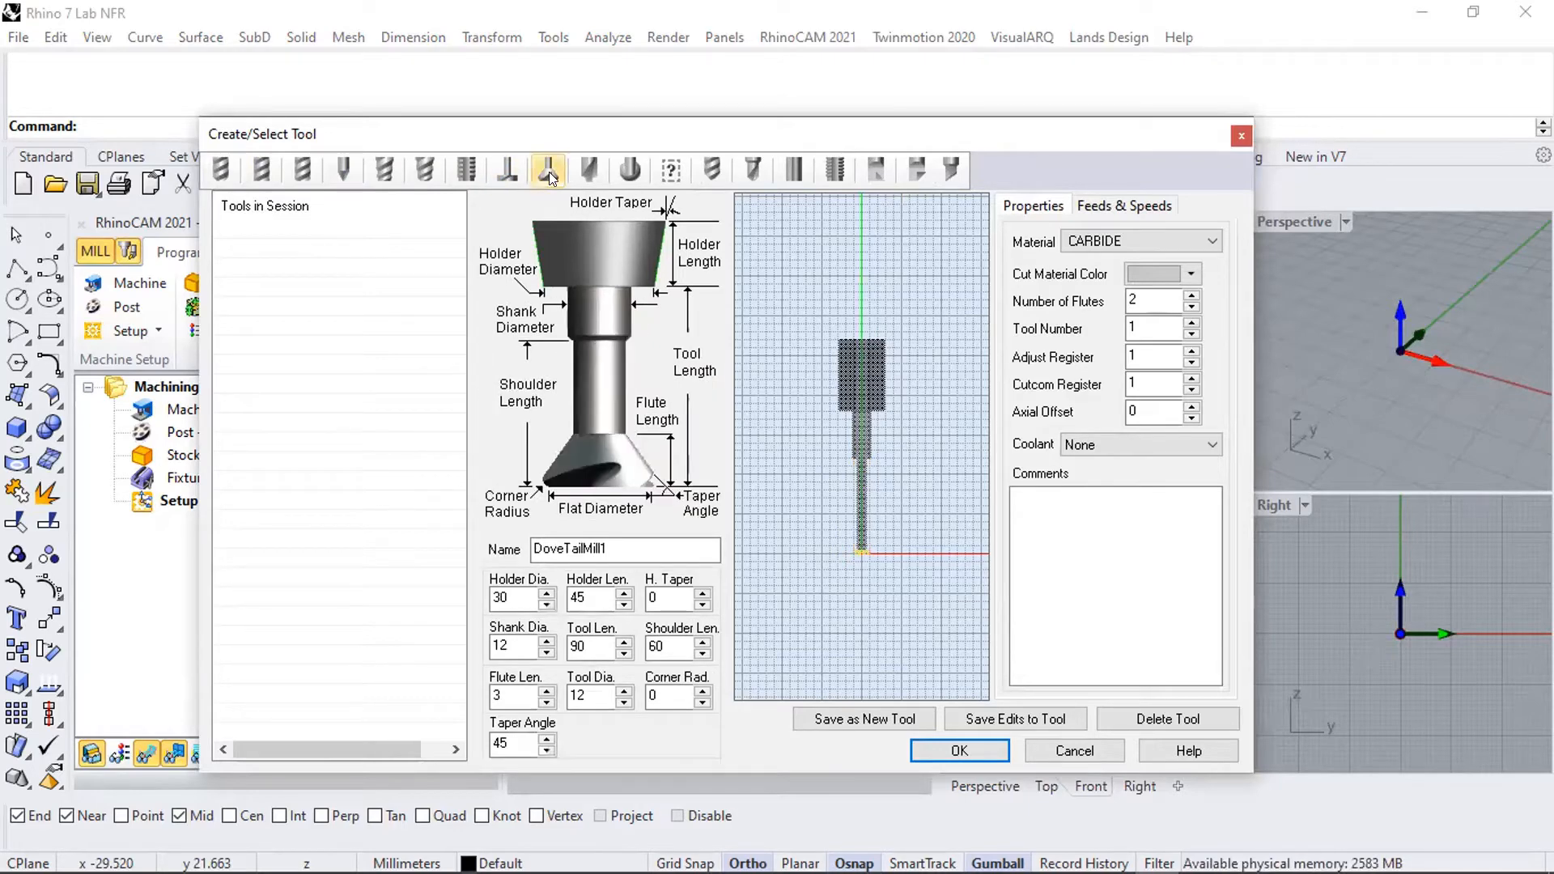
left_click(668, 171)
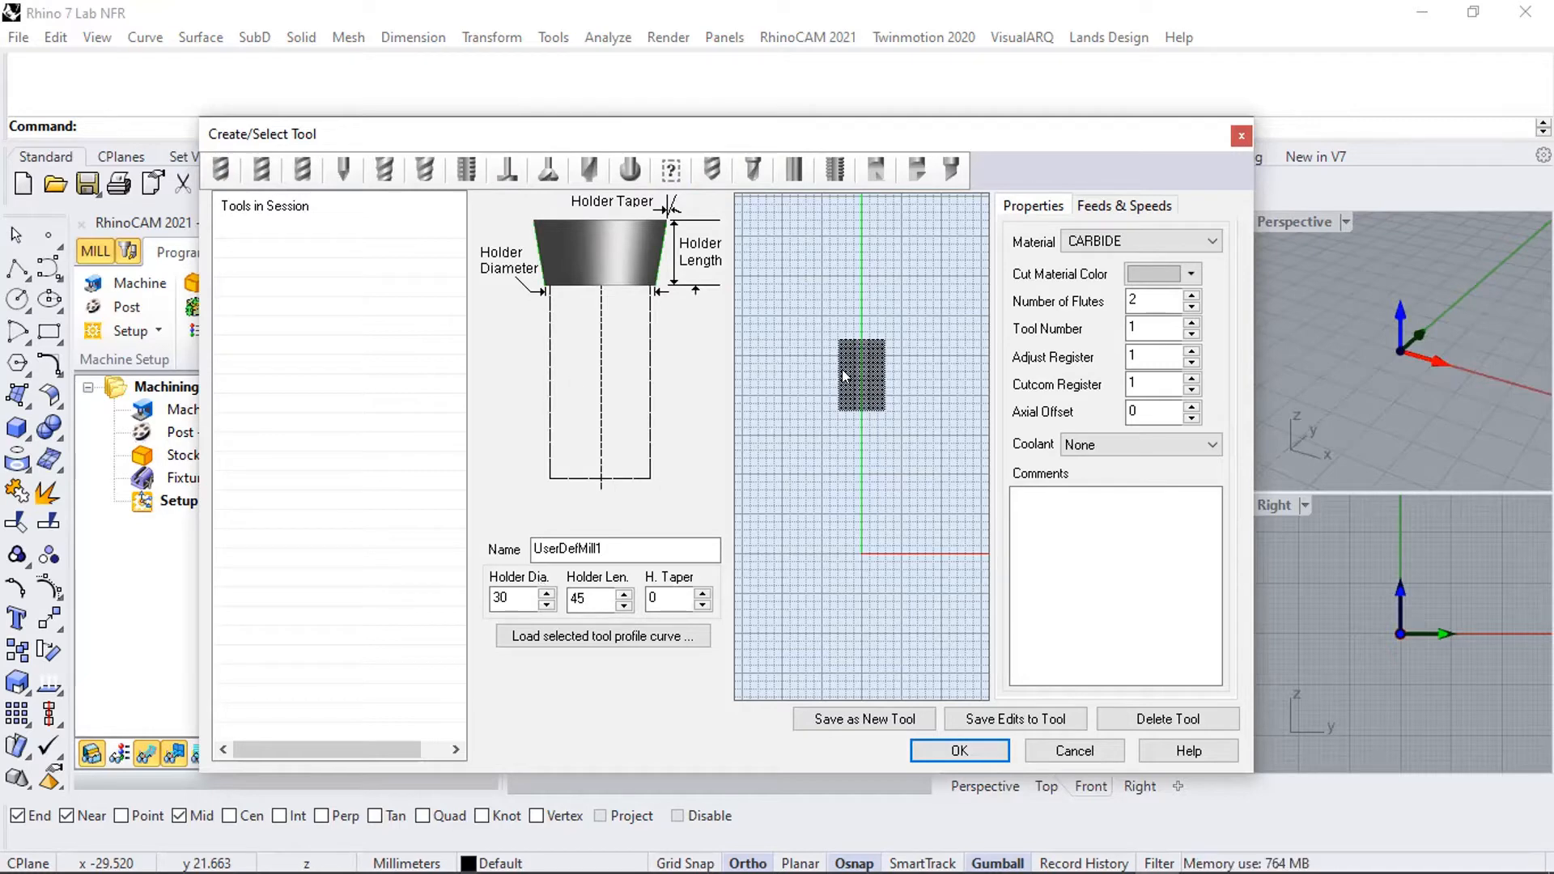
- Define a flat mill with tool and shank diameters of 10 mm and name it plana10
left_click(263, 171)
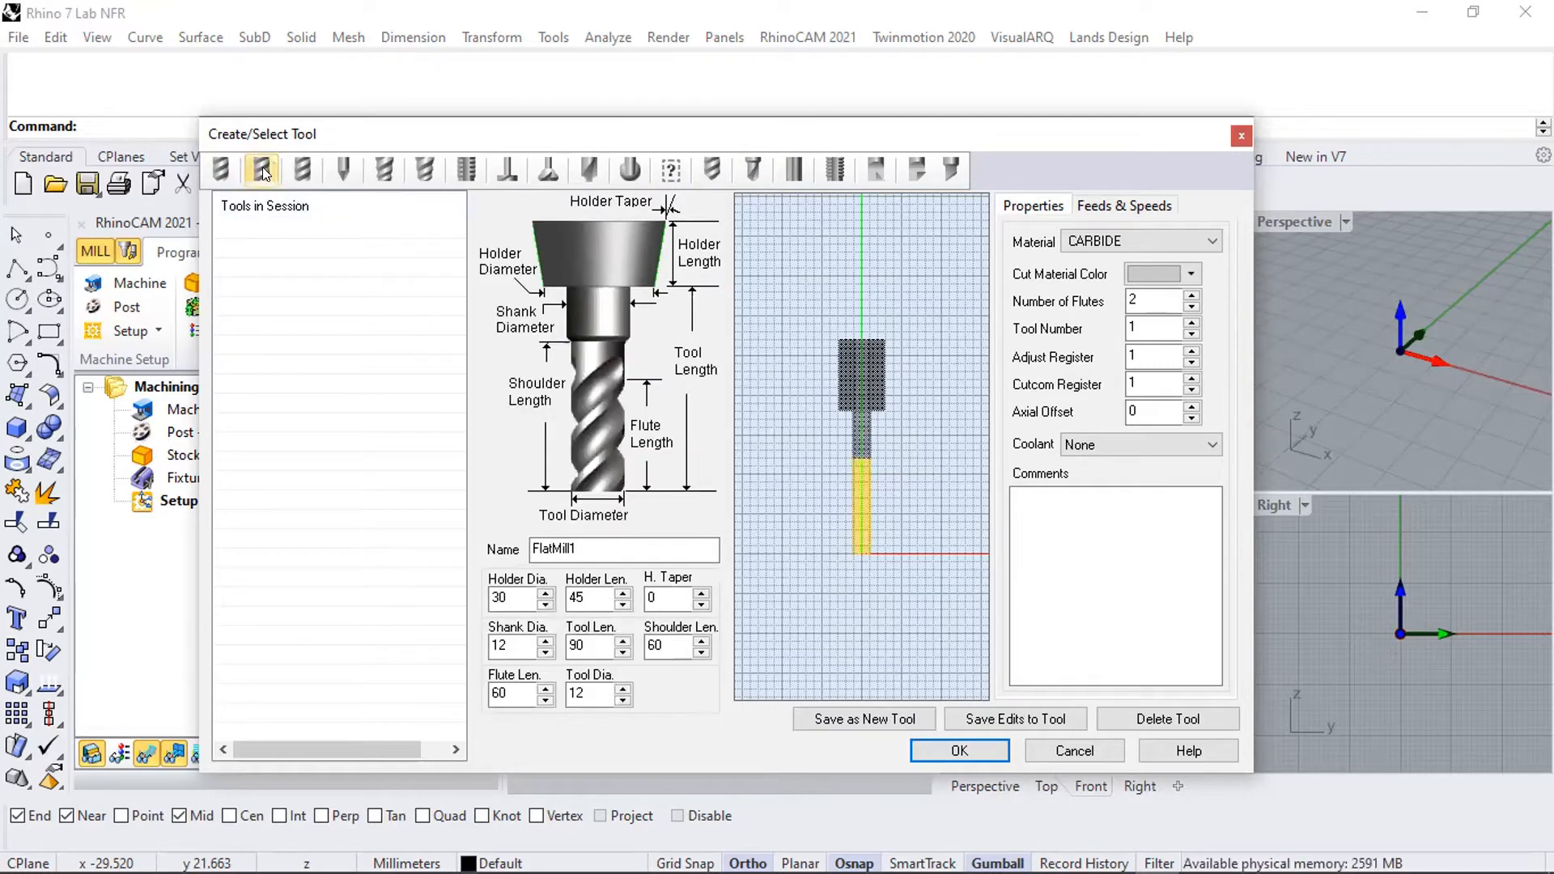
left_click(508, 694)
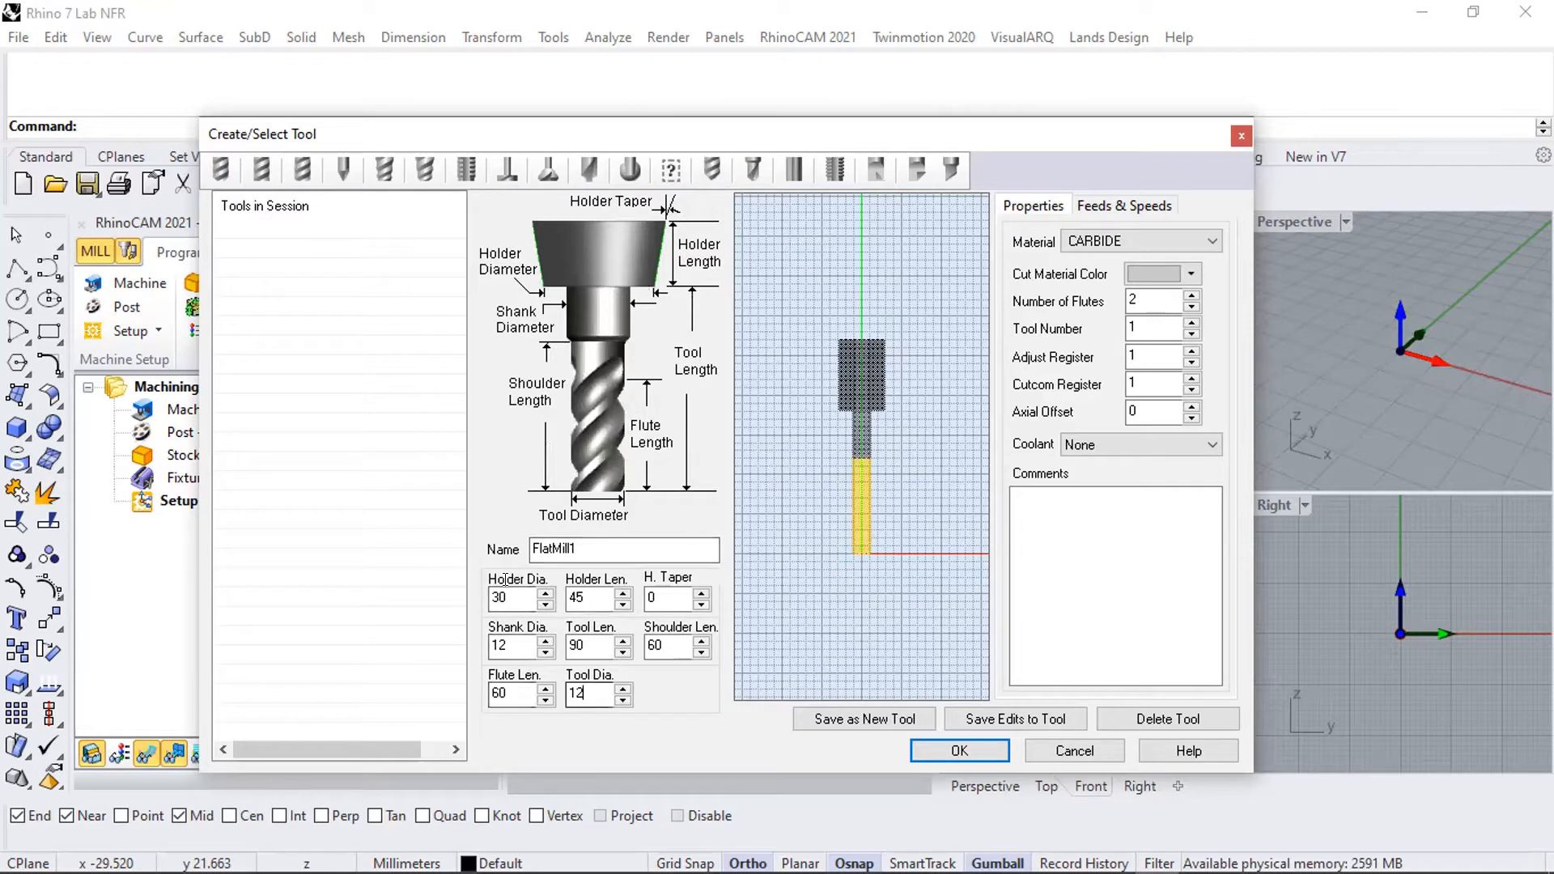
key("Tab")
type("1")
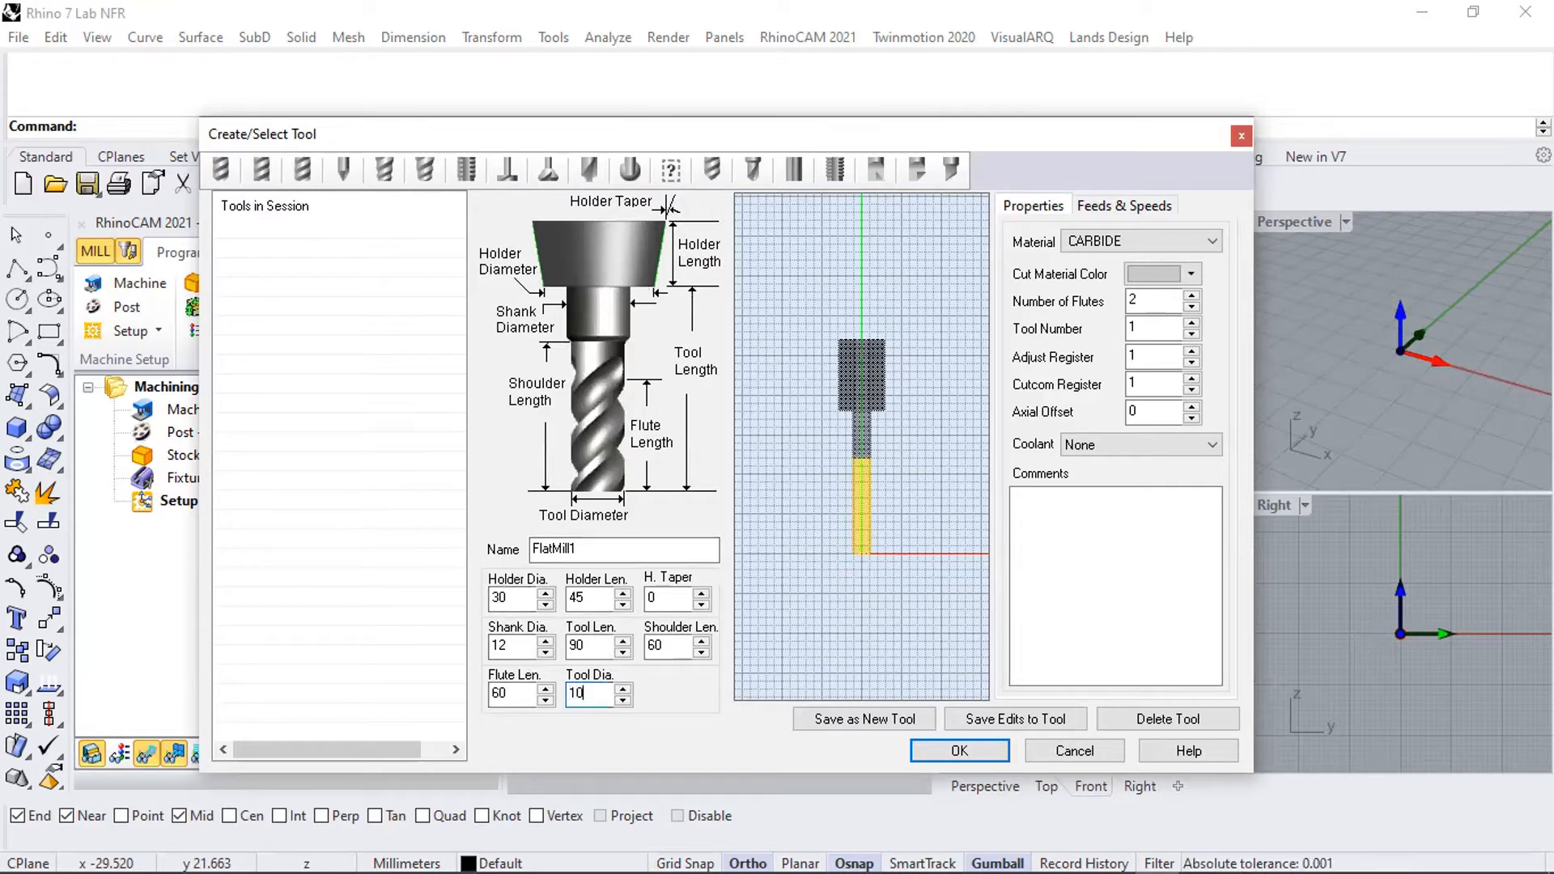
double_click(608, 548)
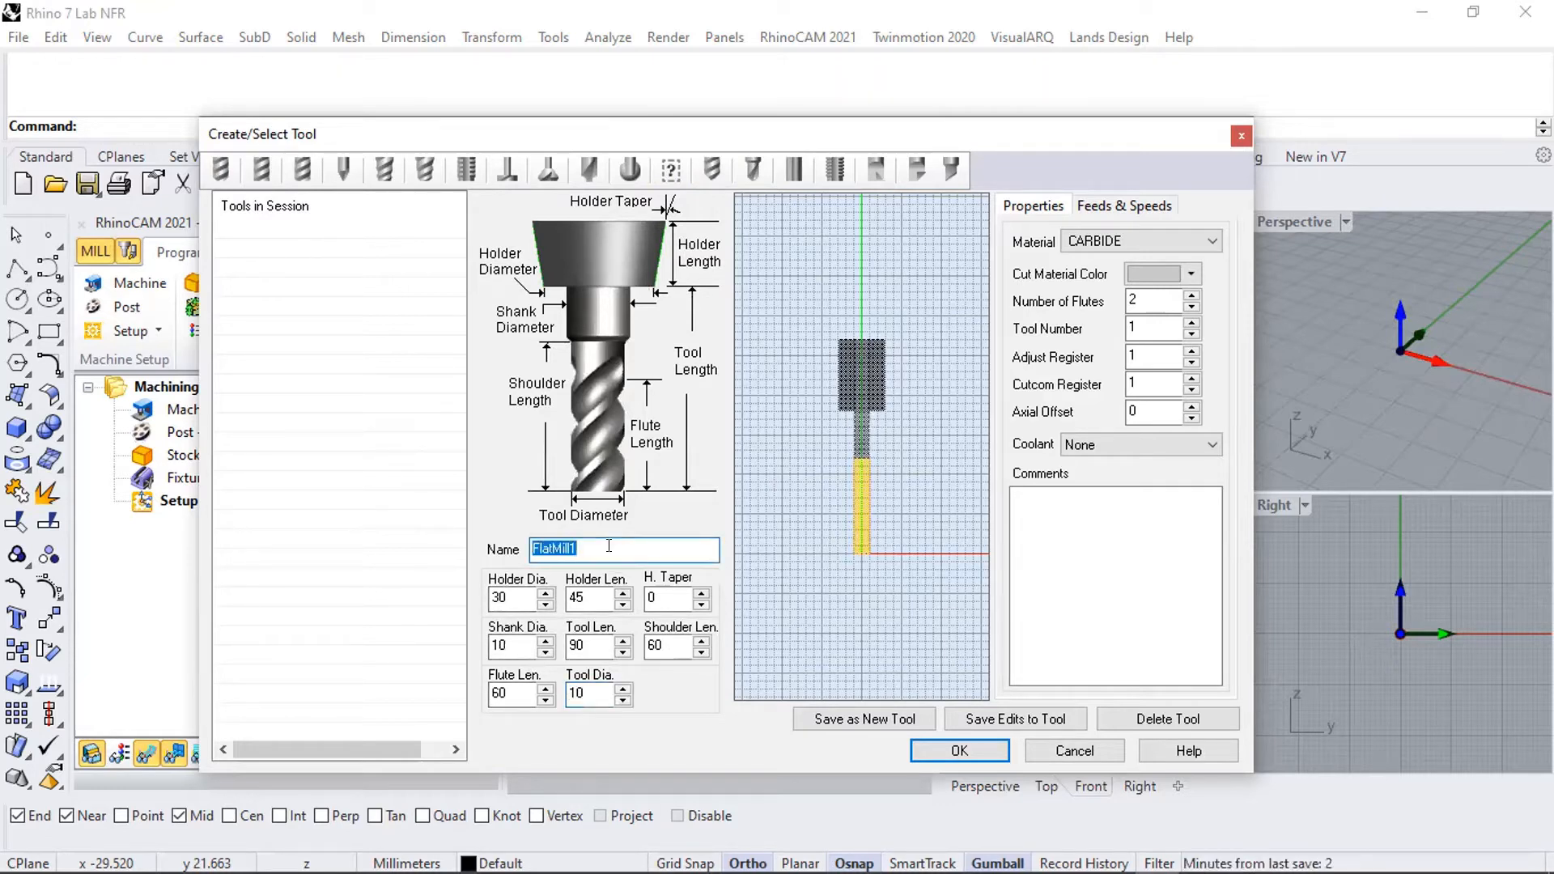
type("plana10")
- Set the plana10 tool's spindle speed to 15000 RPM
double_click(1140, 324)
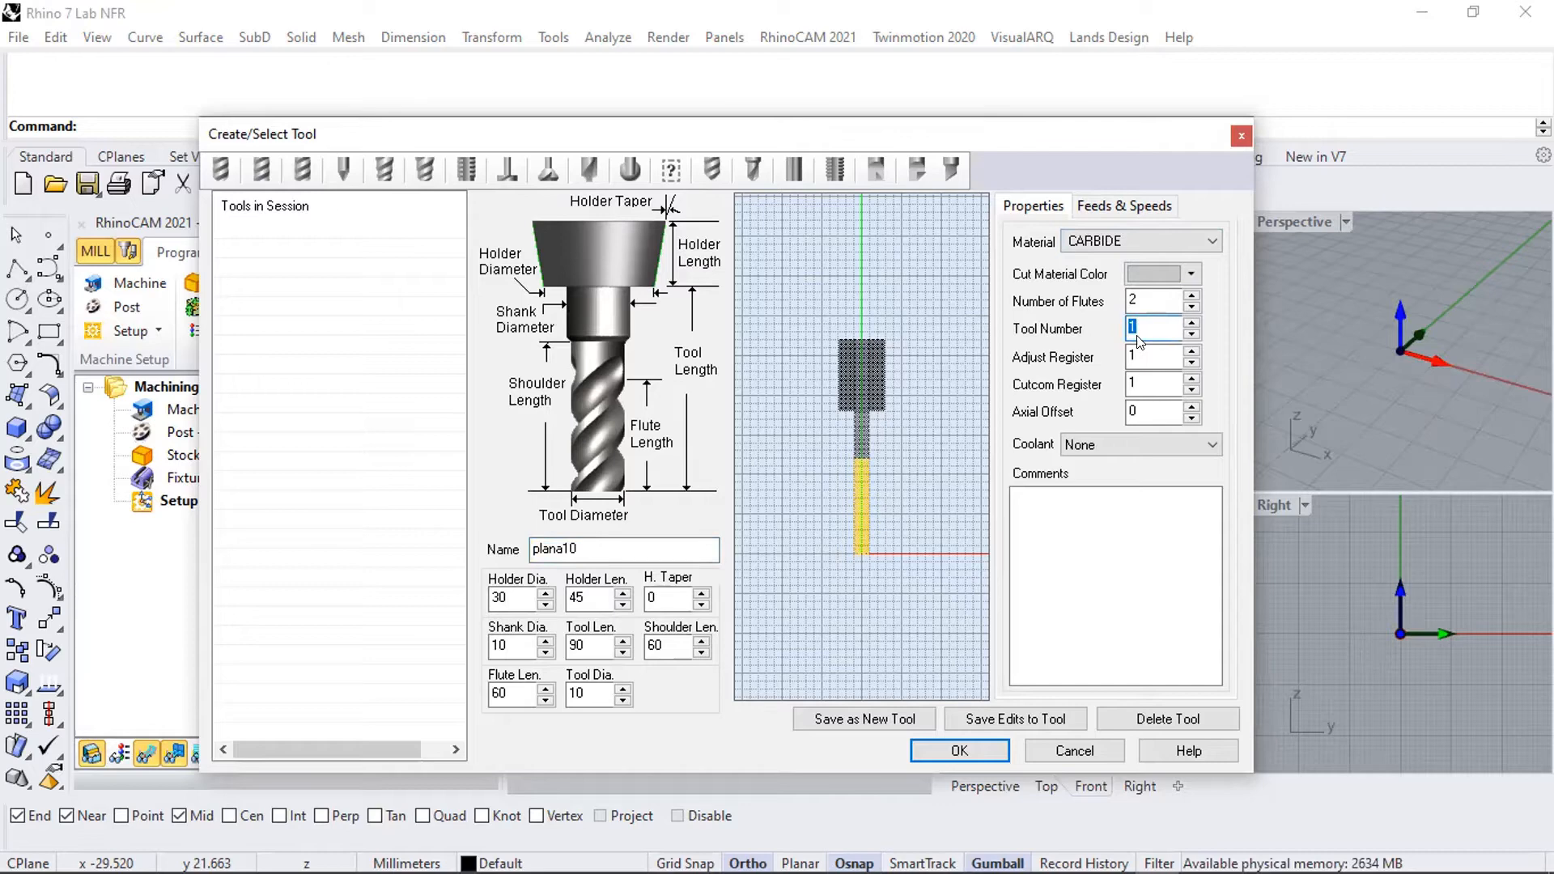
left_click(1105, 207)
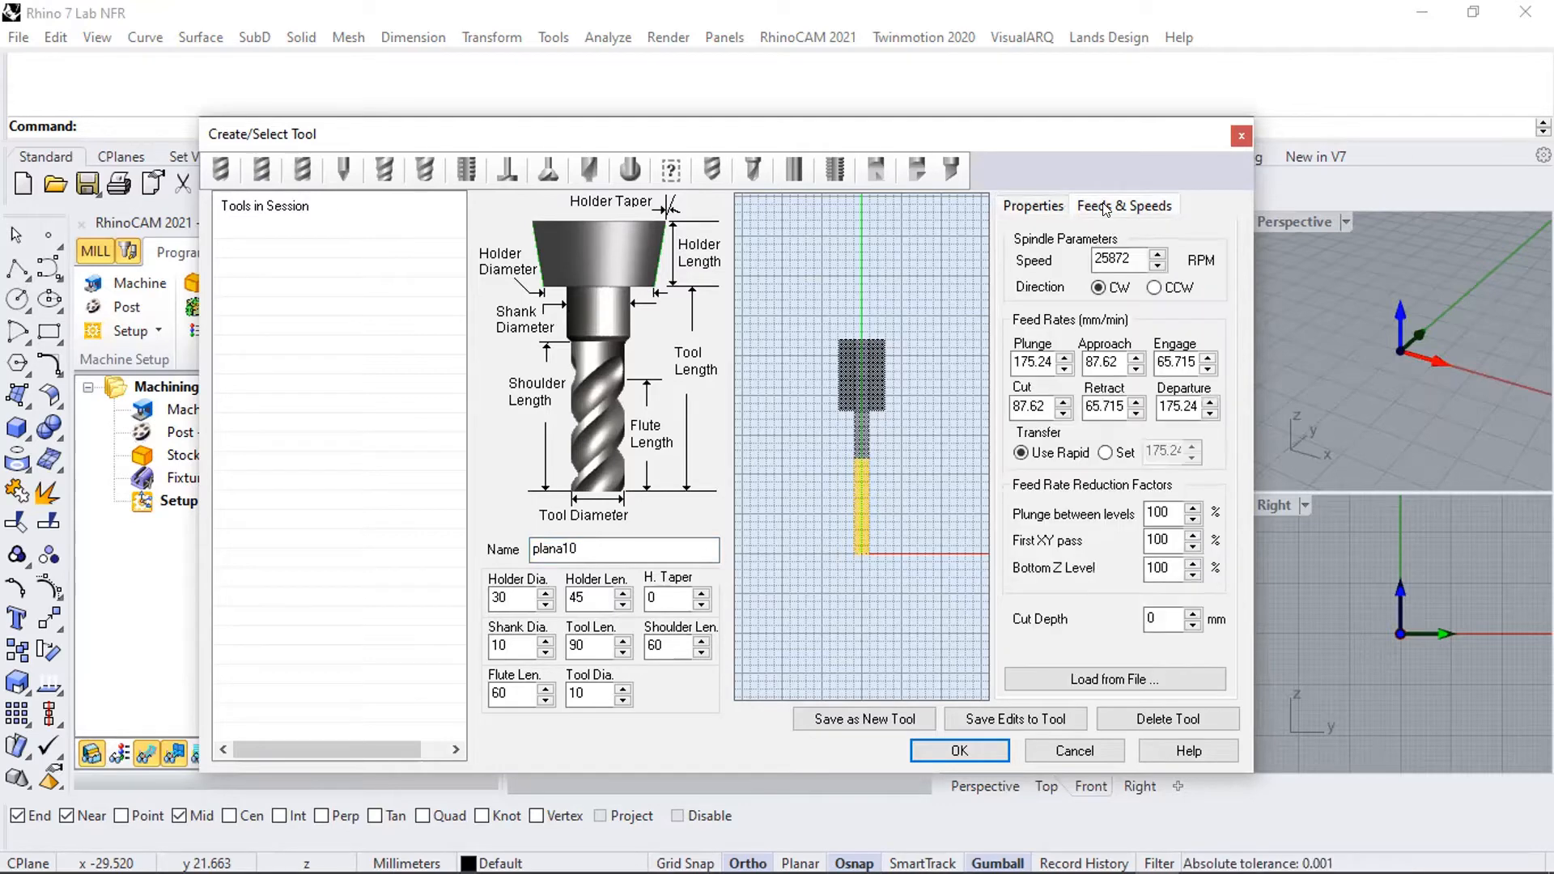
double_click(1117, 258)
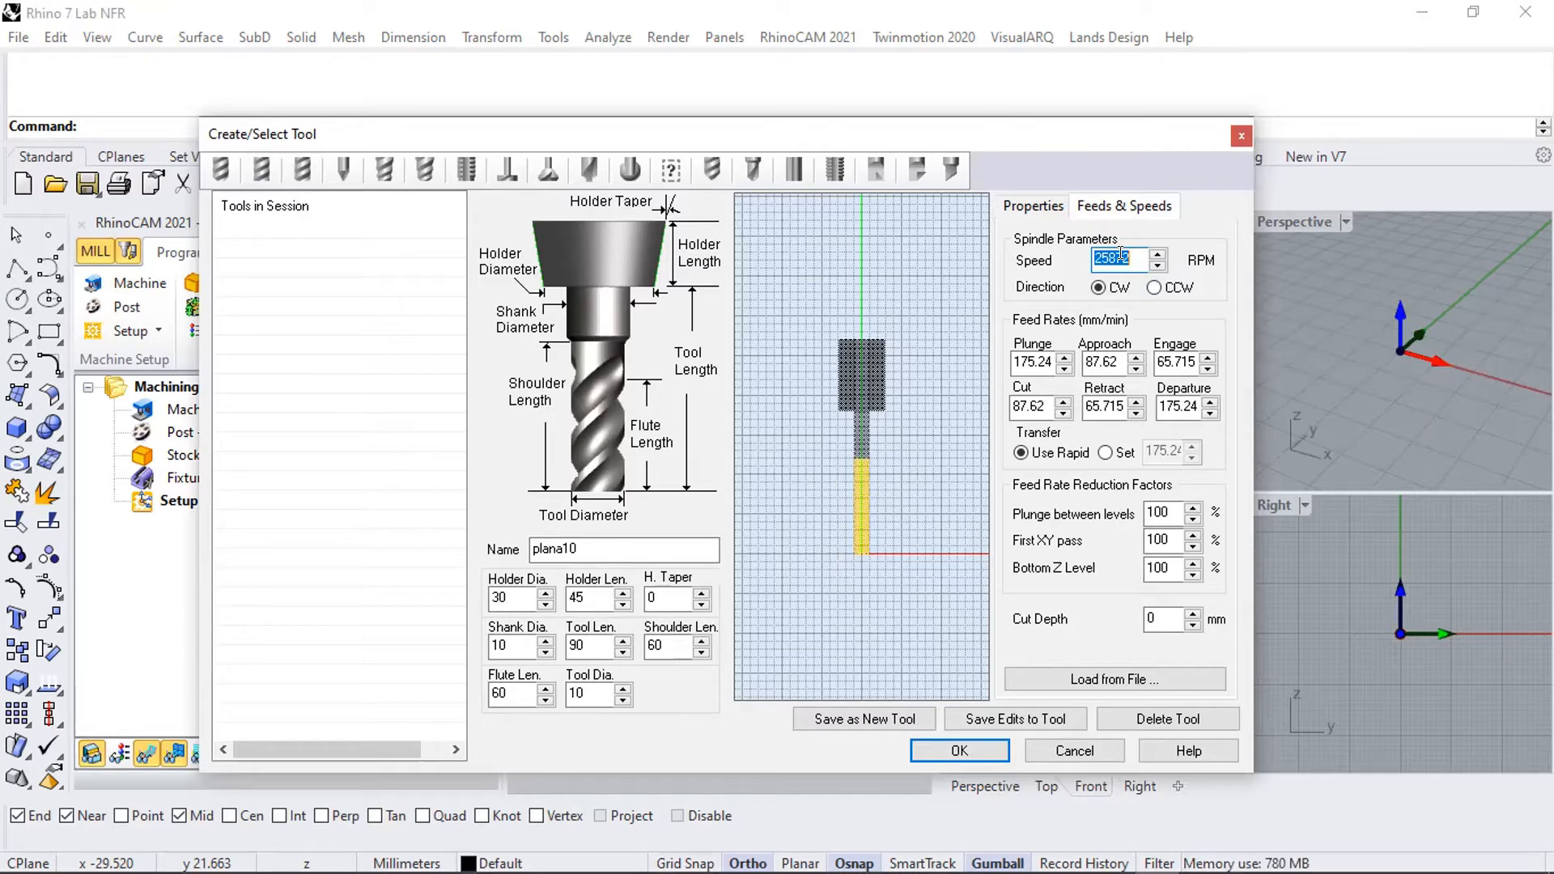
type("15000")
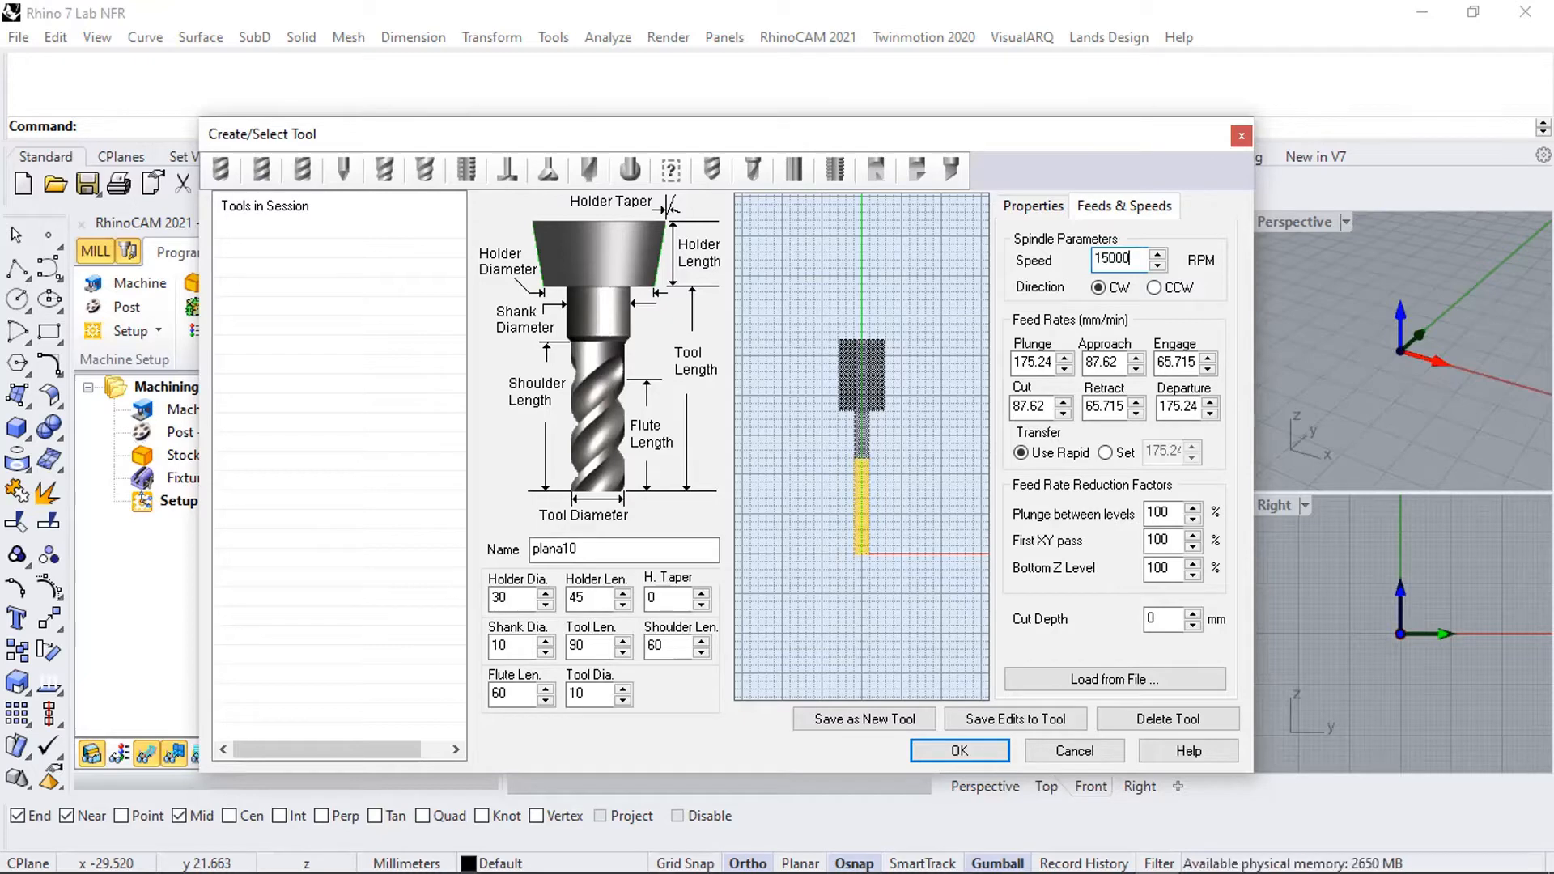
- Set the plunge, approach, engage, cut, retract and departure feed rates to 1500 mm/min
double_click(1037, 361)
type("1500")
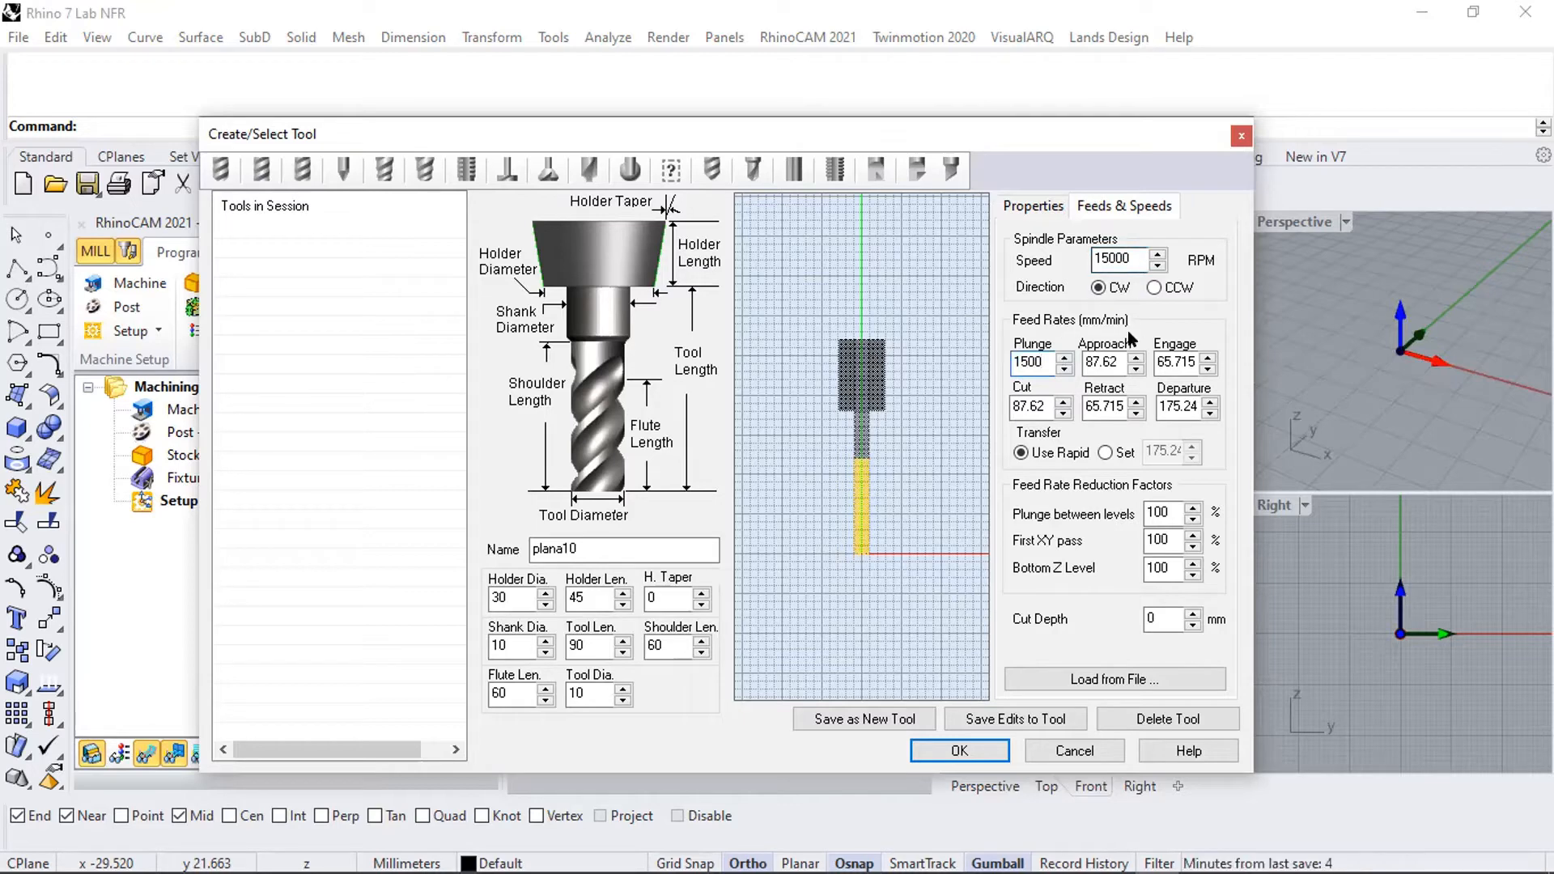
double_click(1093, 356)
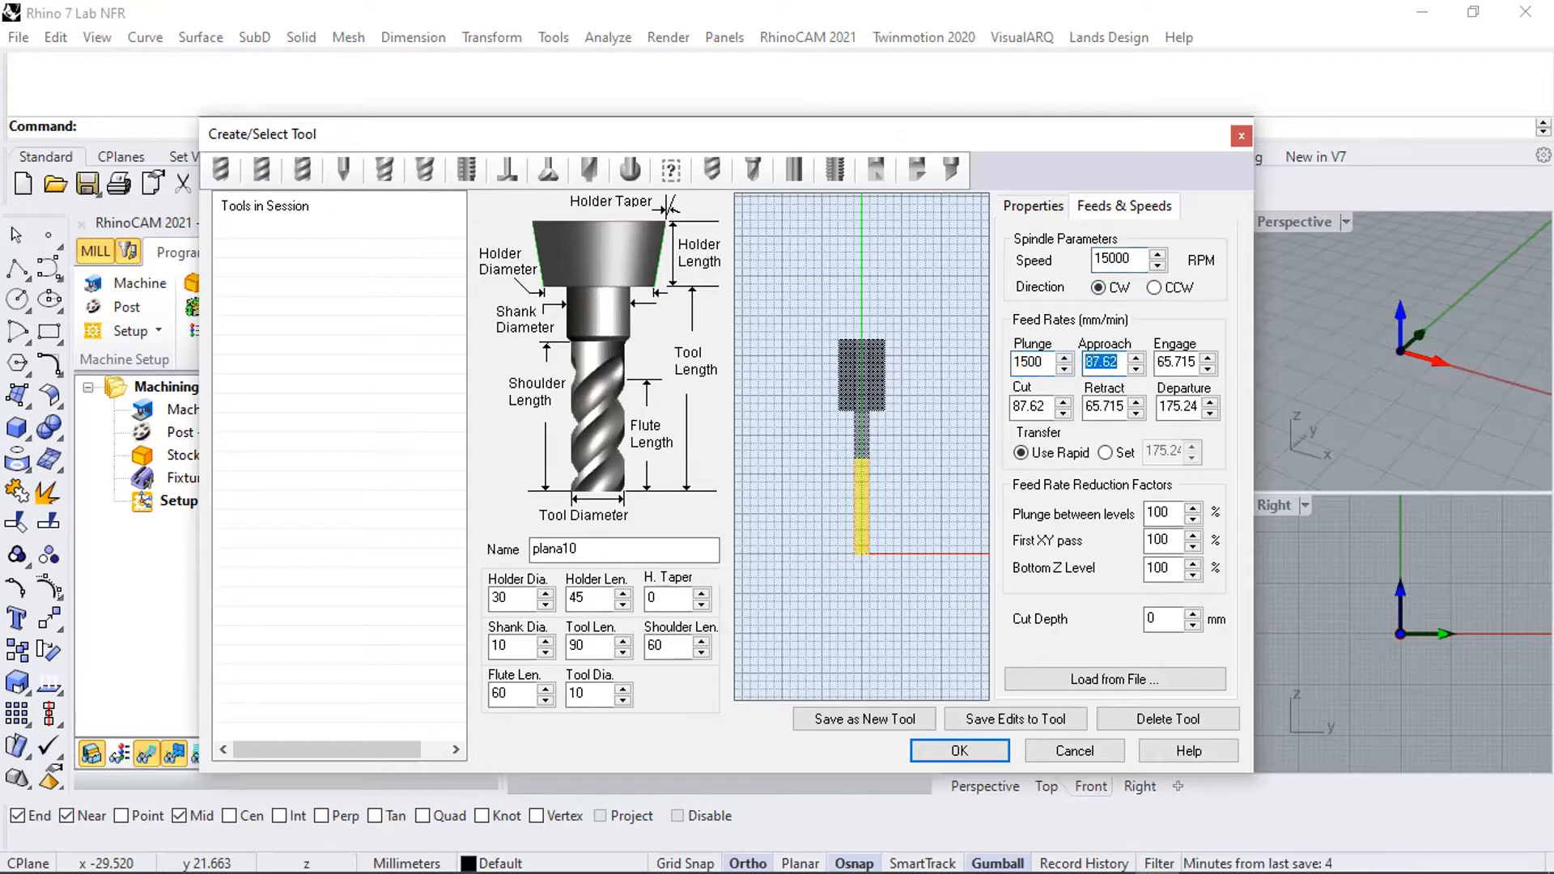
type("1500")
key("Tab")
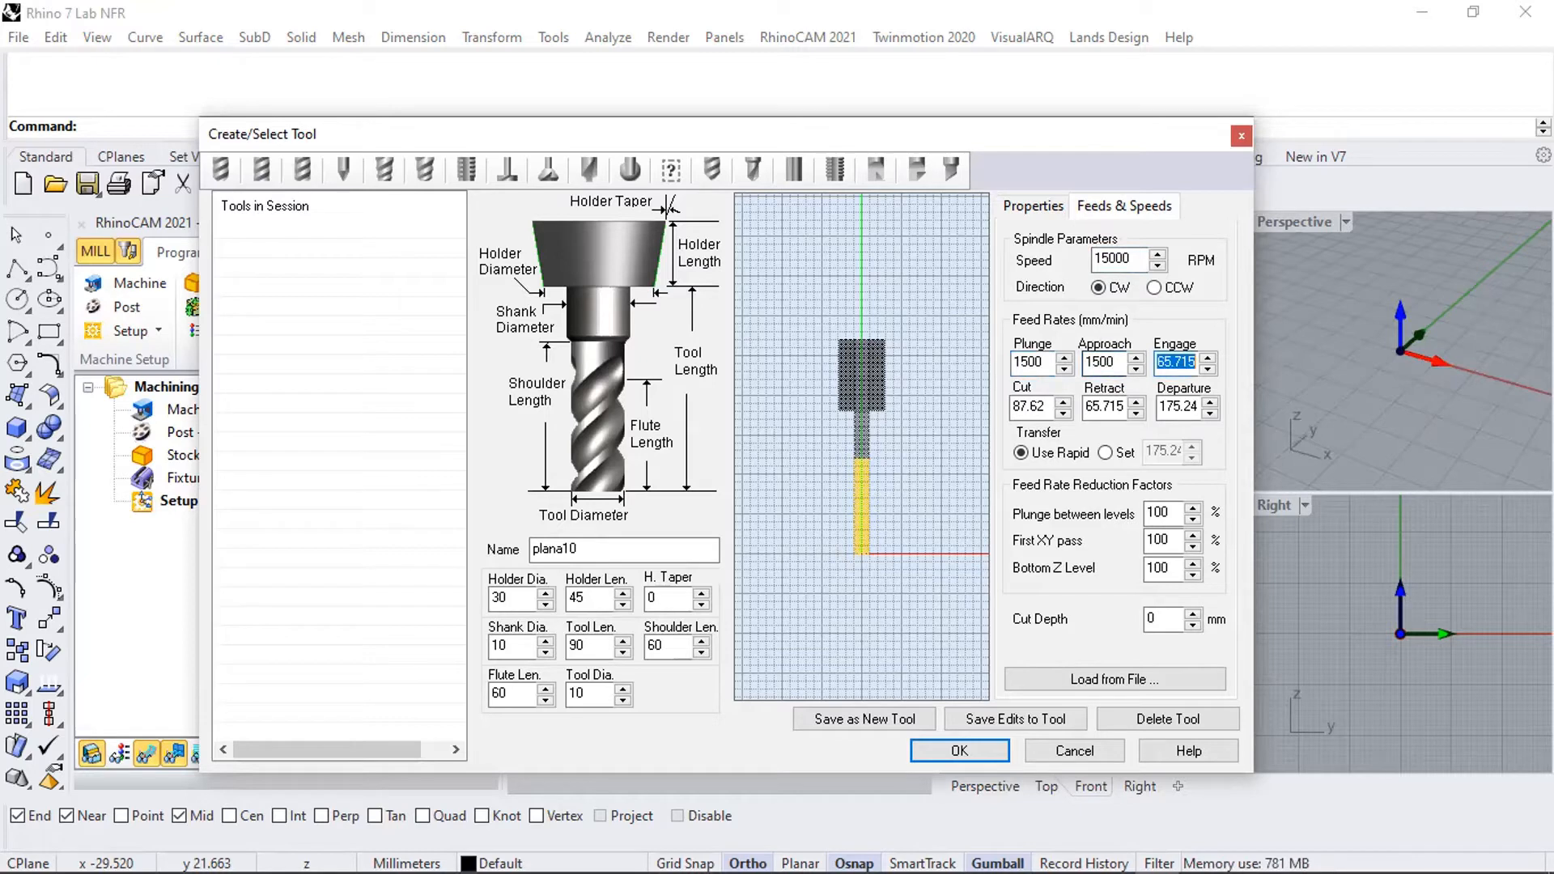
type("1500")
key("Tab")
type("1500")
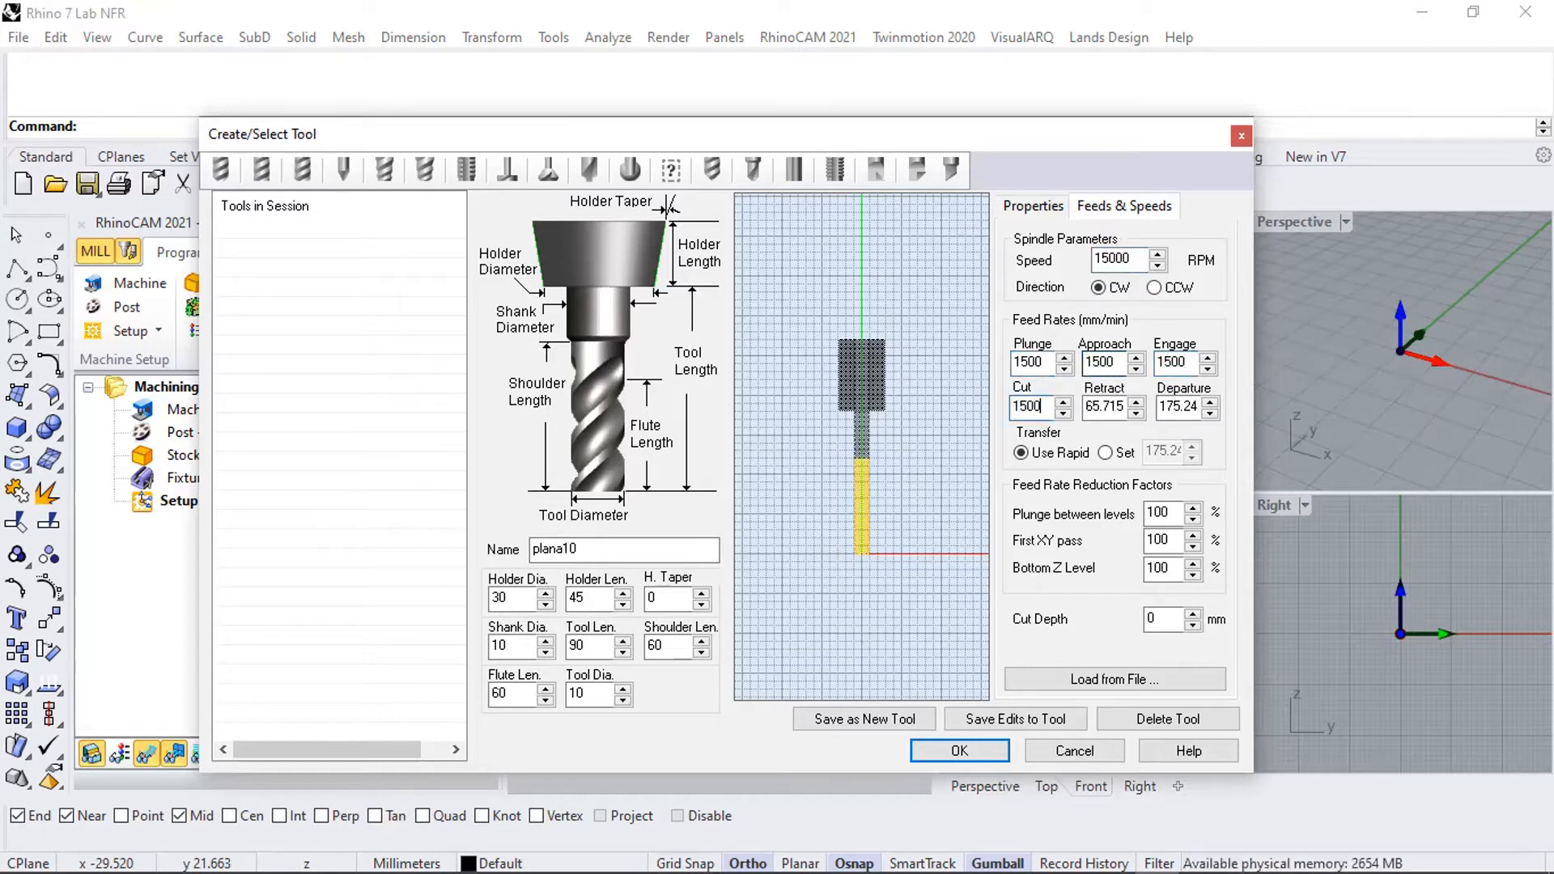
key("Tab")
type("1500")
key("Tab")
type("1500")
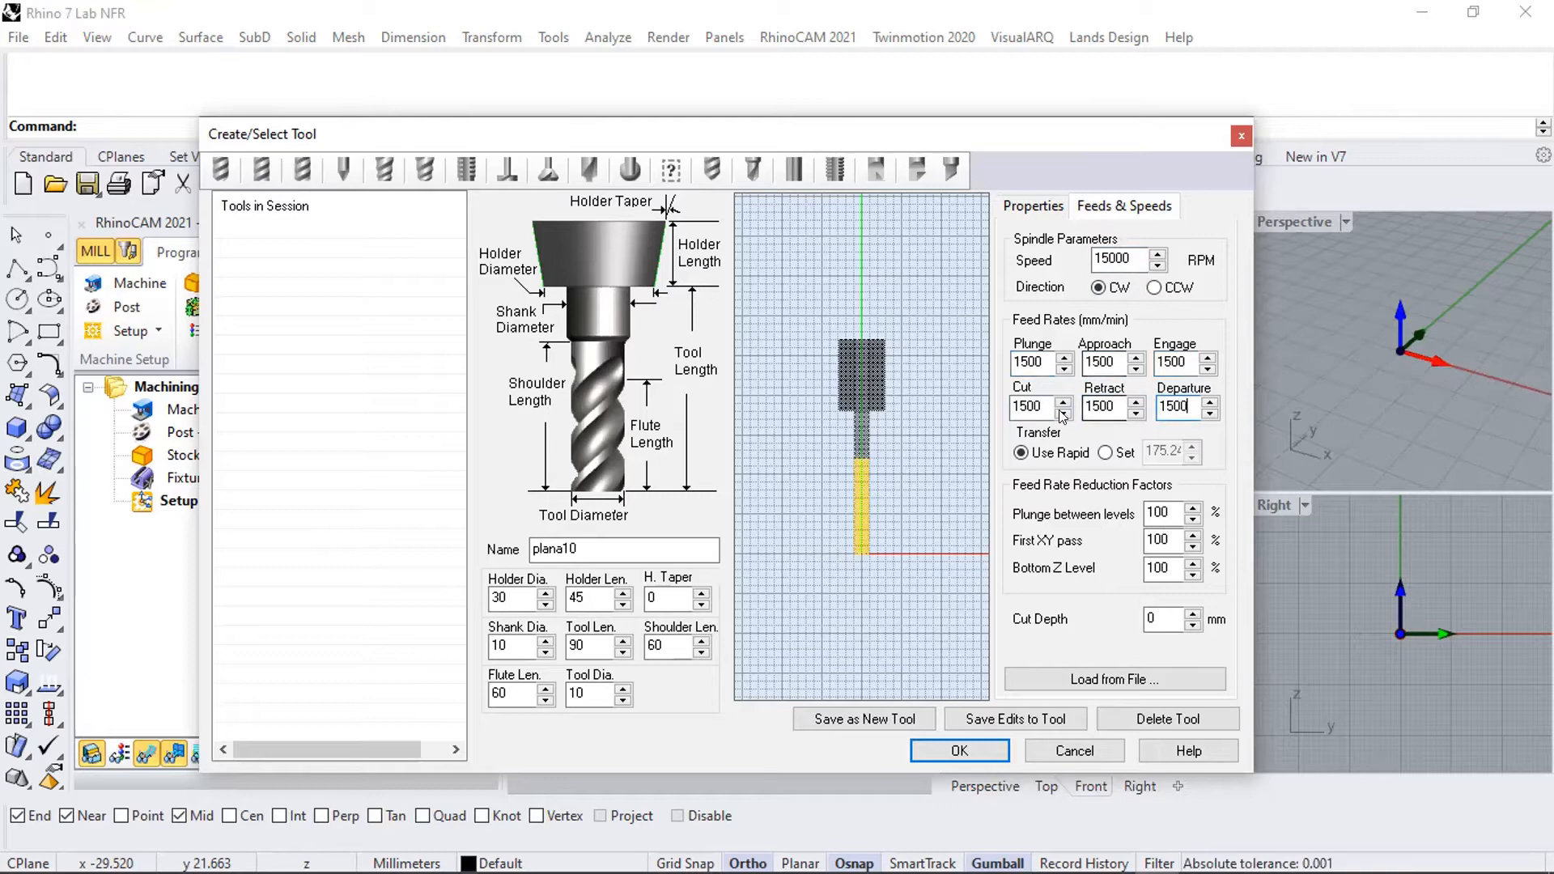
left_click_drag(1049, 408, 1003, 410)
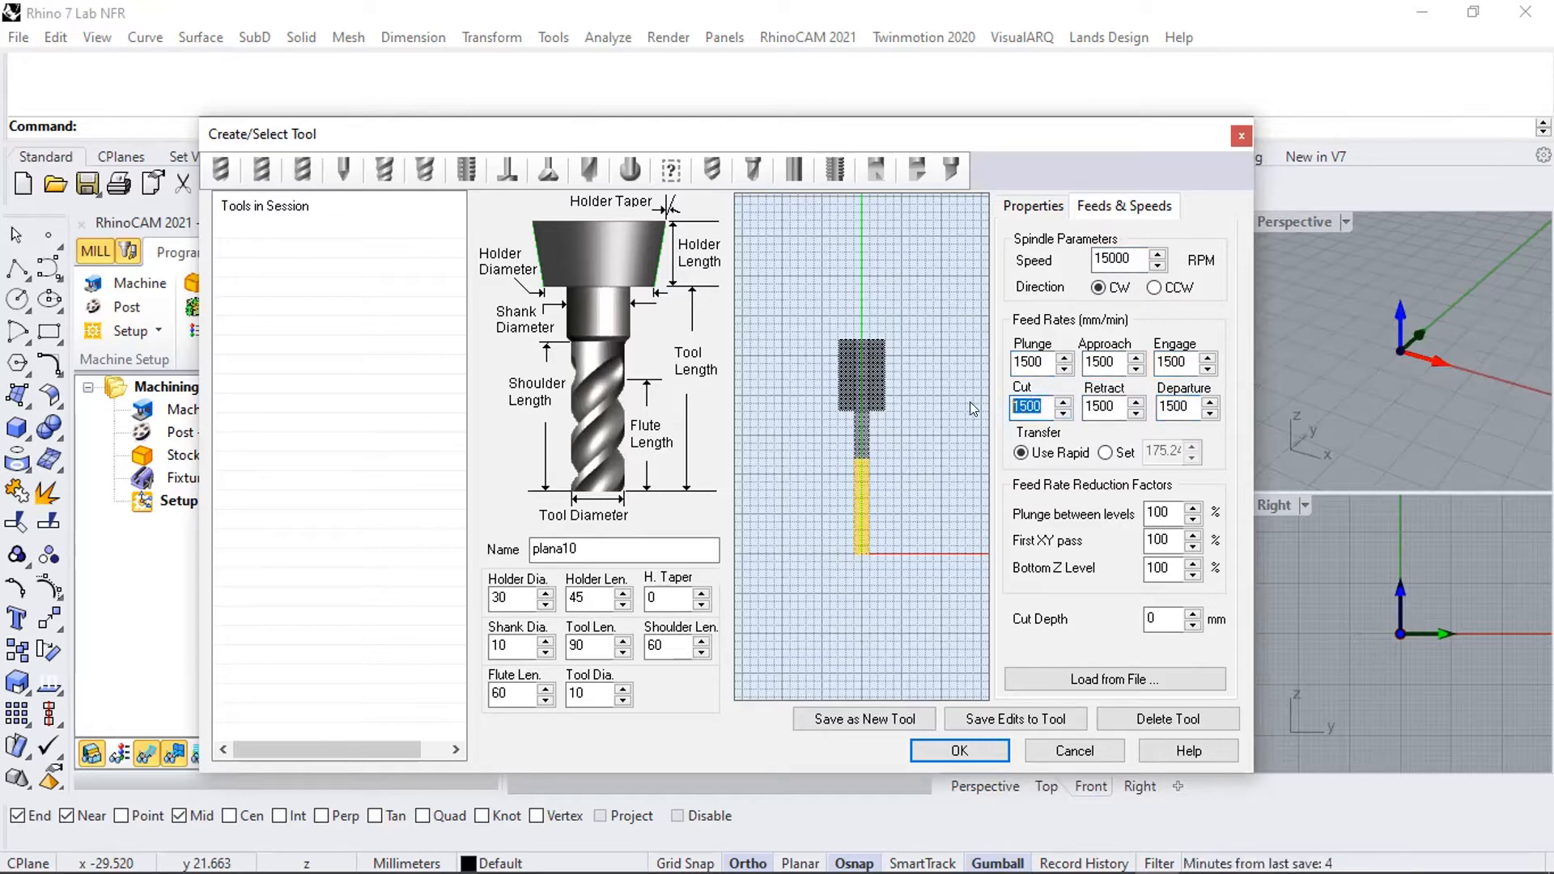
left_click_drag(1044, 361, 1011, 361)
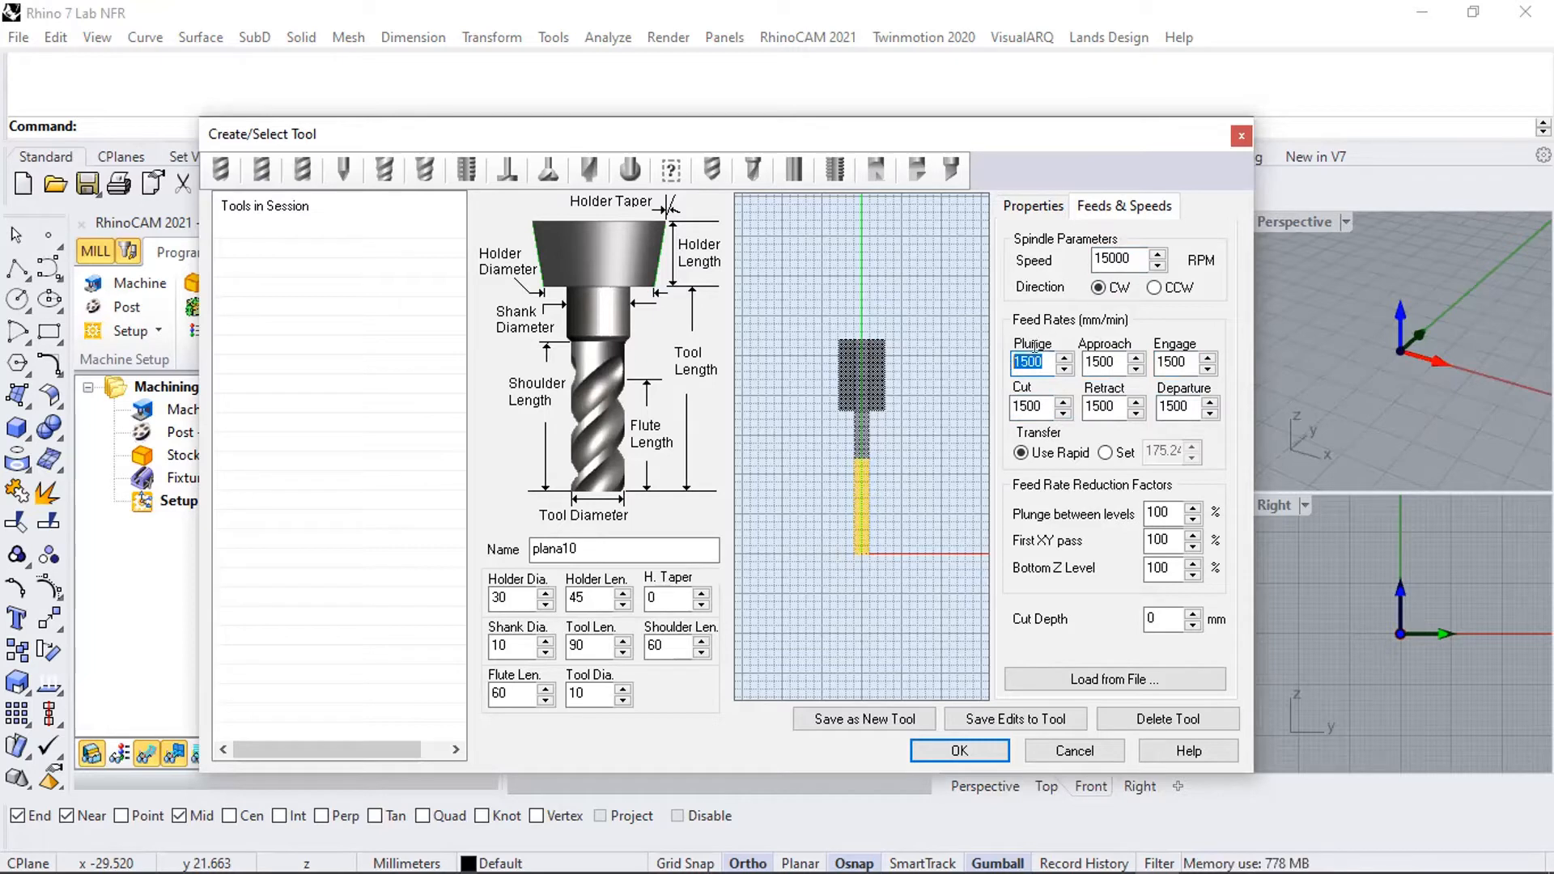
left_click(1102, 361)
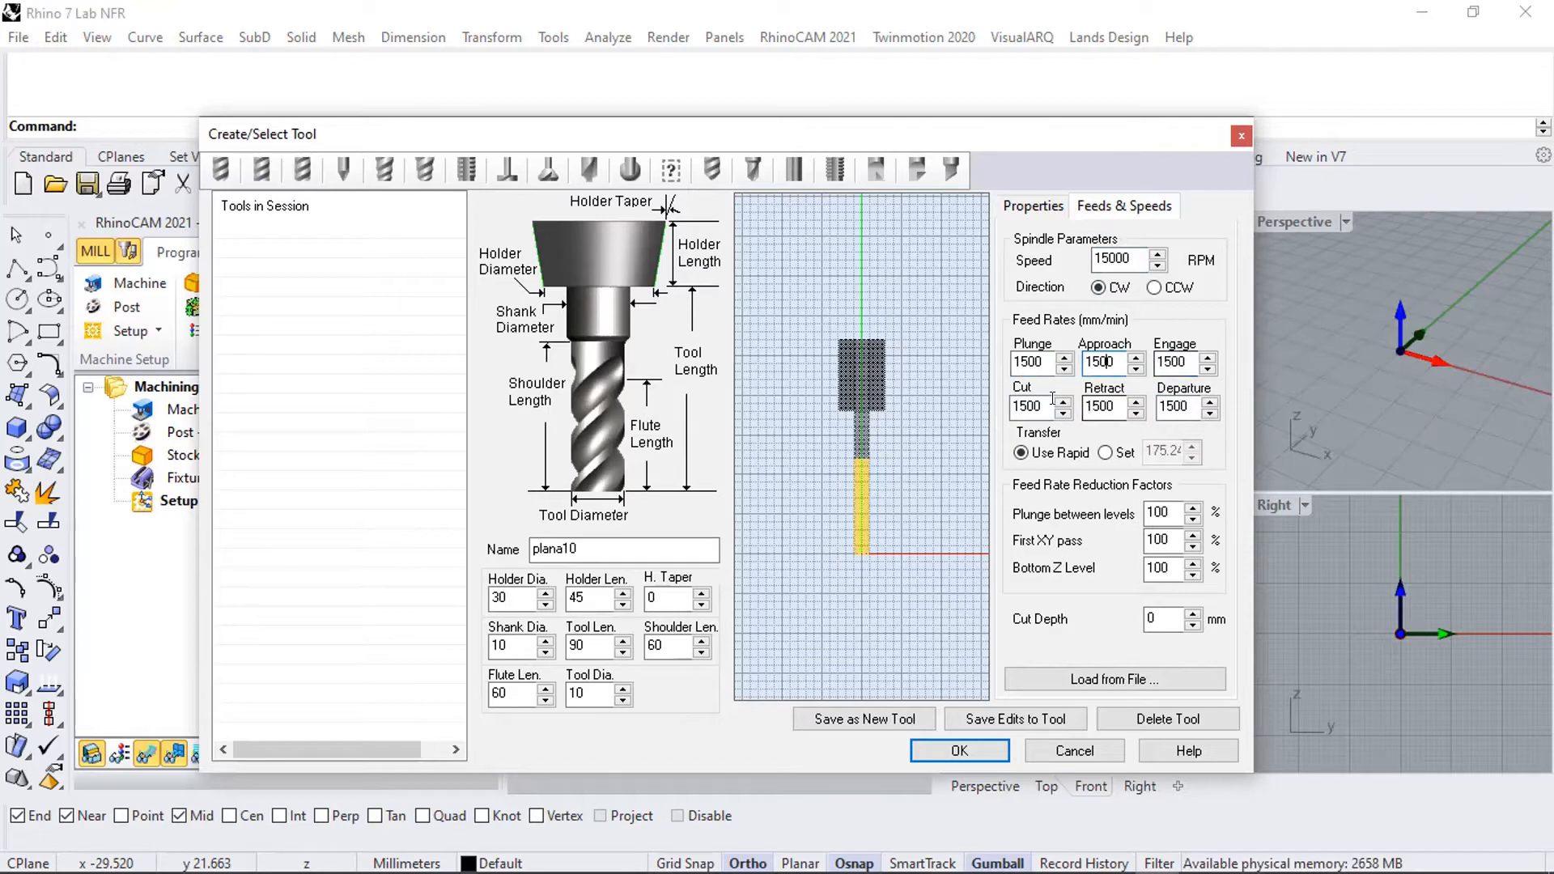
left_click(1094, 406)
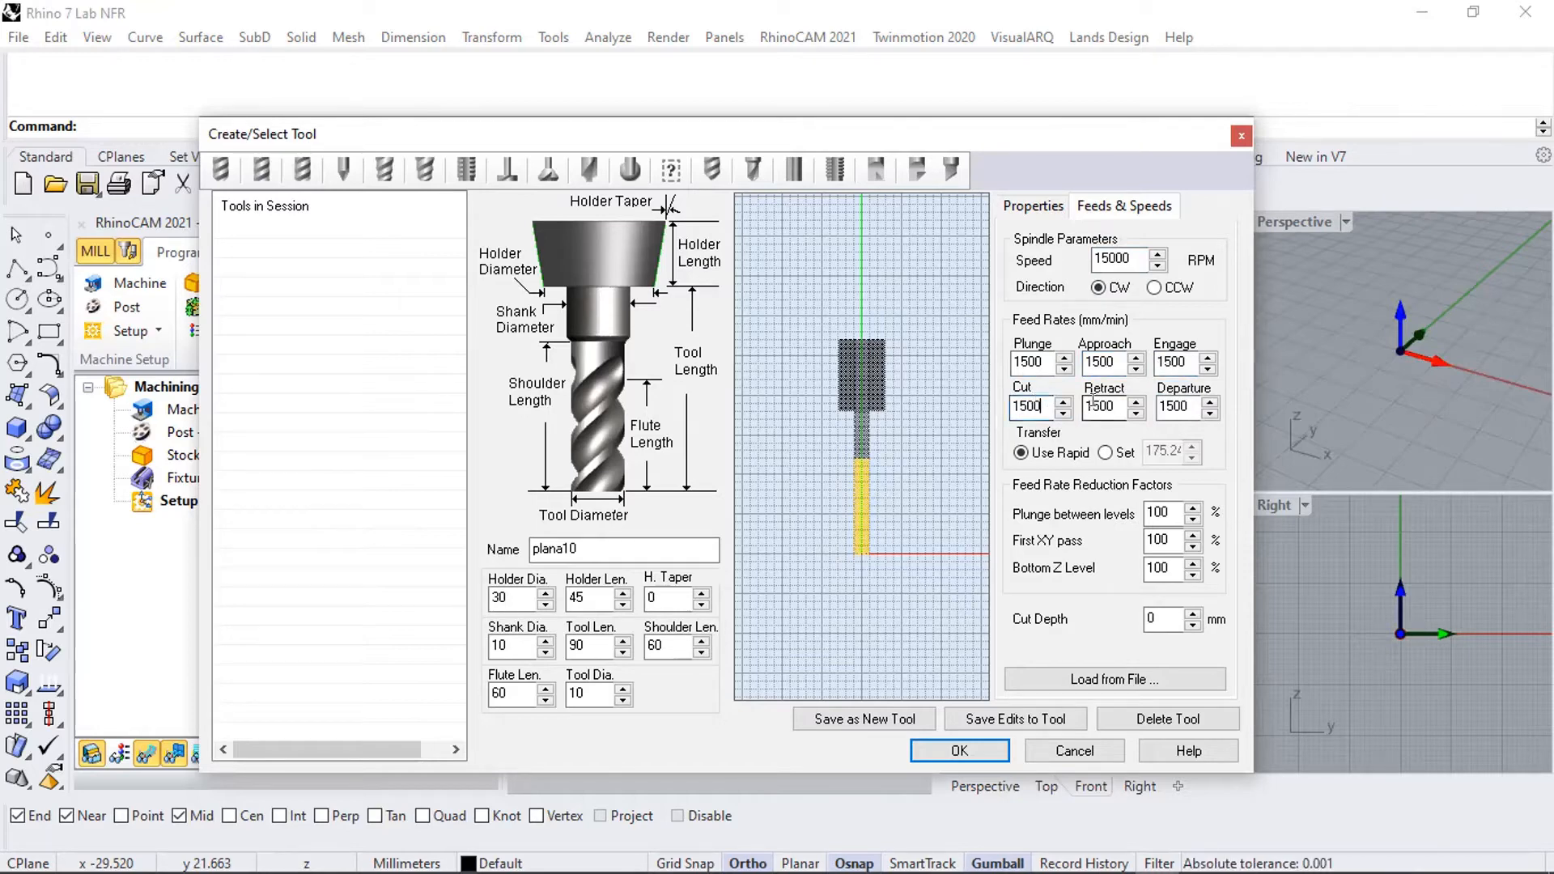
left_click(1167, 406)
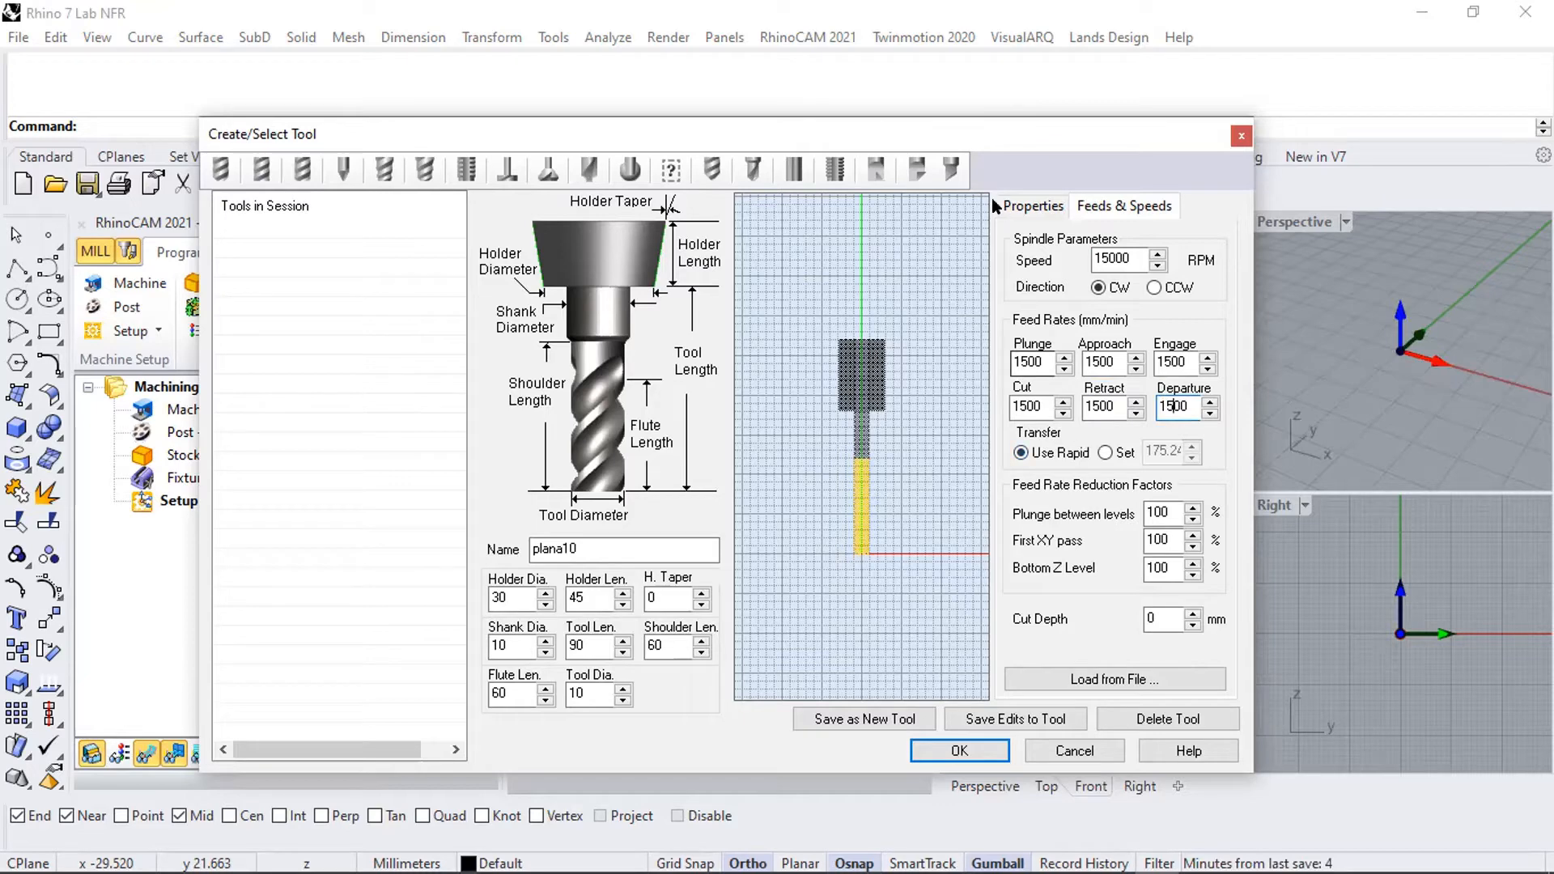
- Save plana10 as a new tool in the session and confirm the tool dialog
left_click_drag(963, 125, 780, 91)
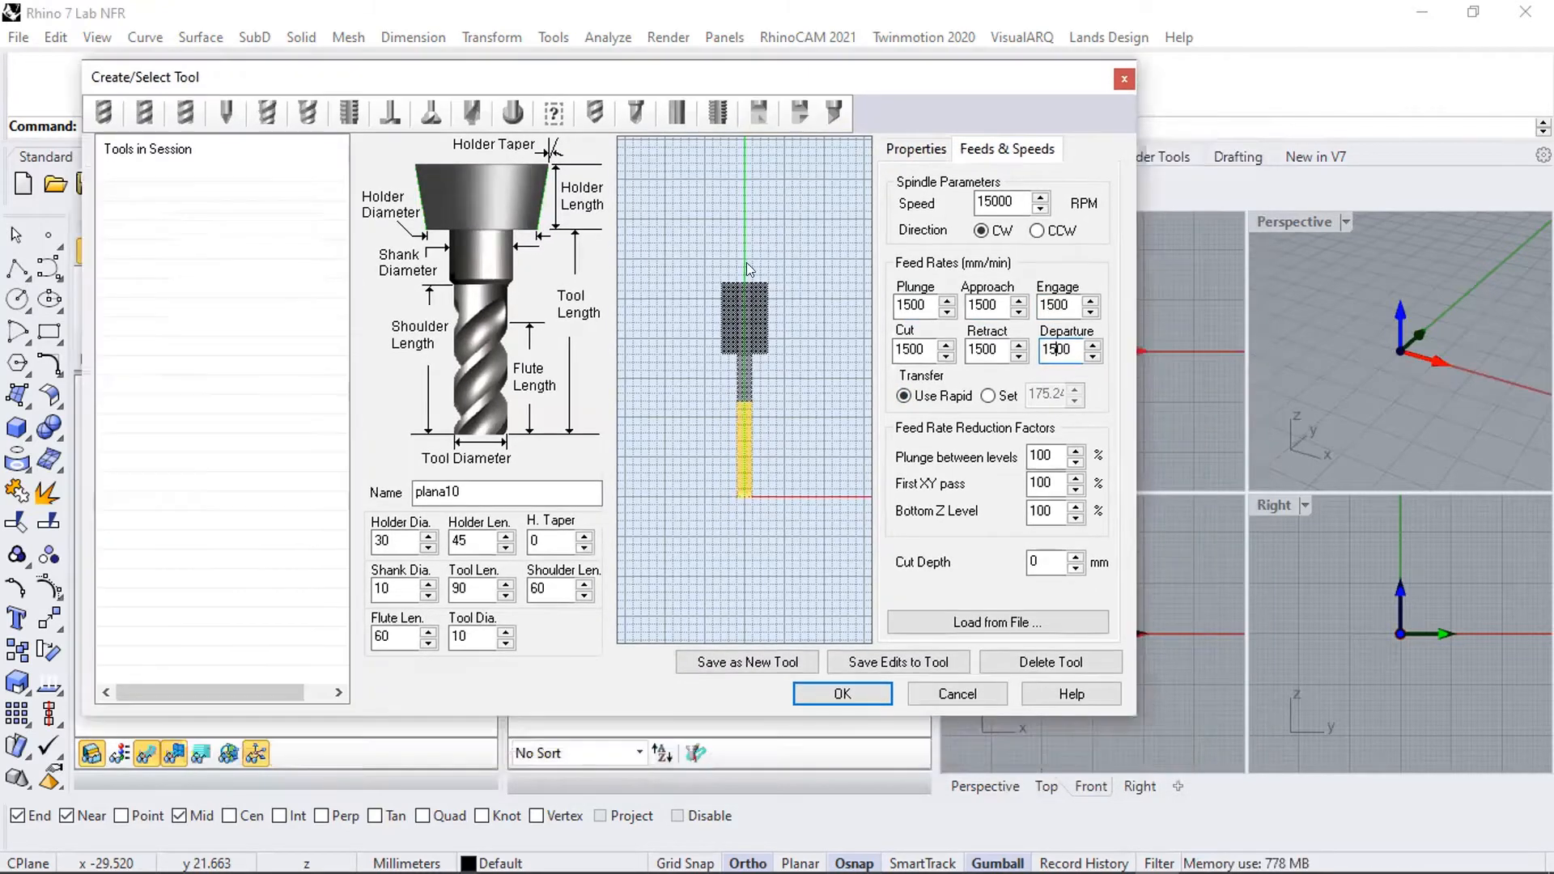
left_click(745, 630)
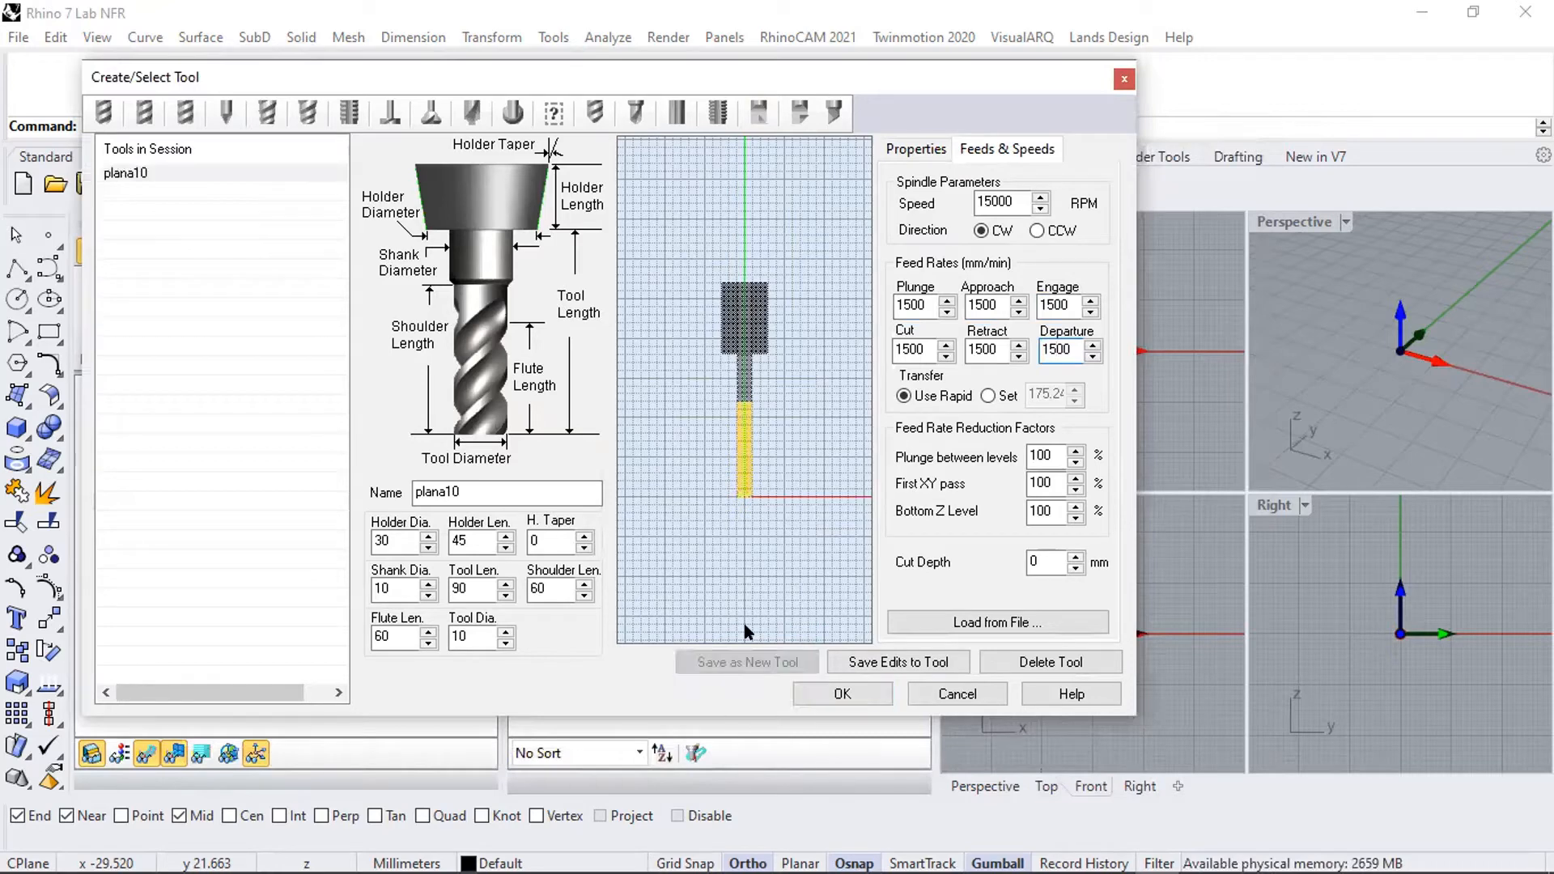
key("Return")
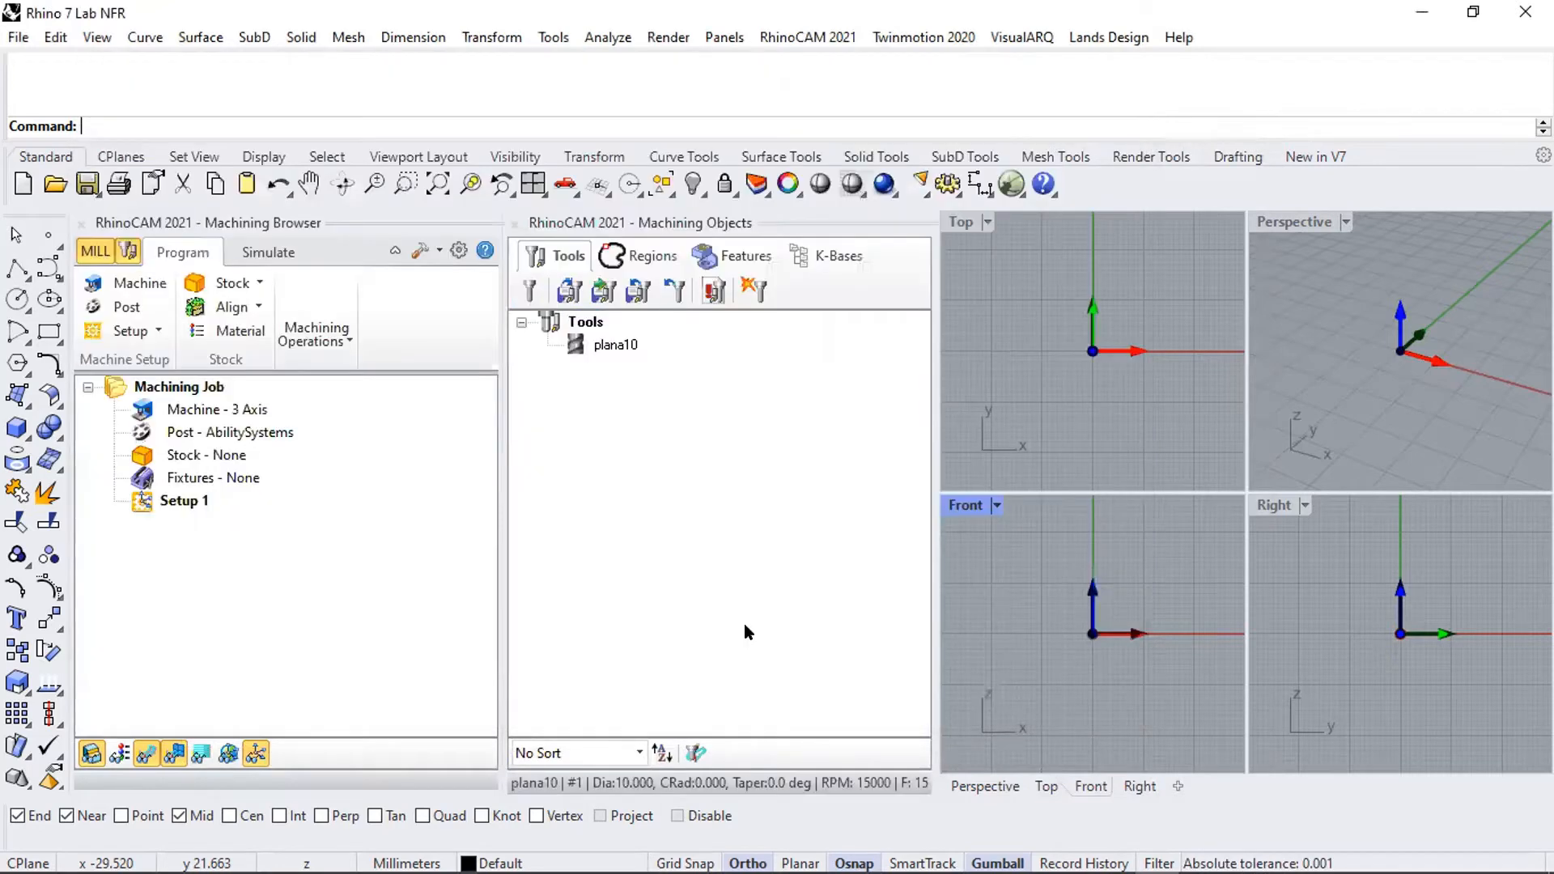
- Close the Machining Objects browser and maximize the Top viewport
left_click(512, 223)
double_click(524, 222)
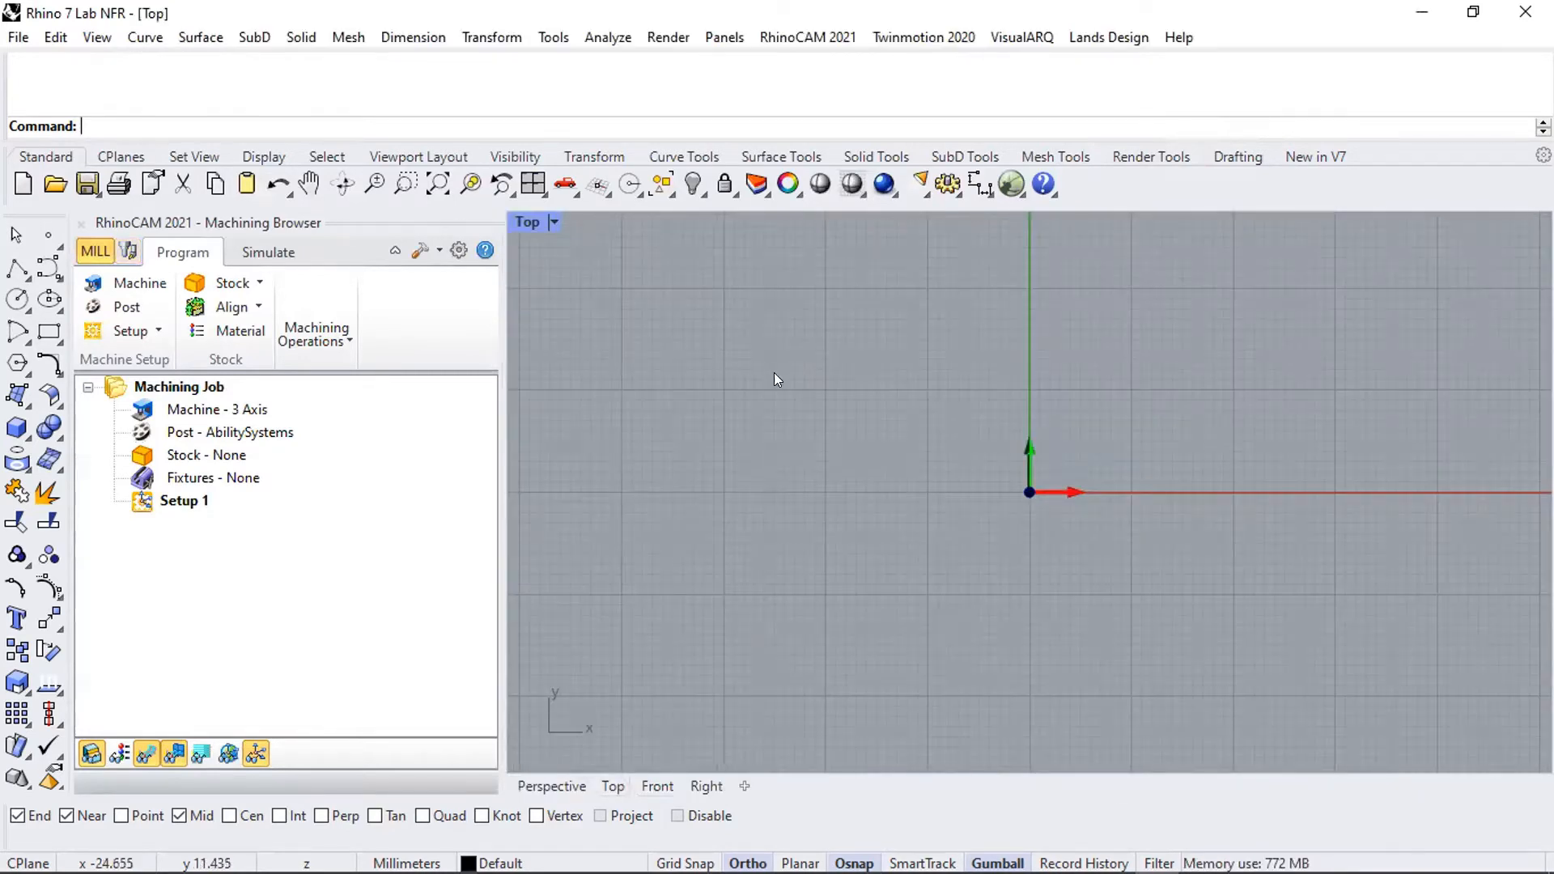
scroll(589, 581, "down", 4)
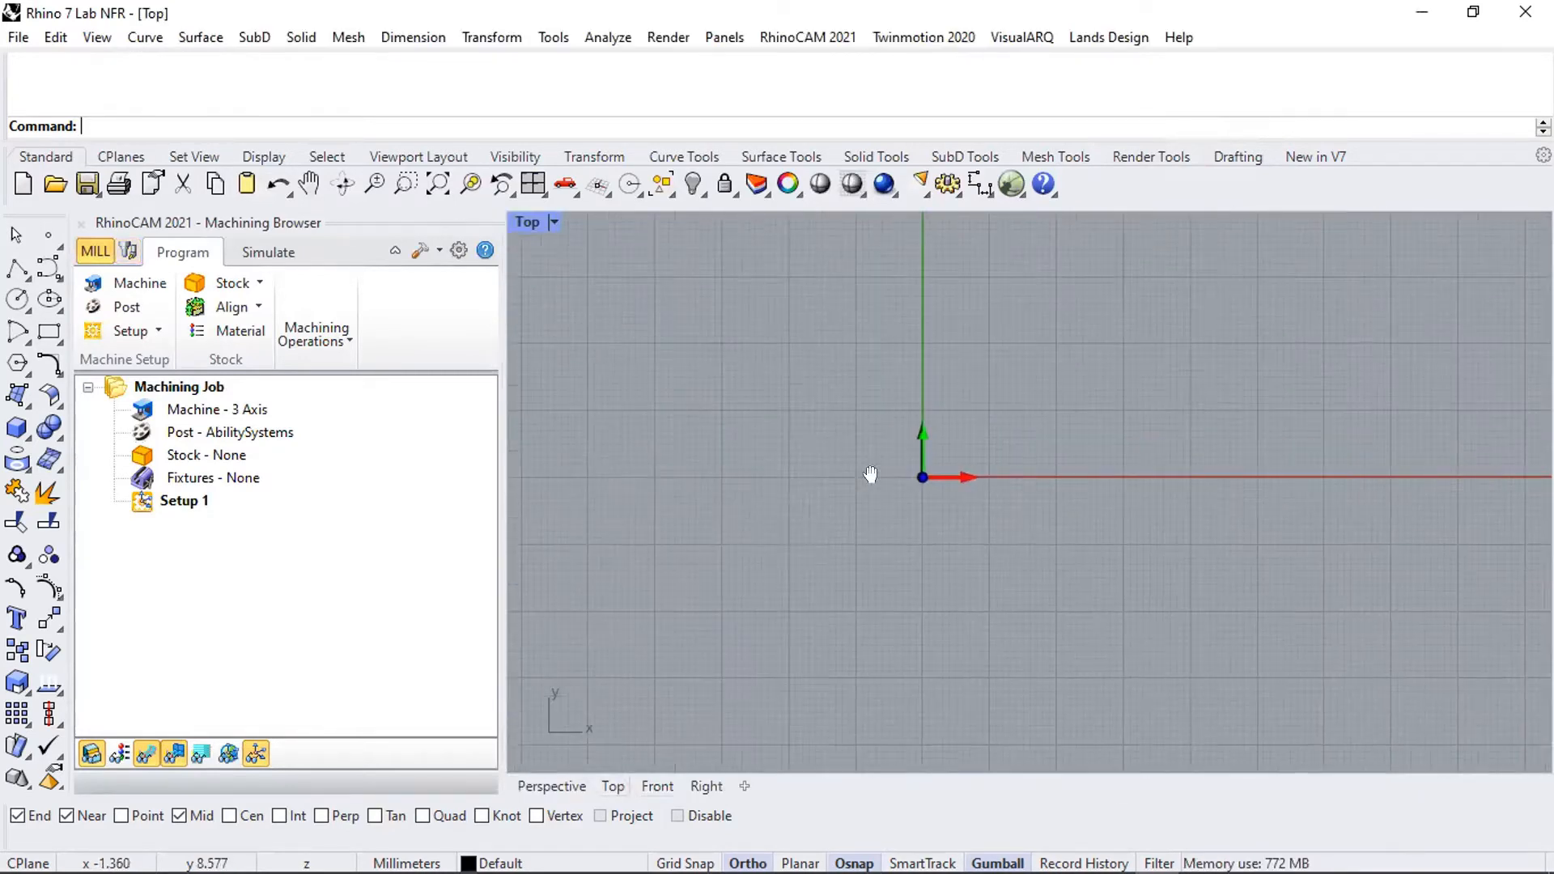
left_click(48, 299)
type("0")
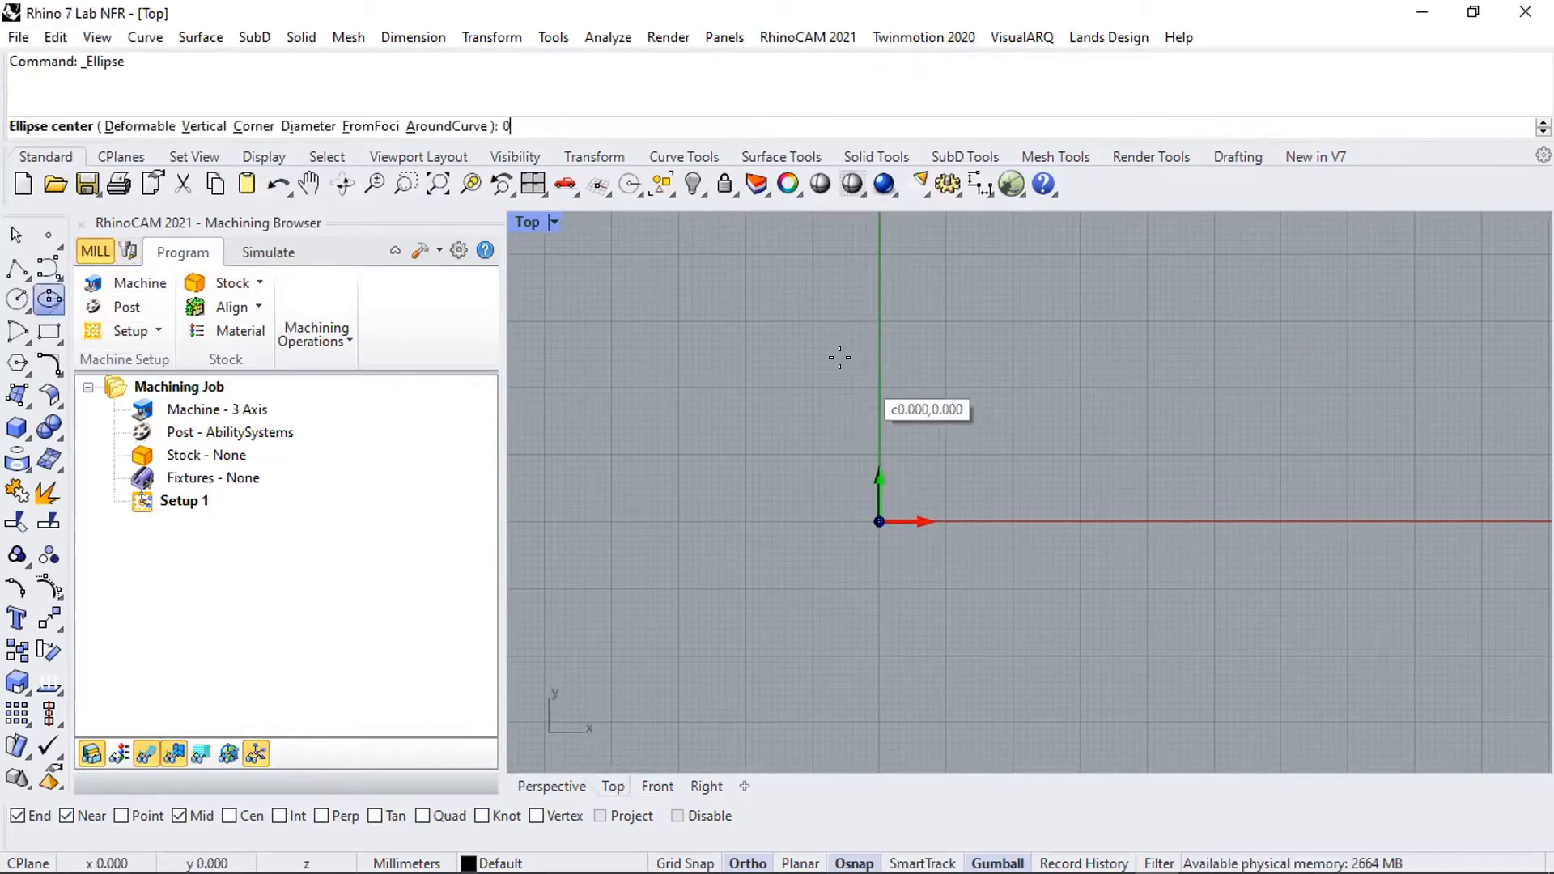
key("Return")
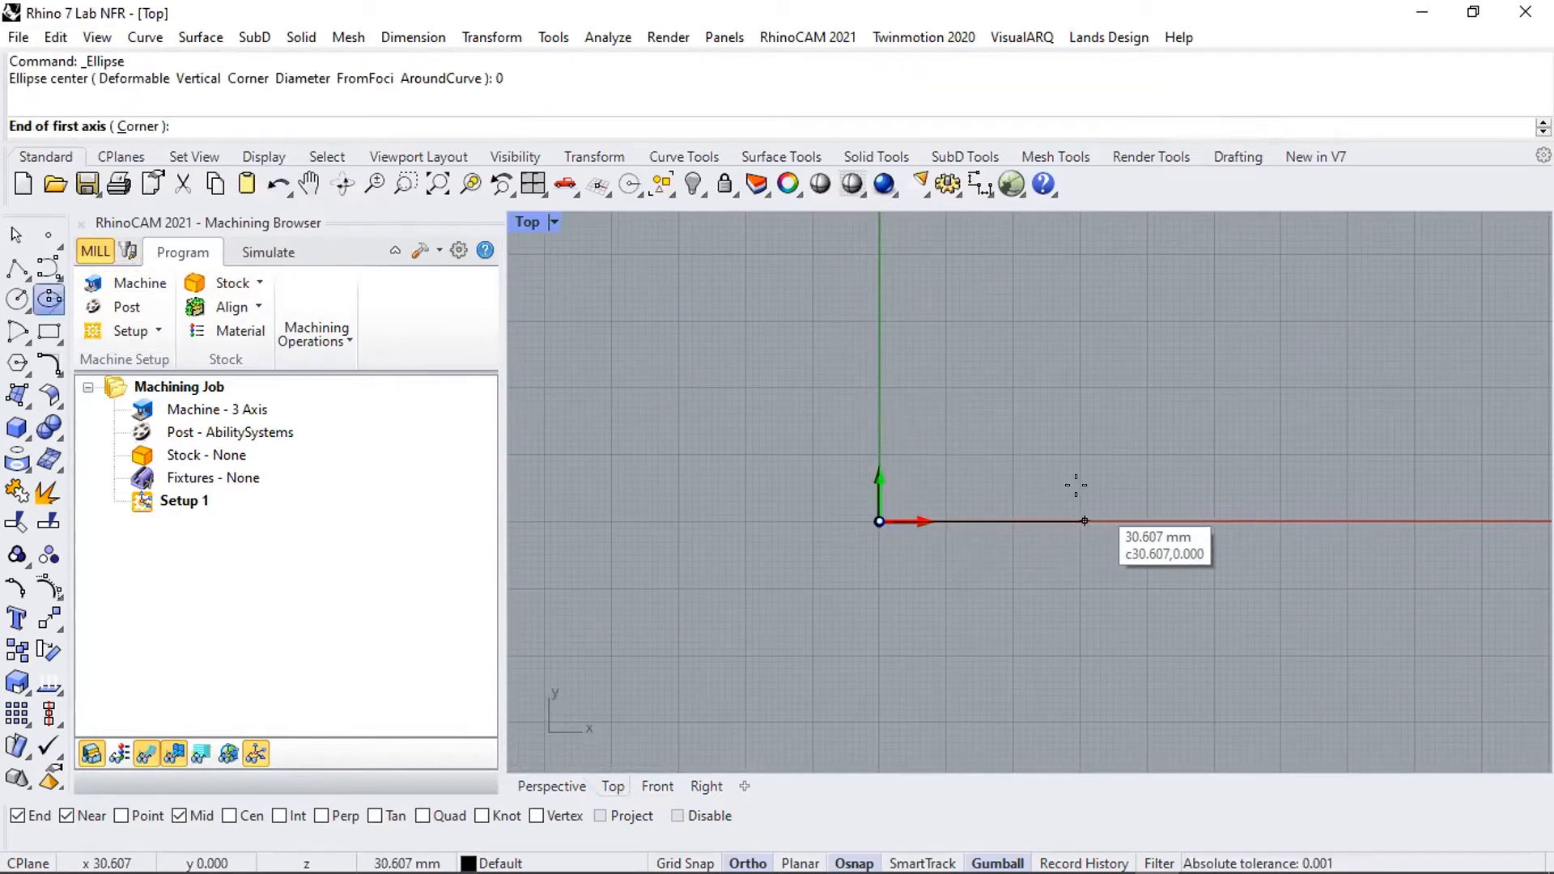
type("1500")
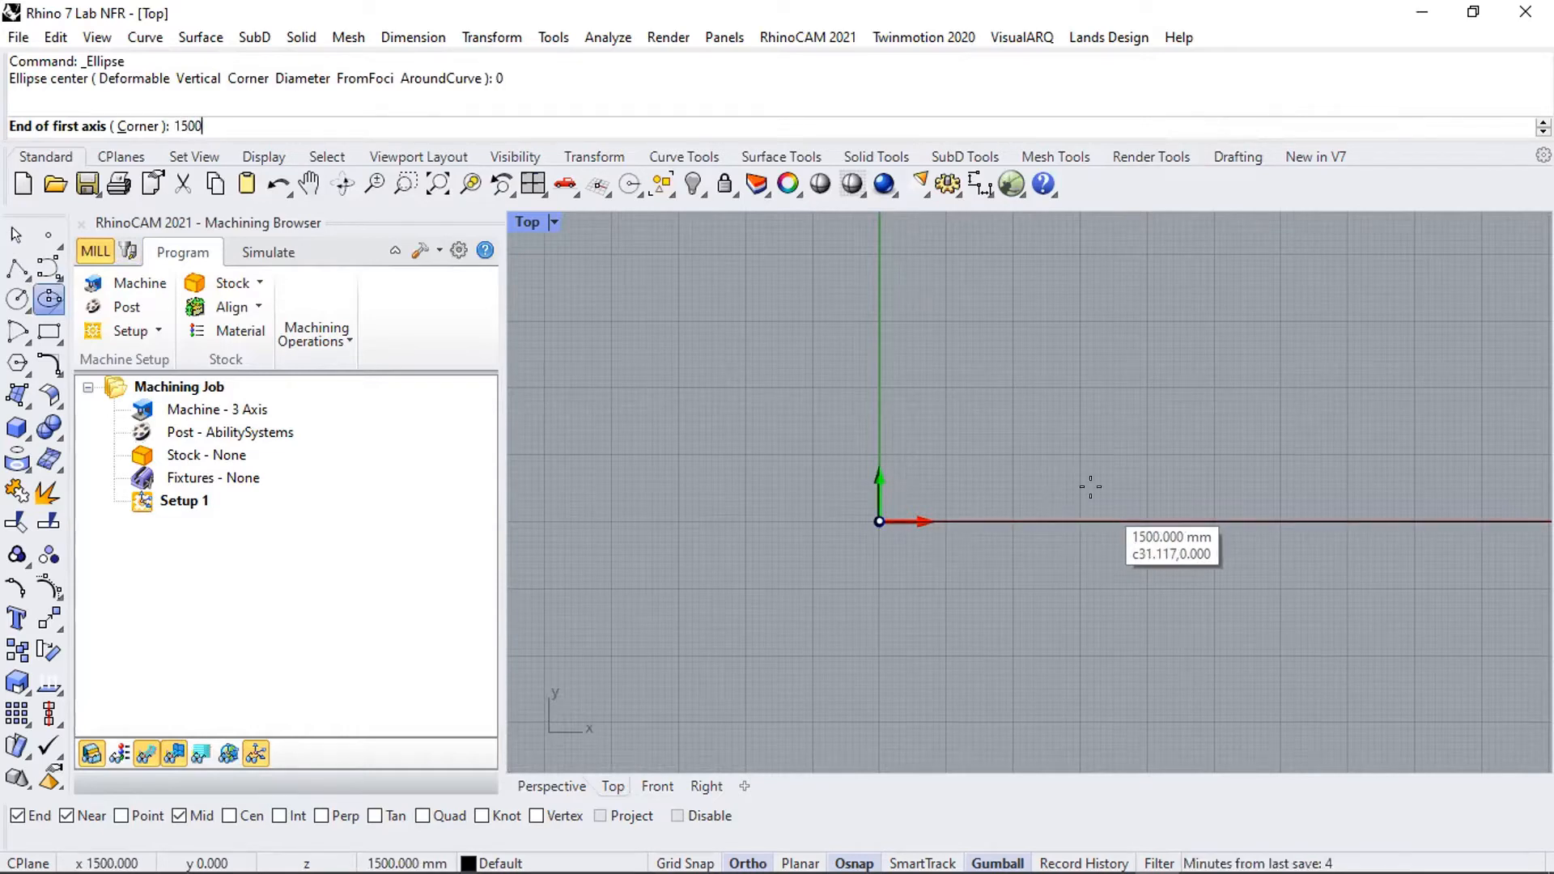
scroll(1215, 493, "down", 2)
scroll(1030, 537, "up", 2)
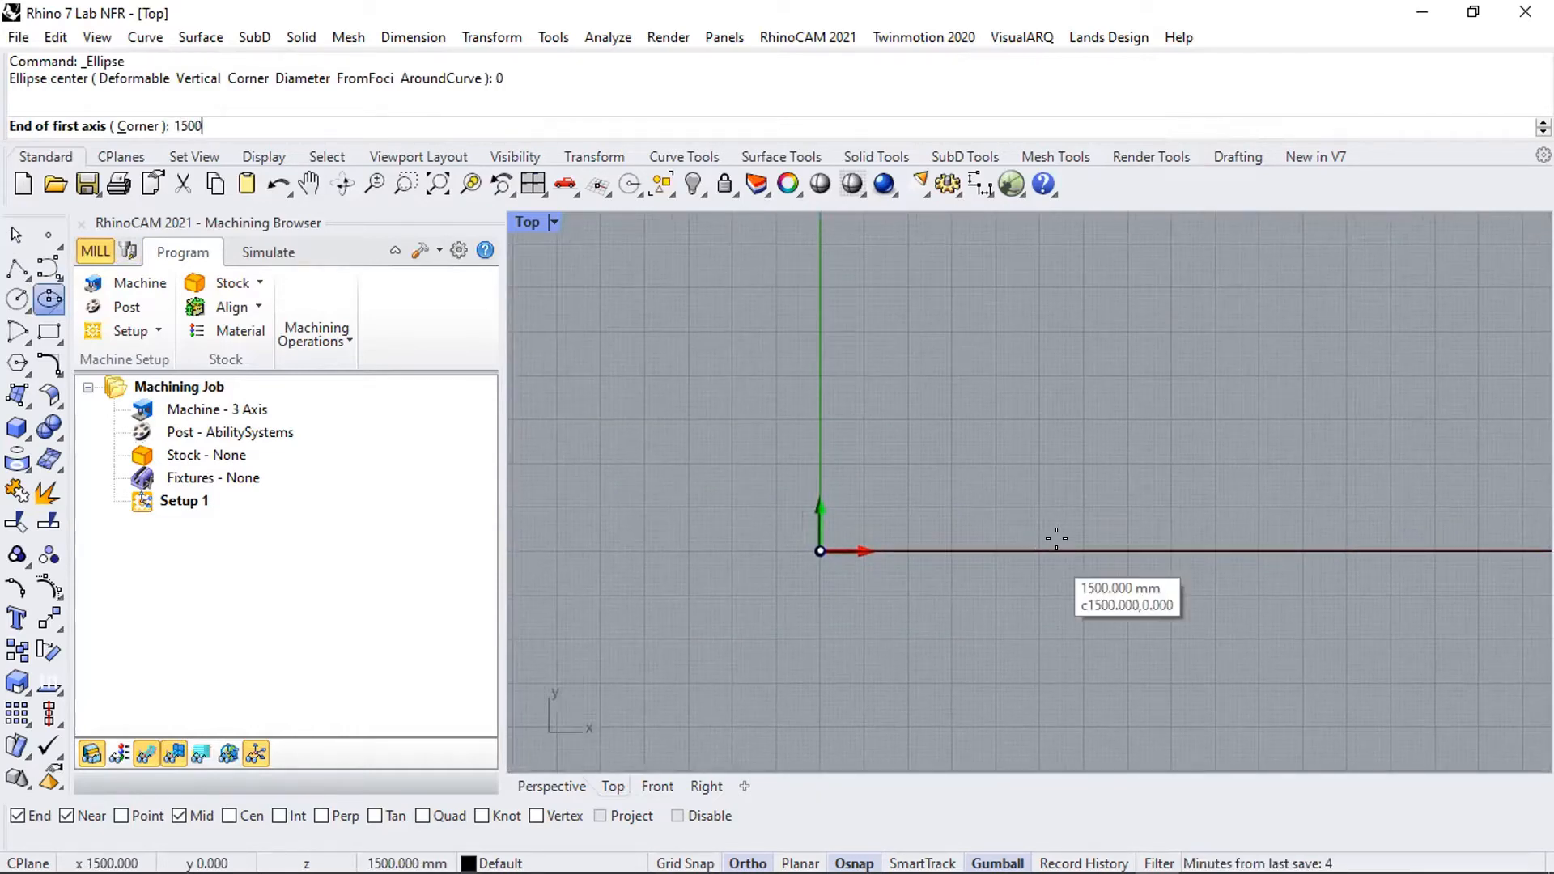
scroll(1206, 544, "down", 3)
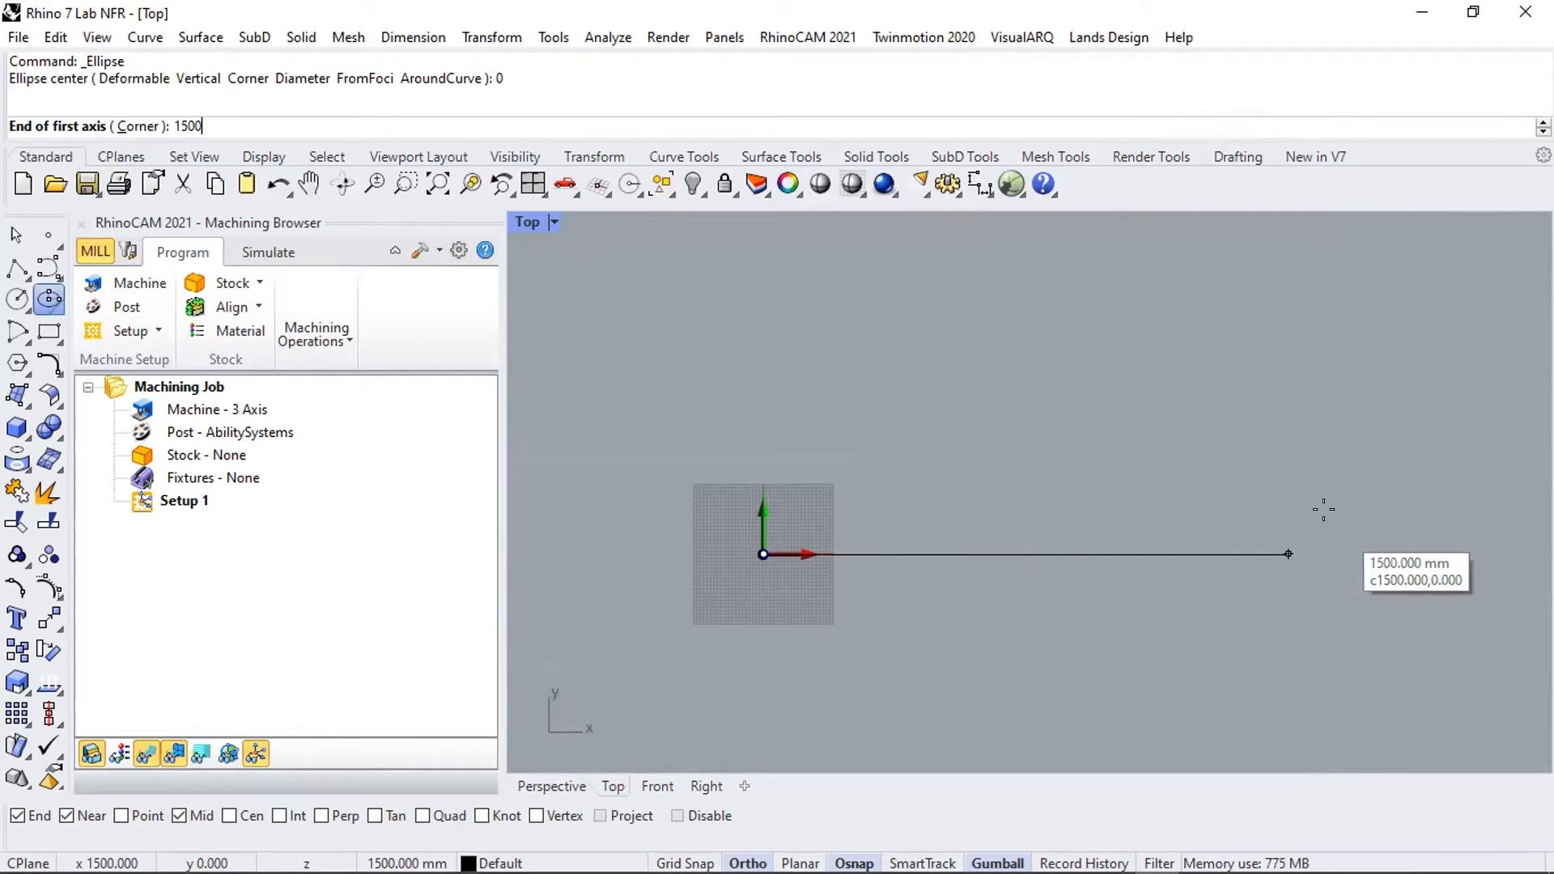
key("Return")
scroll(911, 383, "down", 2)
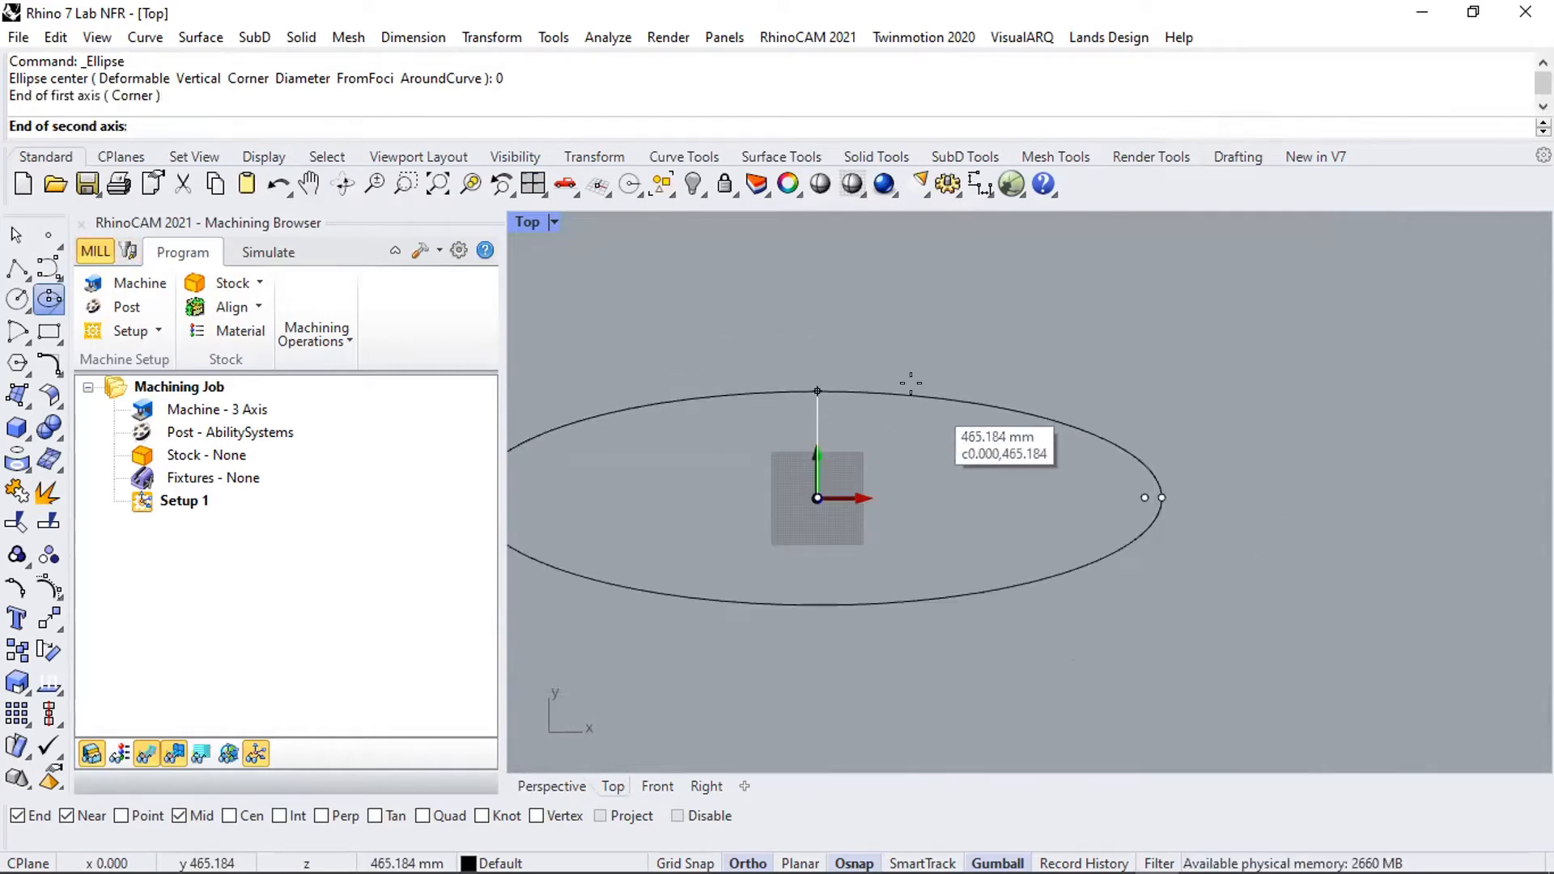
type("50")
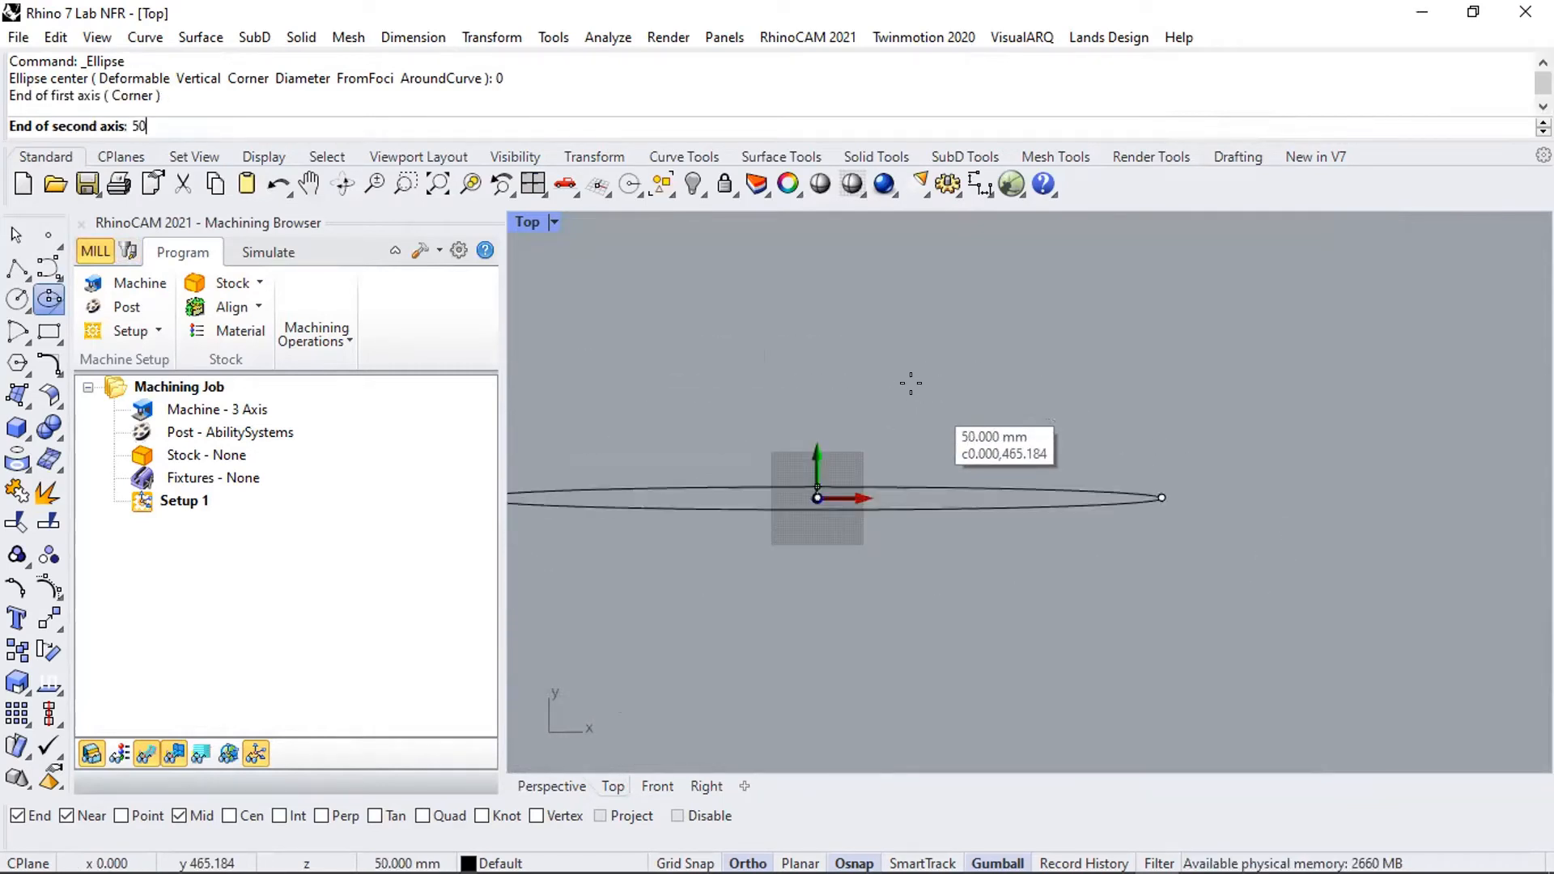
key("BackSpace")
key("BackSpace")
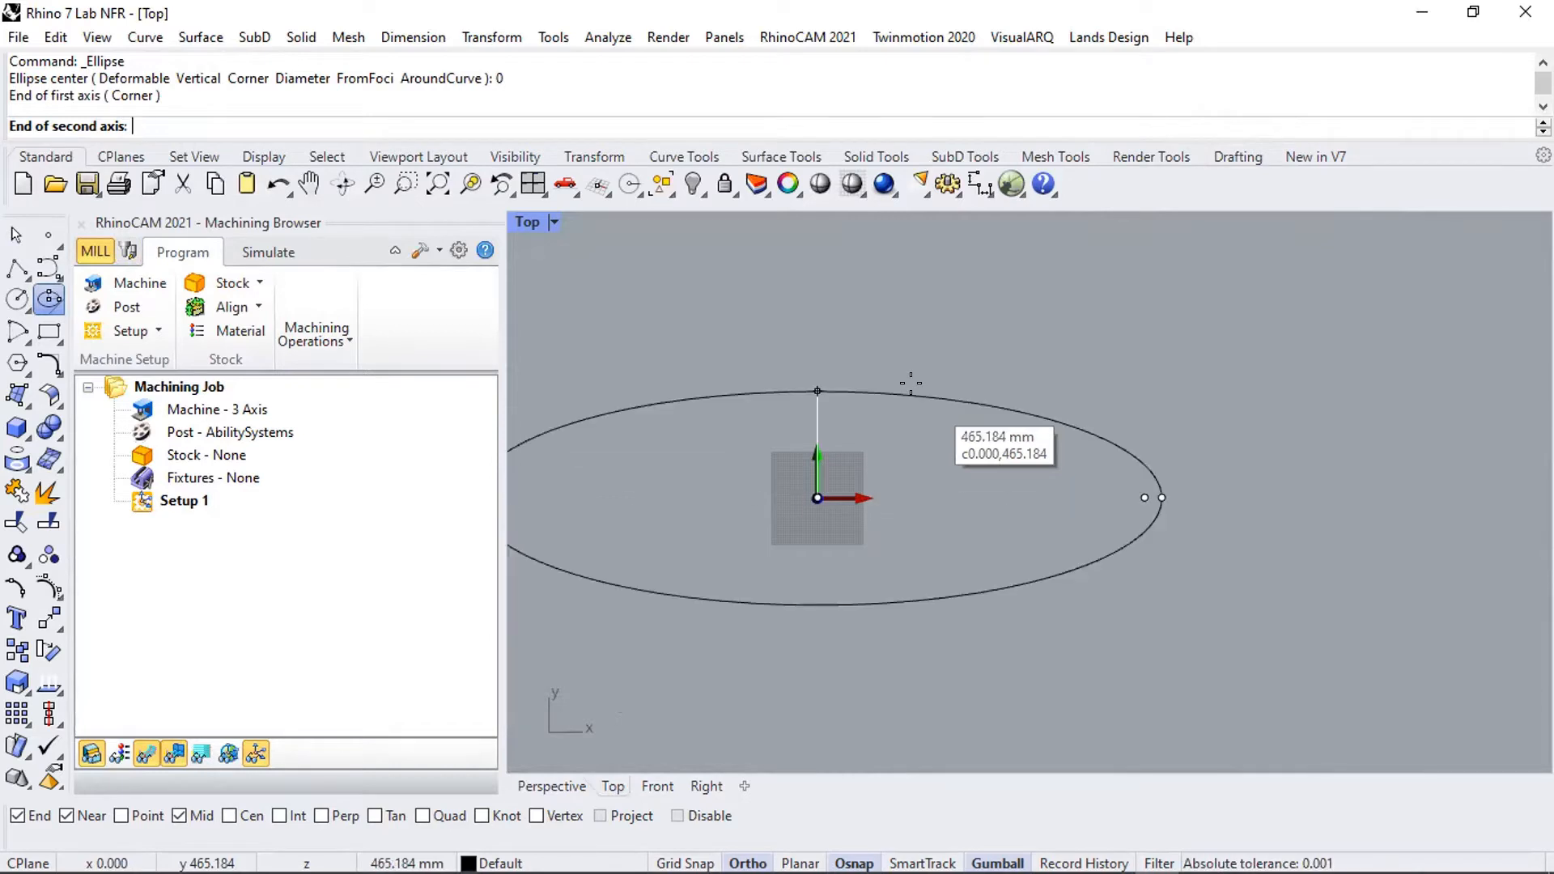
type("200")
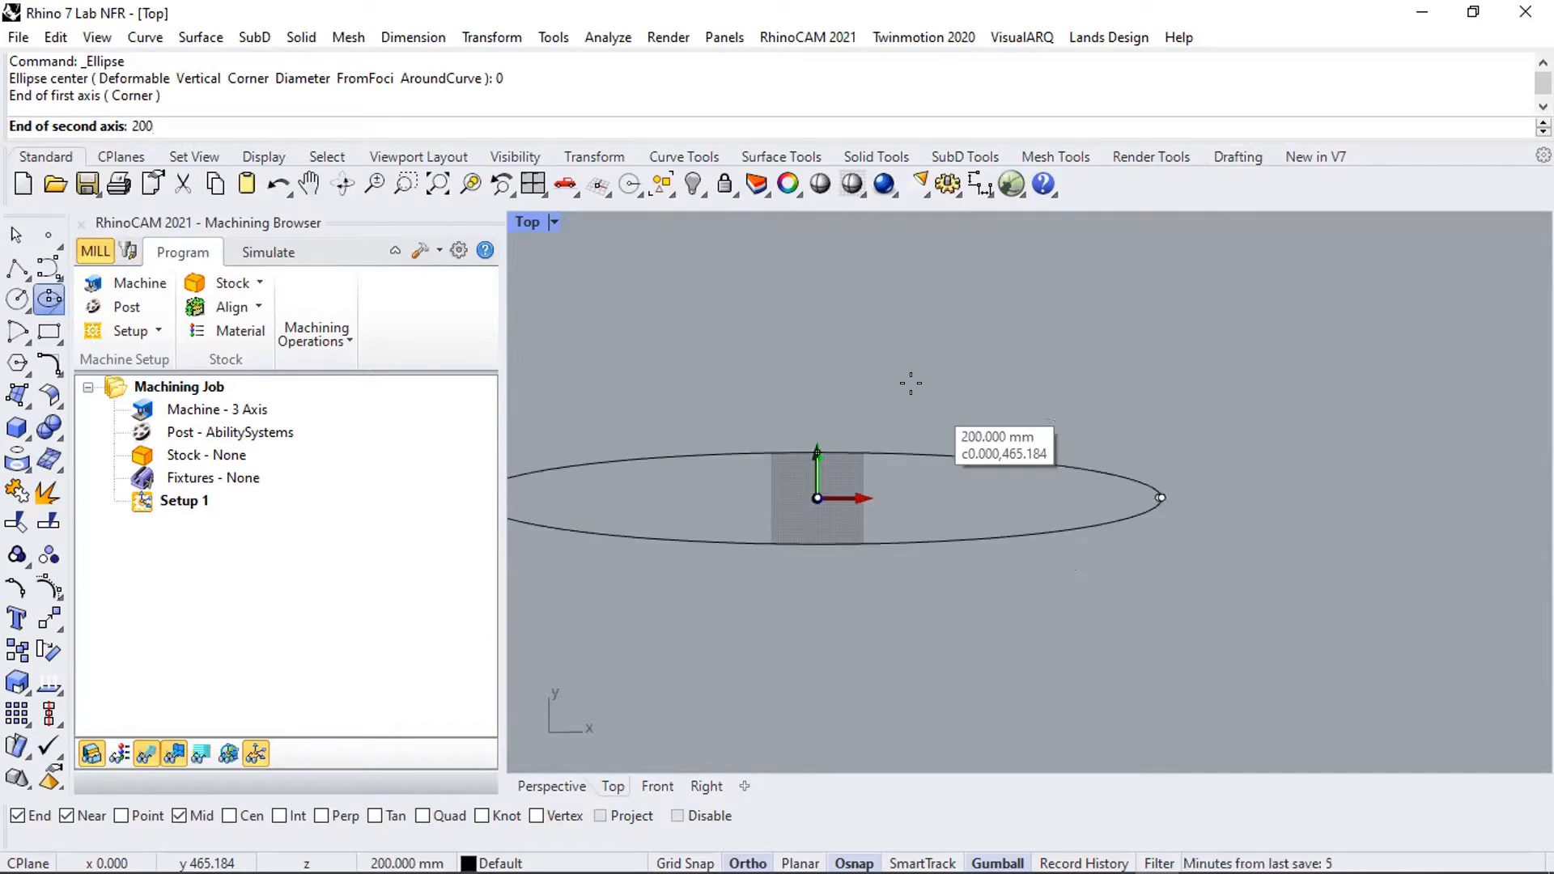
key("BackSpace")
key("BackSpace")
key("BackSpace")
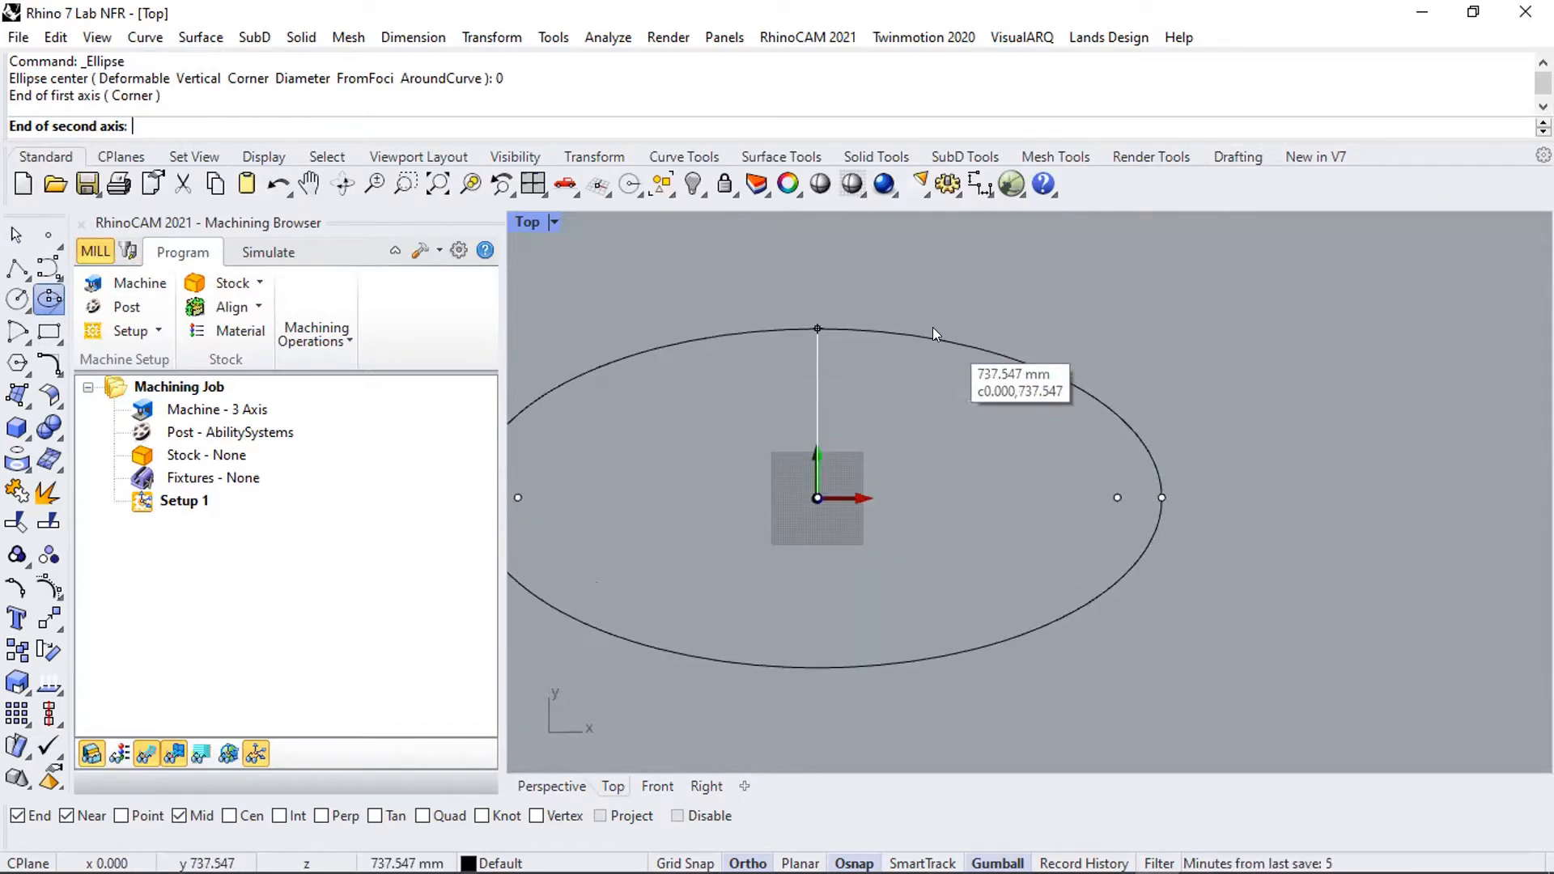
key("Escape")
- Draw an ellipse centred at the origin with its first axis ending at 150 mm and its second at 50 mm
key("Return")
type("0")
key("Return")
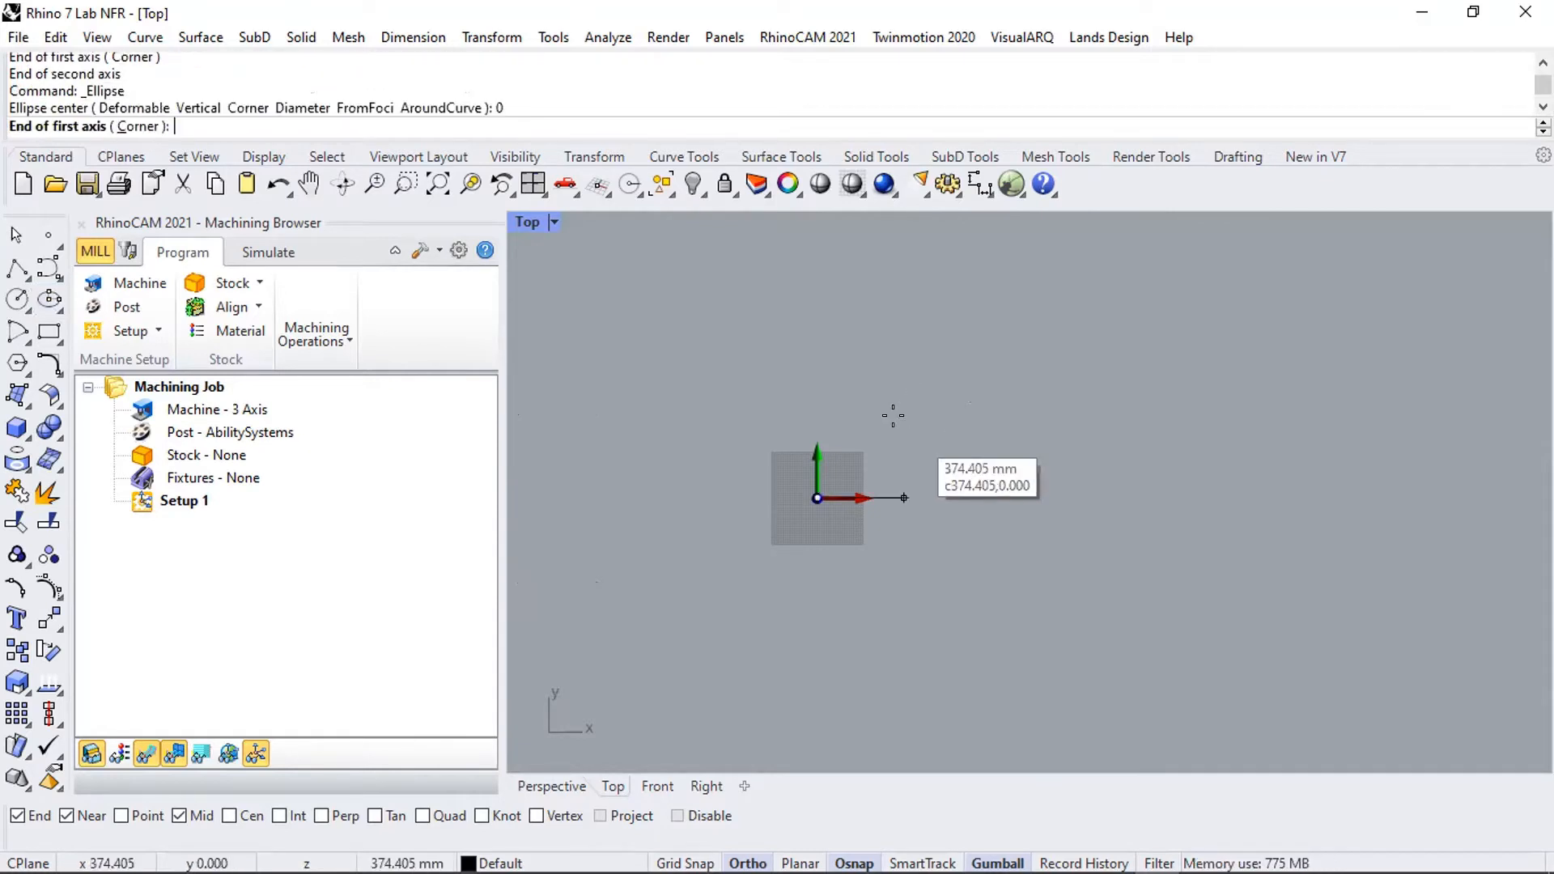
type("150")
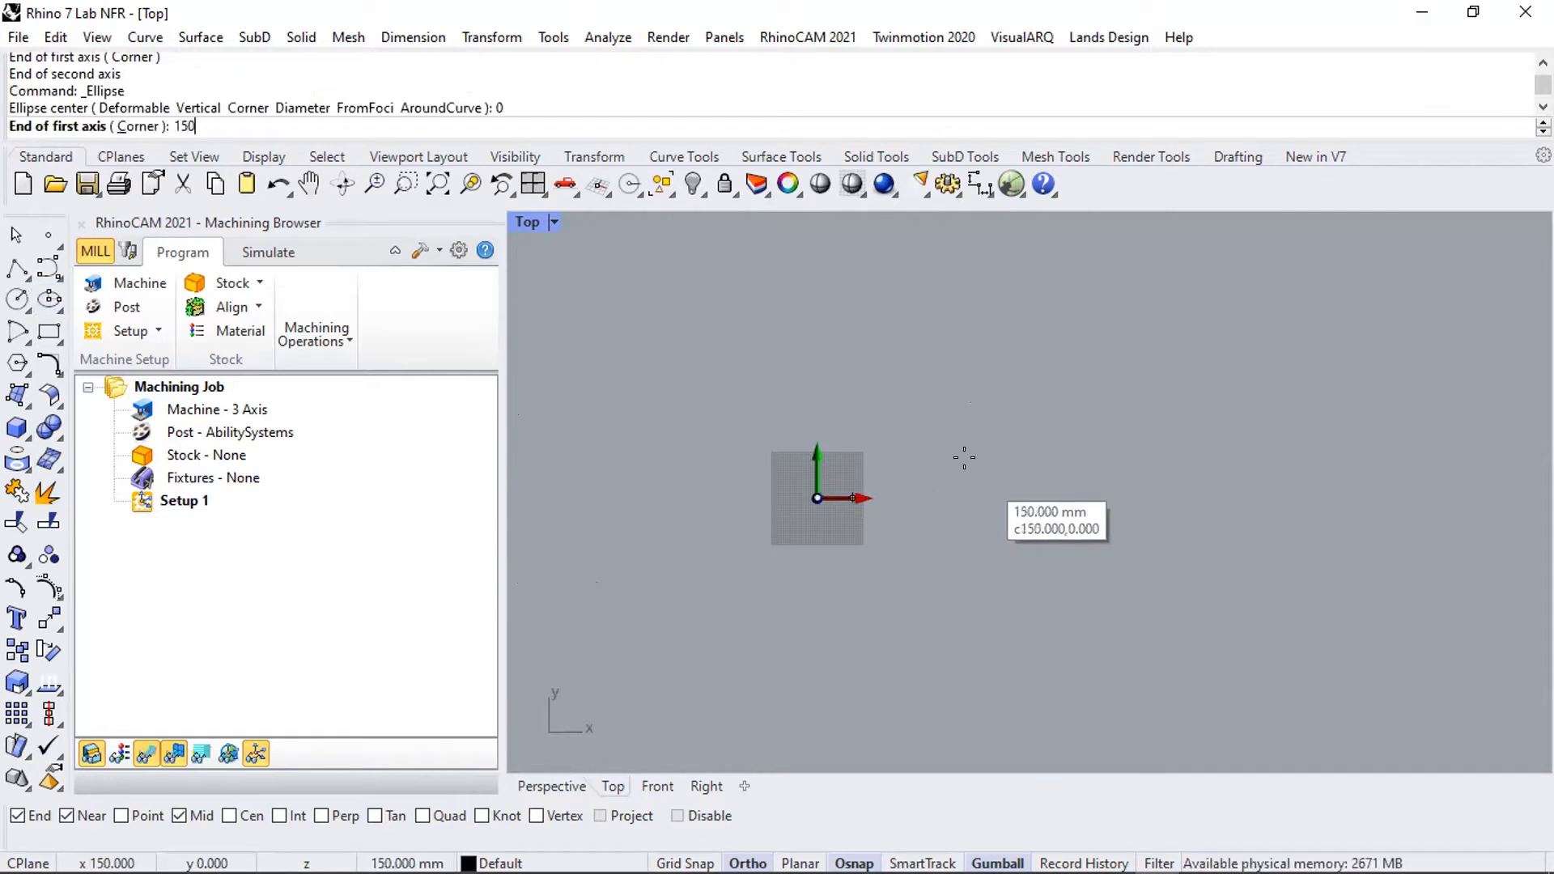
key("Return")
left_click(1084, 476)
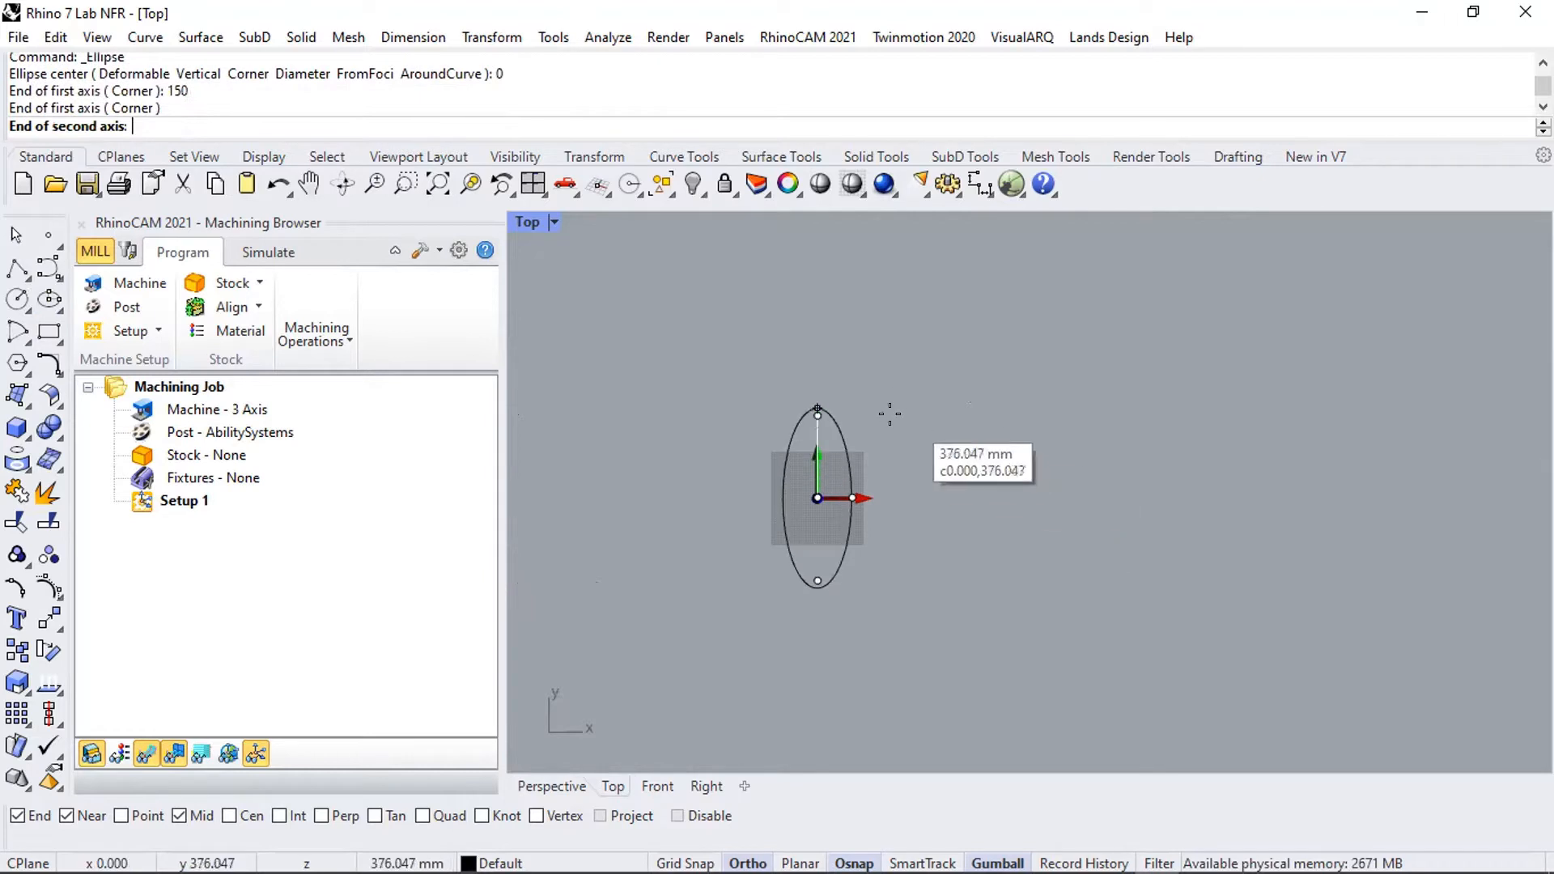
type("50")
key("Return")
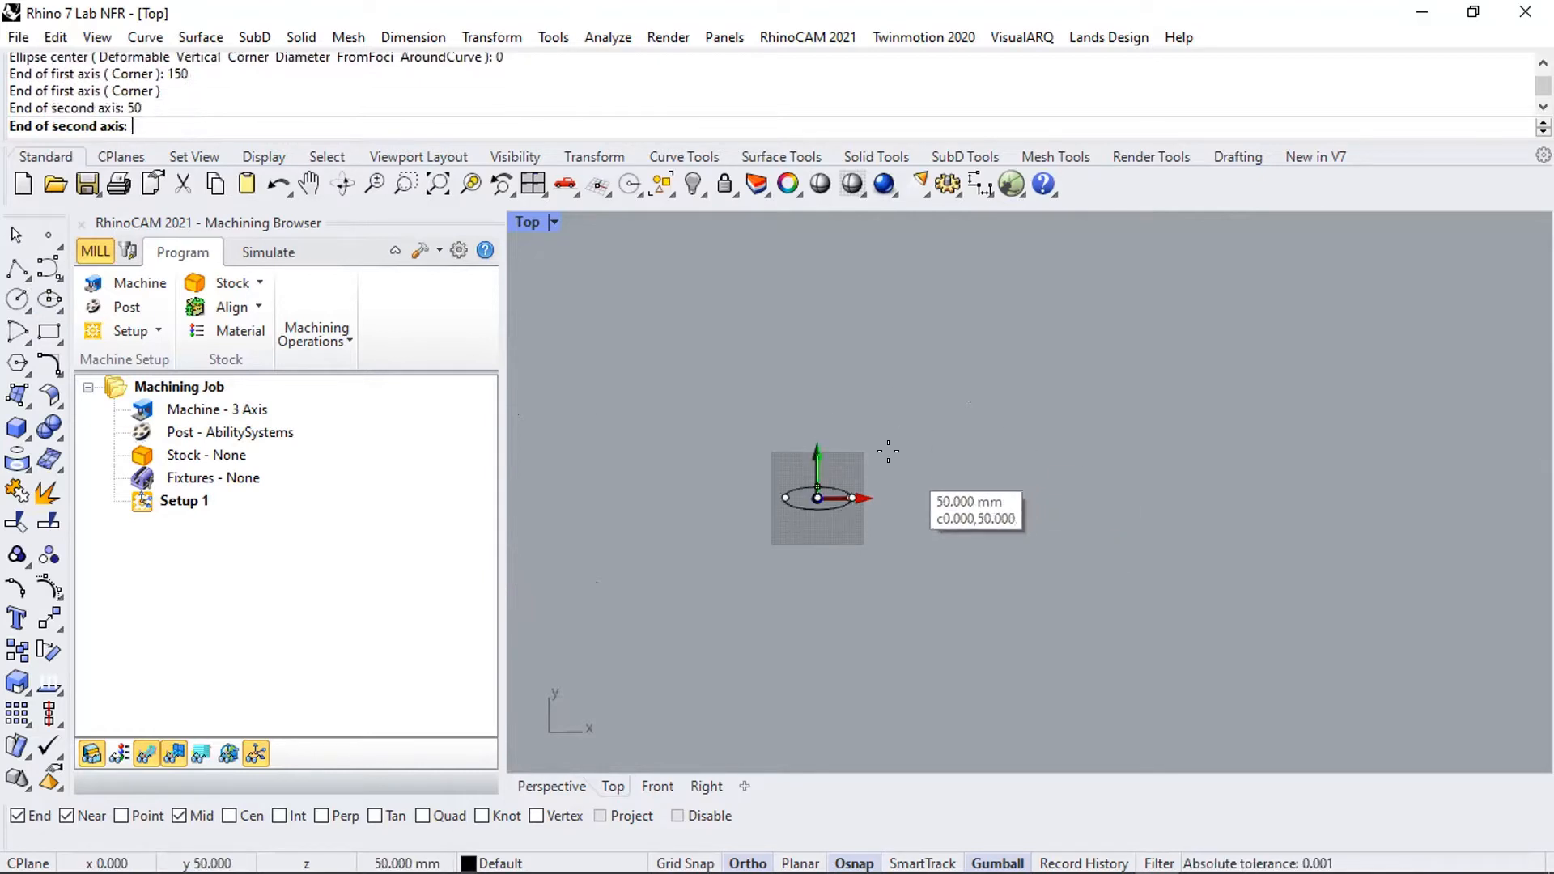
left_click(888, 450)
scroll(900, 438, "up", 5)
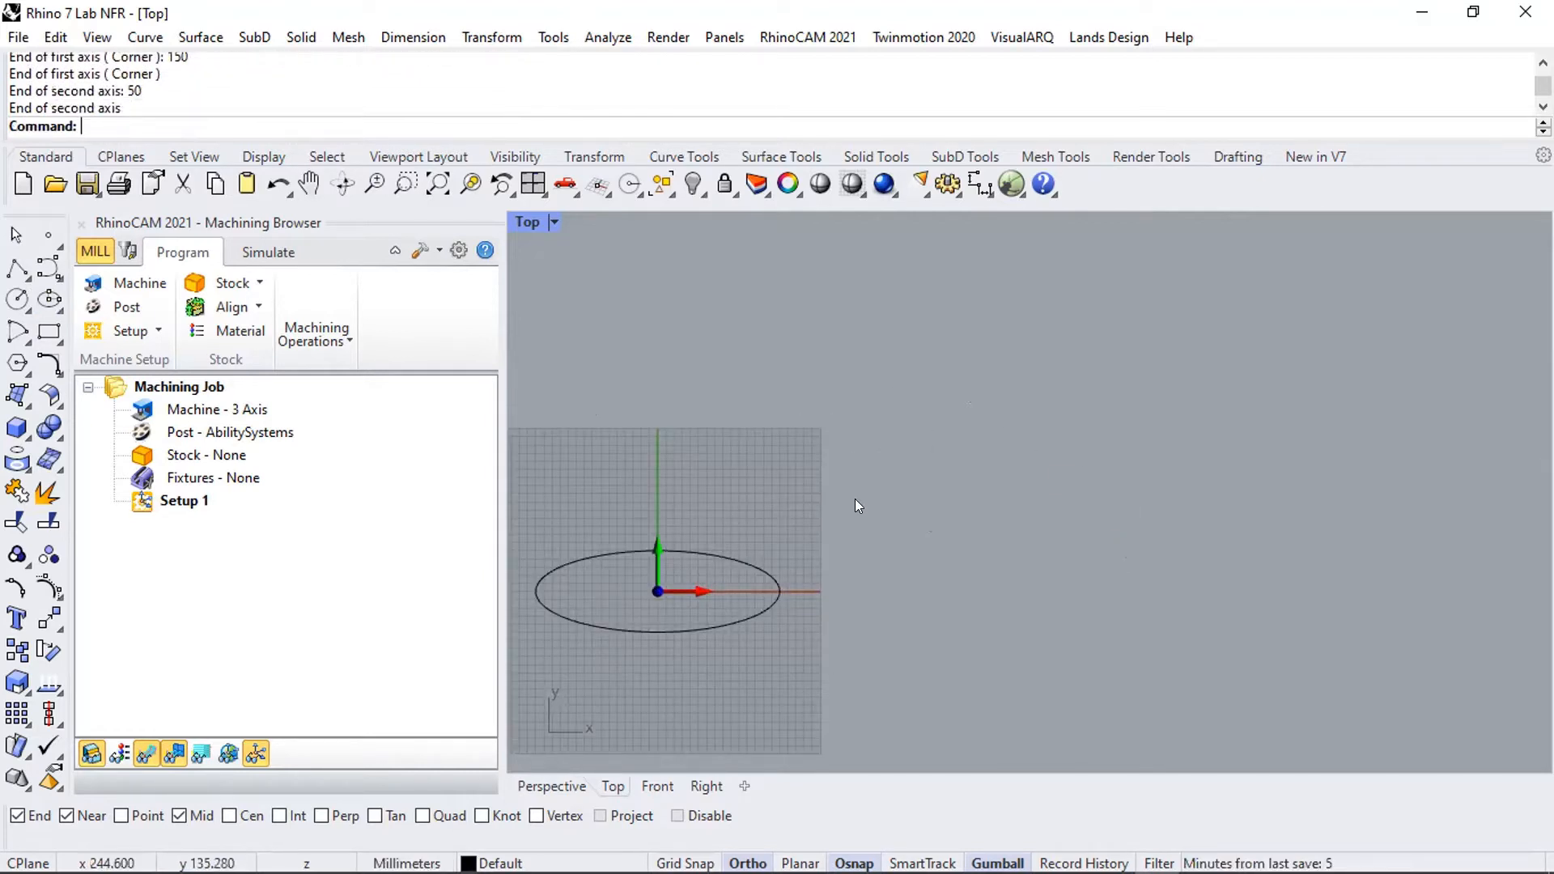
scroll(899, 510, "down", 2)
scroll(921, 466, "up", 3)
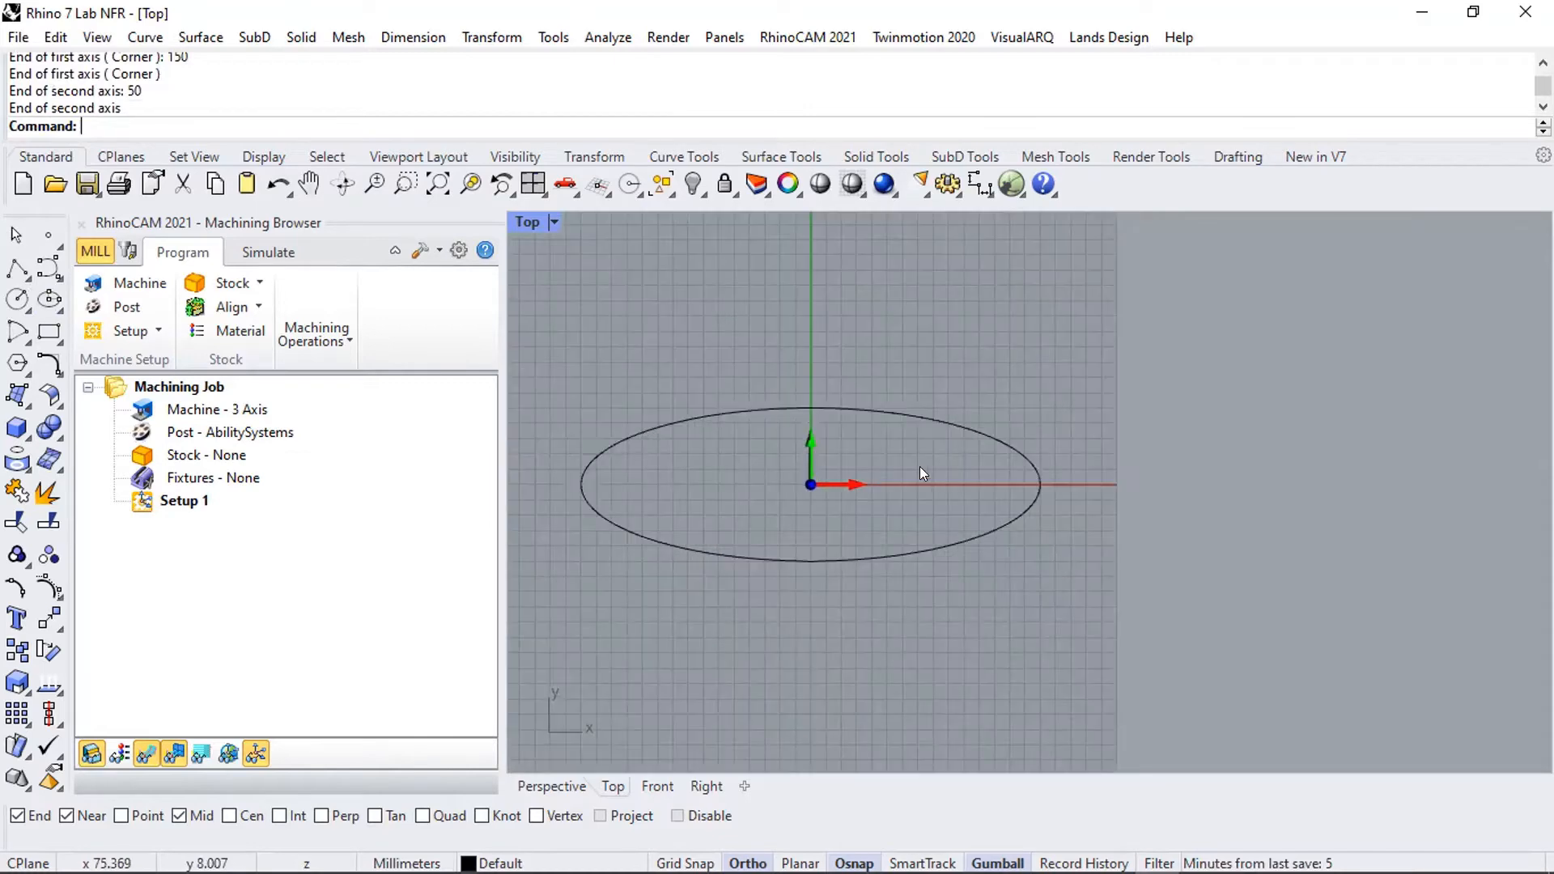
right_click_drag(919, 466, 1120, 460)
scroll(1040, 439, "up", 1)
scroll(1121, 461, "up", 2)
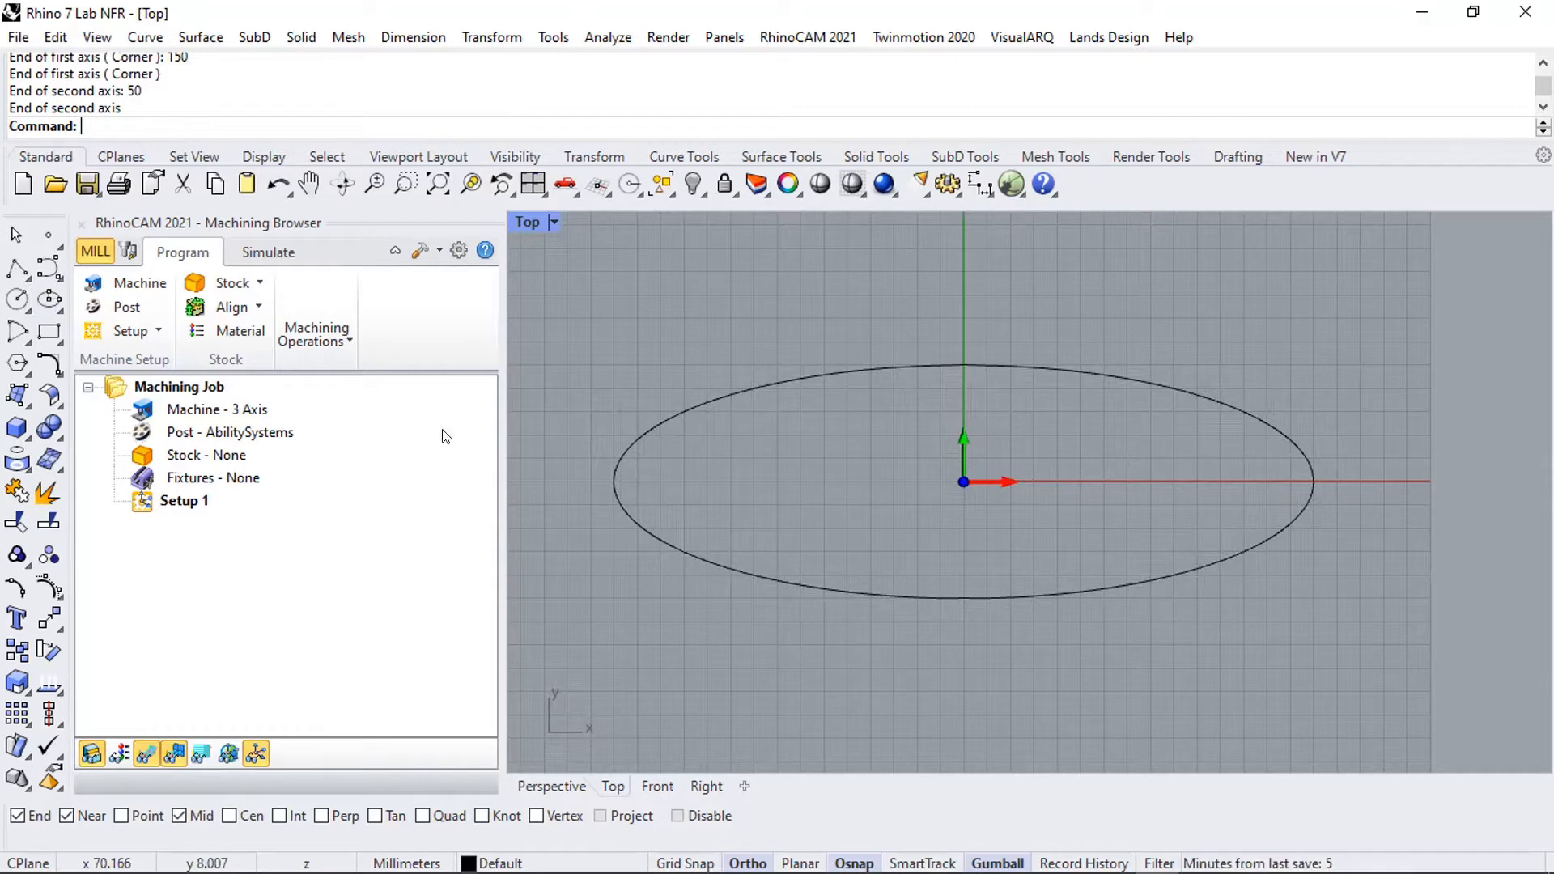
left_click(340, 343)
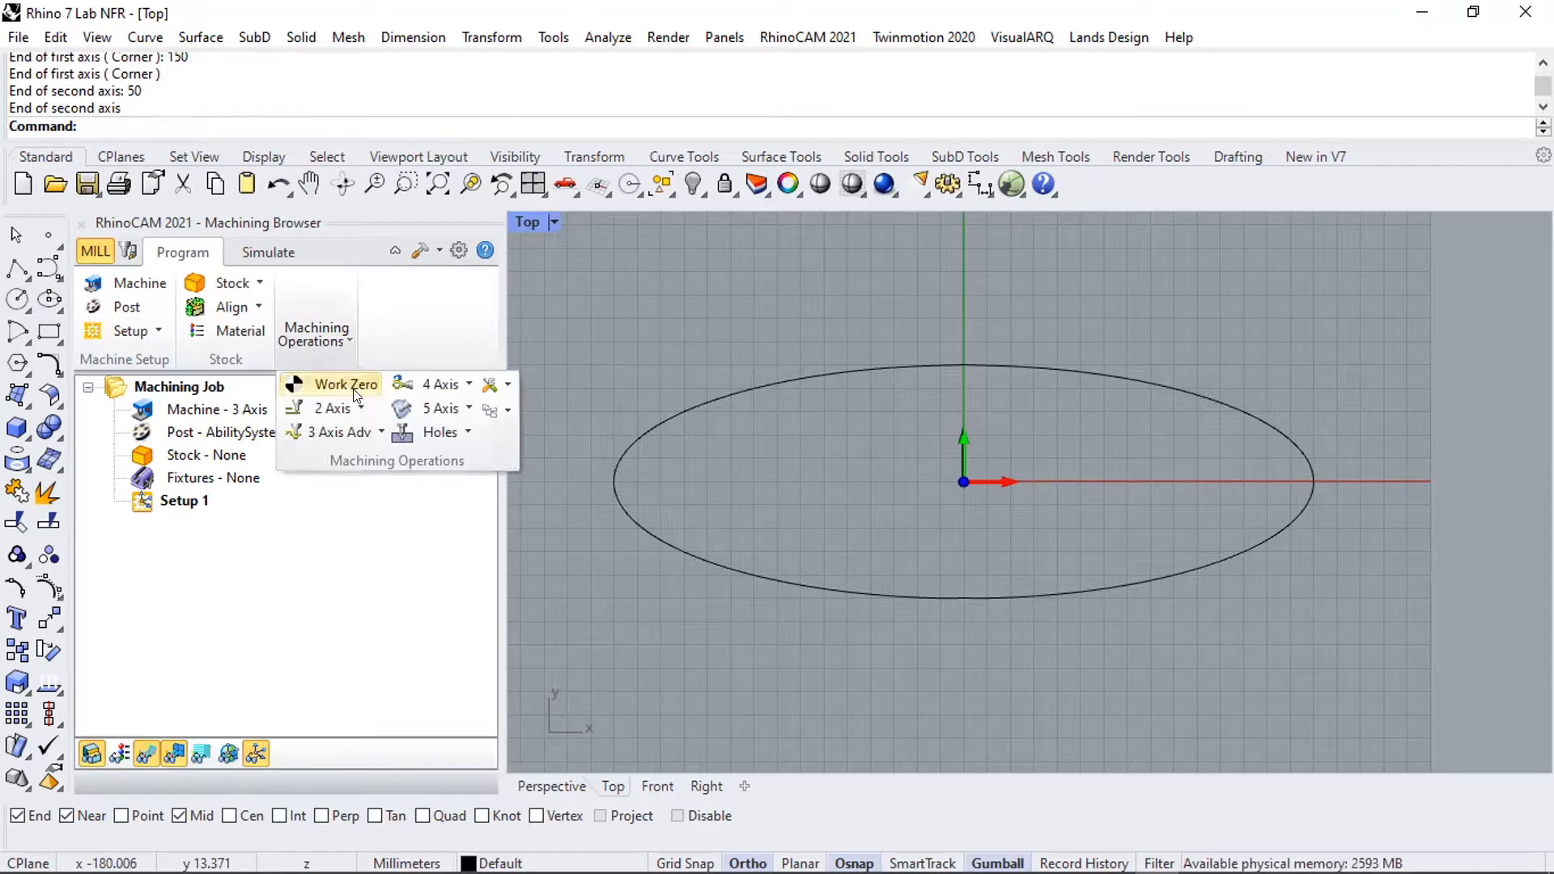
left_click(363, 408)
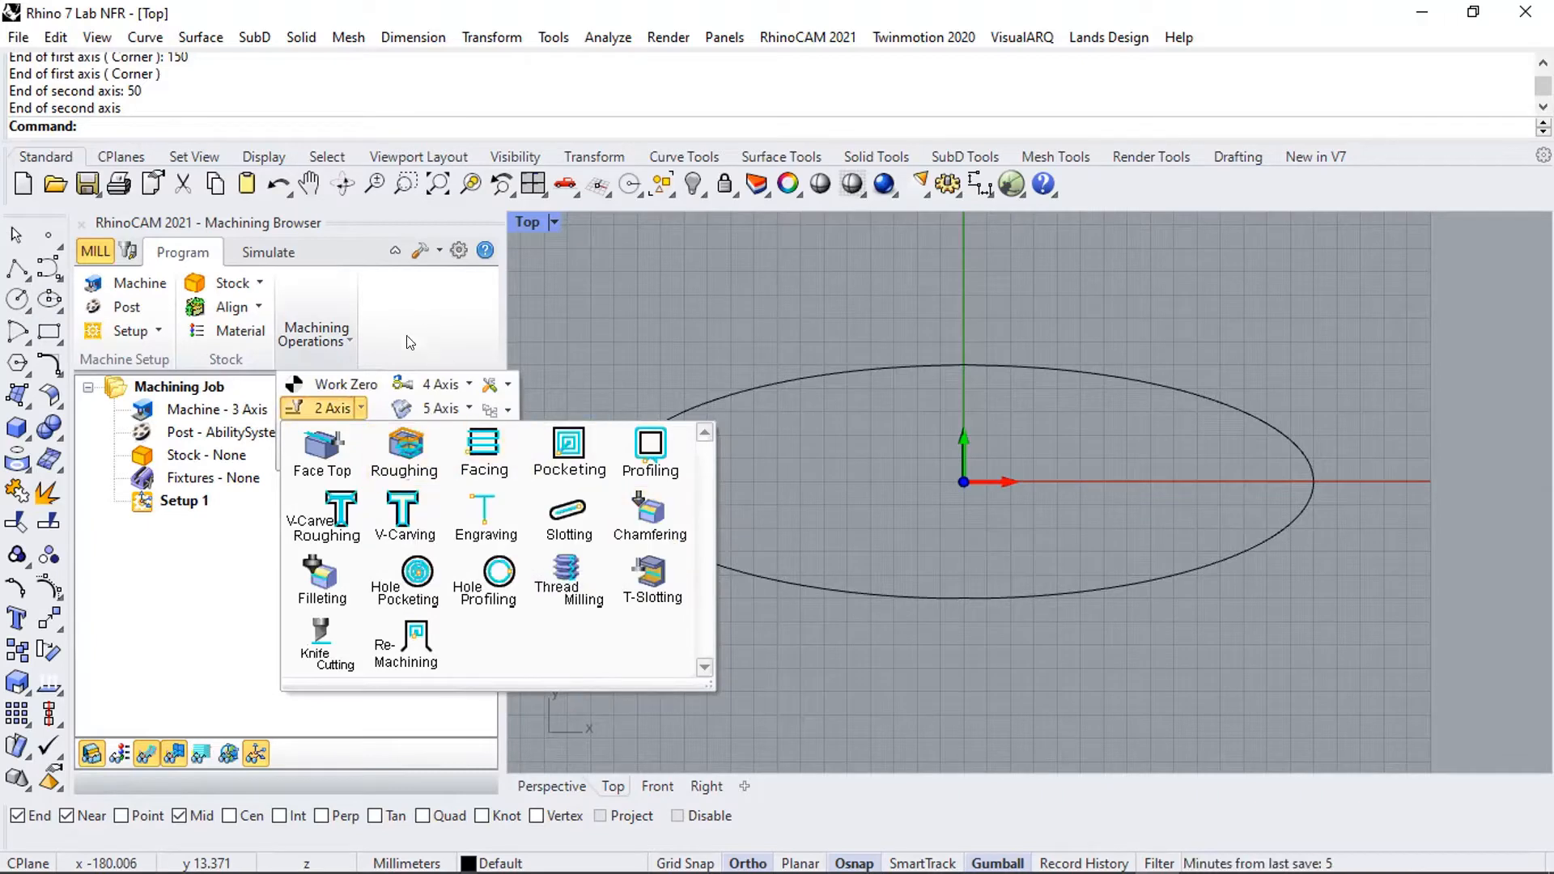
left_click(349, 356)
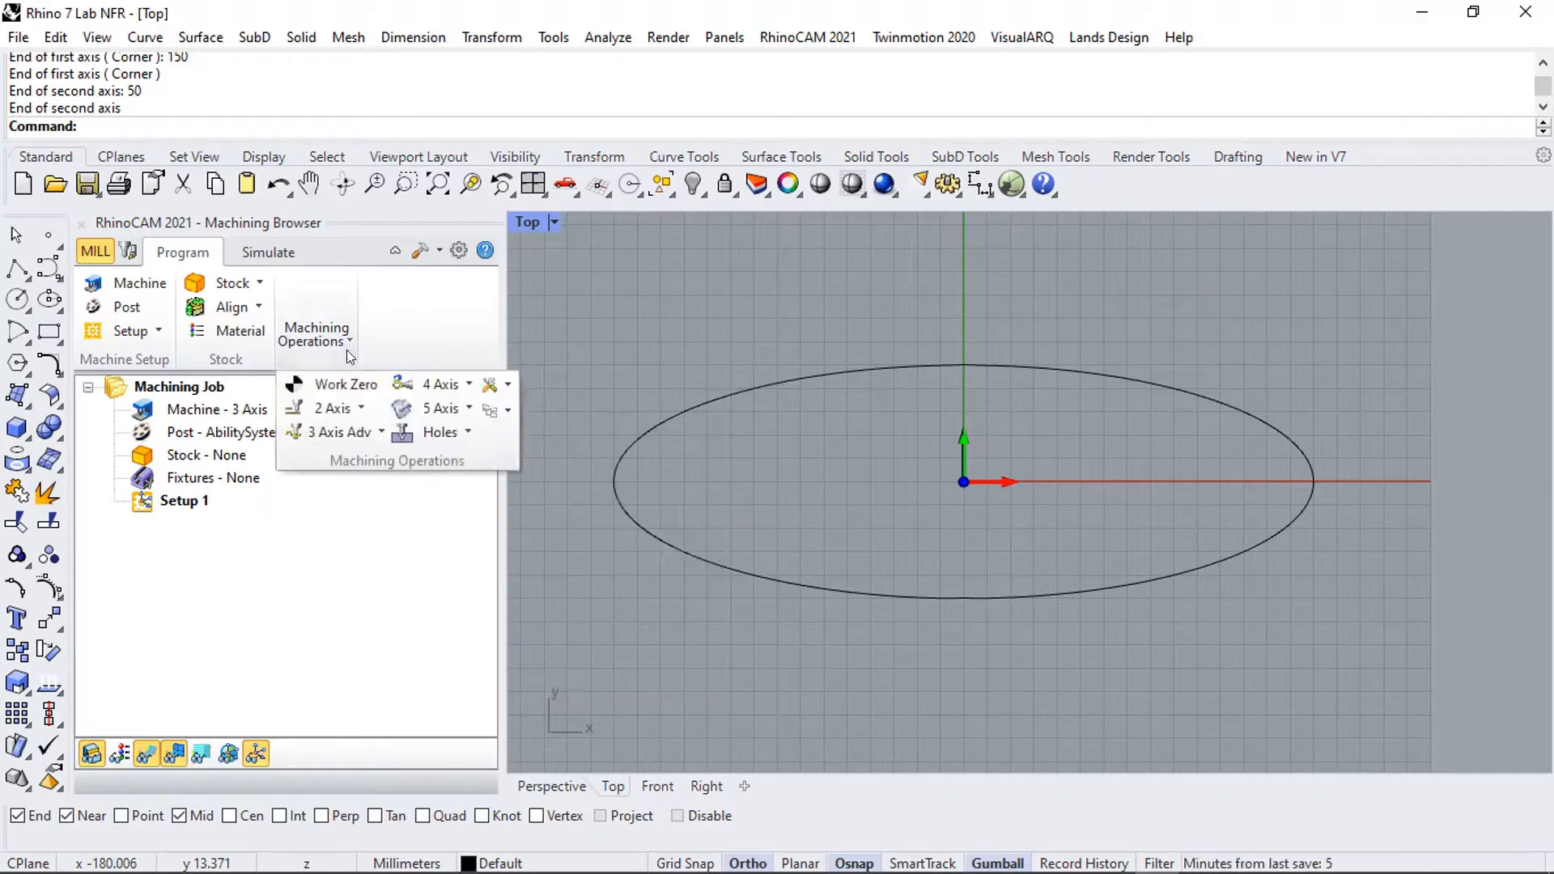
left_click(370, 429)
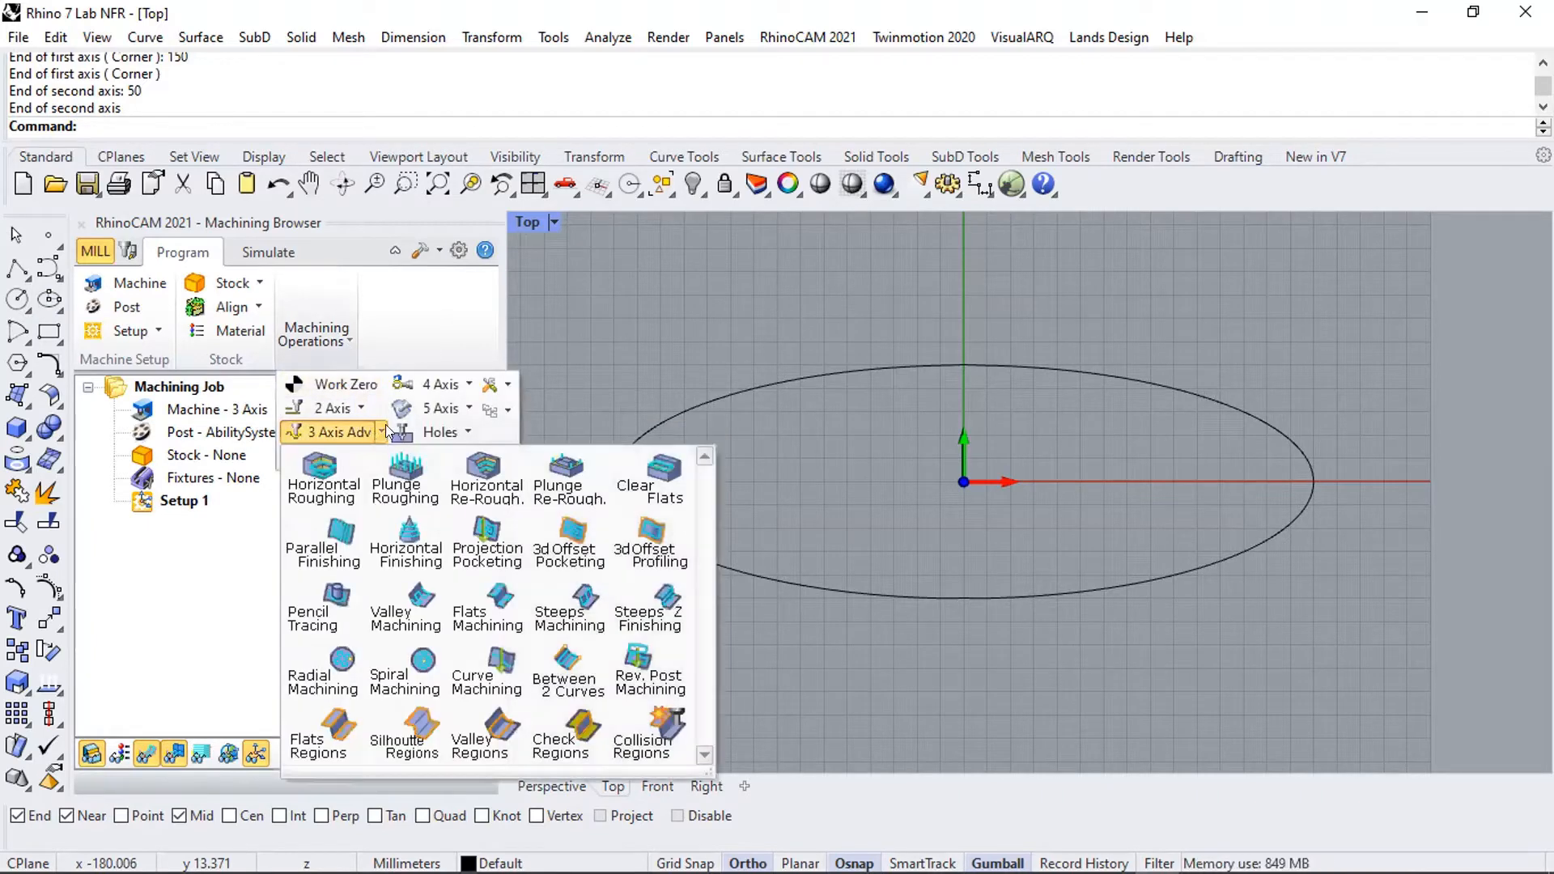
left_click(468, 386)
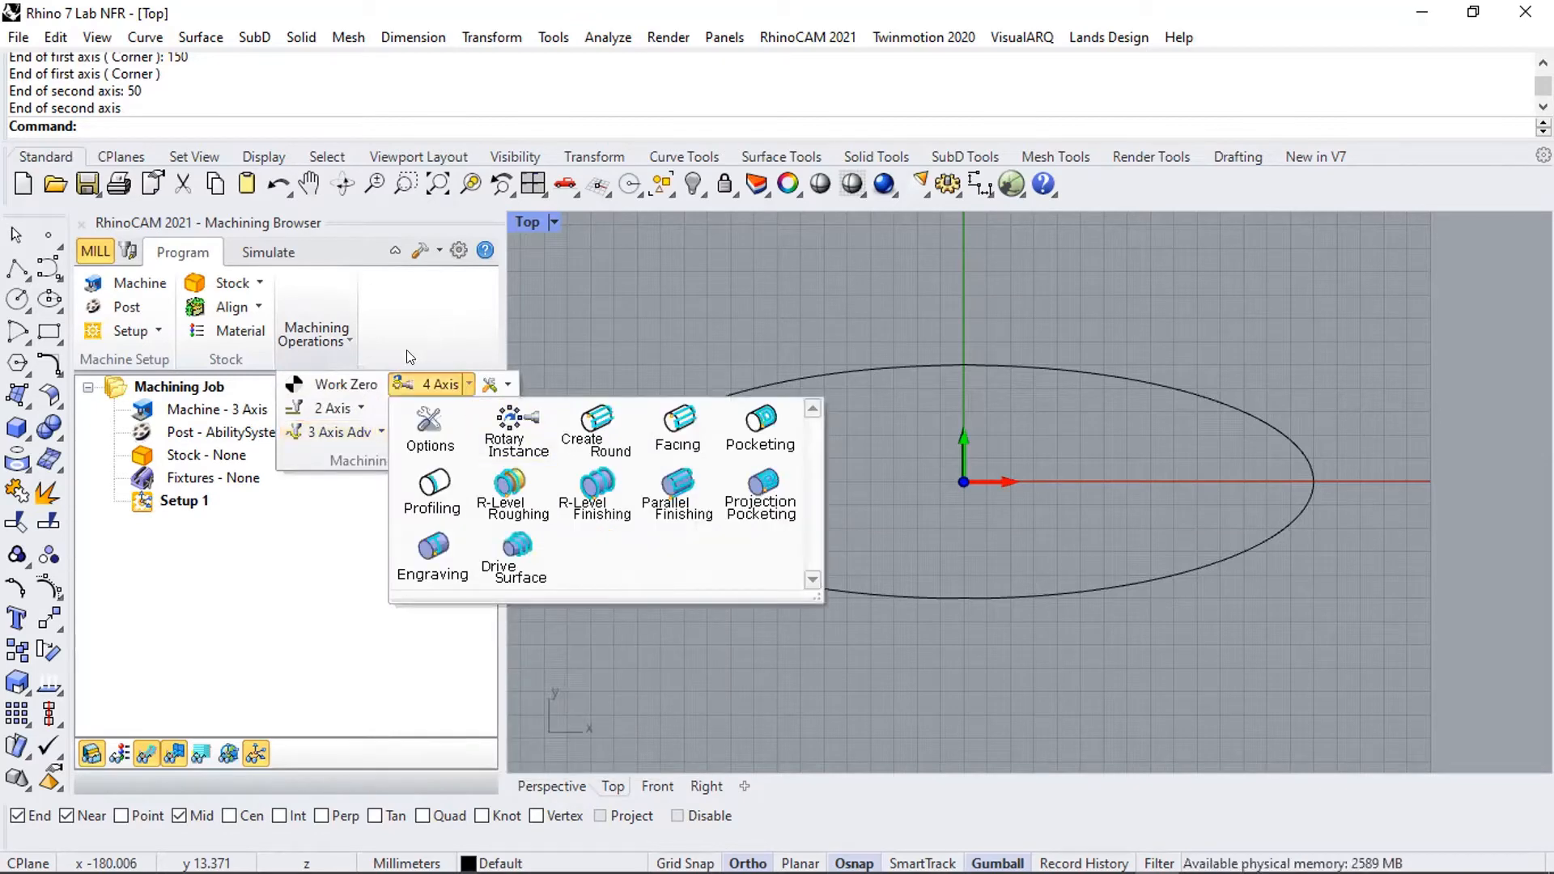
- Start a 2 1/2 Axis Profiling operation and select the ellipse as its part region
left_click(356, 409)
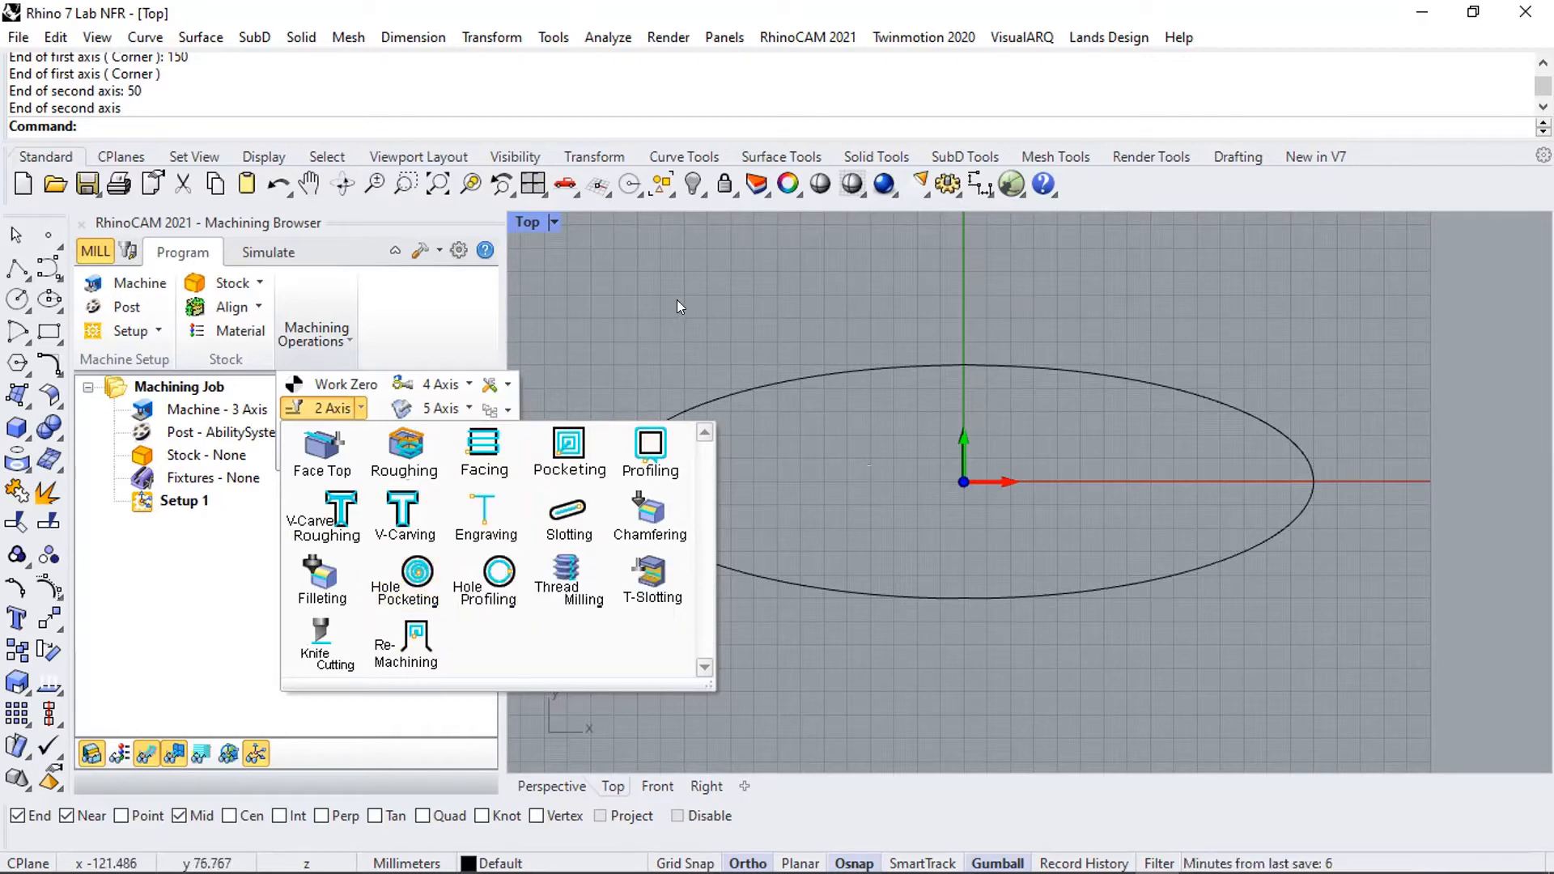
left_click(650, 446)
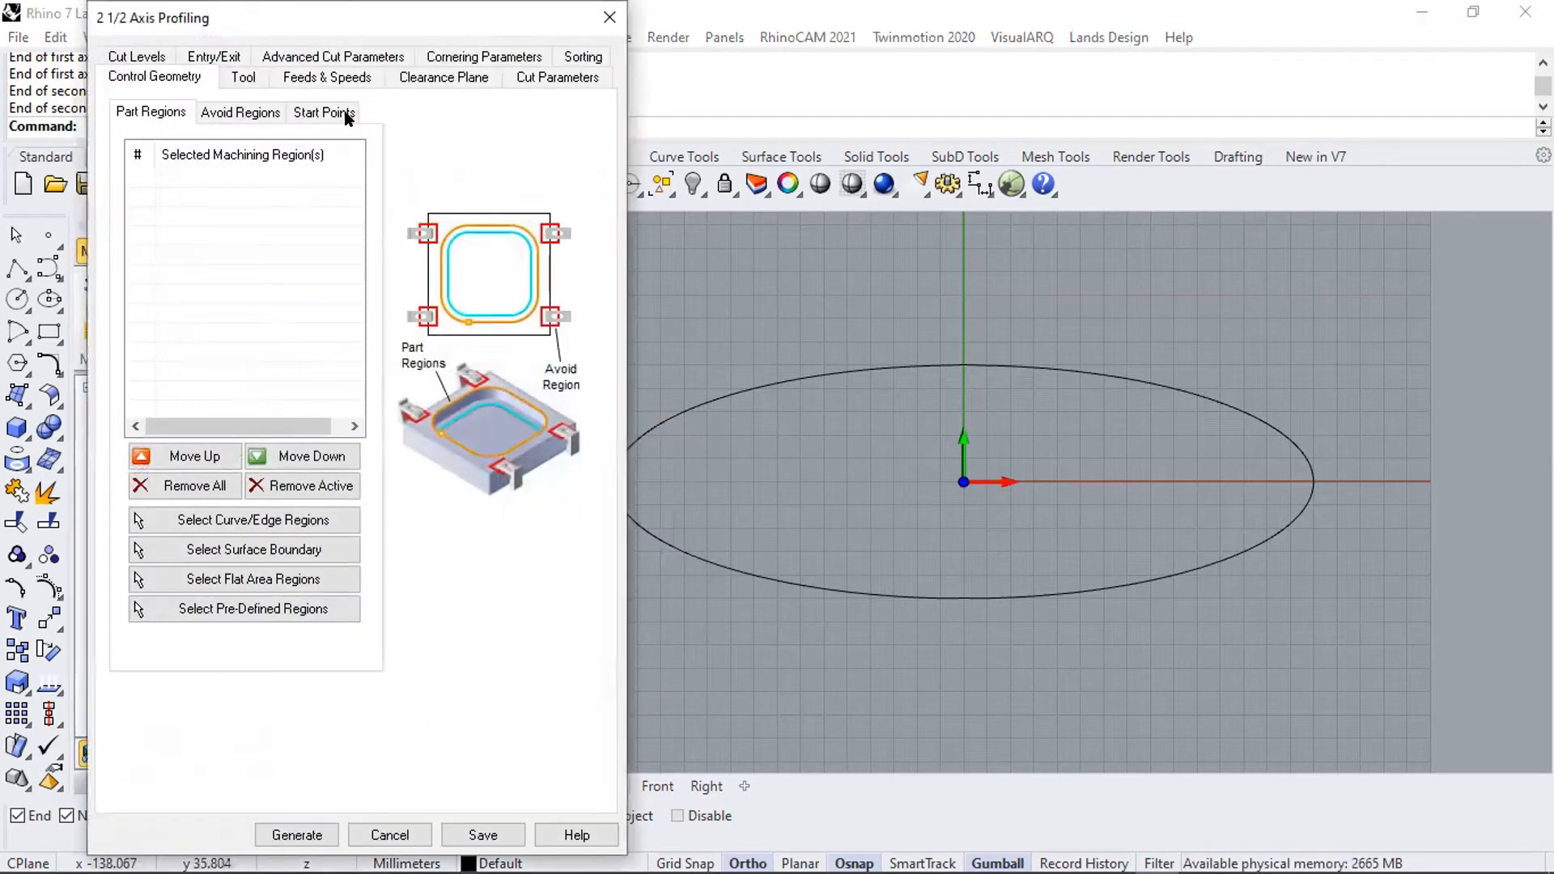
left_click_drag(350, 32, 402, 68)
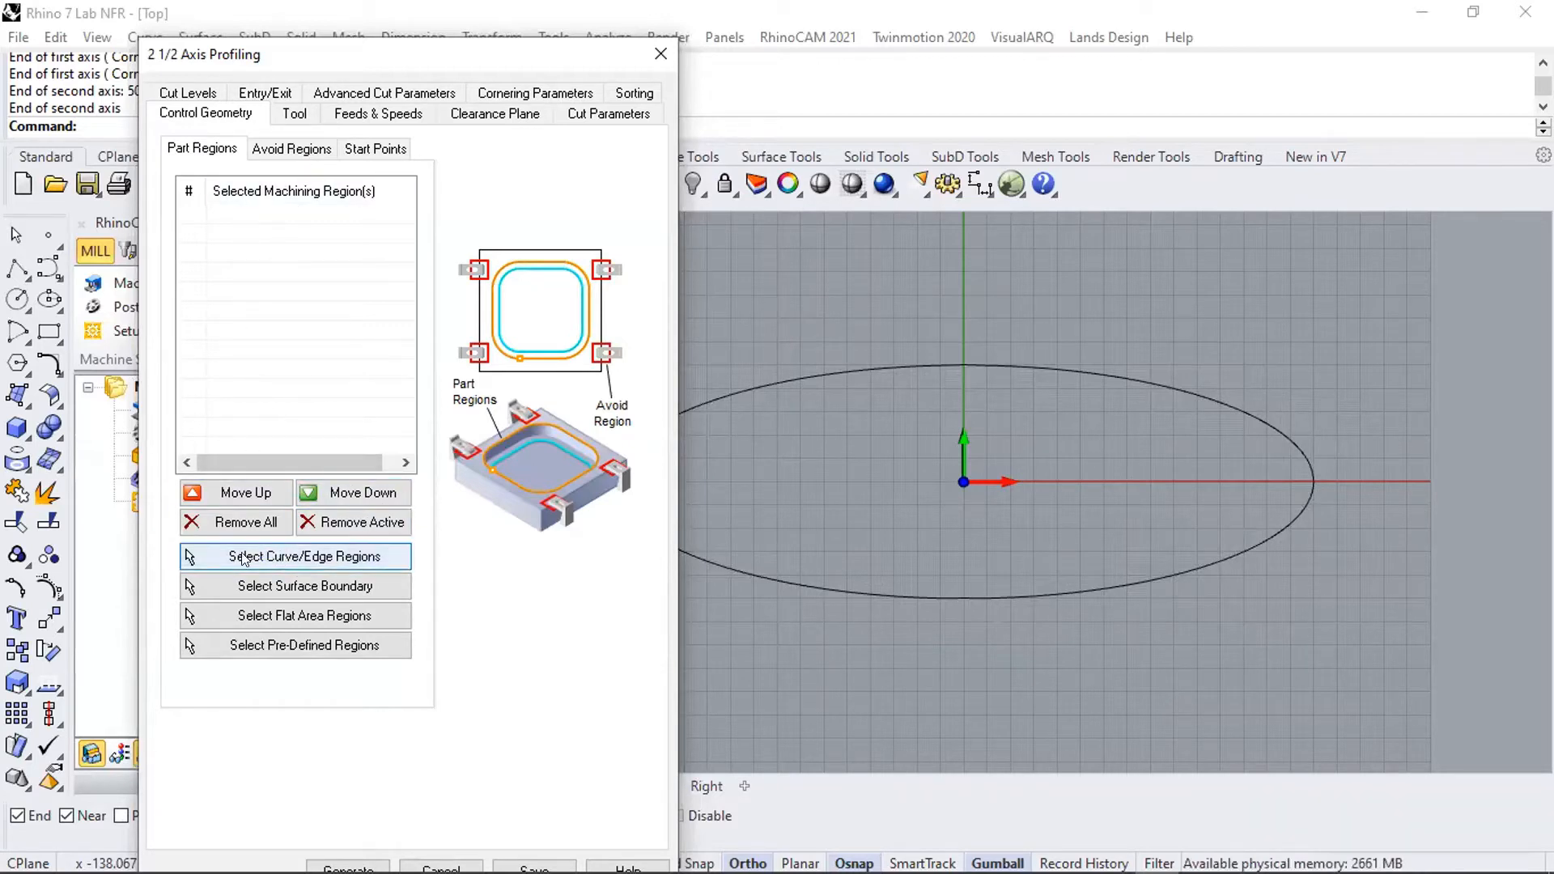
left_click(285, 557)
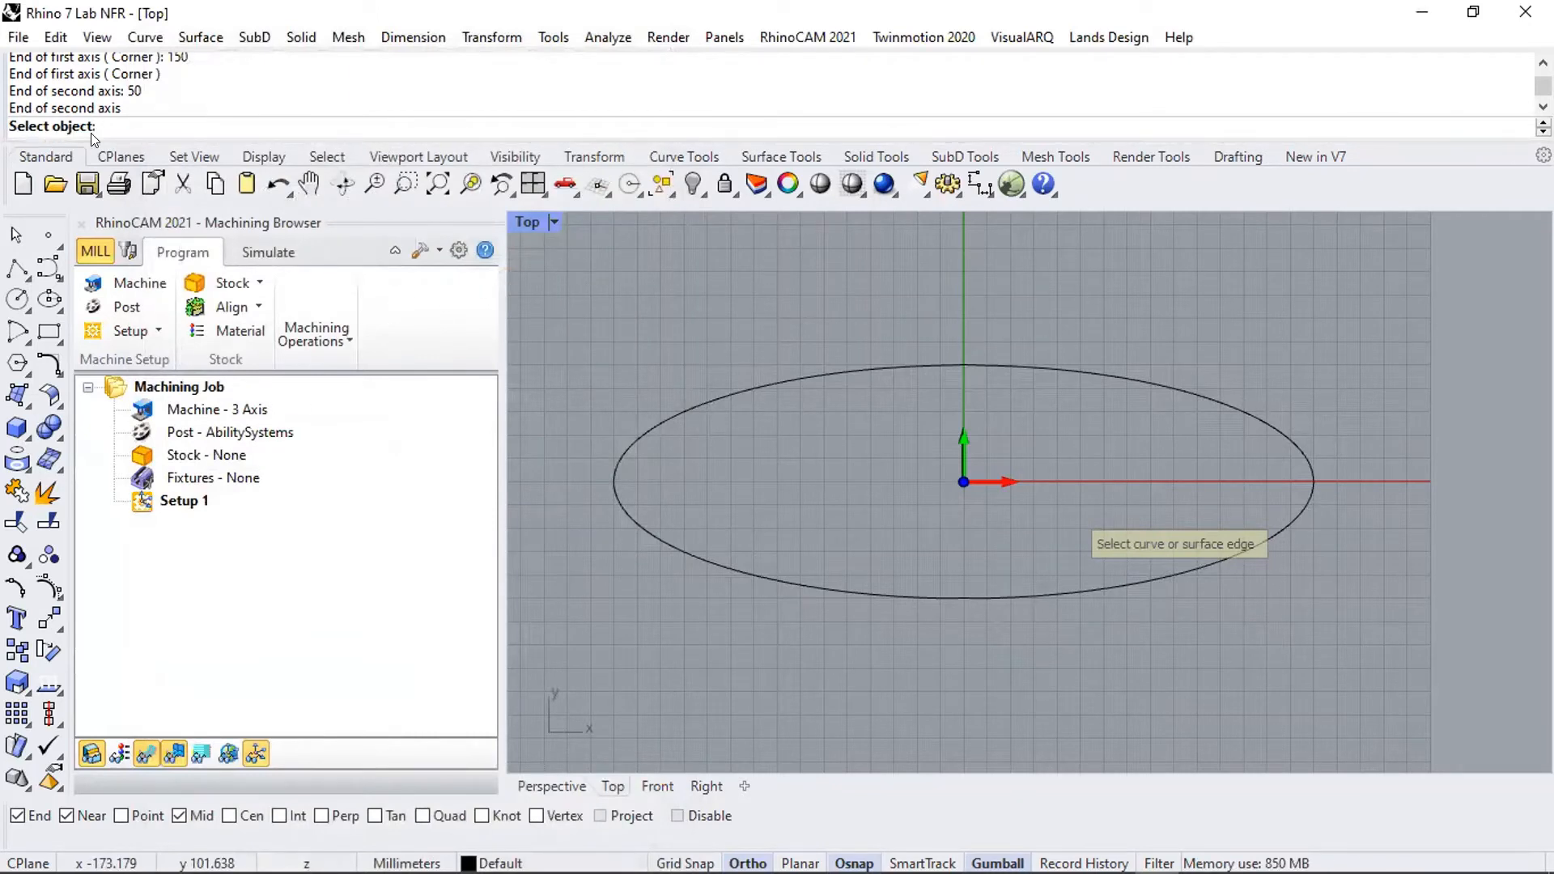
left_click(751, 391)
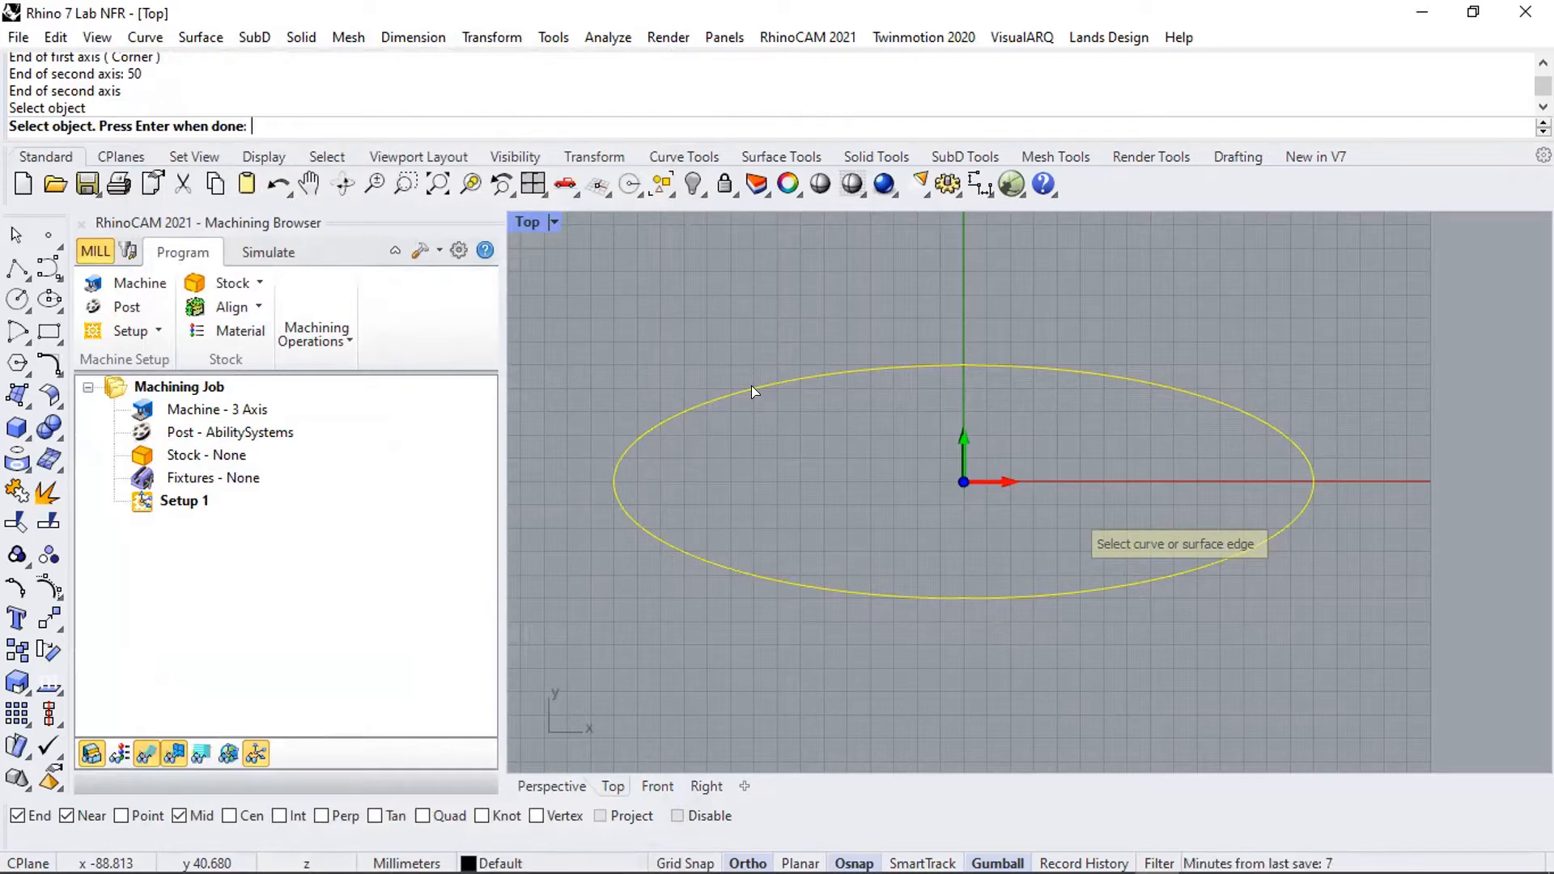
key("Return")
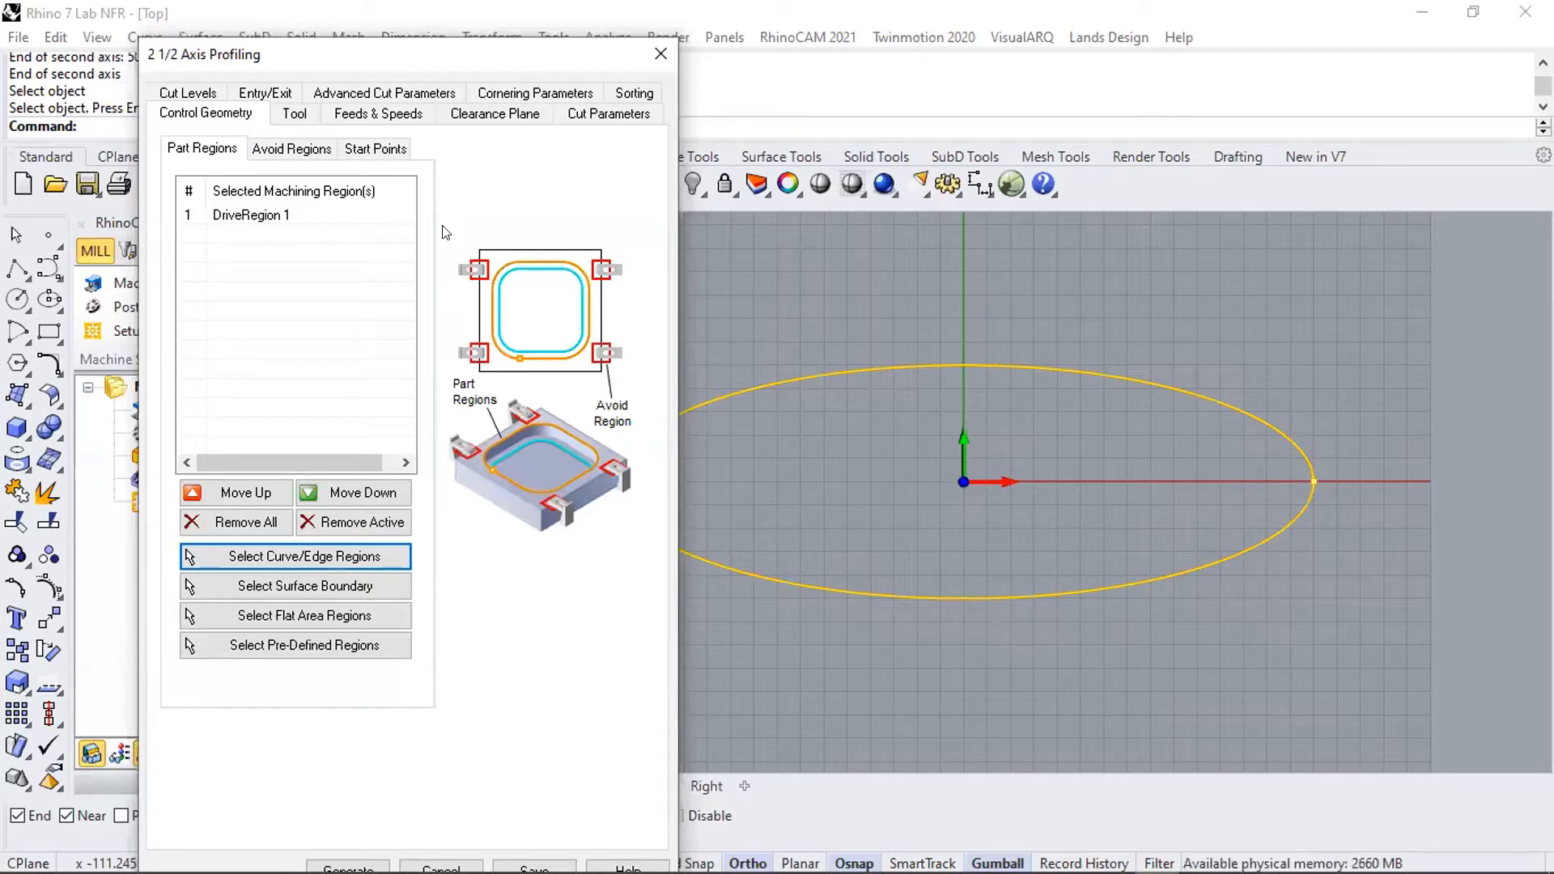
- Check the profiling operation's tool and its feeds and speeds
left_click(294, 116)
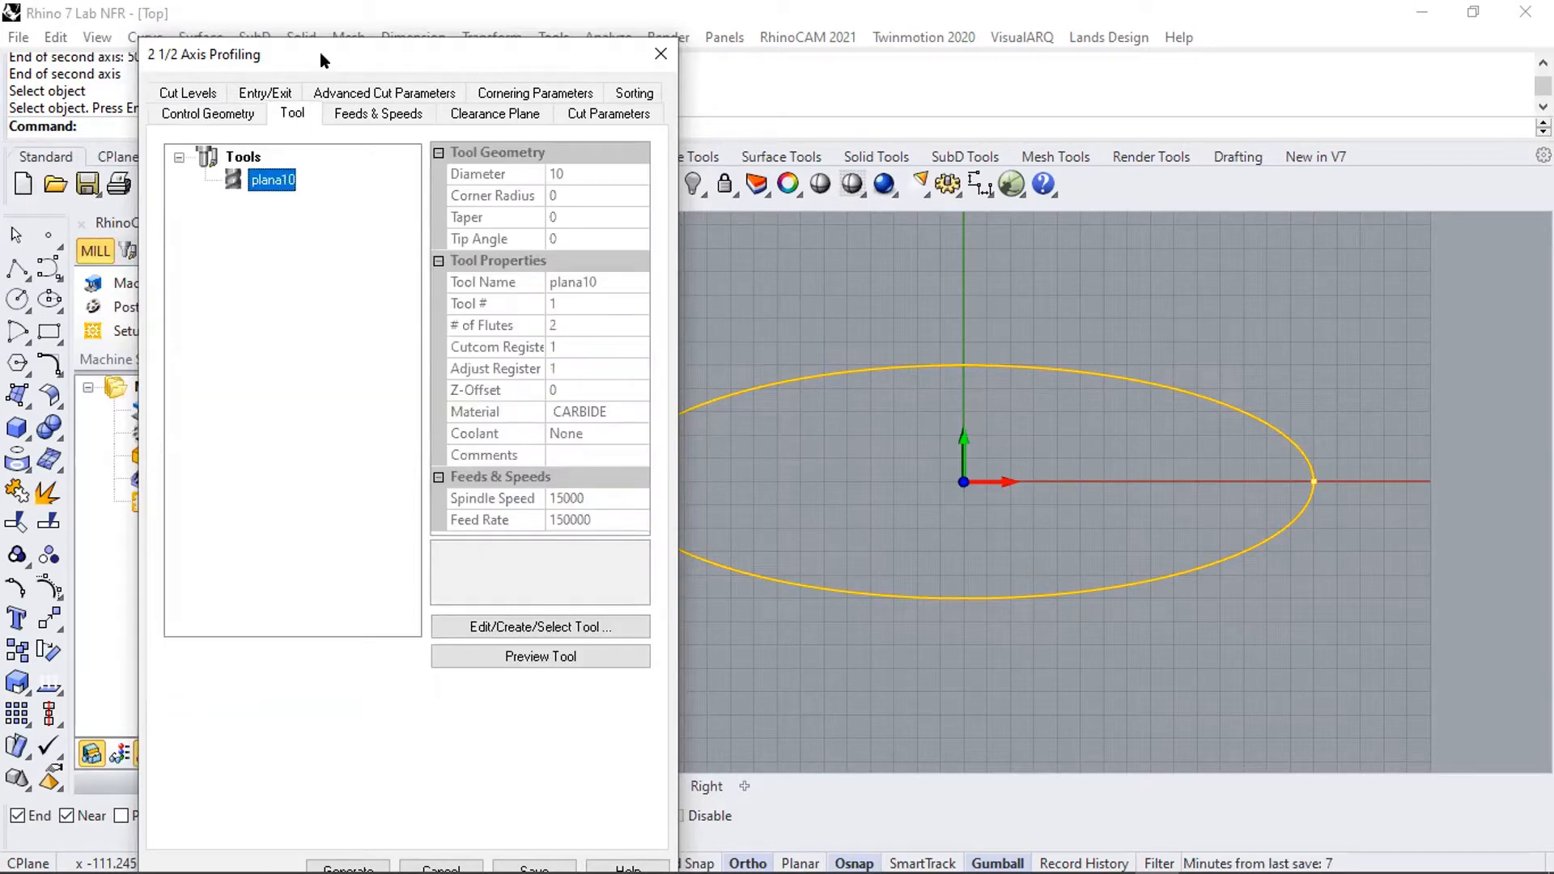
left_click_drag(324, 45, 322, 8)
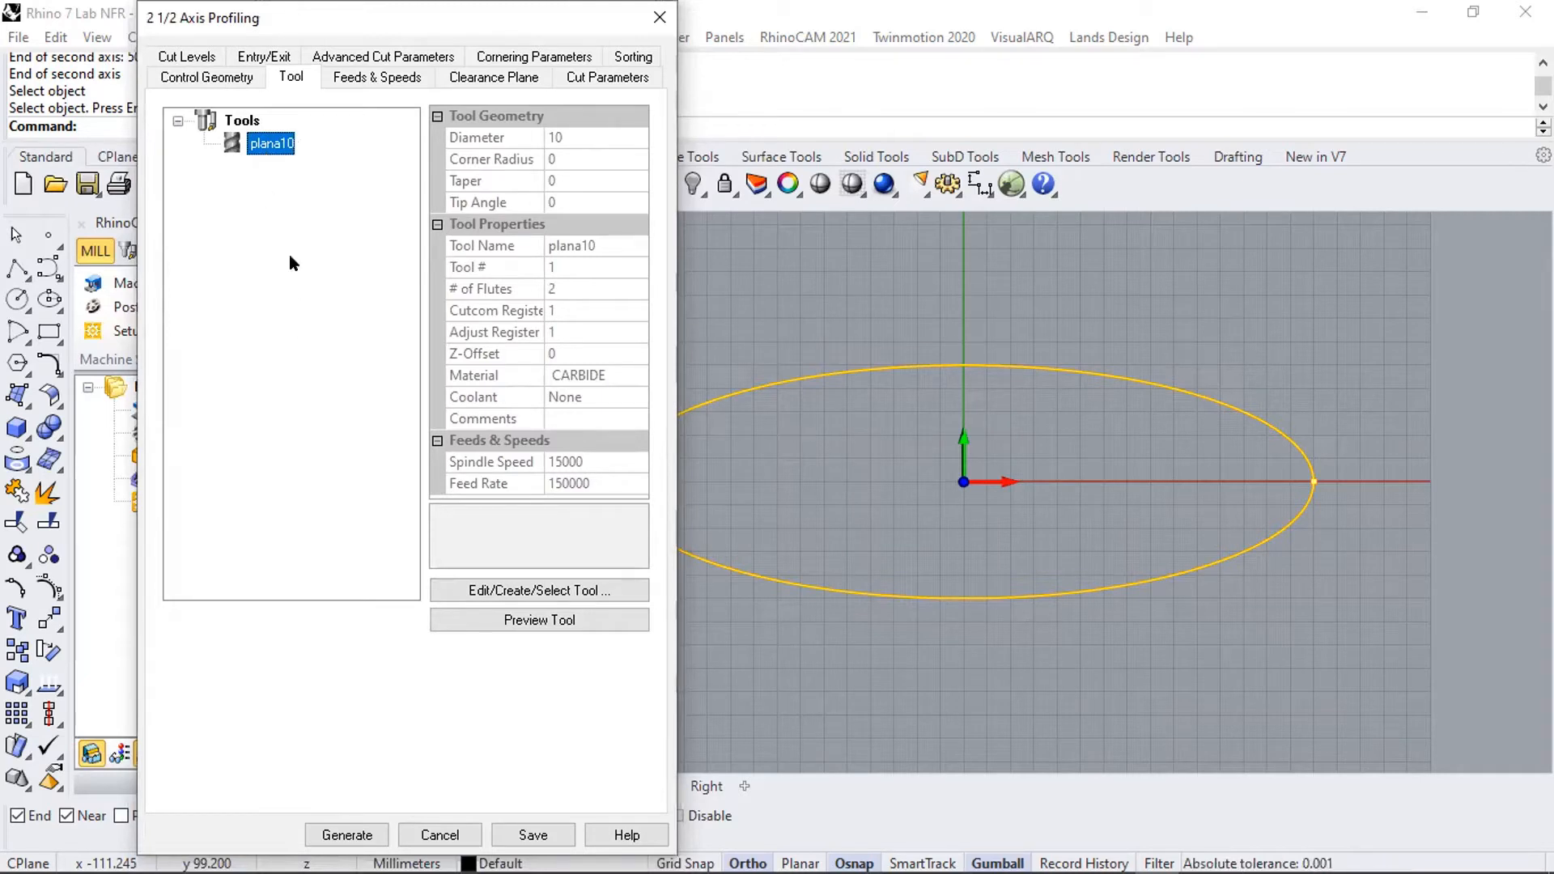
left_click(353, 80)
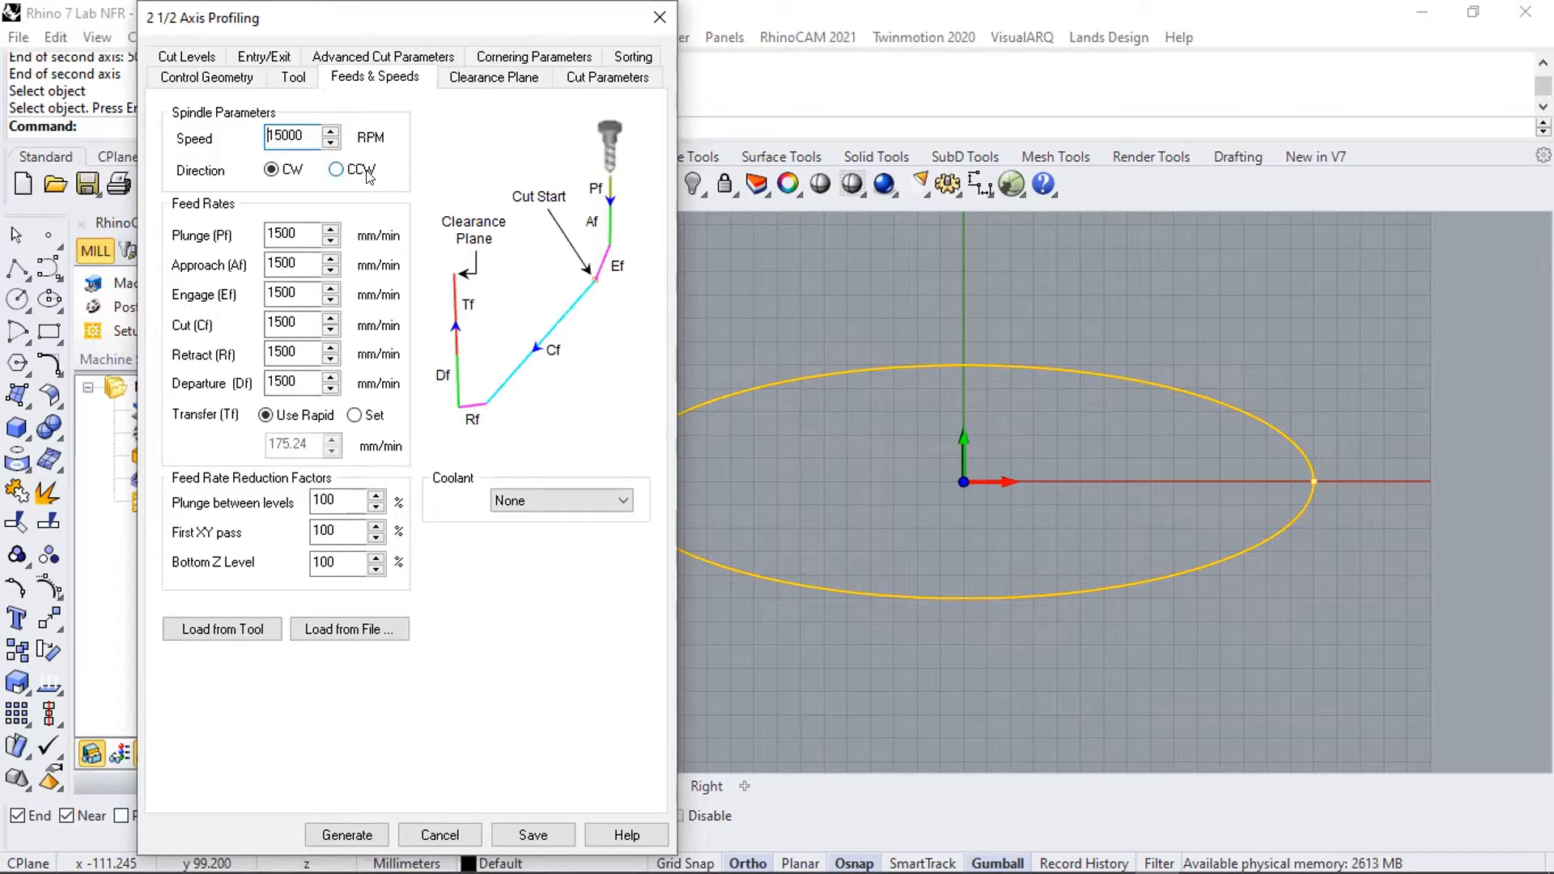
- Try a cut feed rate of 2500 mm/min for the profiling operation and restore it to 1500 mm/min
double_click(303, 319)
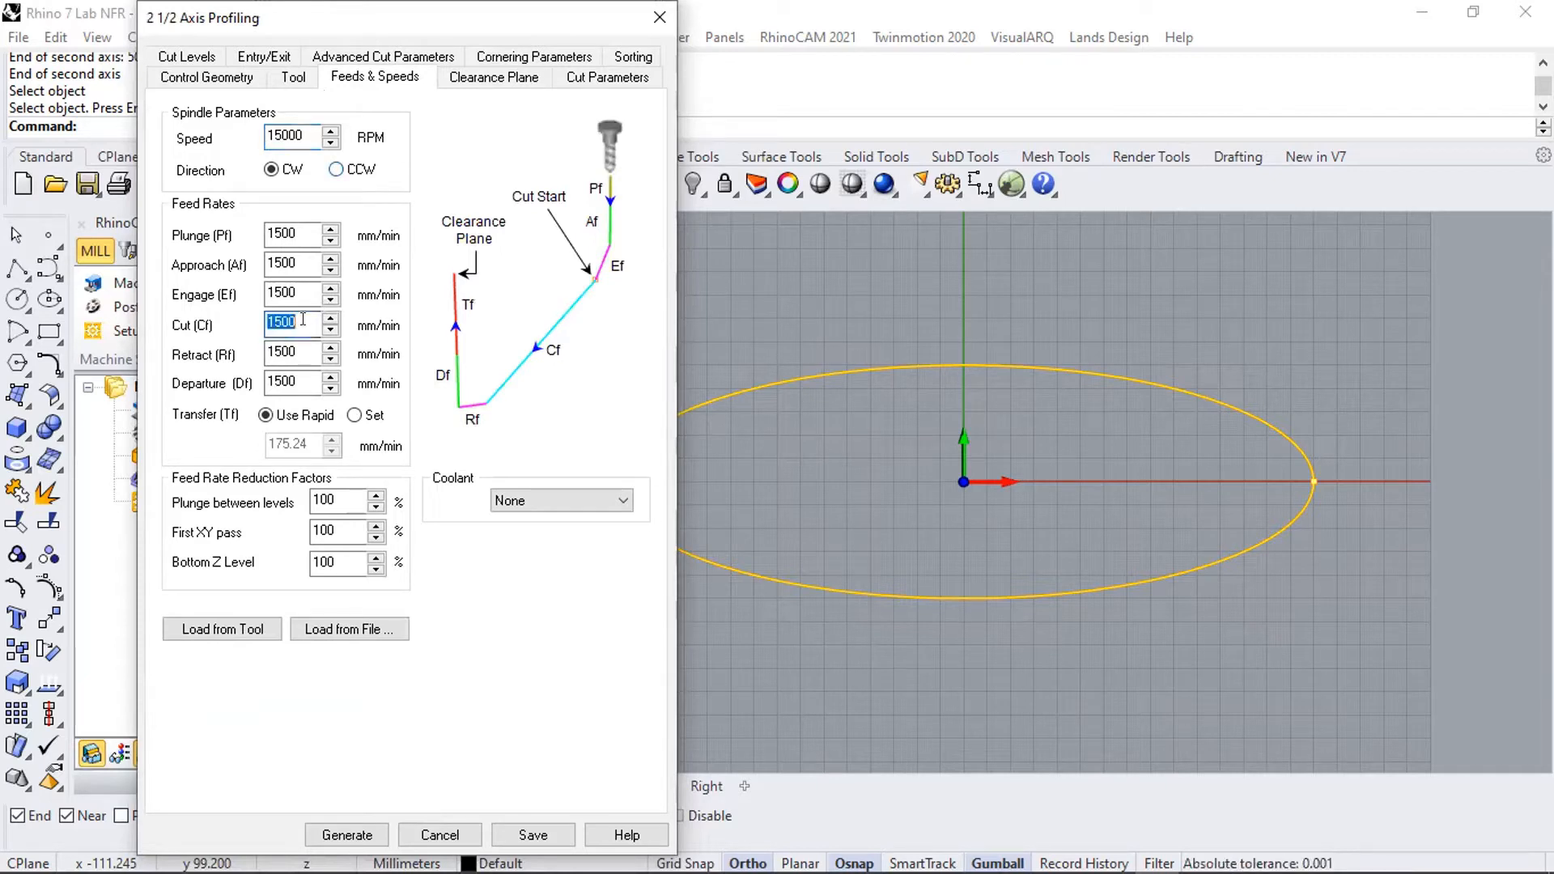
type("2500")
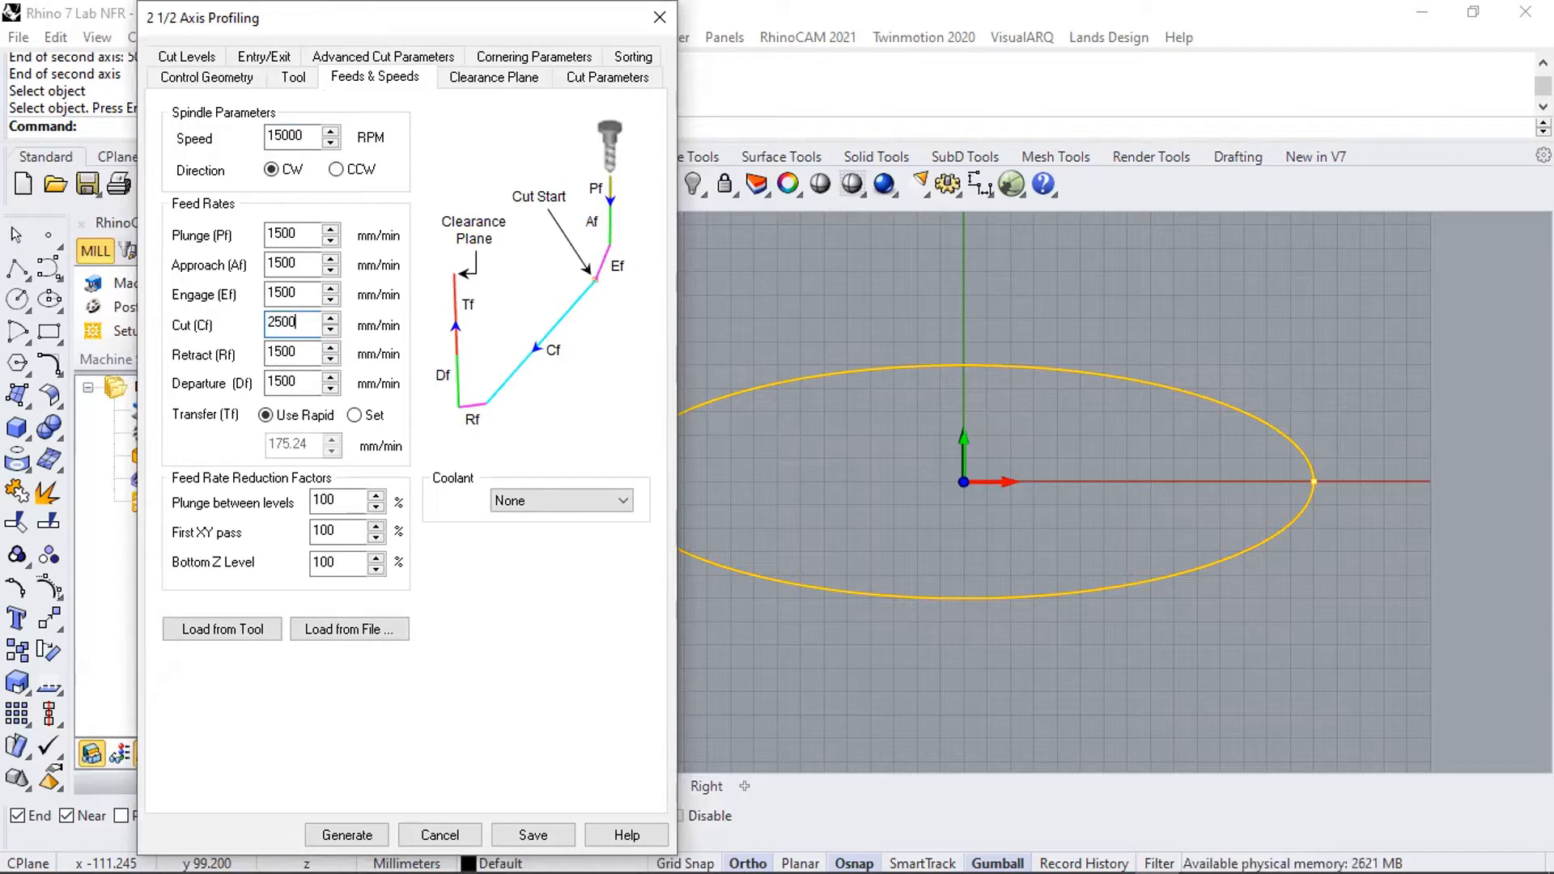
key("BackSpace")
key("BackSpace")
key("BackSpace")
key("BackSpace")
type("1500")
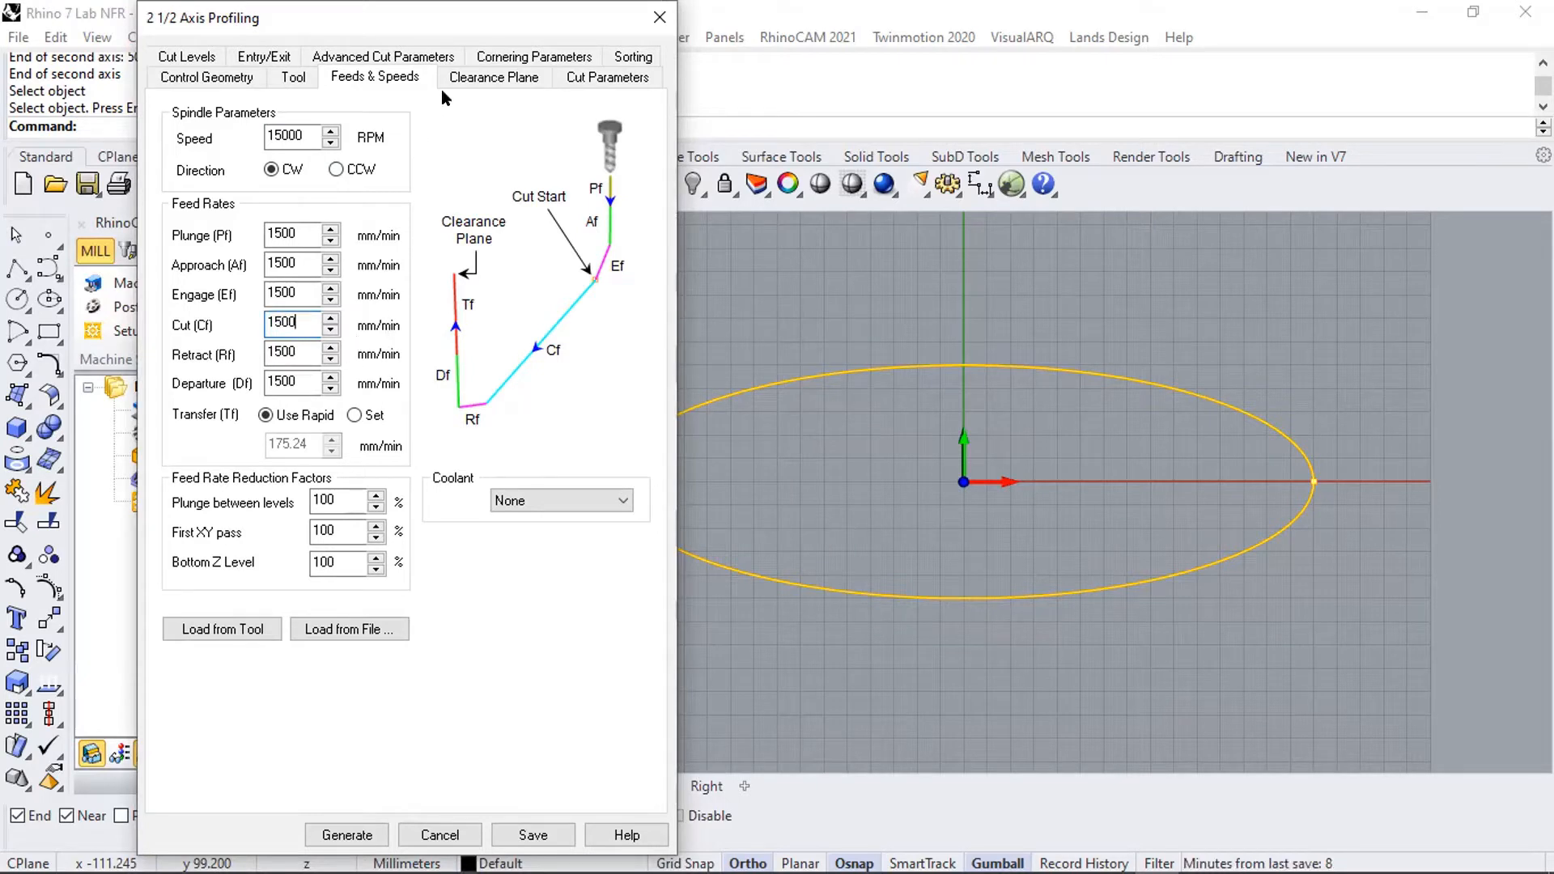
- Set the profiling total cut depth to 20 mm with a rough depth per cut of 10 mm, and generate the toolpath
left_click(202, 54)
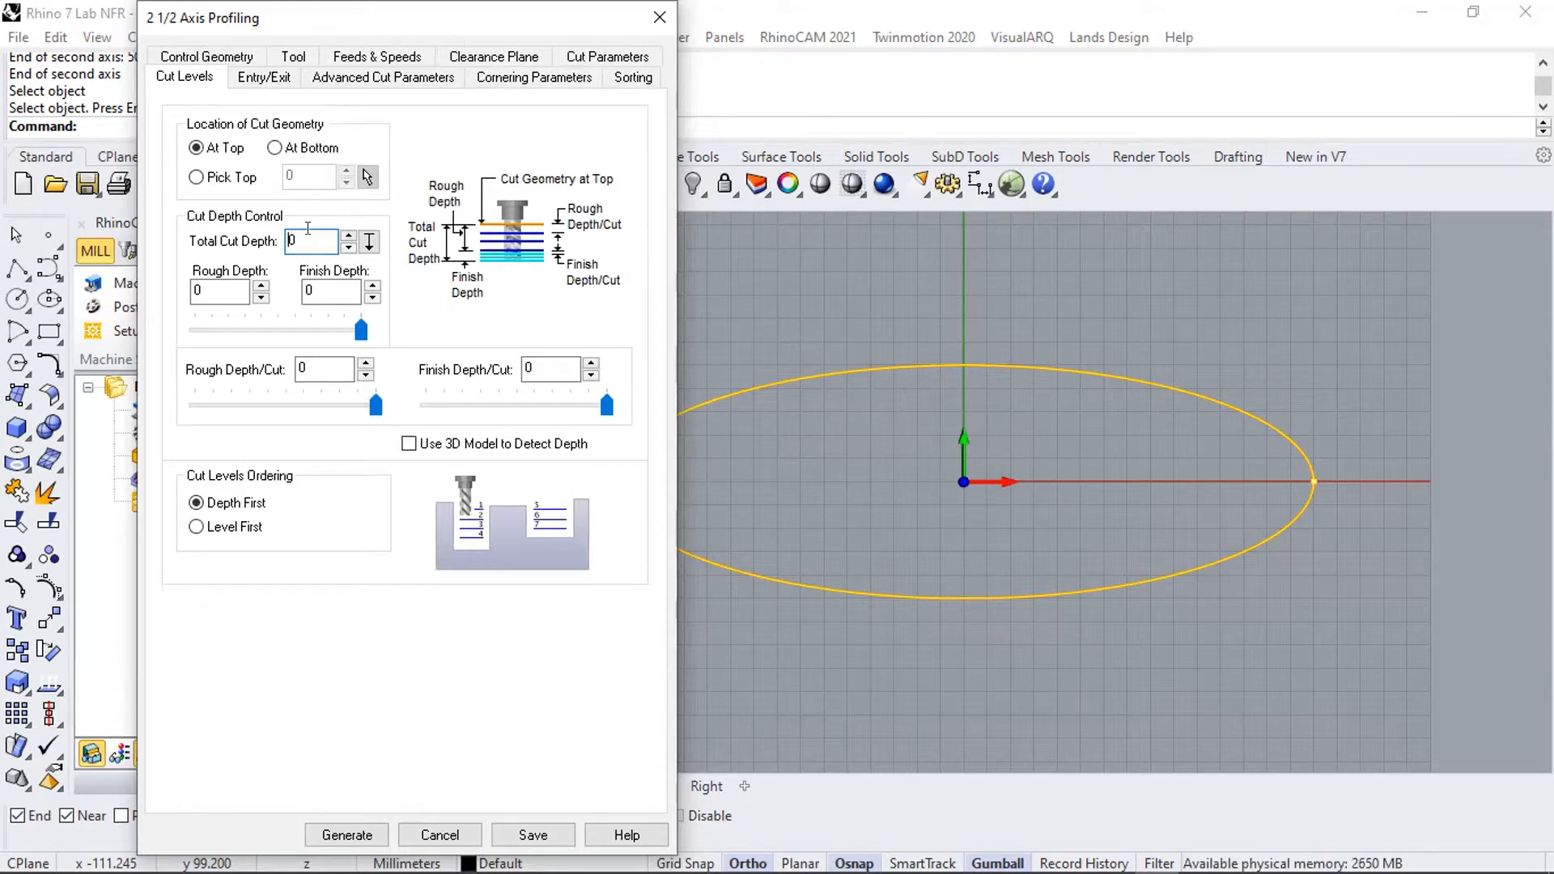
double_click(308, 229)
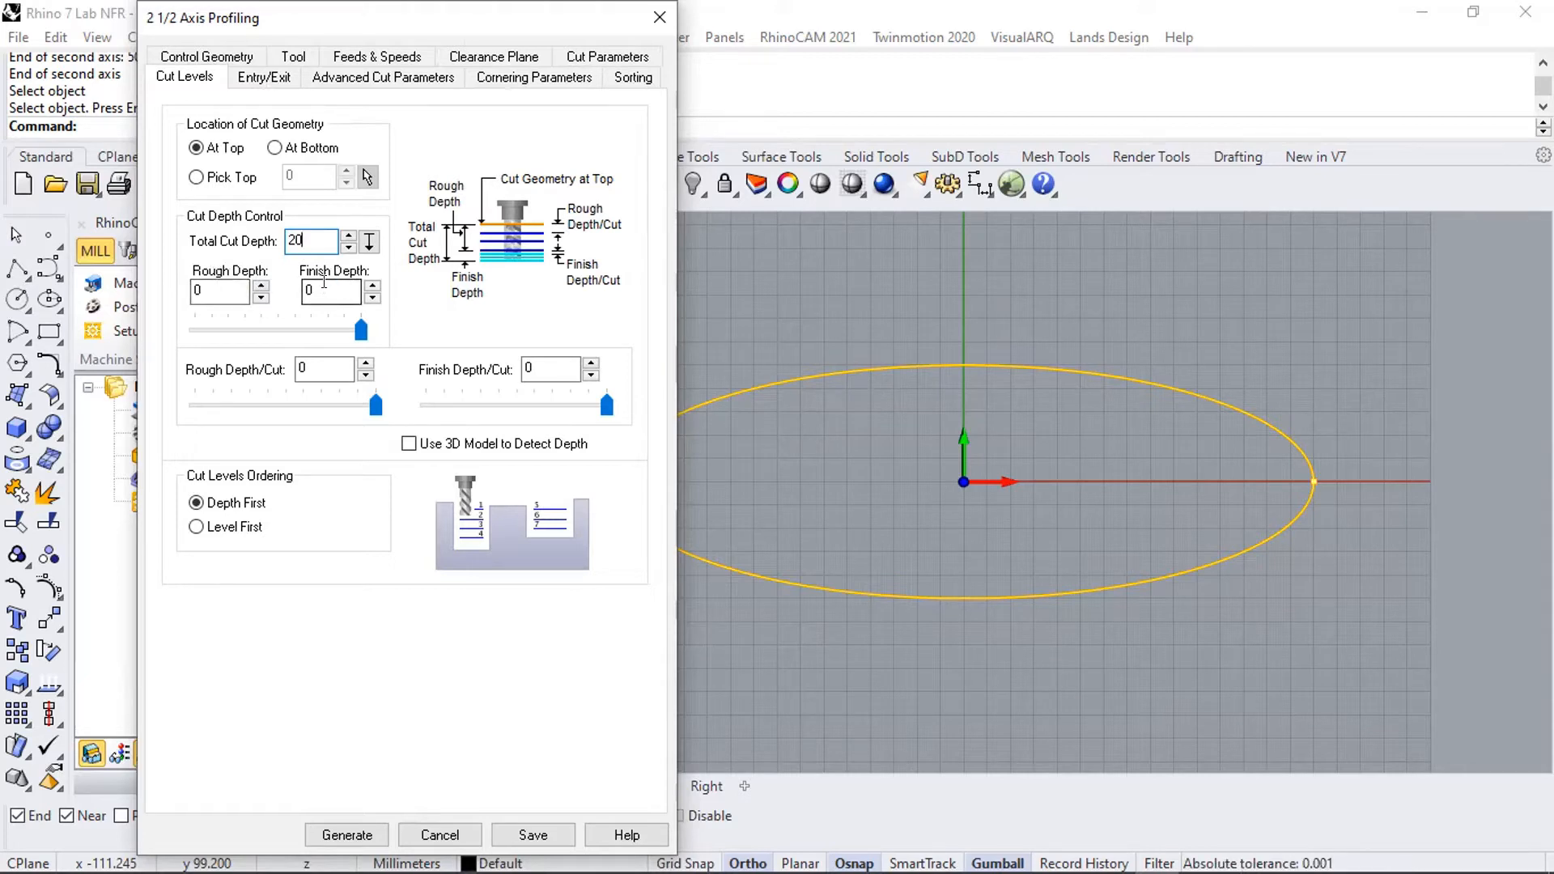
key("Tab")
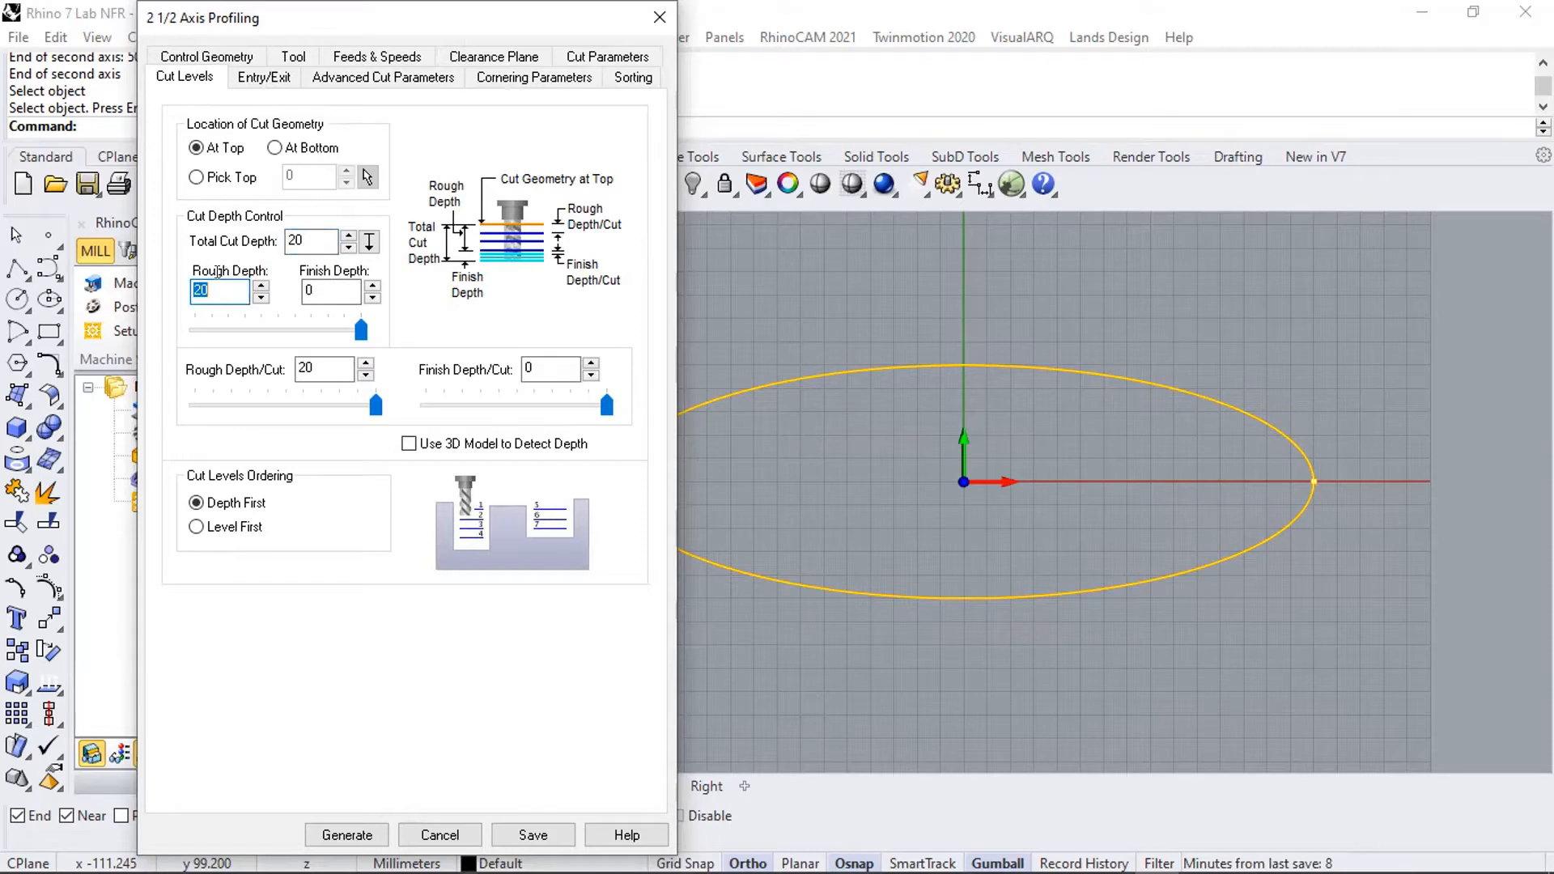
double_click(323, 366)
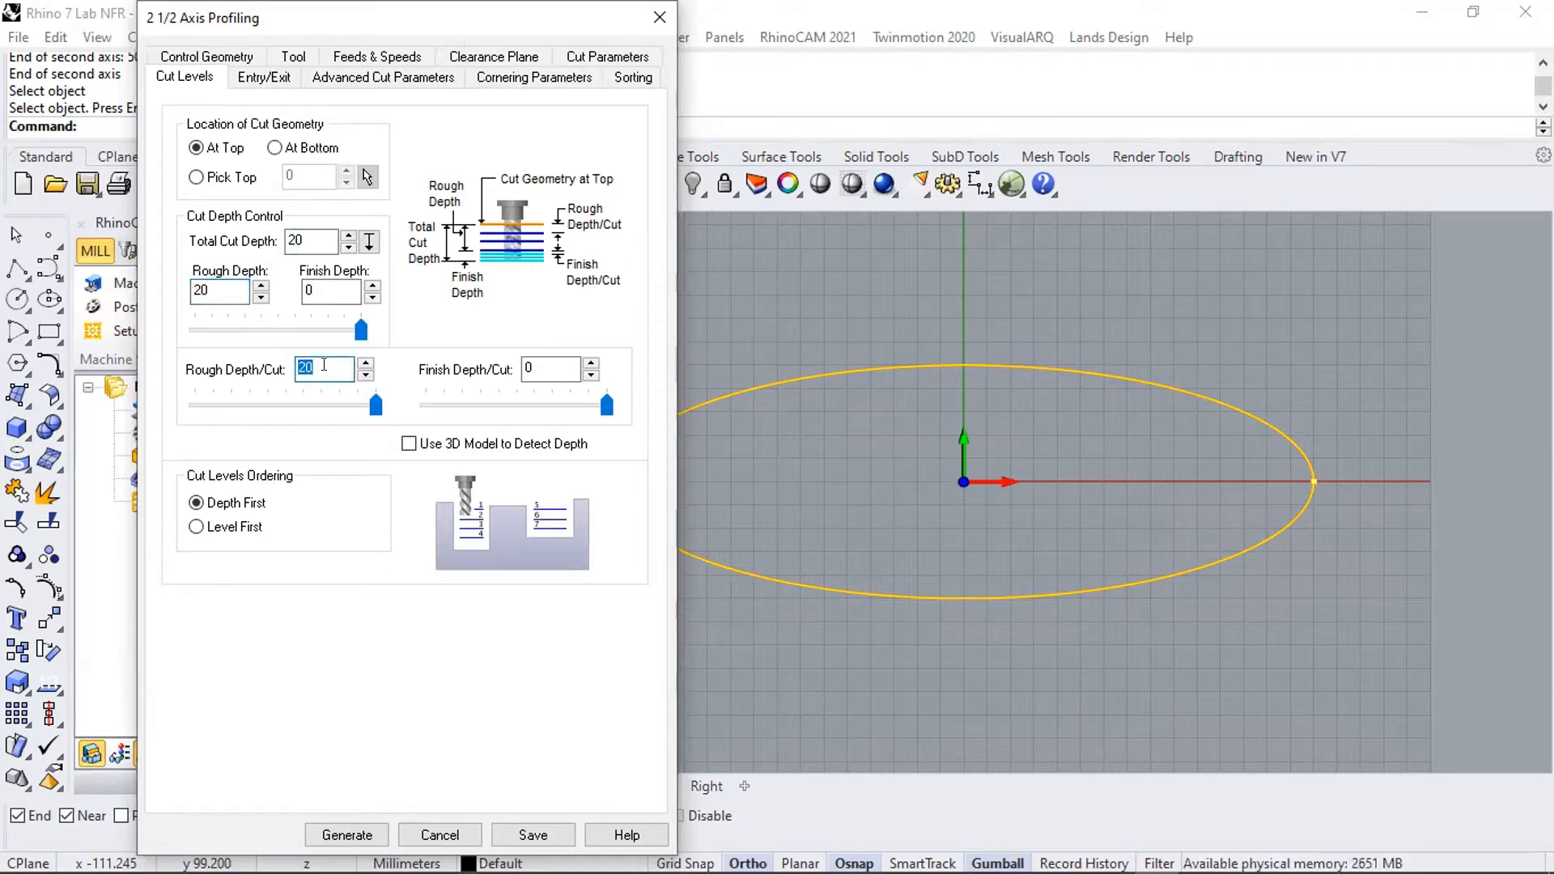
type("10")
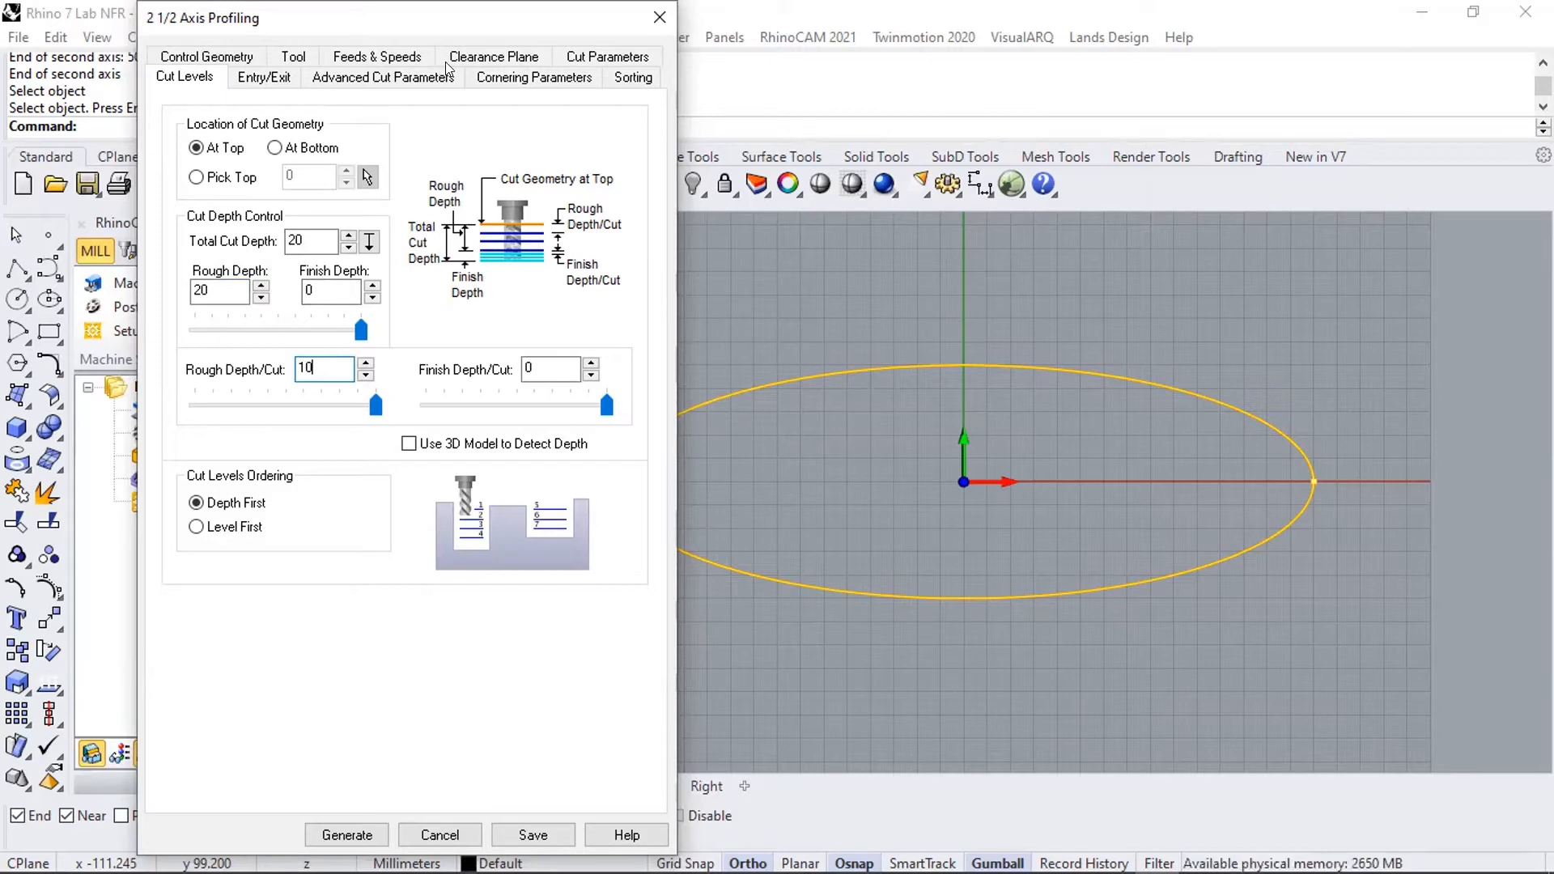
left_click(349, 834)
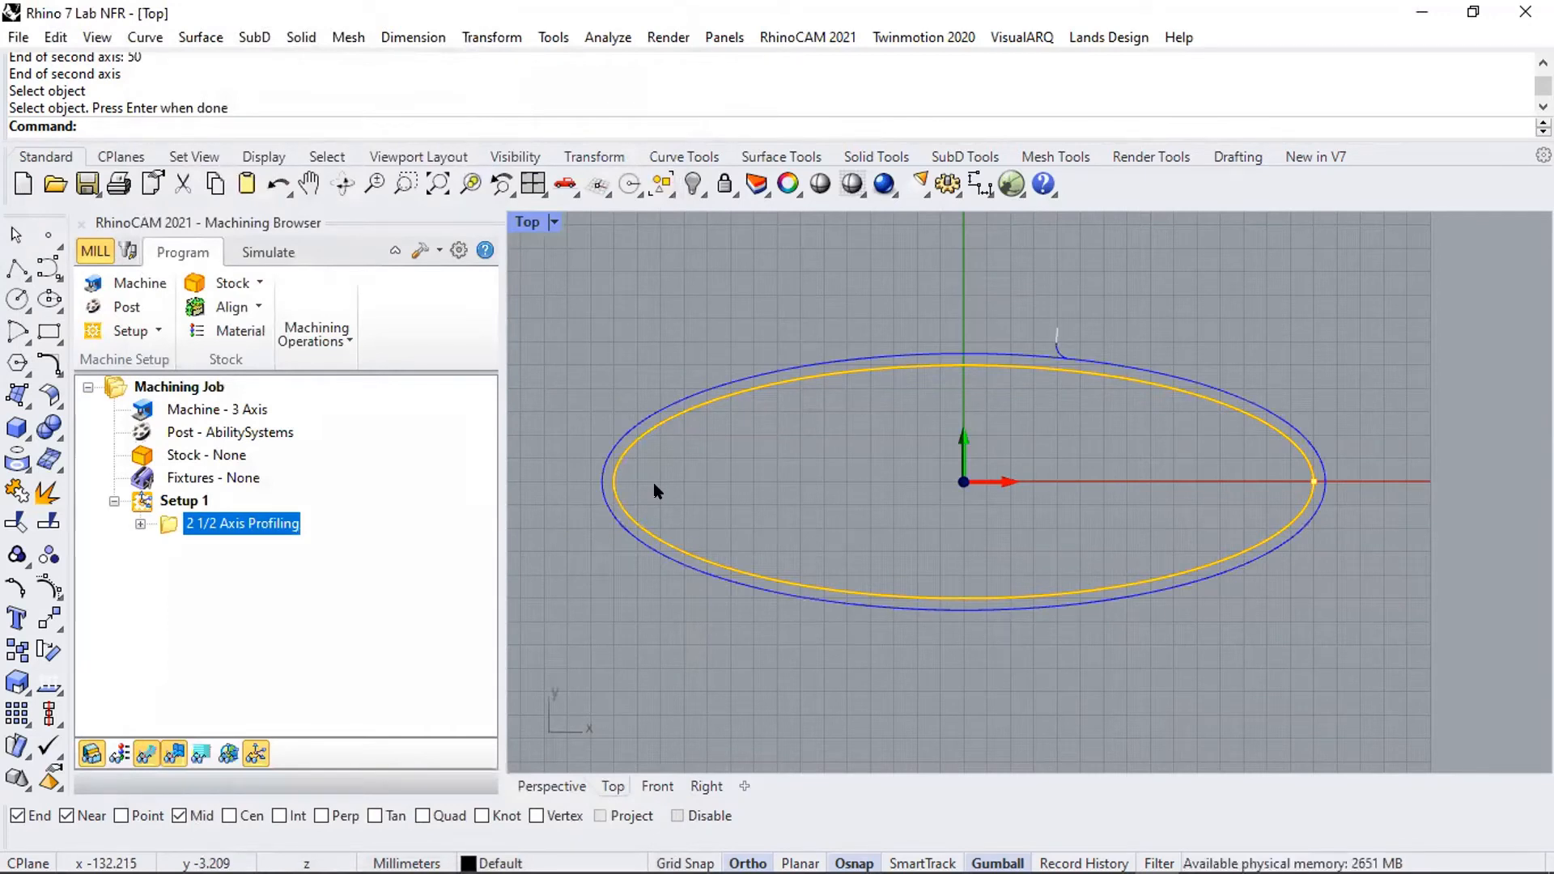
- Examine the profiling toolpath around the ellipse in the maximized Perspective viewport and expand the 2 1/2 Axis Profiling operation
double_click(529, 224)
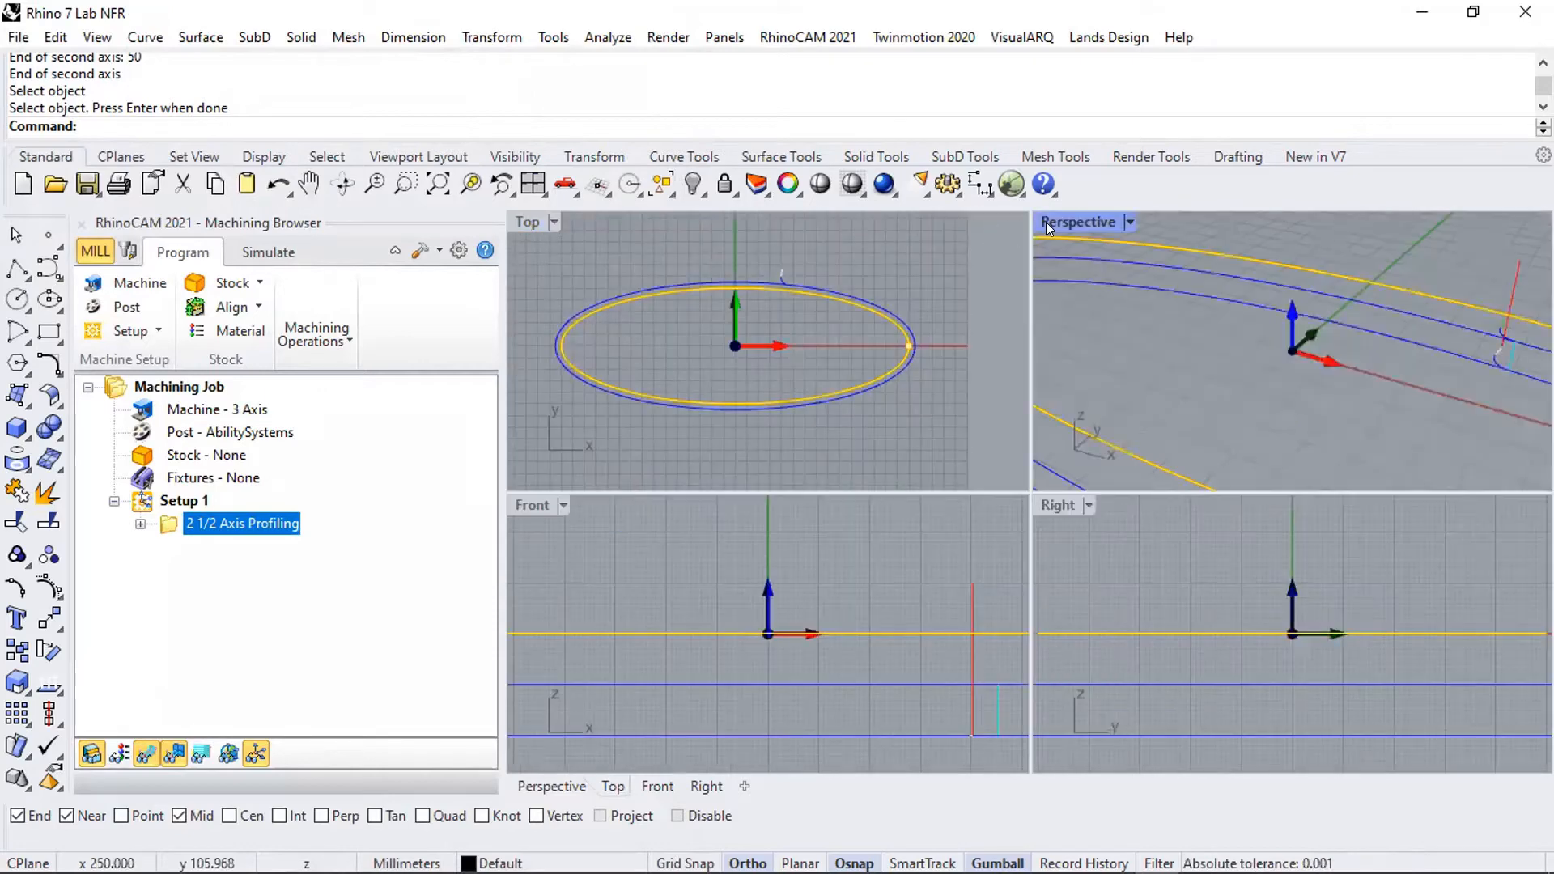
double_click(1046, 222)
scroll(931, 408, "down", 5)
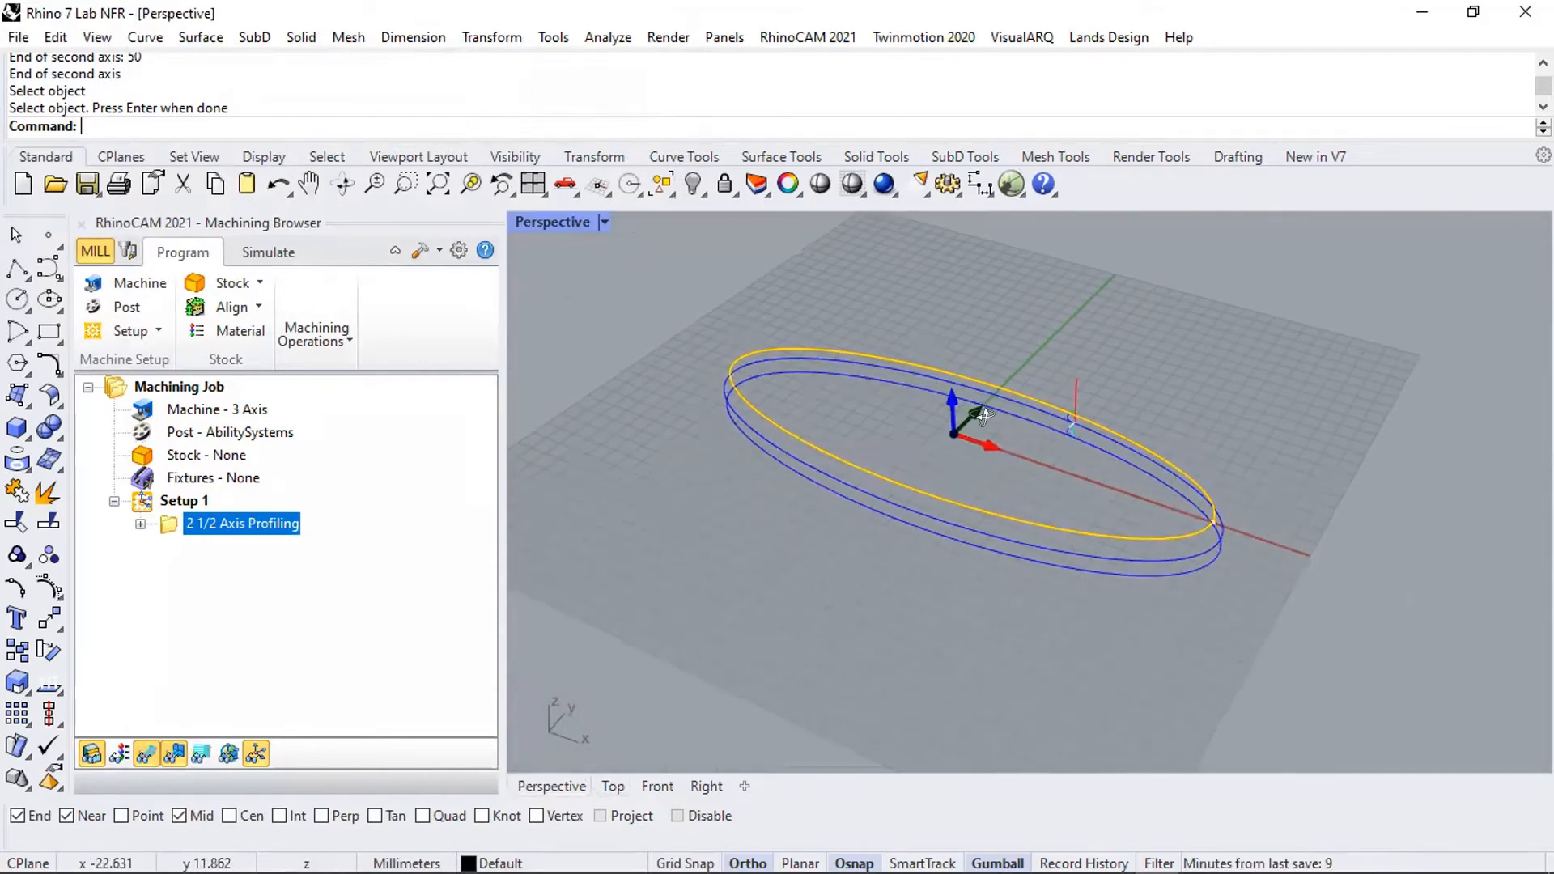
right_click_drag(983, 415, 1039, 455)
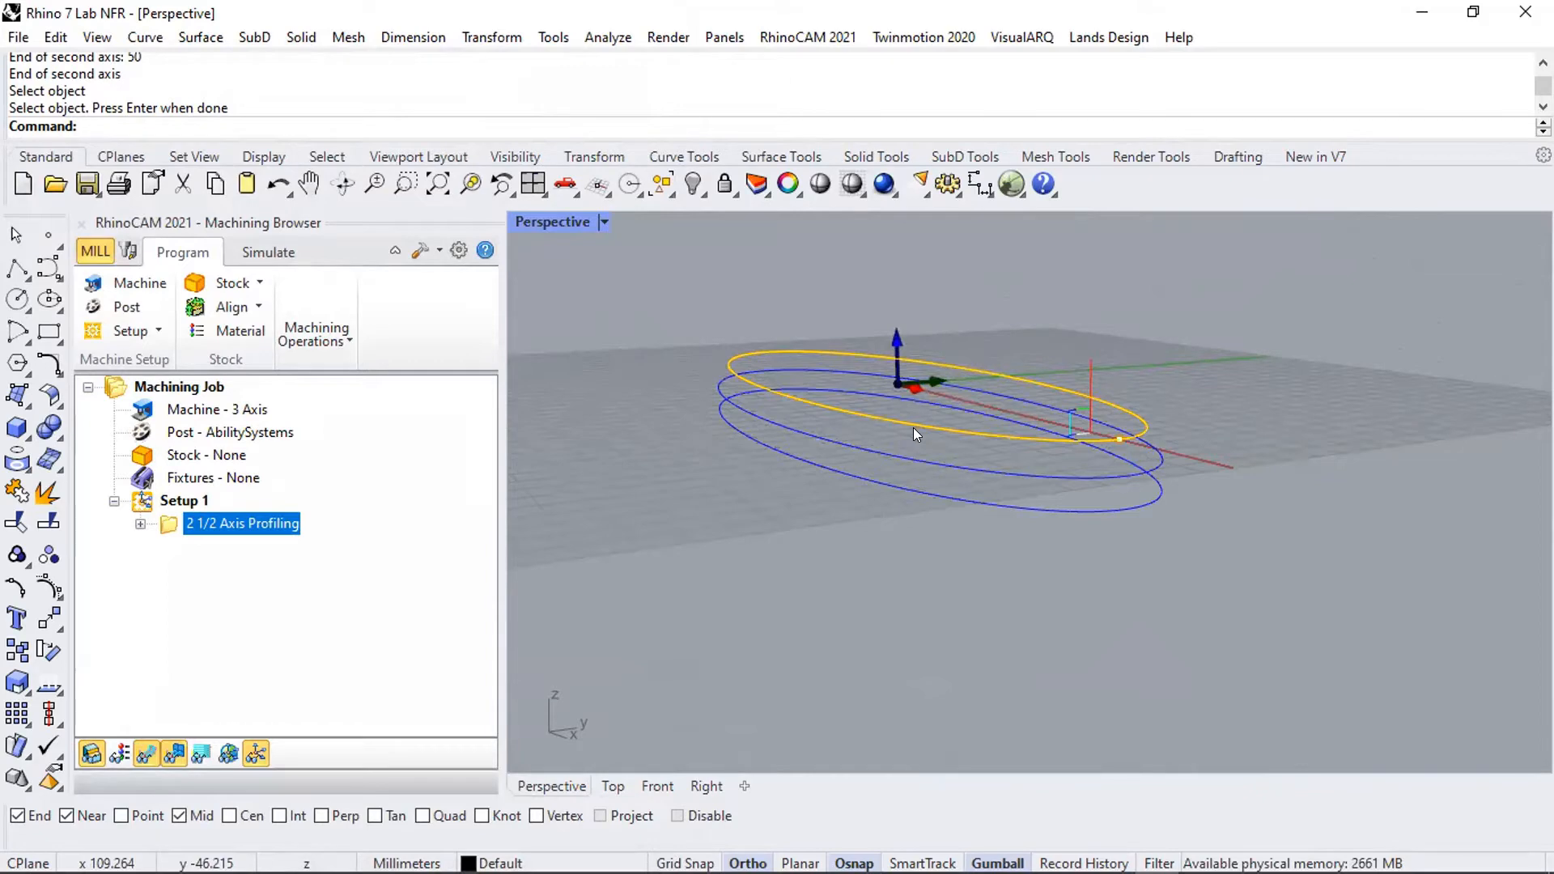
right_click_drag(918, 421, 757, 435)
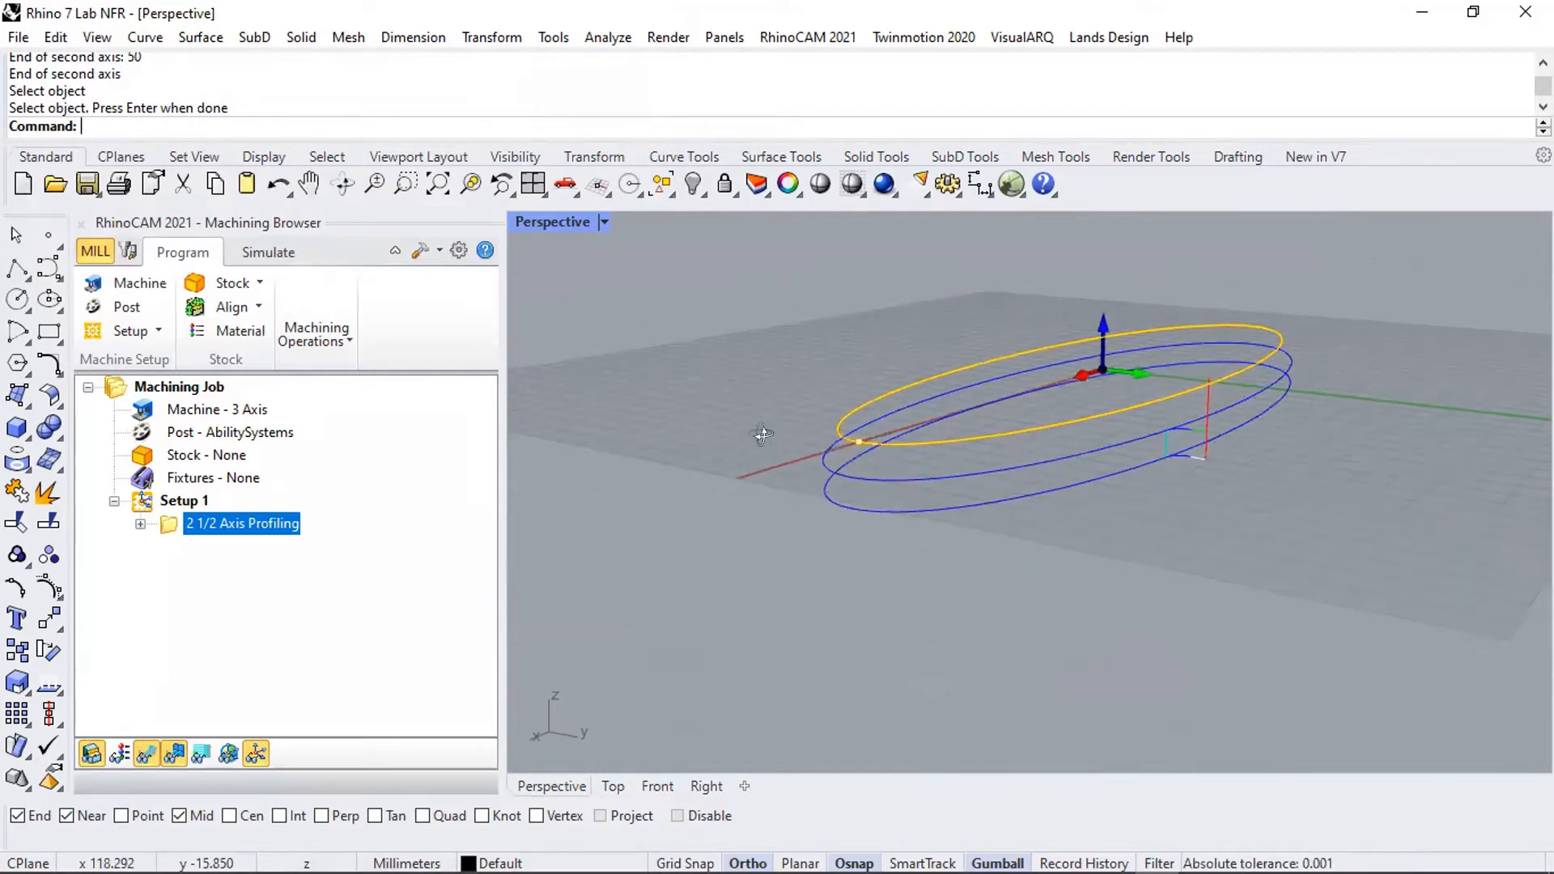
left_click(140, 525)
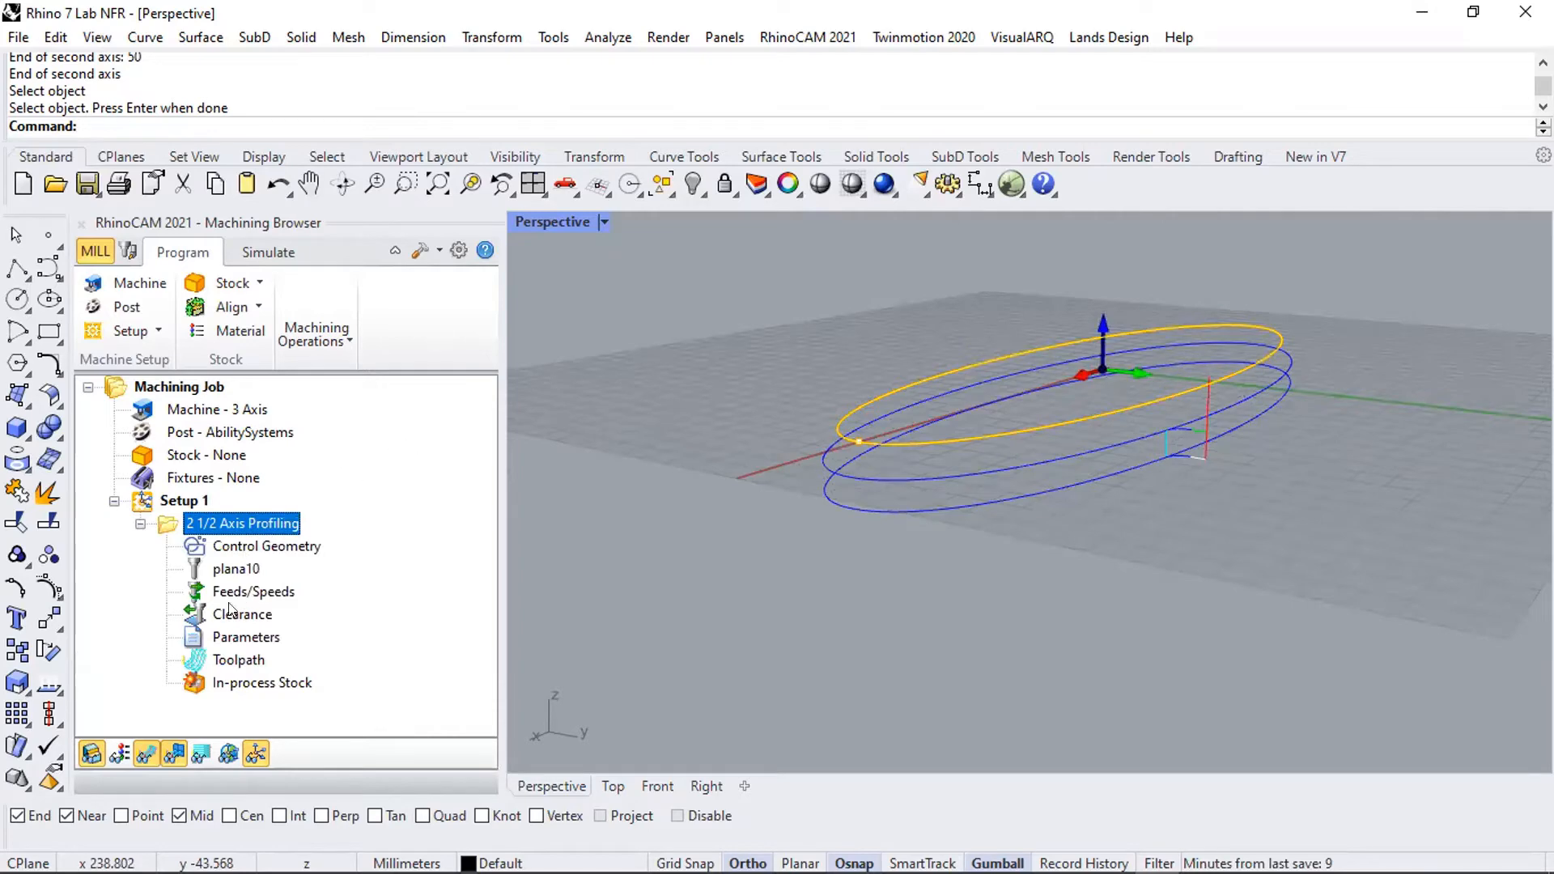
- Set the profiling total cut depth to 10 mm with a rough depth per cut of 5 mm, and regenerate the toolpath
double_click(228, 639)
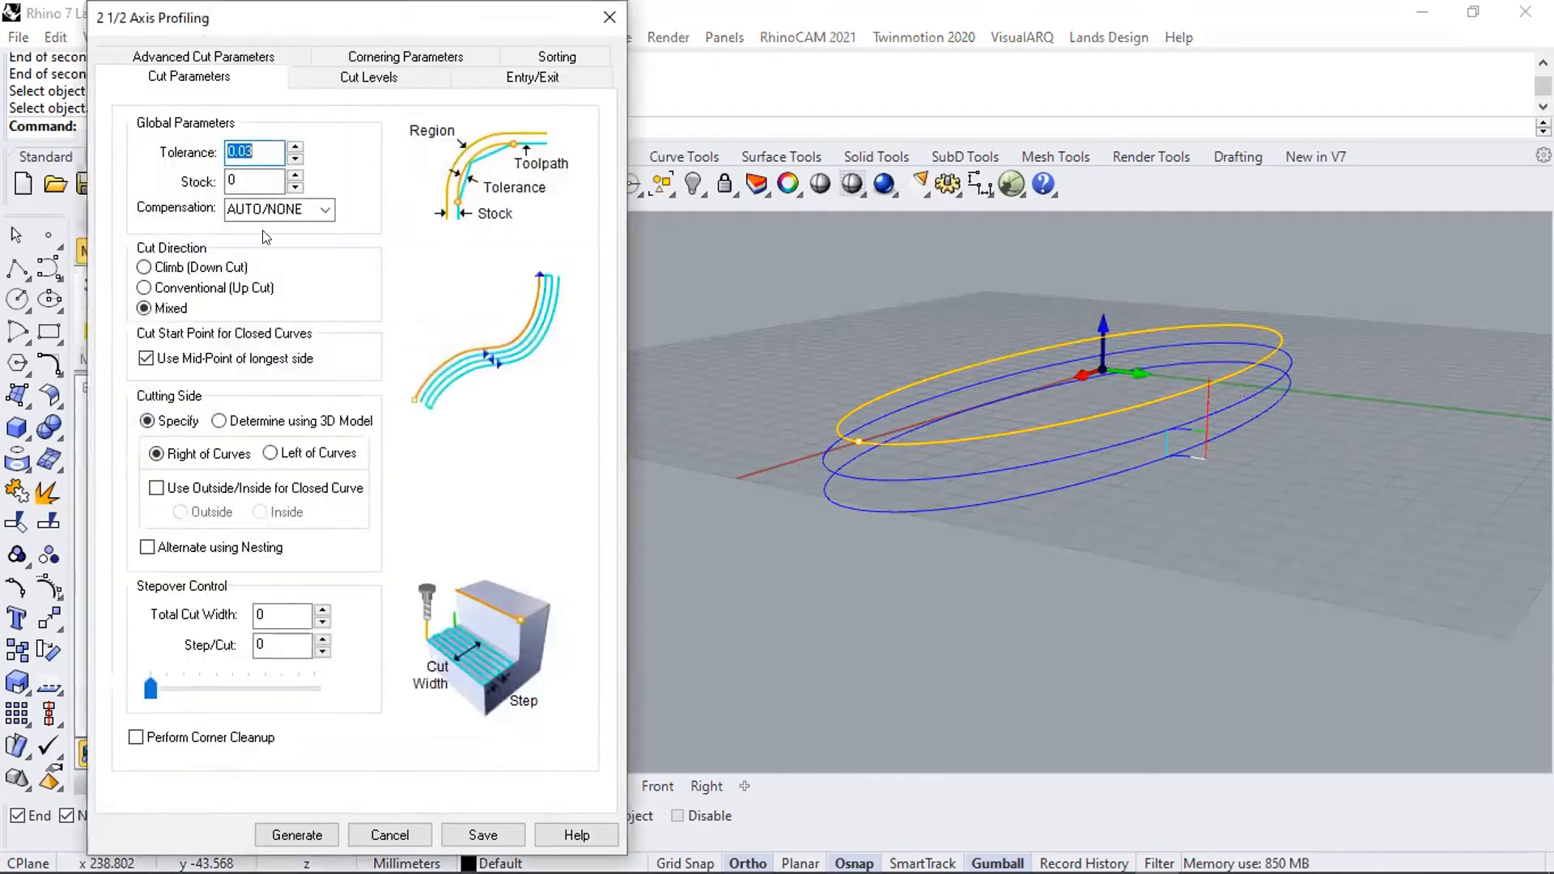
left_click(366, 77)
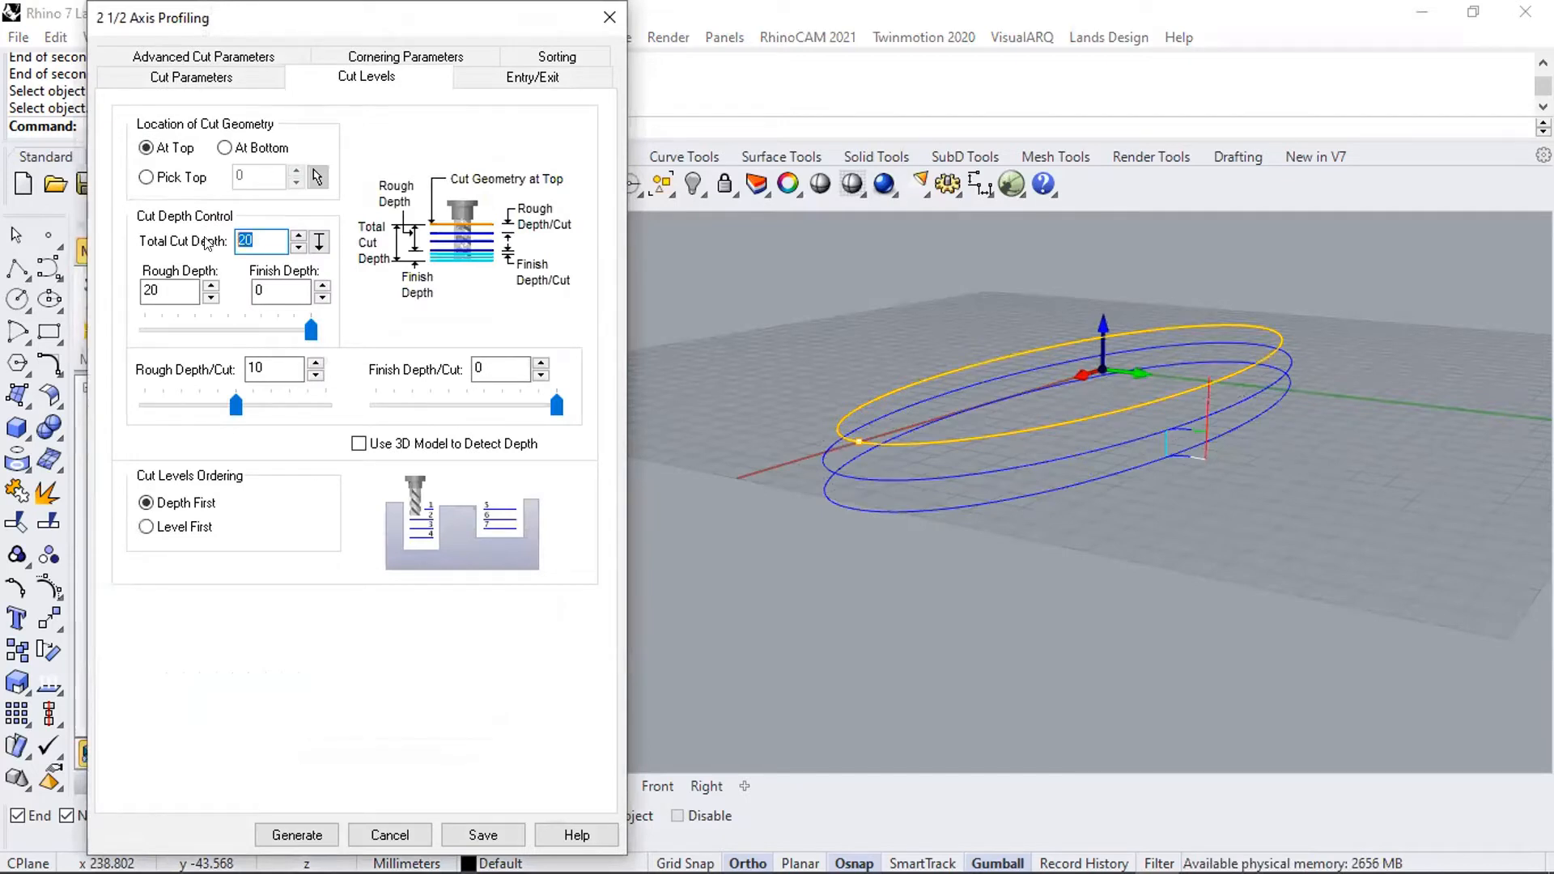
type("10")
key("Tab")
type("10")
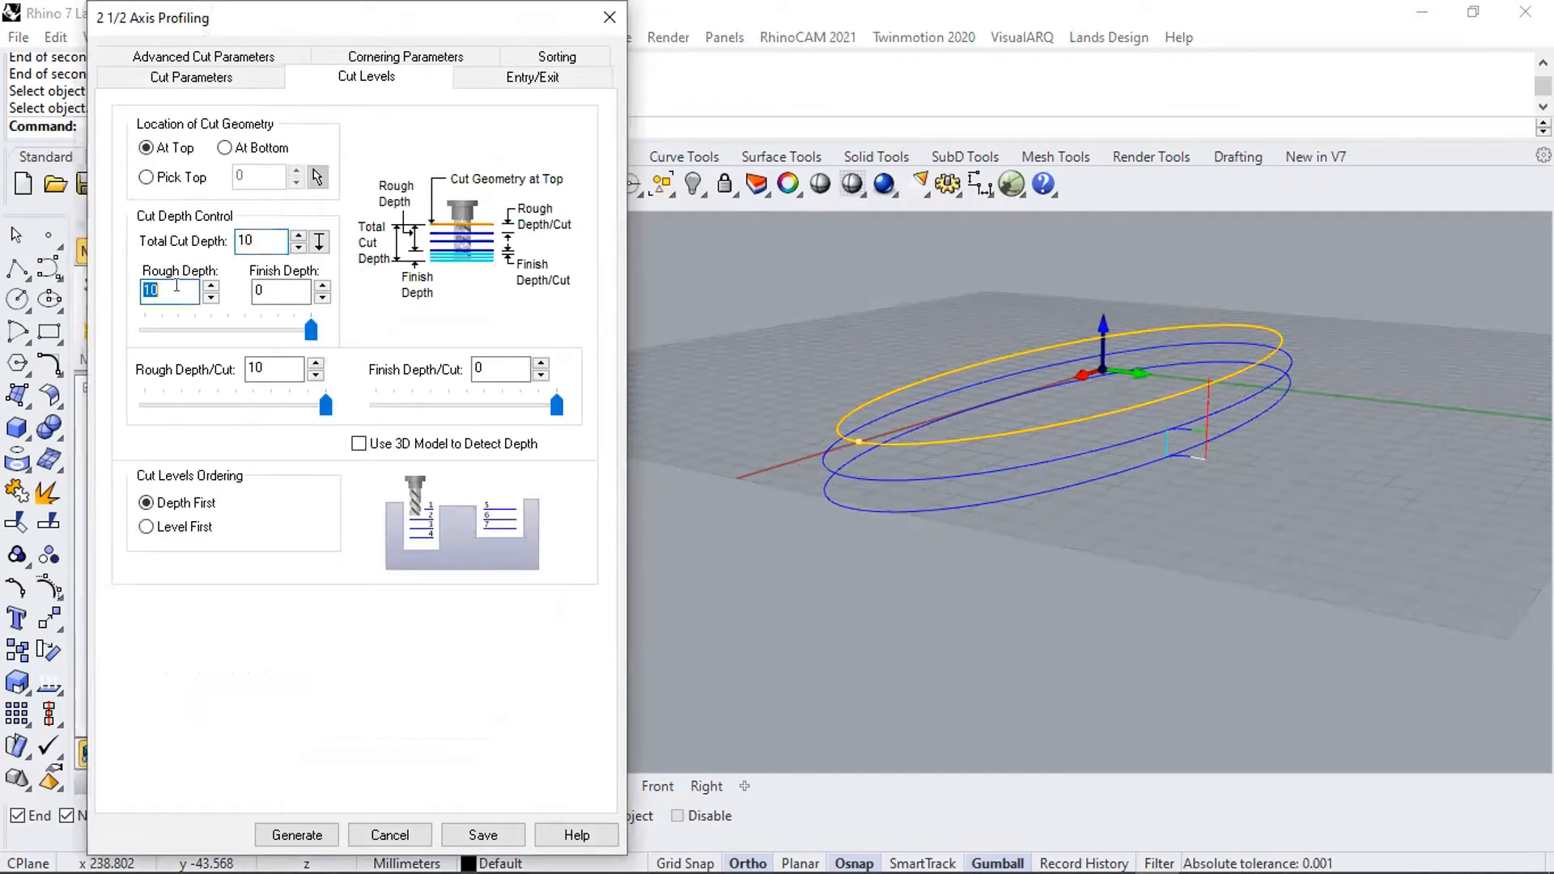
double_click(274, 366)
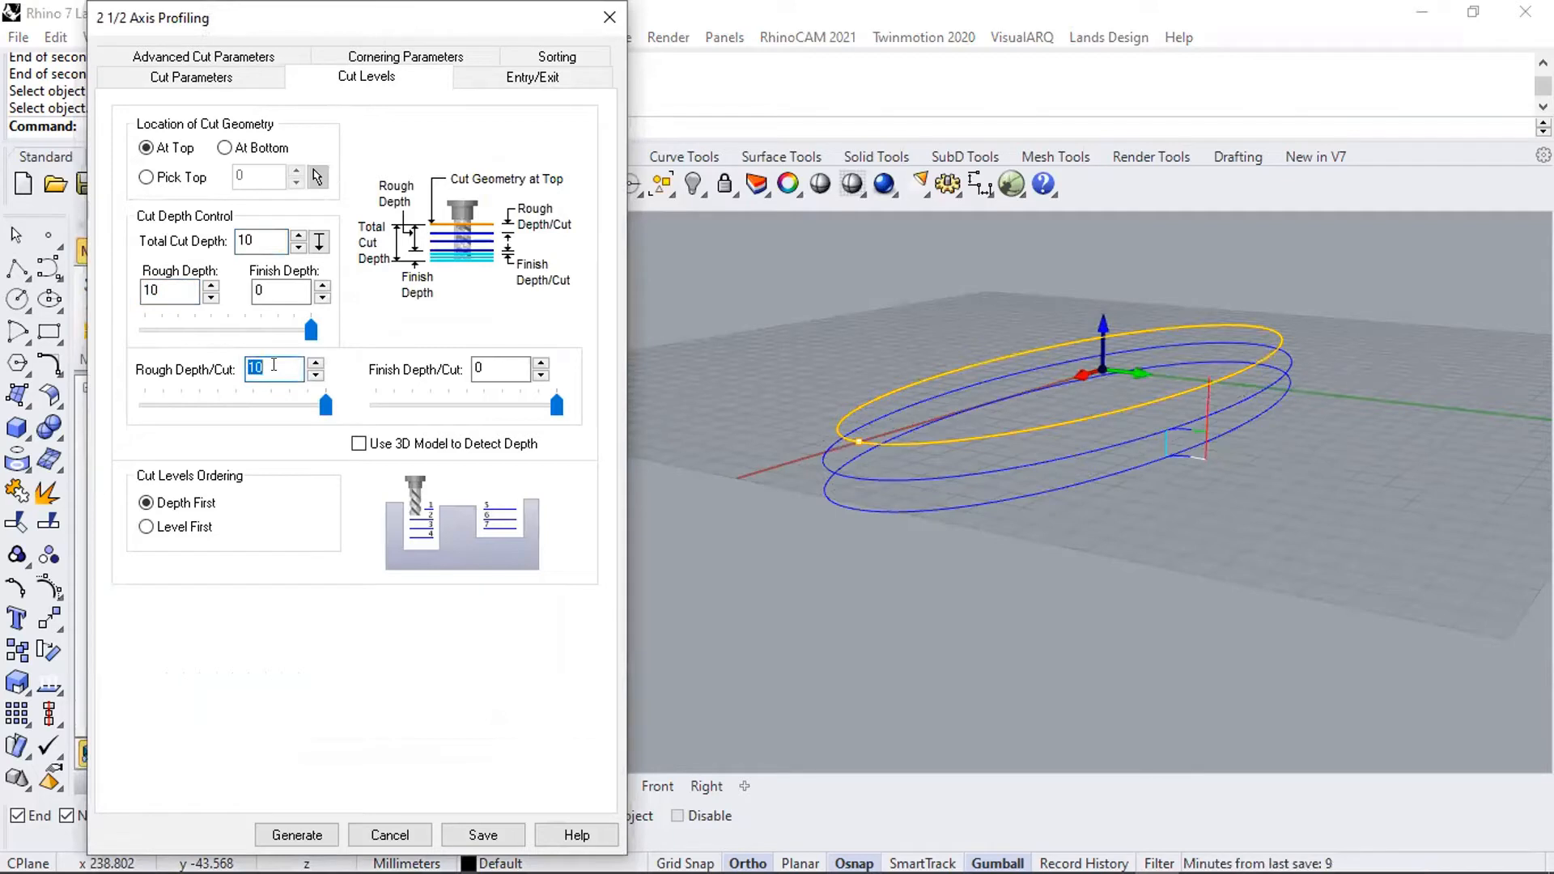
type("5")
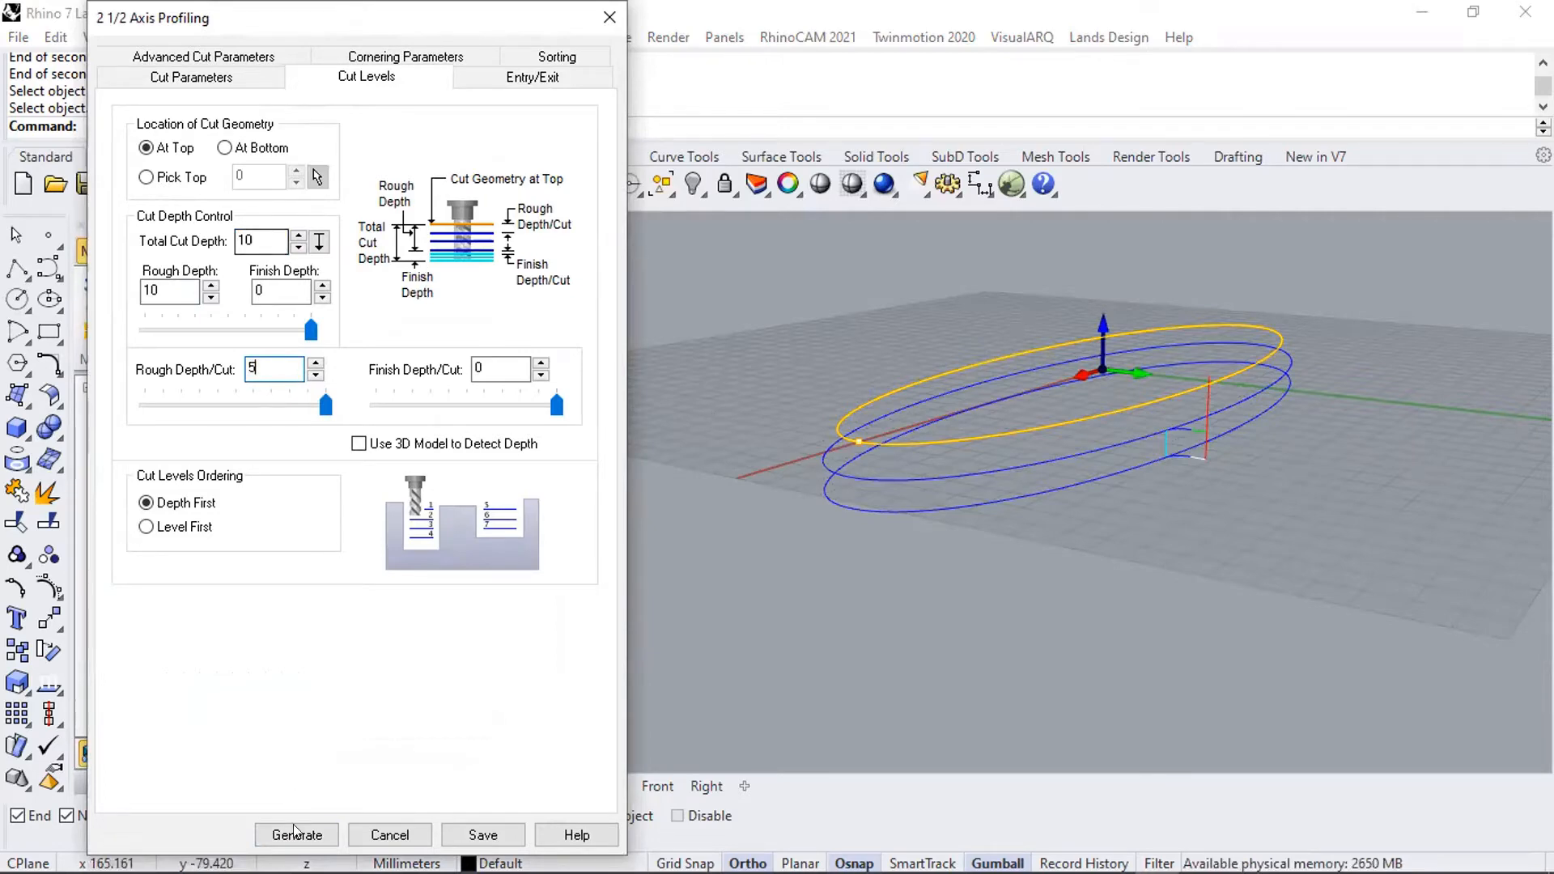
left_click(312, 833)
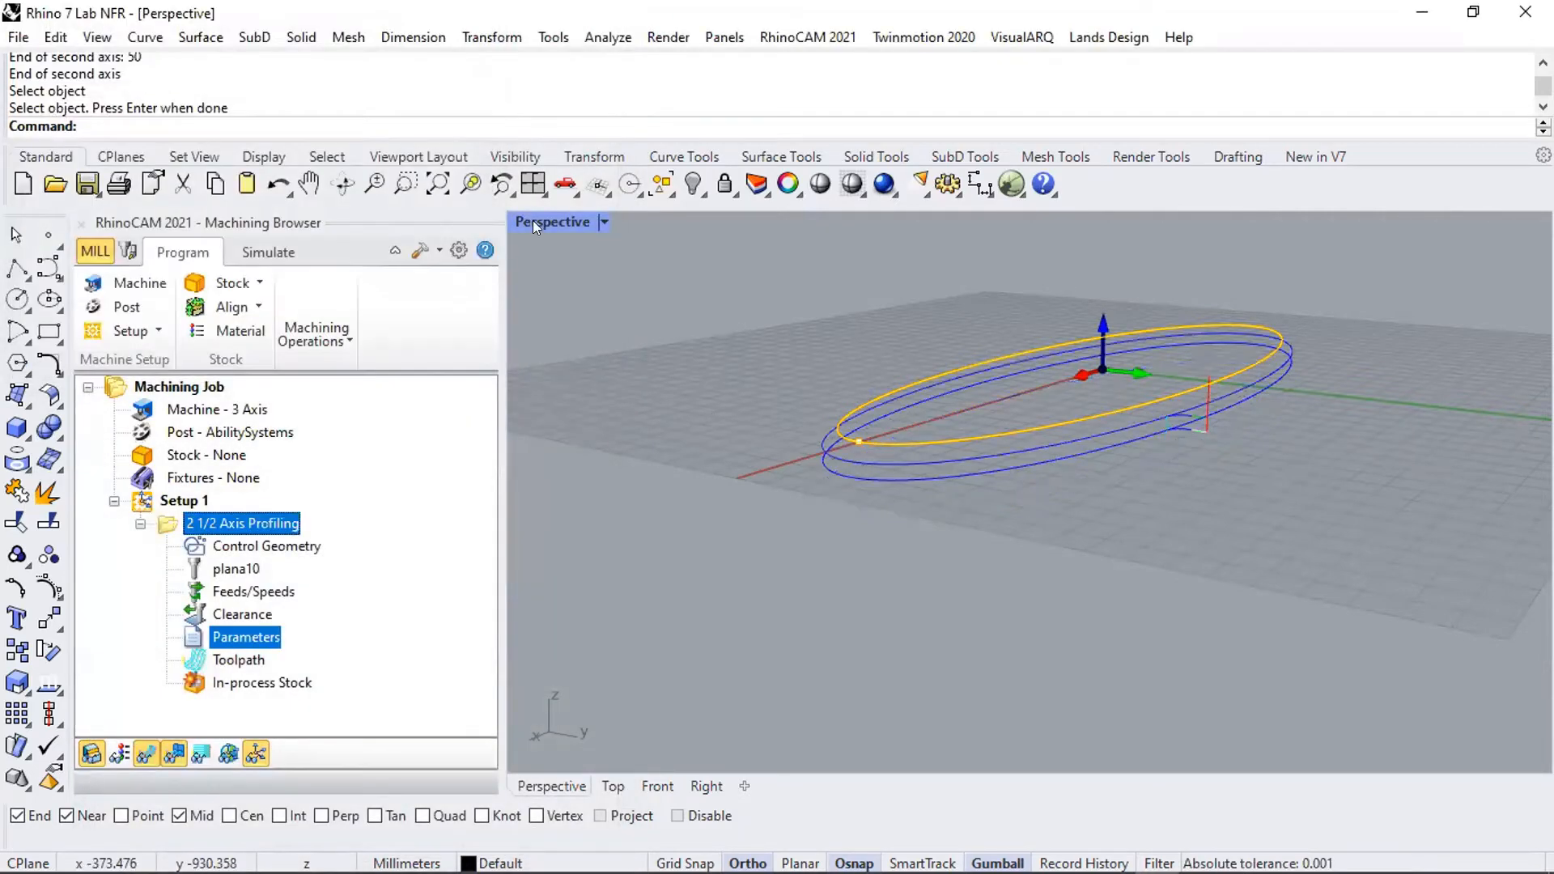
- Examine the toolpath's cut levels in the Front viewport and its entry and exit moves in the Perspective viewport
double_click(533, 220)
double_click(532, 504)
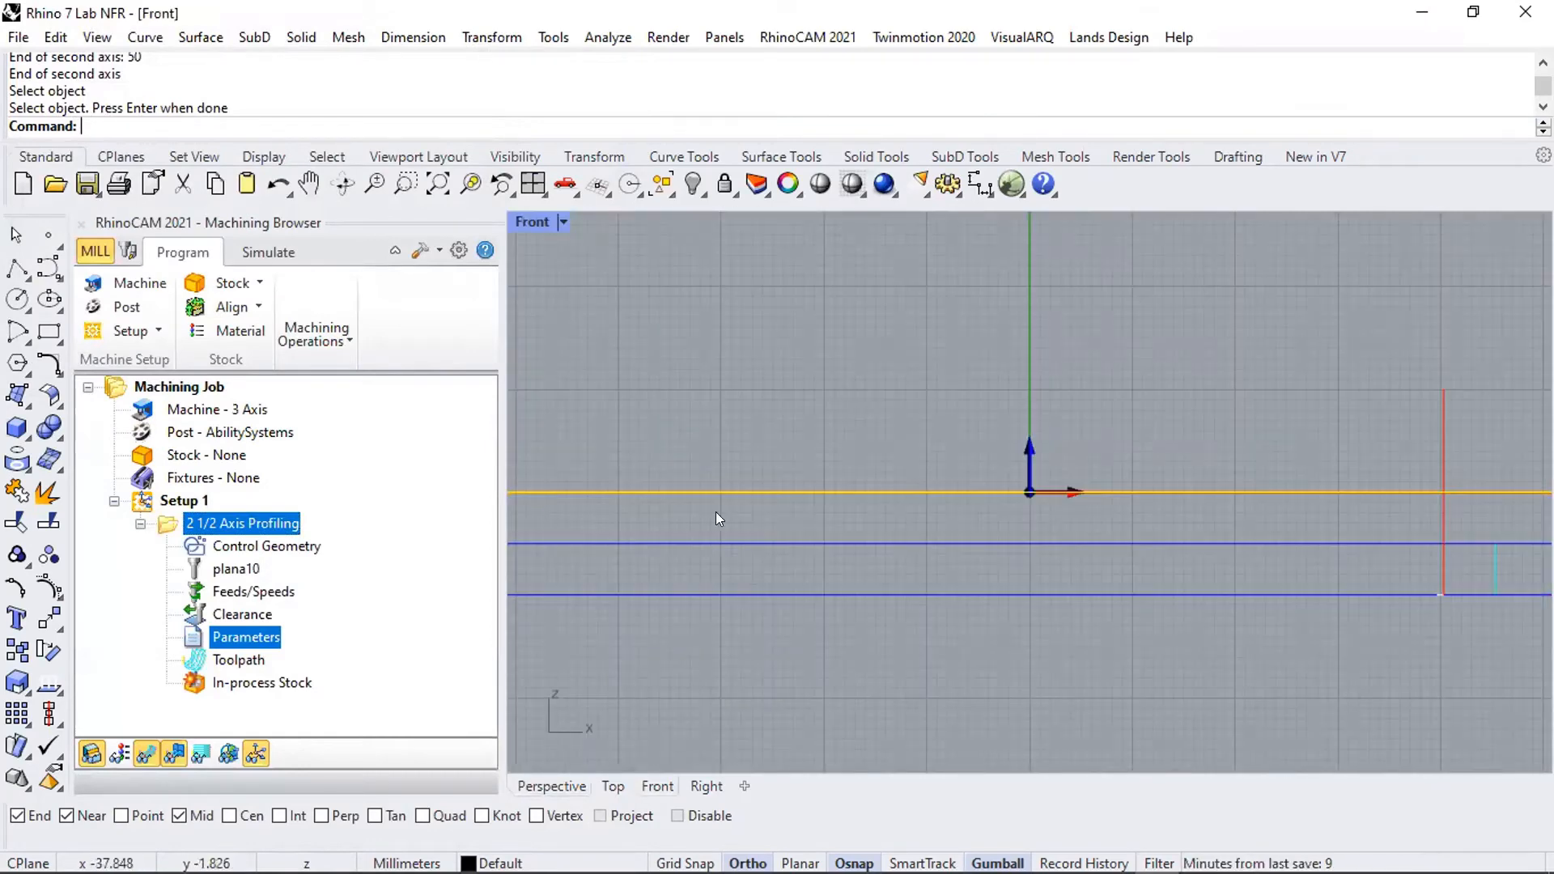
scroll(716, 511, "down", 3)
scroll(1087, 528, "up", 5)
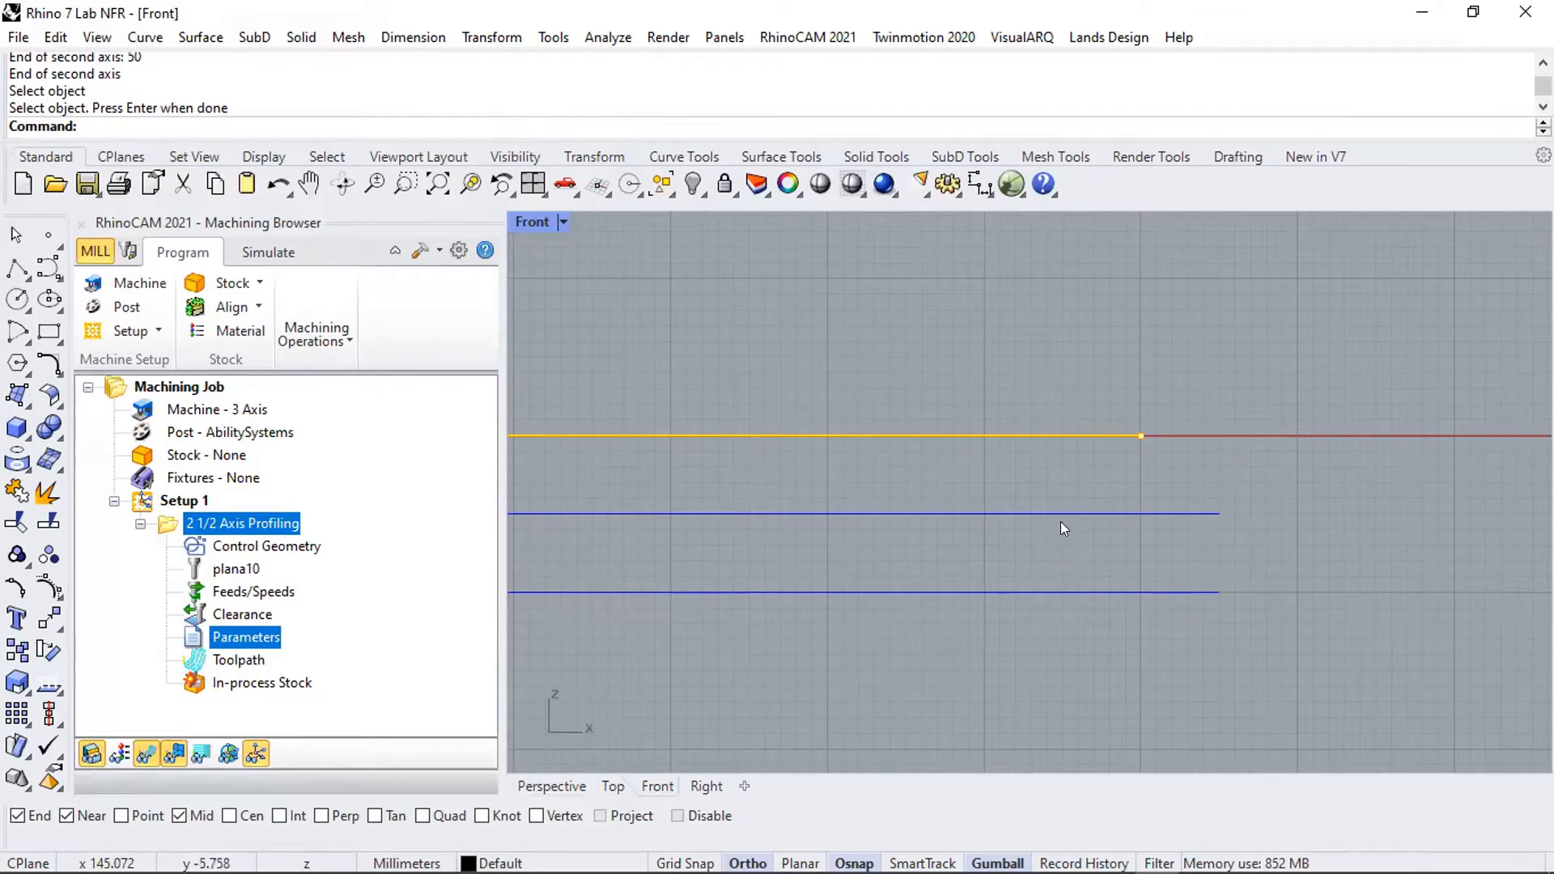
scroll(989, 511, "down", 5)
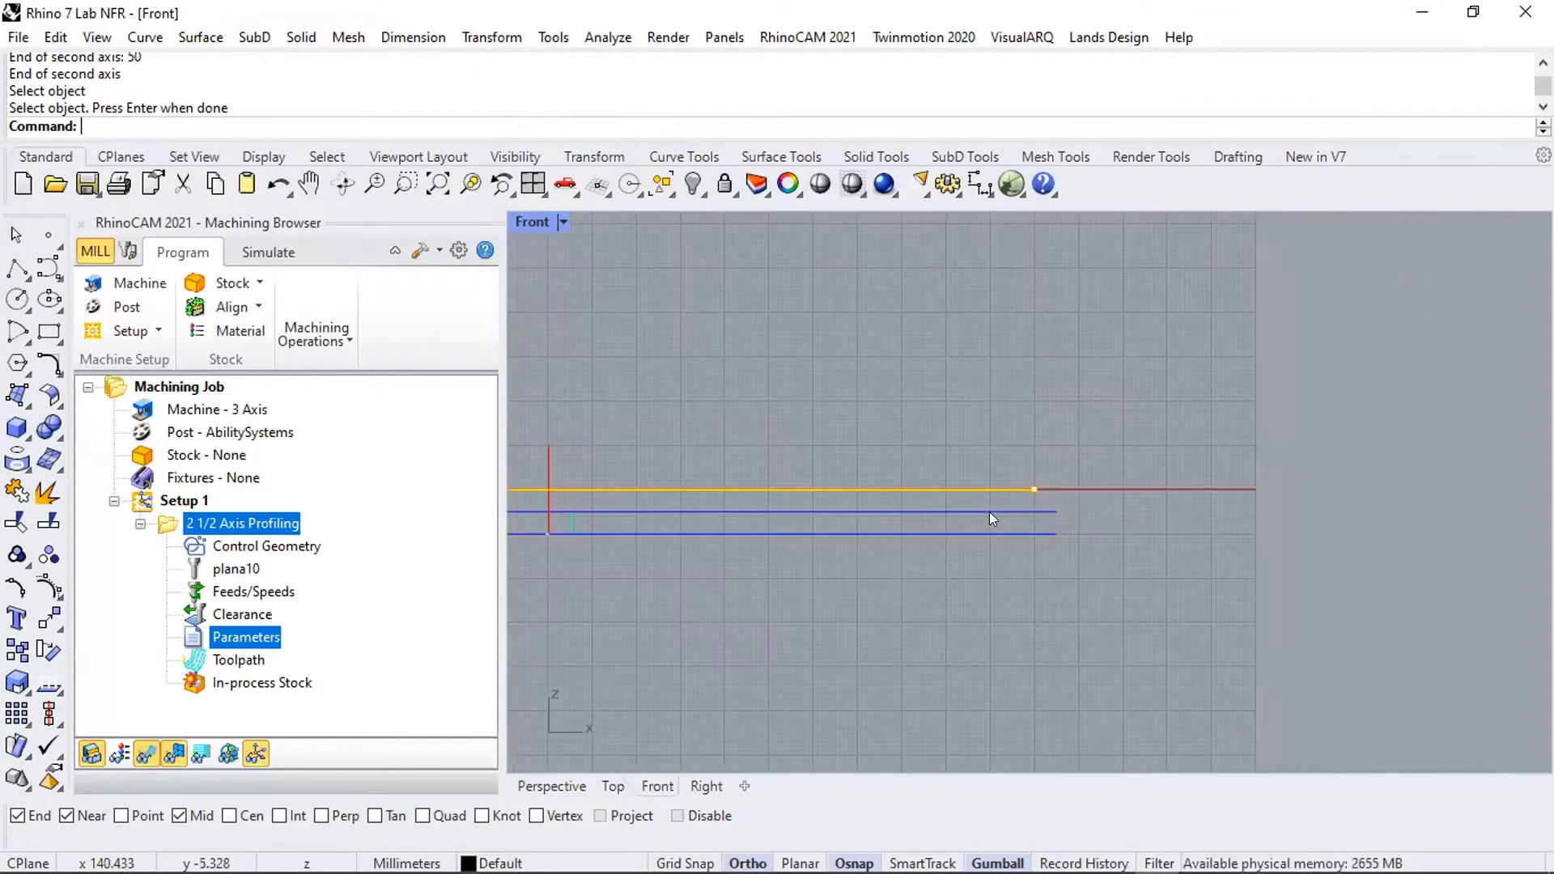
double_click(526, 223)
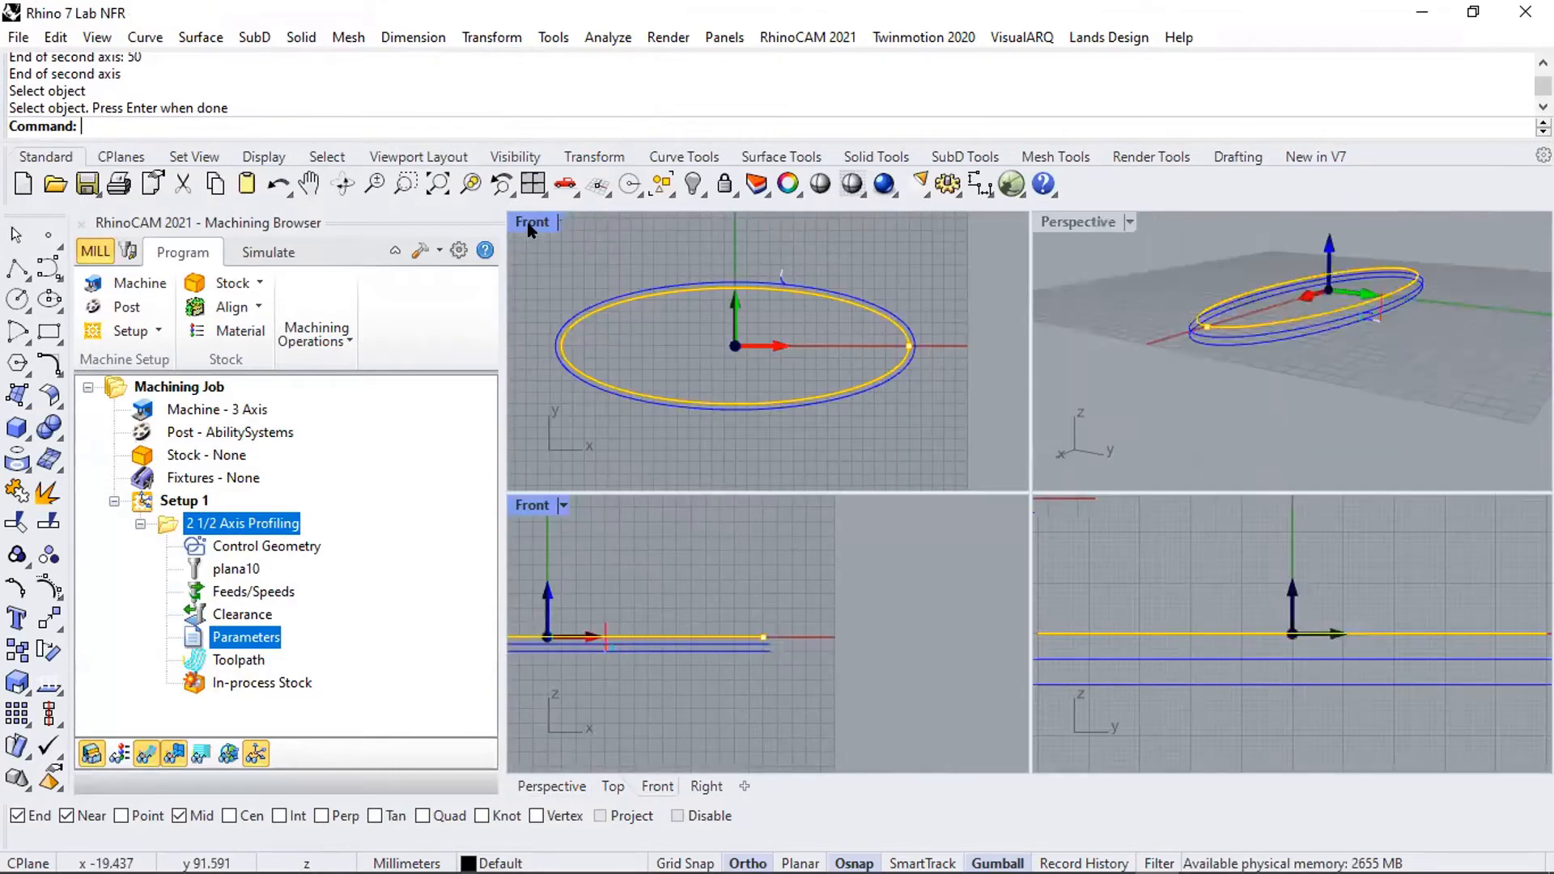
double_click(1056, 223)
scroll(1059, 442, "up", 8)
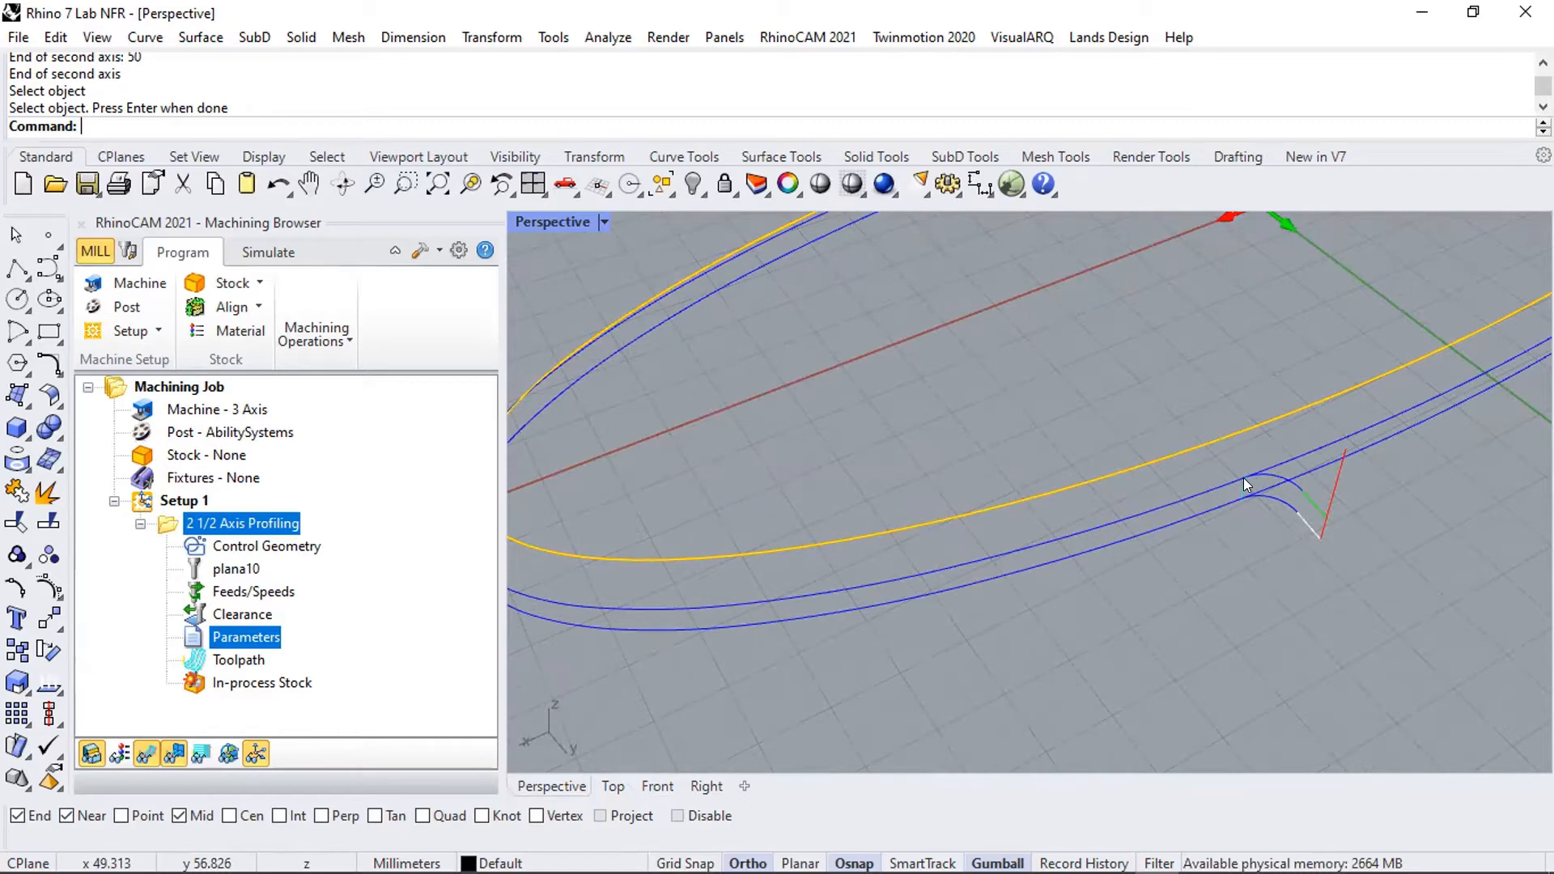
- Set both the entry and exit motions of the profiling operation to None and regenerate the toolpath
double_click(192, 642)
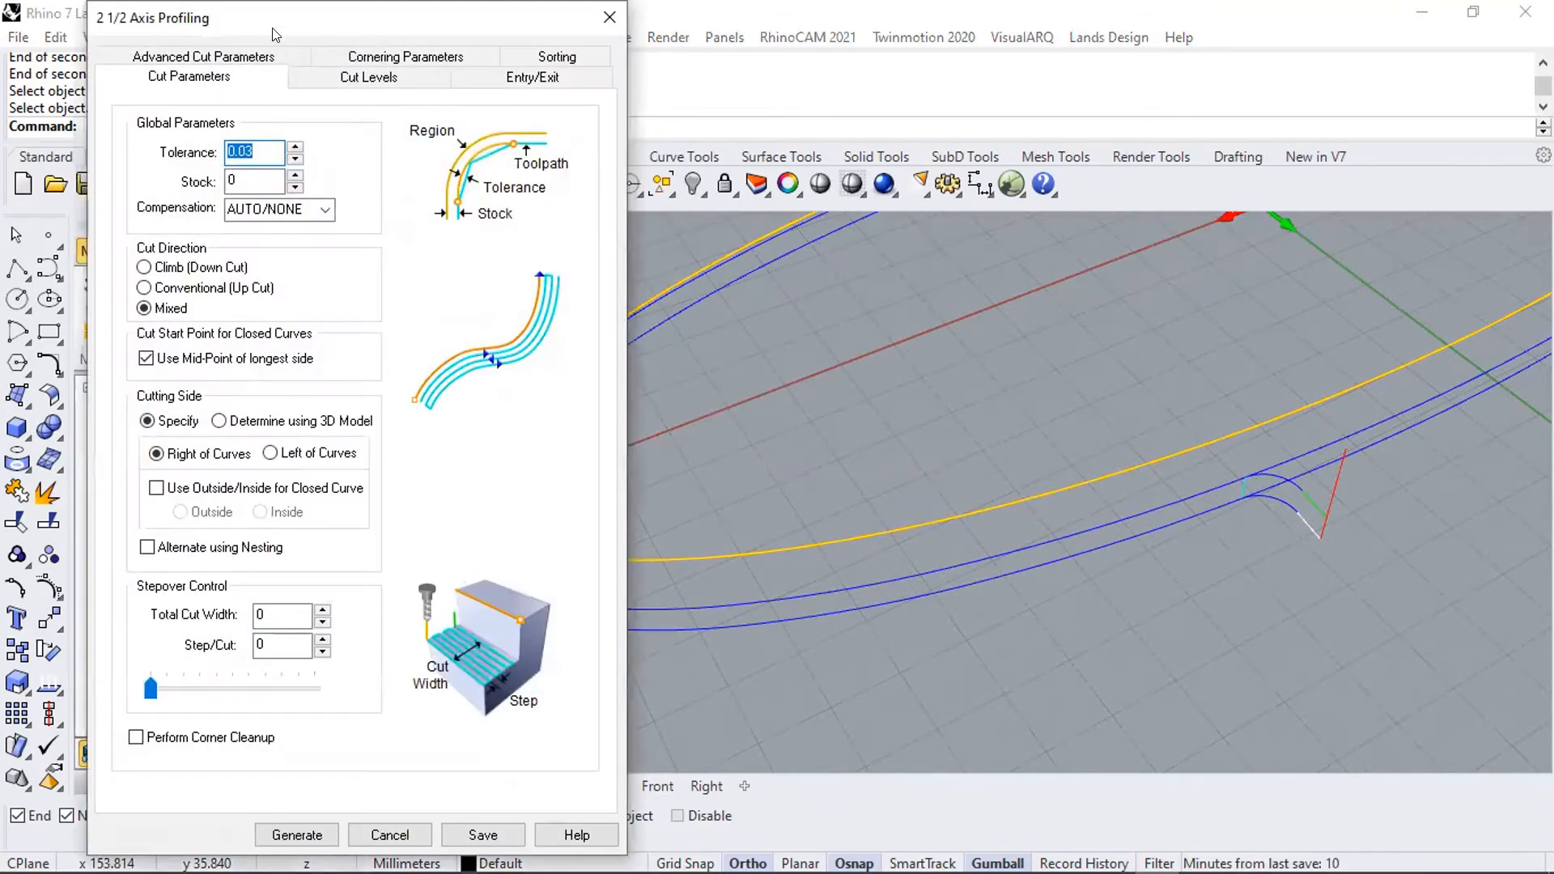
left_click(487, 80)
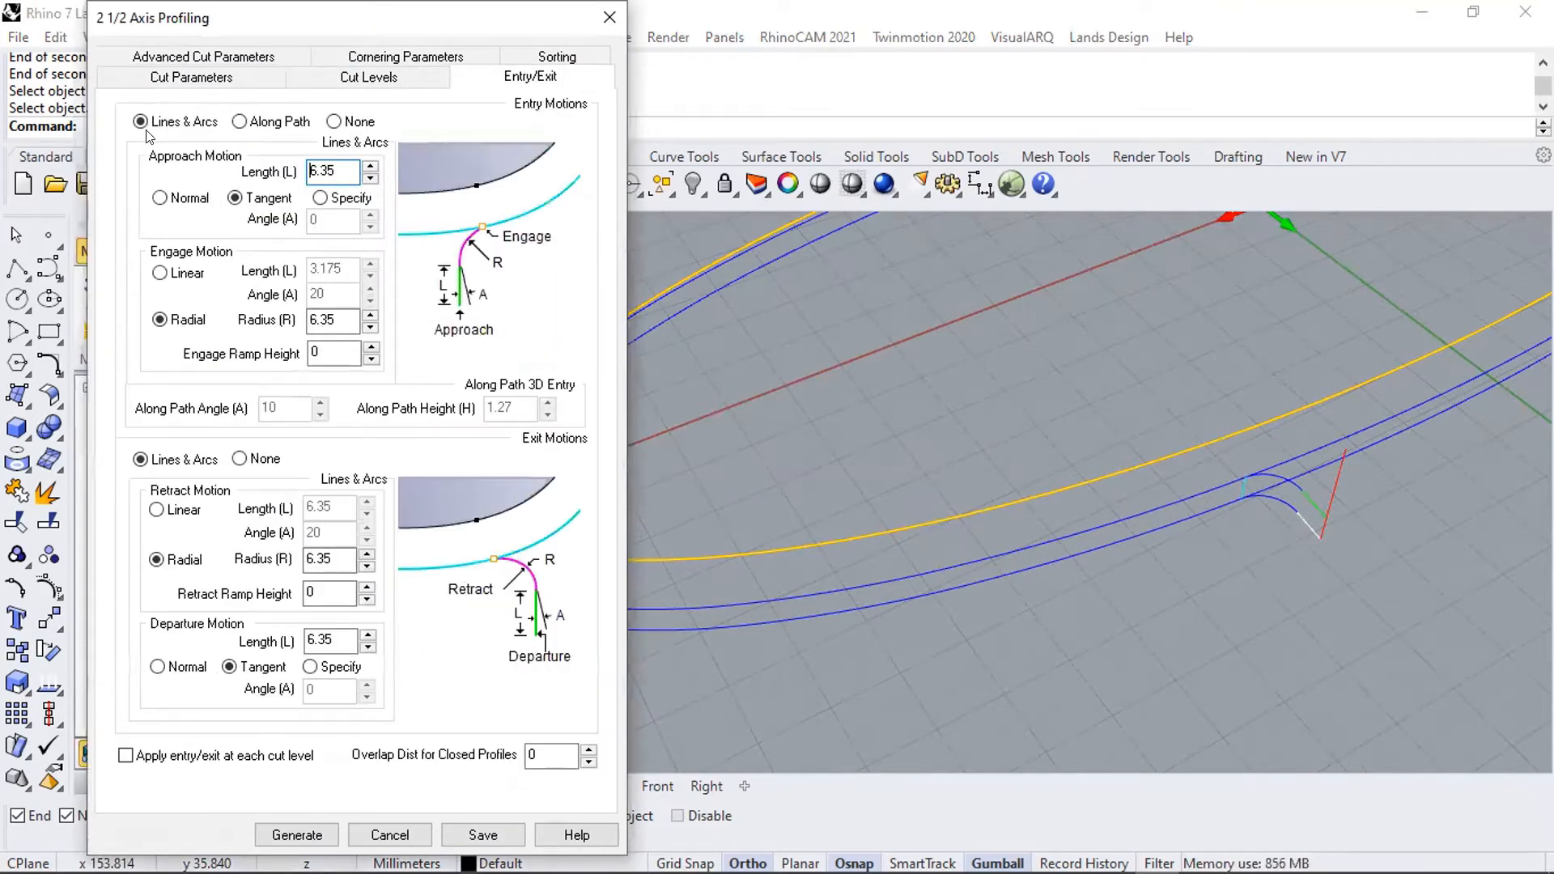
left_click(240, 121)
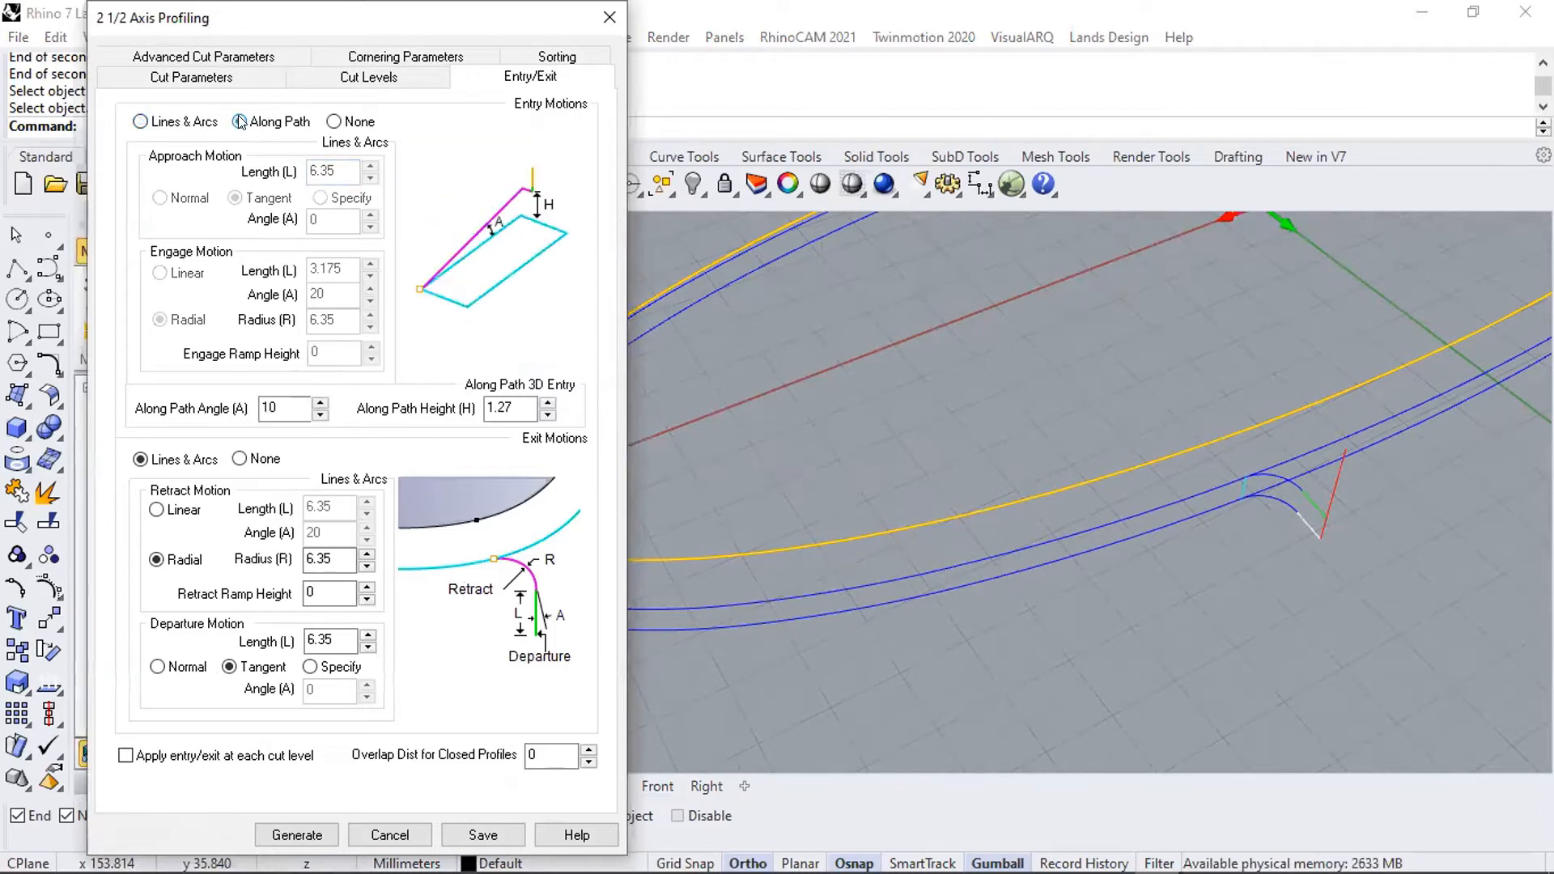
left_click(332, 123)
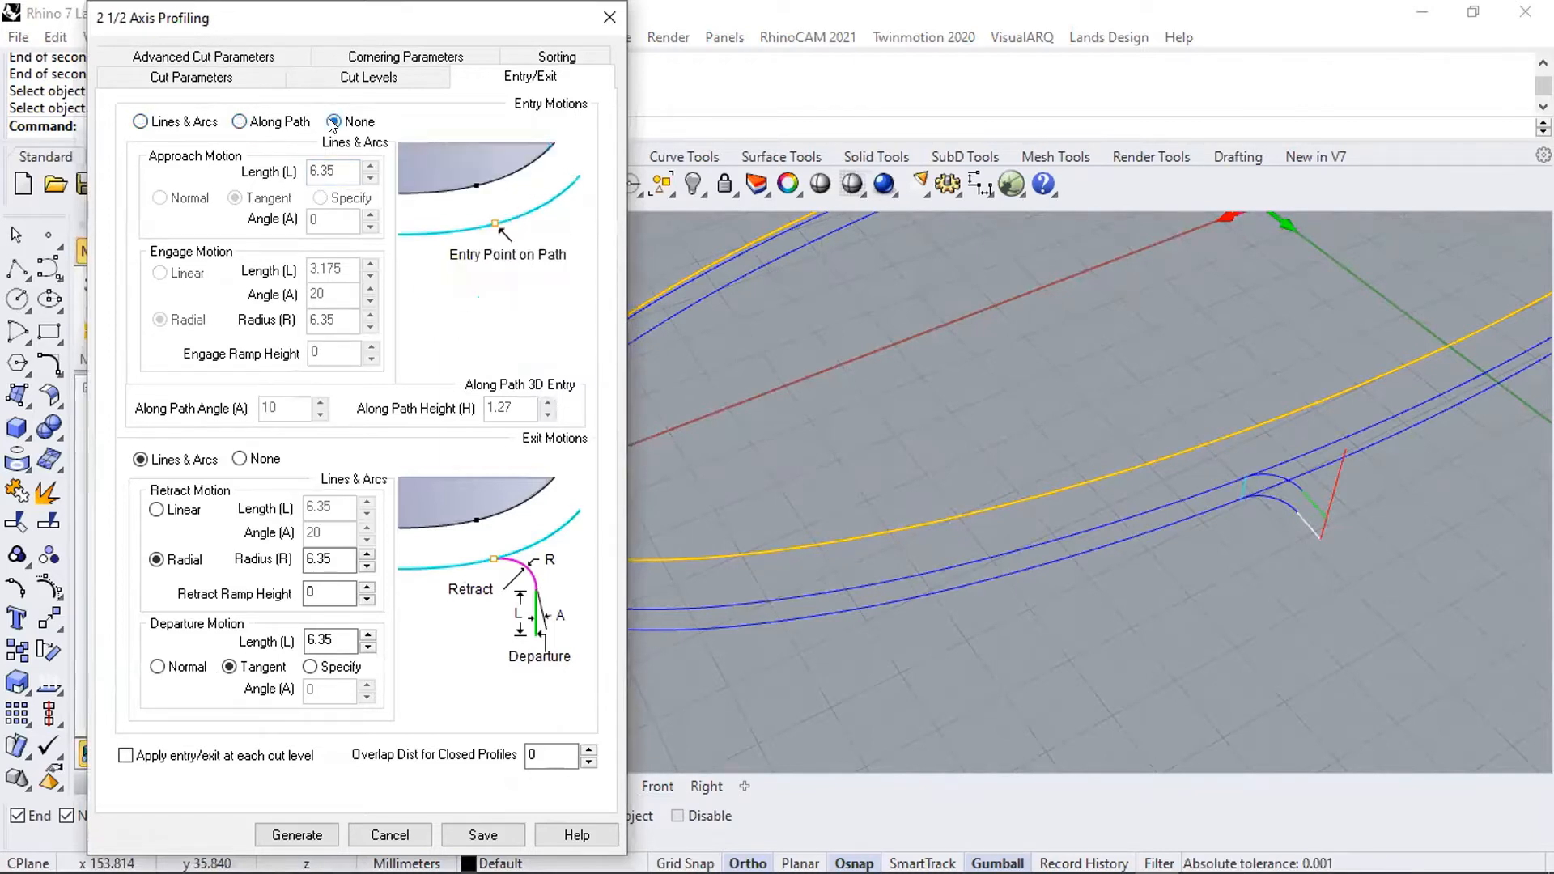
left_click(239, 459)
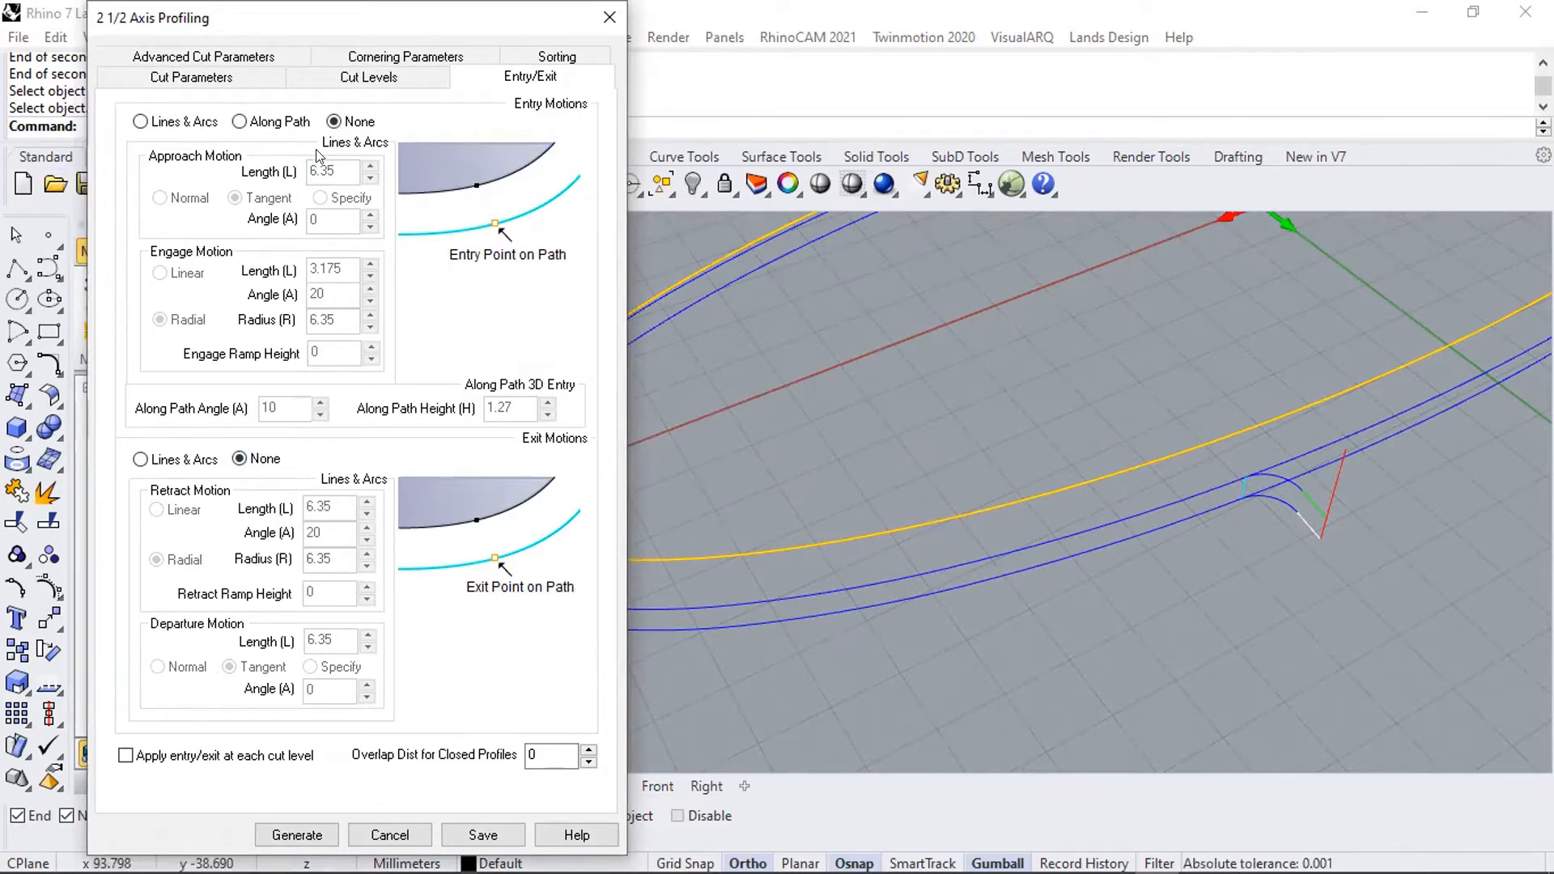
left_click(296, 835)
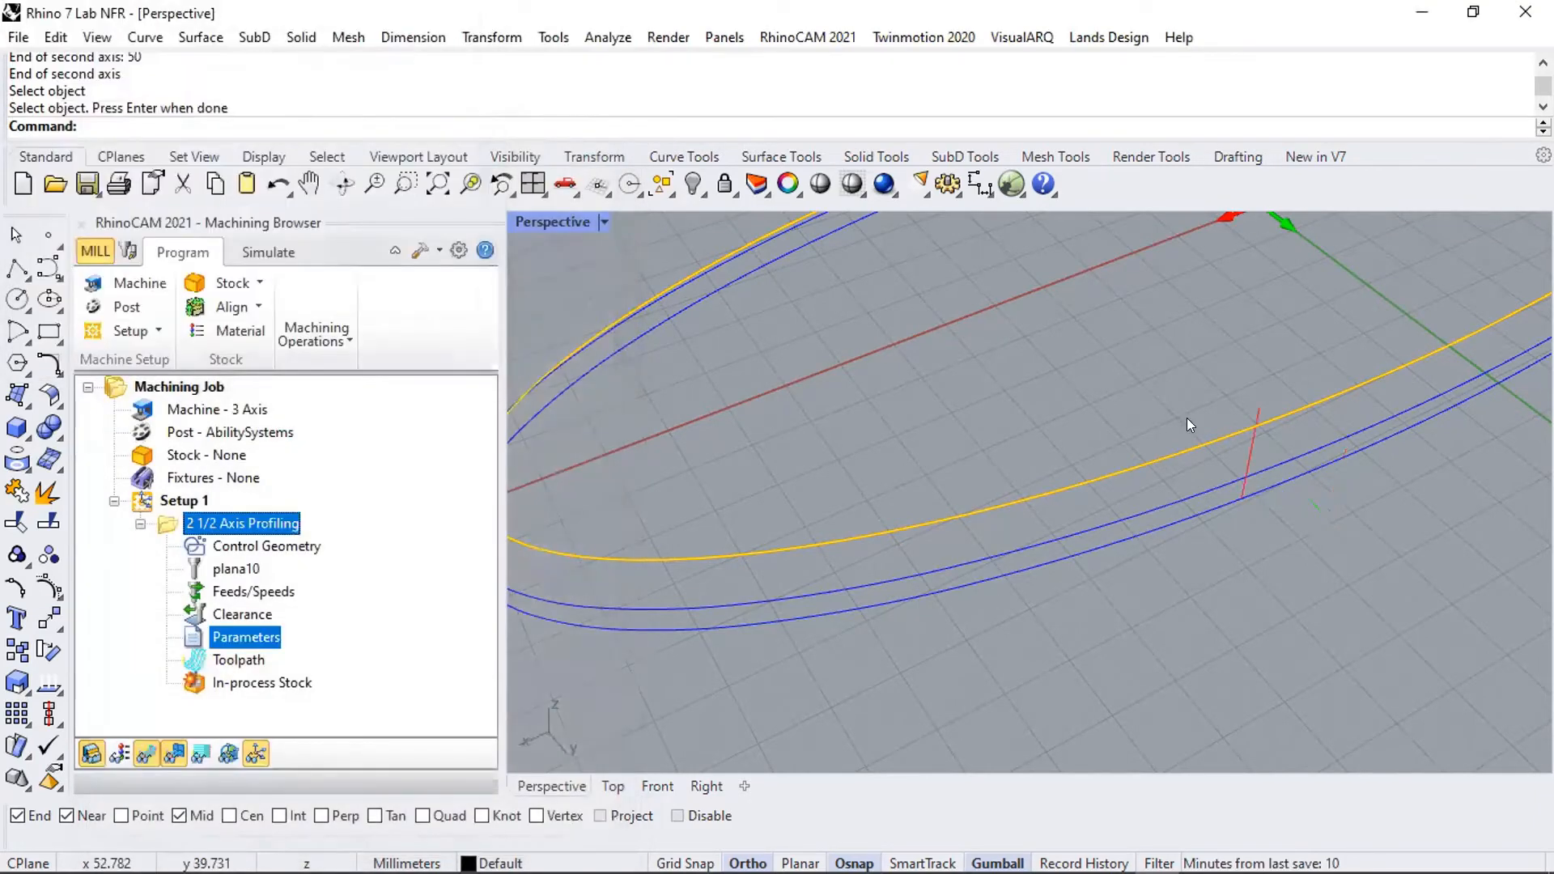
- Add two triangular bridges, 2 mm high and 4 mm long, to the profiling operation and regenerate the toolpath
right_click_drag(912, 386, 958, 358)
right_click_drag(965, 464, 1041, 559)
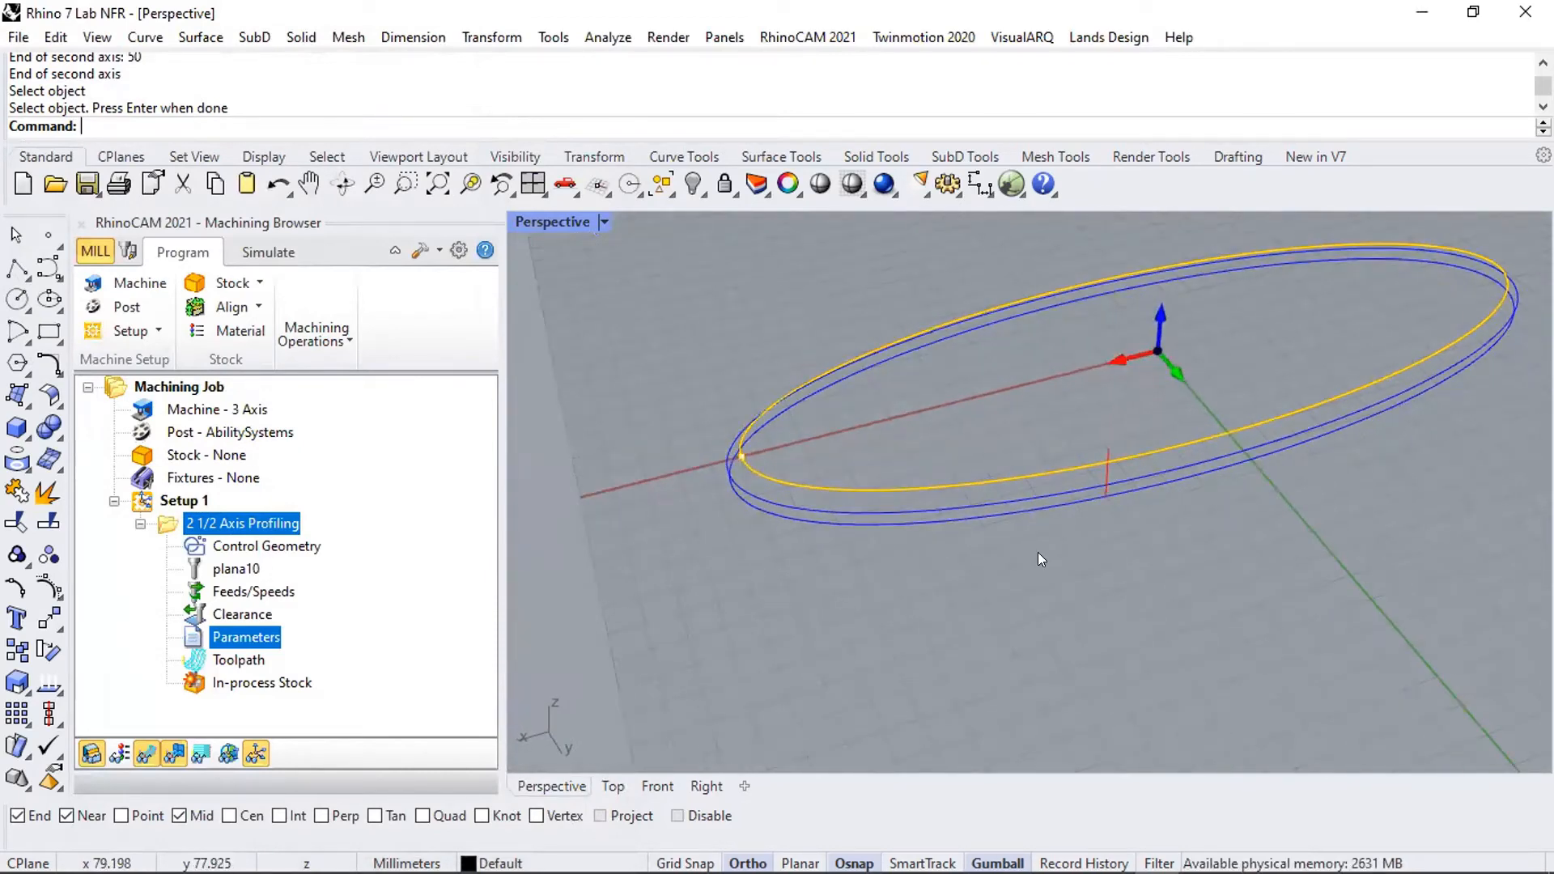
right_click_drag(1023, 473, 933, 531)
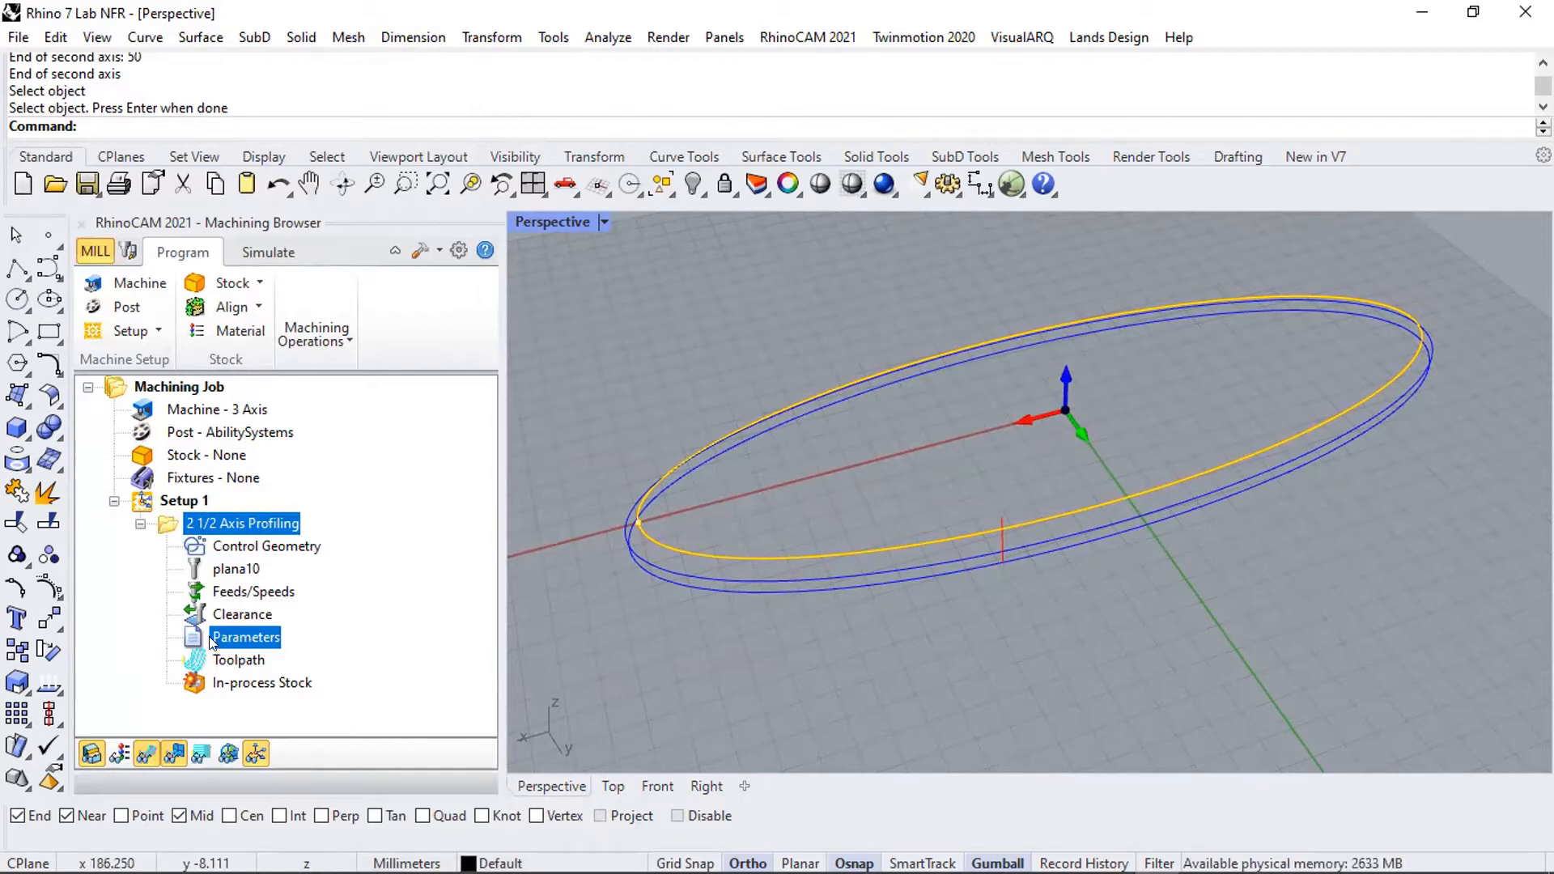
double_click(243, 637)
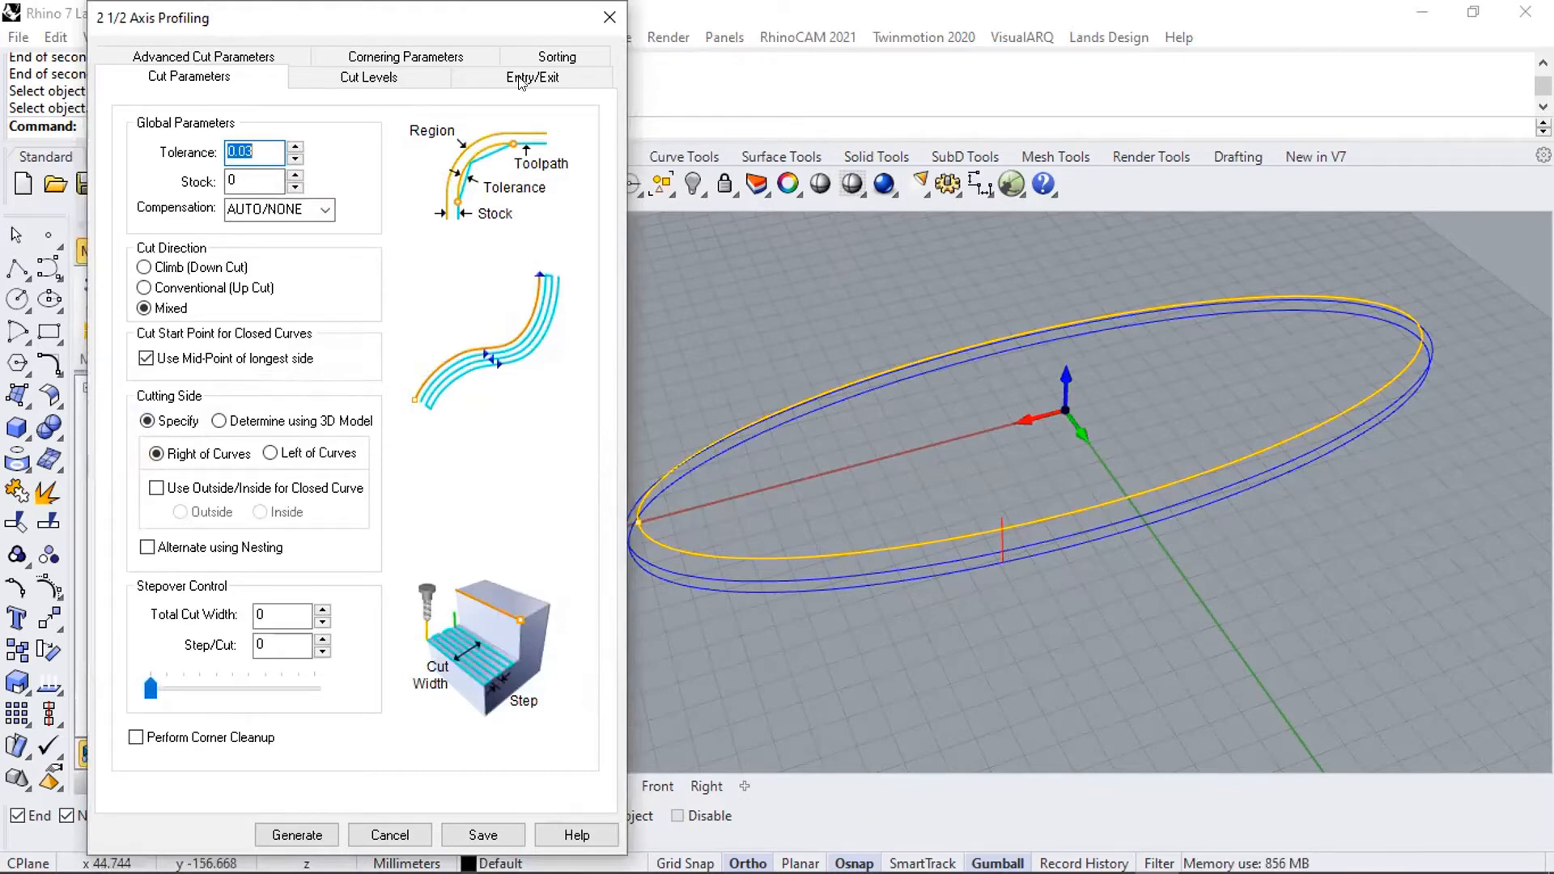
left_click(228, 53)
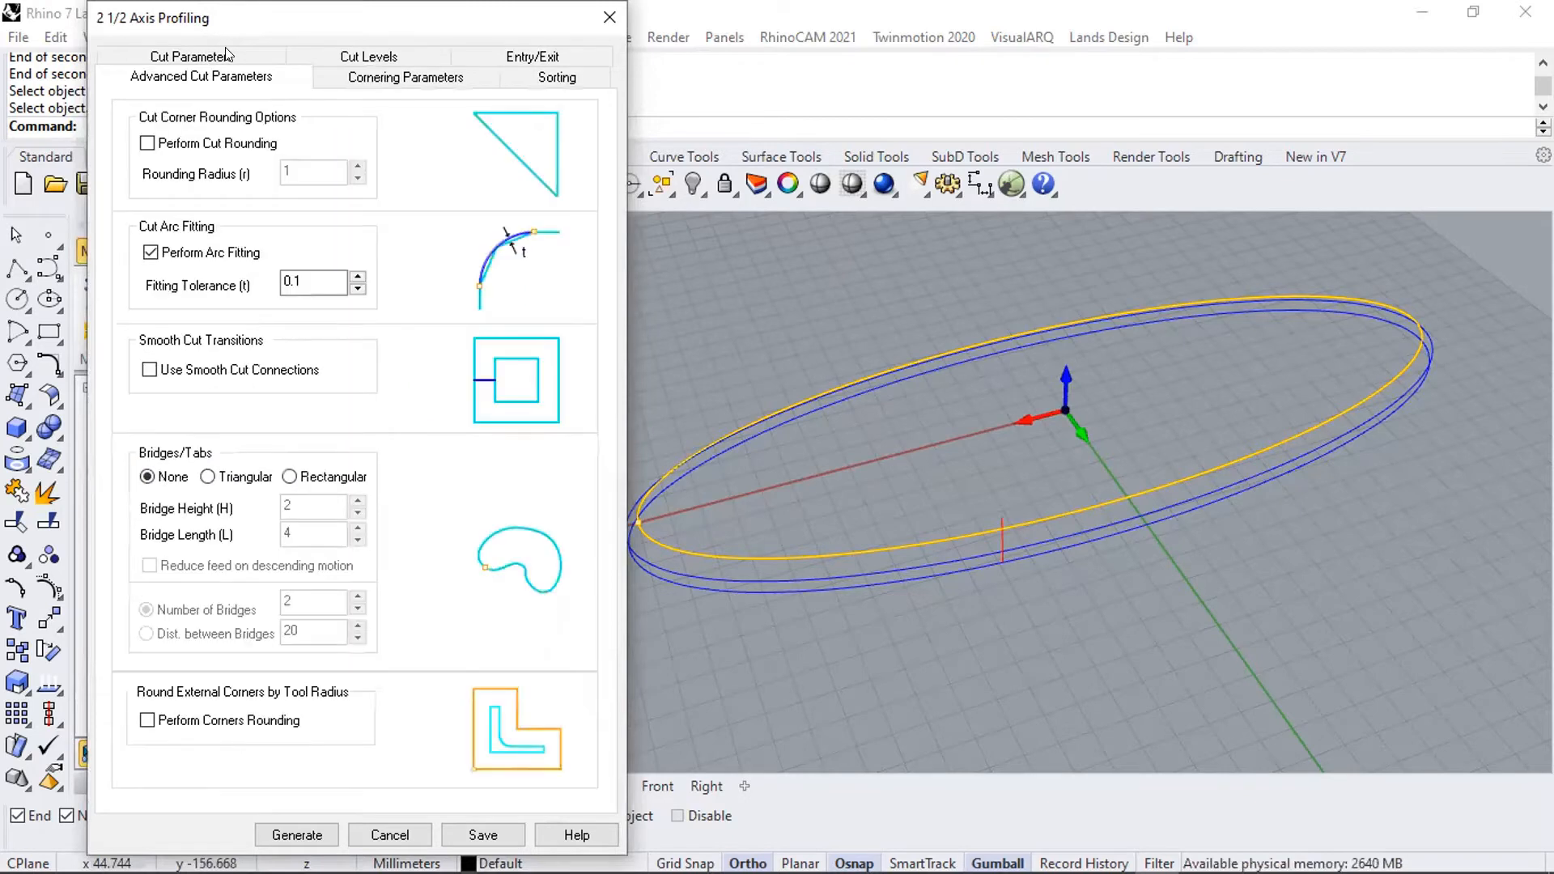
left_click(206, 477)
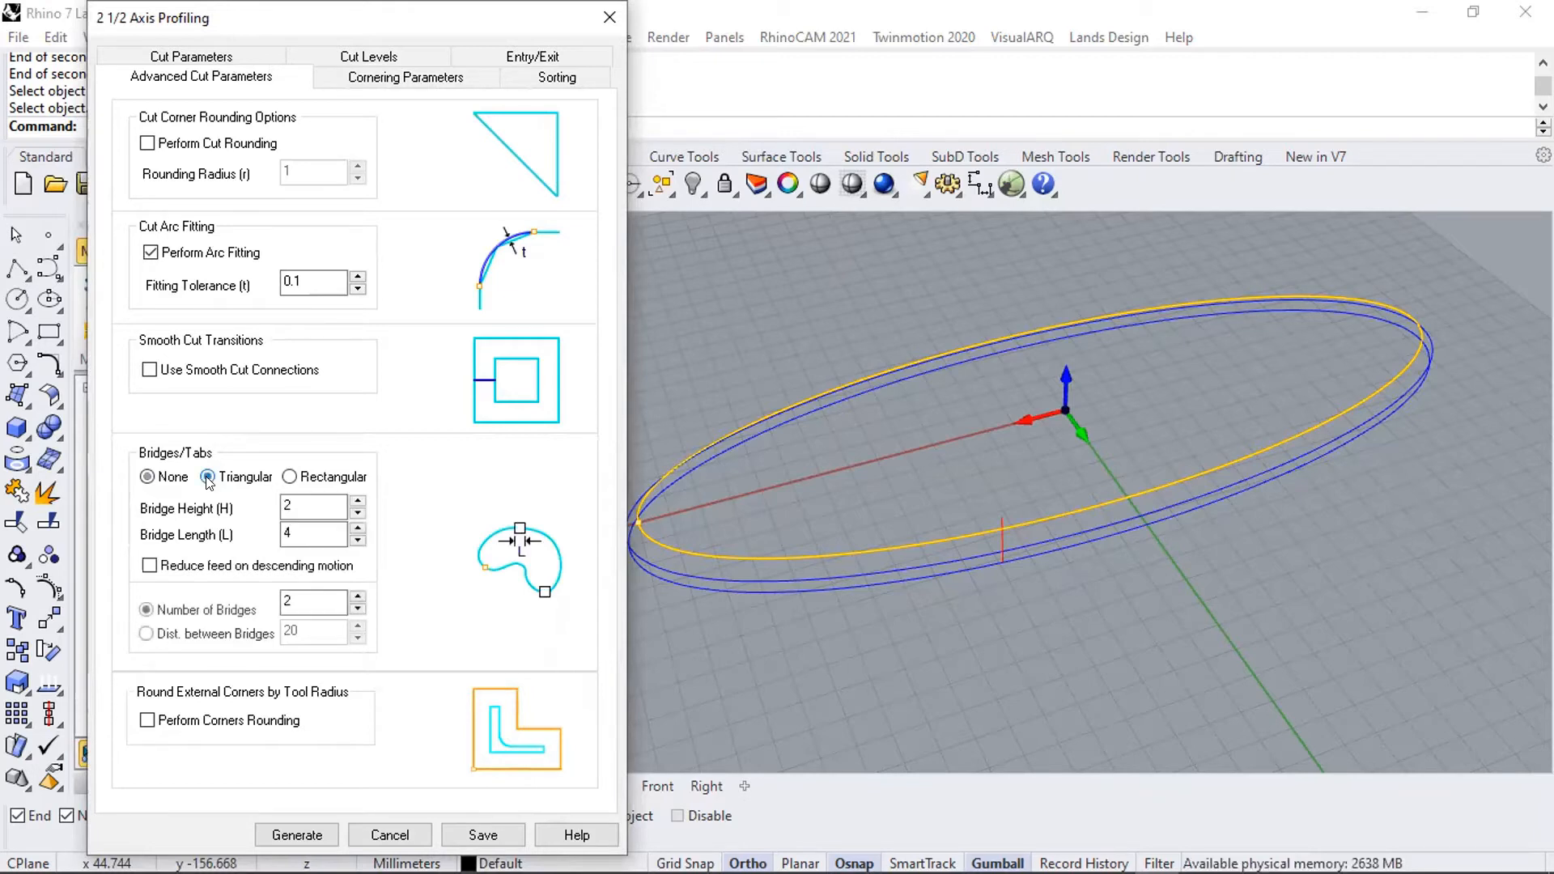
left_click(288, 477)
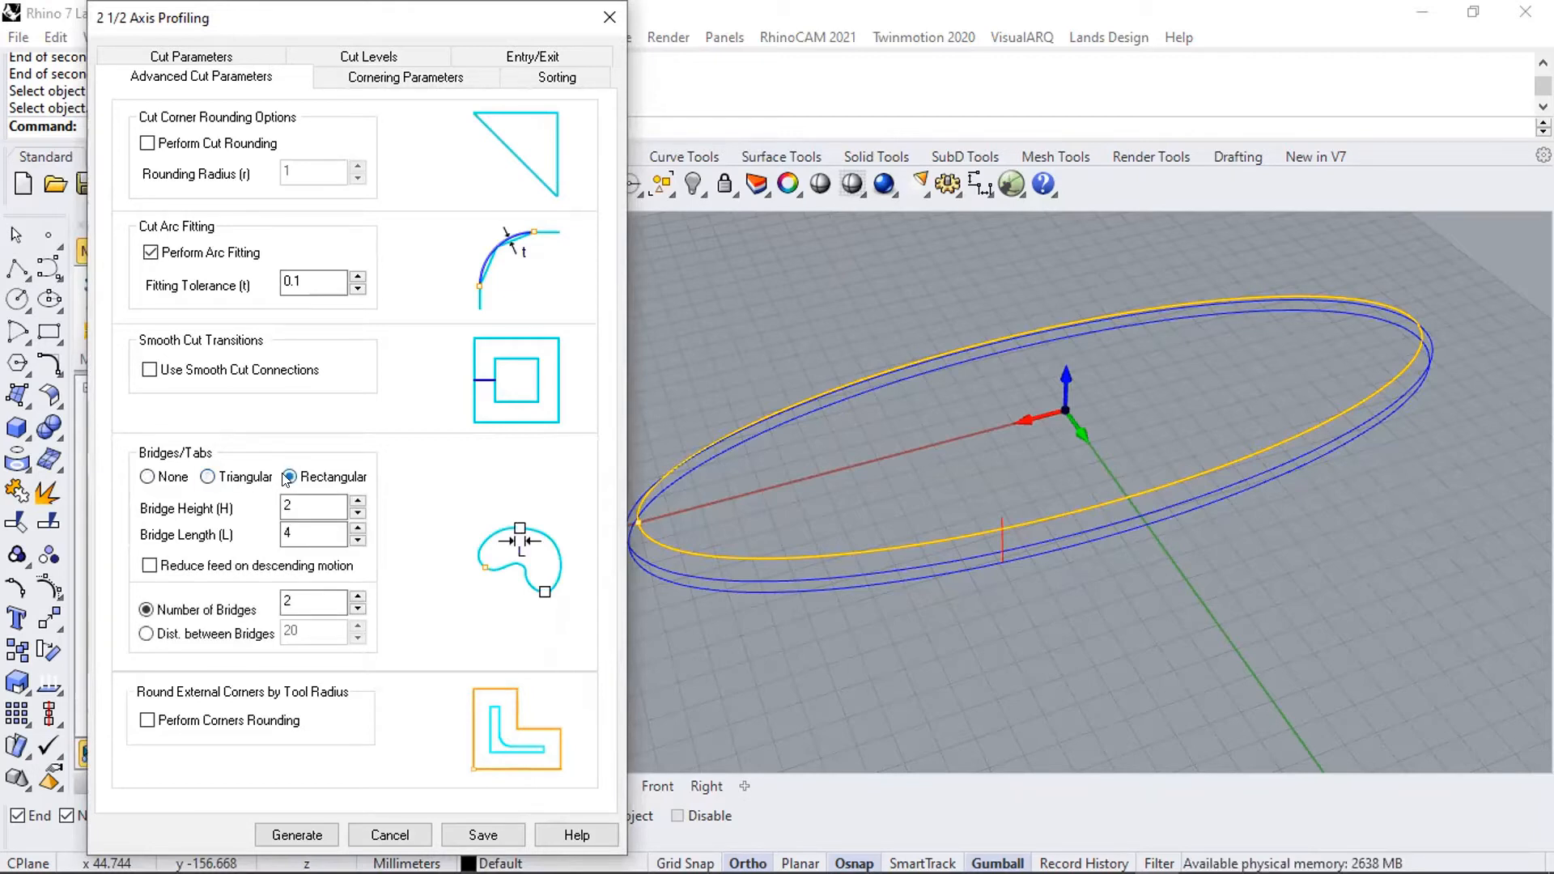
double_click(307, 601)
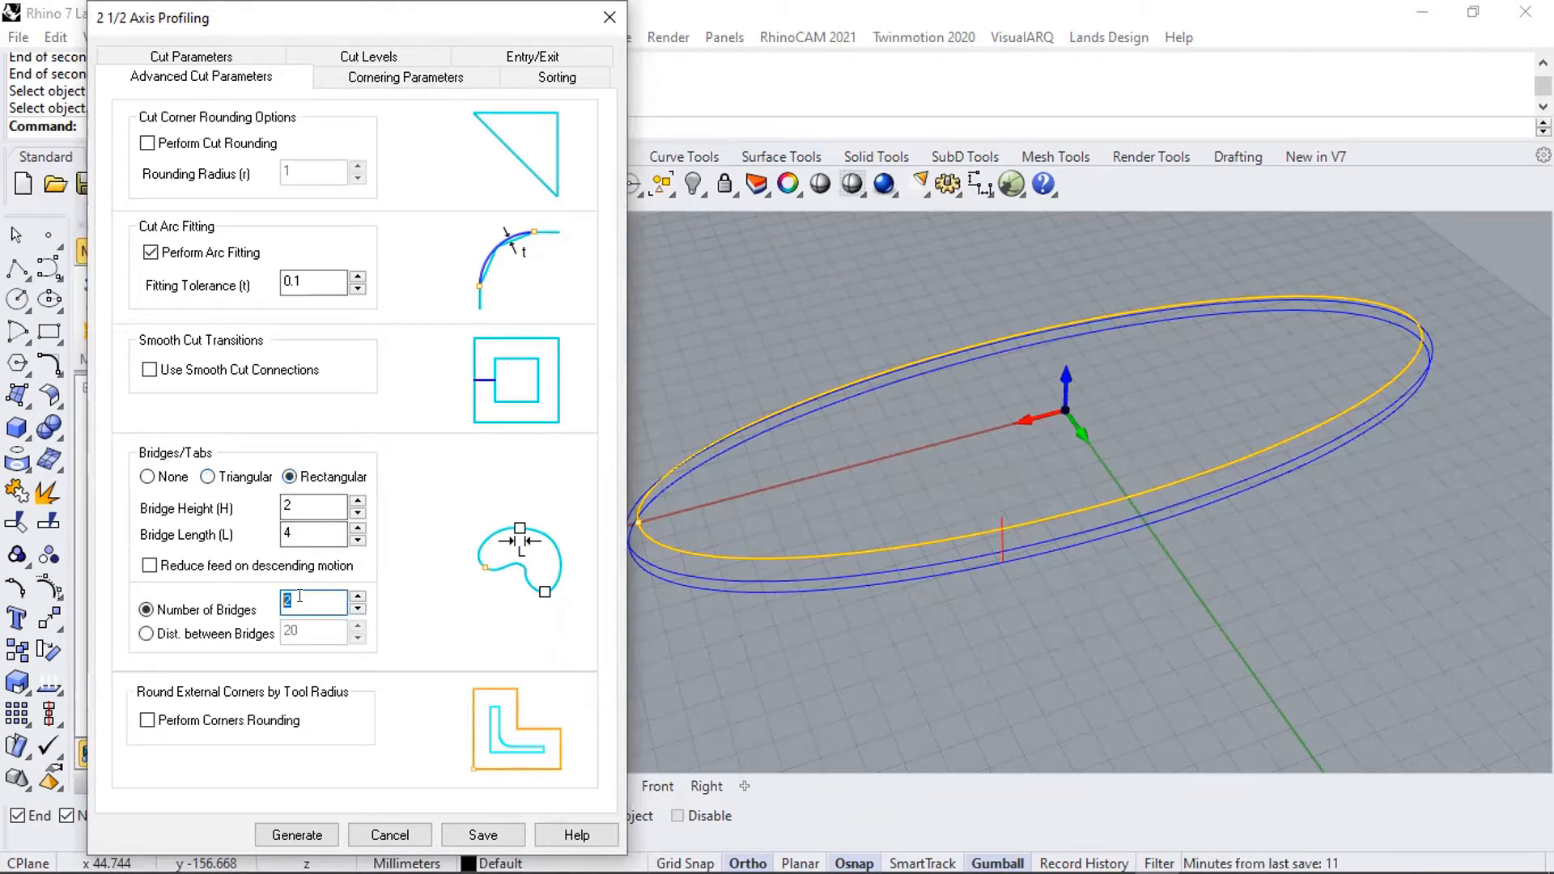
left_click(208, 476)
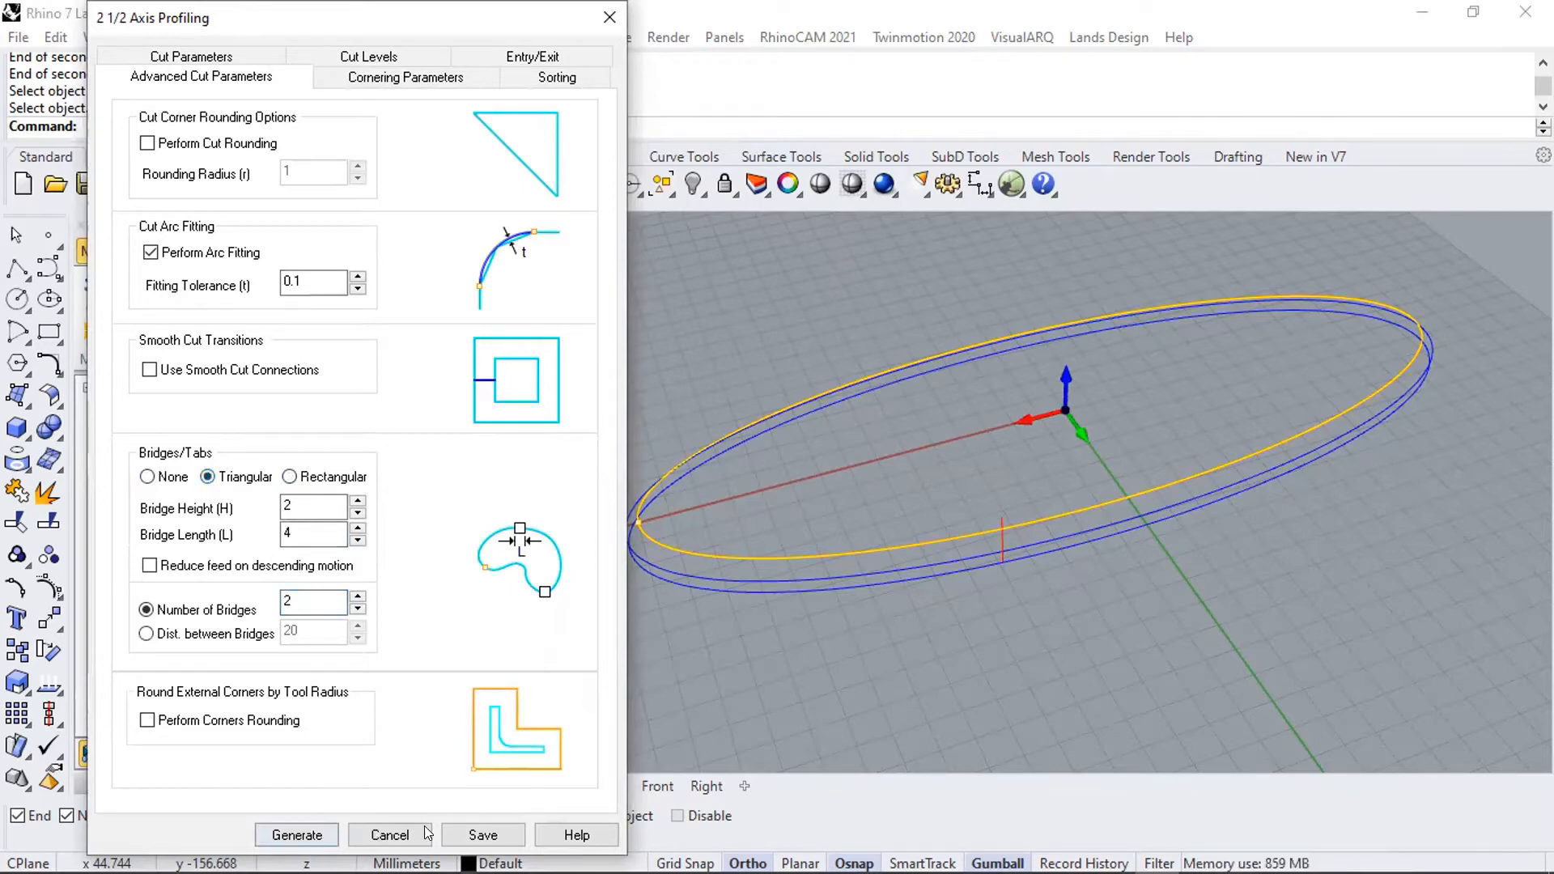
left_click(297, 835)
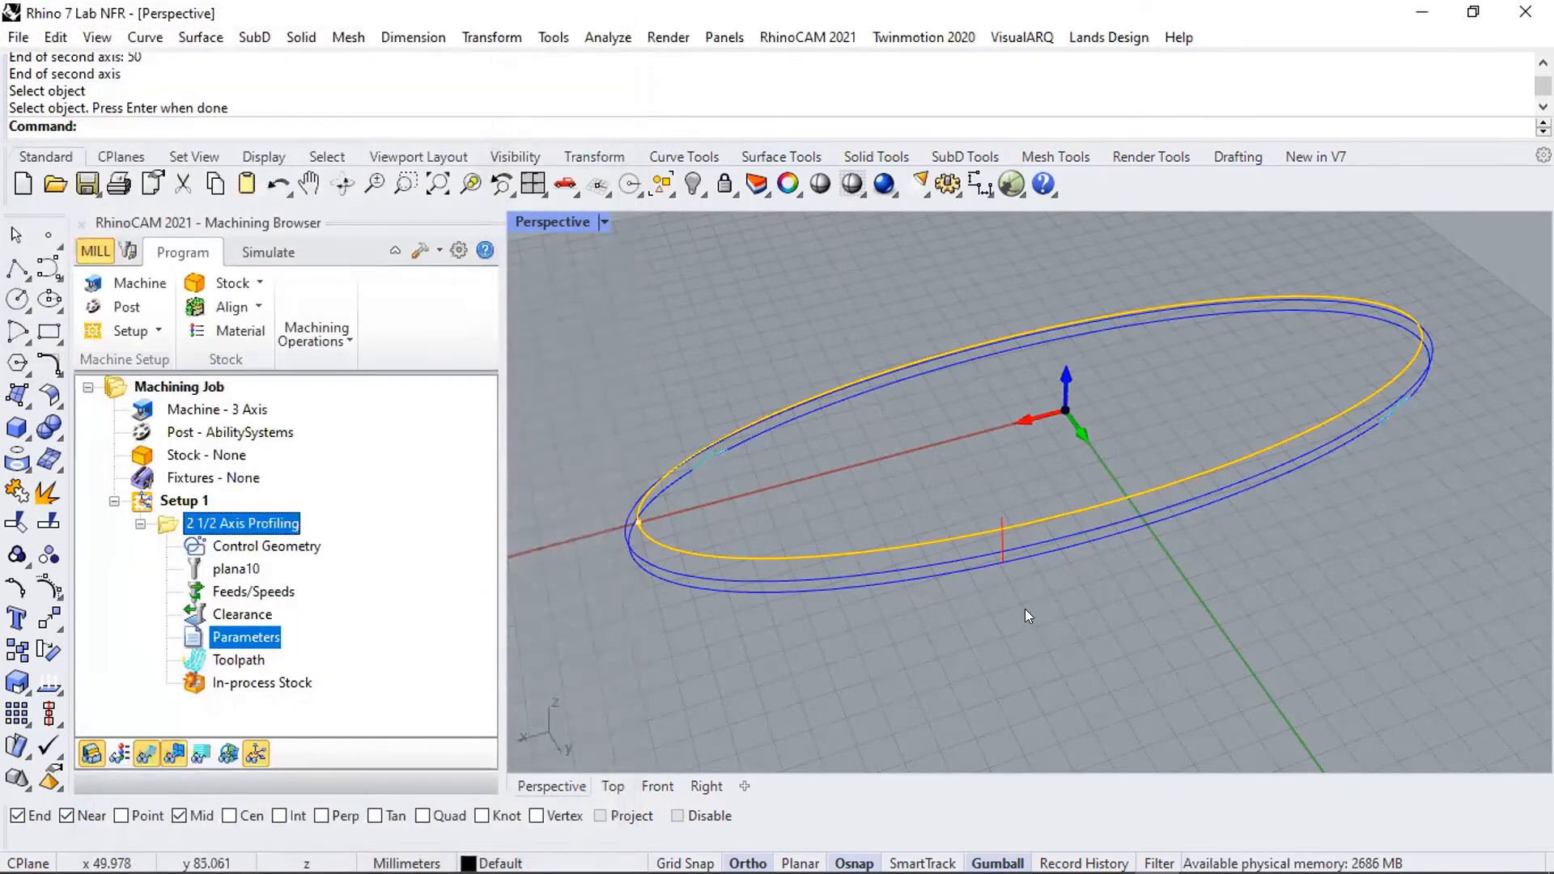
- Examine the triangular bridges on the lowest pass of the toolpath in the Perspective viewport
right_click_drag(1334, 423, 1429, 513)
scroll(1132, 584, "up", 5)
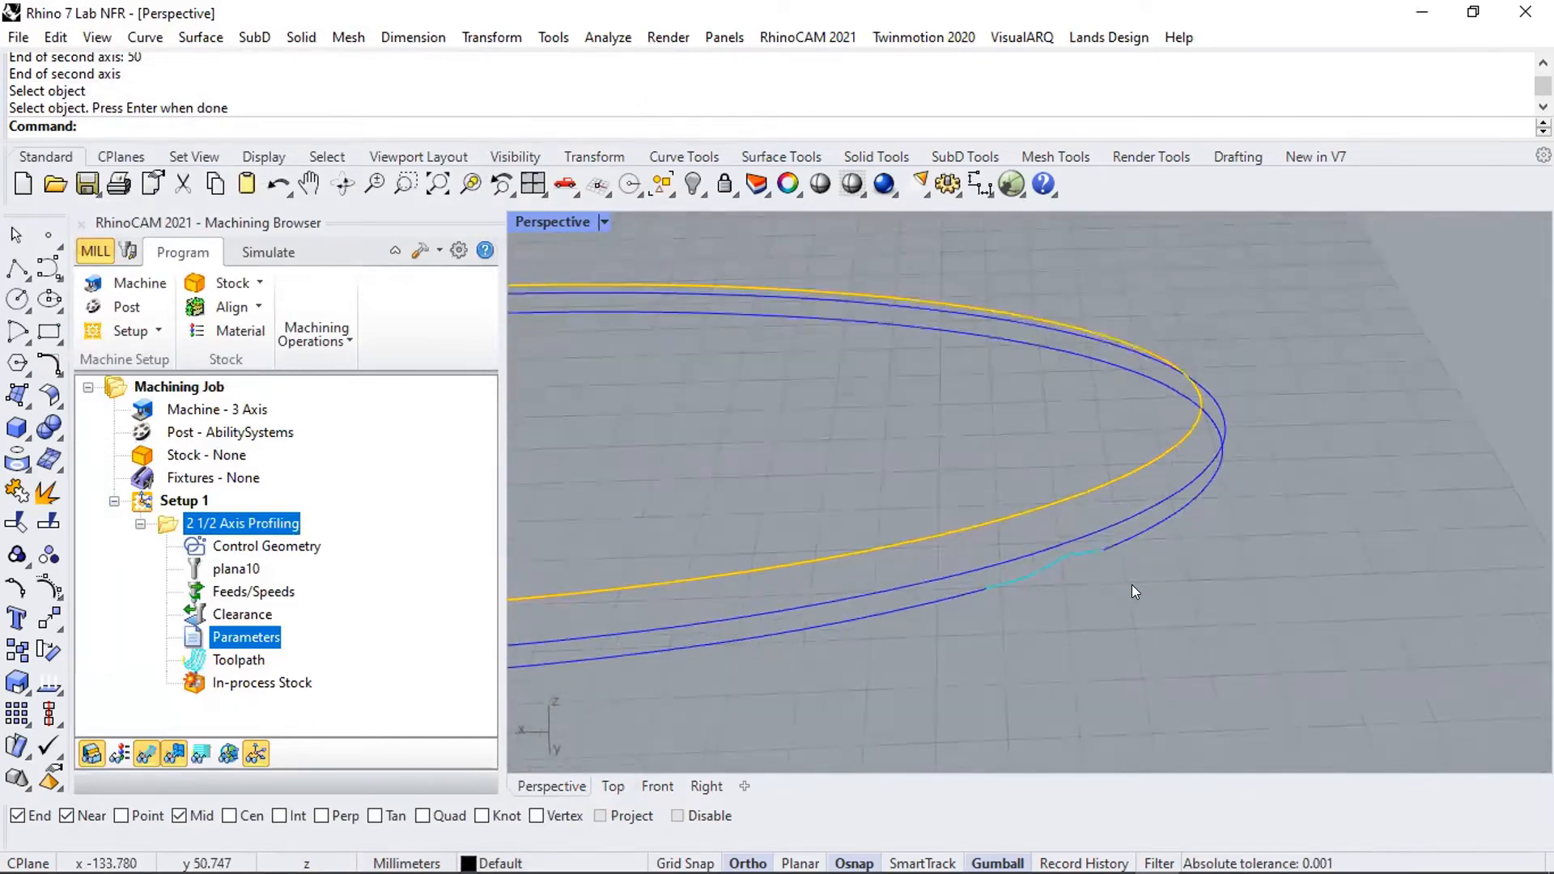
right_click_drag(1090, 567, 951, 571)
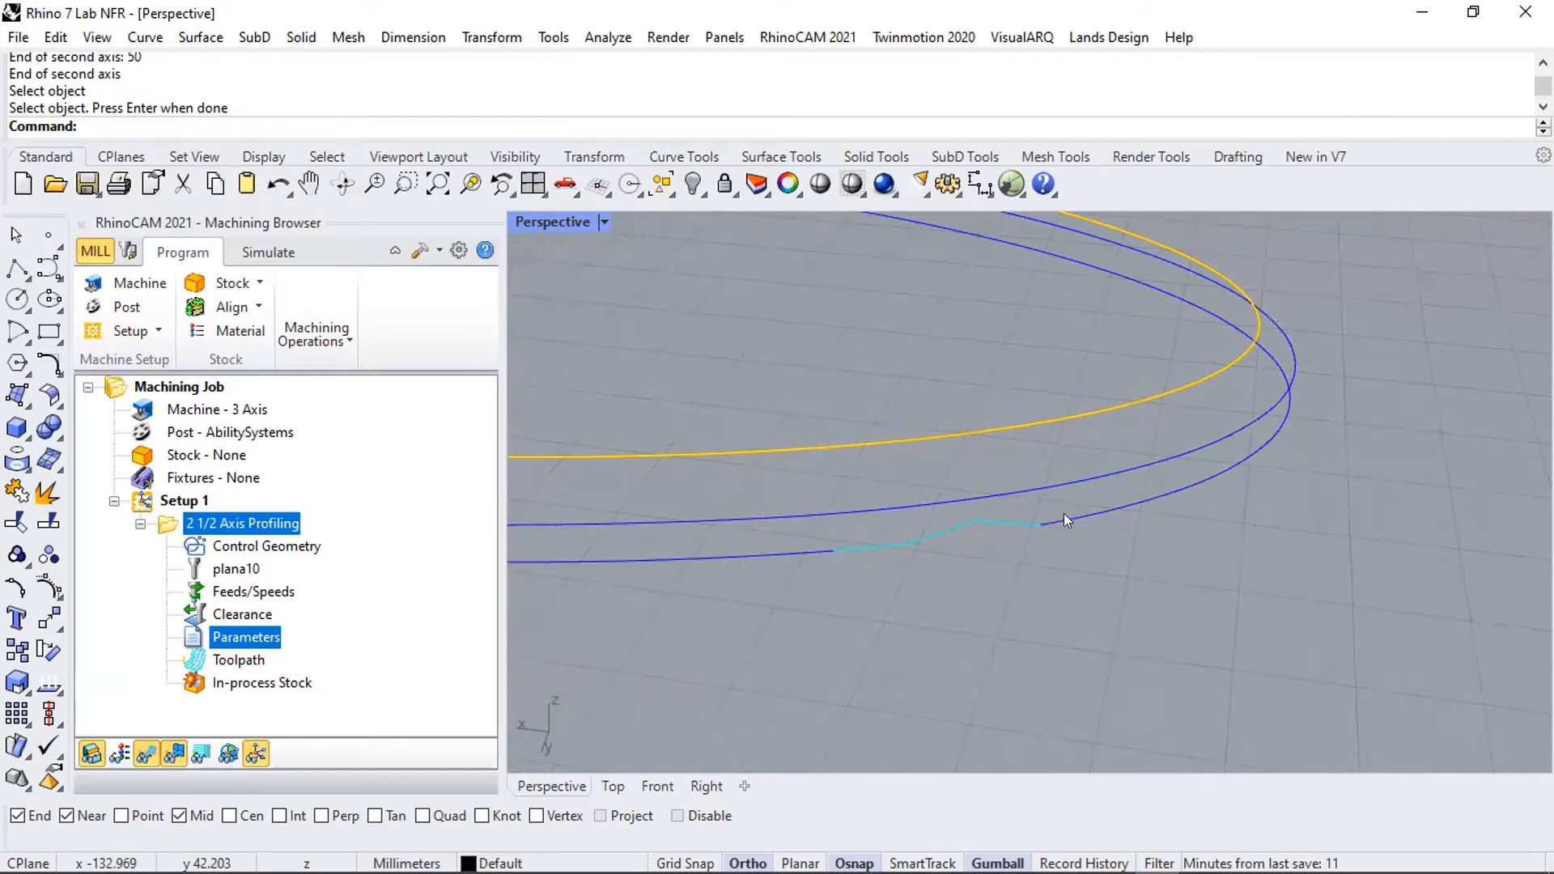
right_click_drag(1056, 539, 984, 478)
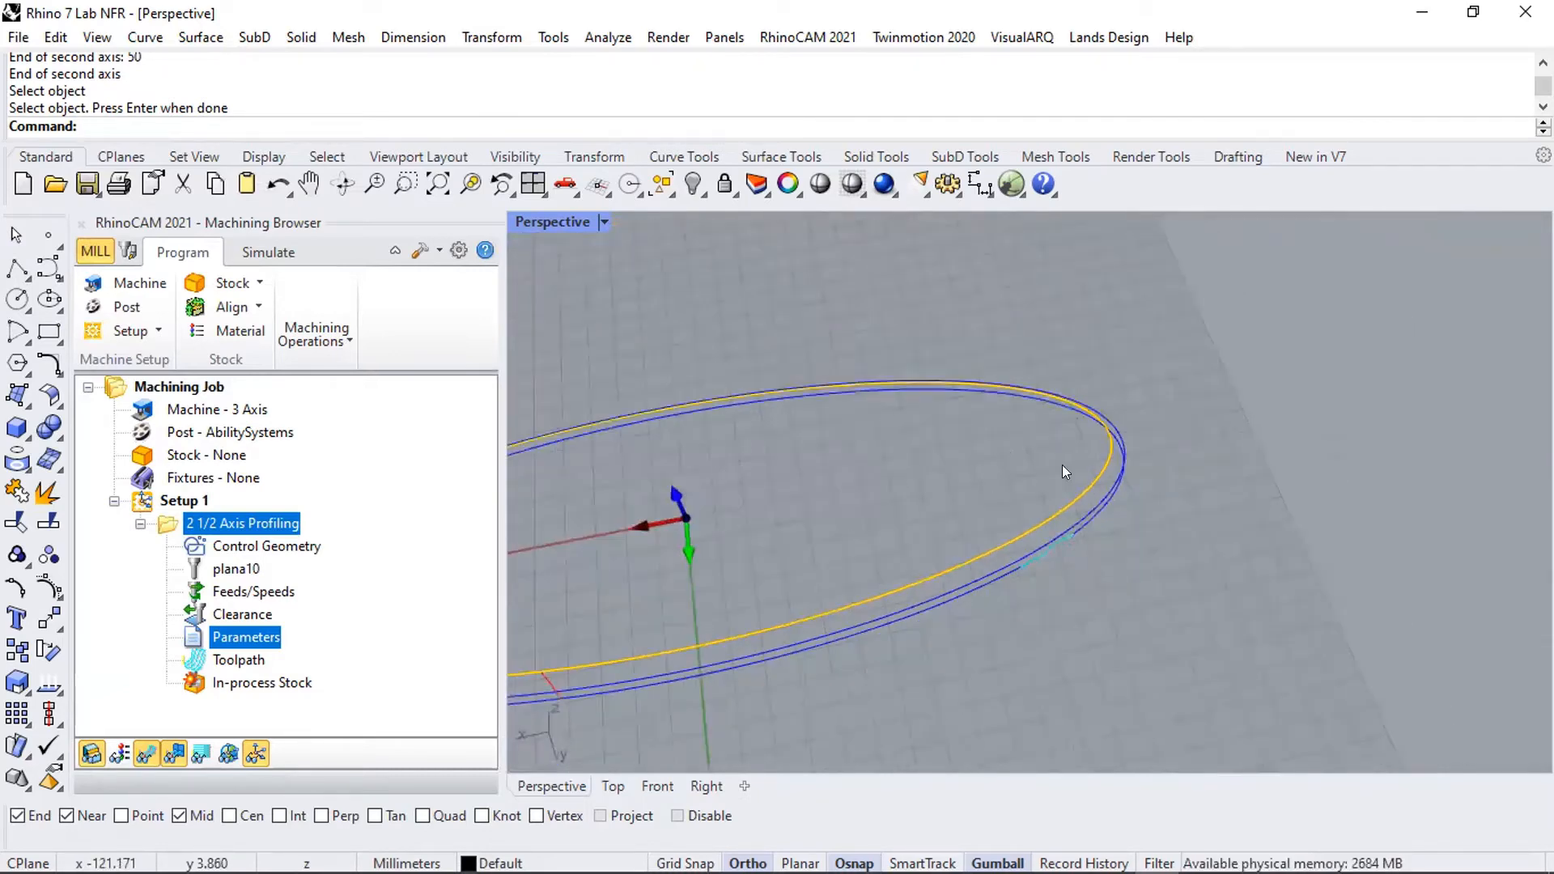
scroll(1169, 566, "down", 6)
scroll(1169, 567, "up", 6)
scroll(1205, 518, "down", 5)
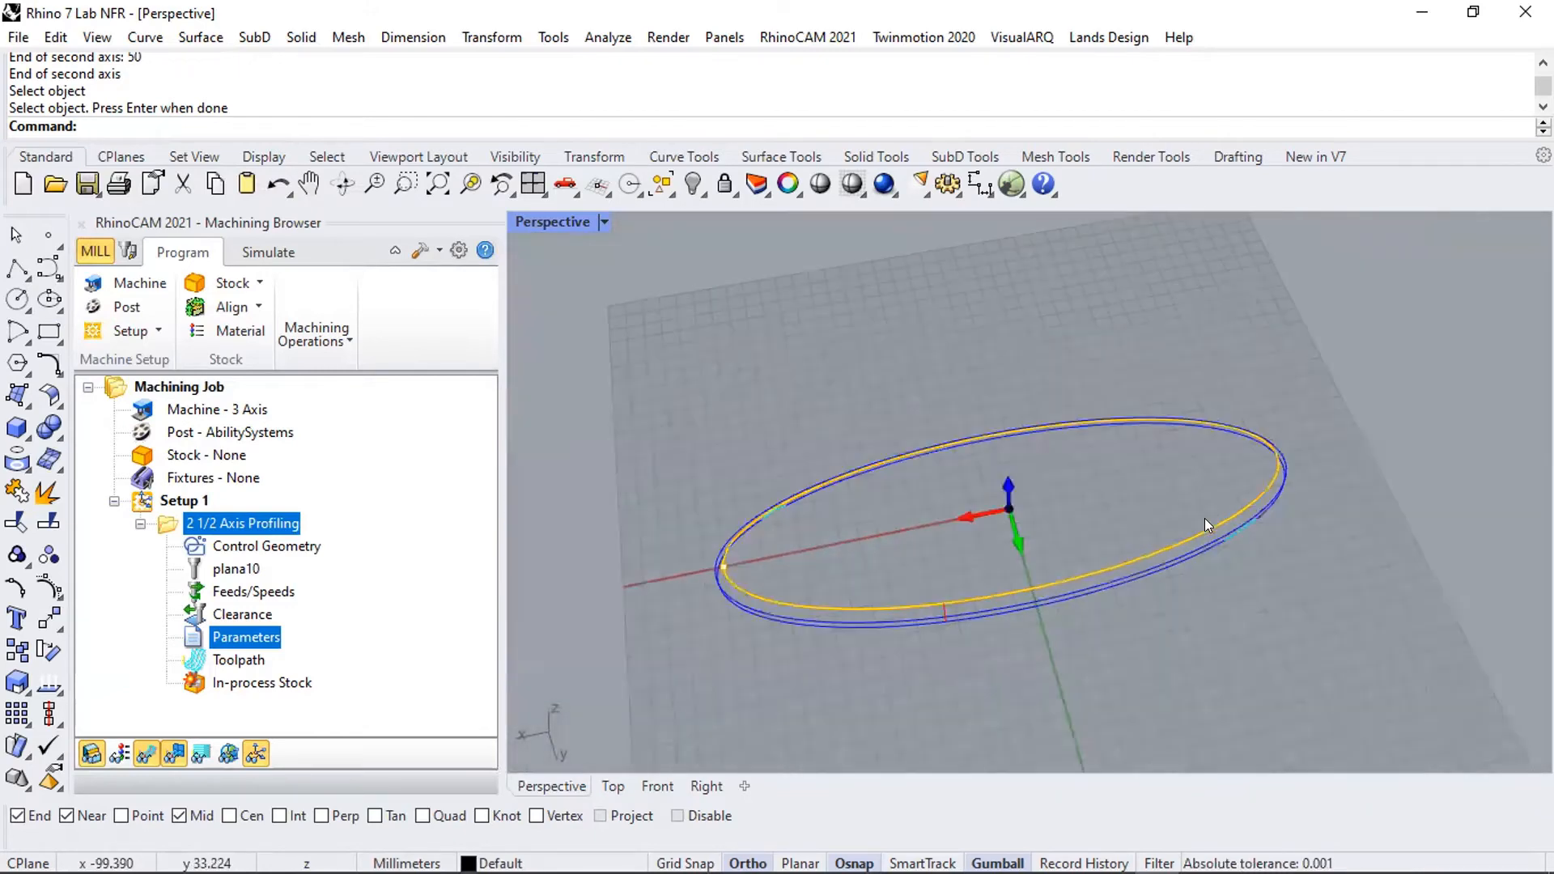
- Scale the ellipse in 2D from the origin (0) by a factor of .5 in the Top viewport
double_click(534, 220)
left_click(520, 223)
double_click(519, 223)
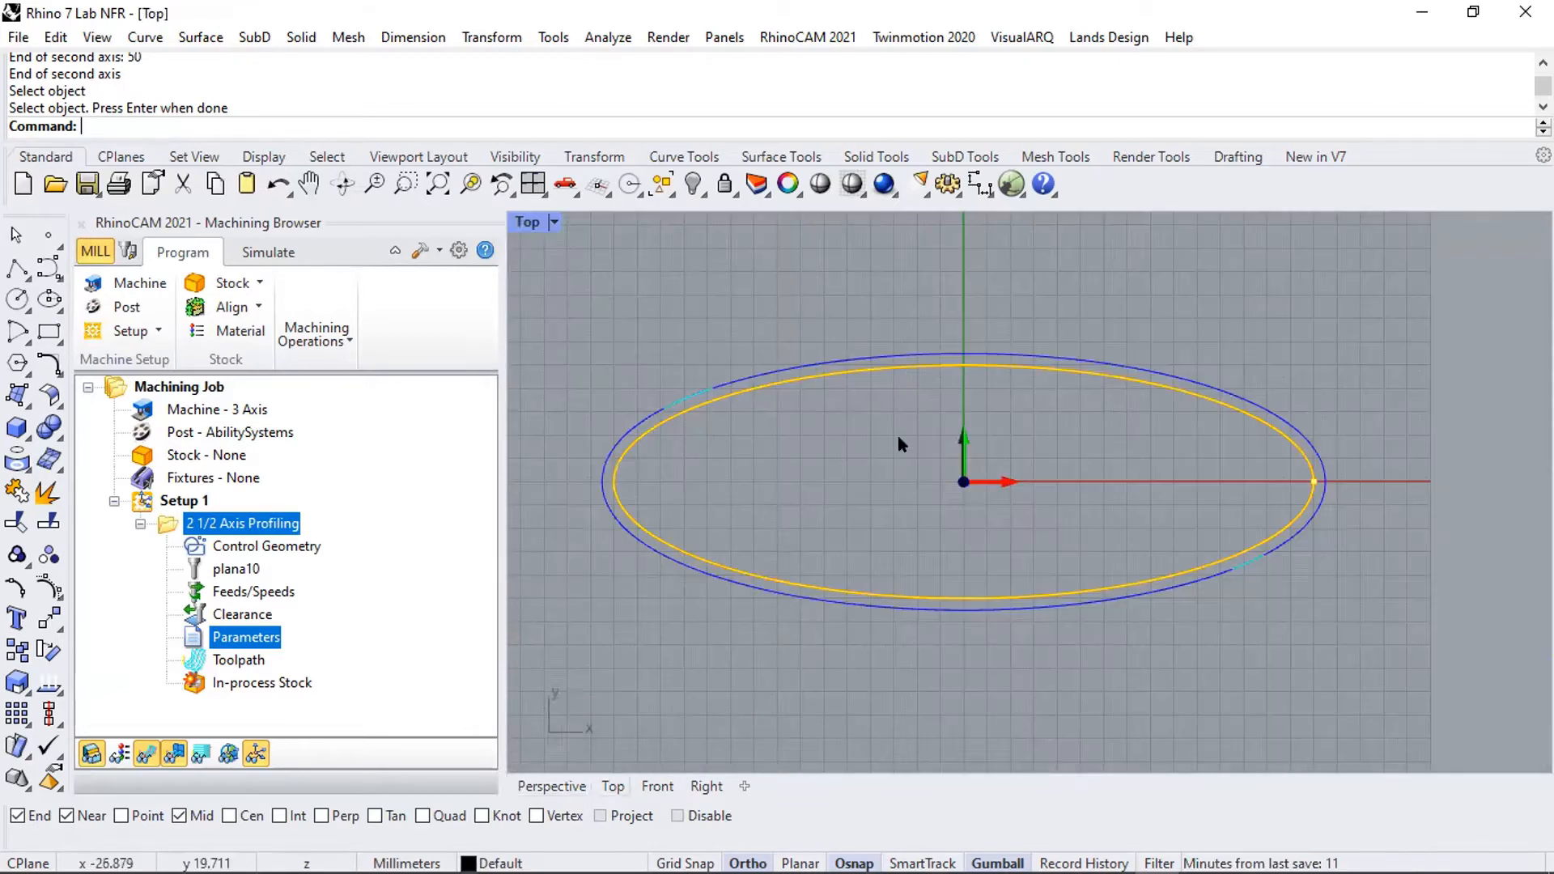
right_click_drag(925, 473, 878, 494)
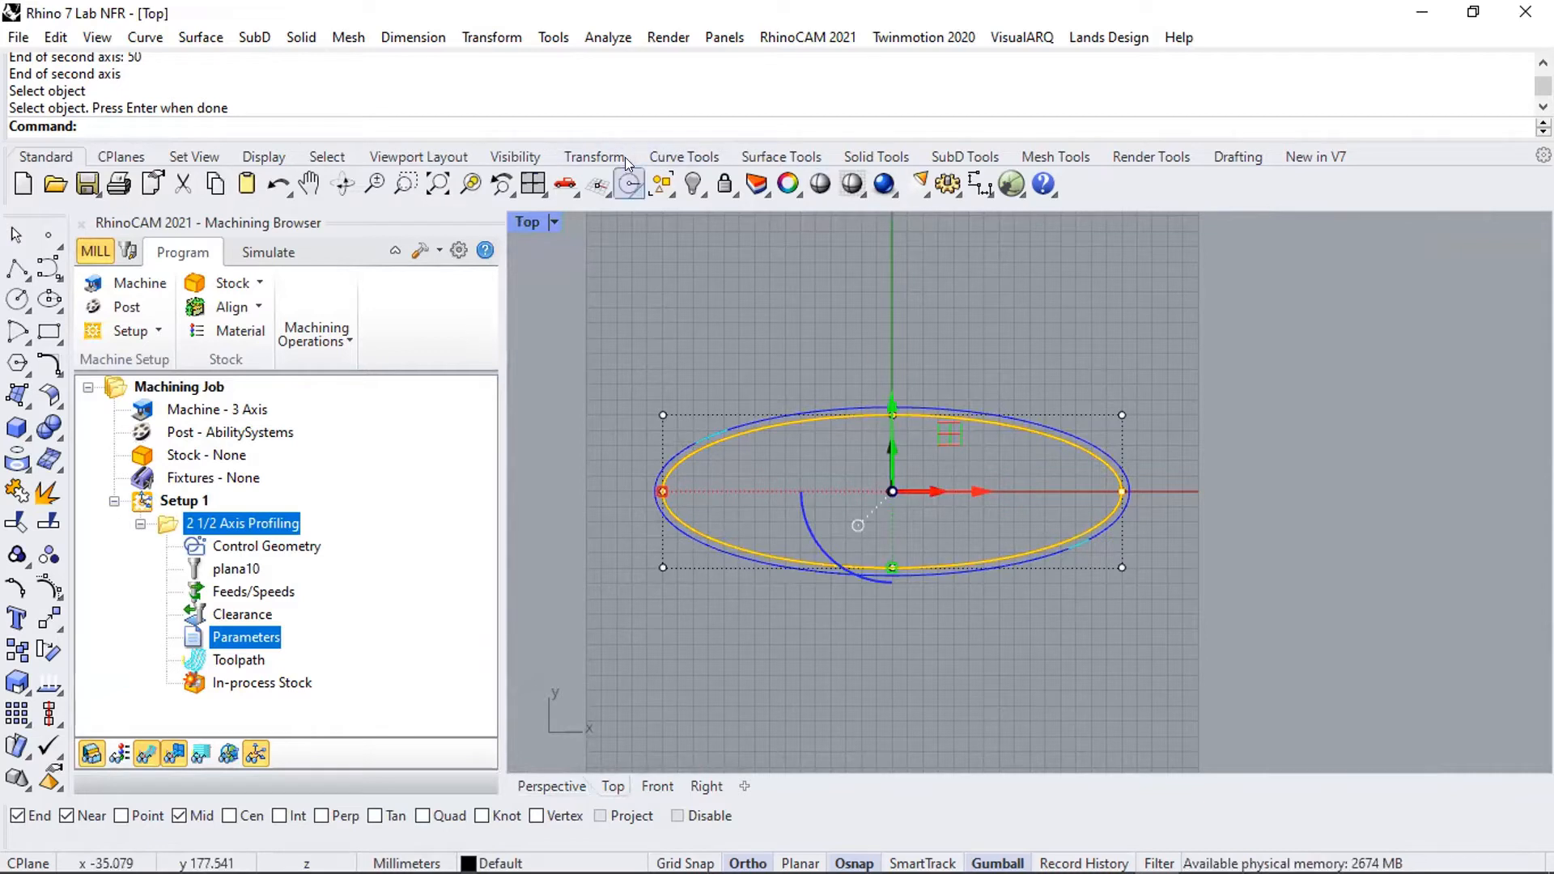
left_click(494, 38)
mouse_move(566, 164)
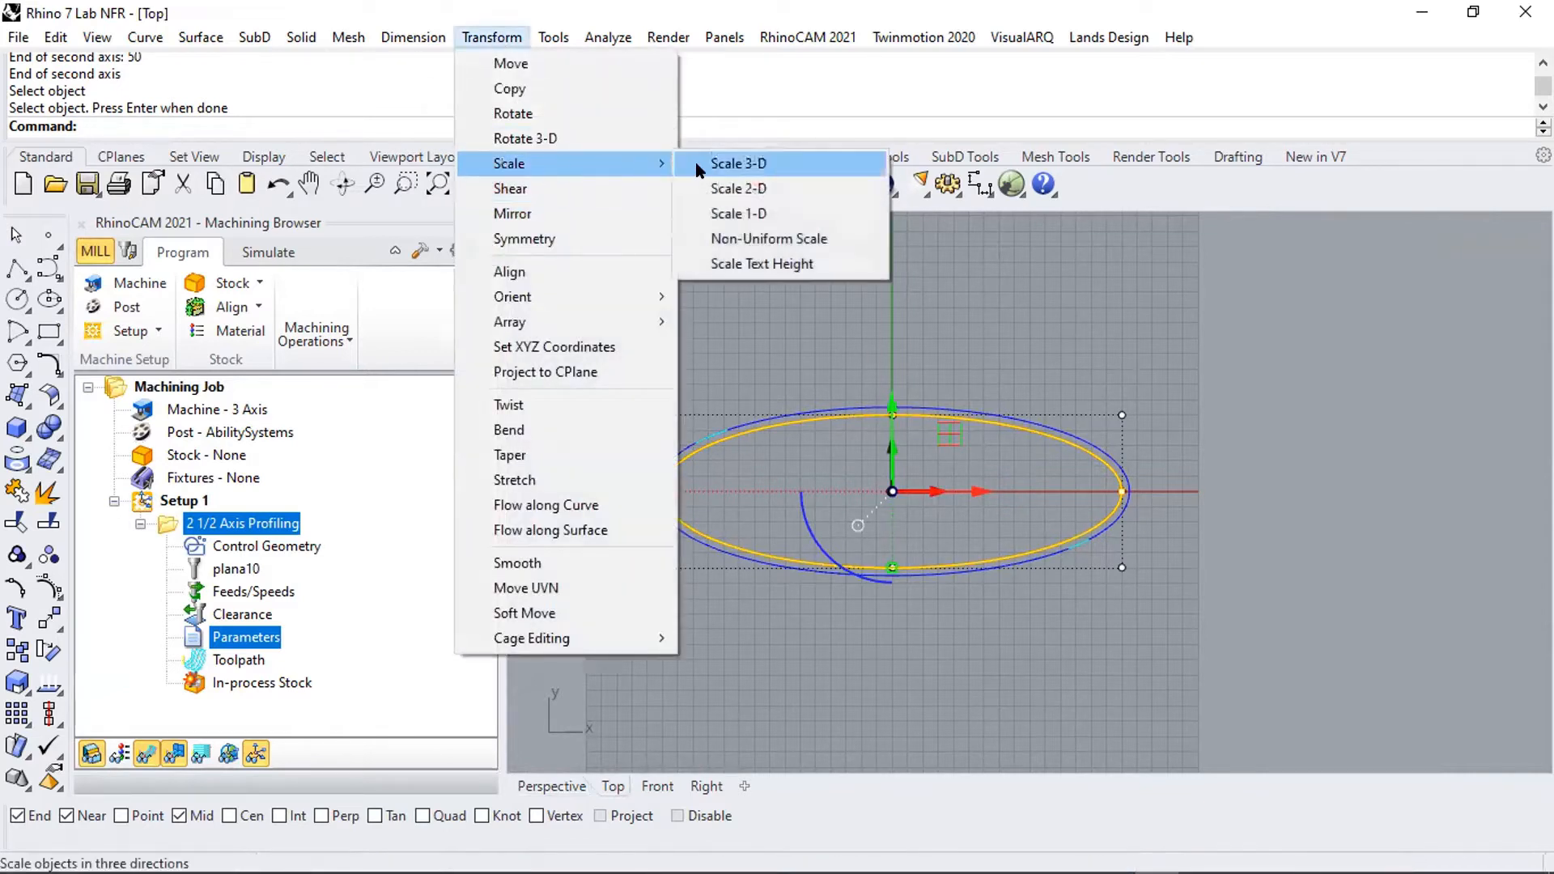
left_click(735, 187)
type("0")
key("Return")
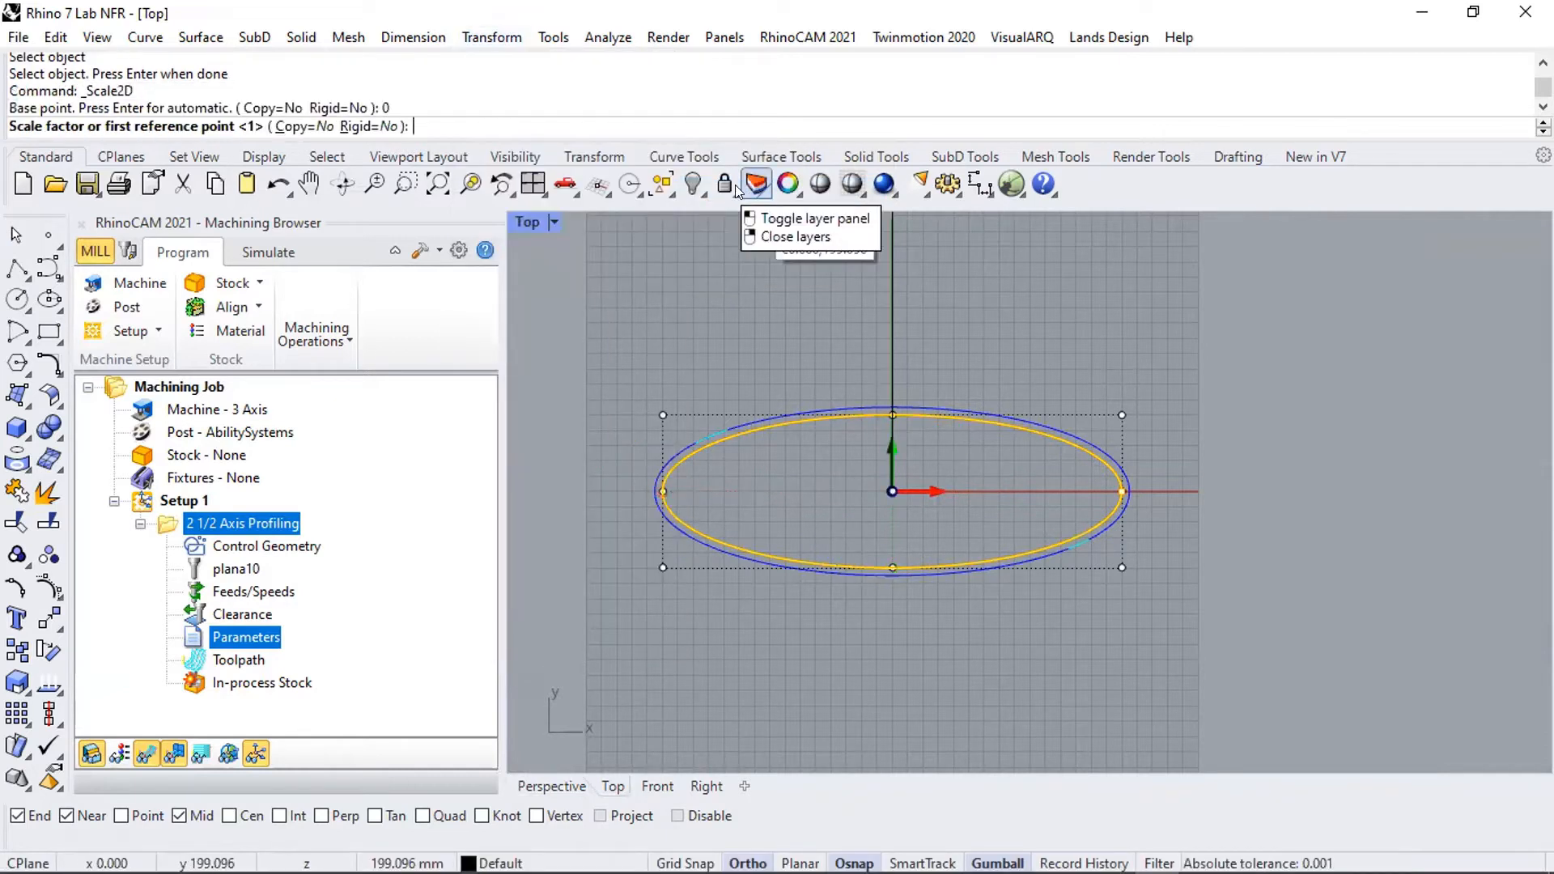
type(".5")
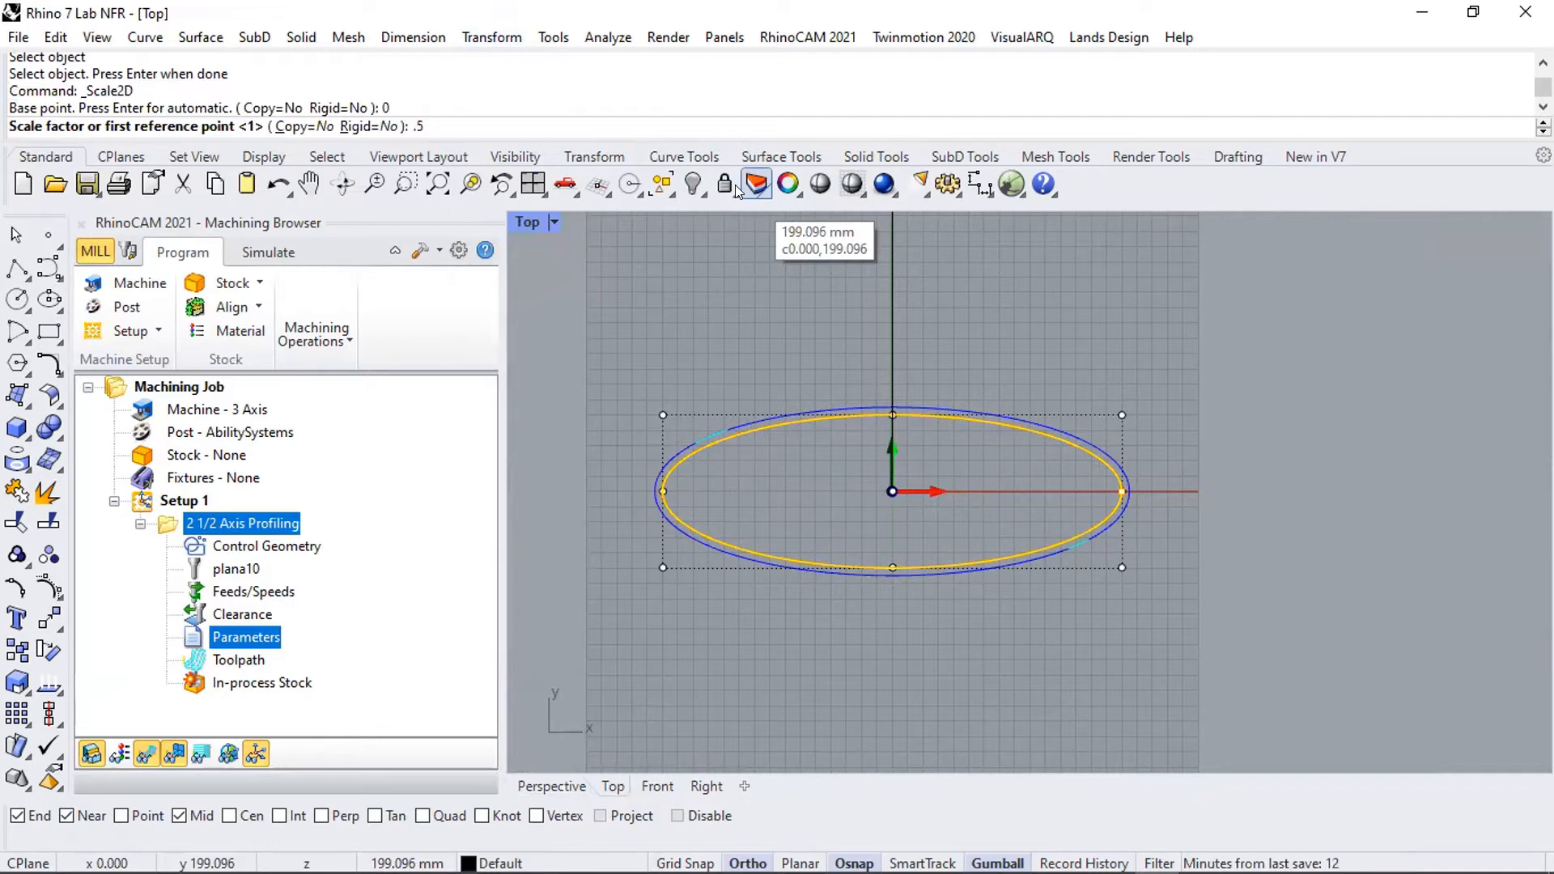
key("Return")
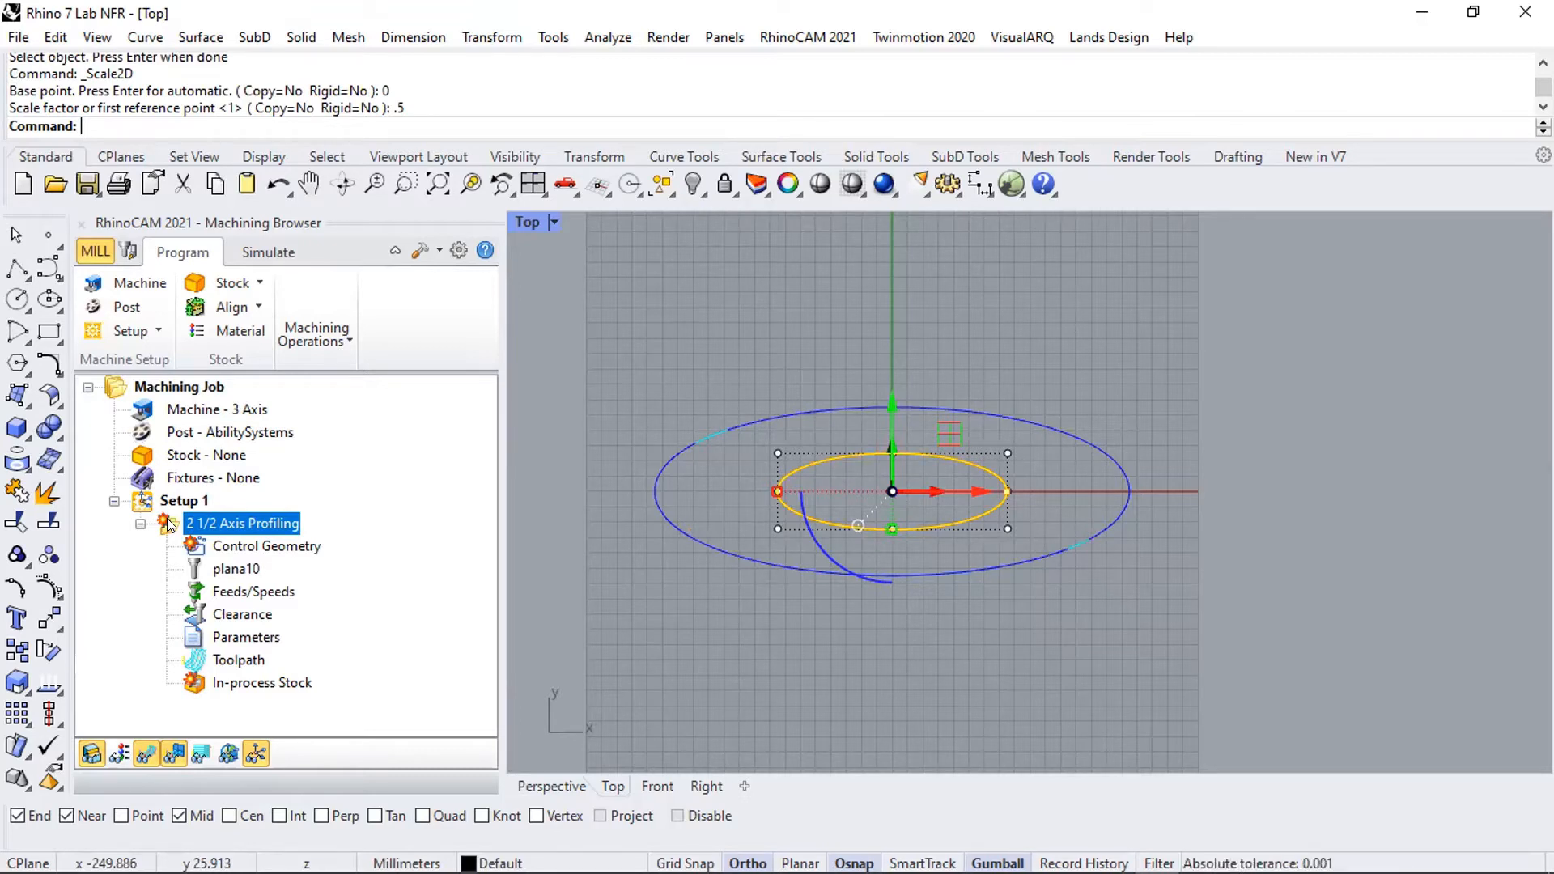
- Regenerate the 2 1/2 Axis Profiling operation for the scaled ellipse and examine its toolpath in the Perspective viewport
right_click(167, 518)
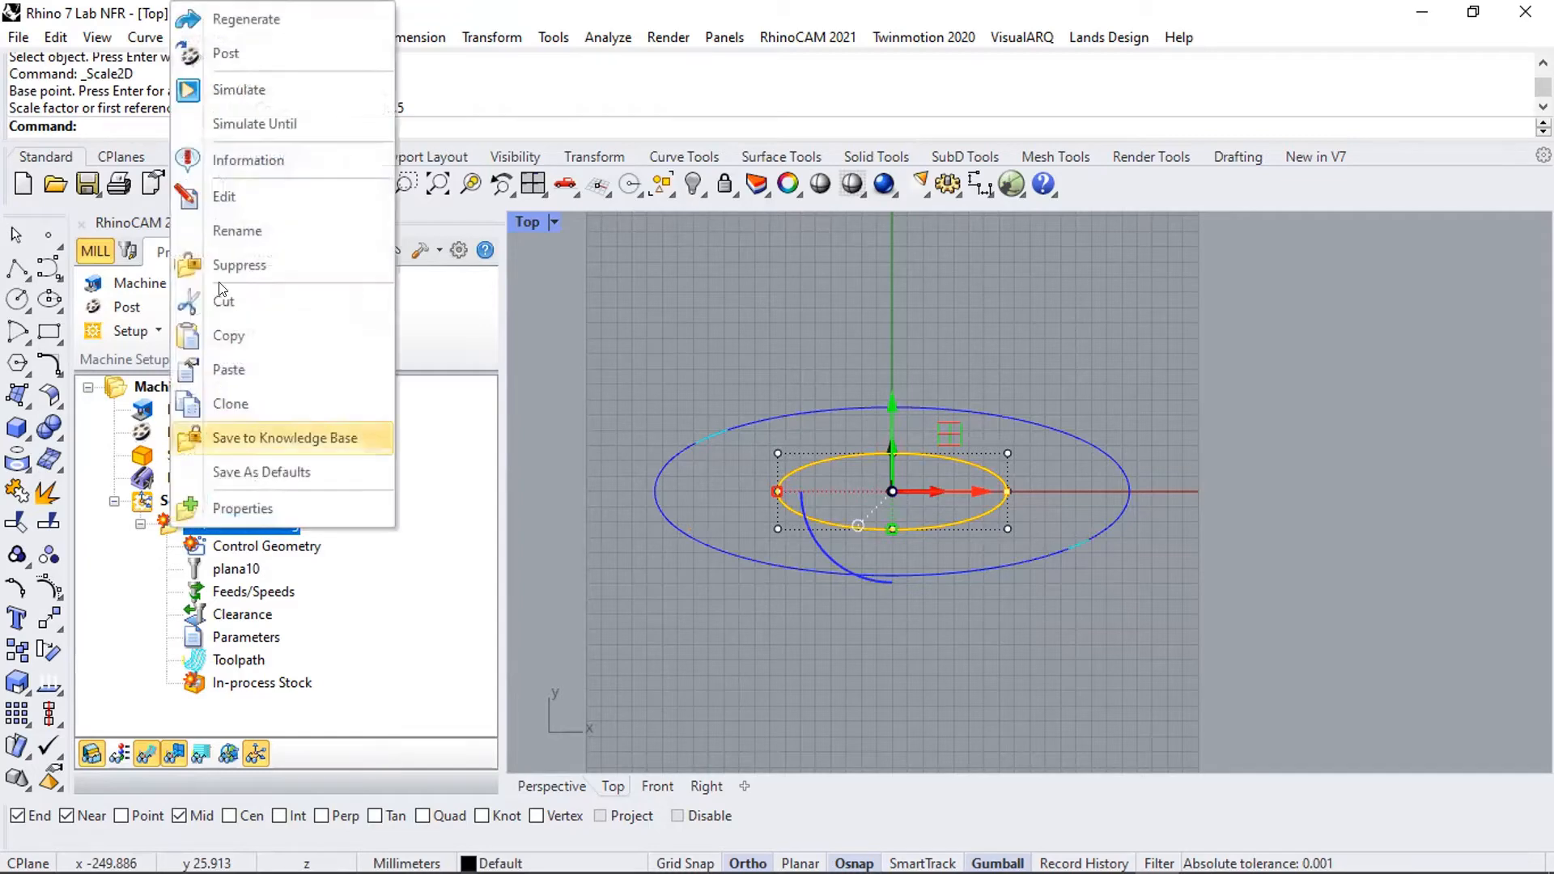
left_click(280, 24)
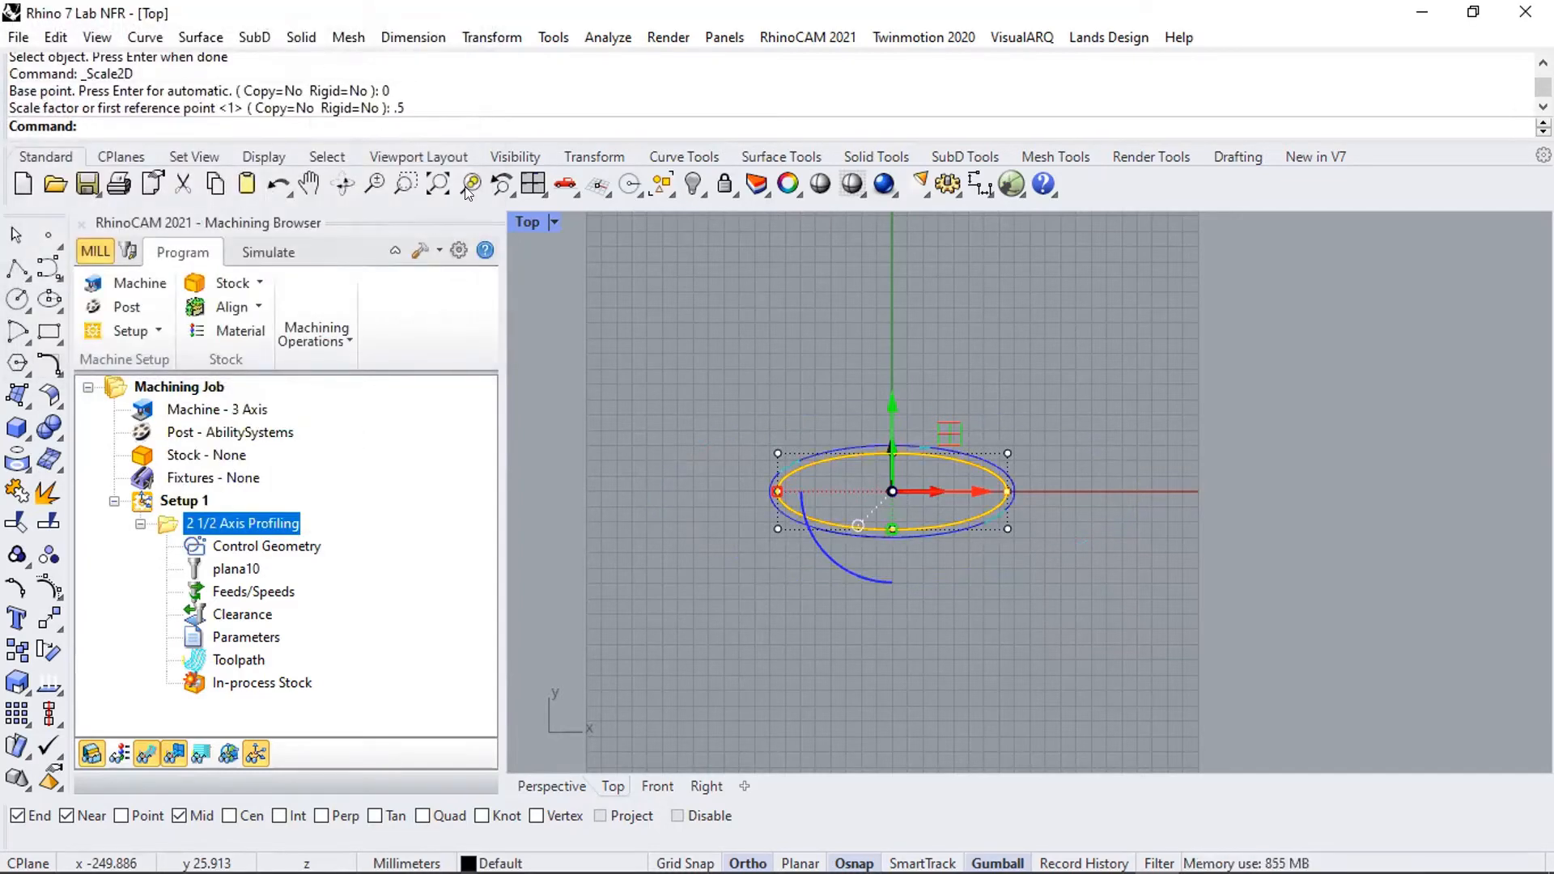
mouse_move(776, 339)
right_mouse_down()
mouse_move(834, 359)
mouse_move(784, 355)
right_mouse_up()
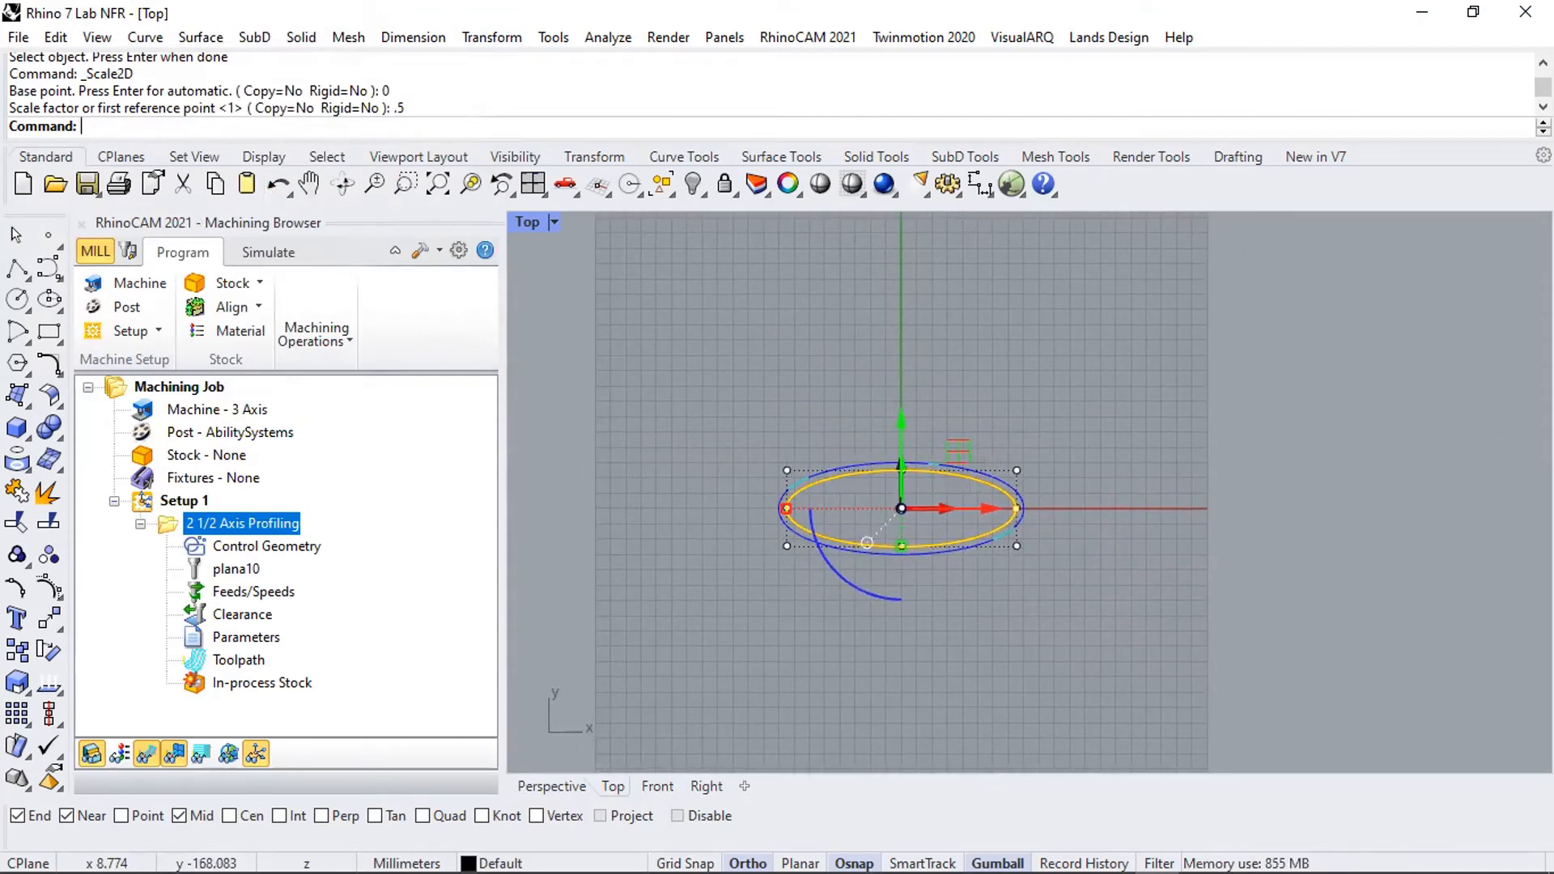
double_click(518, 221)
double_click(1077, 221)
scroll(917, 427, "up", 3)
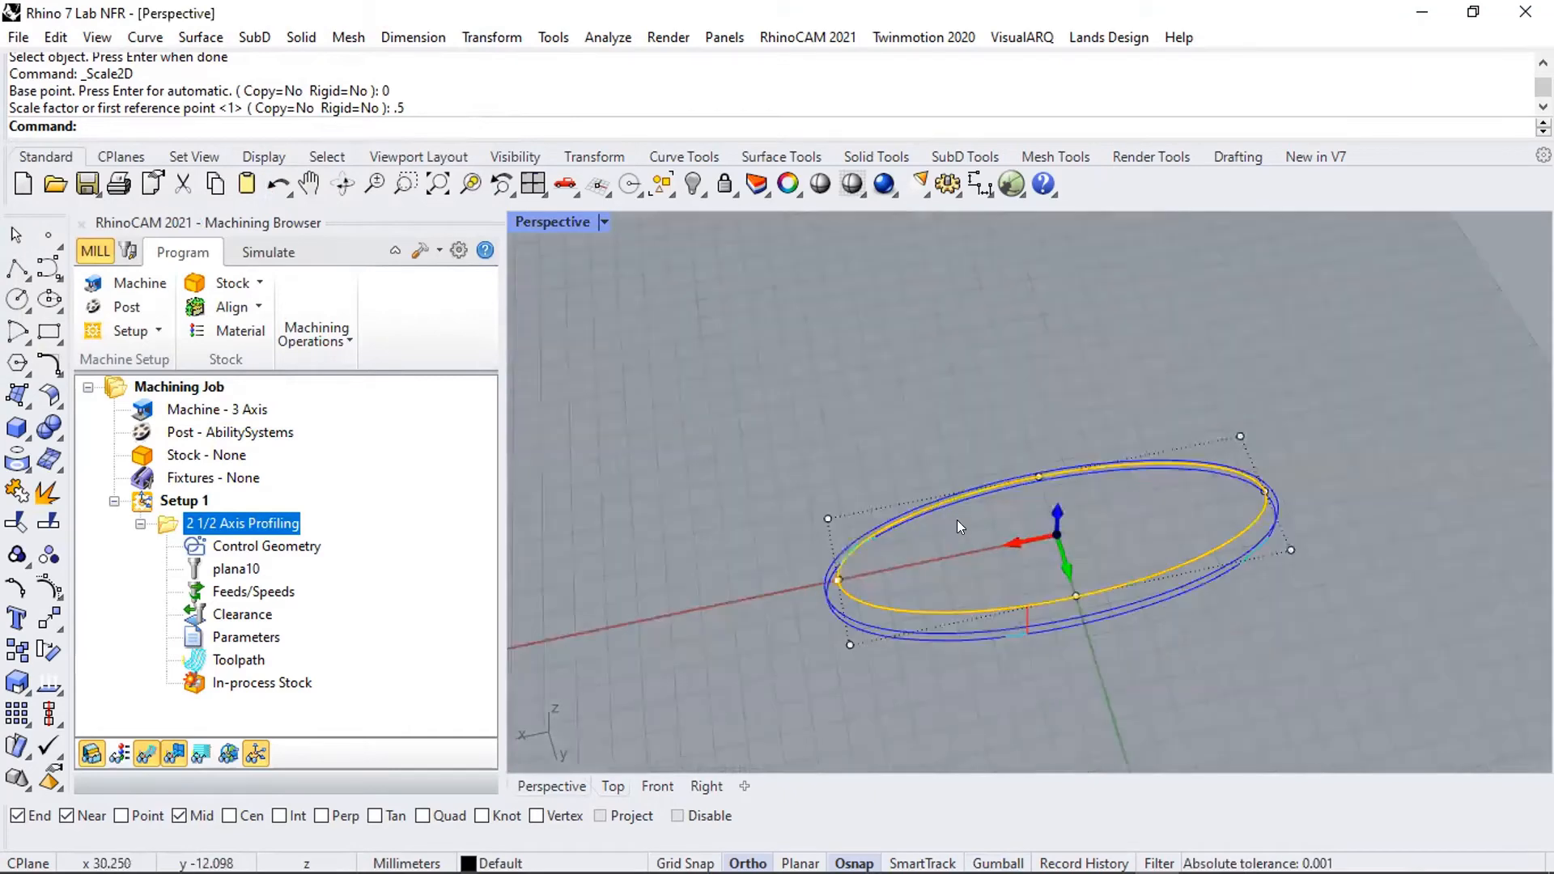
right_click_drag(956, 520, 984, 458)
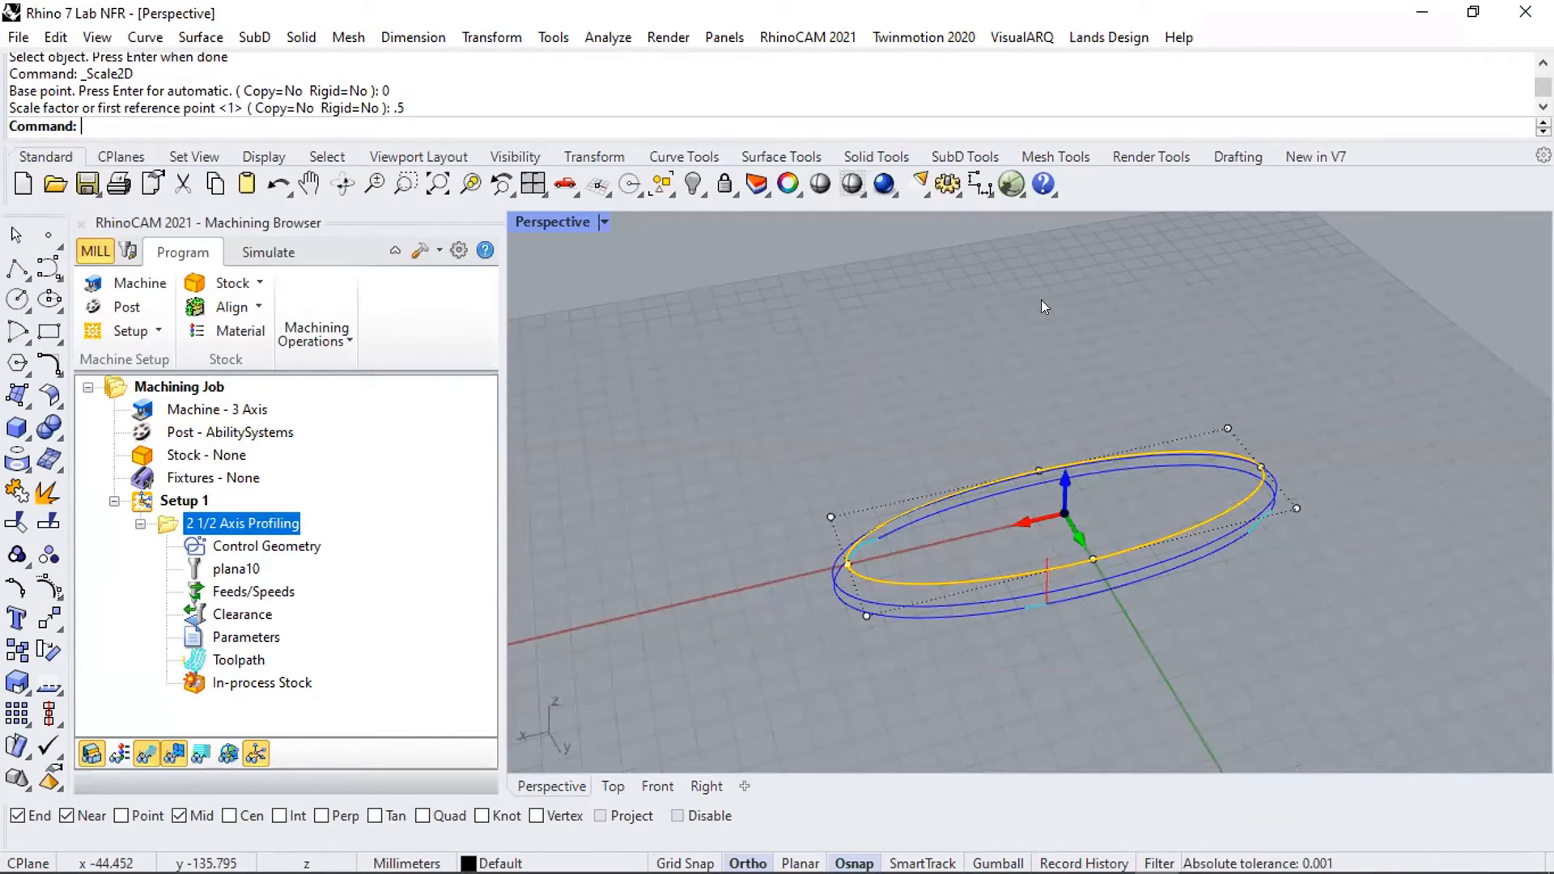
right_click_drag(986, 471, 964, 486)
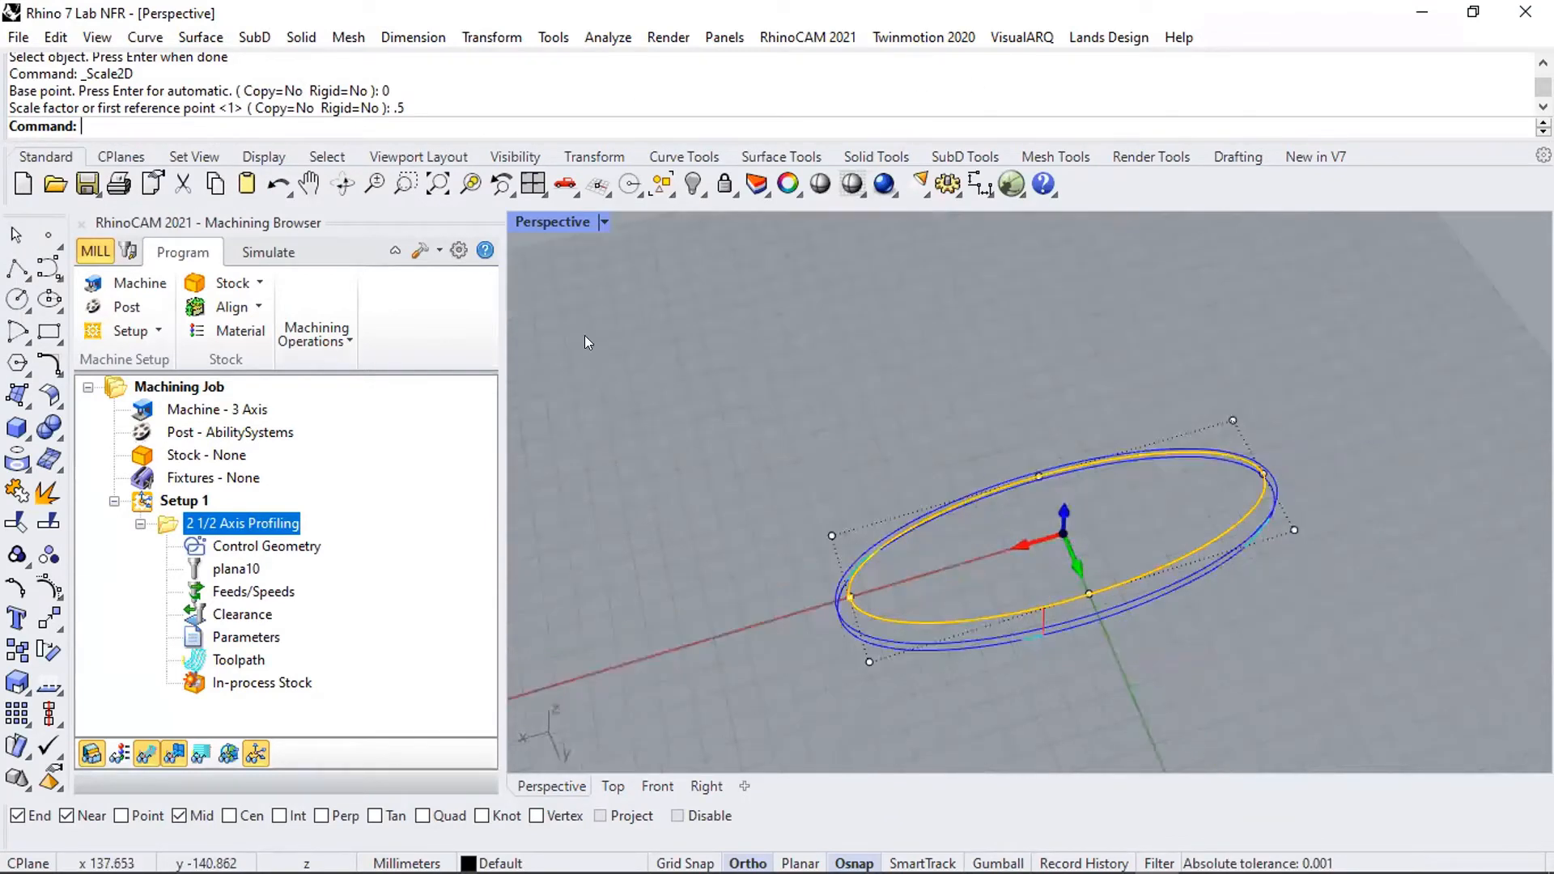
- Review the machining operations information for Setup 1, widening the tool number and cut feed columns to read them
left_click(186, 502)
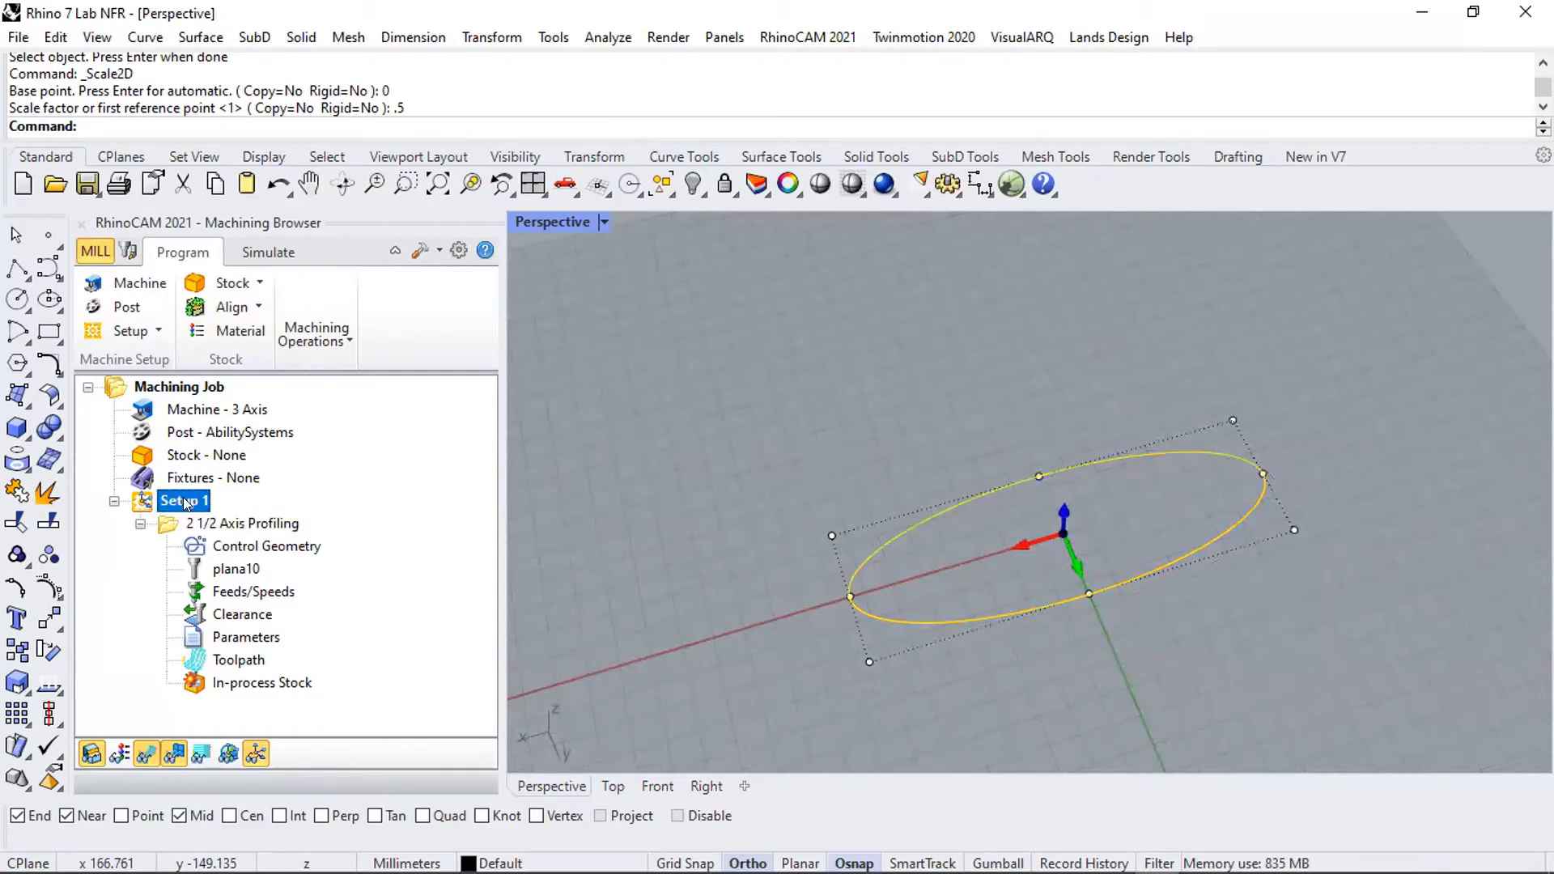
right_click(186, 502)
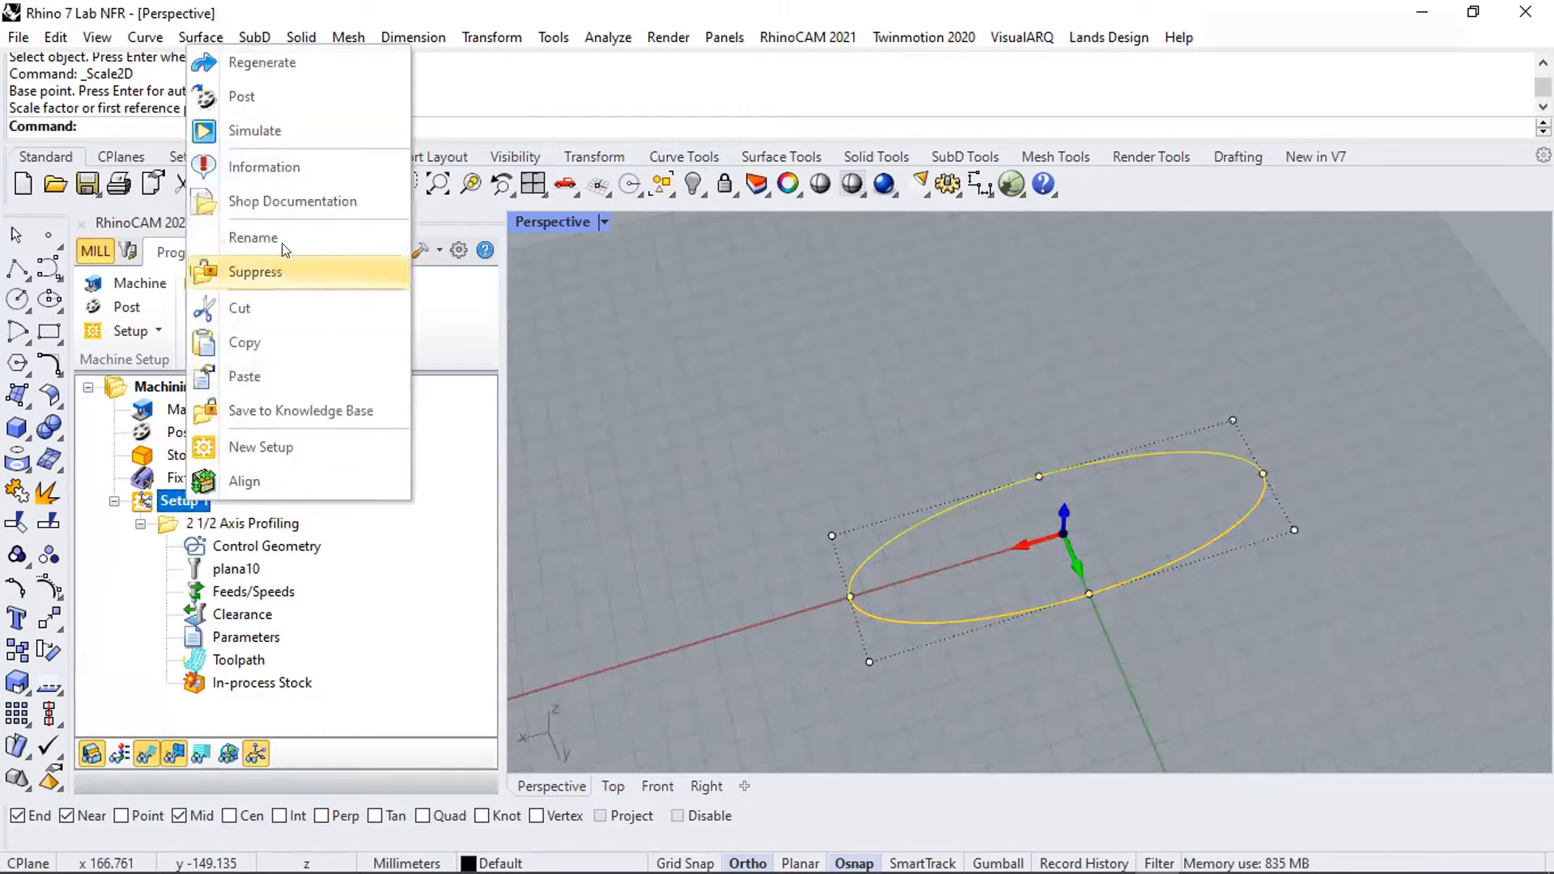
left_click(285, 169)
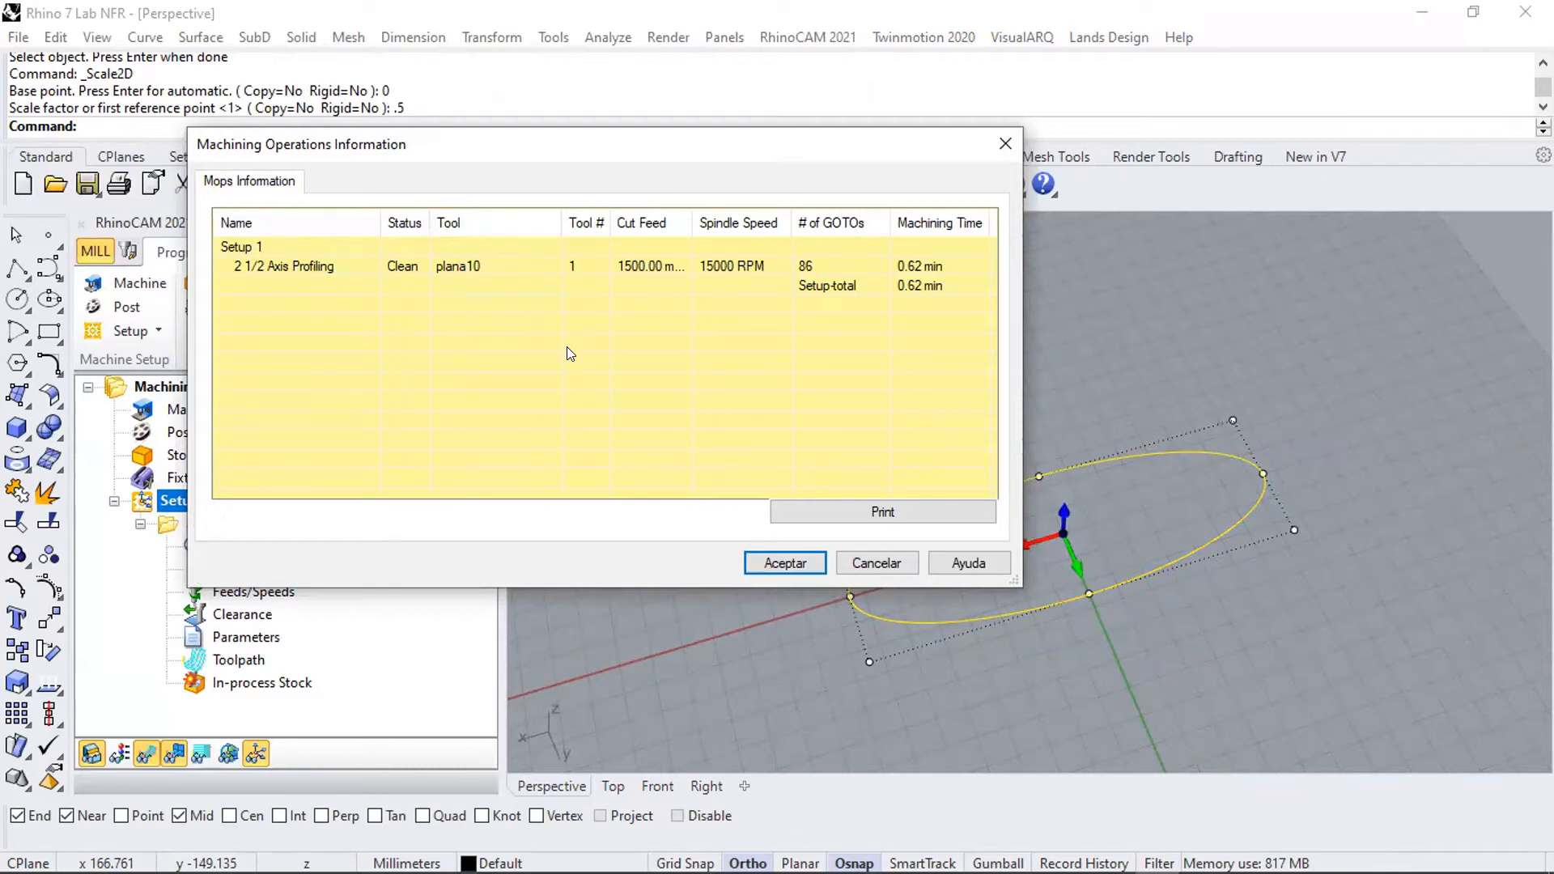
left_click_drag(612, 219, 631, 218)
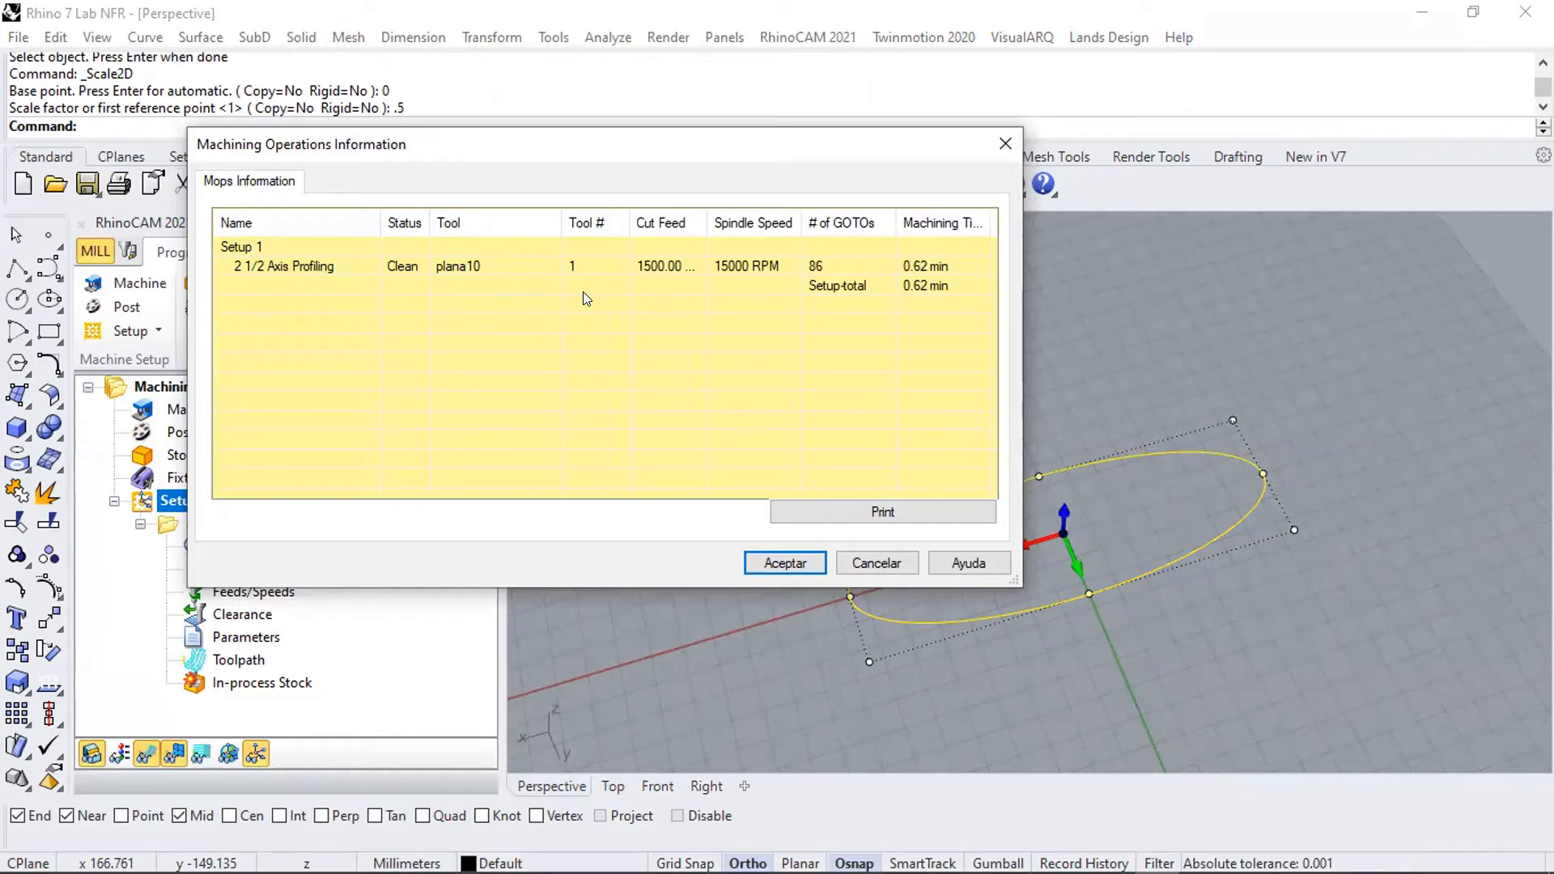
left_click_drag(708, 222, 724, 223)
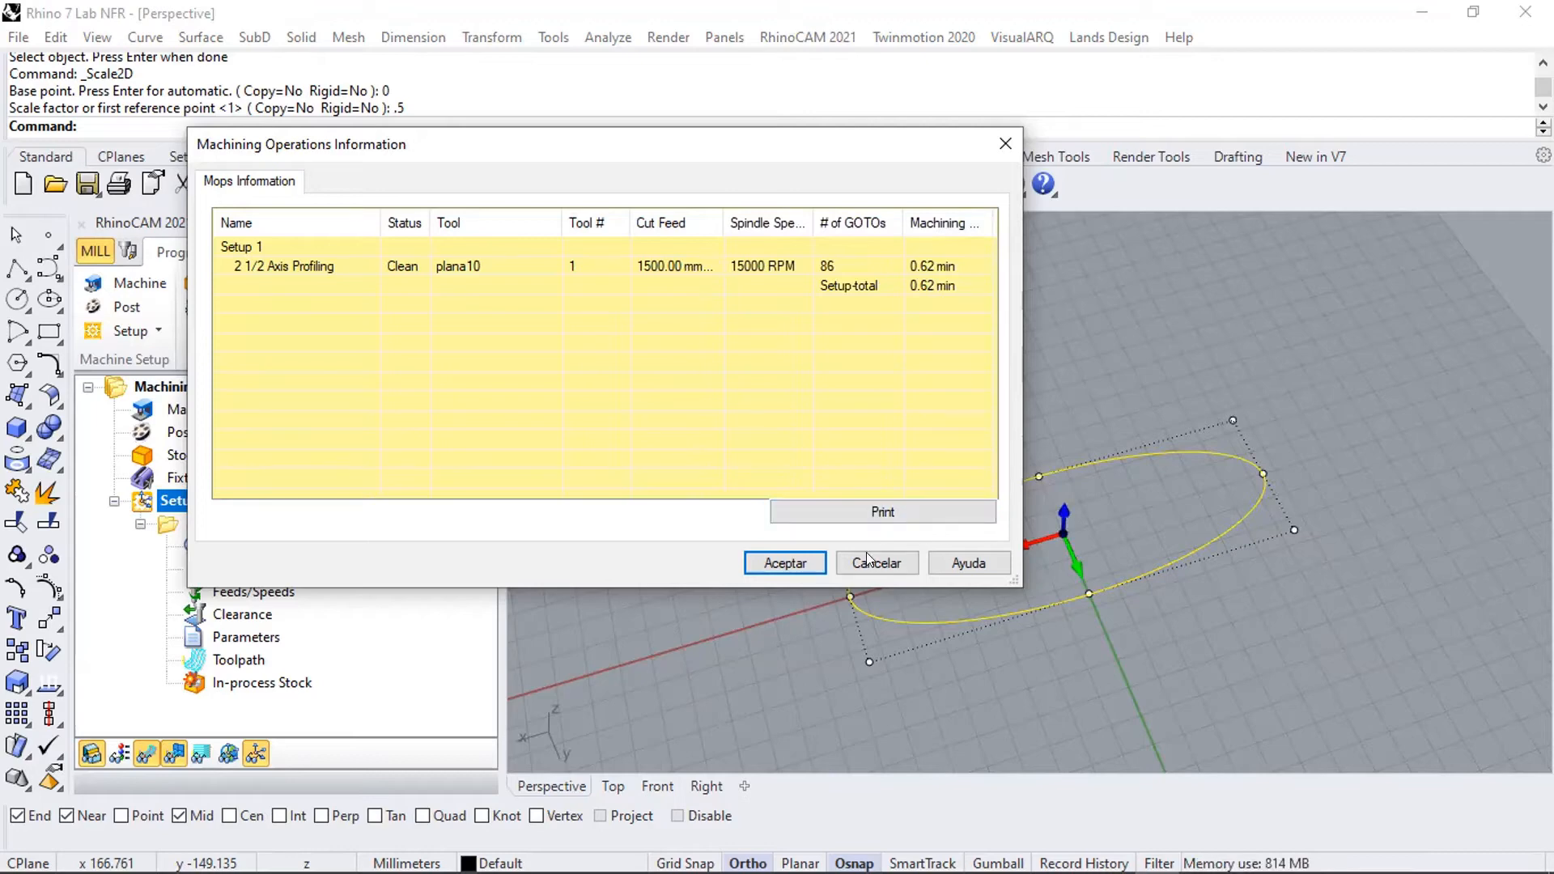
left_click(791, 565)
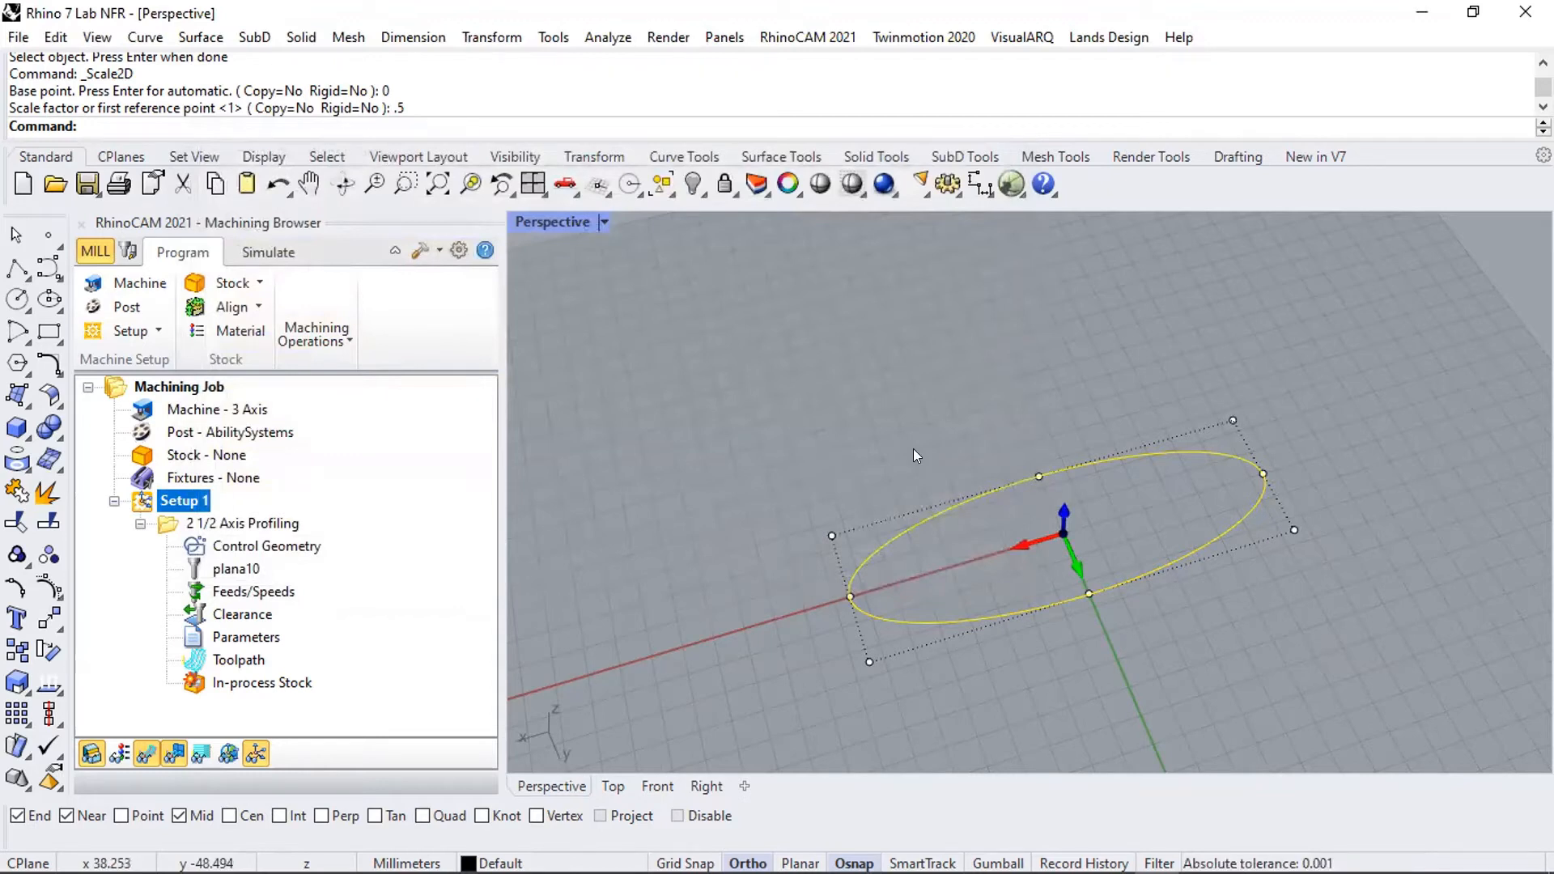
- Start posting Setup 1 and choose MultiCam-MM as the current post-processor
scroll(913, 448, "down", 1)
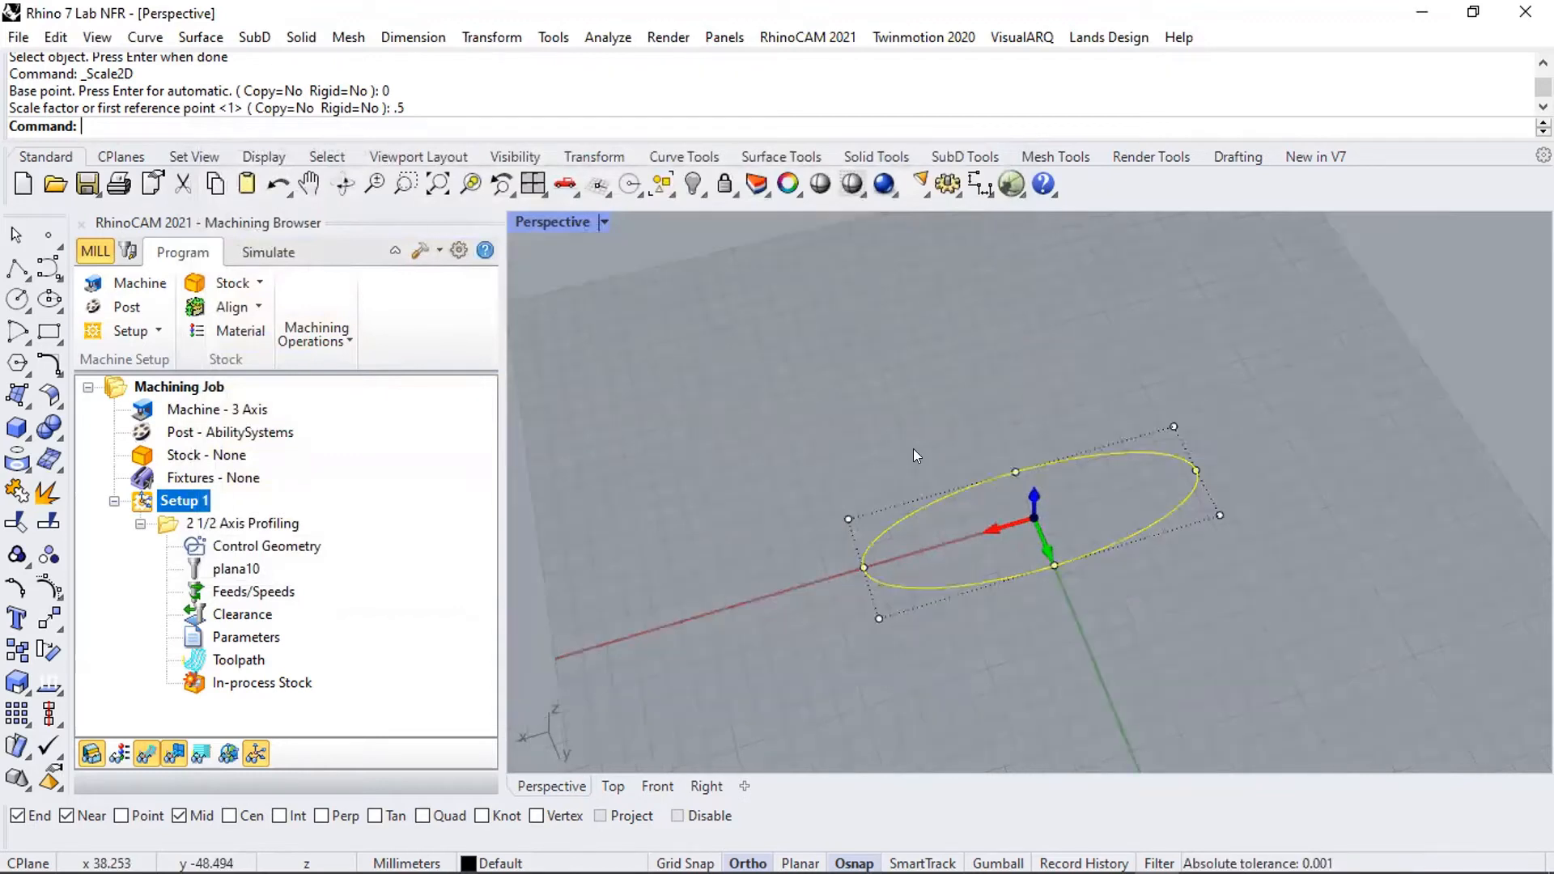
right_click(172, 502)
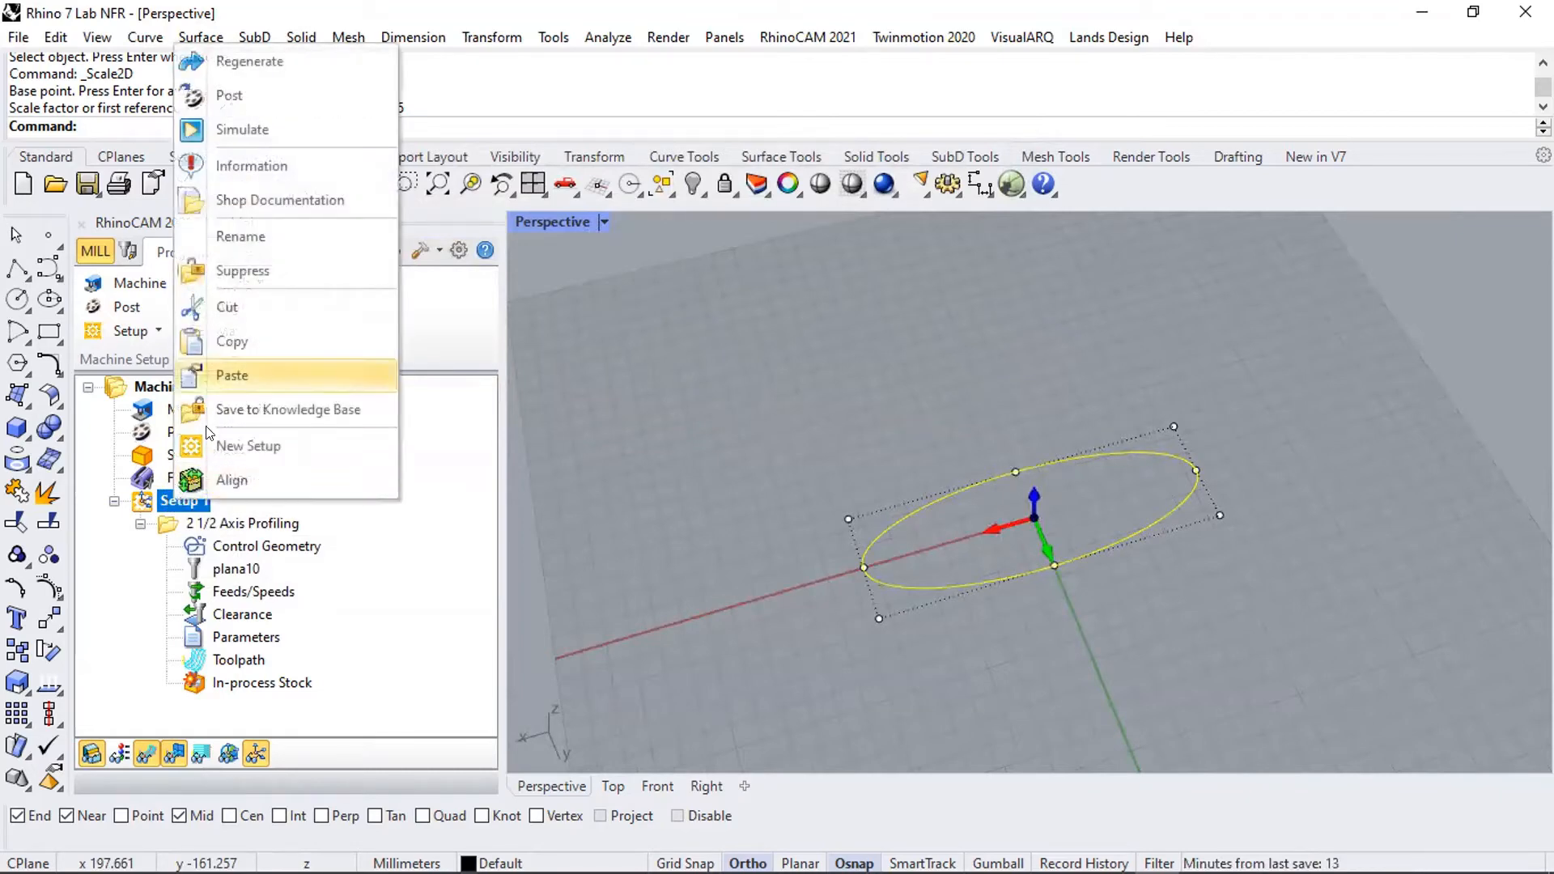
left_click(229, 95)
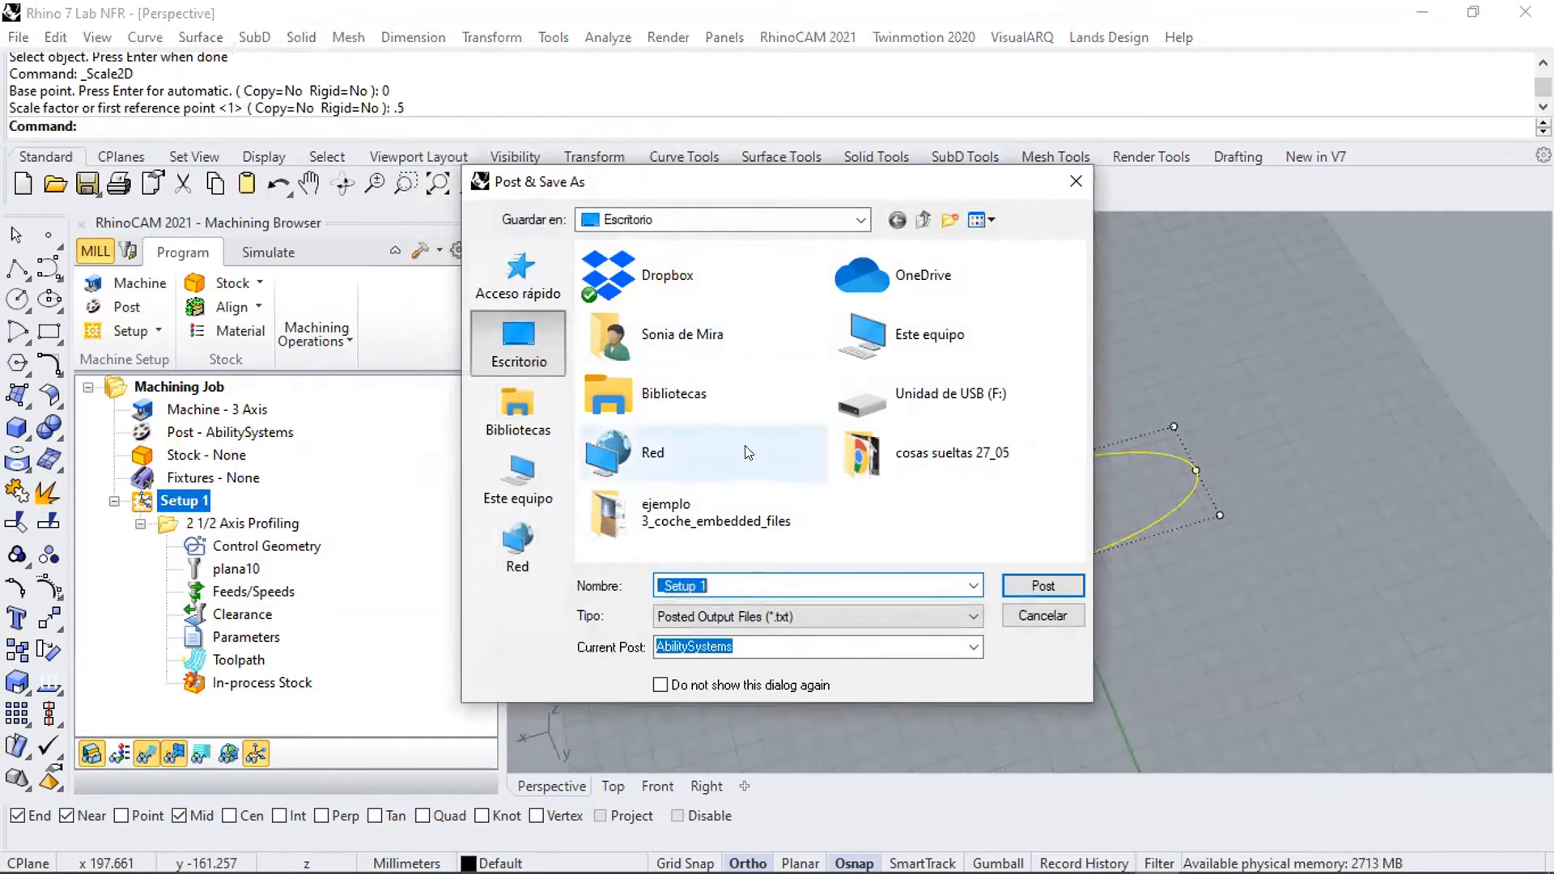
left_click(823, 612)
left_click(823, 612)
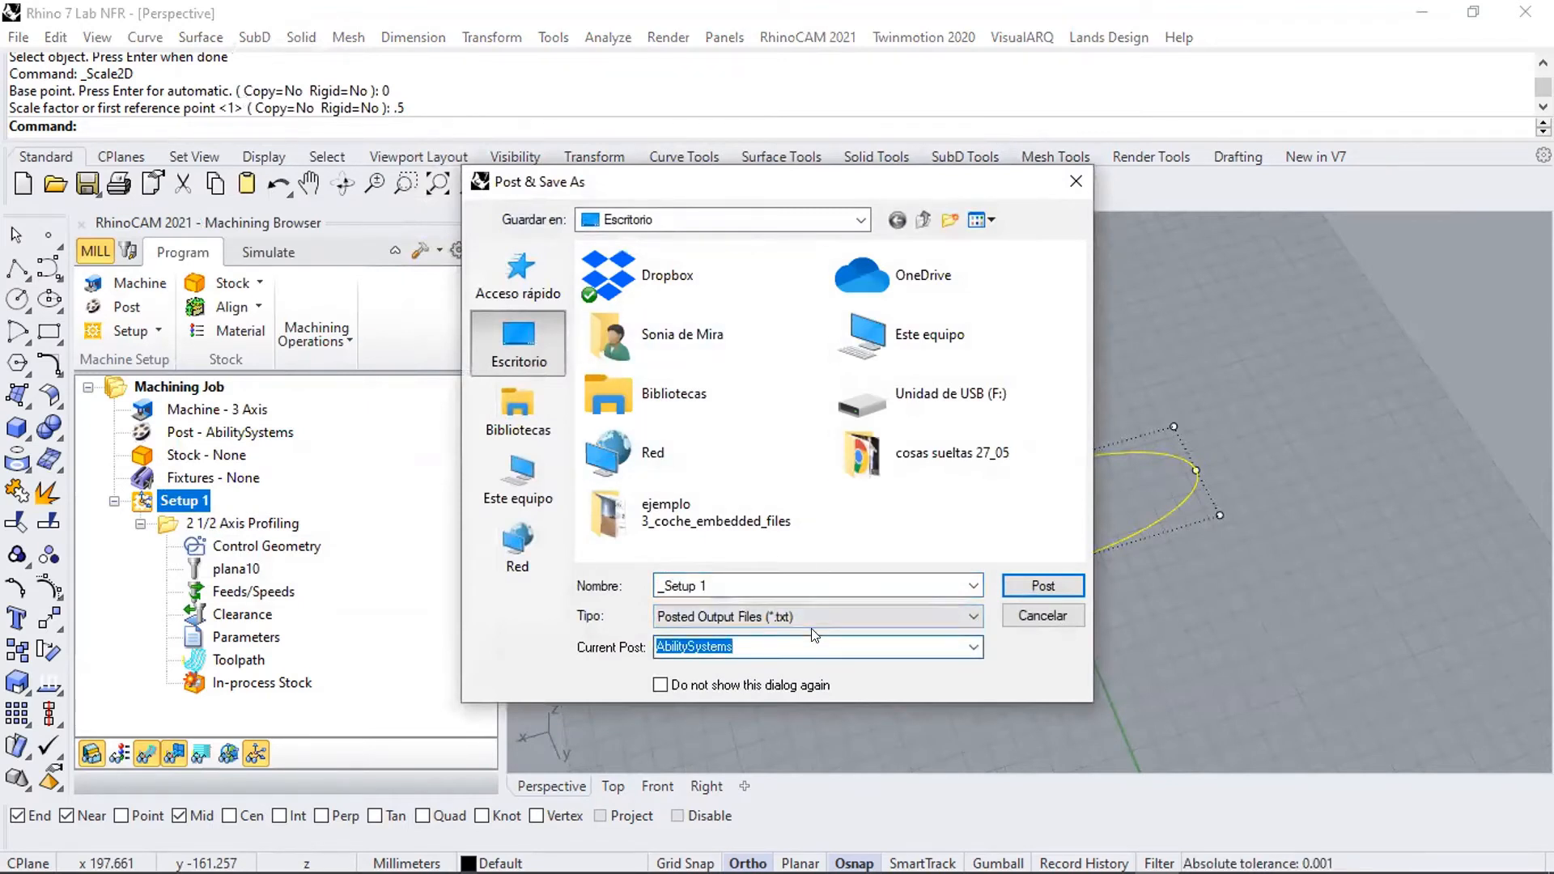
left_click(973, 647)
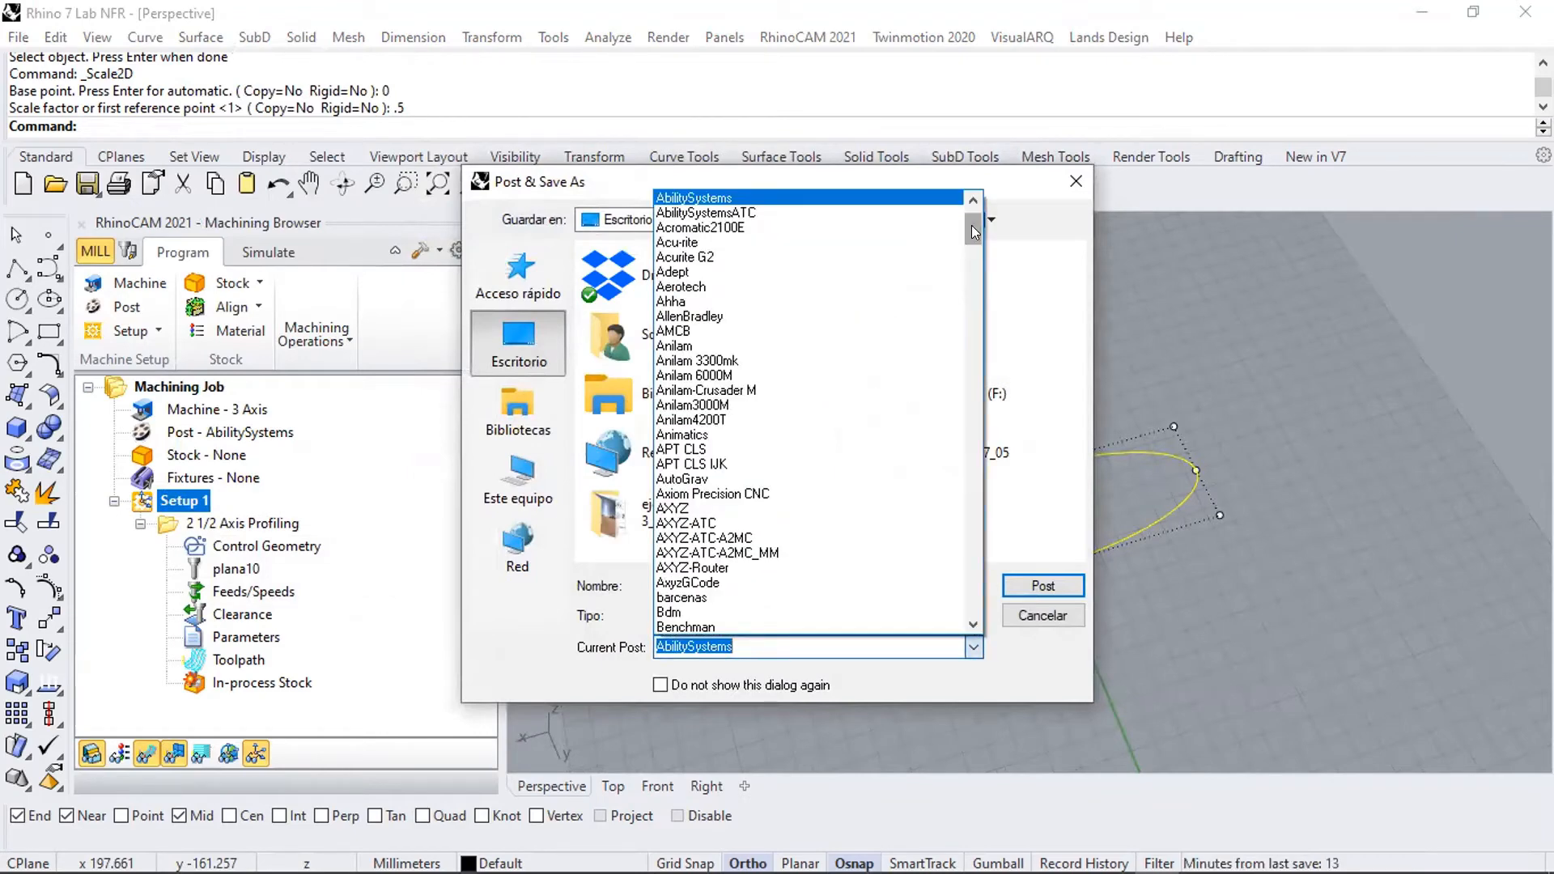
left_click_drag(971, 225, 1012, 488)
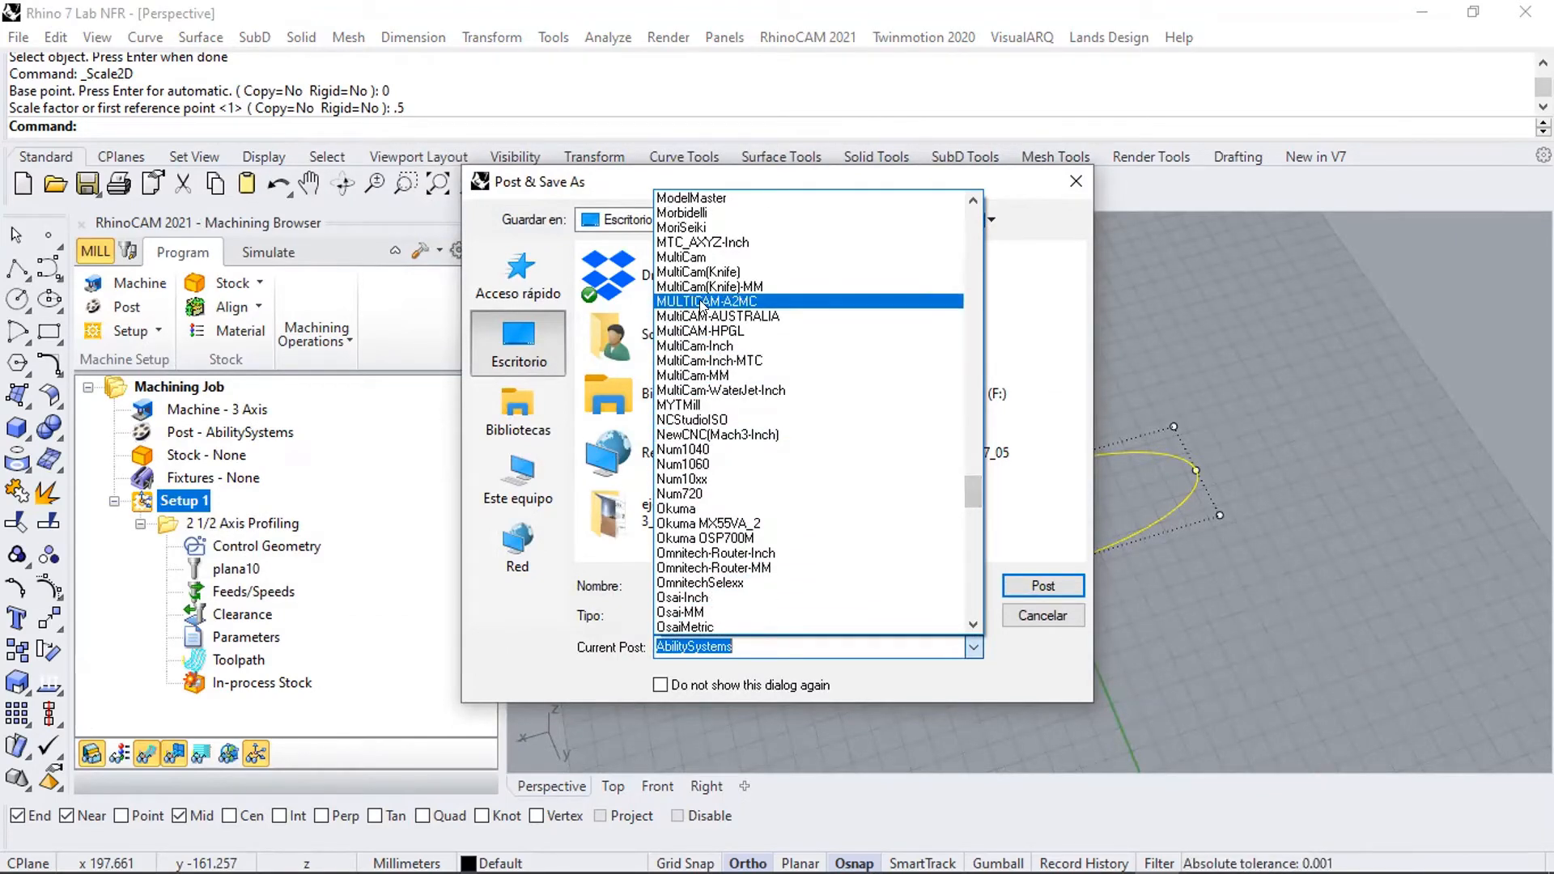
left_click(702, 374)
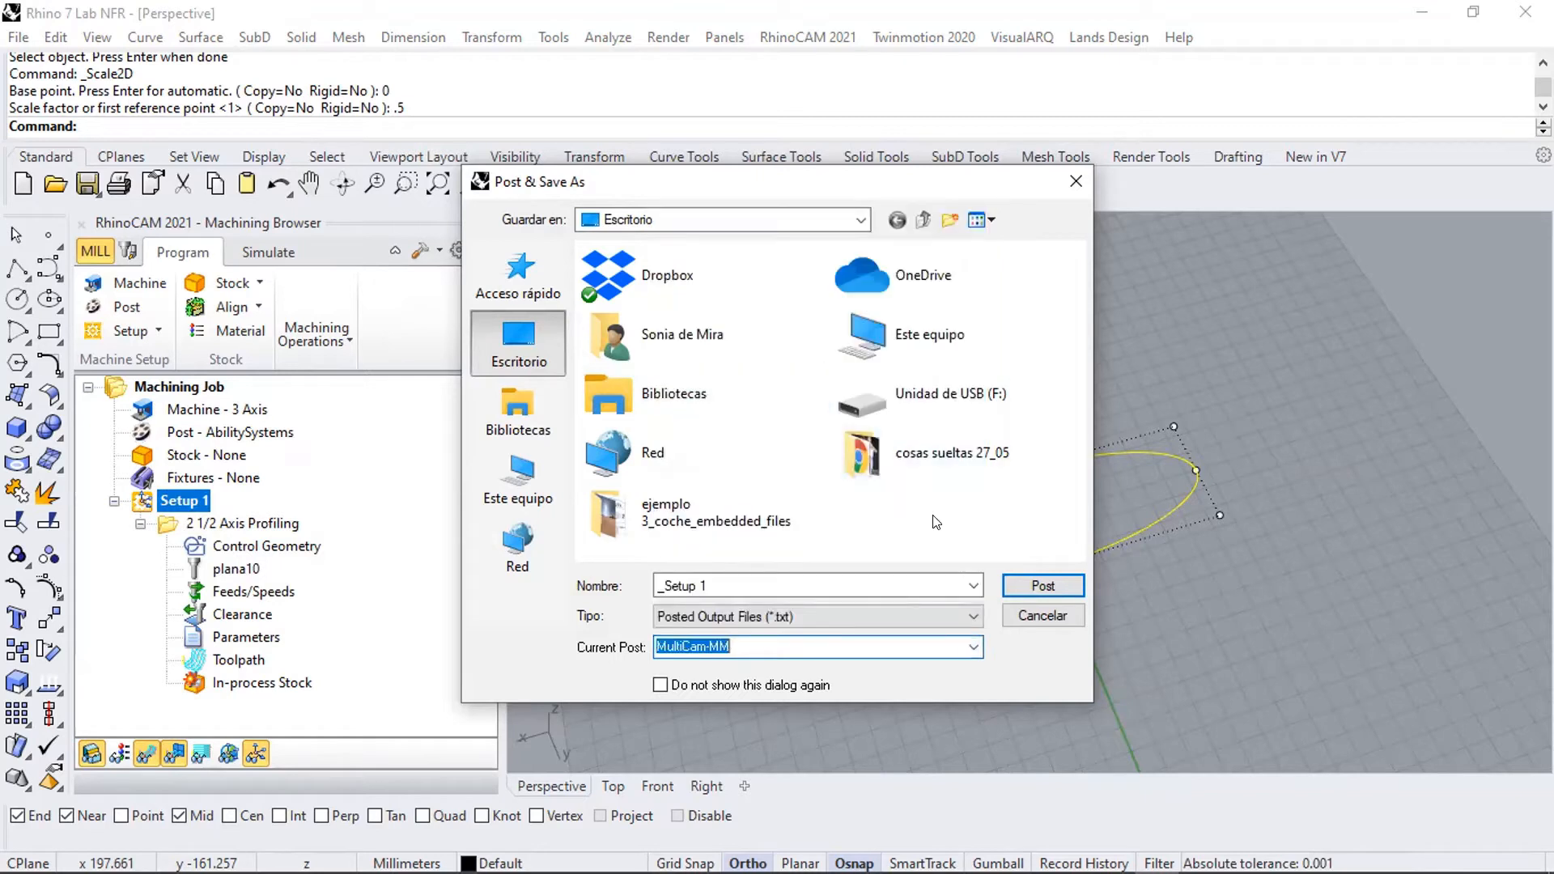
- Name the output file "demo icreatia" and post it to the desktop as a .txt file
left_click(852, 580)
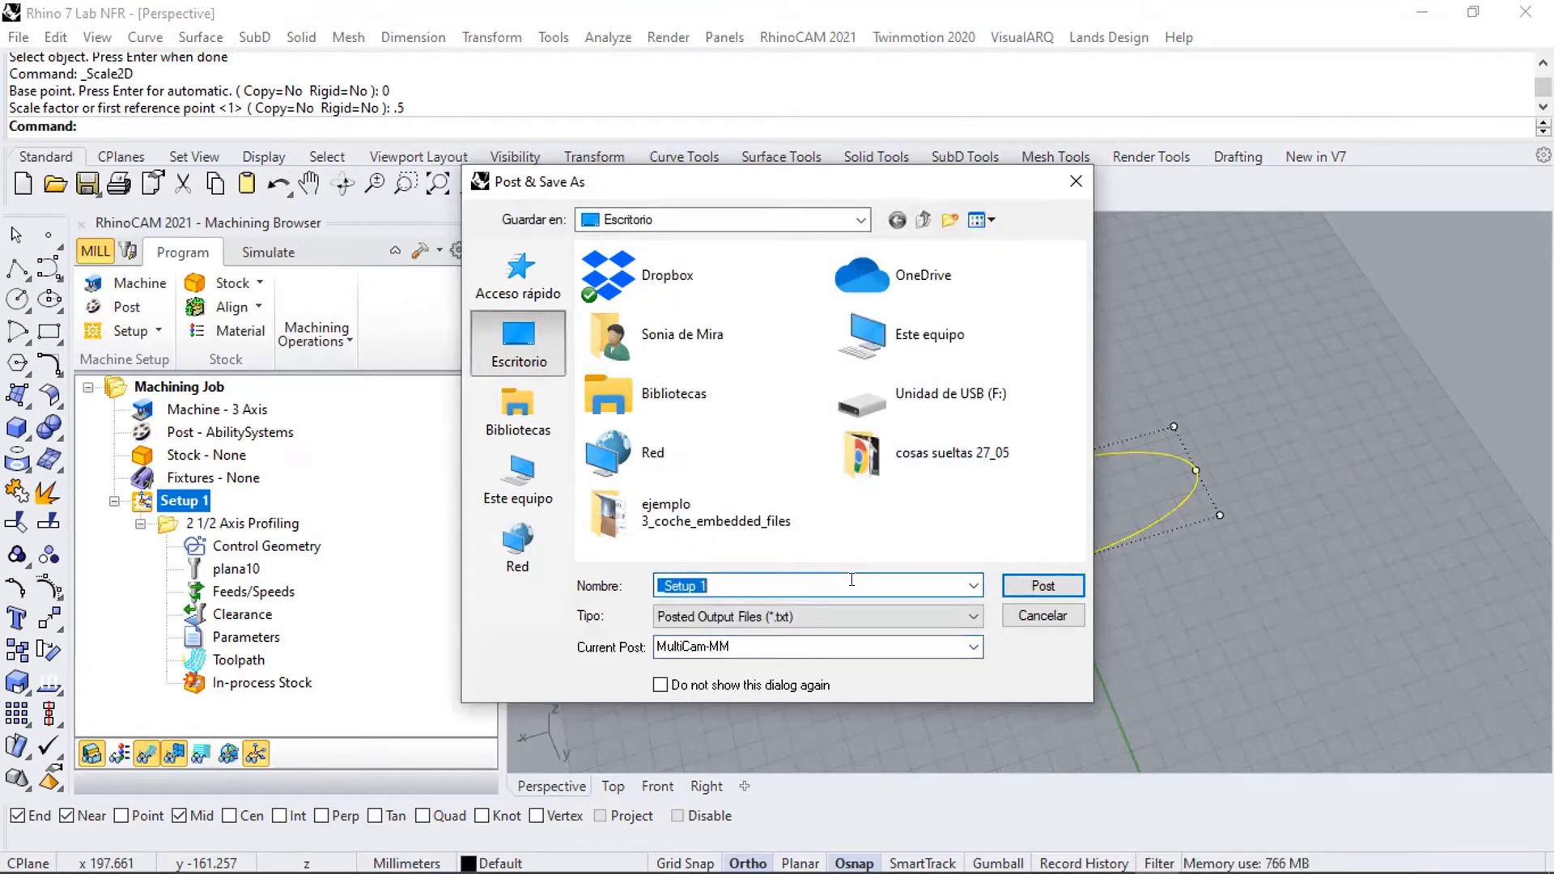
type("demo icreatia")
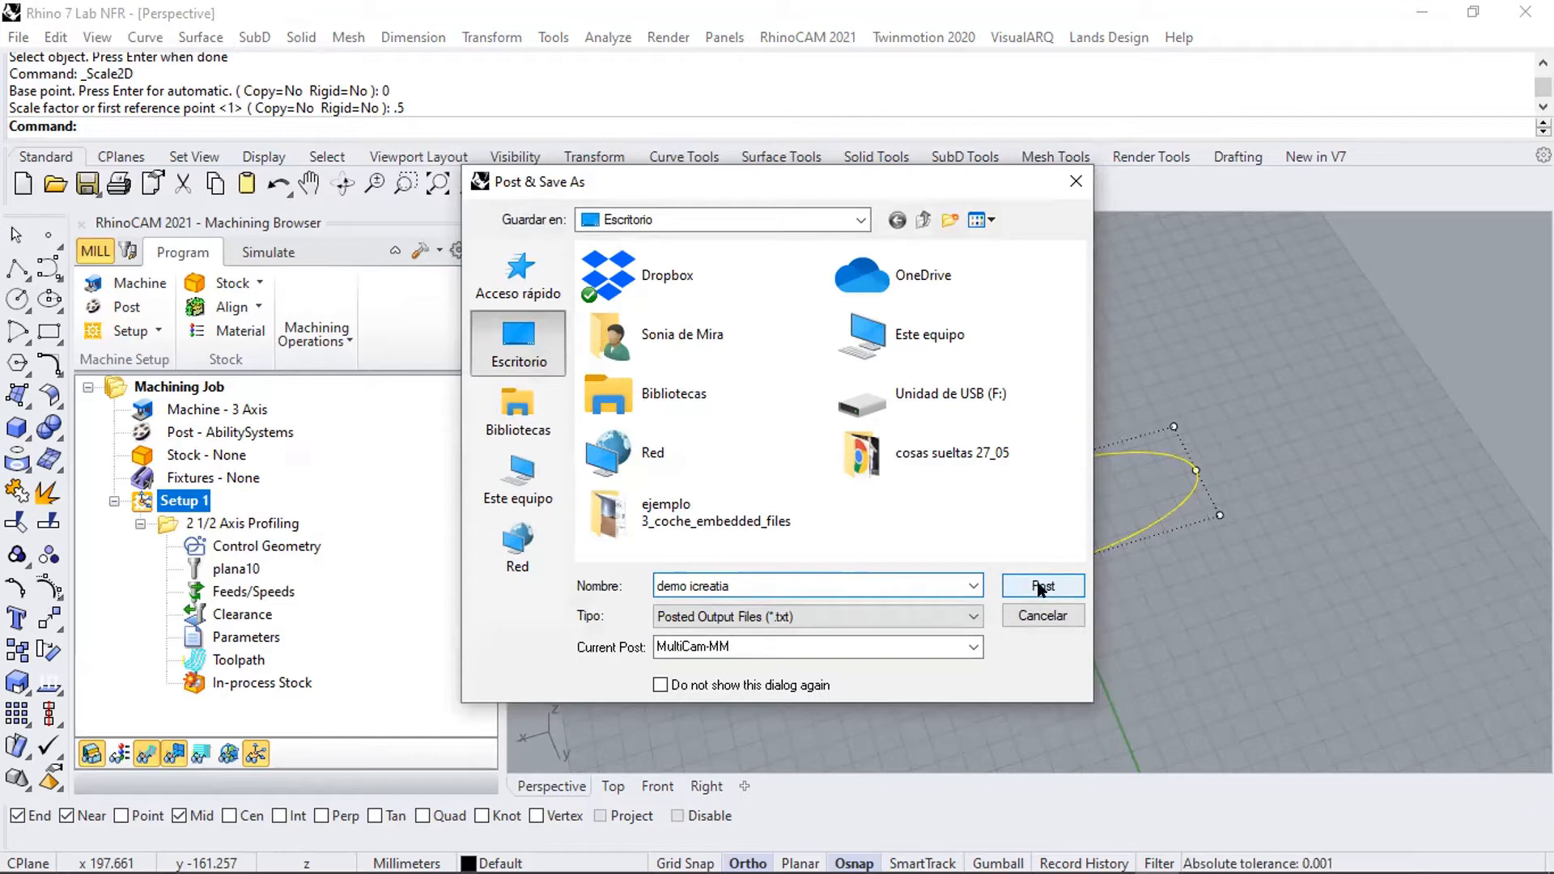
left_click(1042, 589)
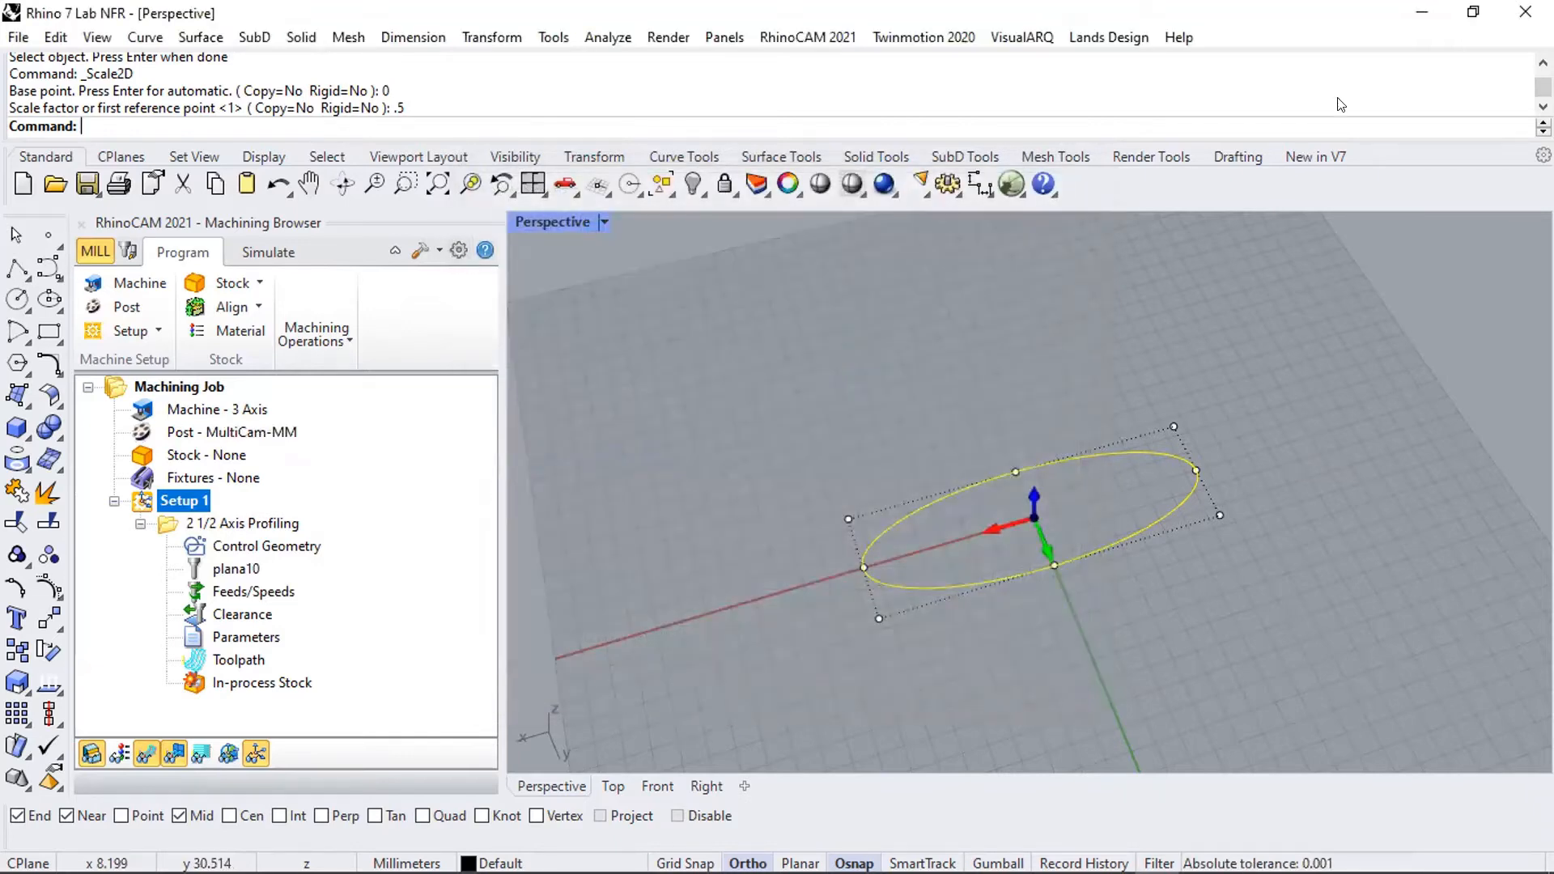
- Switch to the desktop and open the posted demo icreatia file in Notepad
left_click(1417, 12)
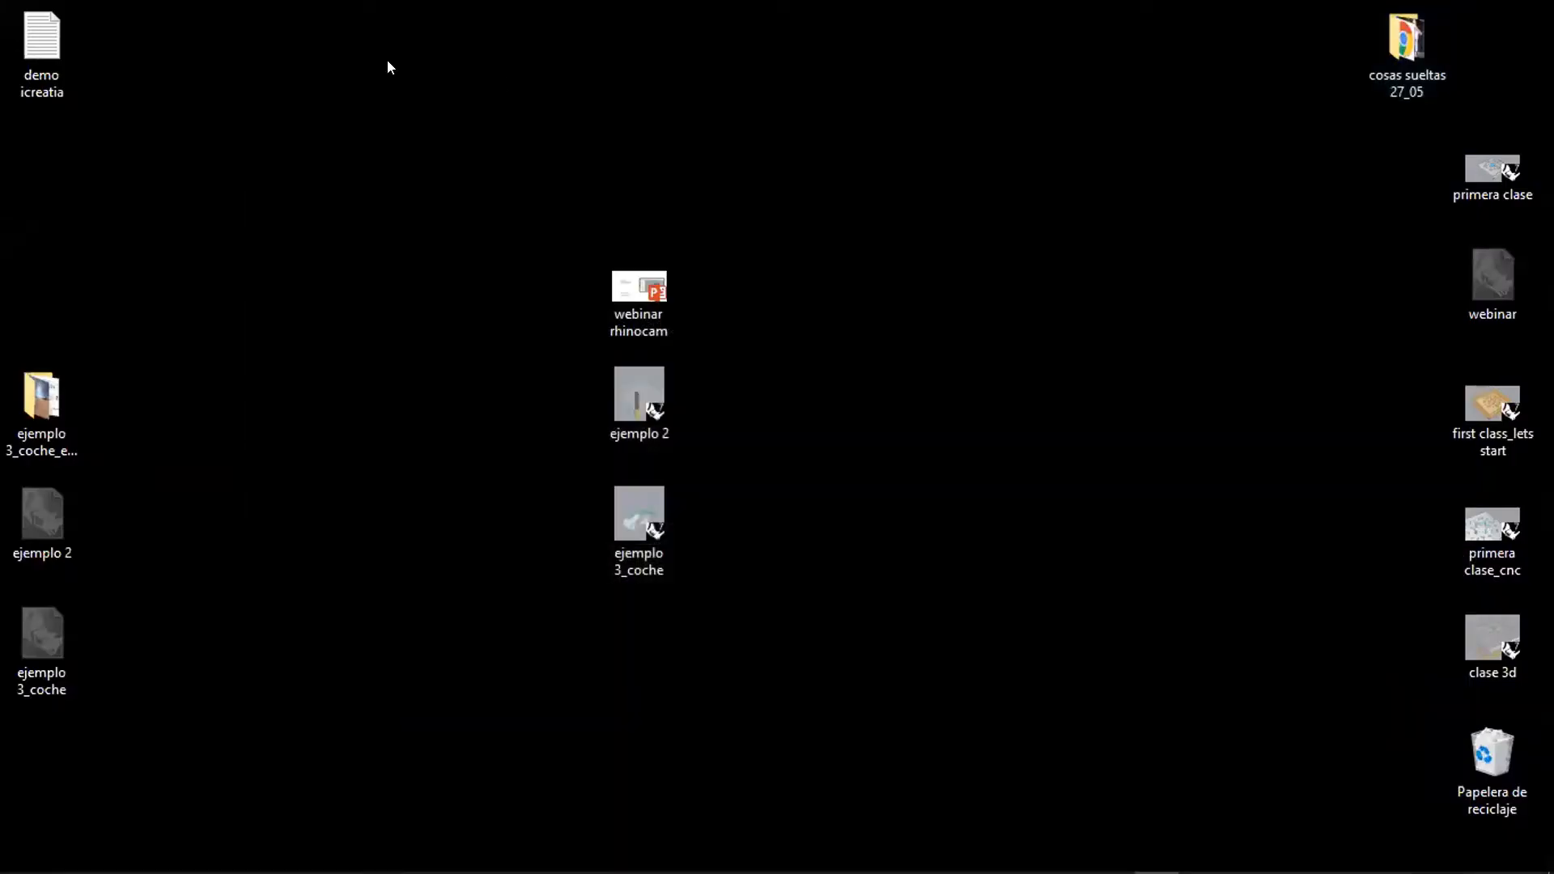
left_click(37, 42)
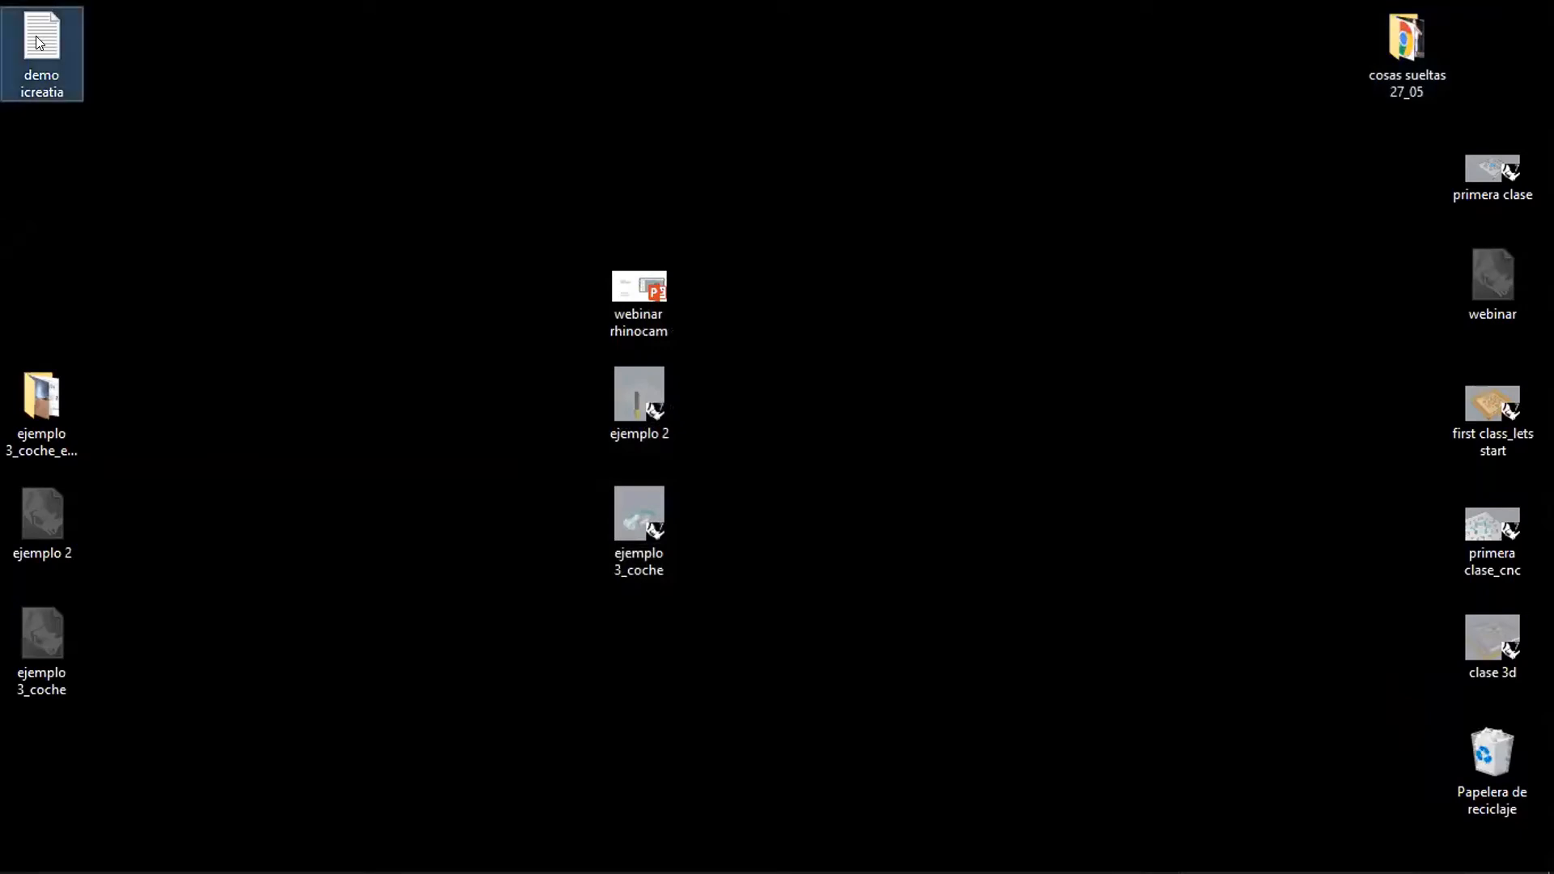
right_click(37, 42)
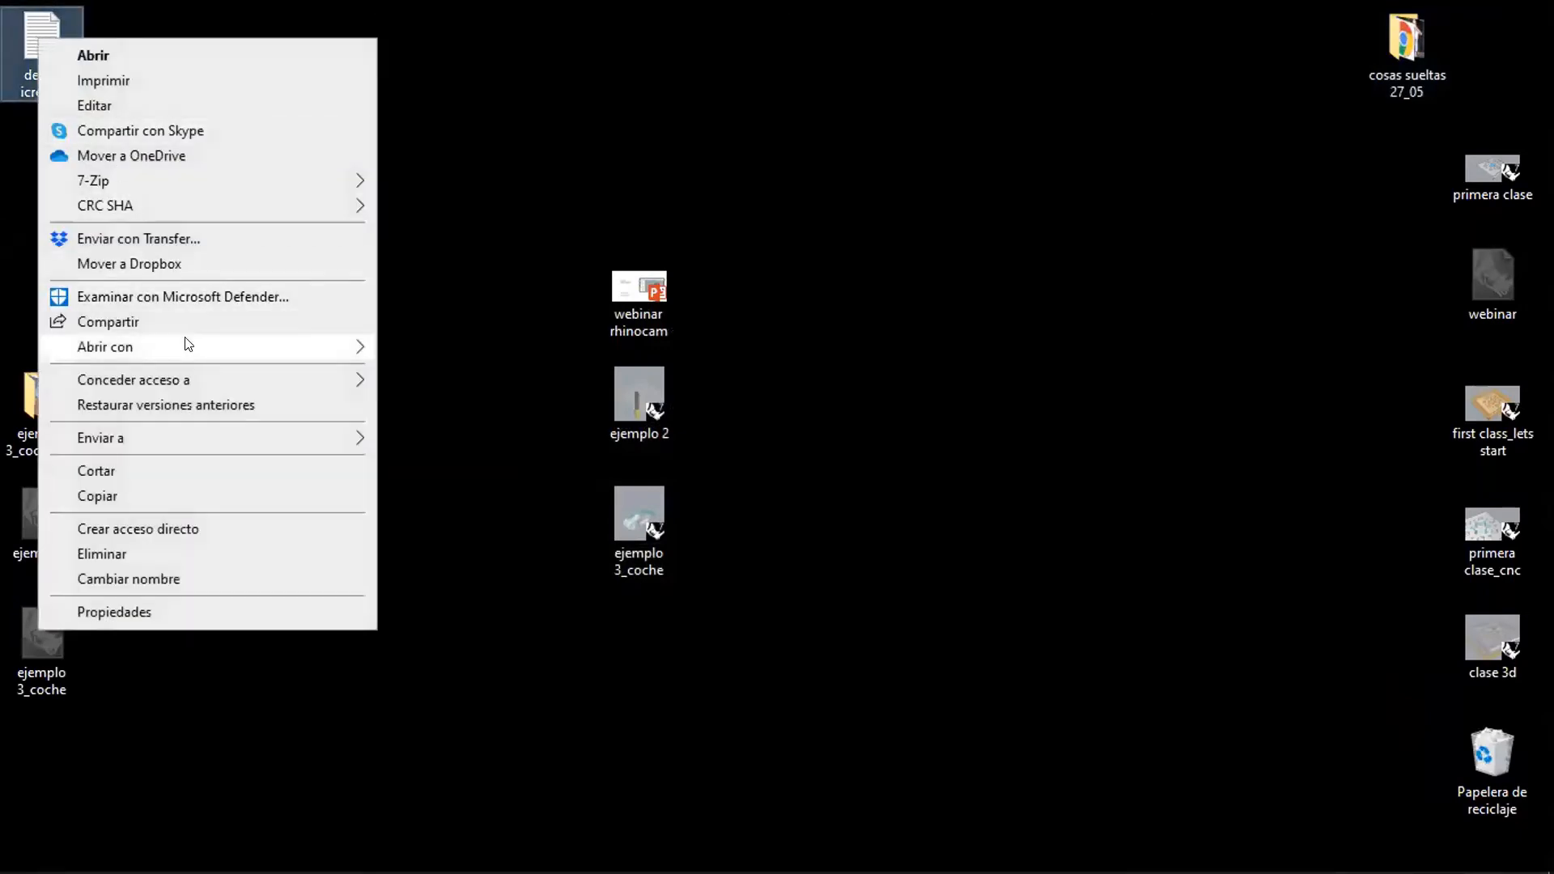
mouse_move(186, 344)
left_click(551, 355)
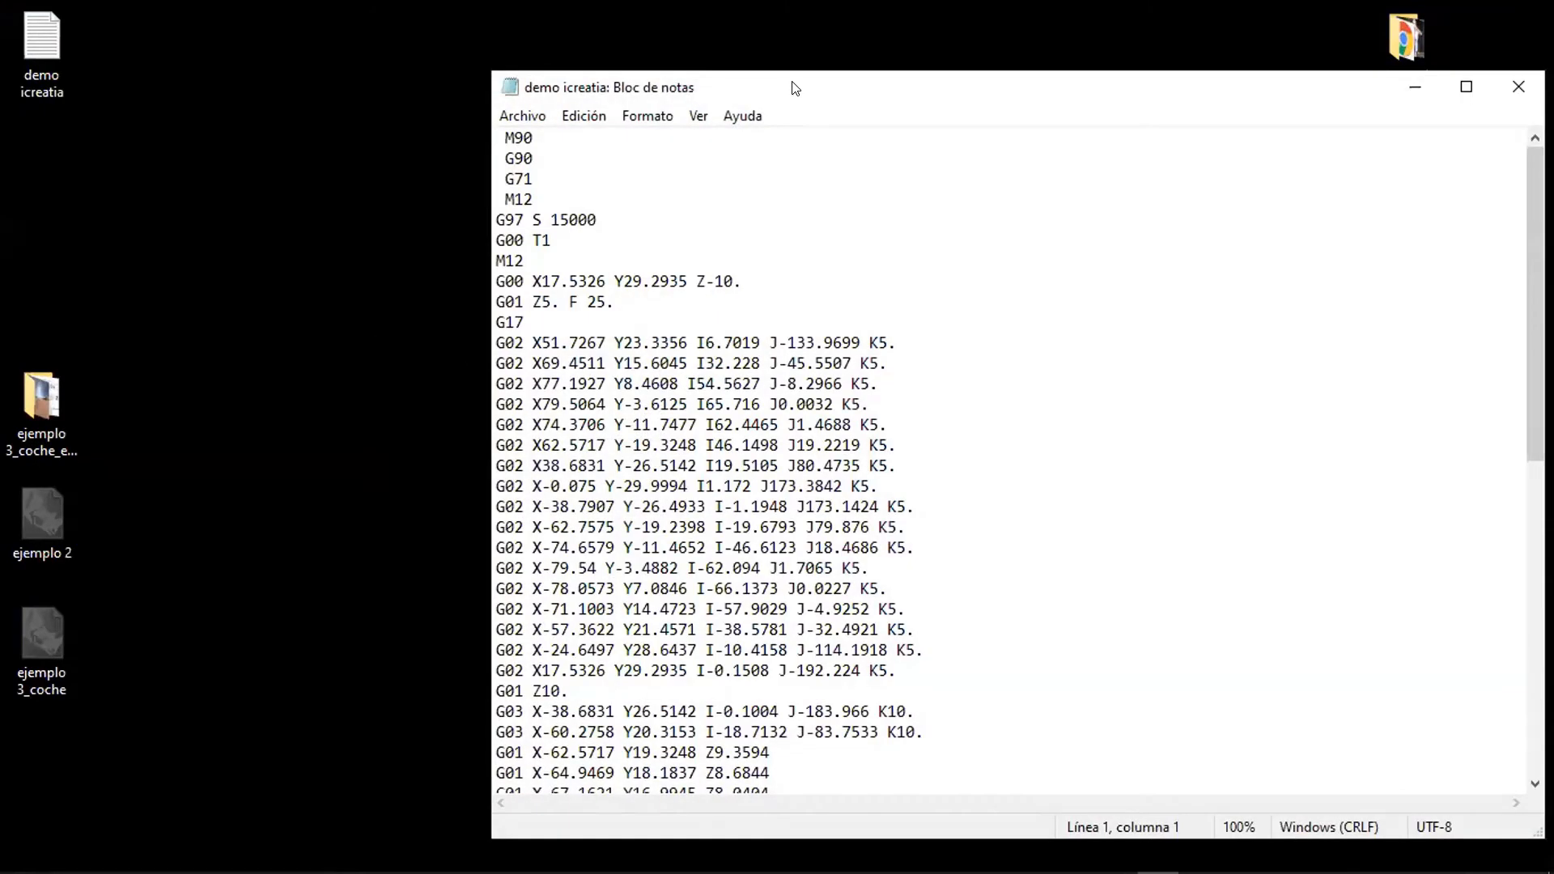
- Look through the G-code in the maximized Notepad window, close the file and return to Rhino
left_click(1465, 86)
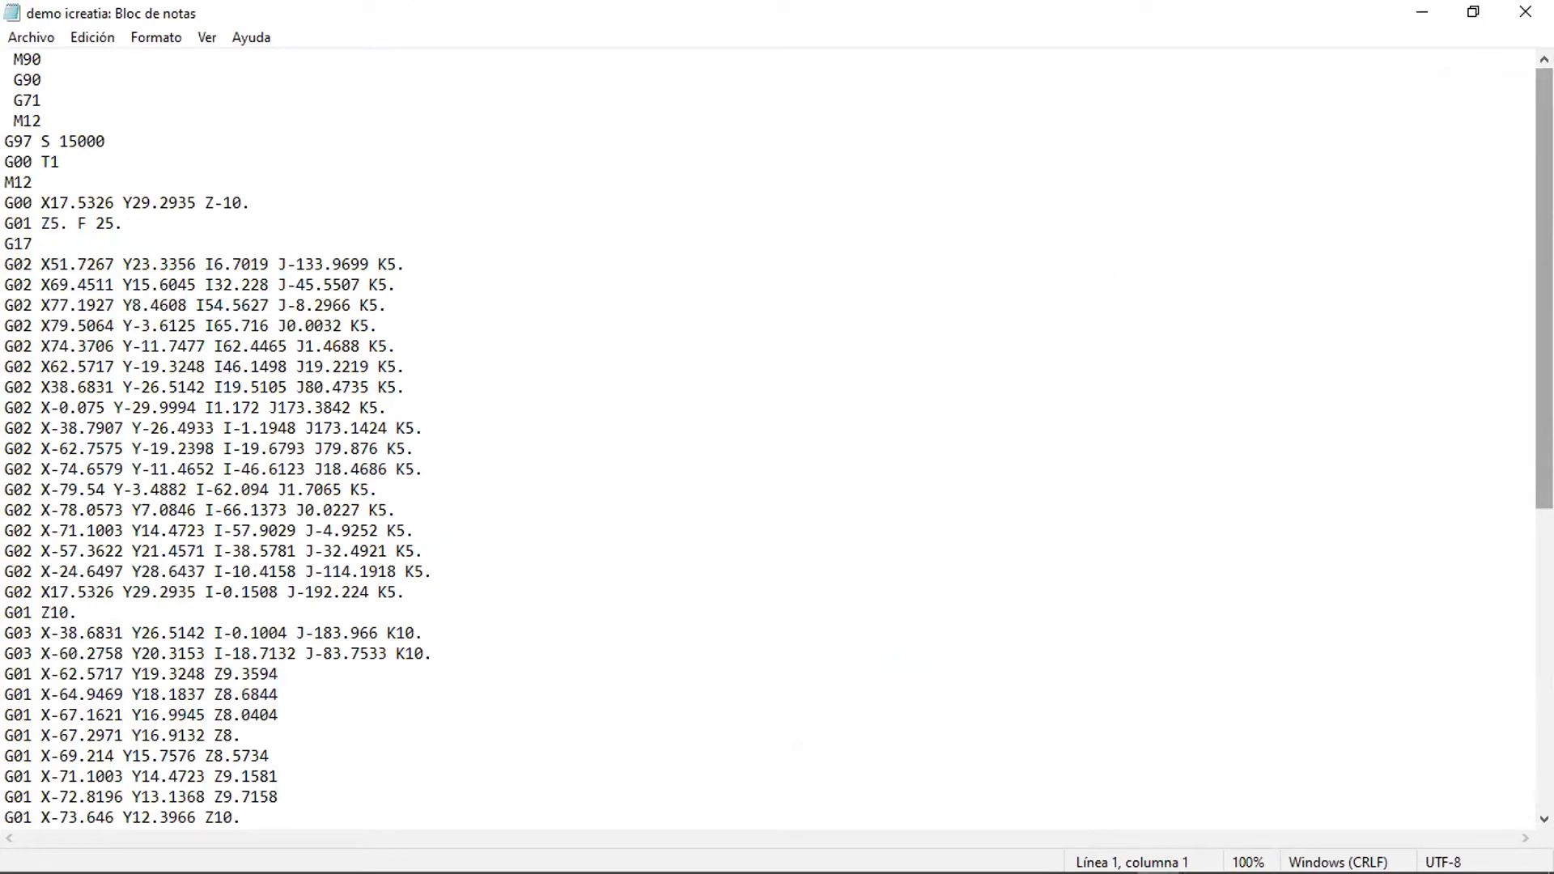
left_click_drag(1544, 288, 1502, 49)
left_click(1522, 11)
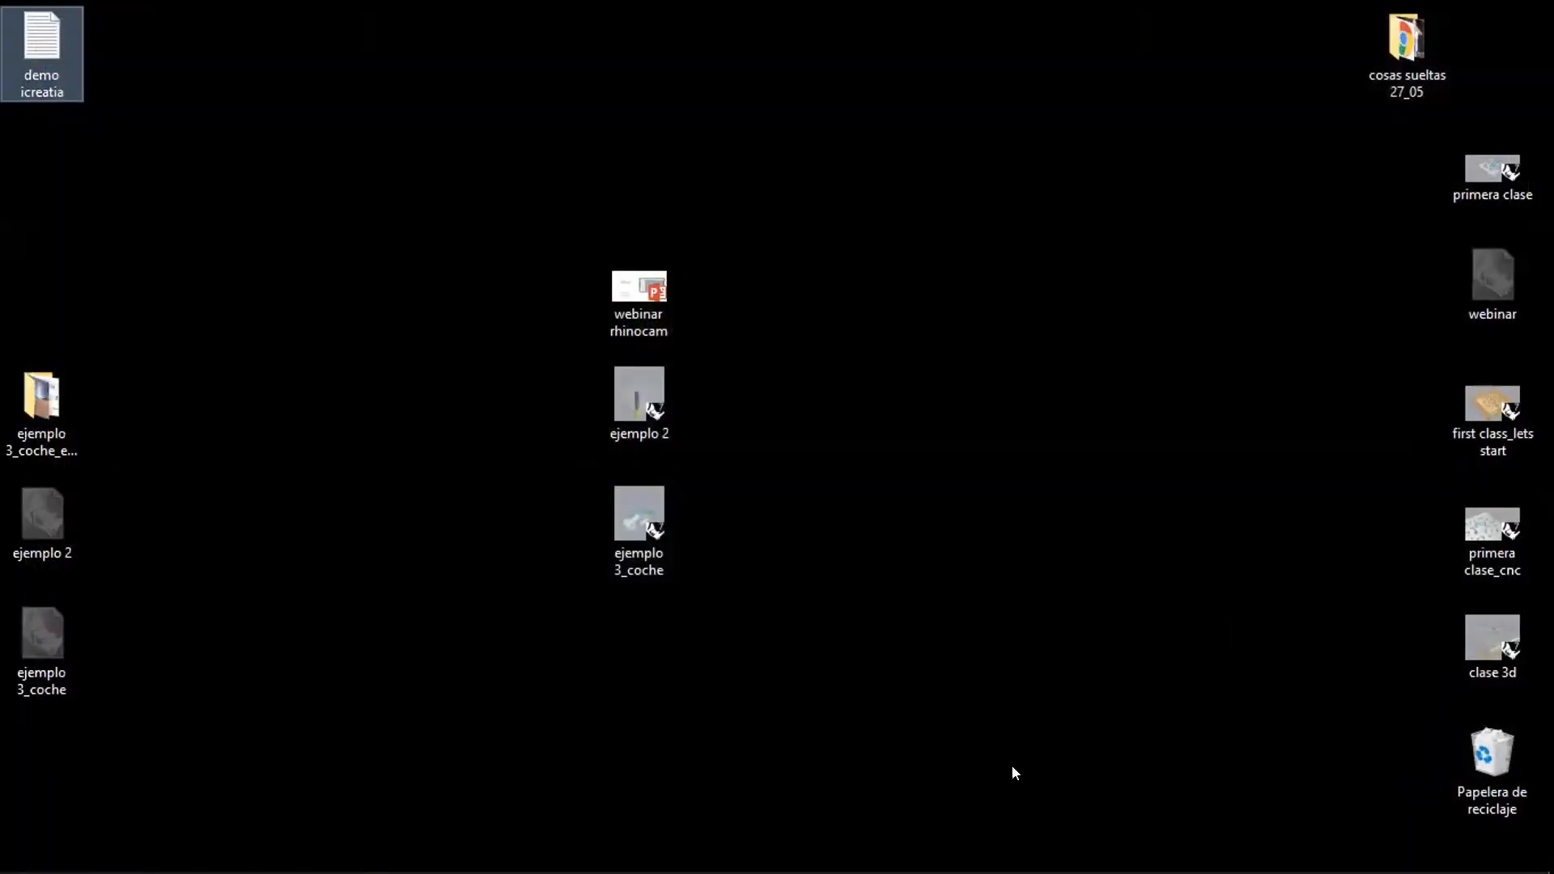
left_click(1156, 850)
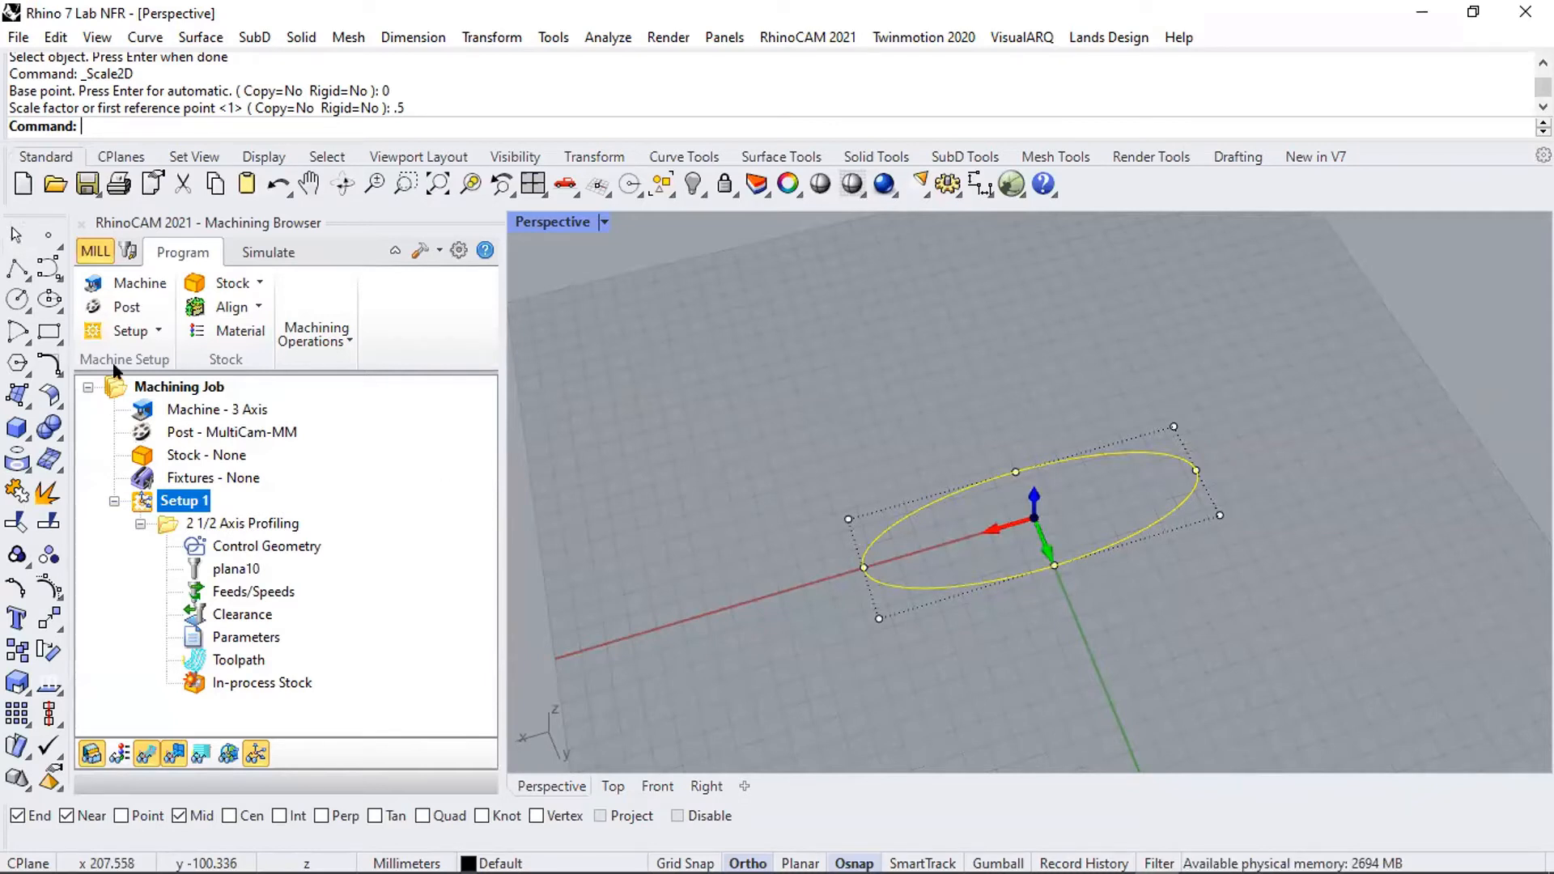
- Open the recent file ejemplo 2, discarding the untitled model's changes and using the CAM preferences stored in the file
left_click(140, 524)
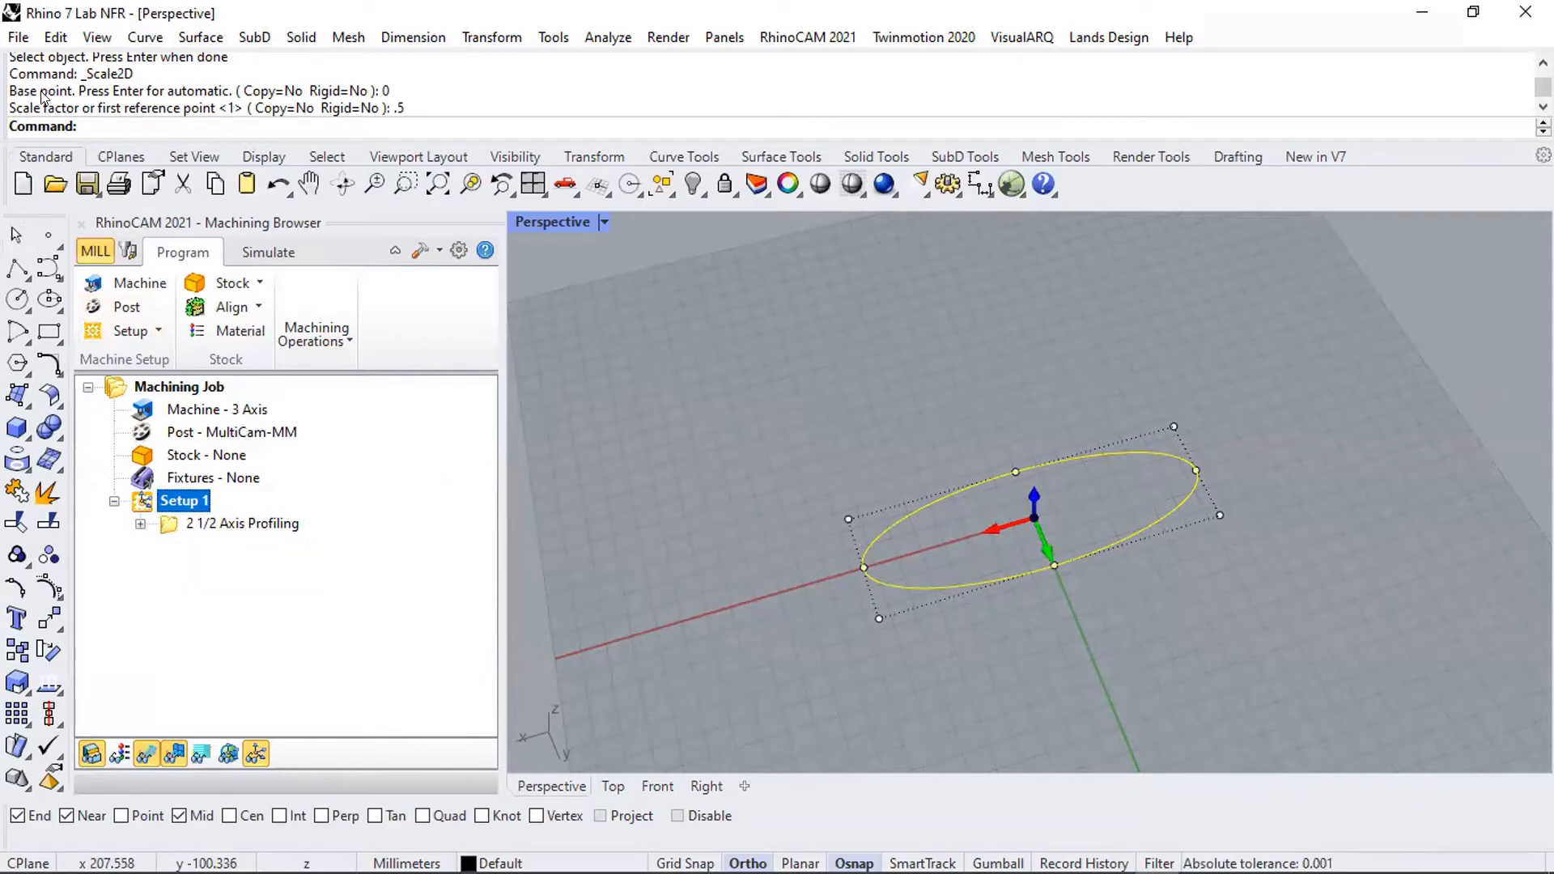
left_click(19, 37)
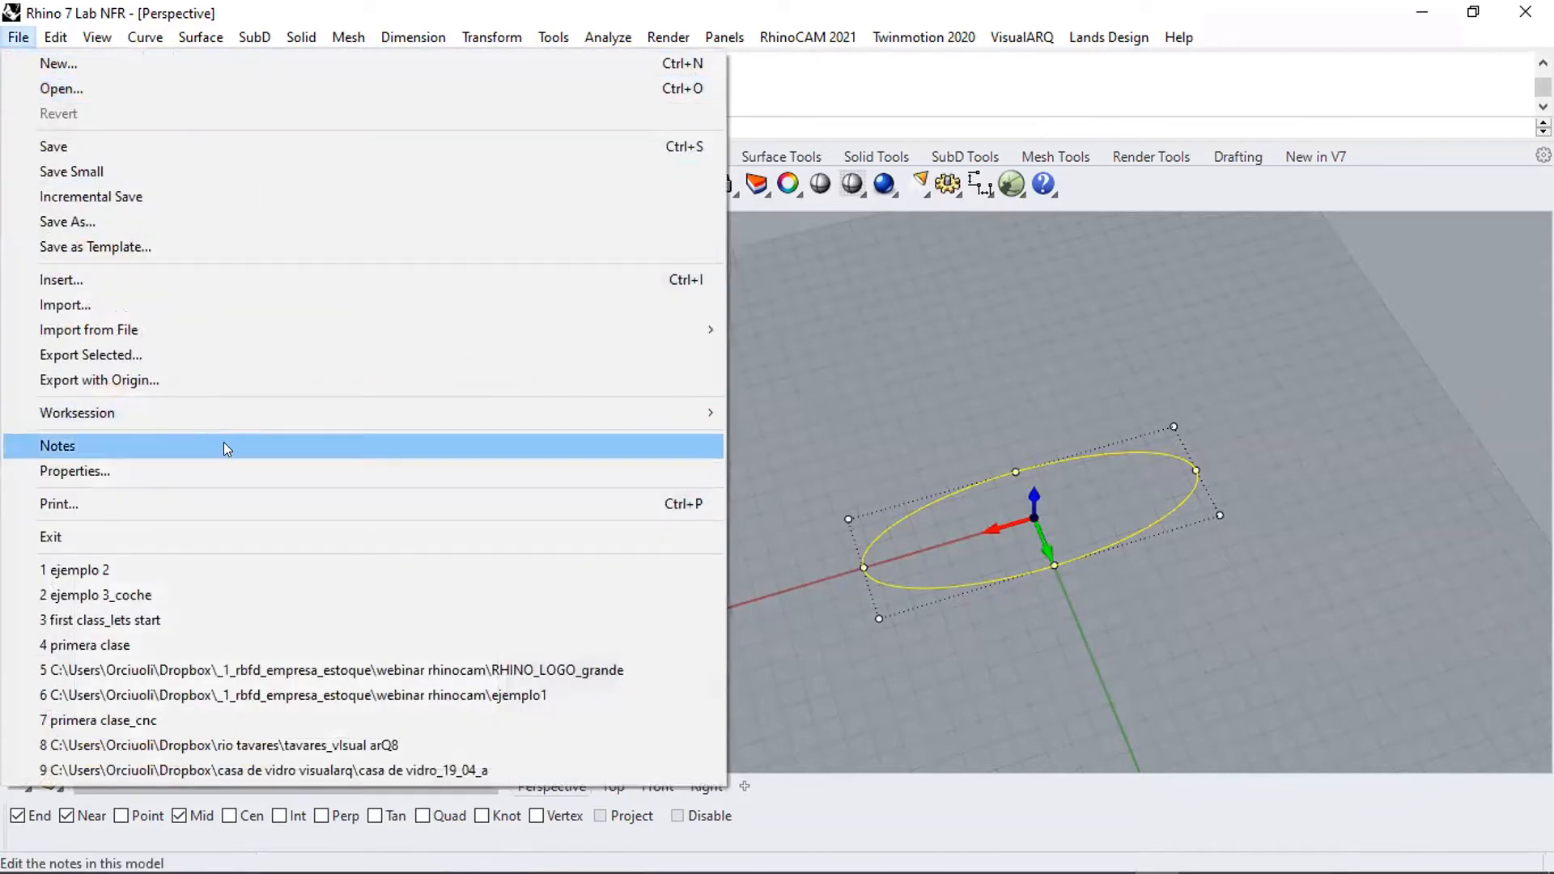
left_click(146, 569)
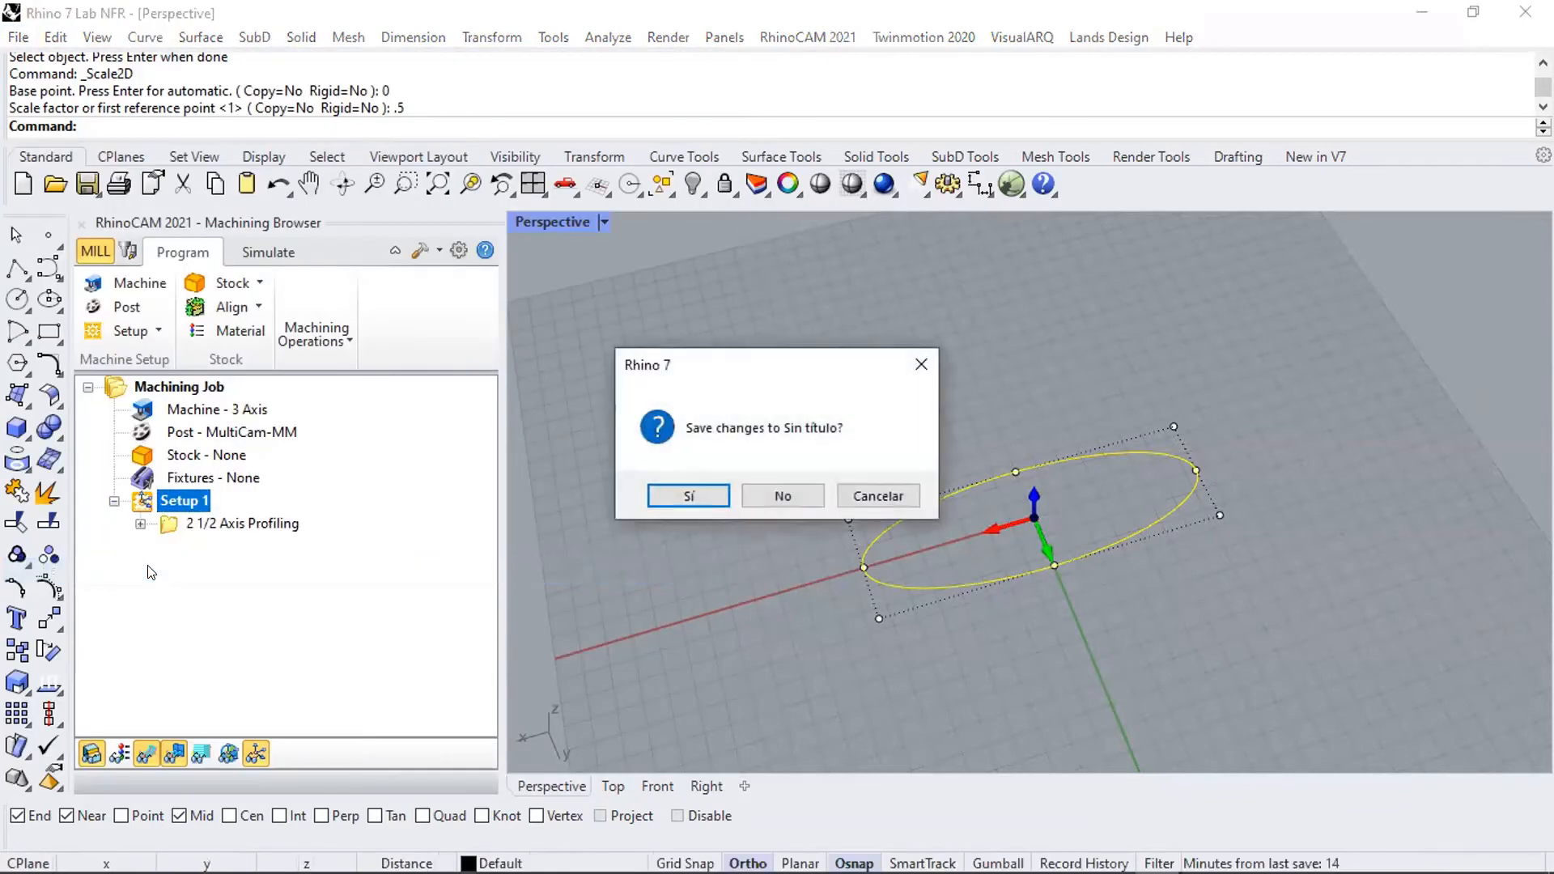
left_click(794, 493)
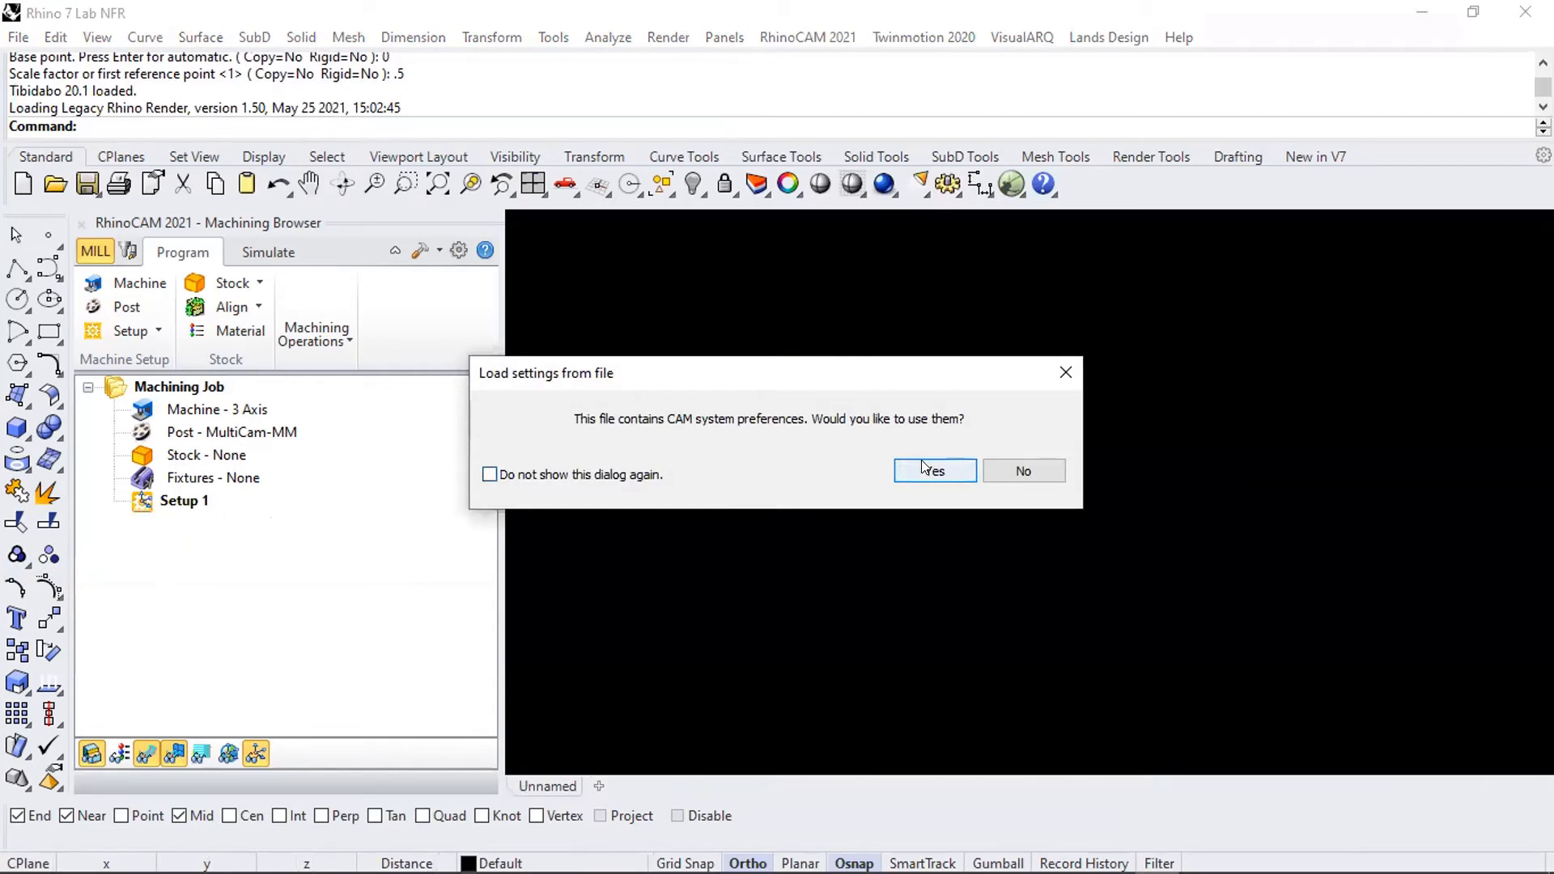
left_click(932, 470)
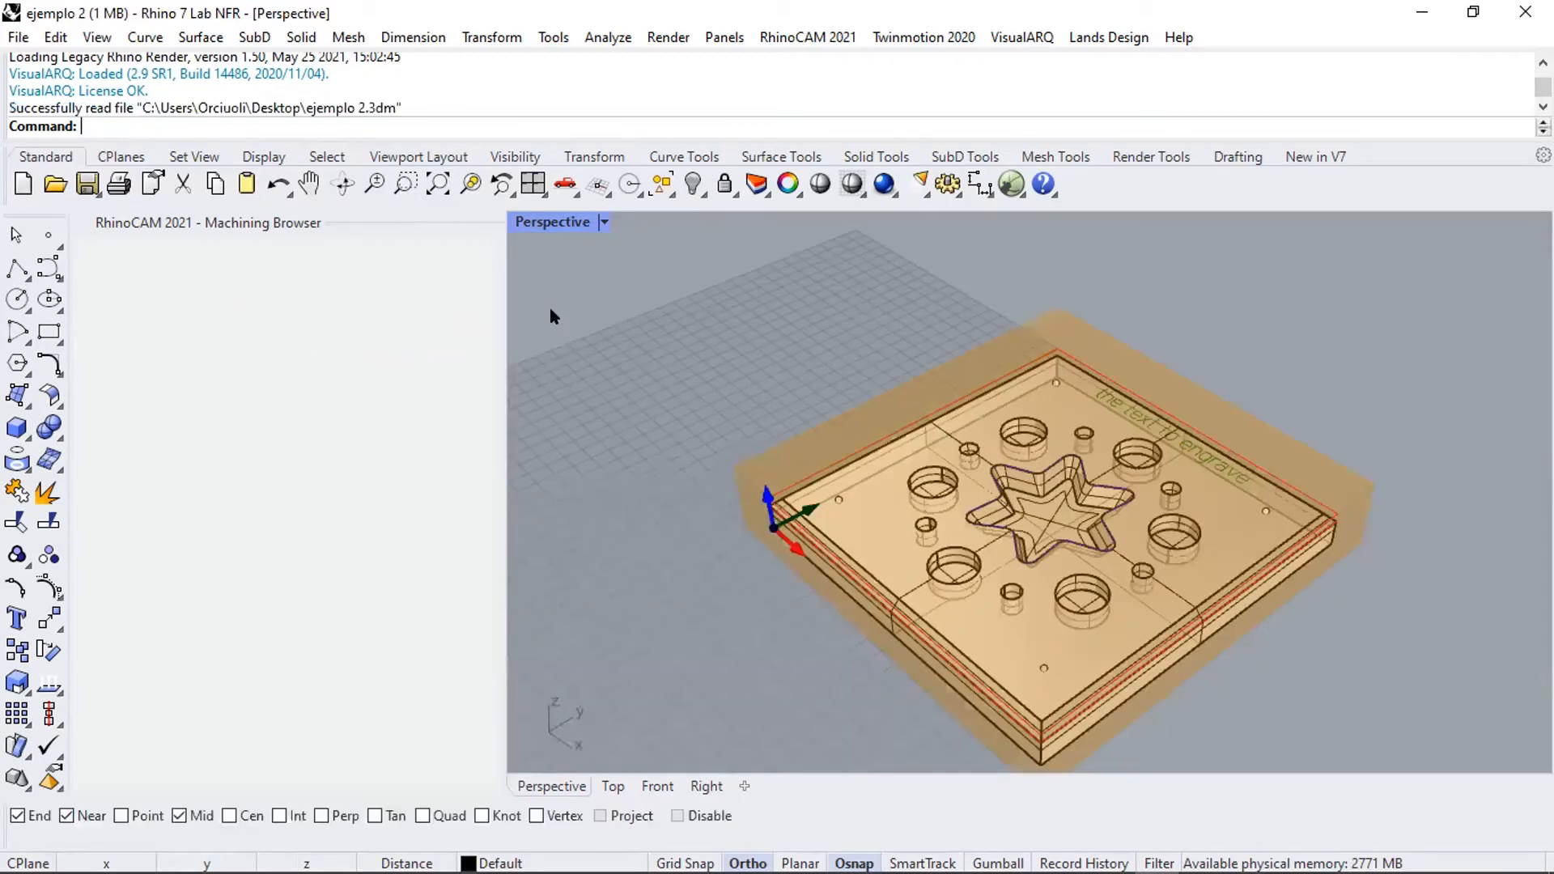
- Examine the part from several sides, hiding the stock block to view the bare model and showing it again
right_click_drag(1020, 473, 931, 567)
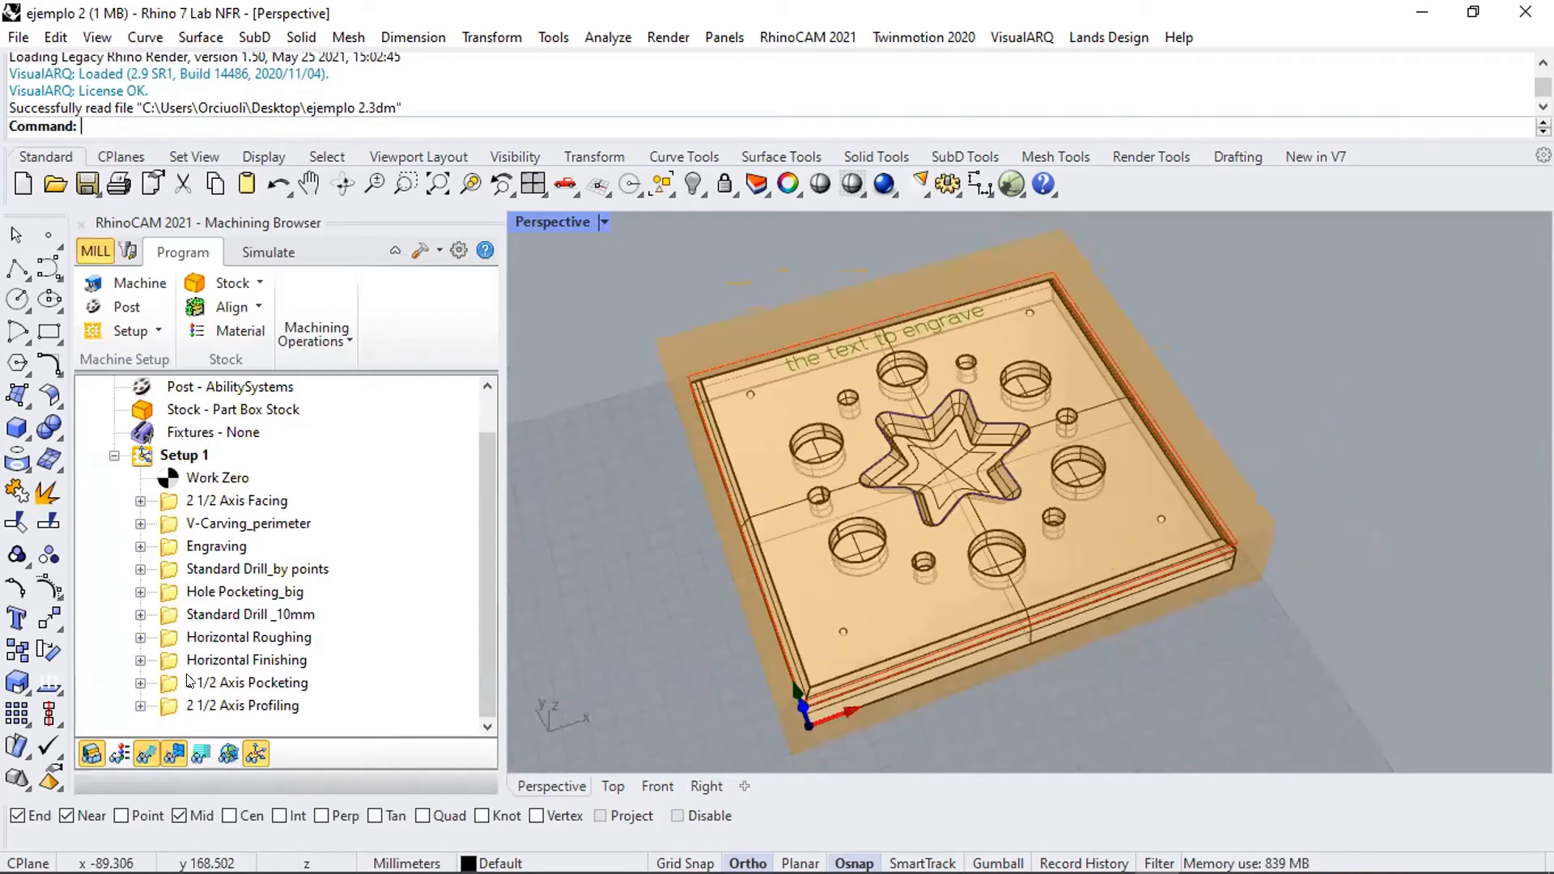
mouse_move(865, 571)
right_mouse_down()
mouse_move(862, 508)
mouse_move(882, 583)
mouse_move(906, 479)
mouse_move(733, 390)
right_mouse_up()
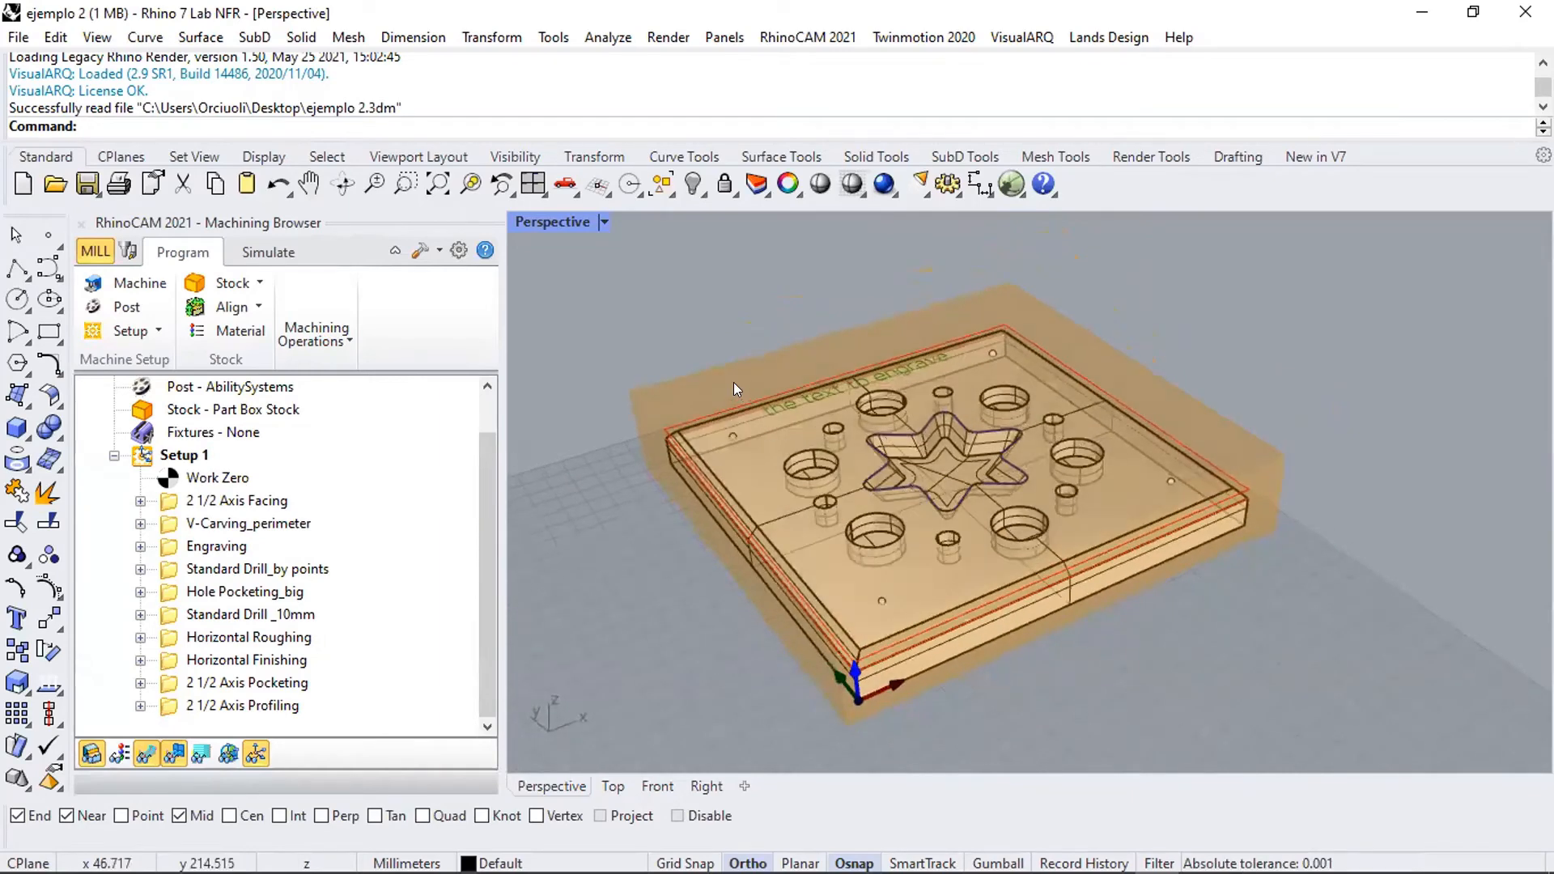
right_click_drag(895, 520, 627, 568)
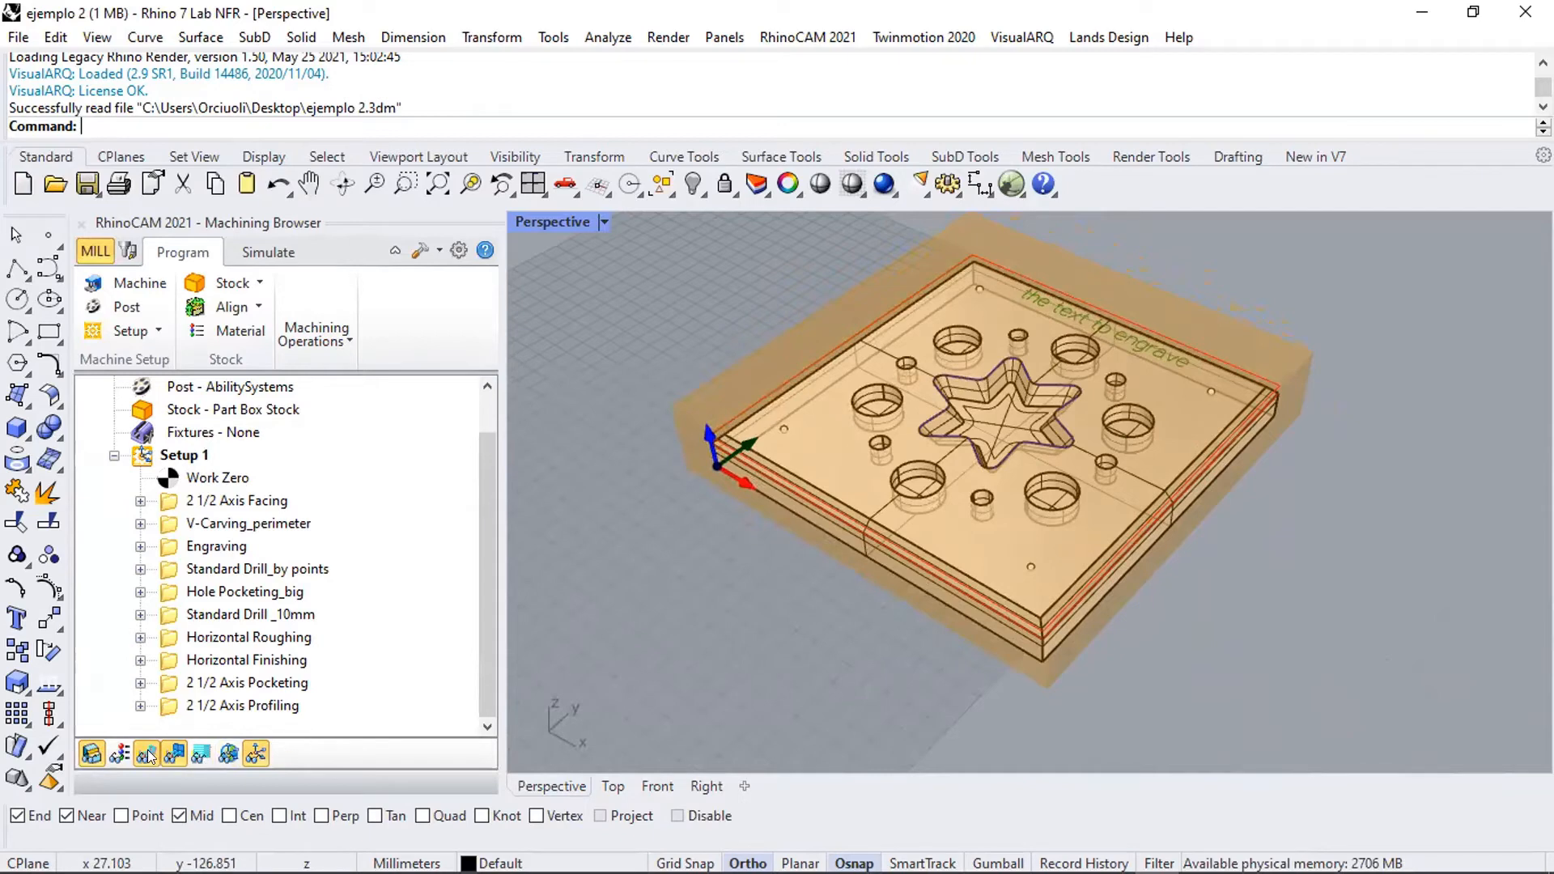
left_click(89, 754)
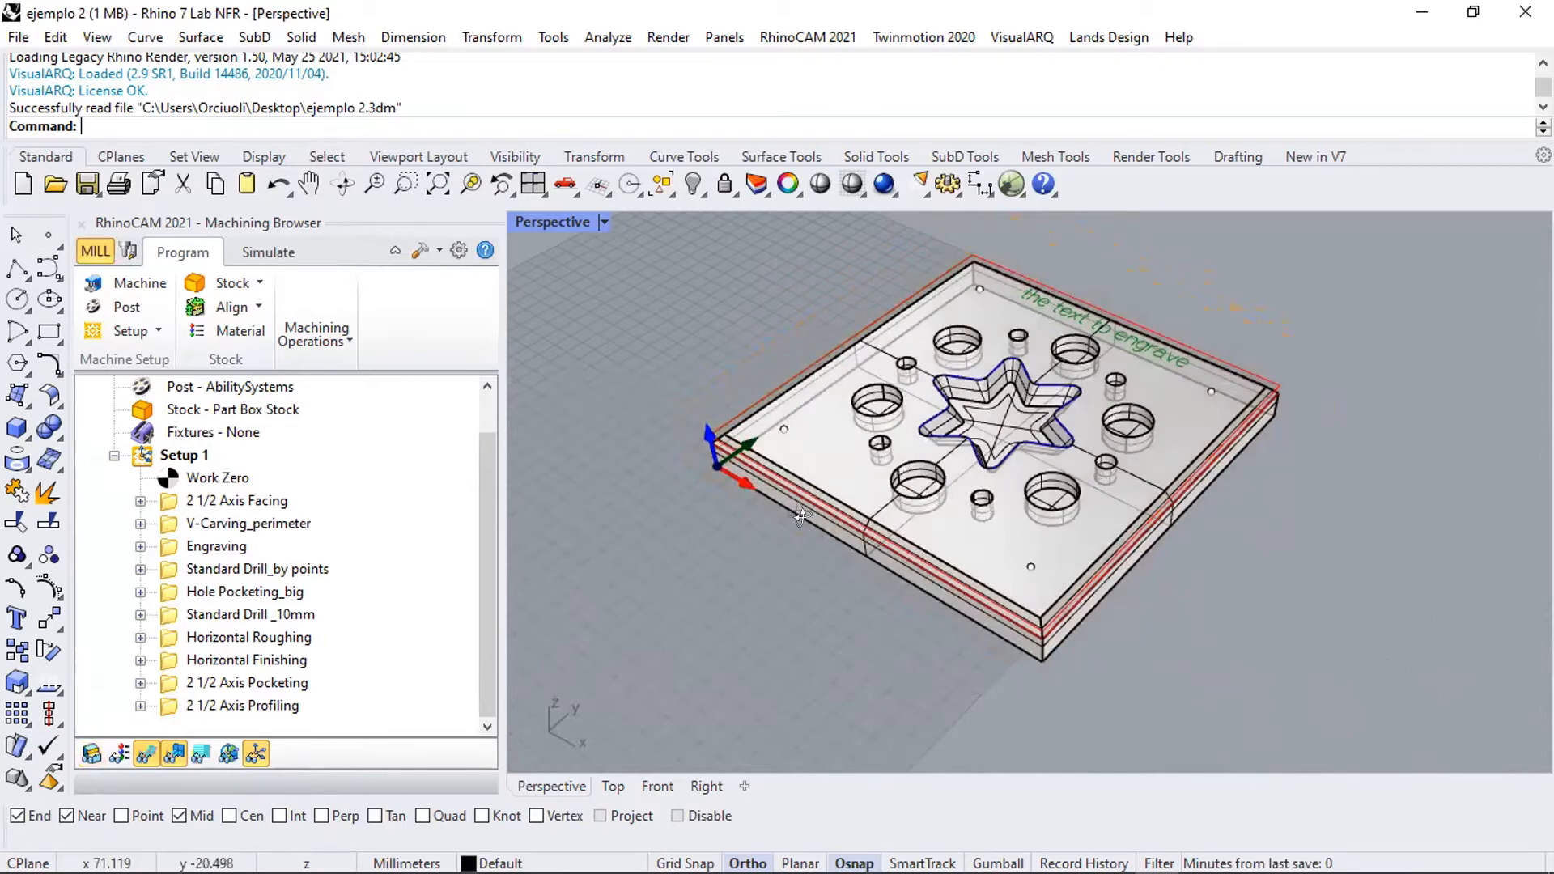
right_click_drag(810, 526, 1018, 407)
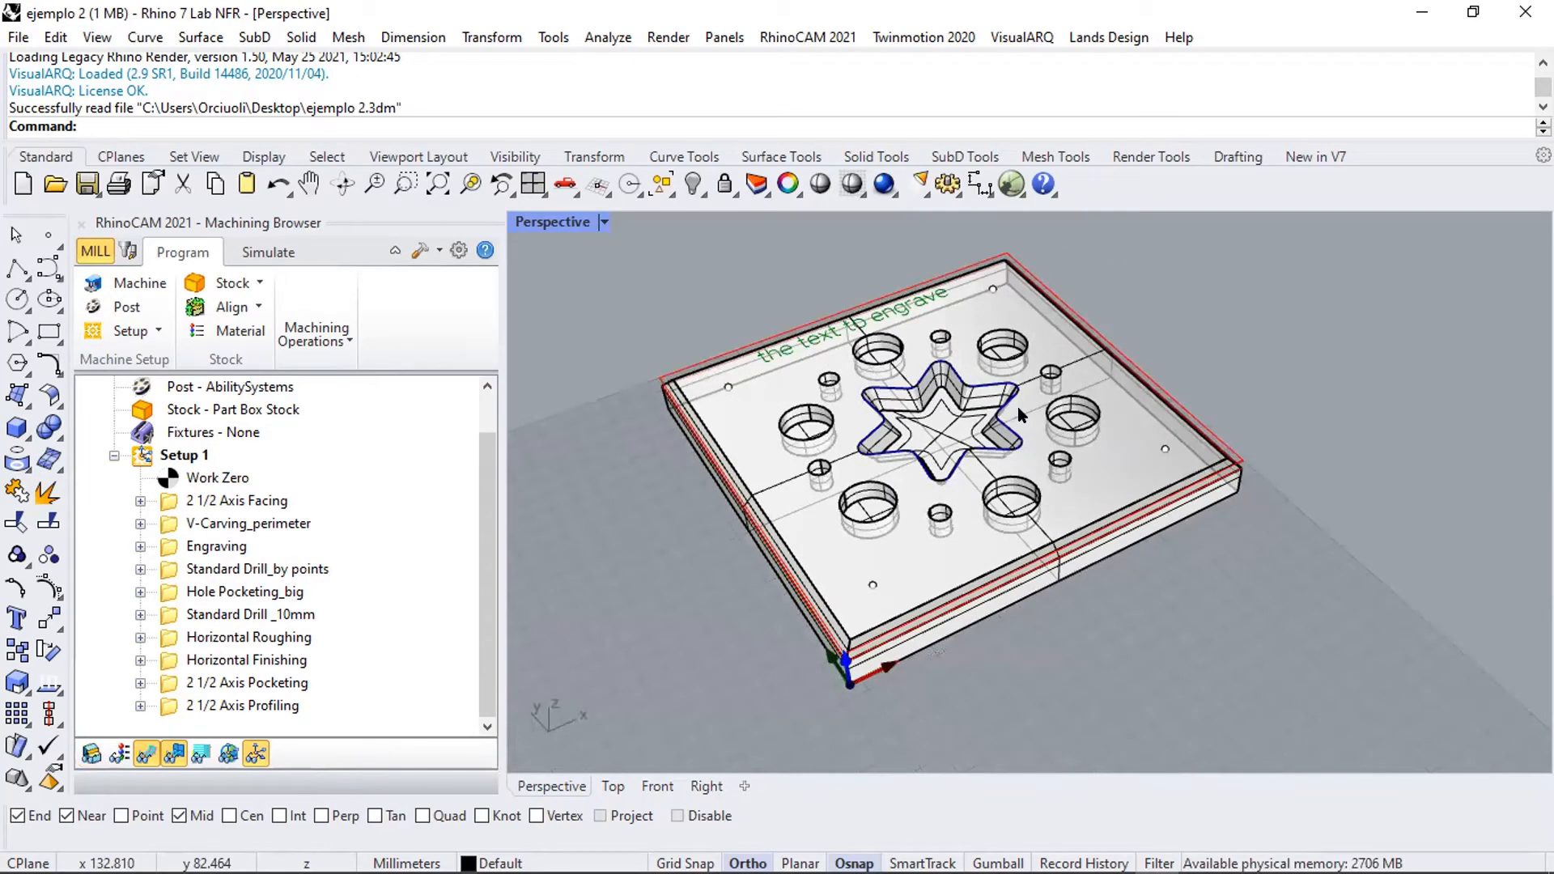
left_click(93, 753)
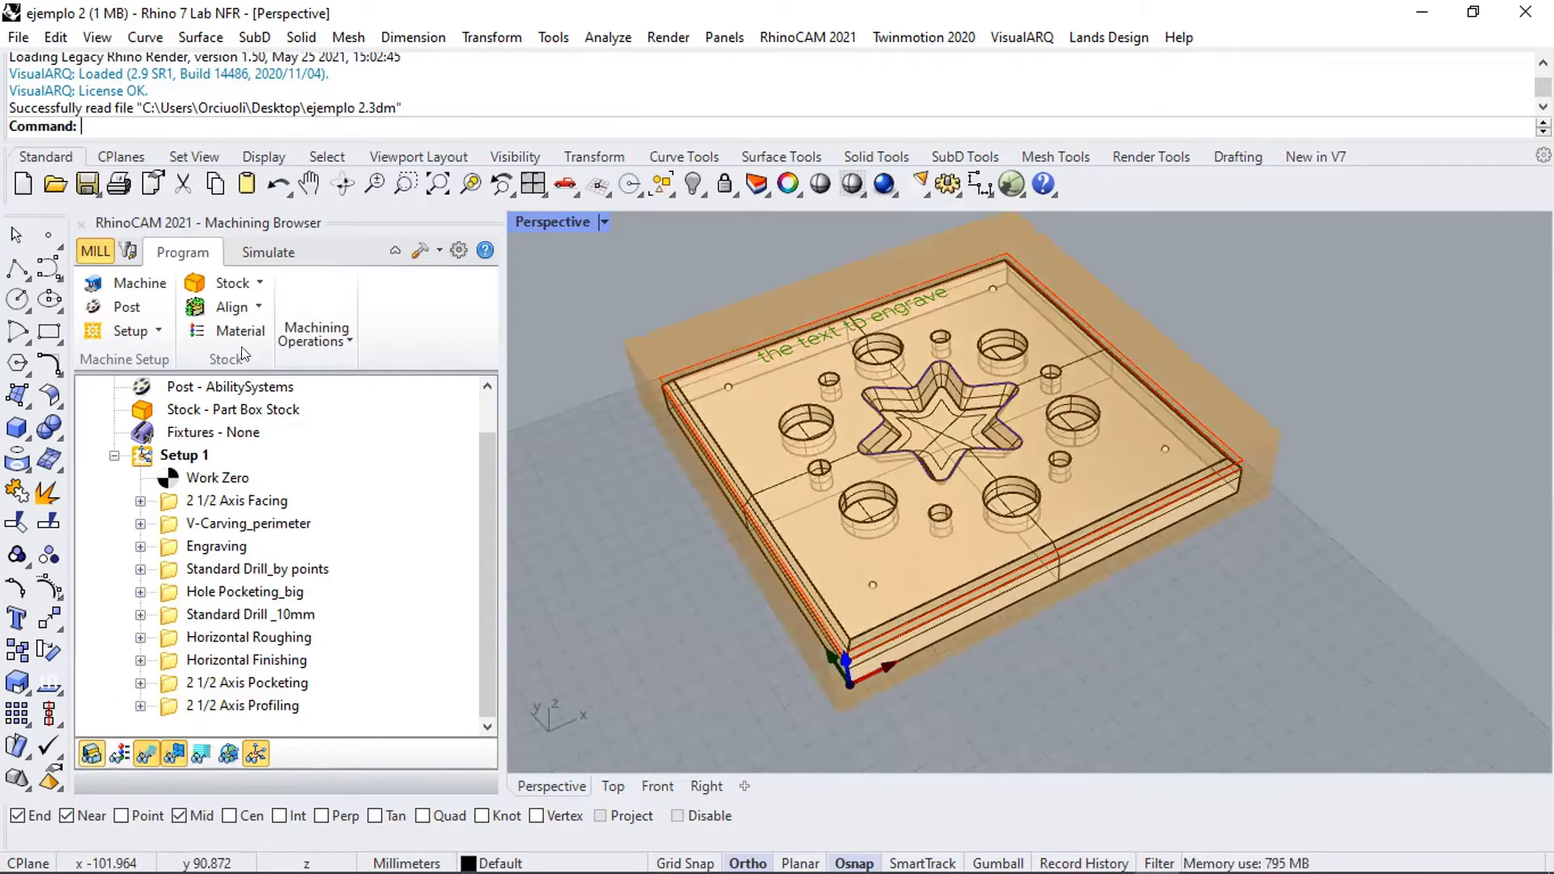
- Define a box stock 220 mm long, 220 mm wide and 40 mm high with its corner at -10, -10, 0
left_click(260, 284)
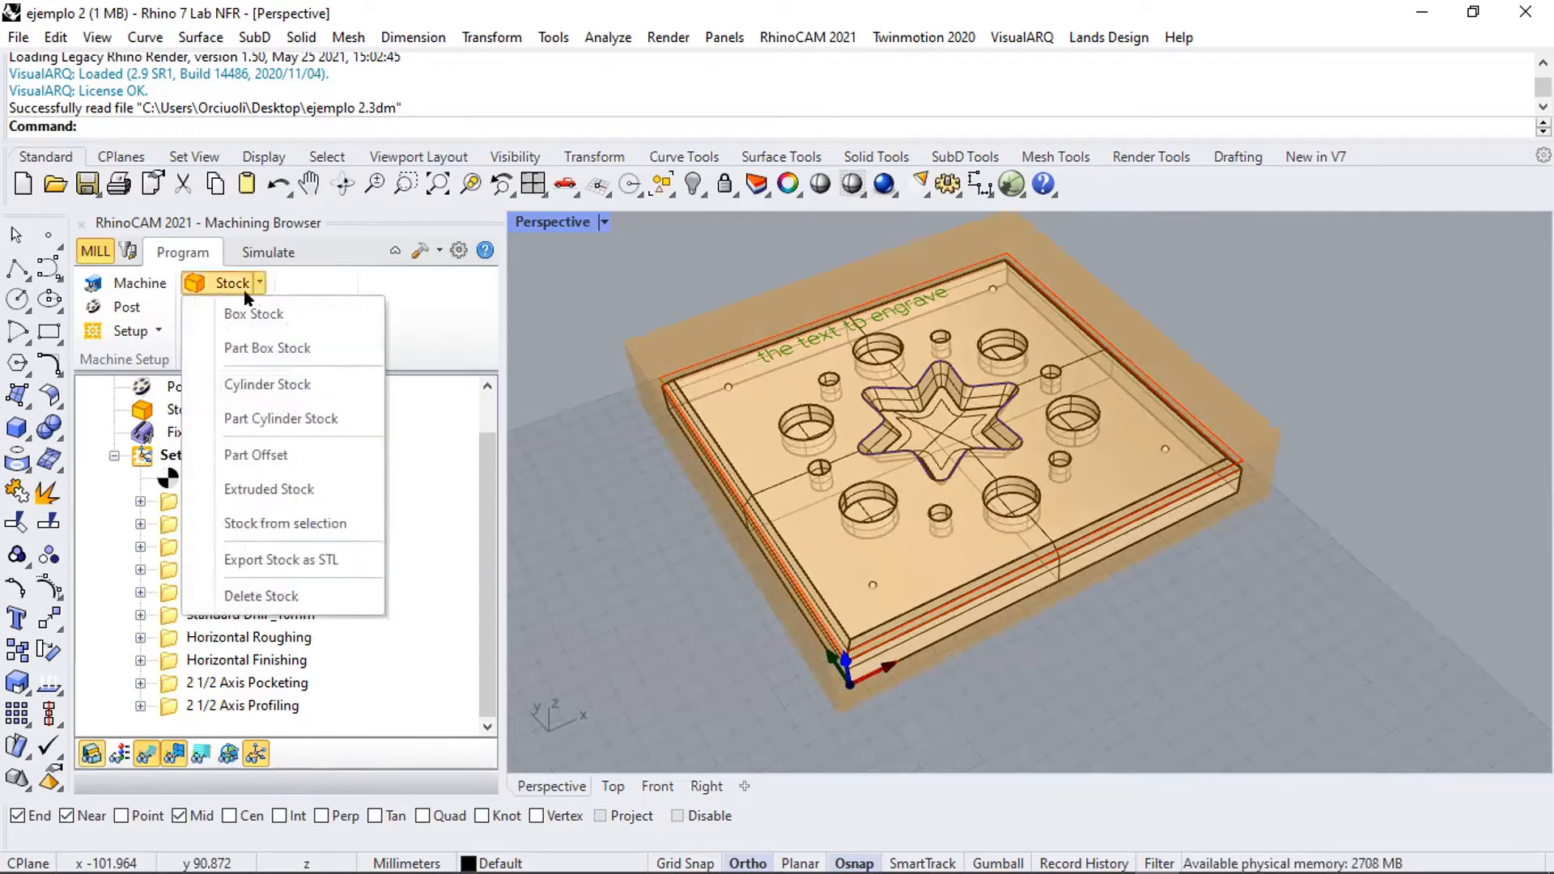
left_click(262, 312)
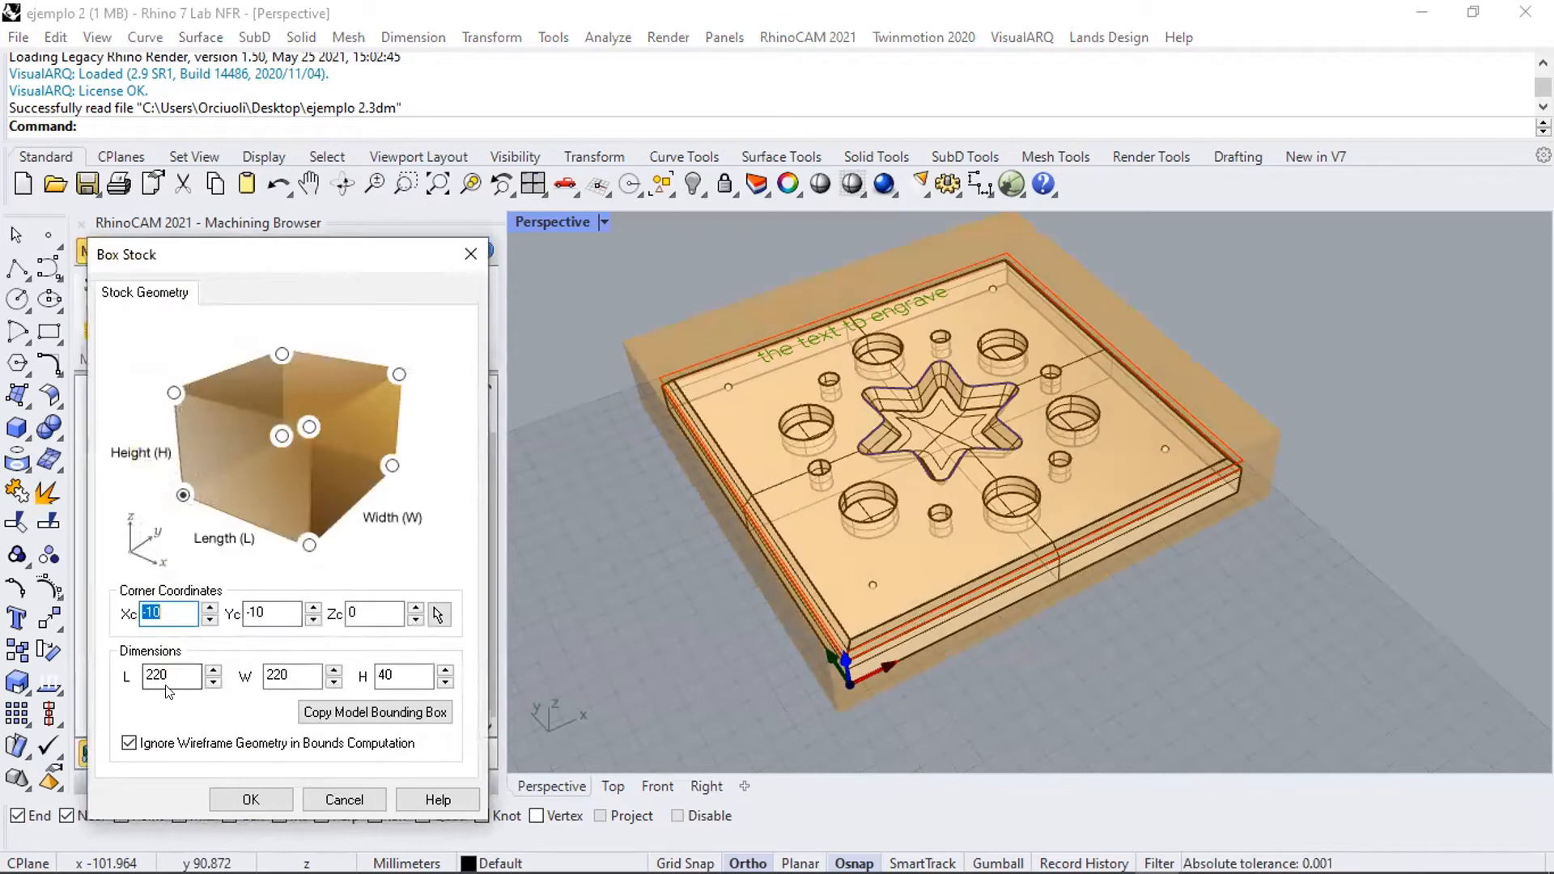
double_click(166, 685)
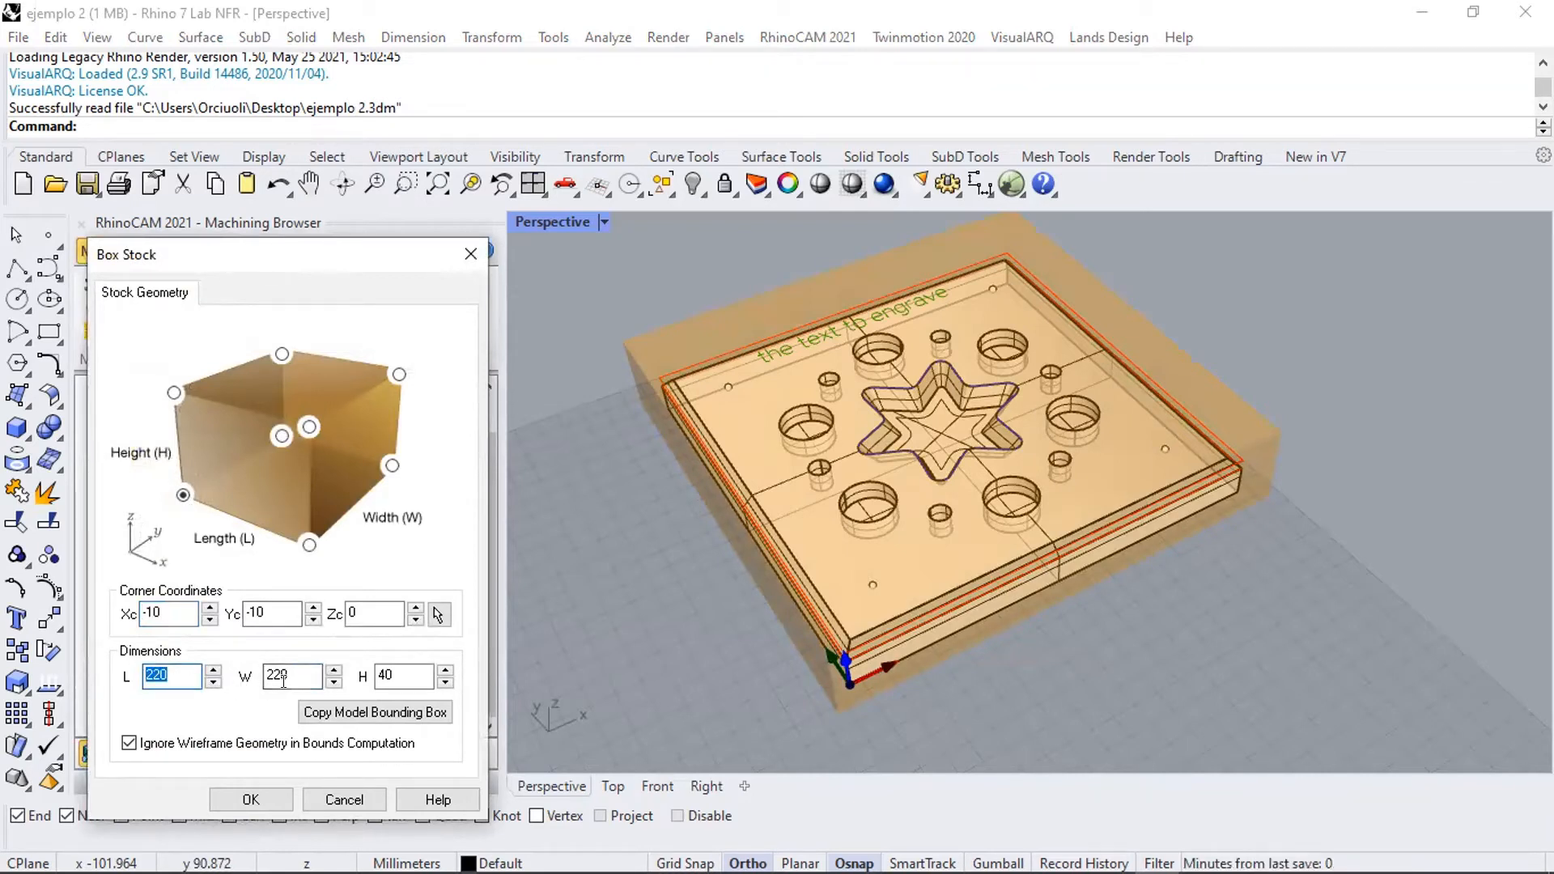
left_click(292, 673)
double_click(397, 675)
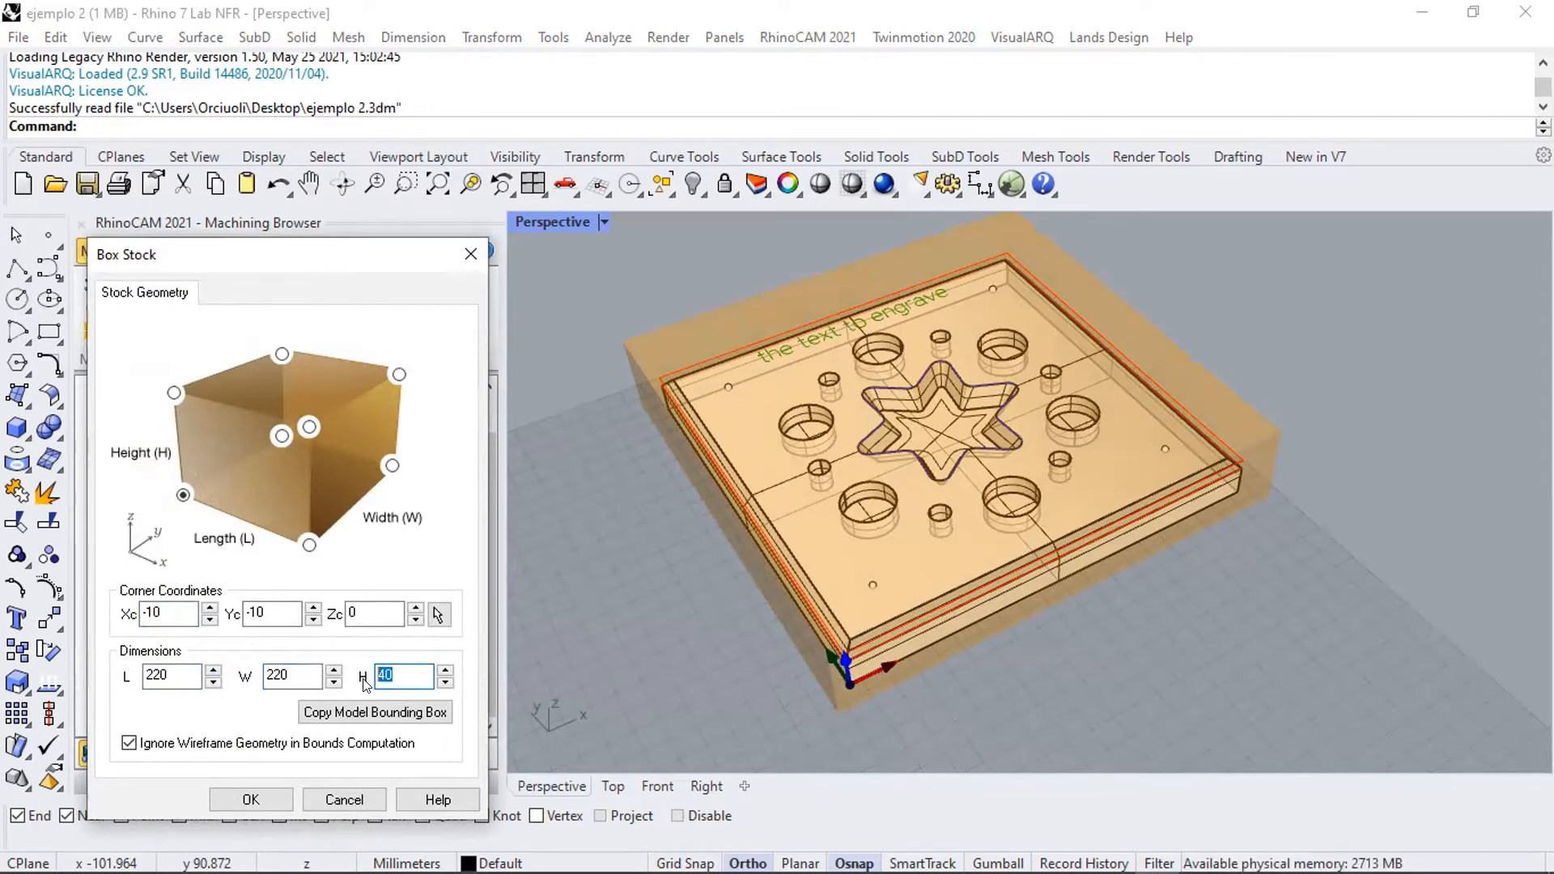
left_click(232, 799)
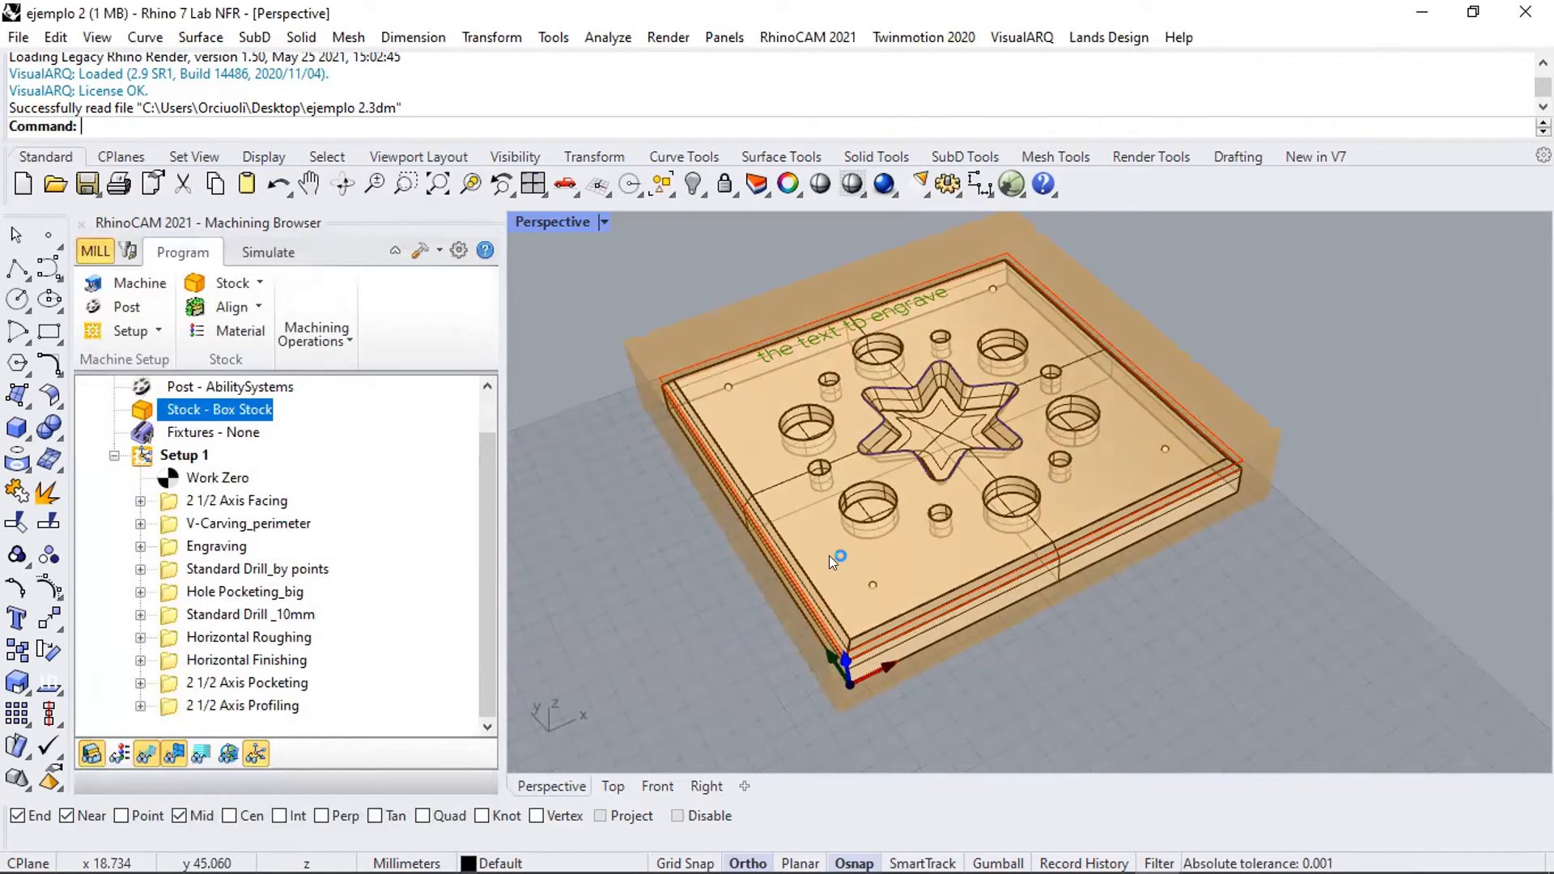
- Turn on the world coordinate system display and examine the axes at the part's lower corner
right_click_drag(828, 555, 870, 463)
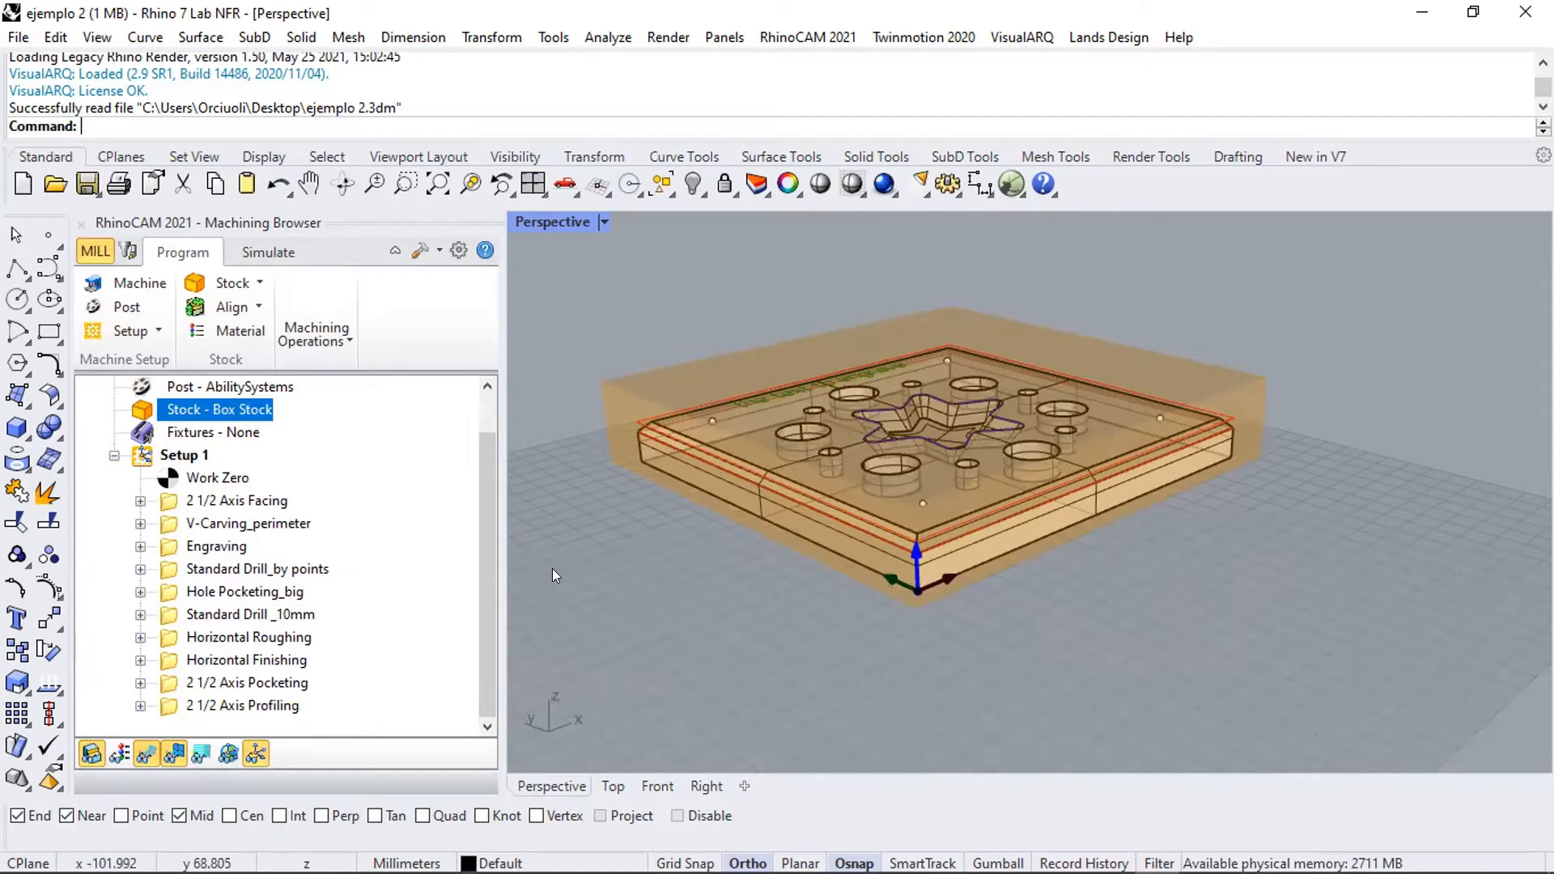
right_click_drag(971, 468, 913, 533)
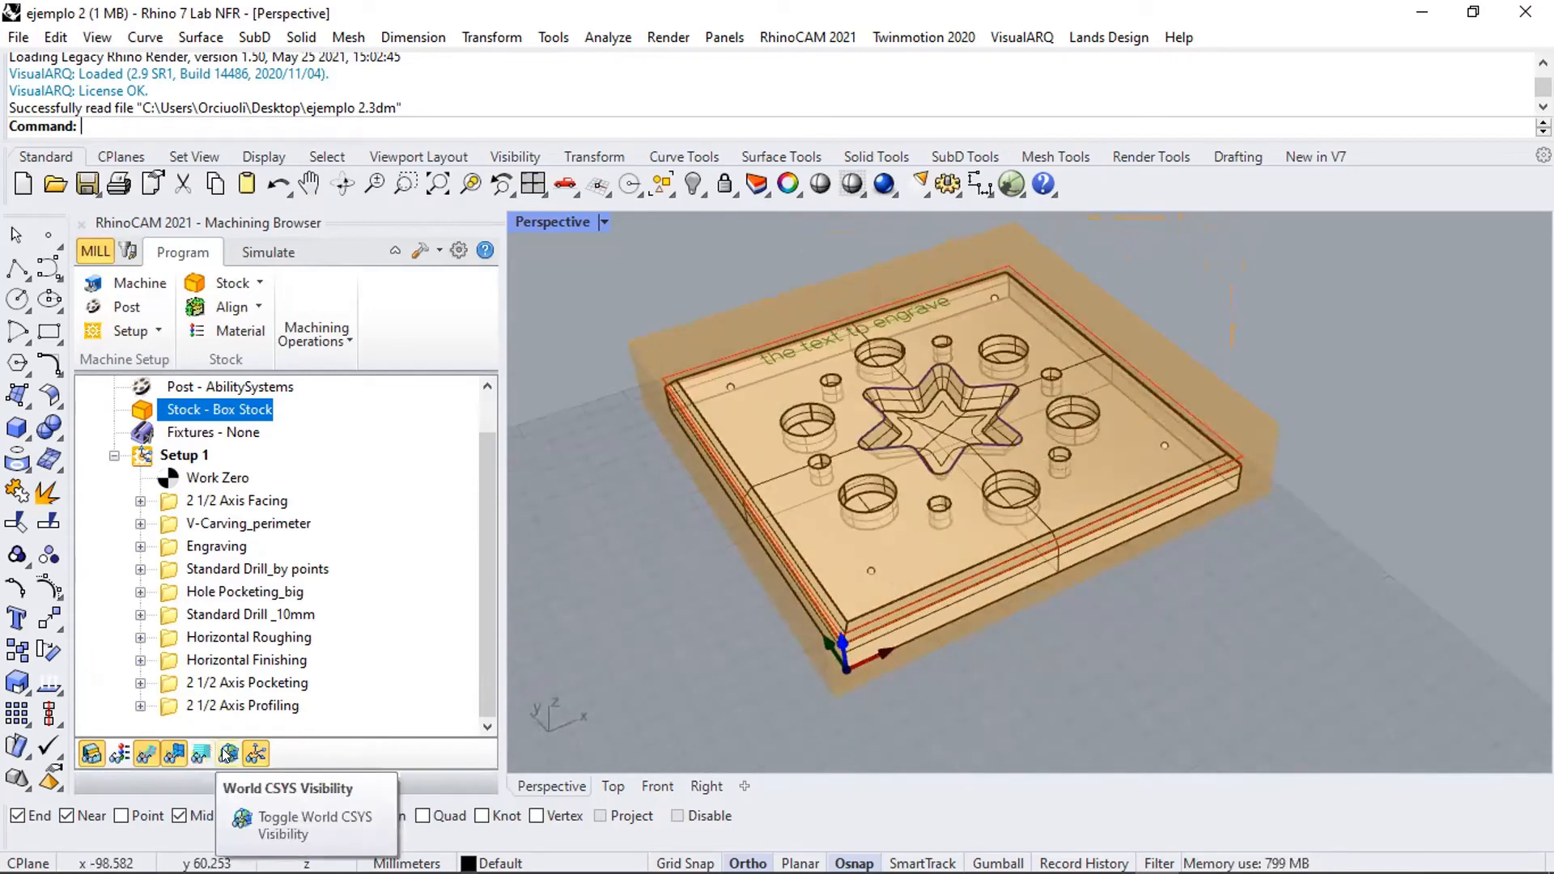
left_click(226, 754)
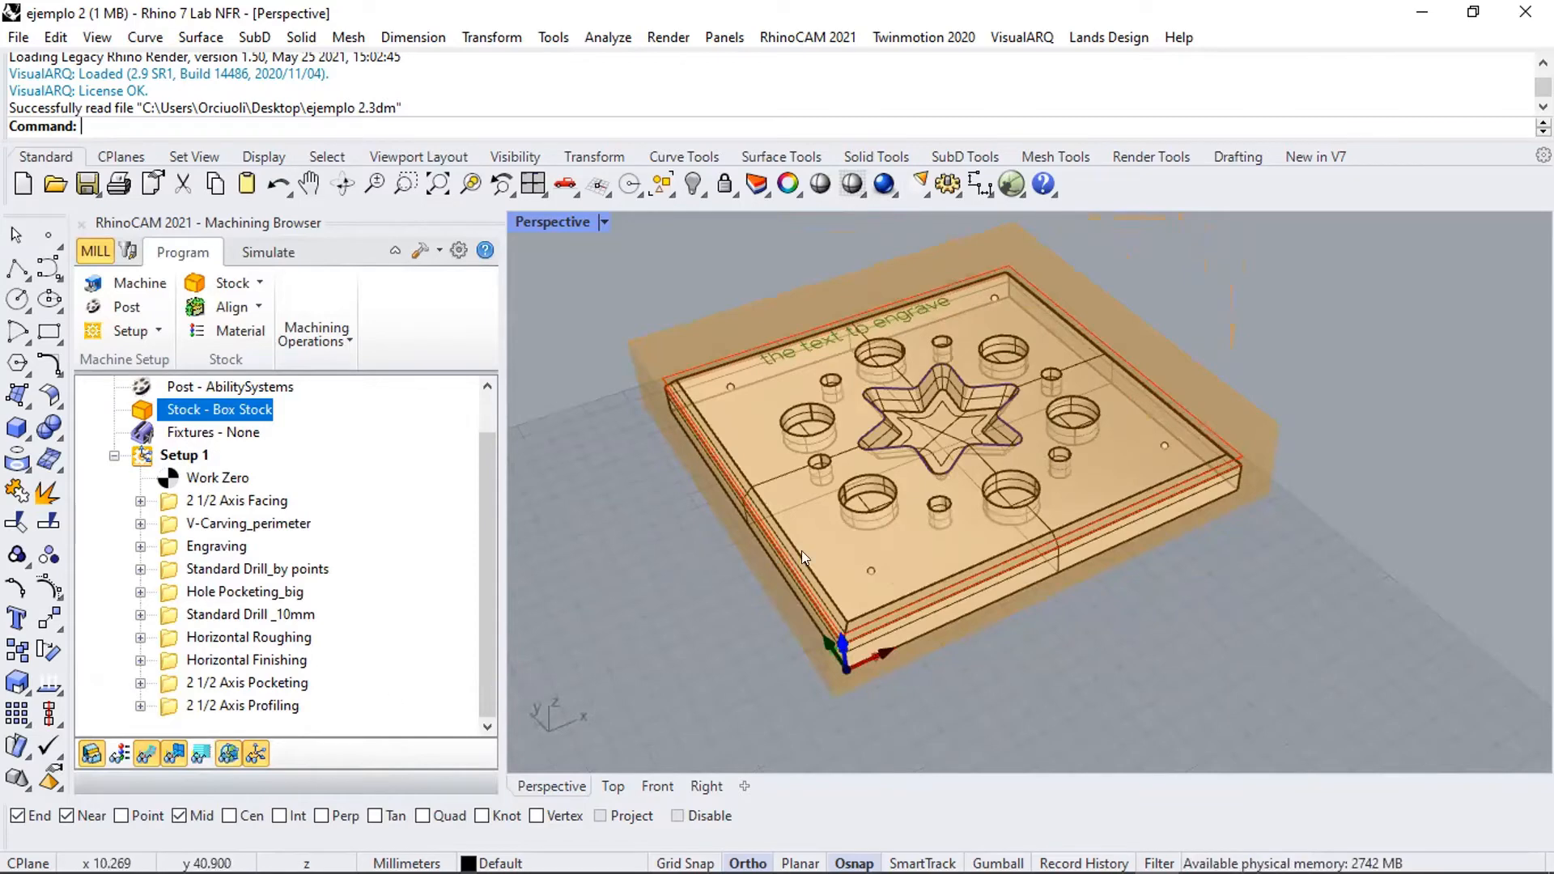
right_click_drag(801, 551, 746, 546)
scroll(747, 545, "up", 4)
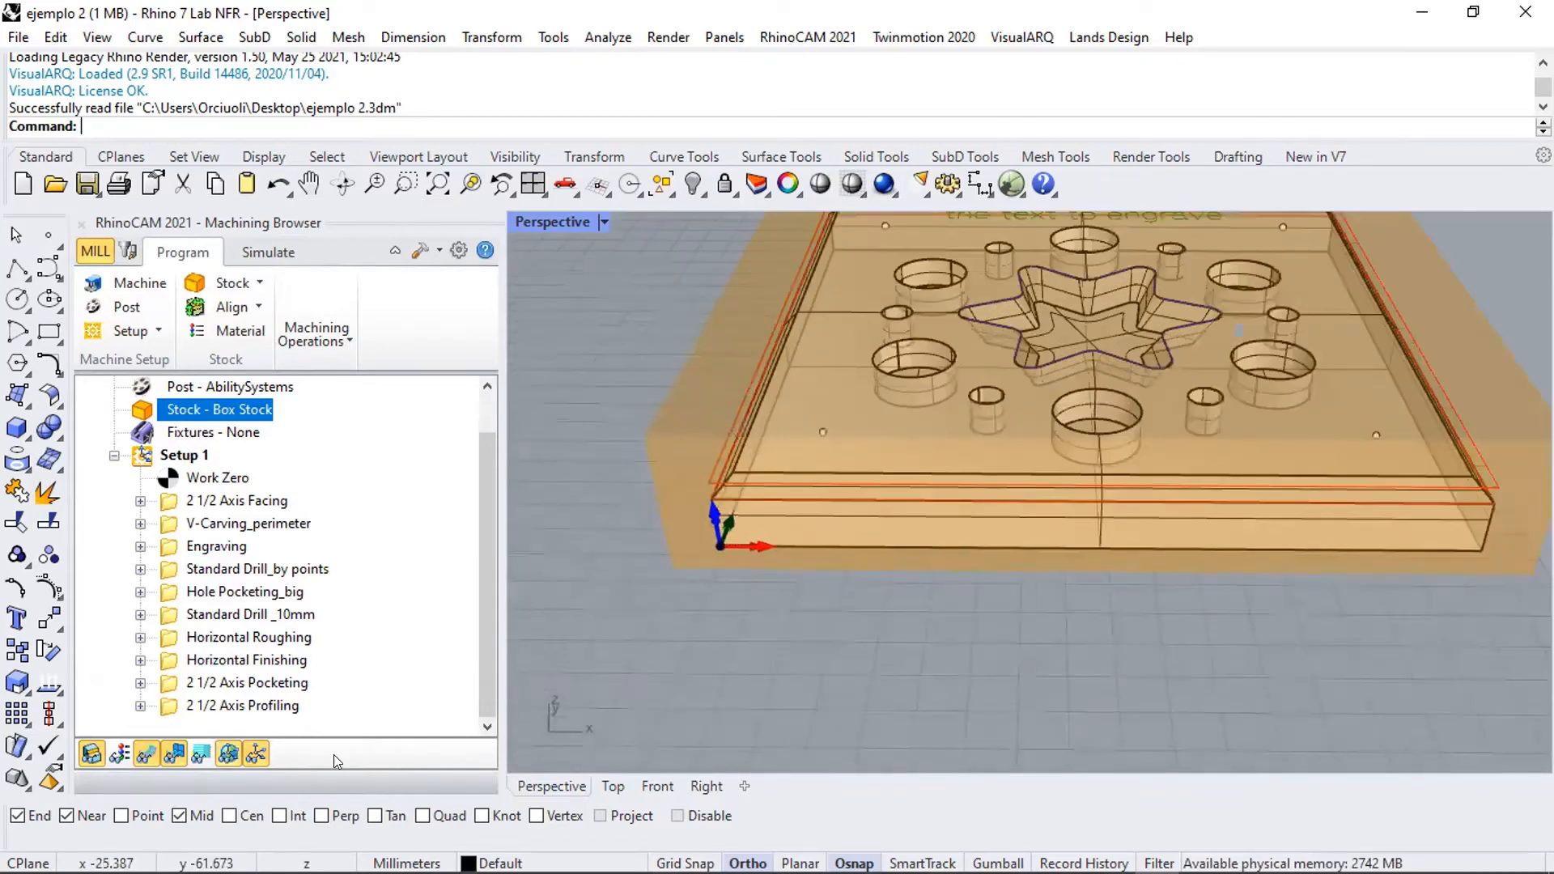
- Hide the coordinate system axes, show them again, and examine the origin in relation to the part and stock
left_click(228, 754)
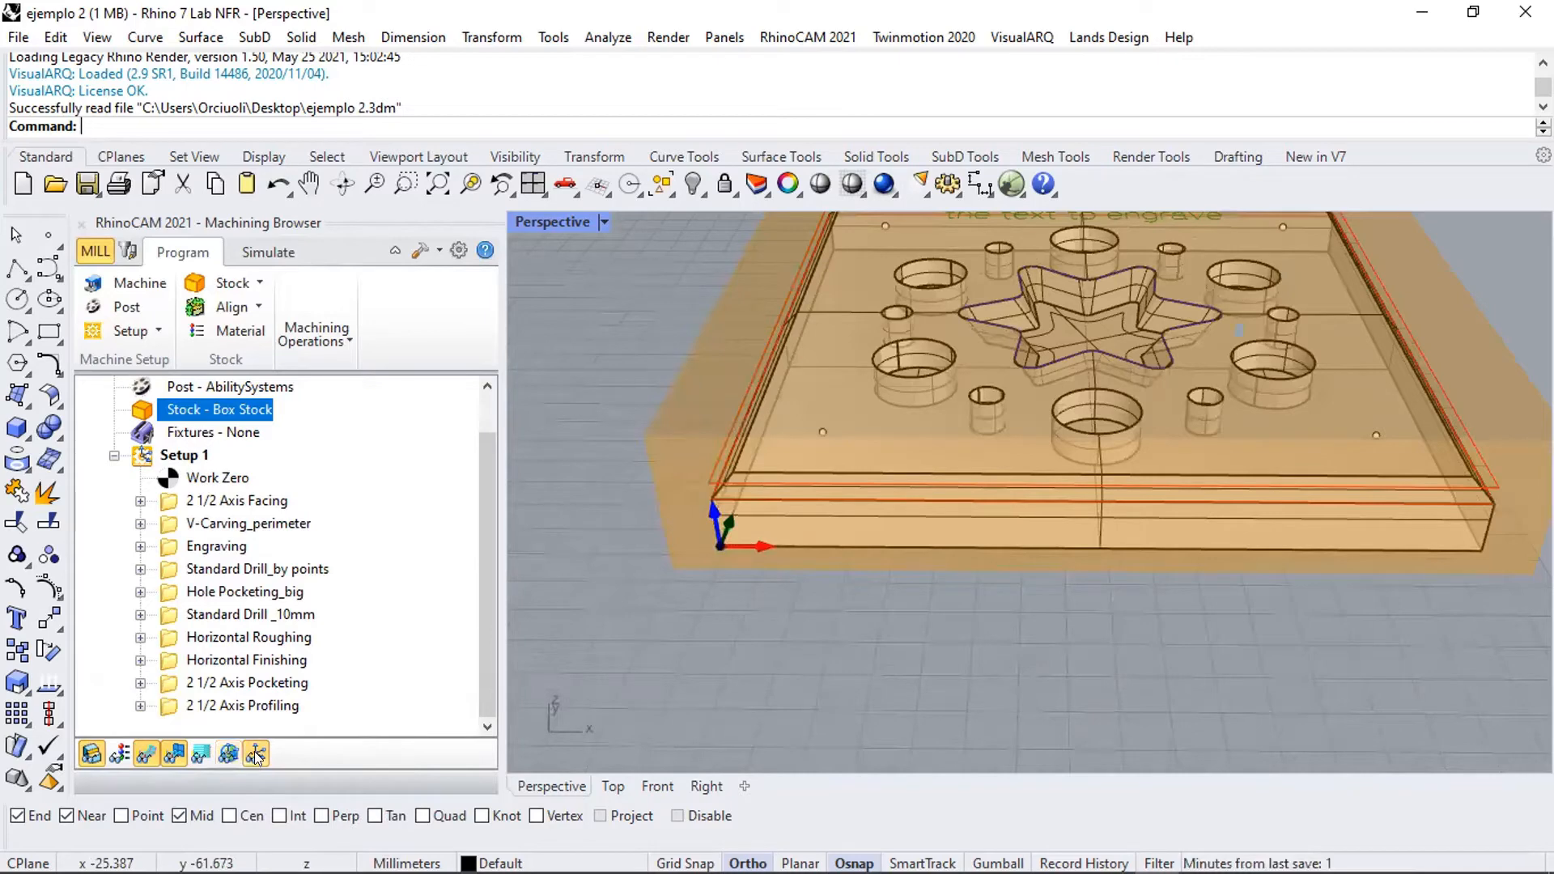
left_click(255, 754)
scroll(698, 552, "down", 4)
right_click_drag(714, 556, 842, 528)
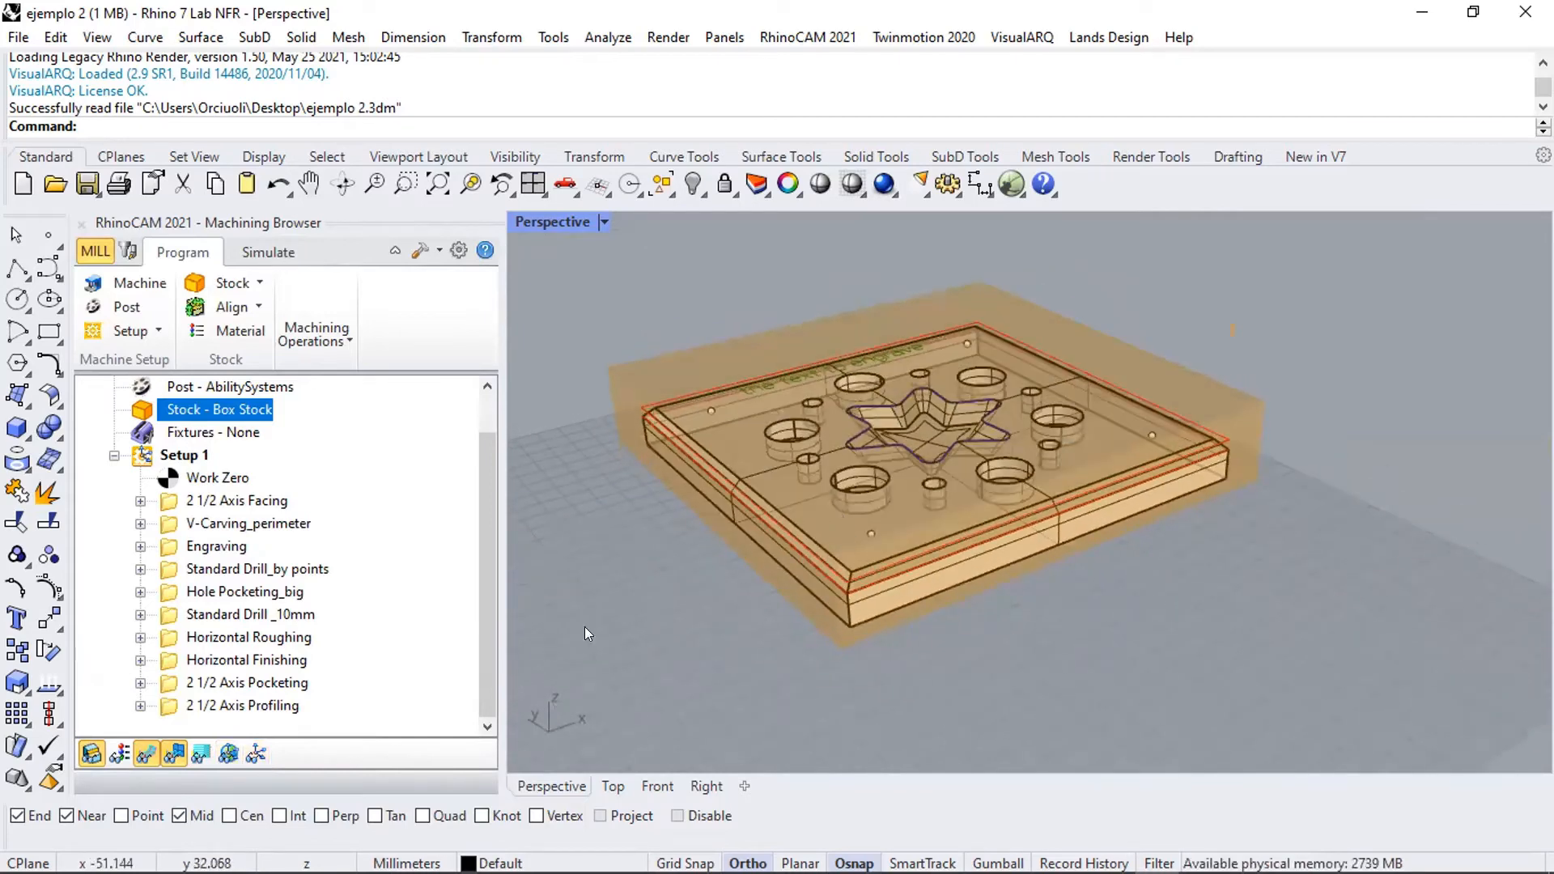
left_click(255, 754)
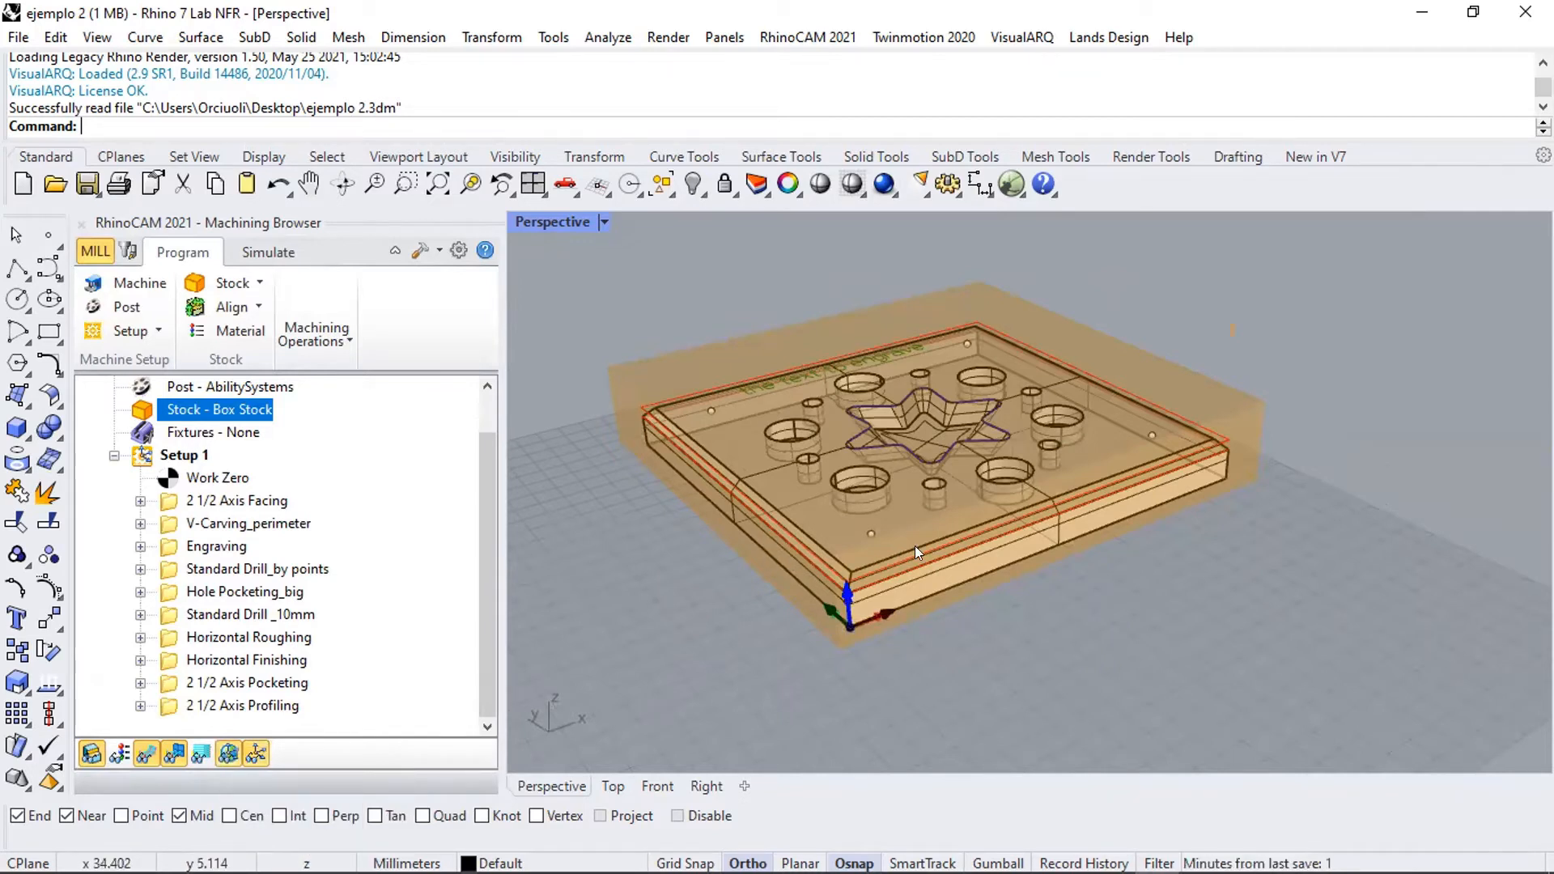
mouse_move(950, 536)
right_mouse_down()
mouse_move(989, 477)
mouse_move(972, 533)
right_mouse_up()
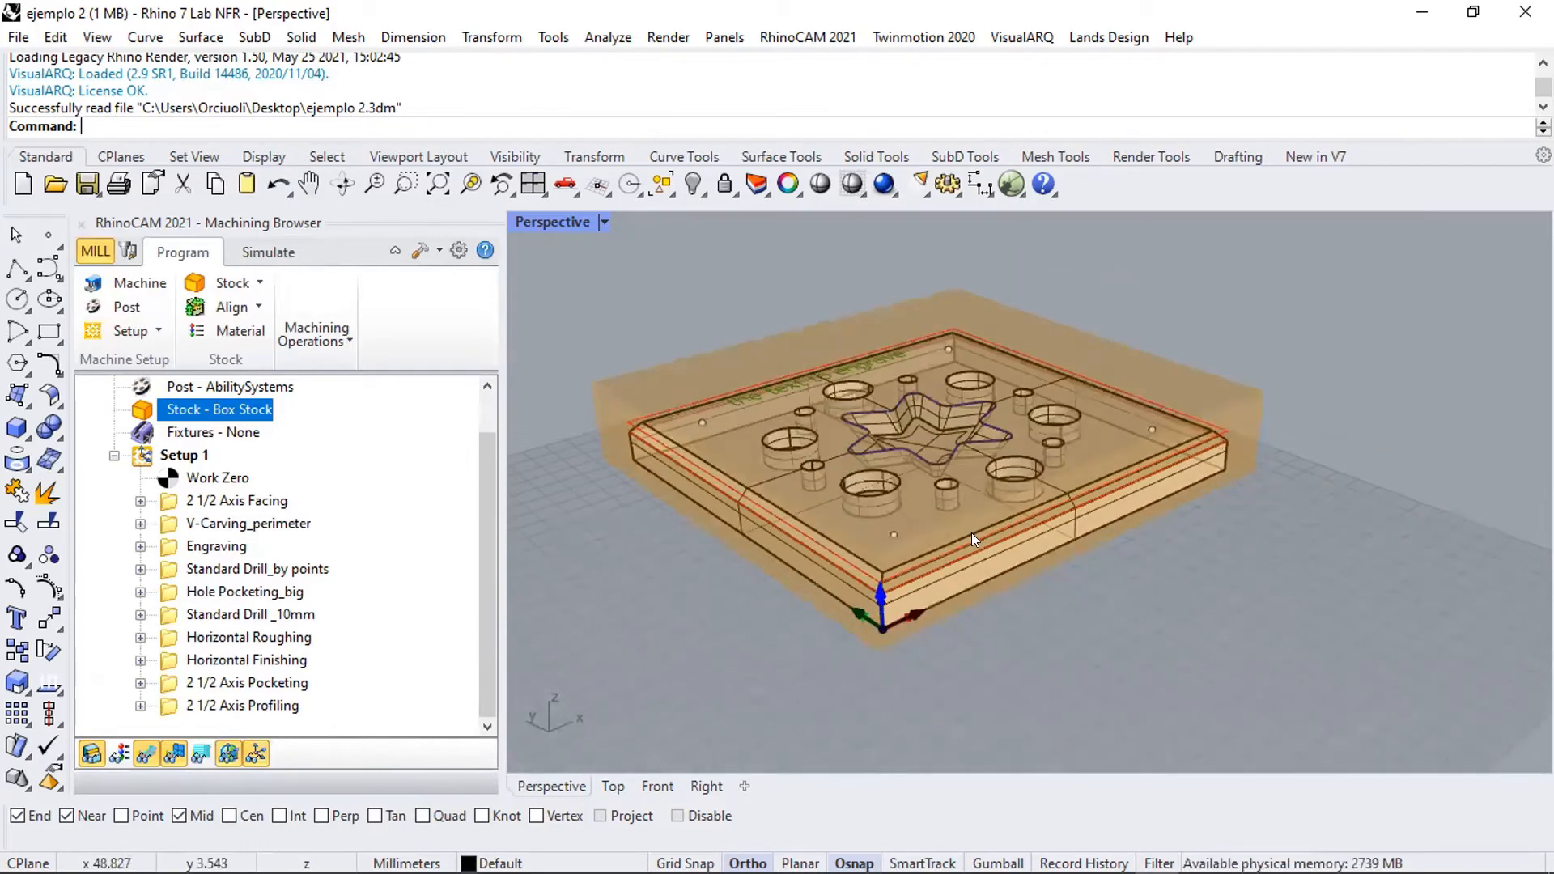
scroll(971, 532, "up", 3)
scroll(972, 531, "down", 3)
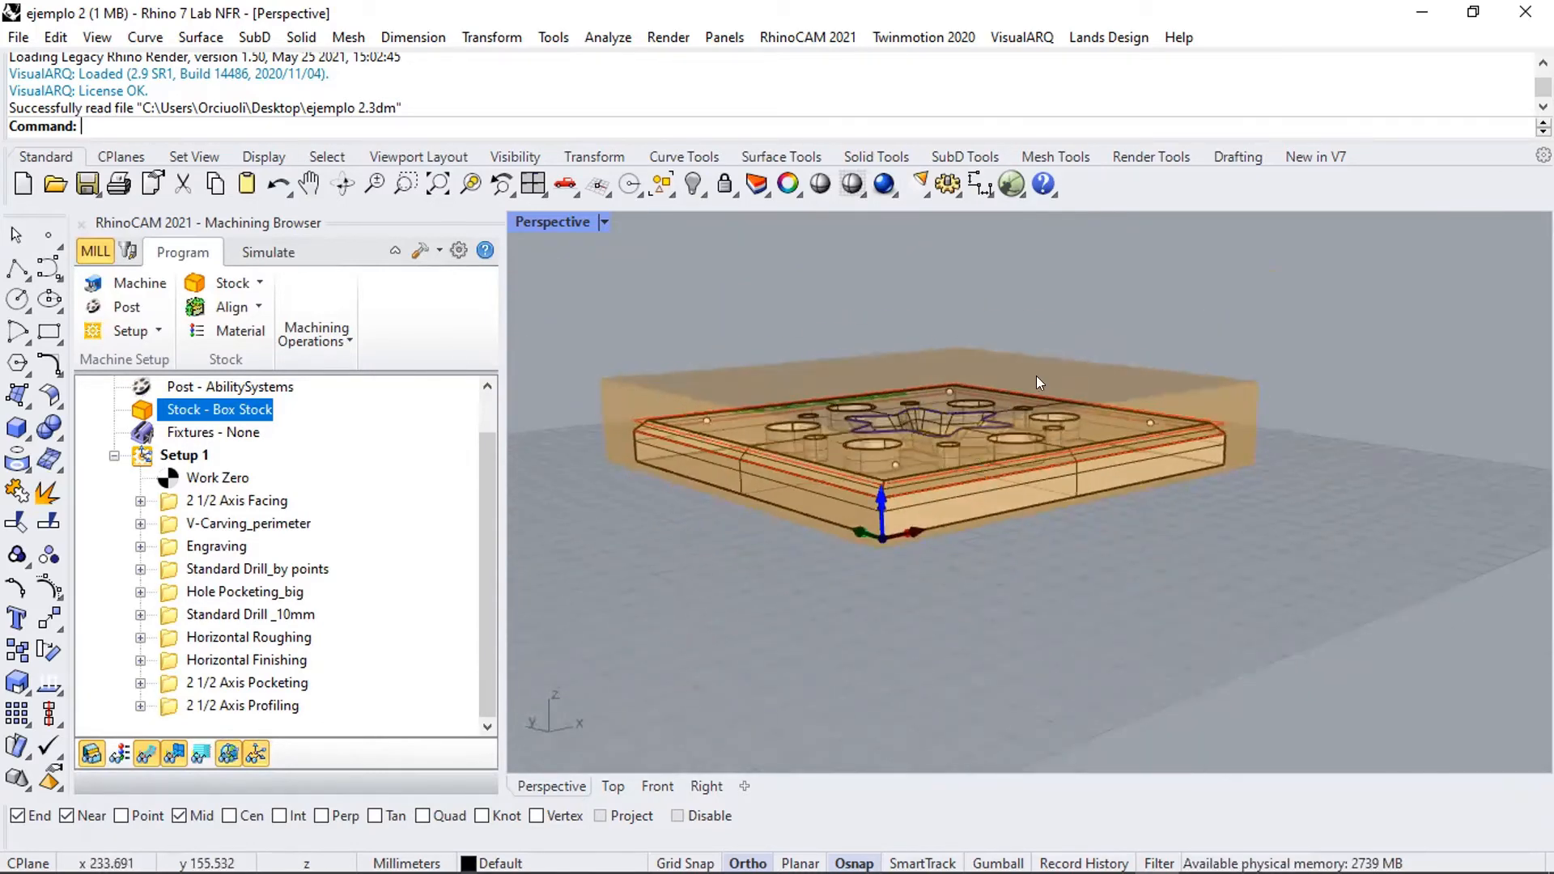
right_click_drag(1036, 376, 884, 458)
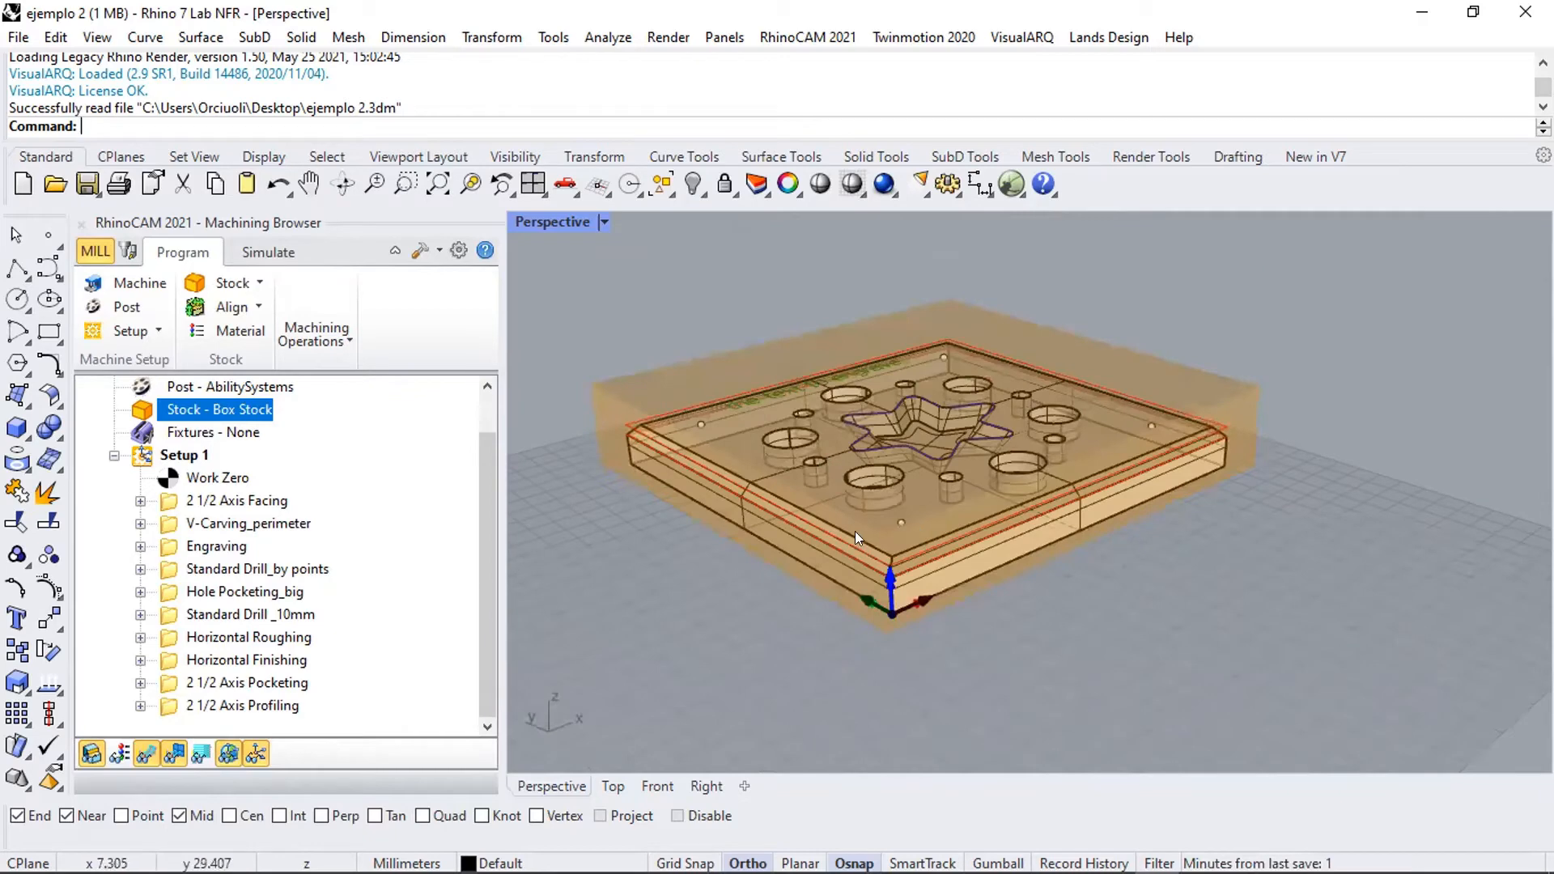
- Review Setup 1's Work Zero settings and its location on the stock, cancelling the dialog without changes
left_click(207, 479)
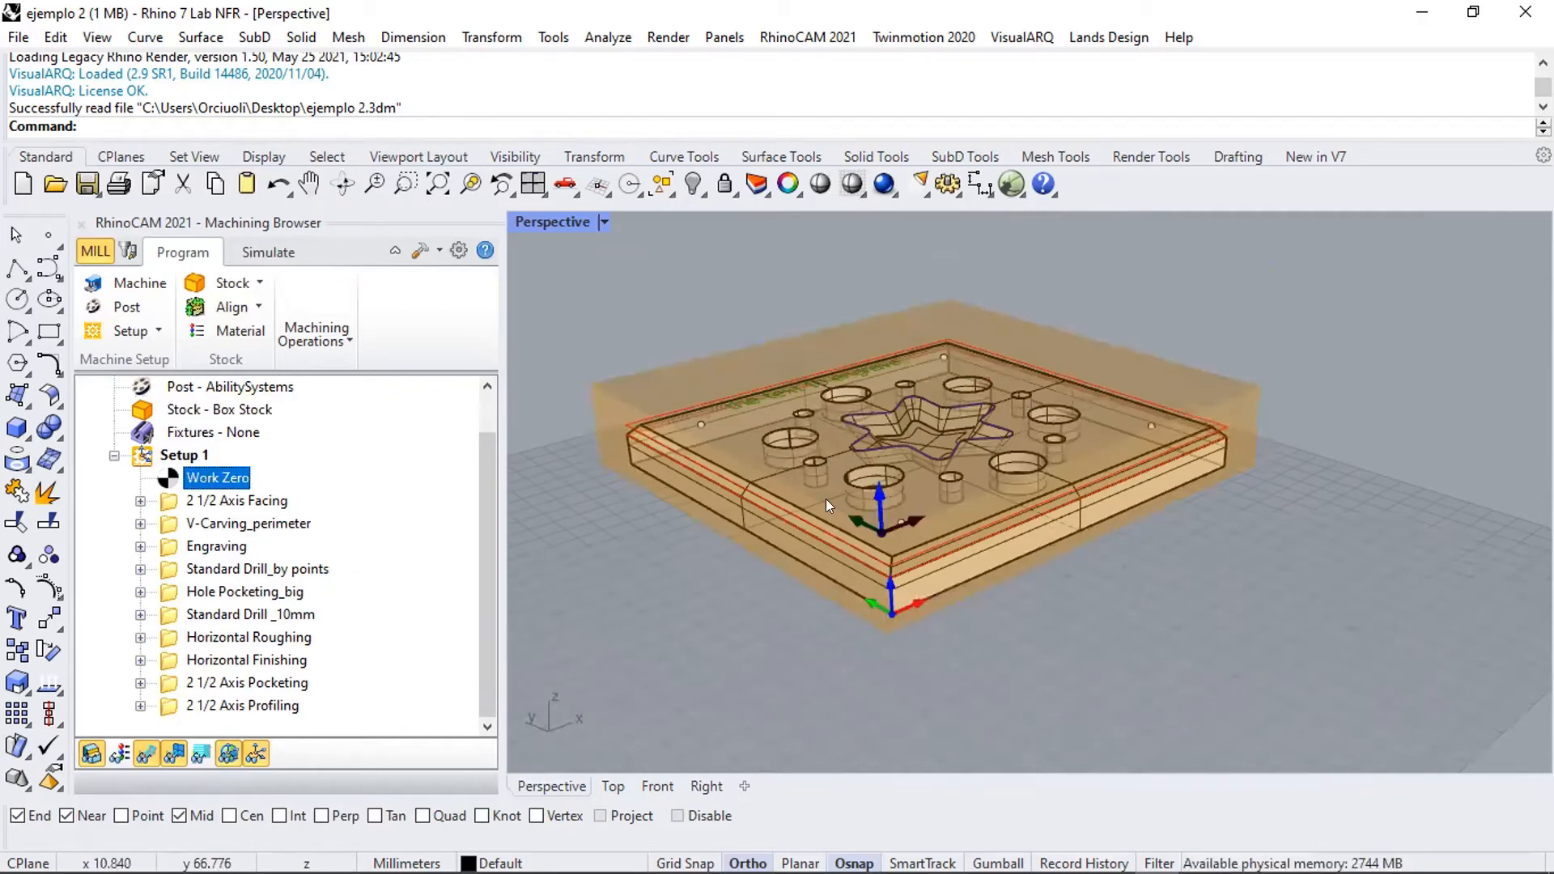
double_click(171, 478)
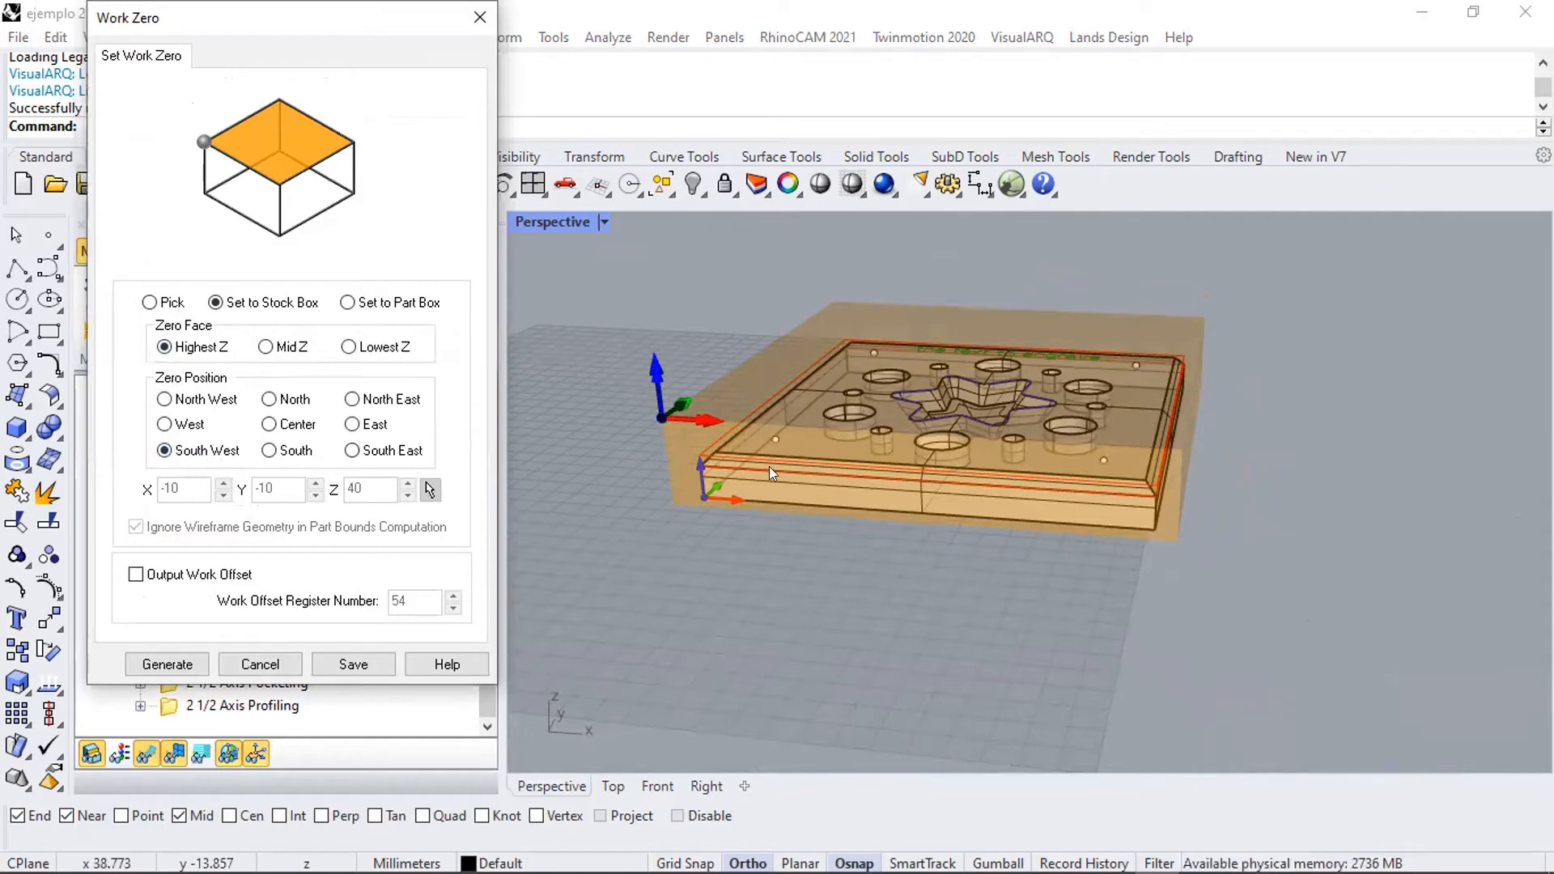
right_click_drag(883, 495, 713, 584)
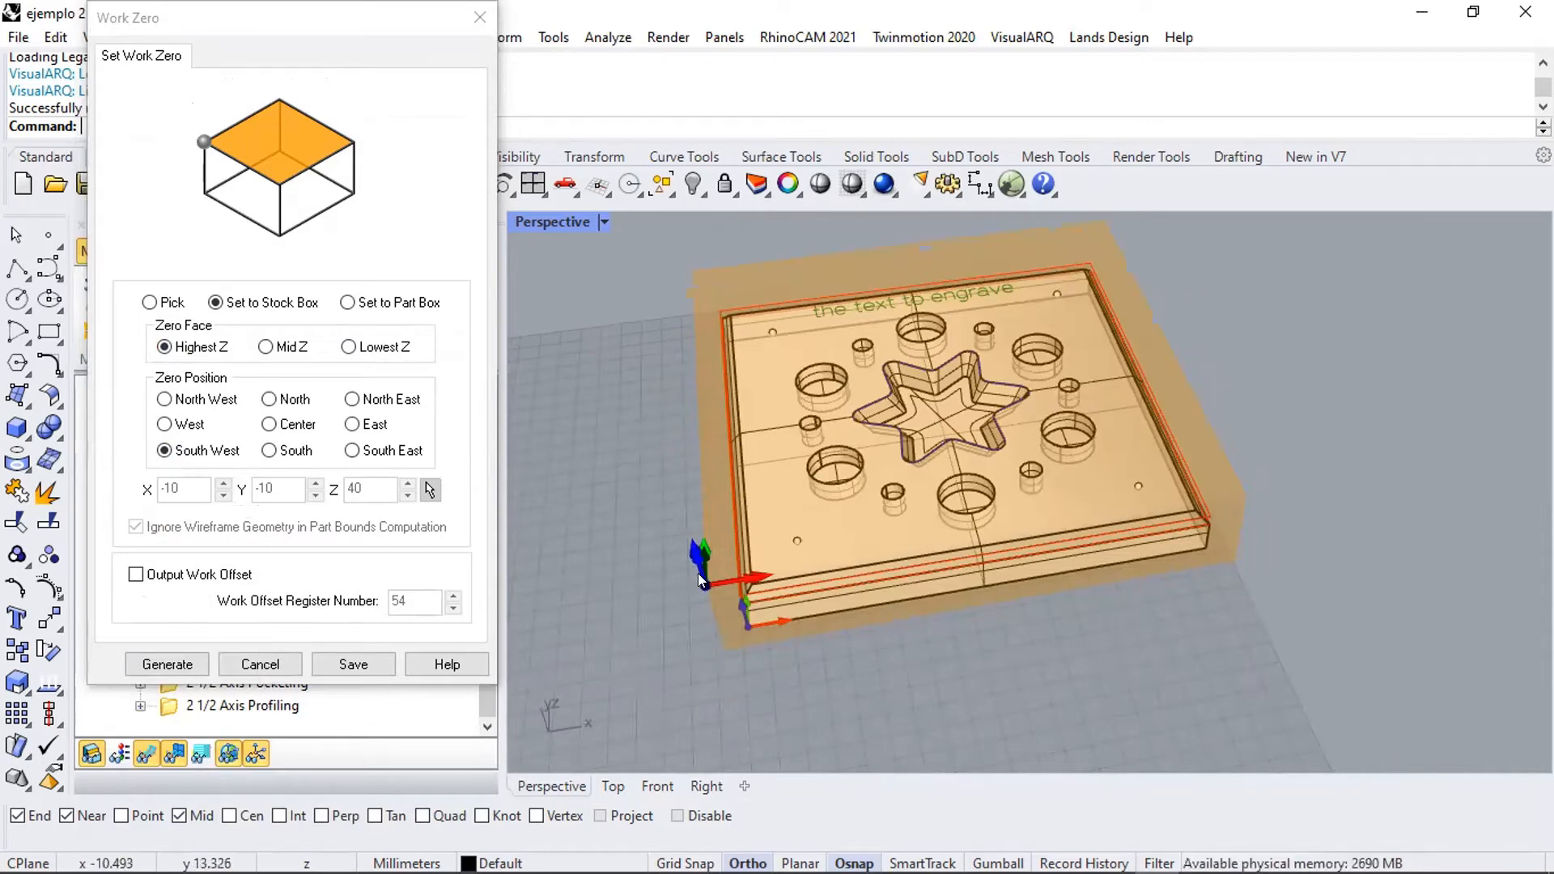
left_click(264, 668)
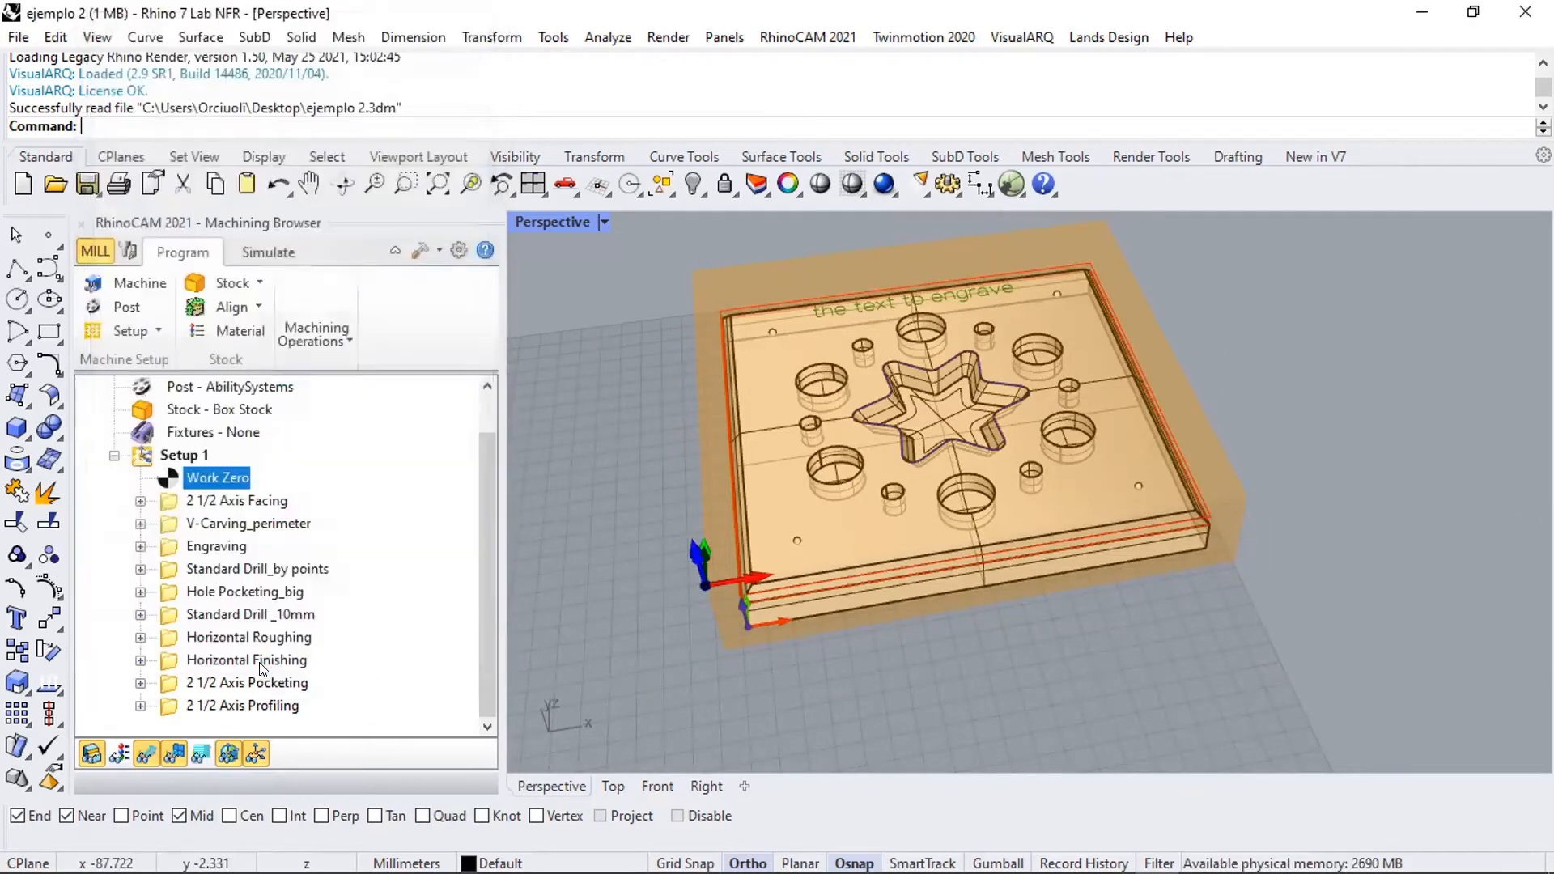
right_click_drag(846, 611, 690, 534)
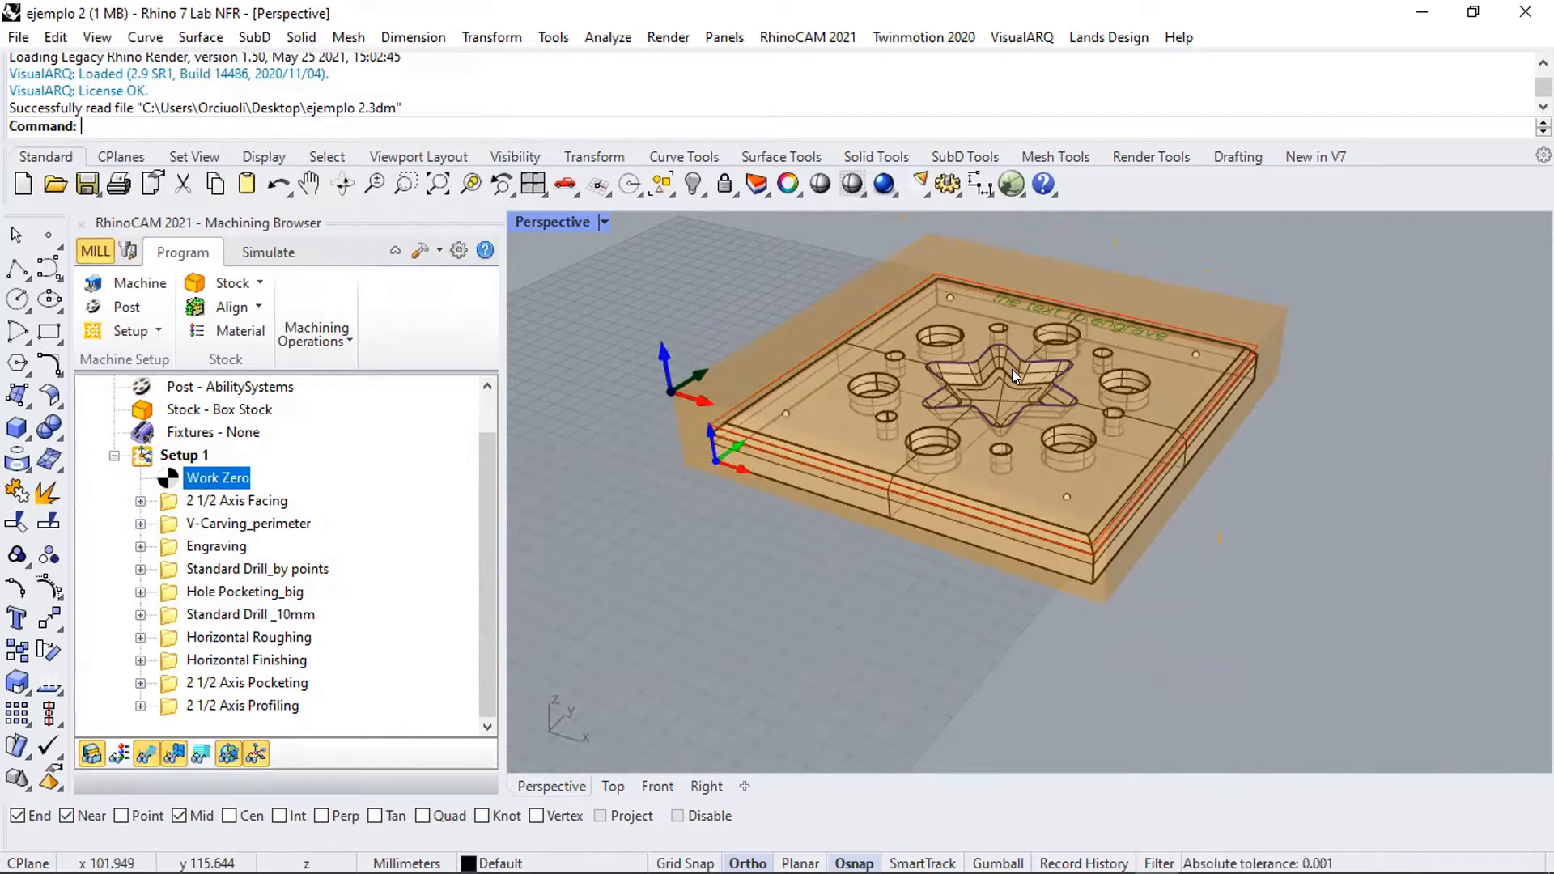
right_click_drag(887, 550, 1060, 454)
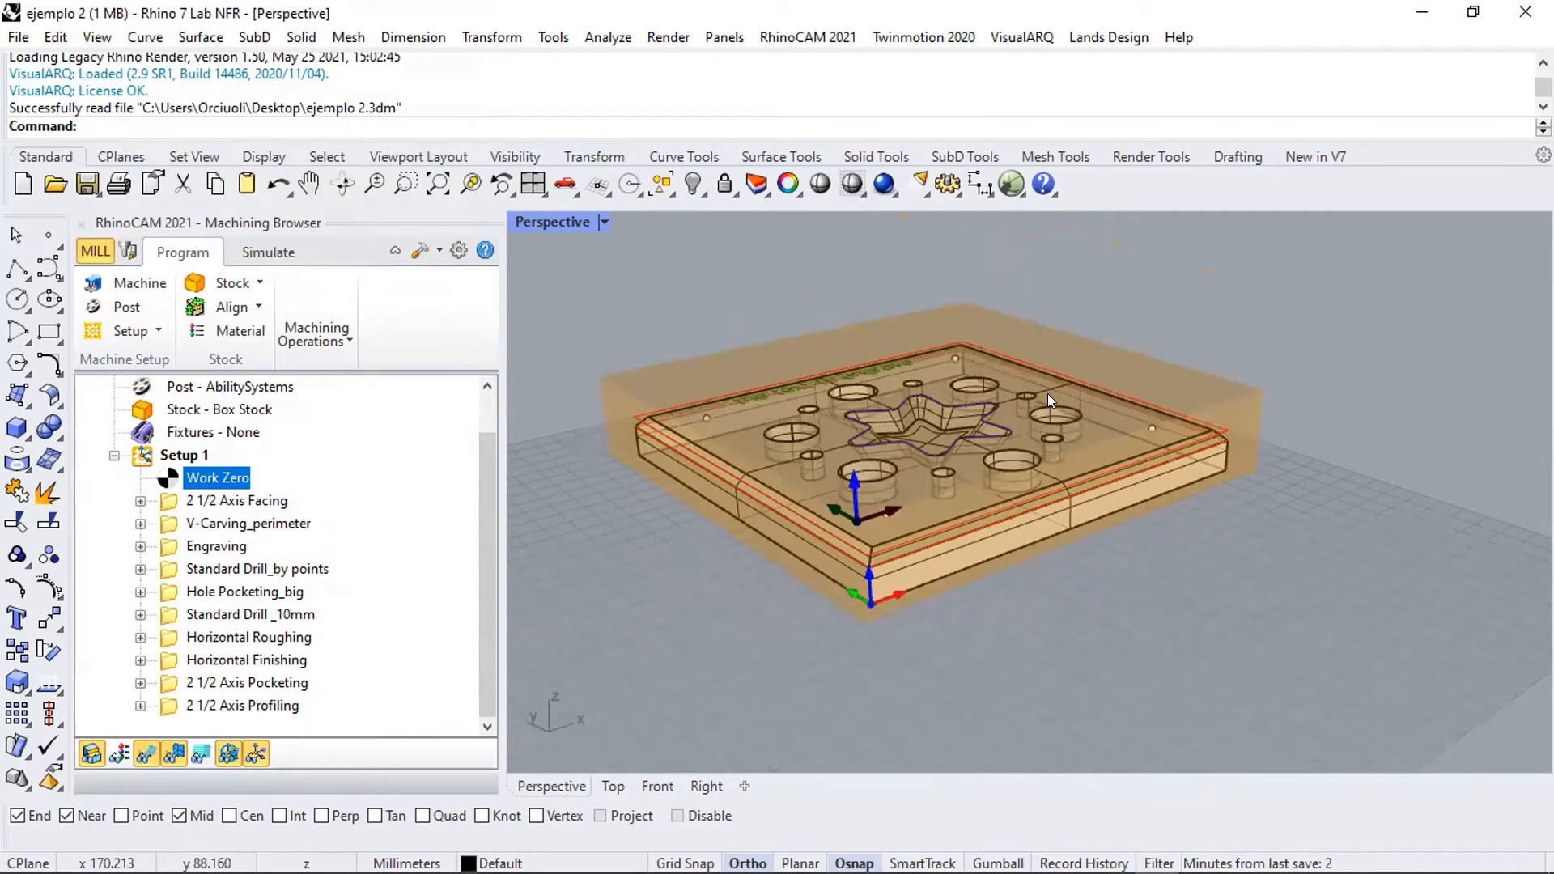
- Simulate the 2 1/2 Axis Facing operation and examine the faced stock and toolpath from several angles
left_click(247, 501)
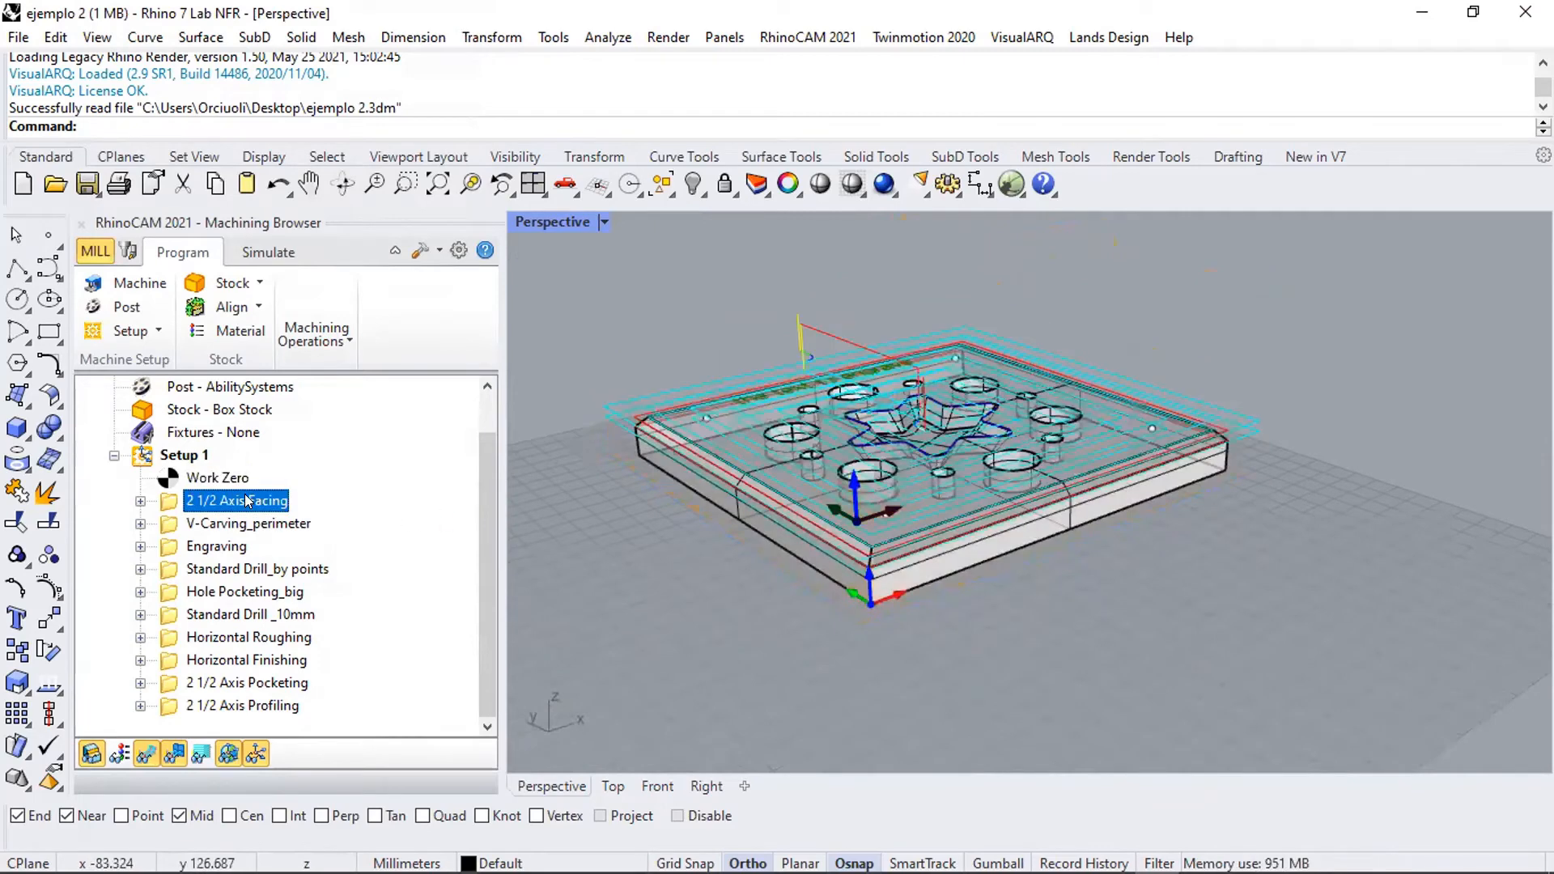
right_click_drag(858, 488, 860, 496)
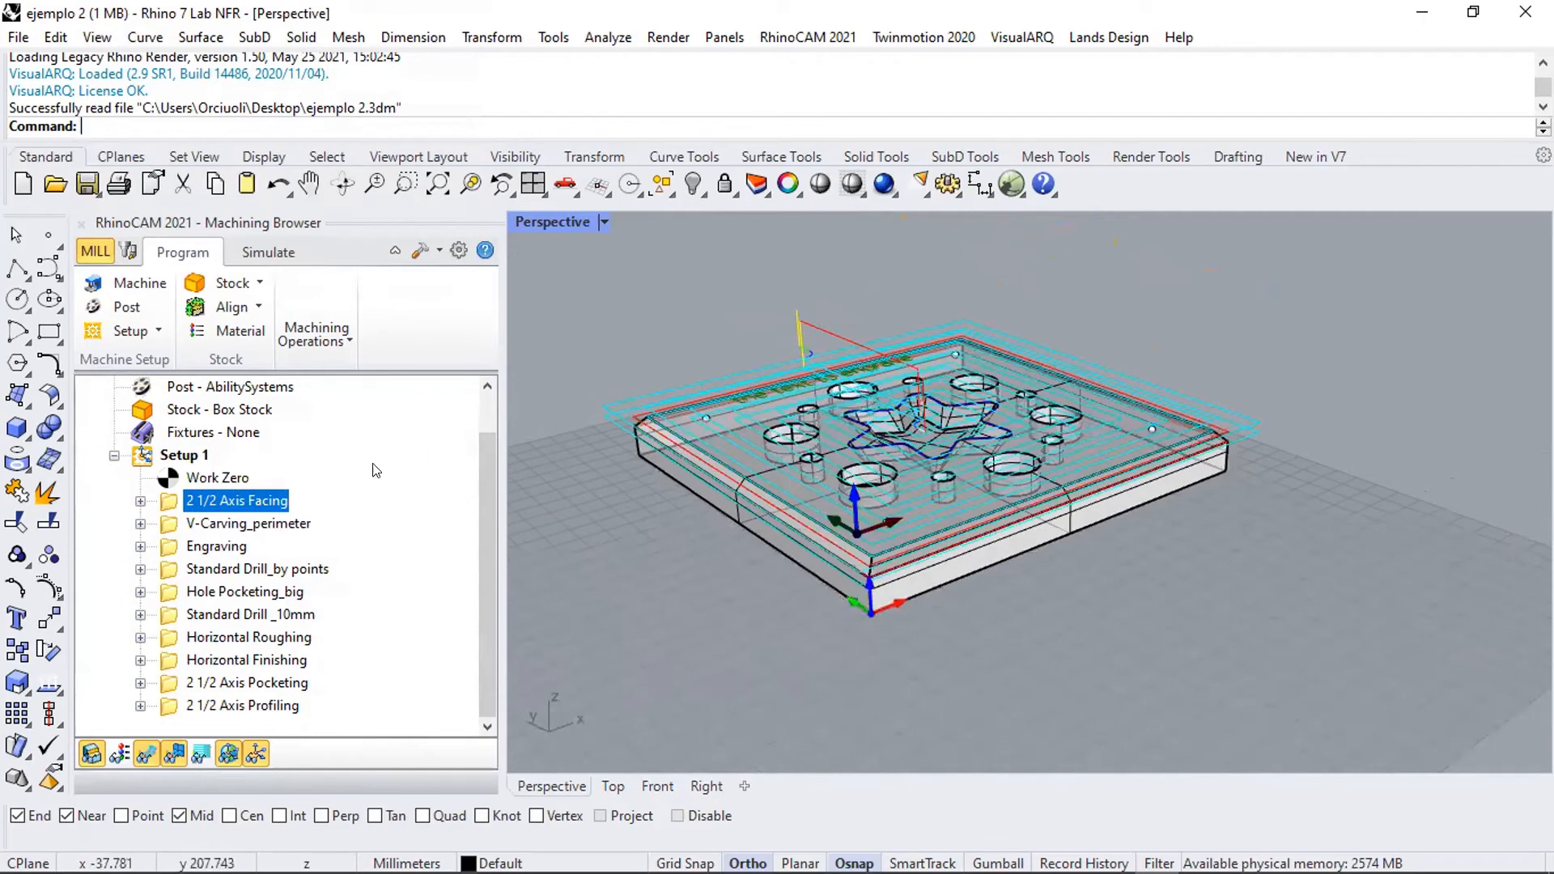
right_click(175, 501)
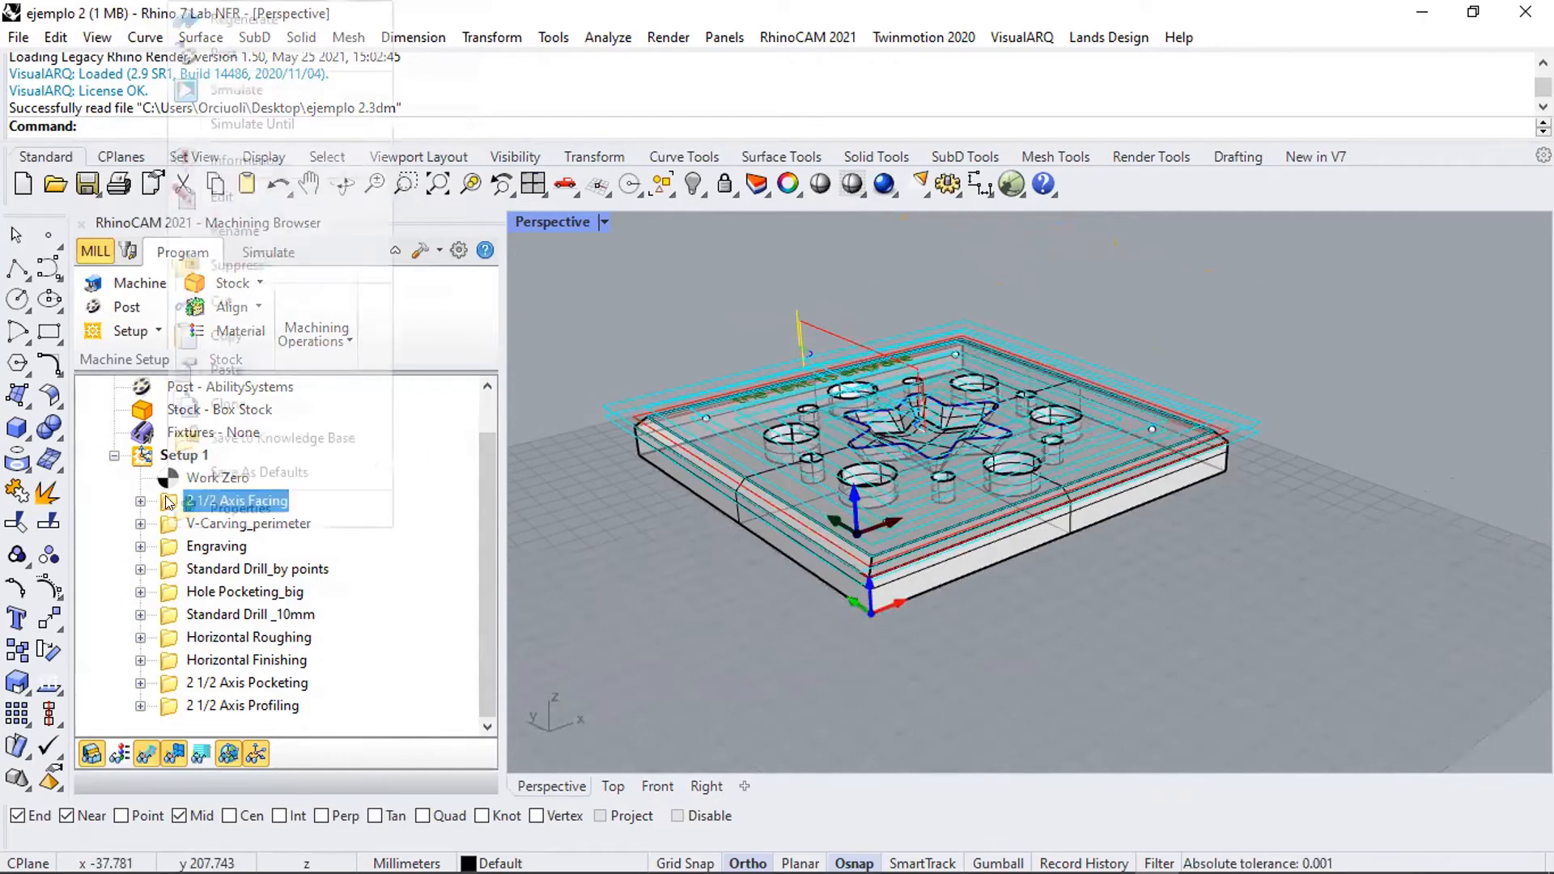
left_click(235, 89)
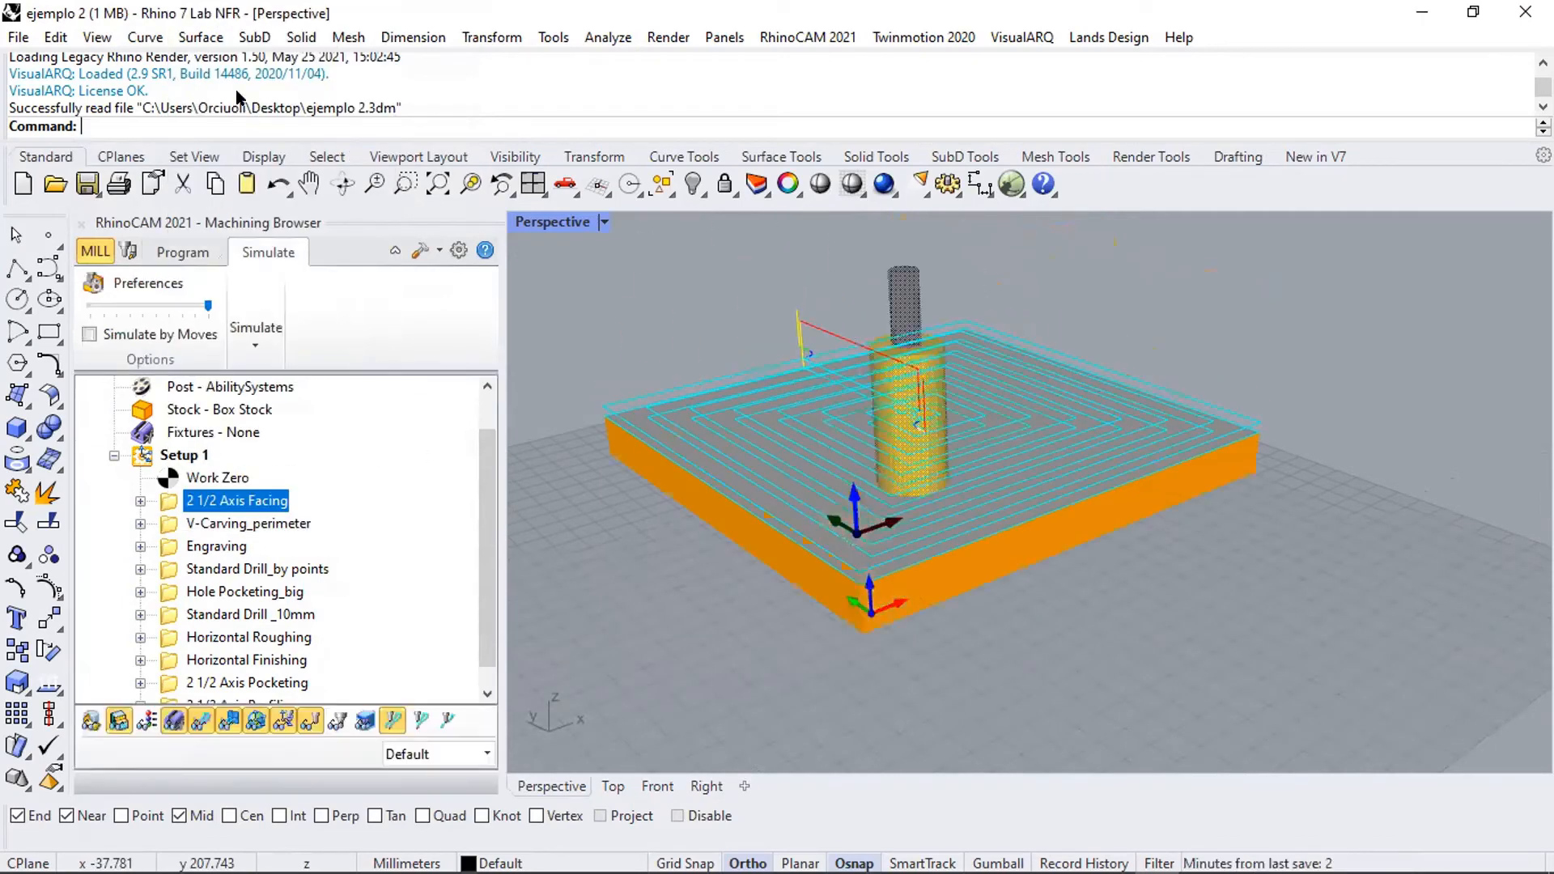
right_click_drag(908, 507, 1100, 391)
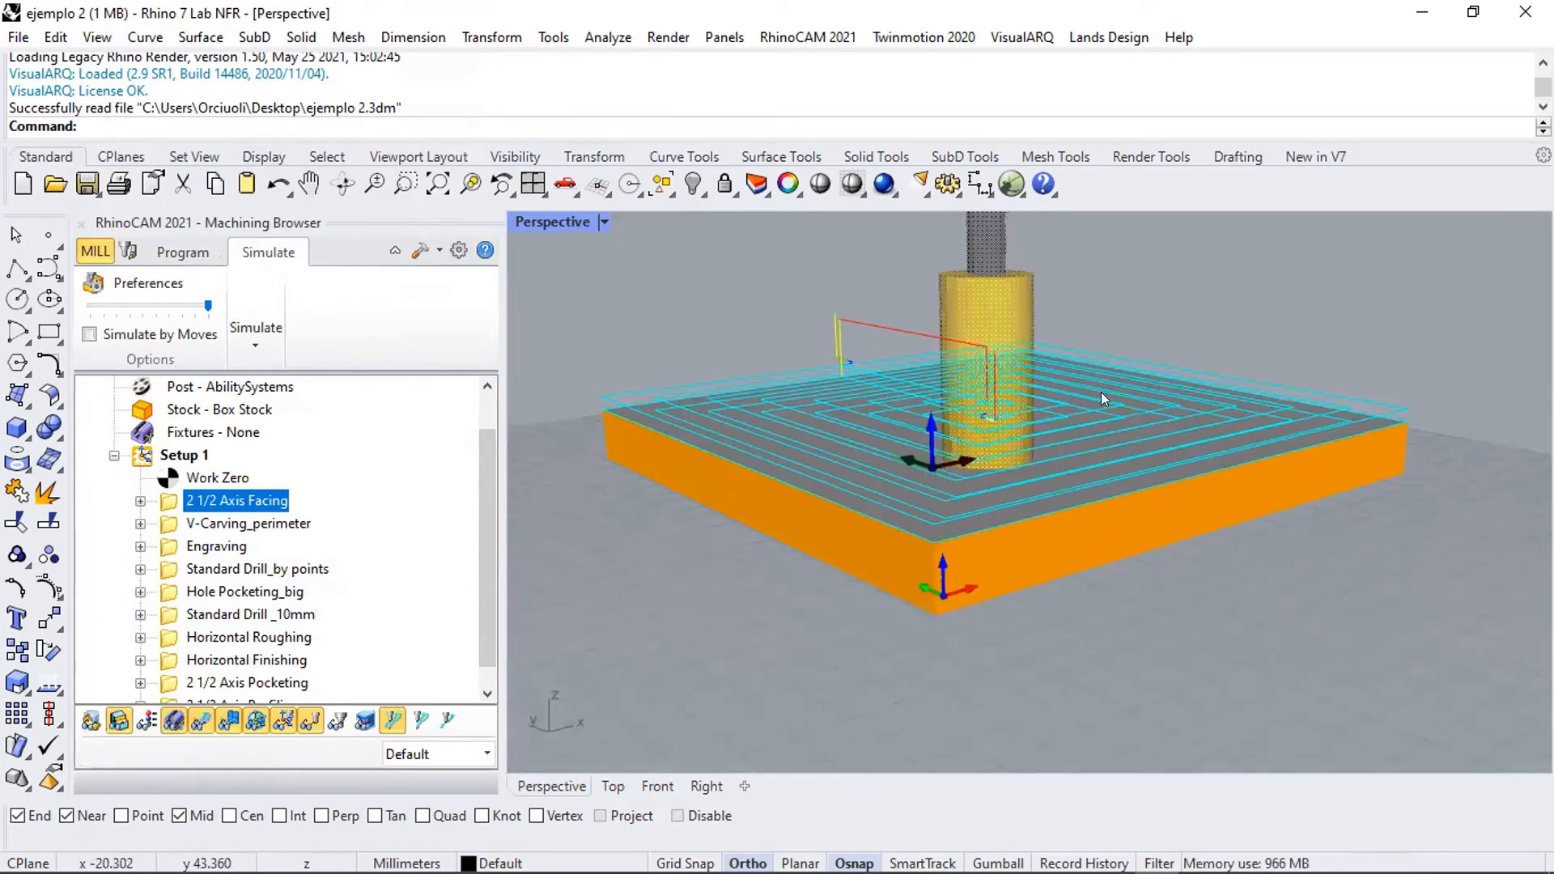
right_click_drag(1062, 443, 1042, 478)
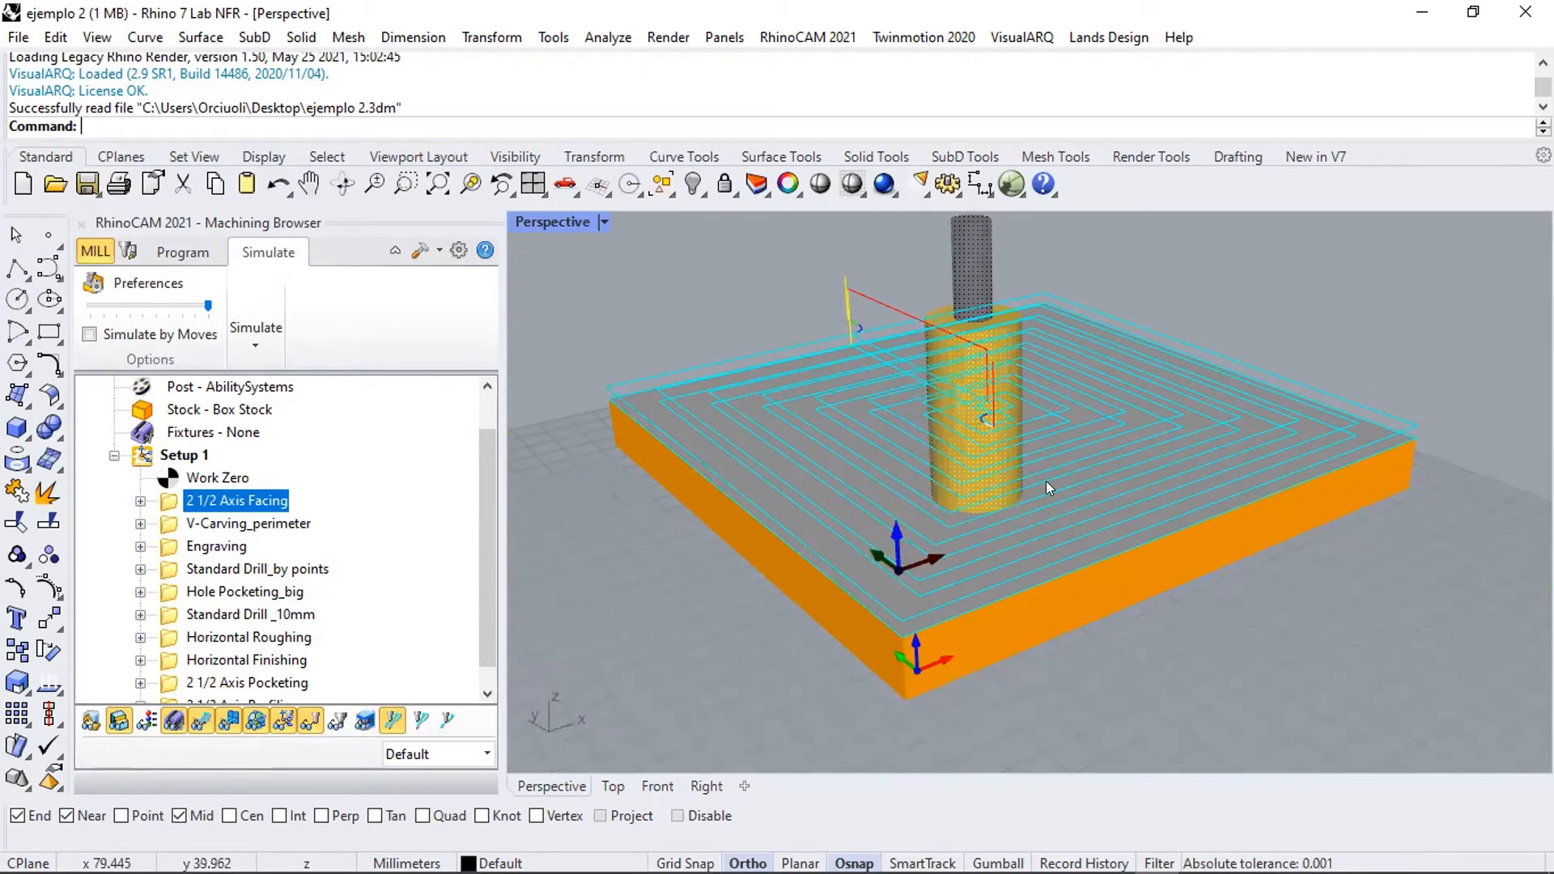
- Review the FaceMill30 tool of the 2 1/2 Axis Facing operation and the Ball_02_BM_FMG78 tool, cancelling without changes
left_click(140, 501)
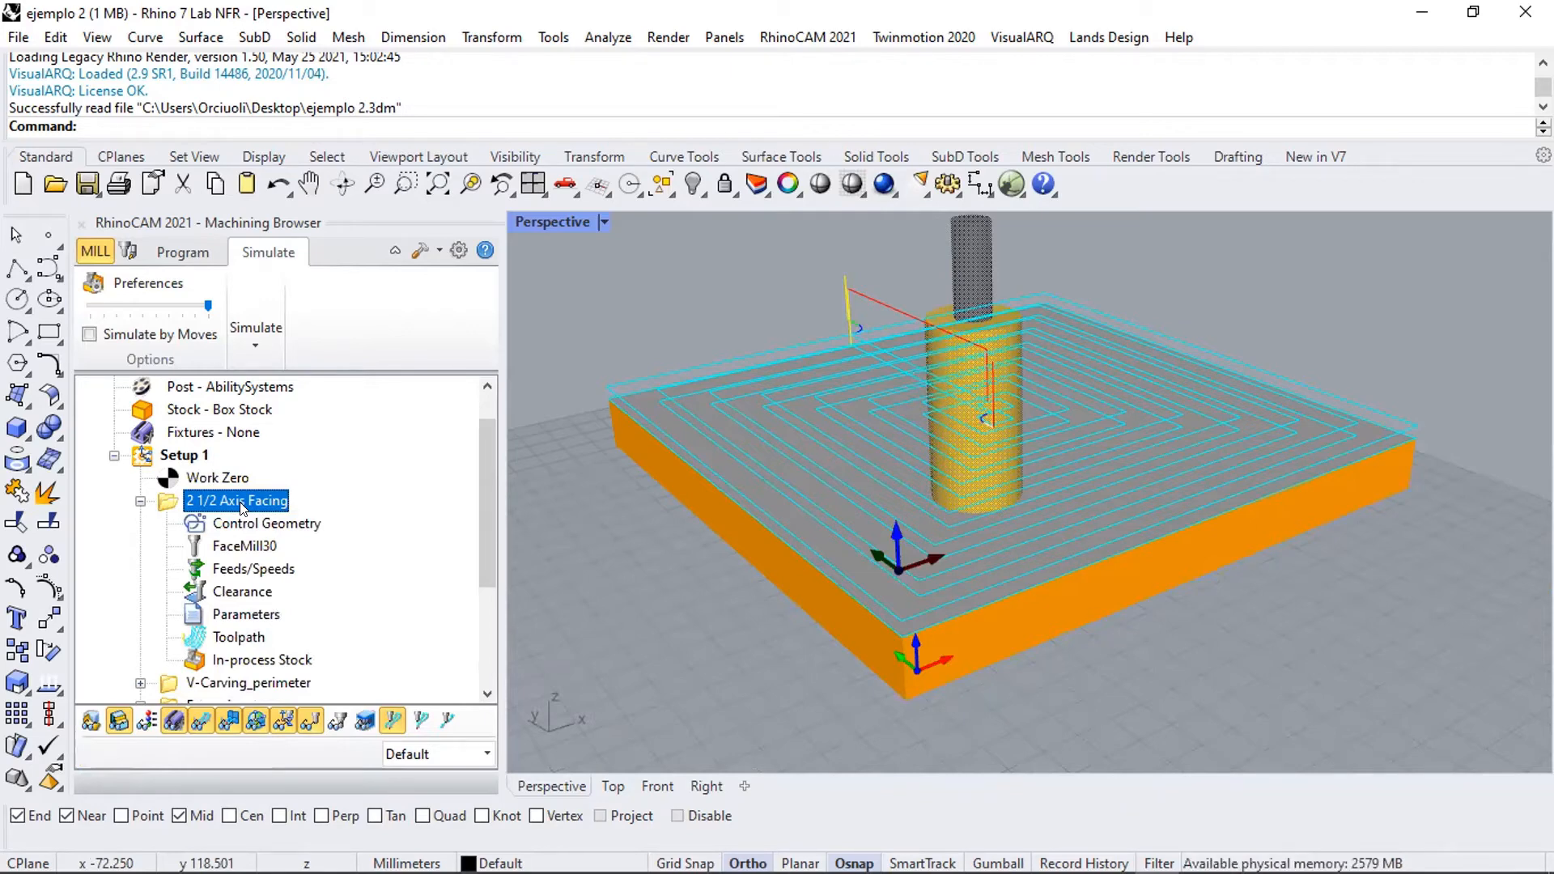
double_click(243, 547)
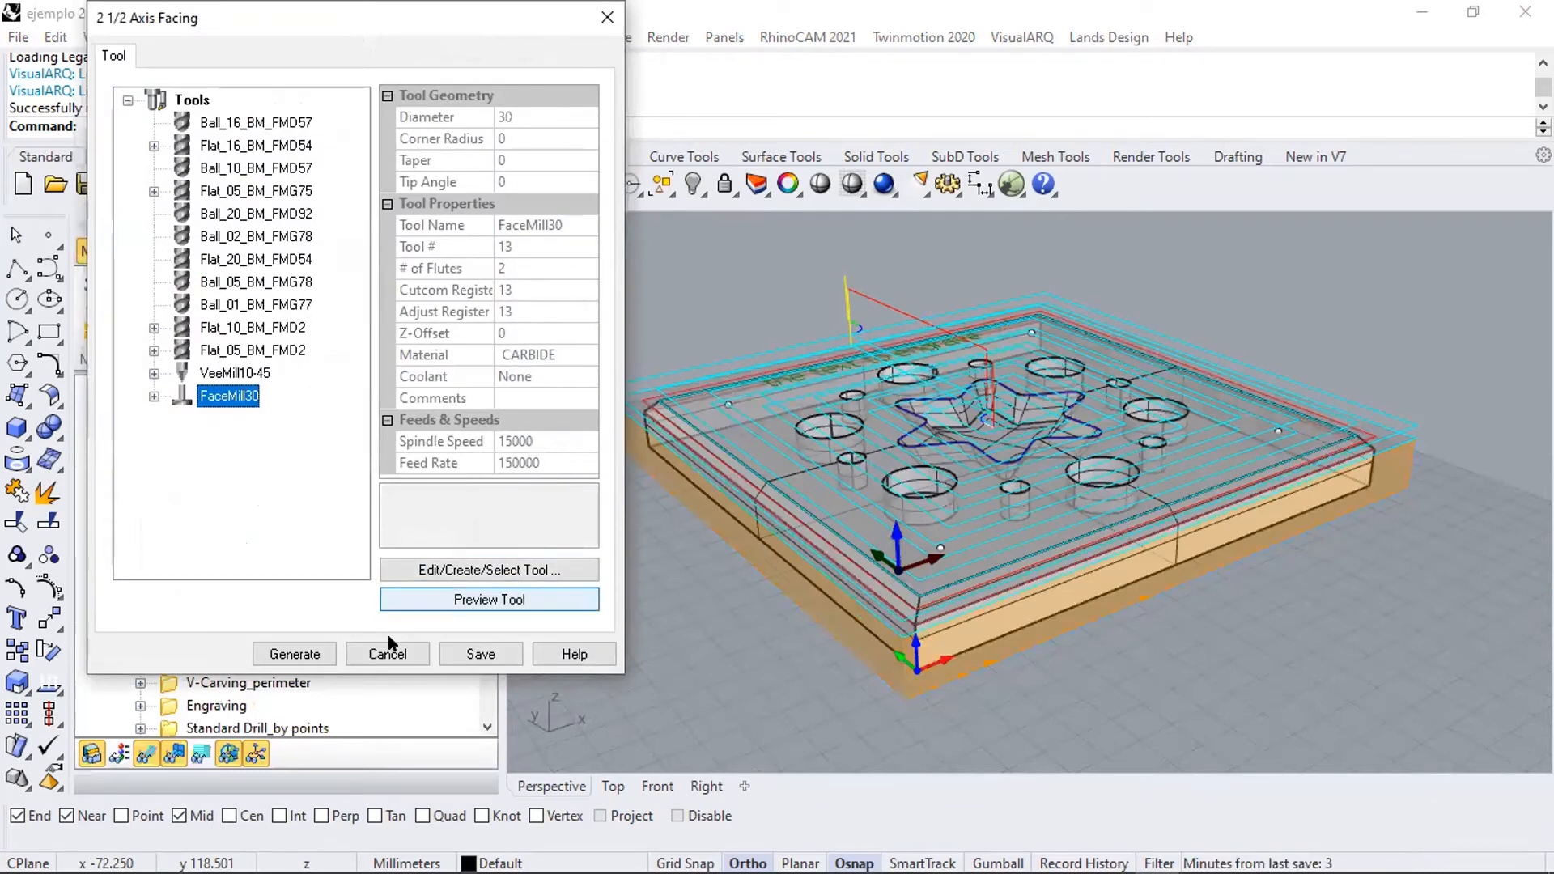
left_click(243, 237)
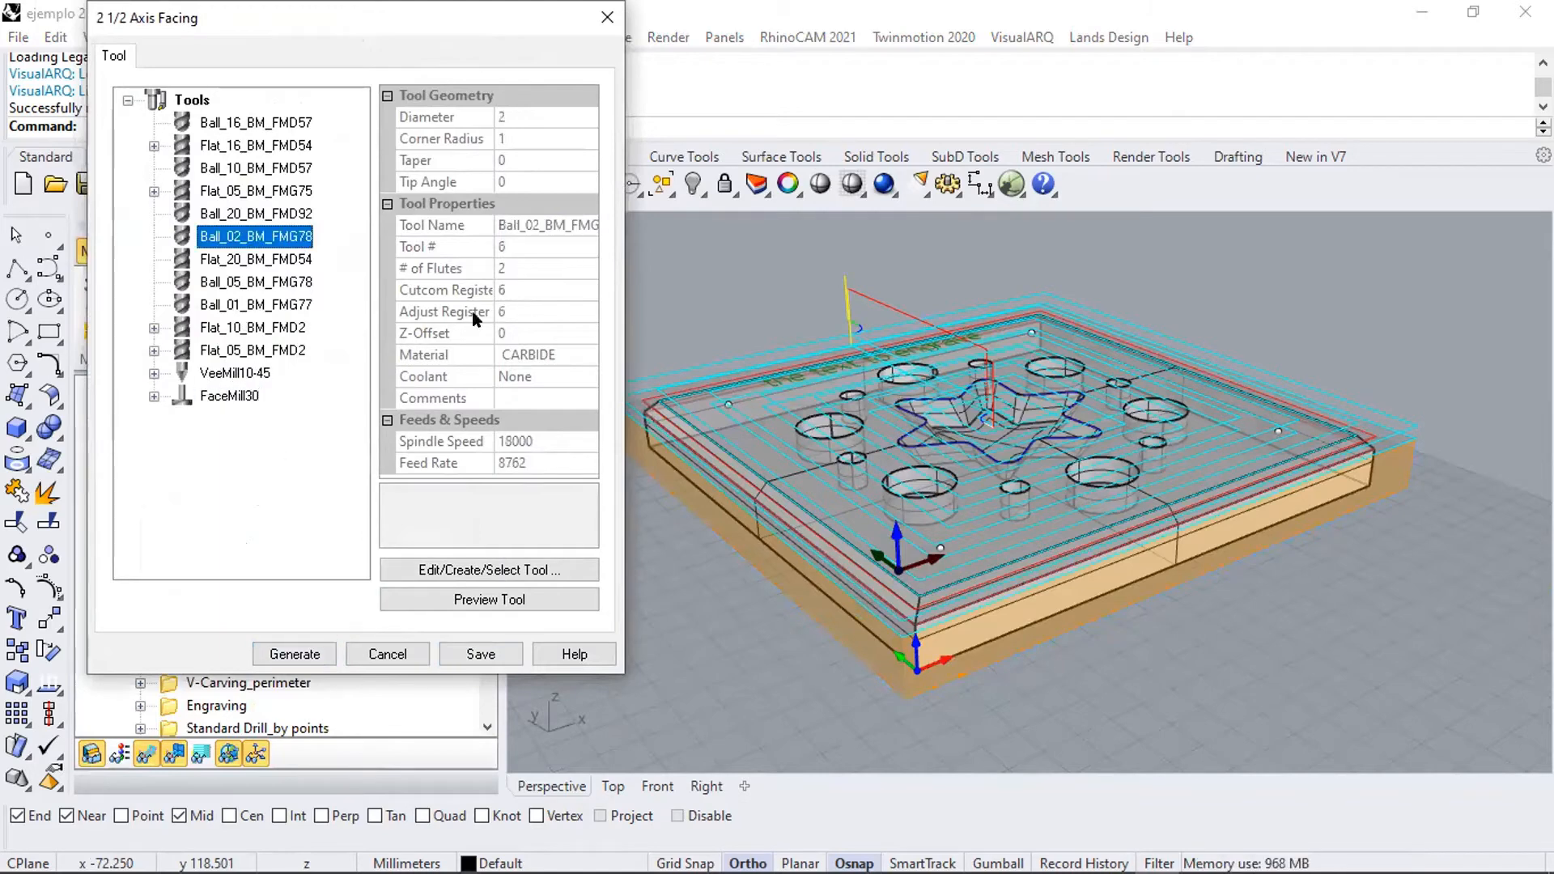
left_click(388, 654)
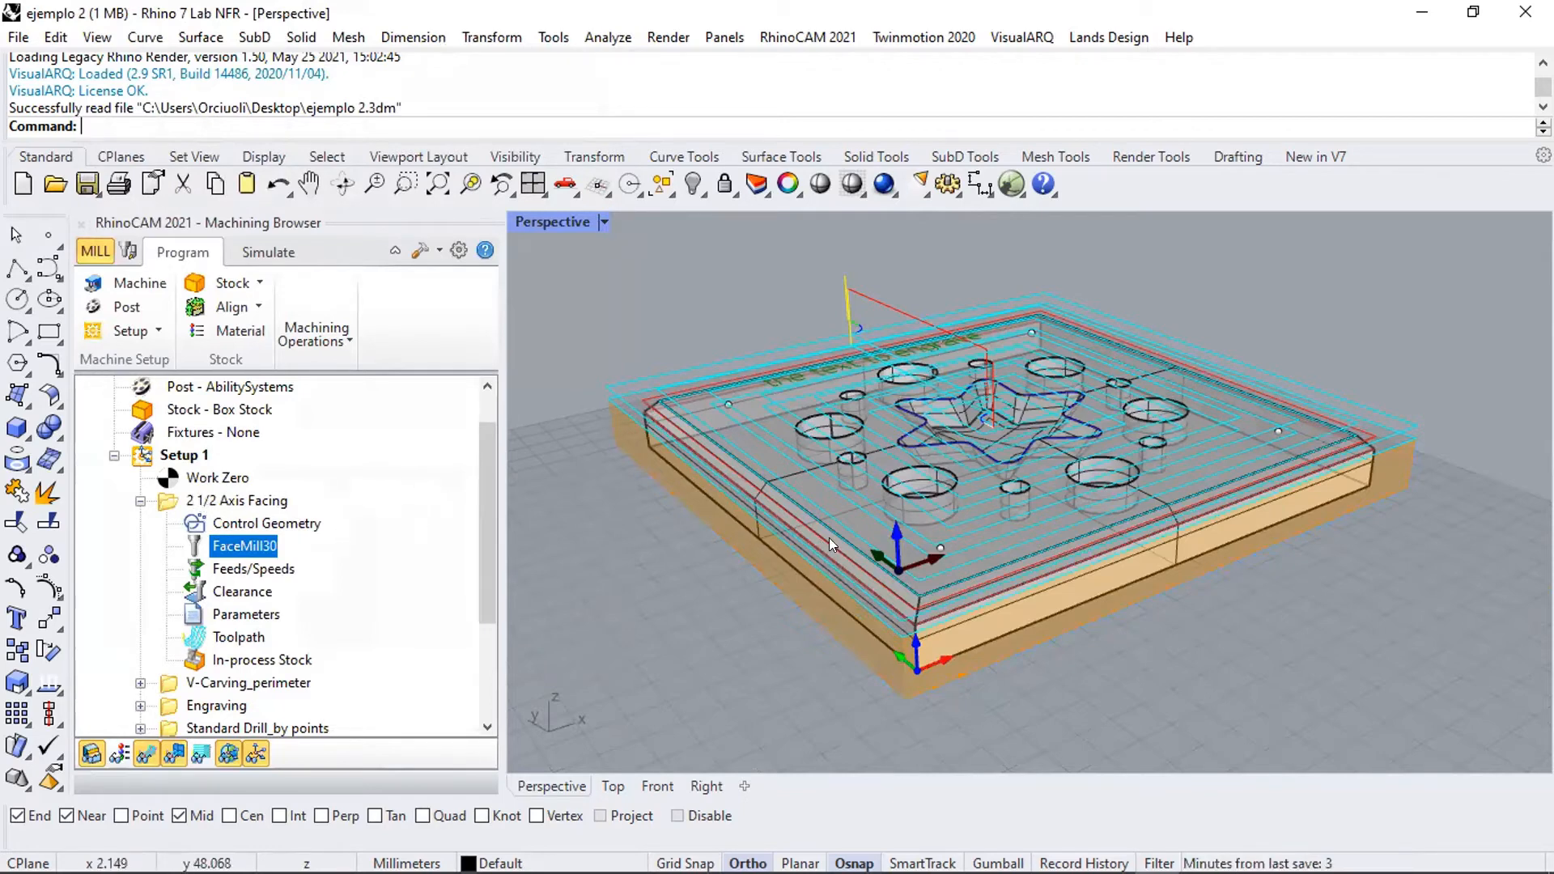
right_click_drag(829, 538, 906, 591)
left_click(140, 501)
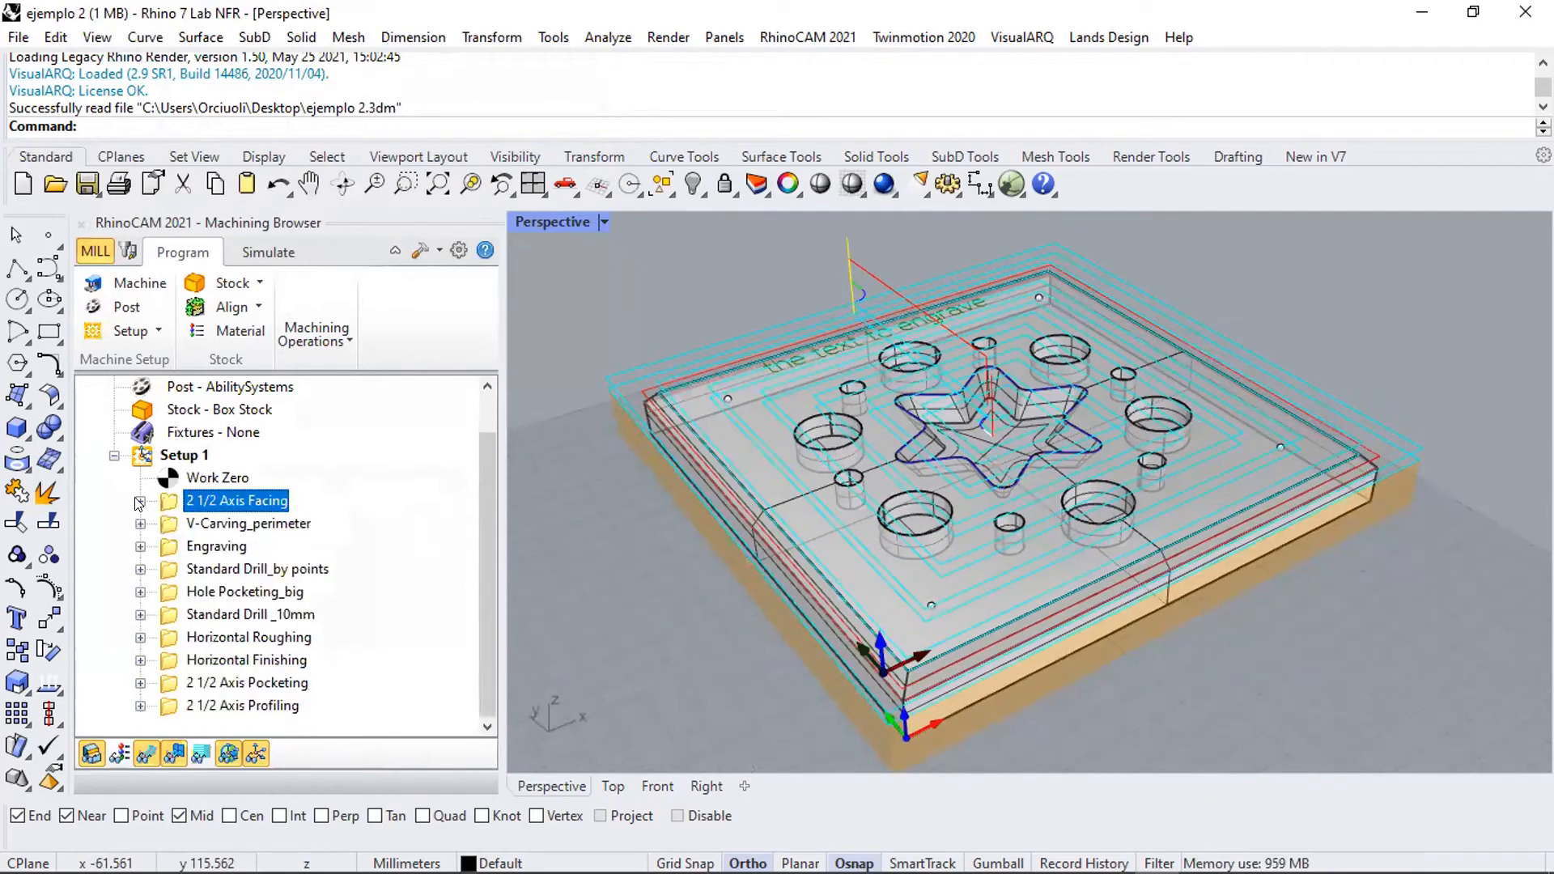
- Display the V-Carving_perimeter operation and examine its toolpath along the part's edges
left_click(213, 525)
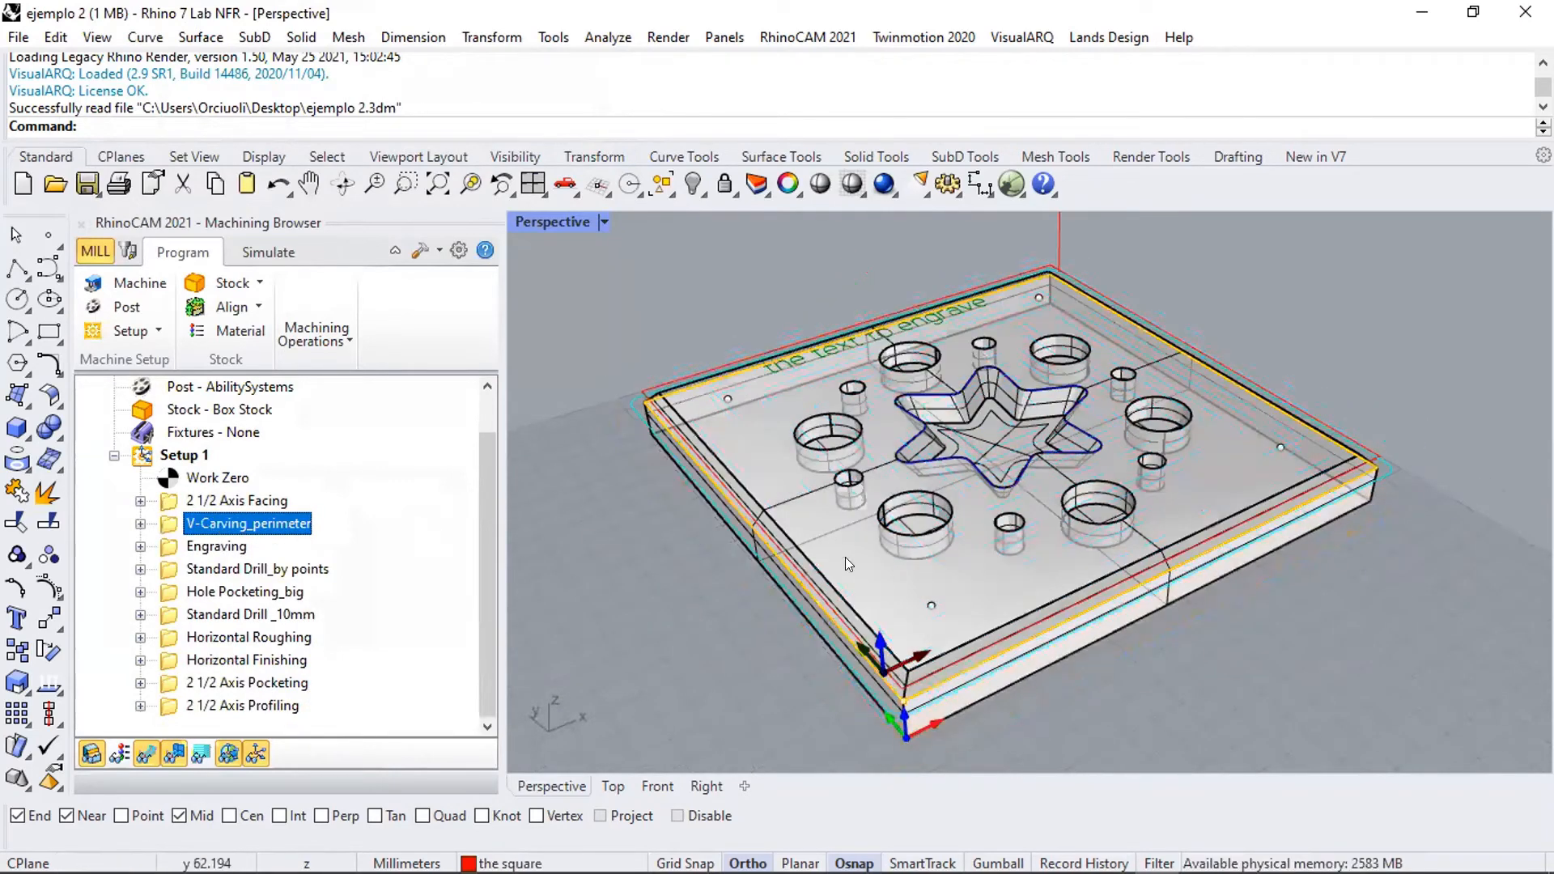
scroll(1066, 608, "up", 5)
right_click_drag(1131, 546, 1272, 408)
right_click_drag(1133, 429, 737, 480)
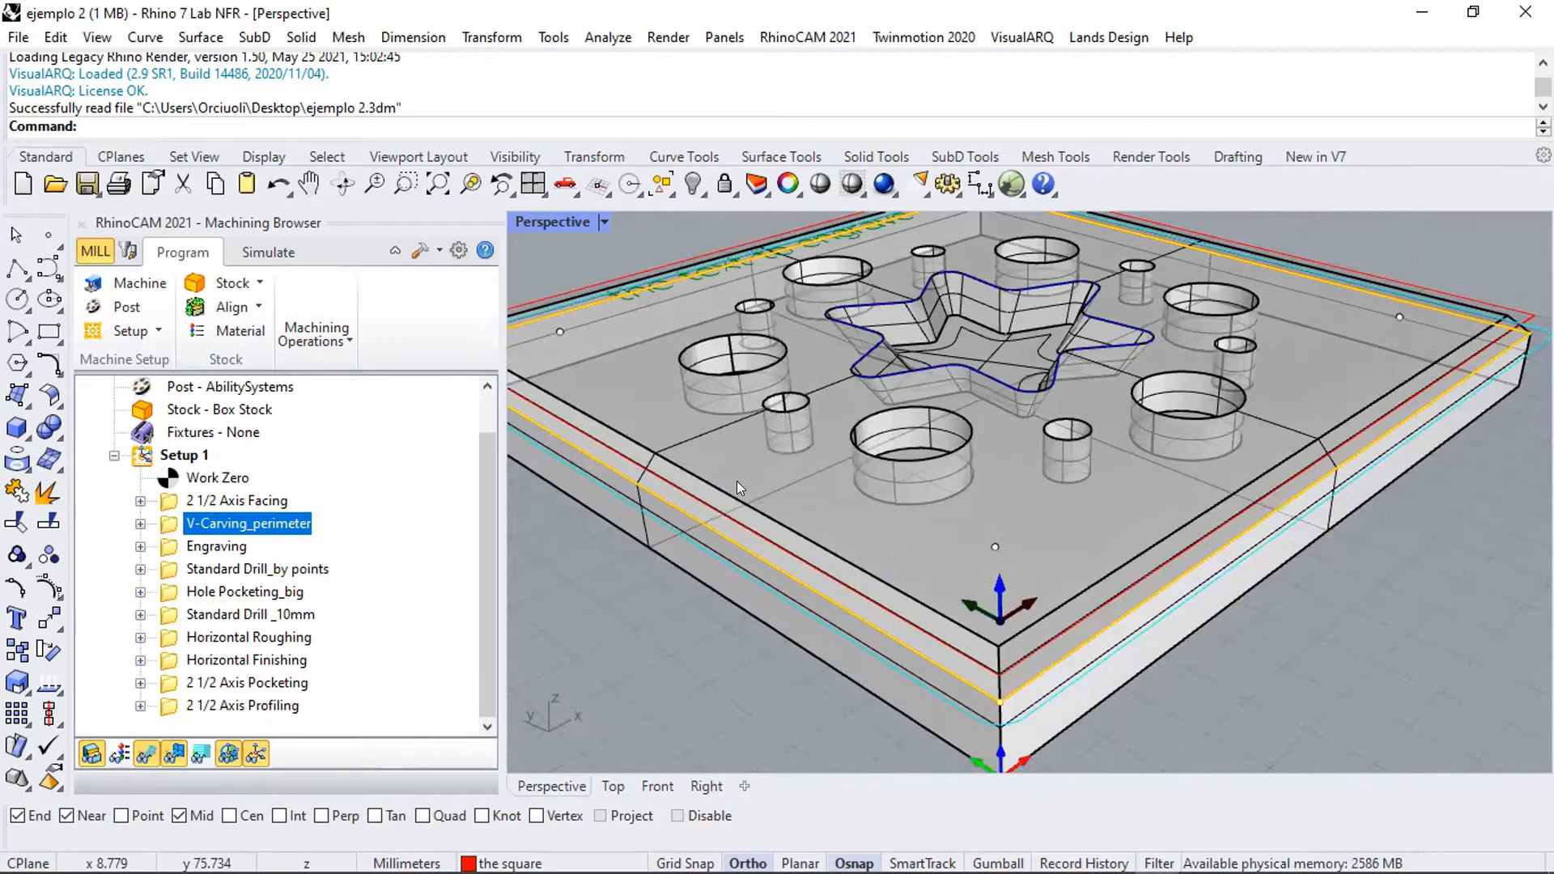
- Review the VeeMill10-45 tool's geometry and taper angle in the V-Carving_perimeter operation, leaving the values unchanged
left_click(141, 524)
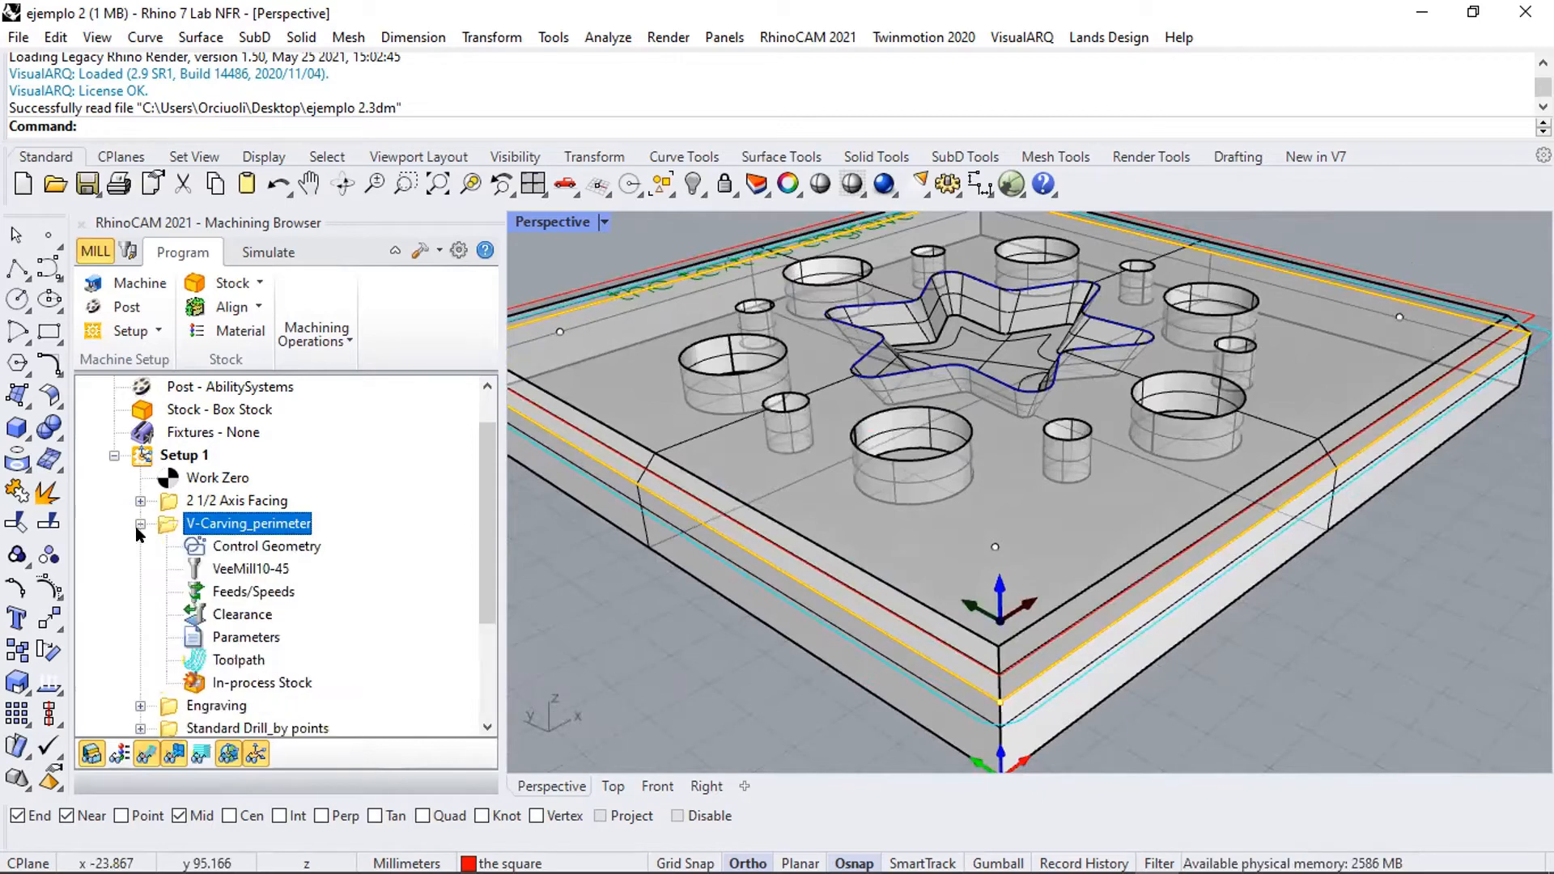
left_click(250, 570)
double_click(250, 570)
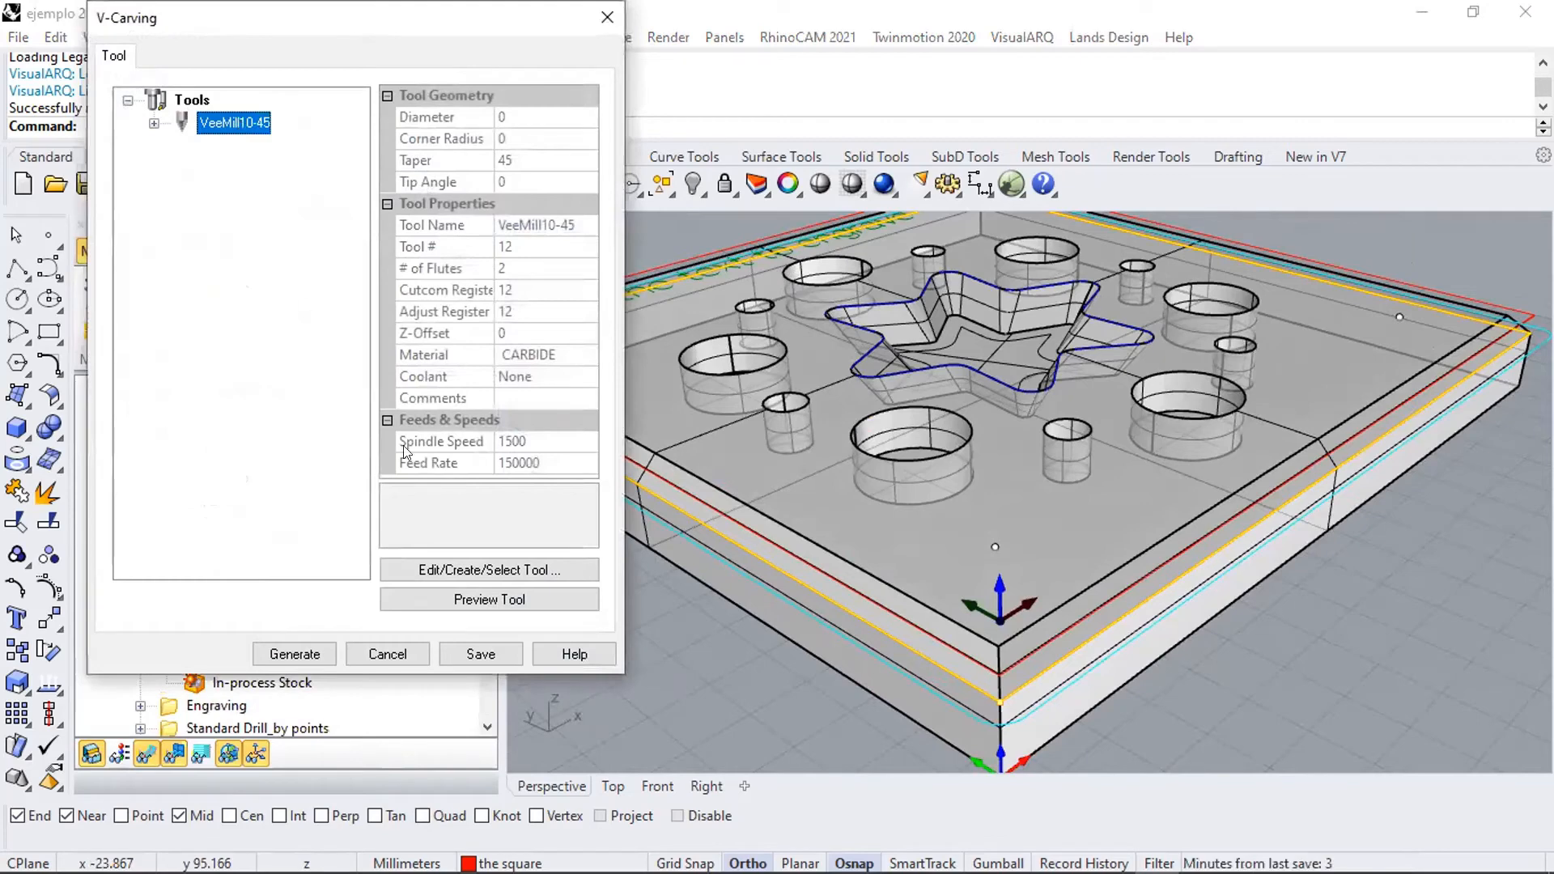
left_click(438, 572)
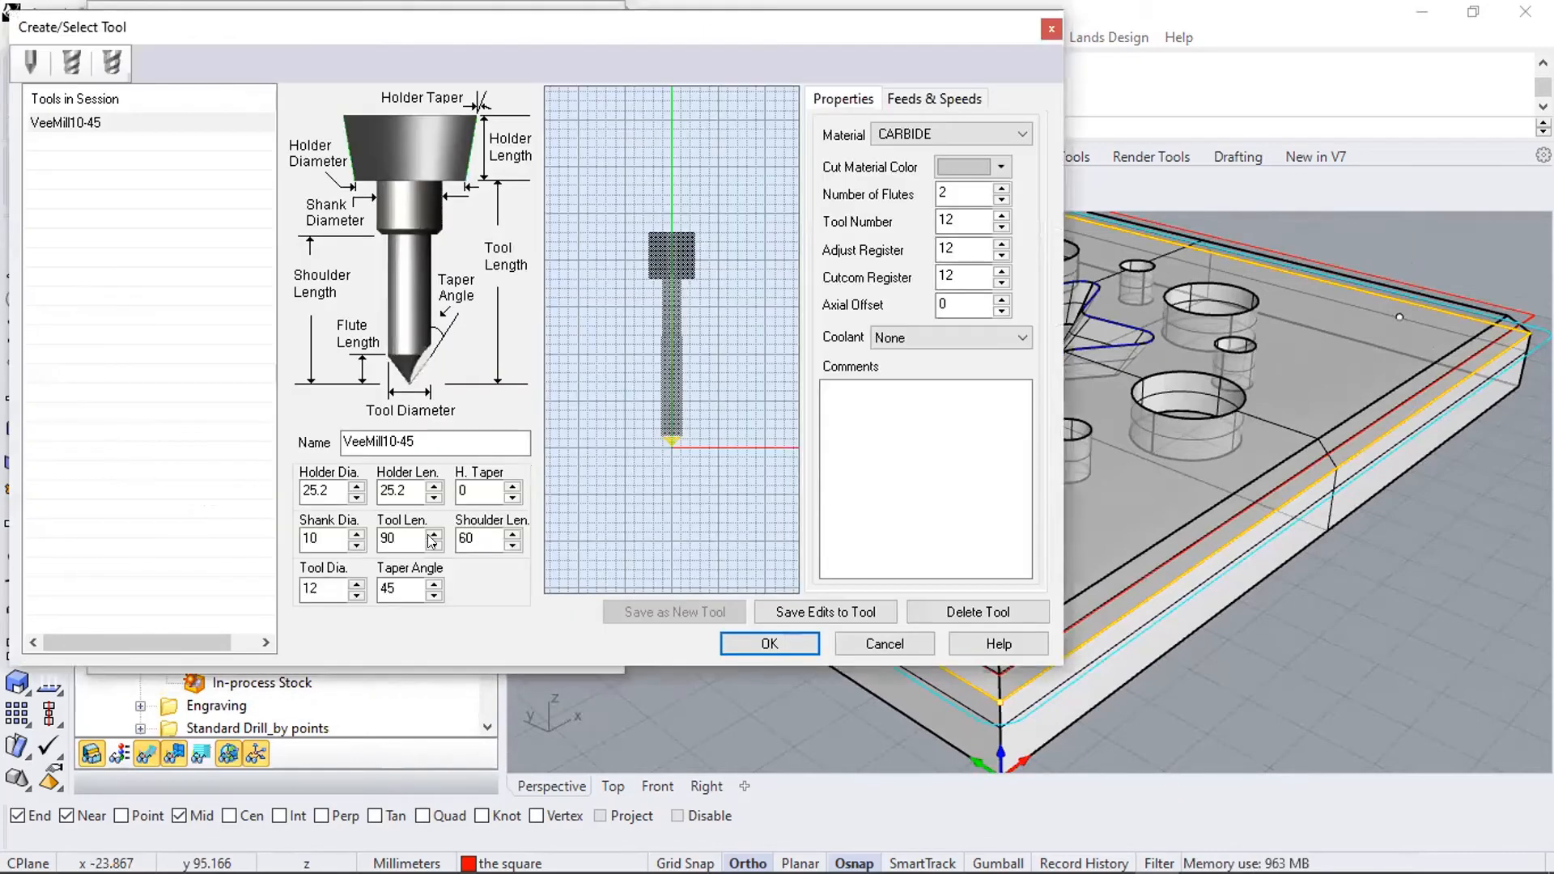
double_click(392, 589)
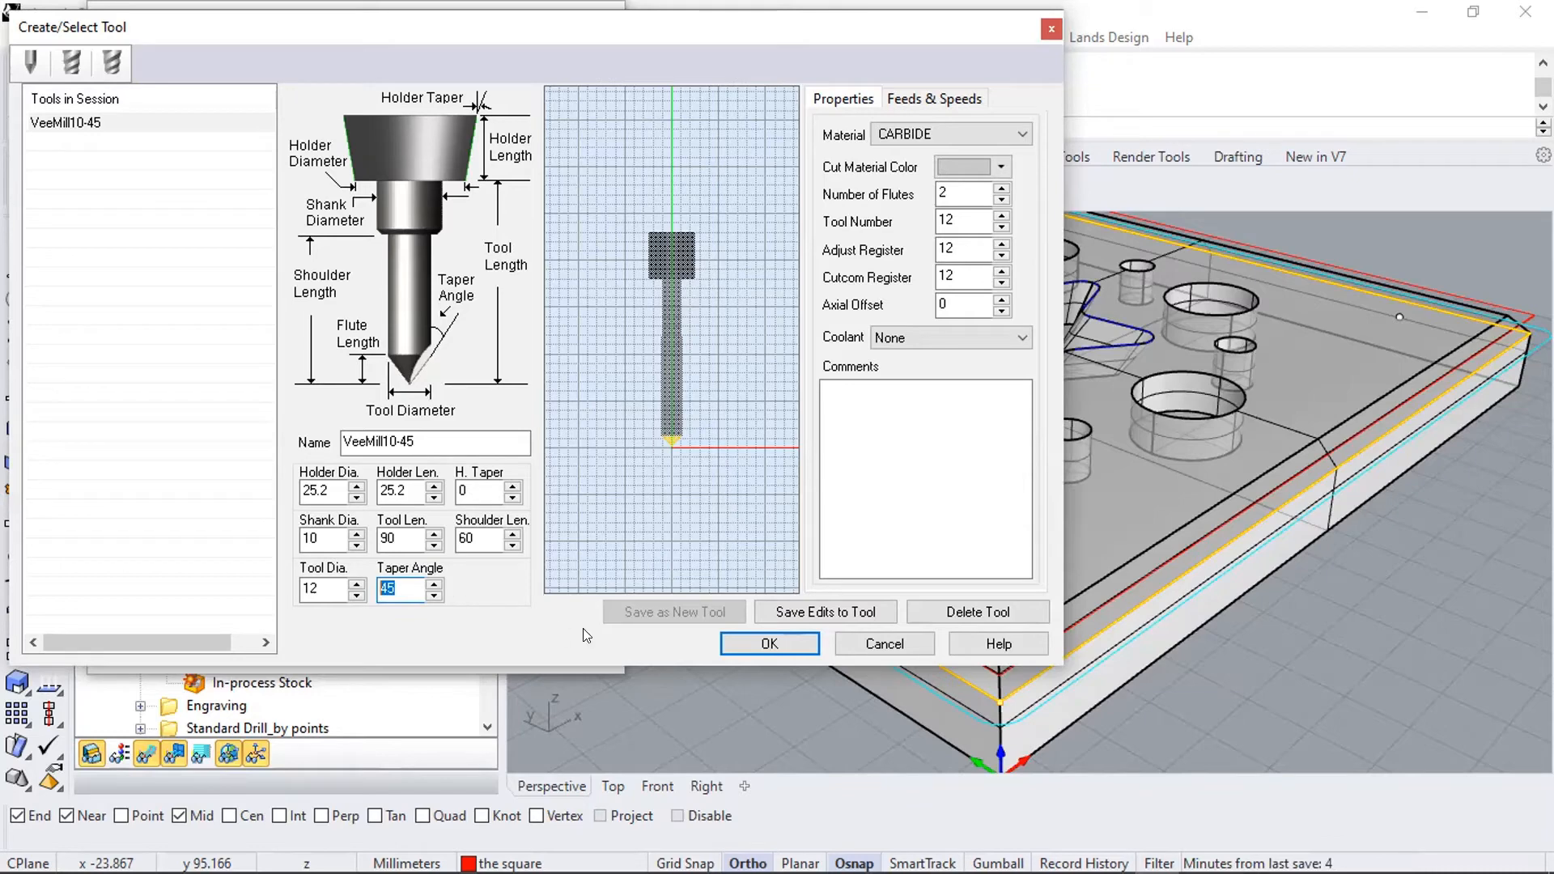
key("Return")
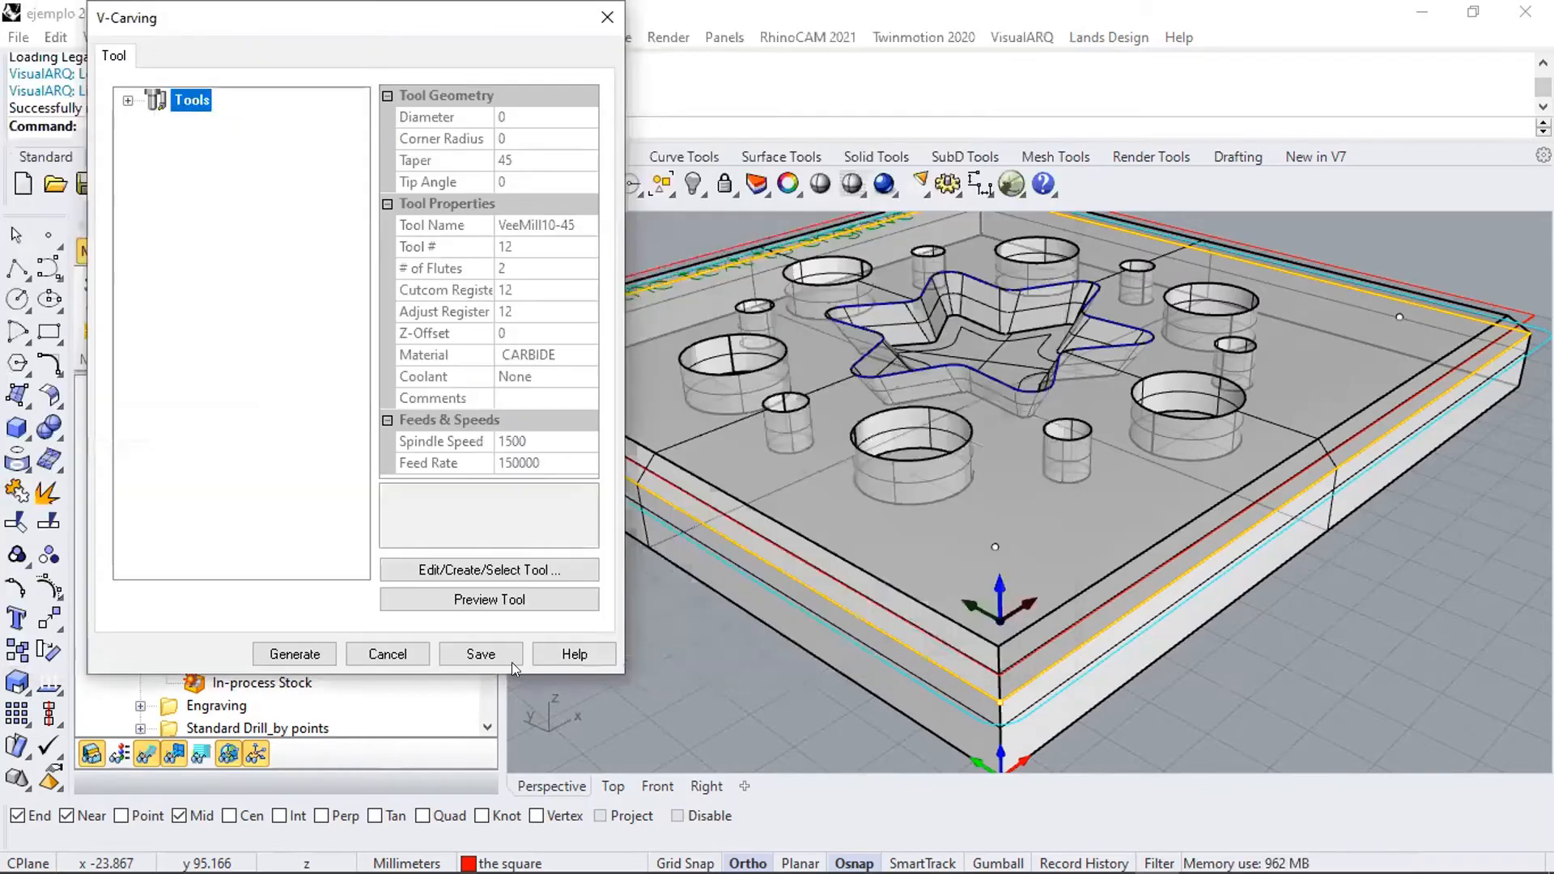
left_click(403, 656)
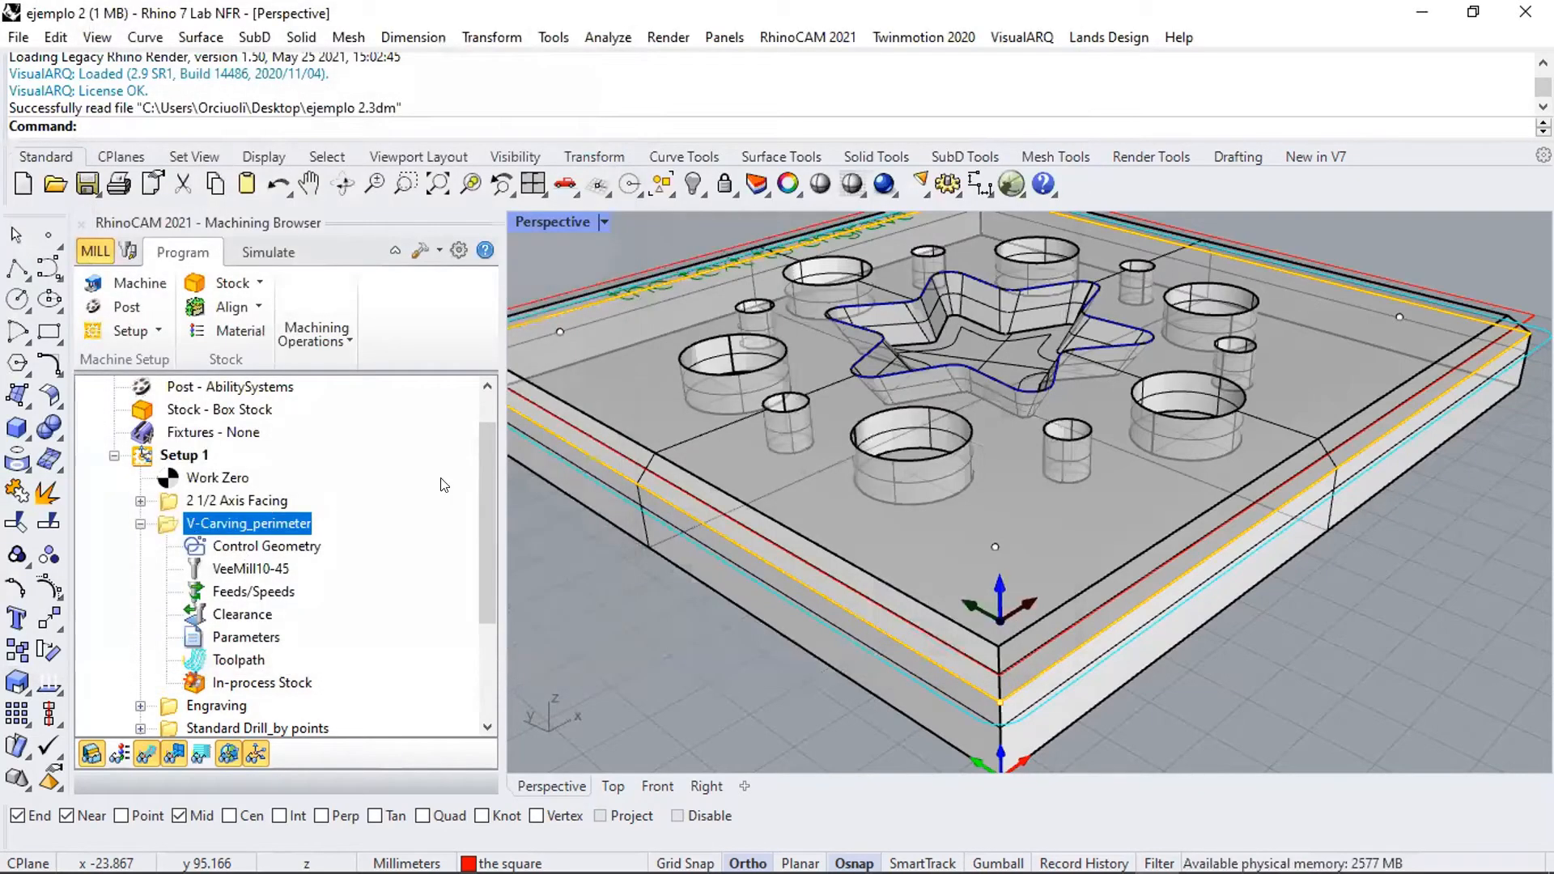
- Examine the V-carving toolpath around the part's chamfered perimeter from different sides
scroll(767, 518, "down", 5)
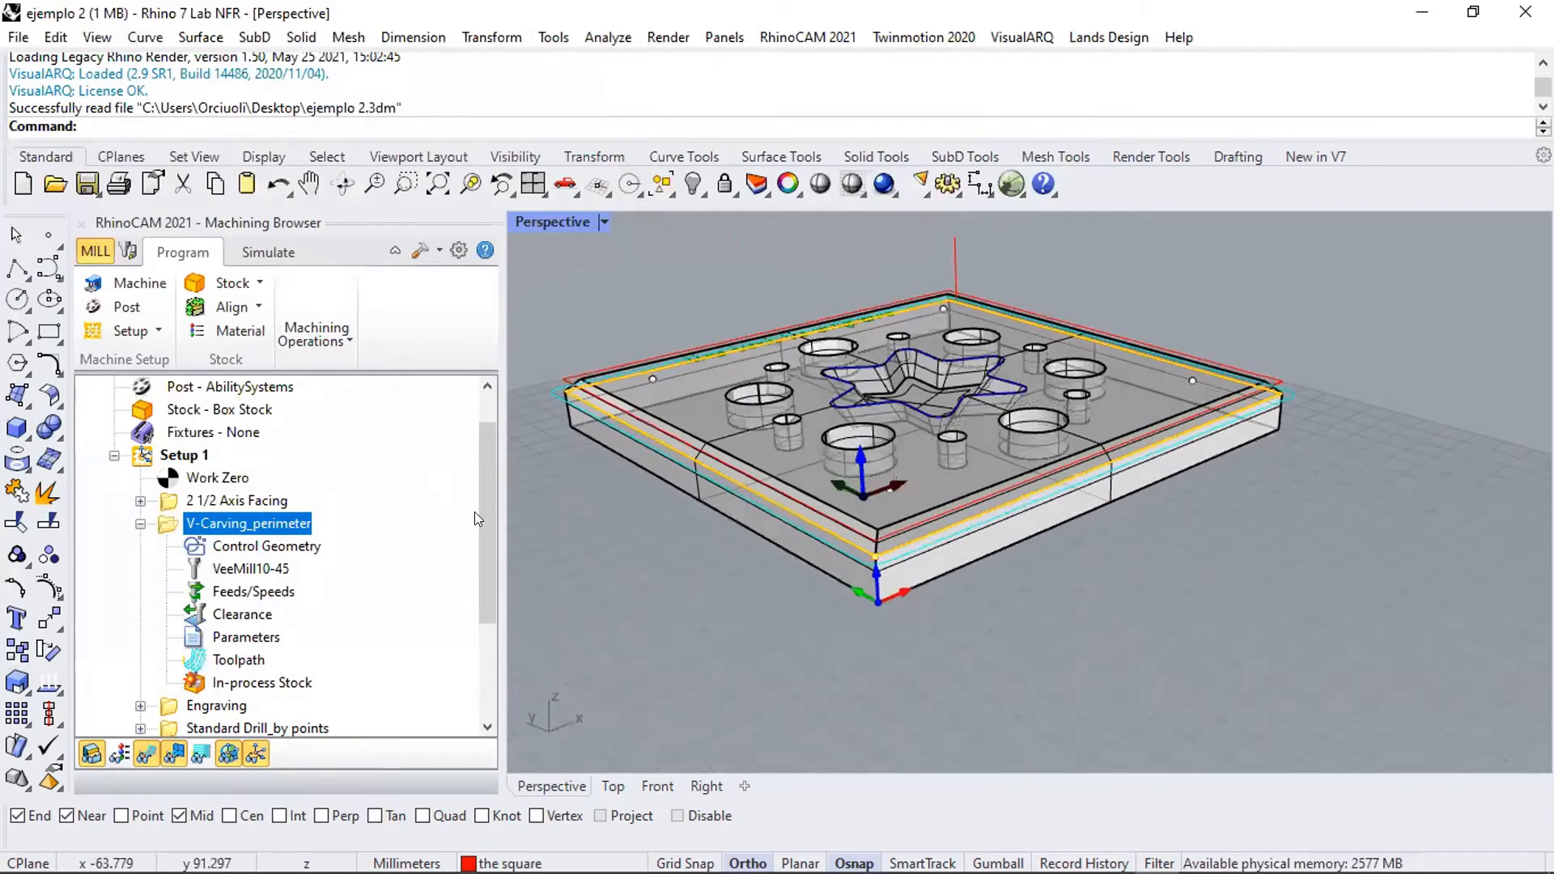
scroll(568, 586, "up", 3)
scroll(1248, 422, "up", 3)
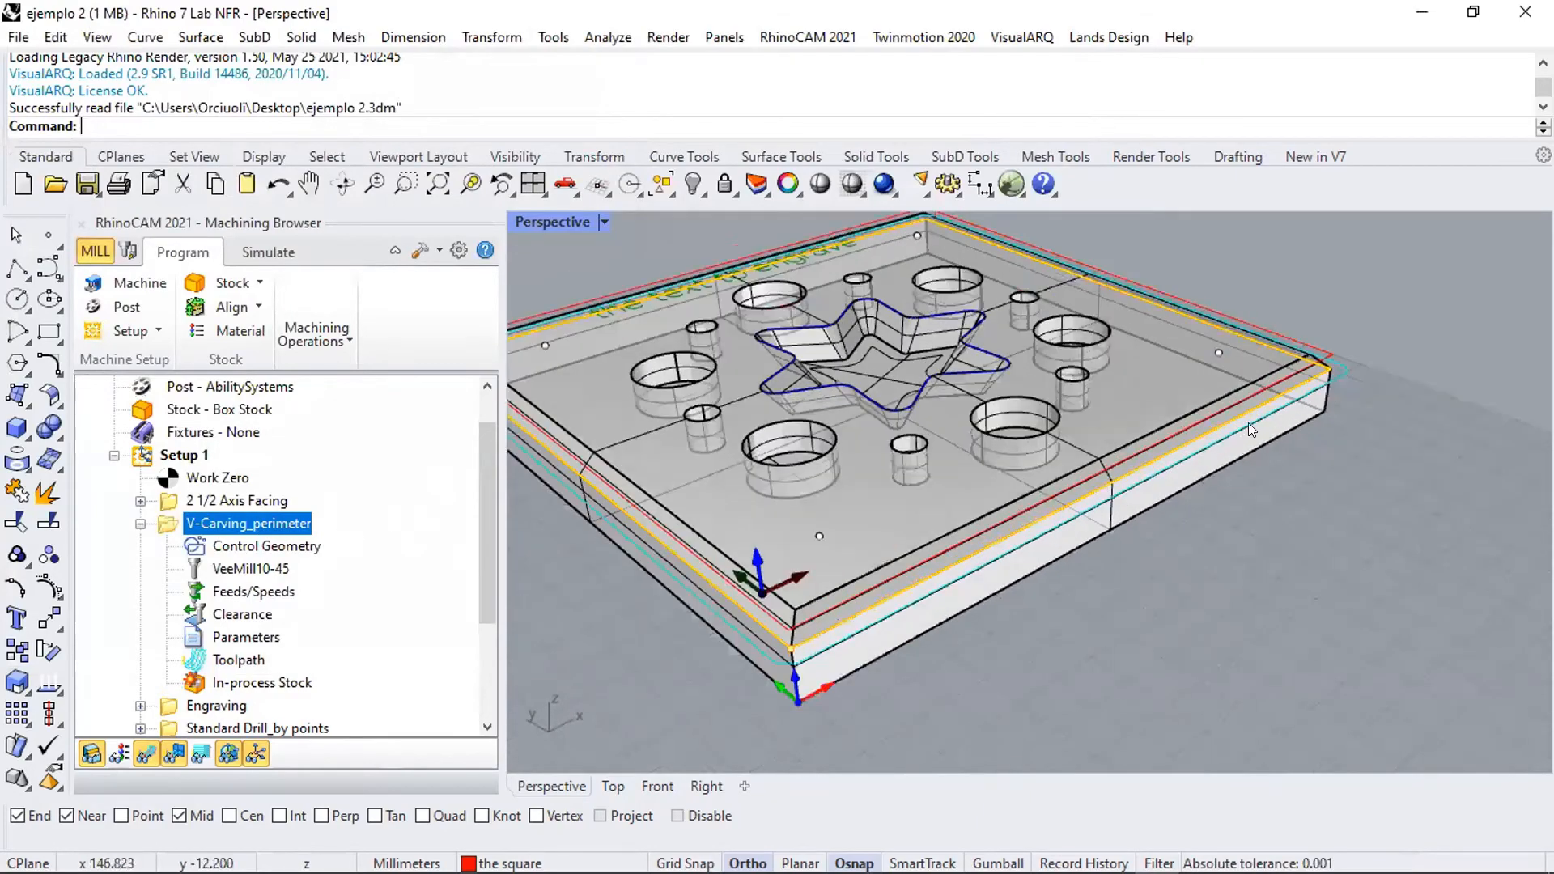
scroll(1328, 346, "down", 2)
right_click_drag(1328, 347, 627, 282)
scroll(951, 493, "up", 3)
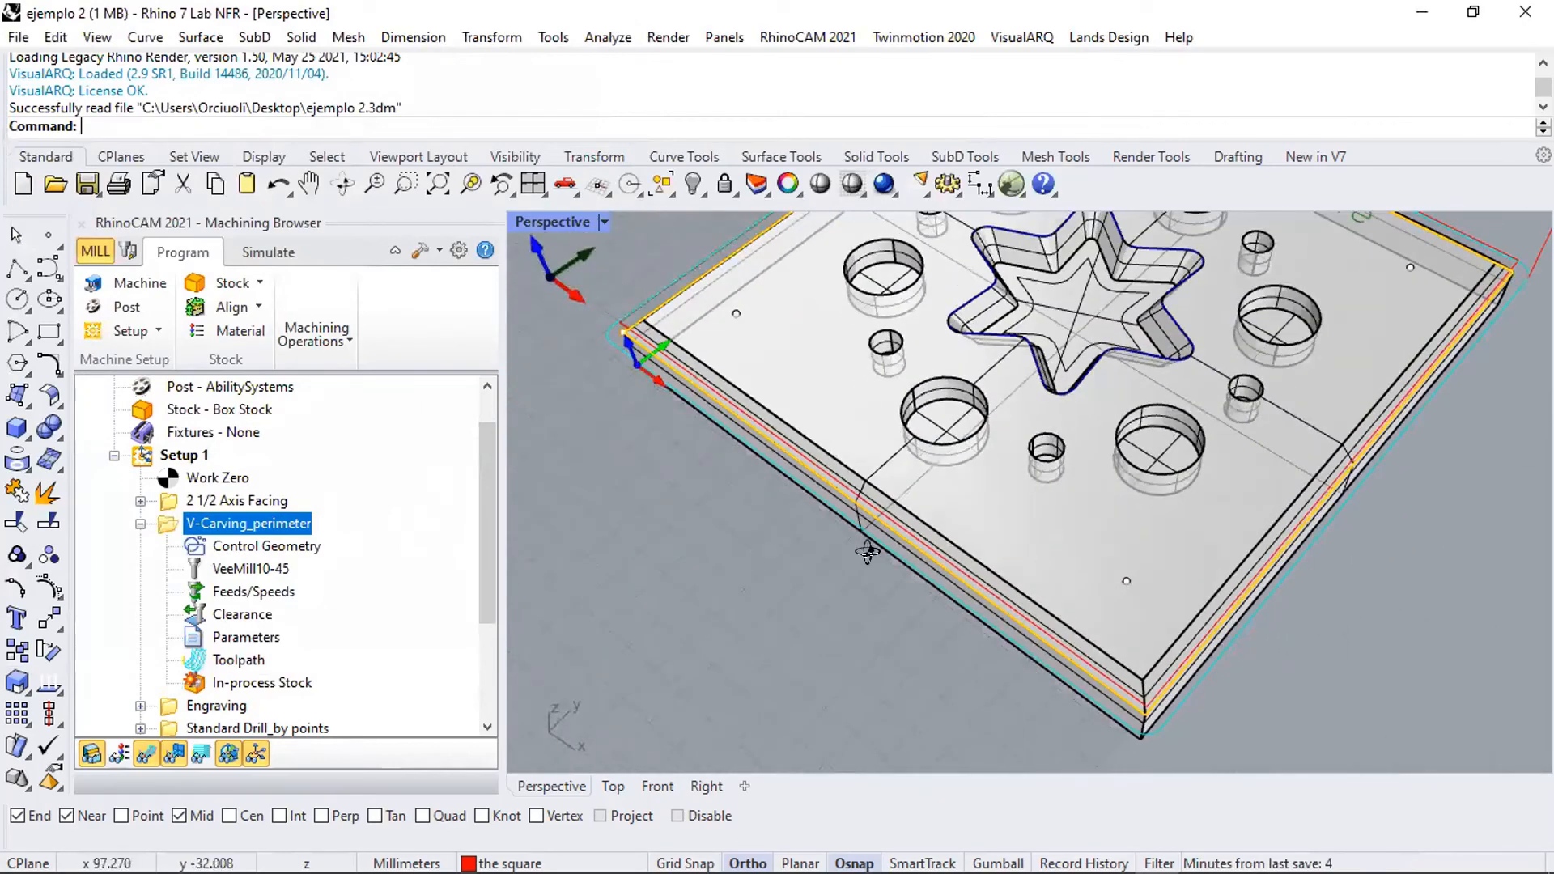
scroll(1091, 495, "up", 3)
right_click_drag(1091, 495, 1165, 485)
- Display the Engraving operation and examine its toolpath over the text on the part's chamfered edge
left_click(140, 525)
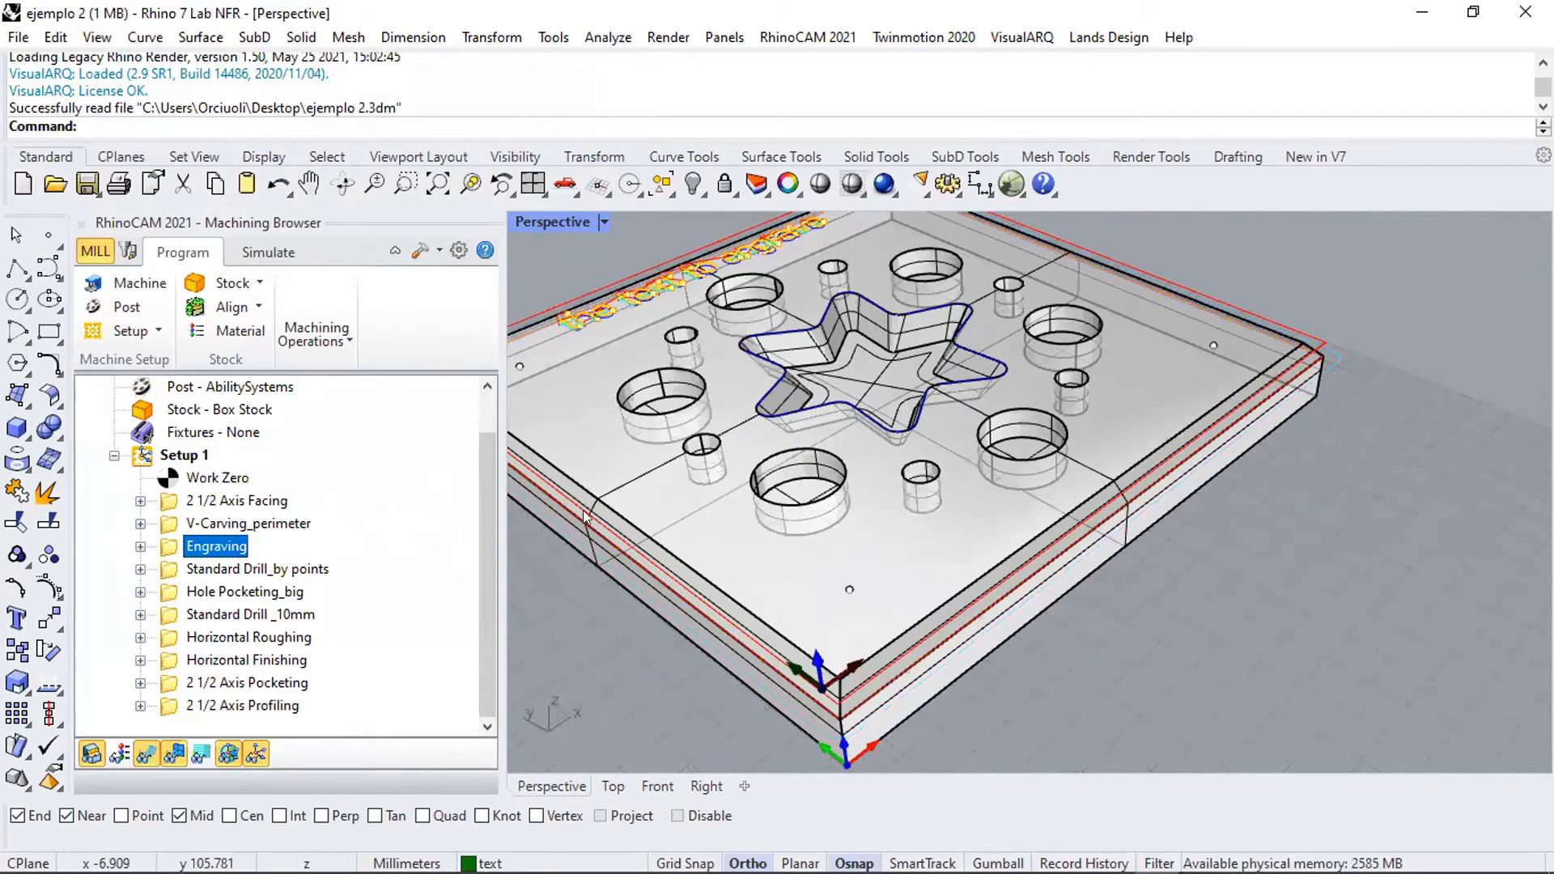
right_click_drag(833, 453, 518, 454)
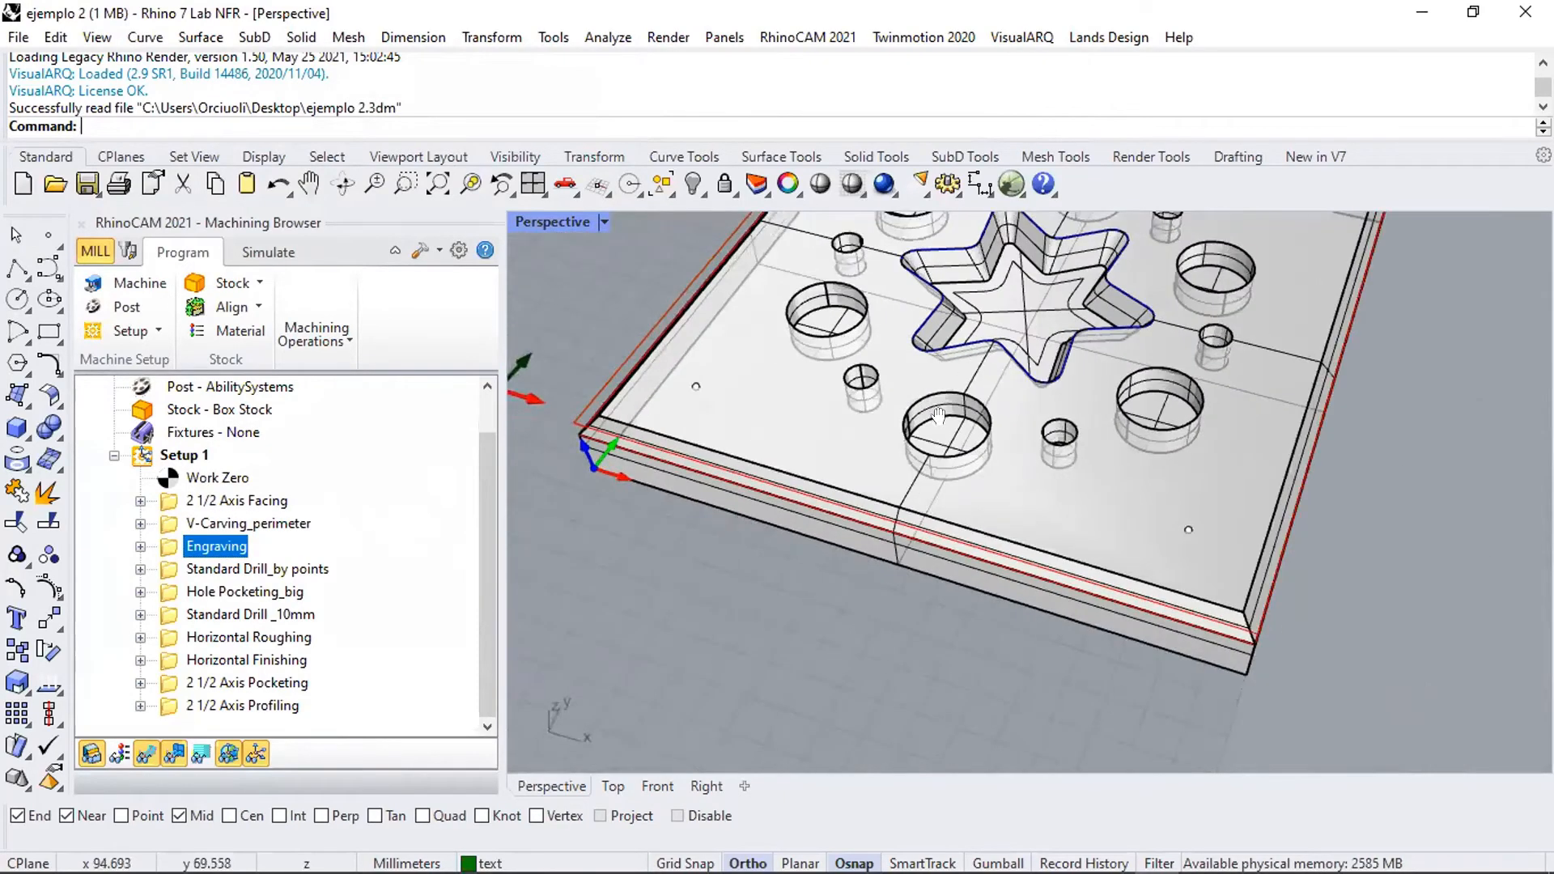
right_click_drag(992, 357, 856, 606, "shift")
scroll(986, 377, "up", 4)
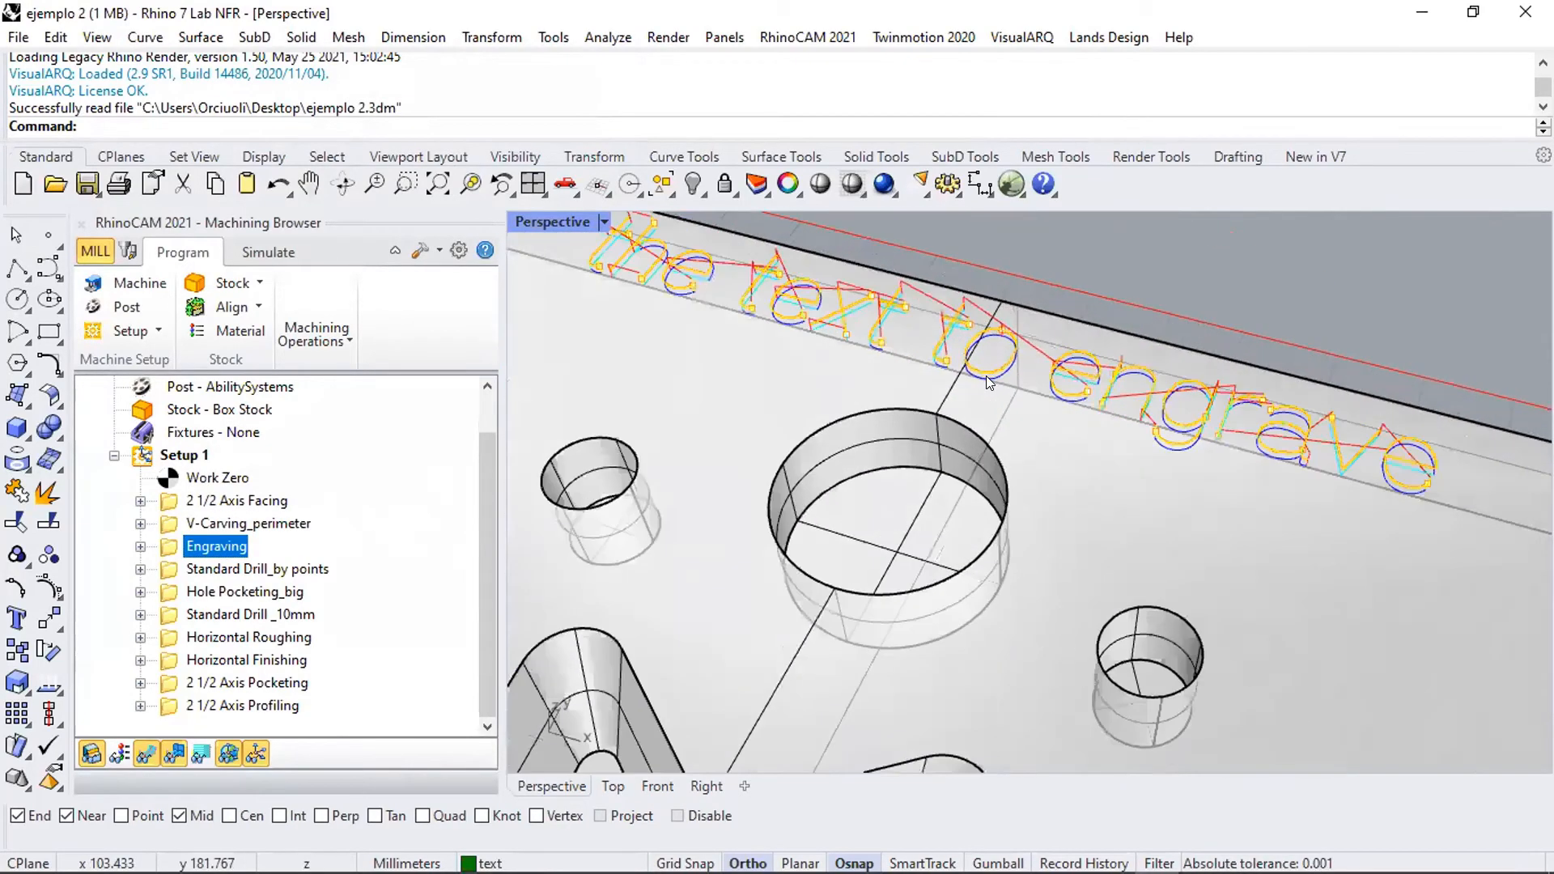
scroll(986, 376, "up", 3)
scroll(1229, 576, "down", 2)
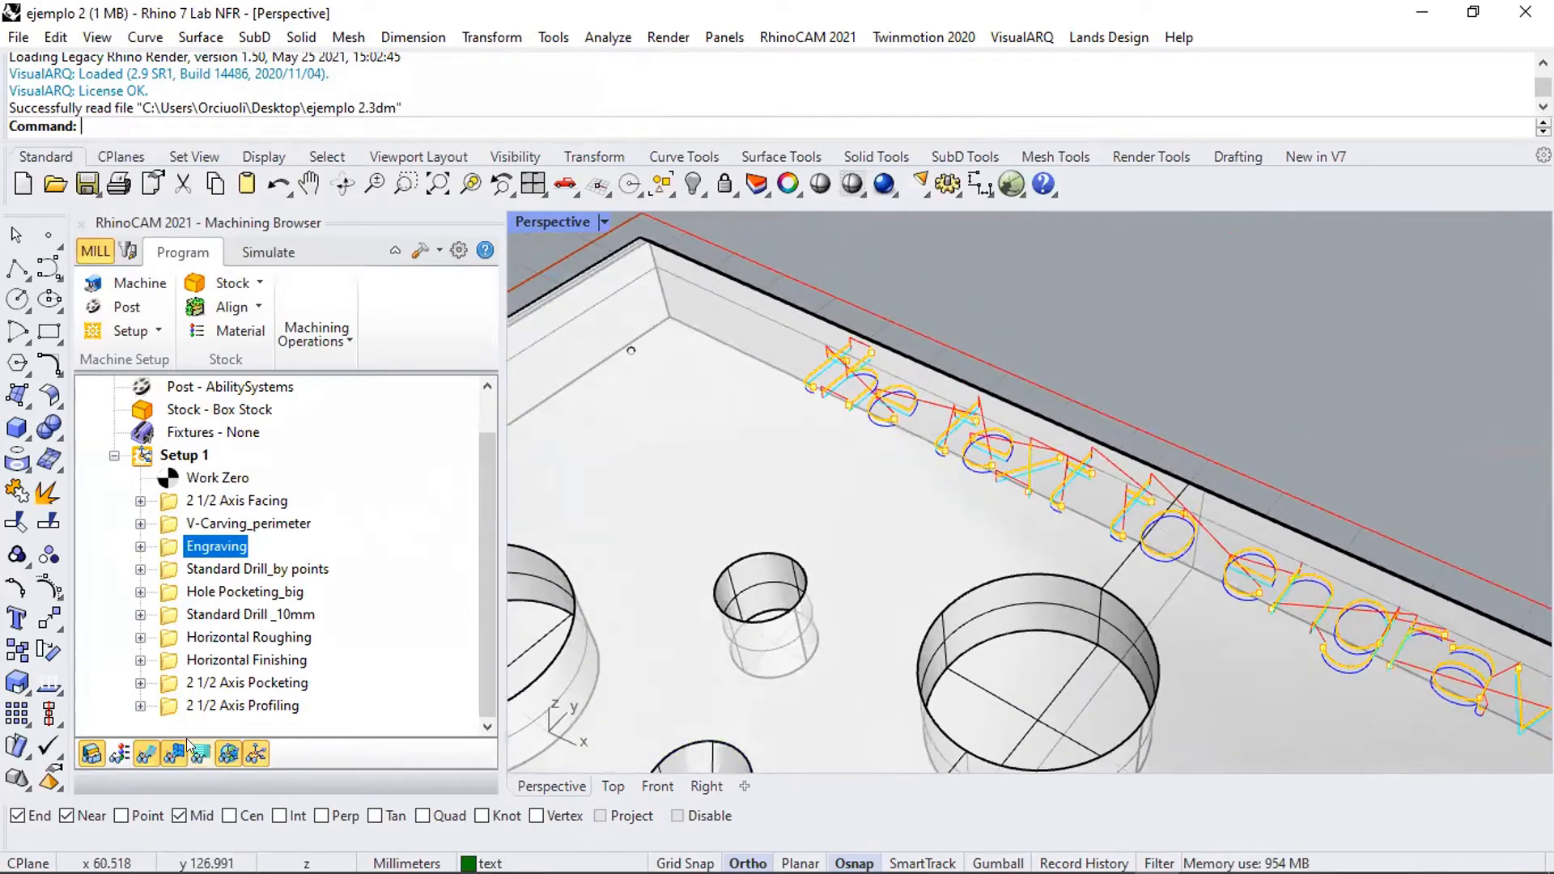
- Hide the toolpath display, examine the bare single-line text curves used for engraving, and show the toolpath again
left_click(146, 754)
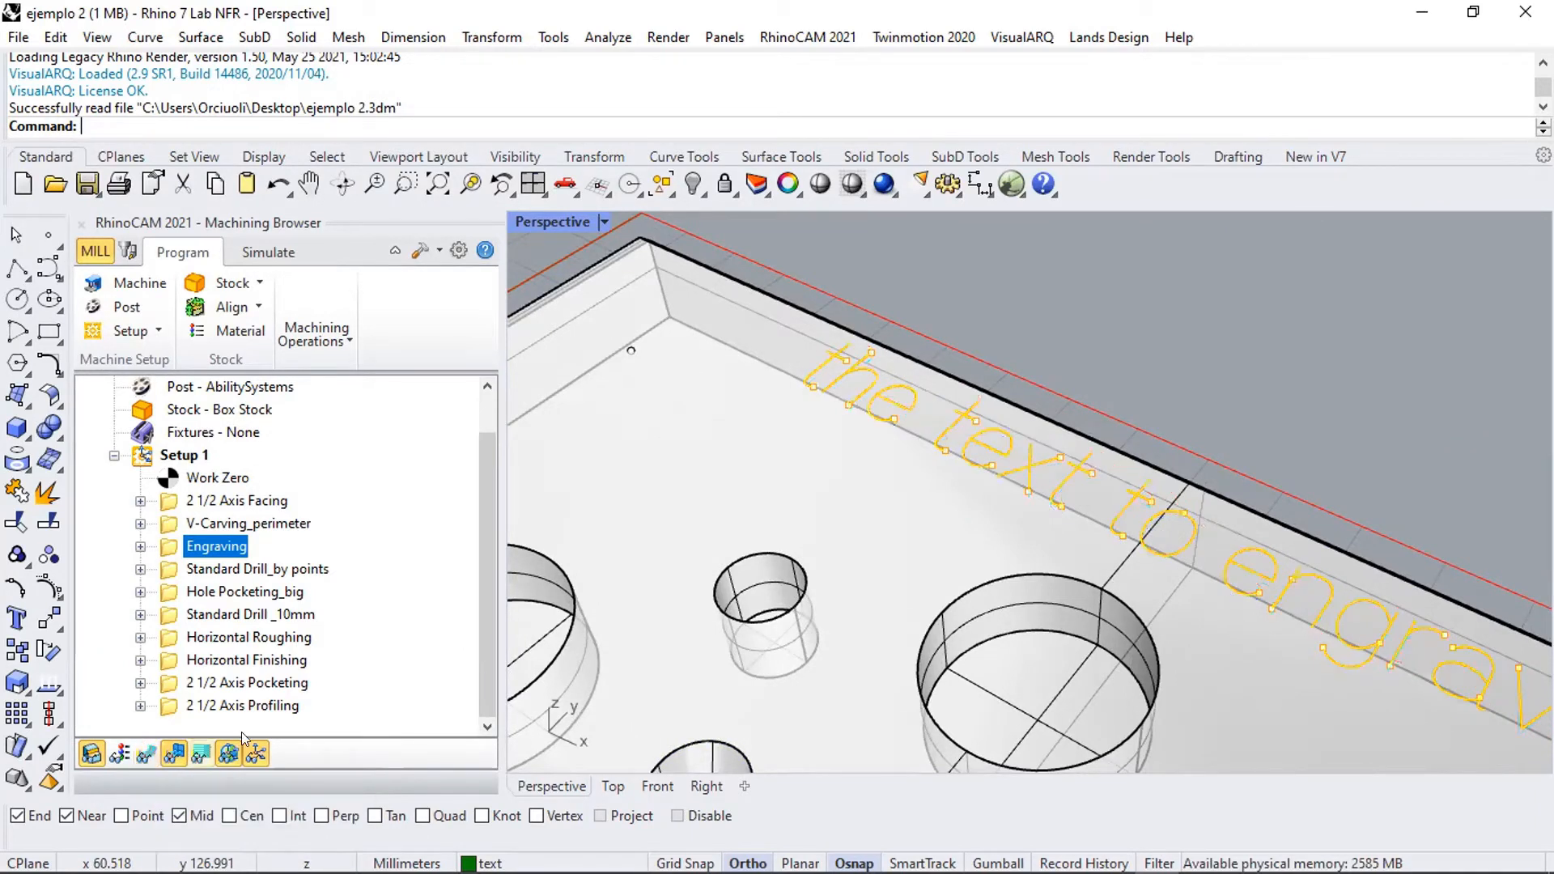
scroll(1111, 417, "down", 2)
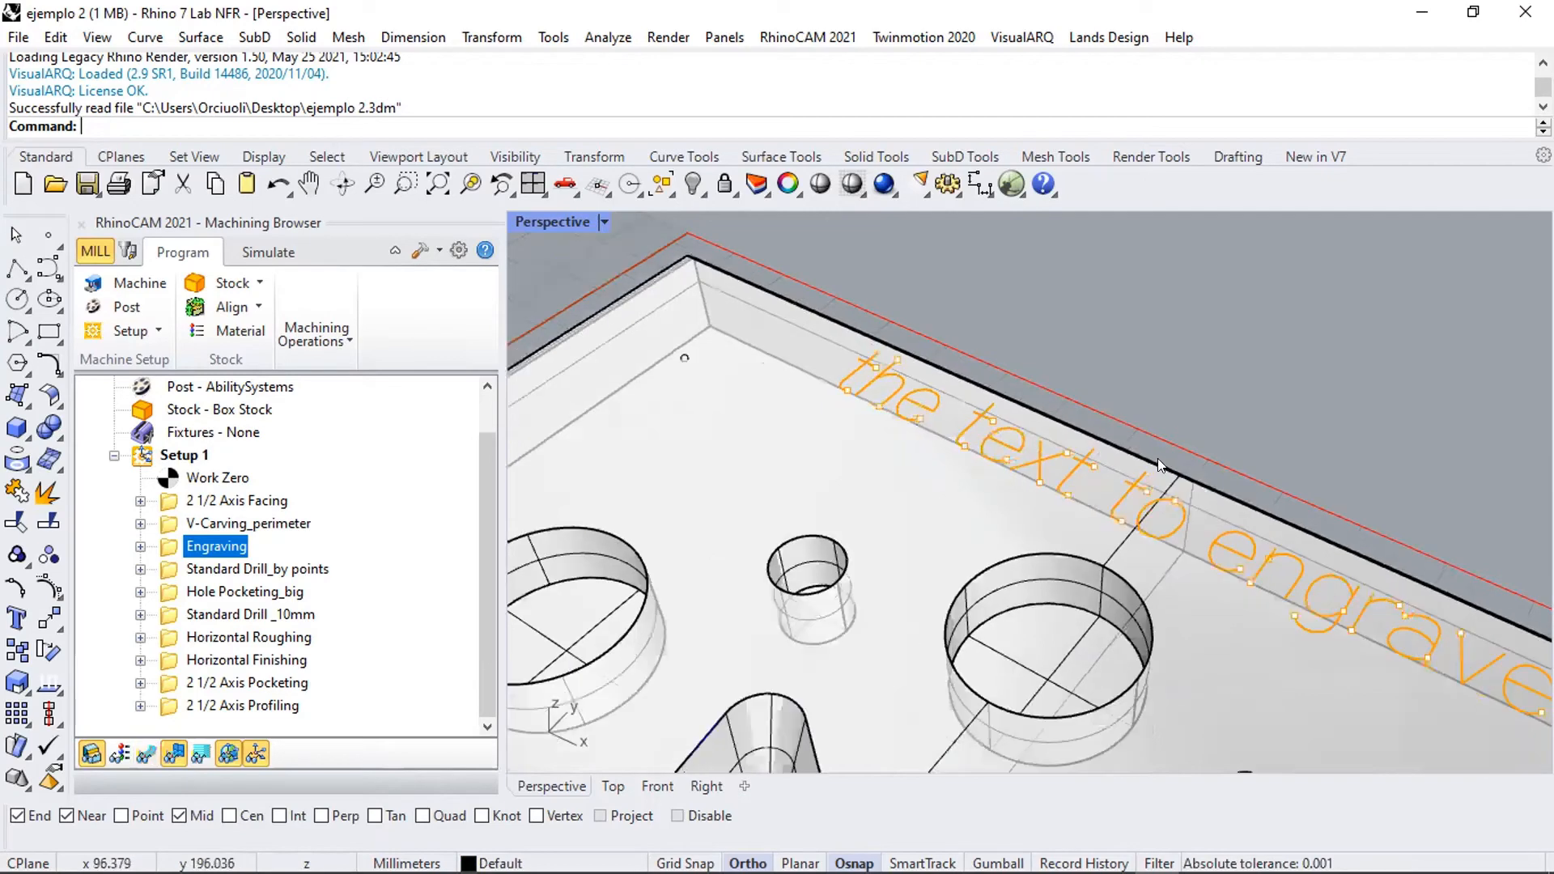
right_click_drag(1158, 458, 955, 360, "shift")
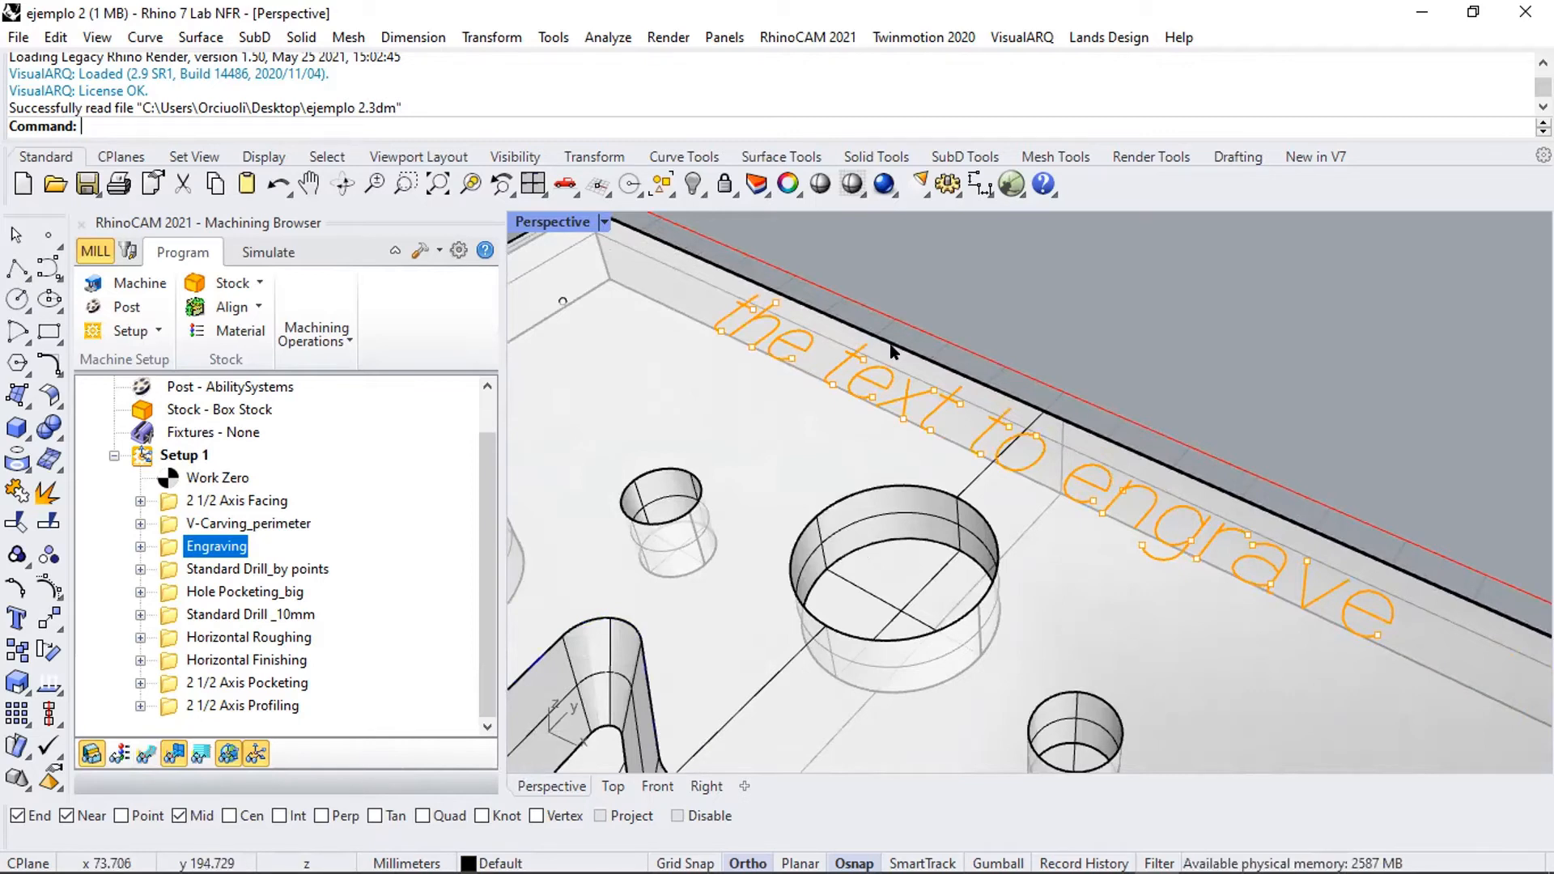
scroll(858, 352, "up", 4)
scroll(858, 353, "down", 8)
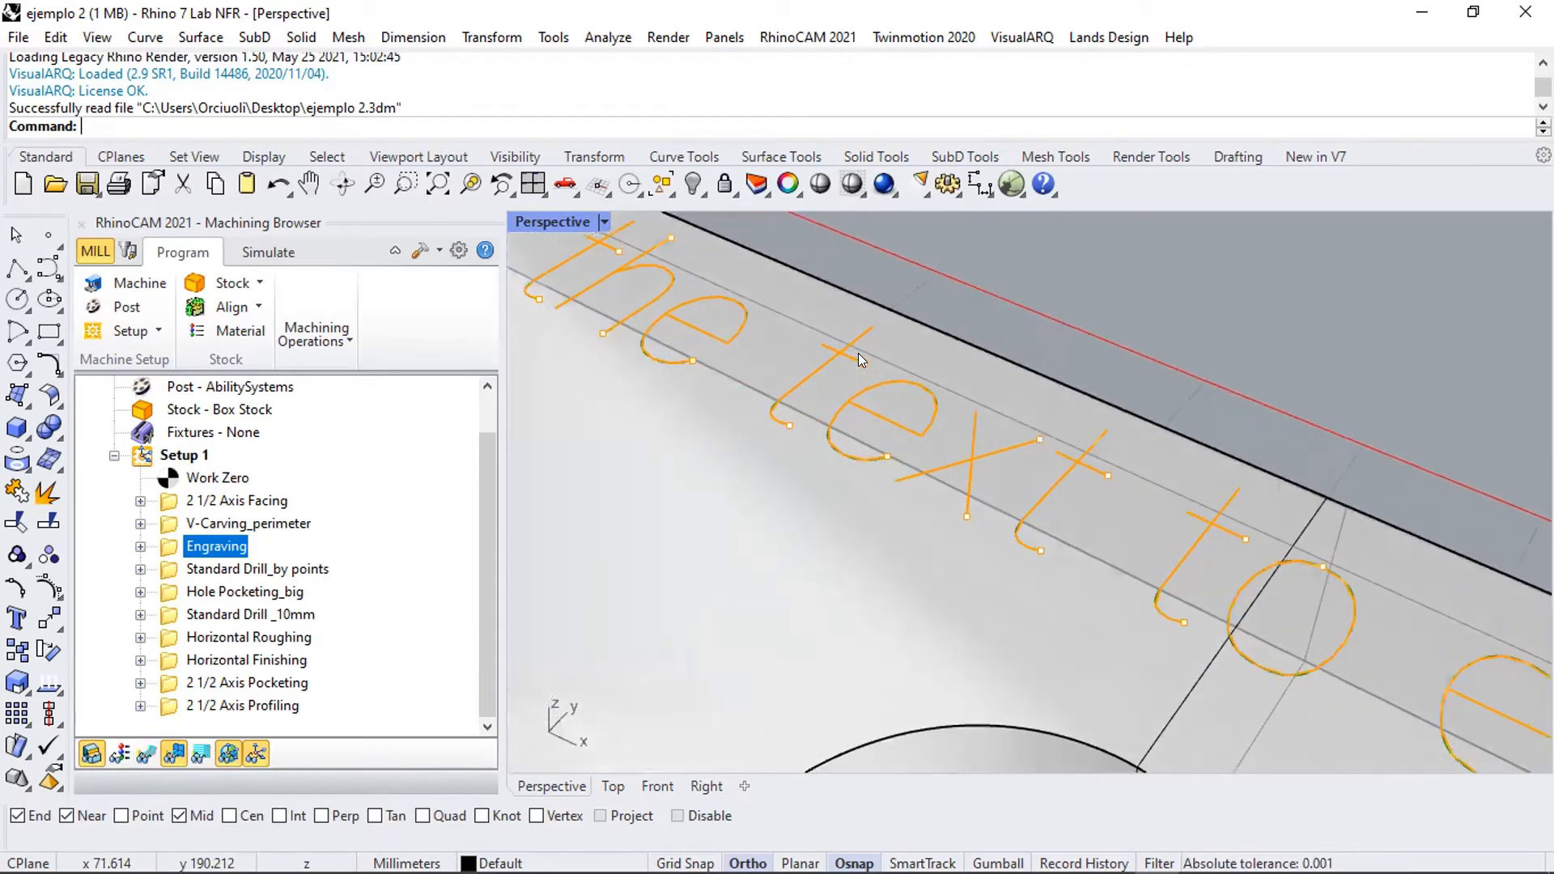
scroll(858, 353, "down", 5)
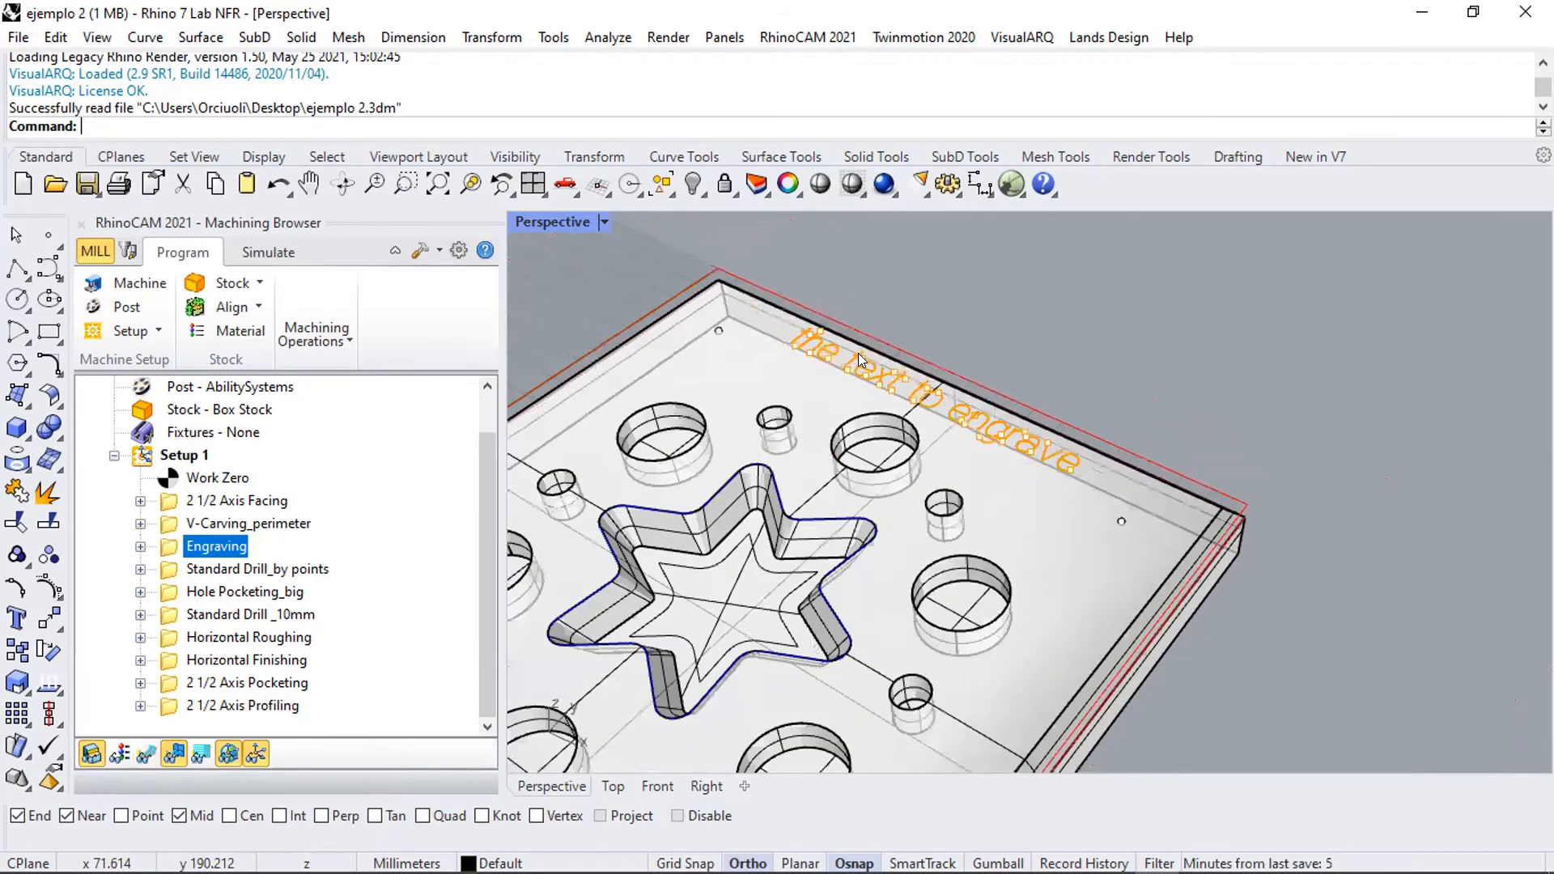
scroll(858, 353, "up", 6)
right_click_drag(858, 352, 895, 409, "shift")
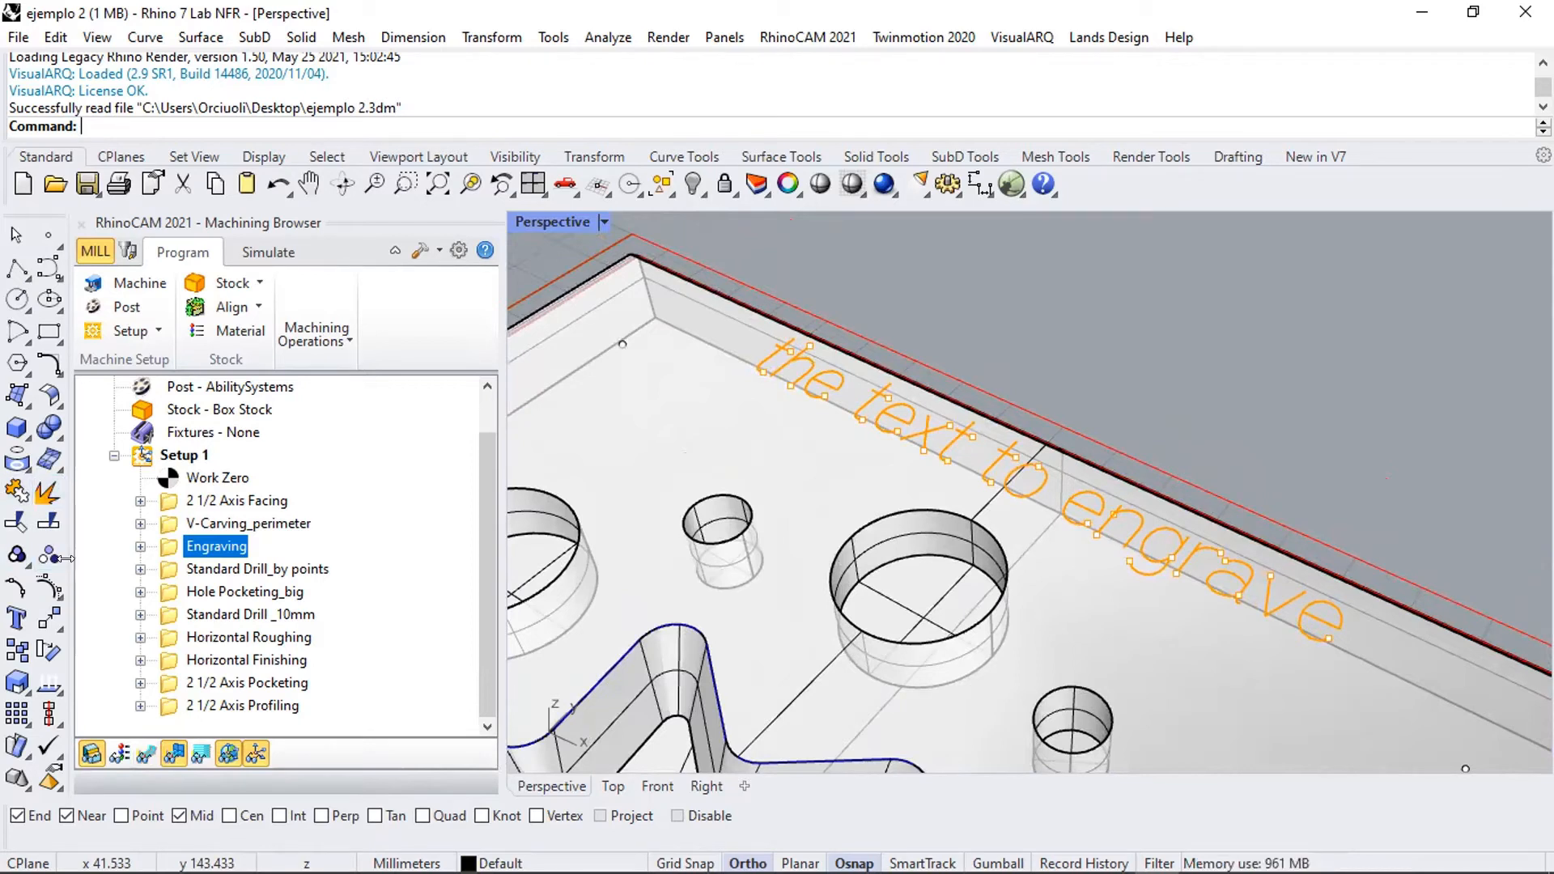
left_click(147, 755)
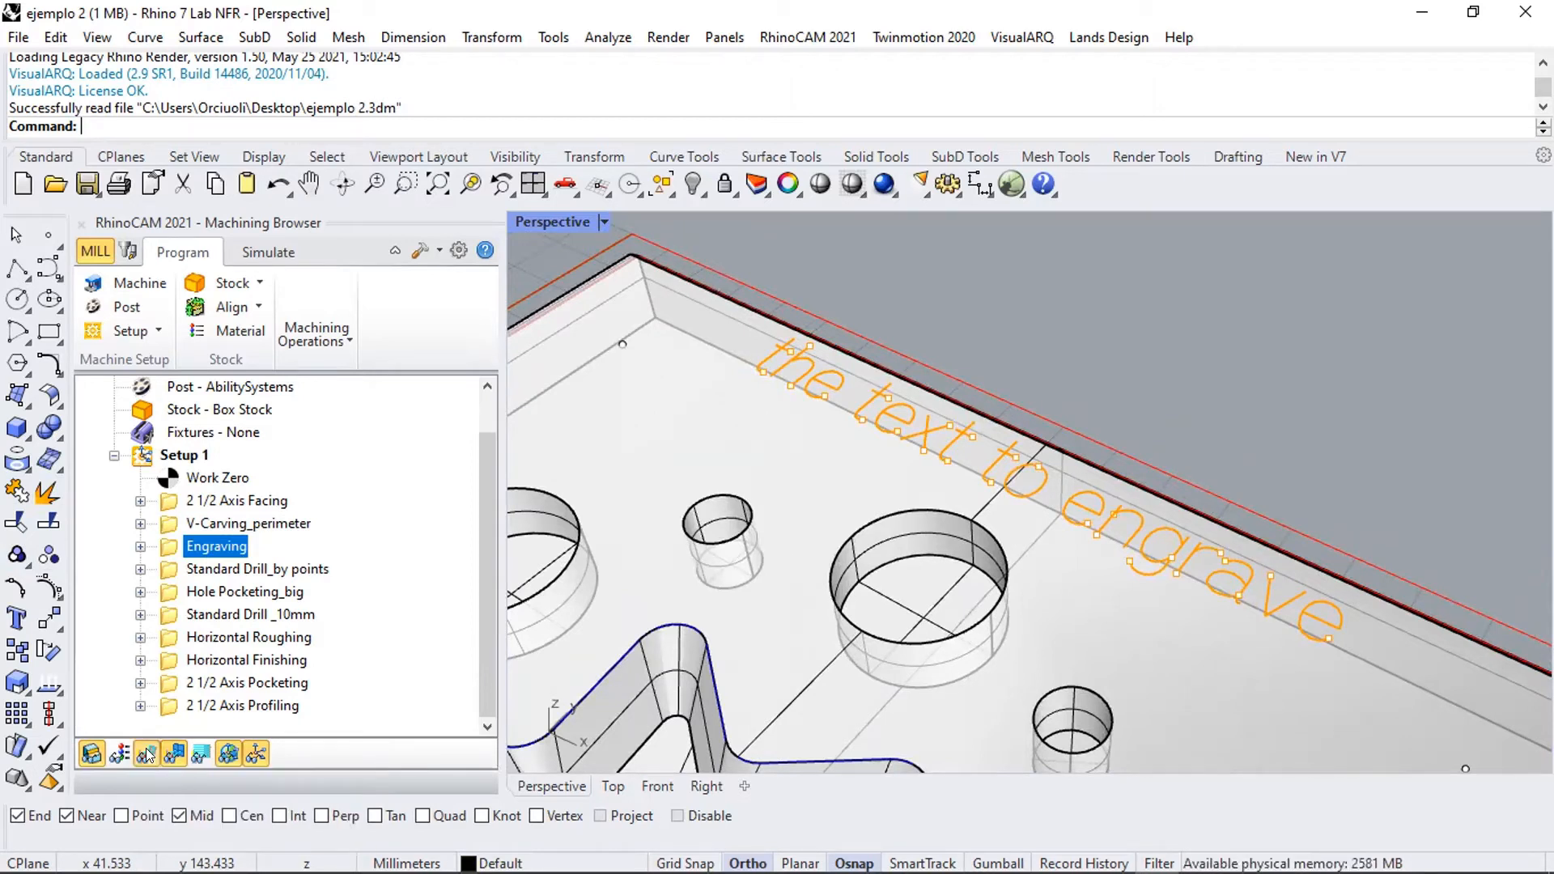
- Open the Engraving operation's parameters and review its cut parameters and entry/exit motions
left_click(140, 547)
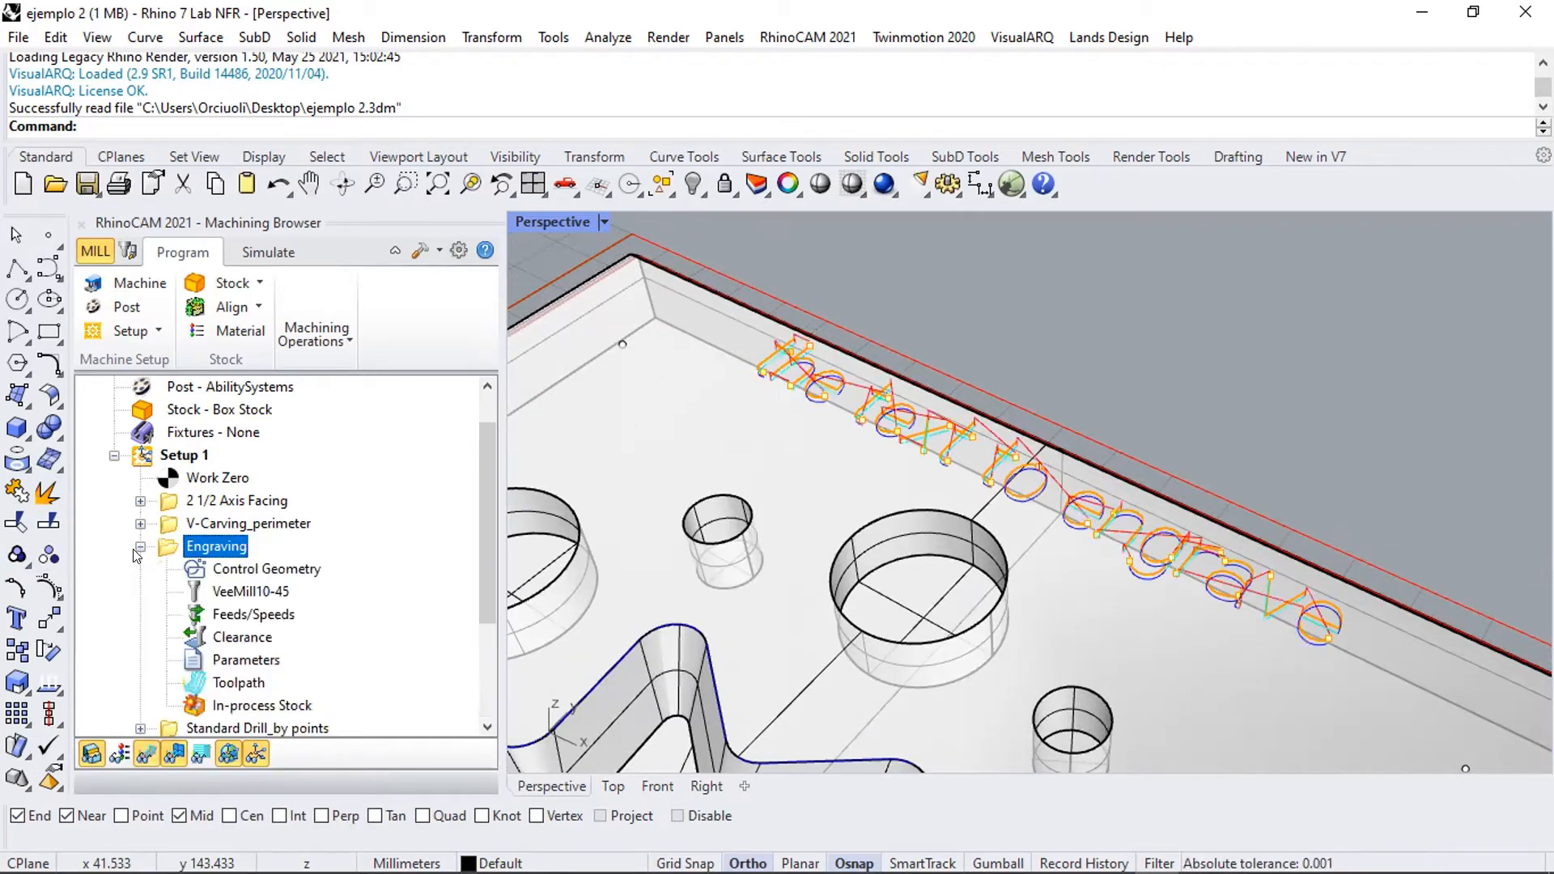
double_click(229, 661)
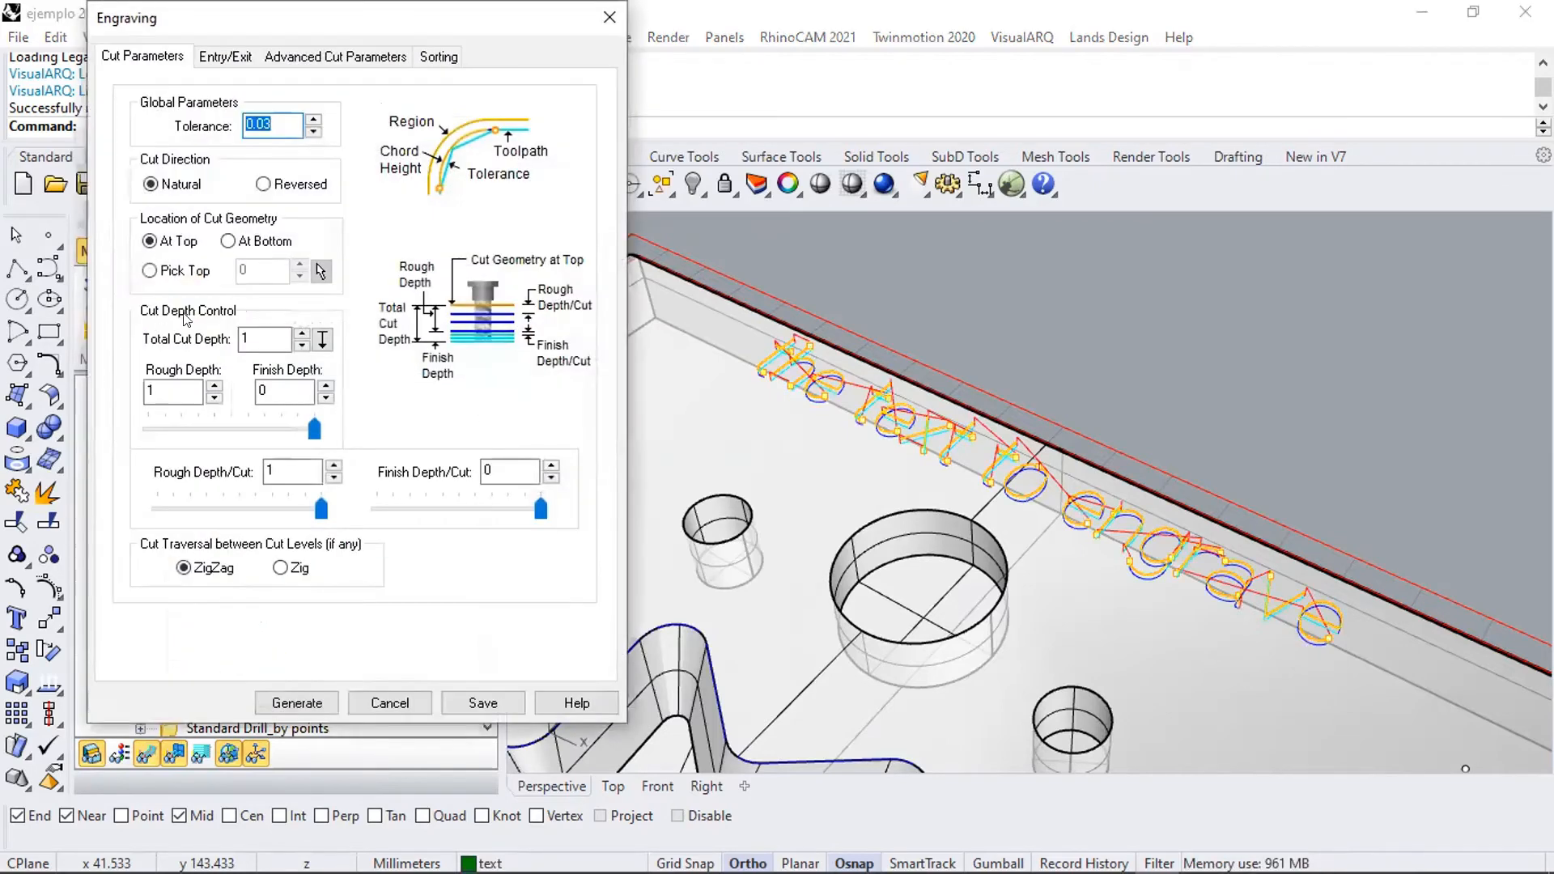
left_click(224, 56)
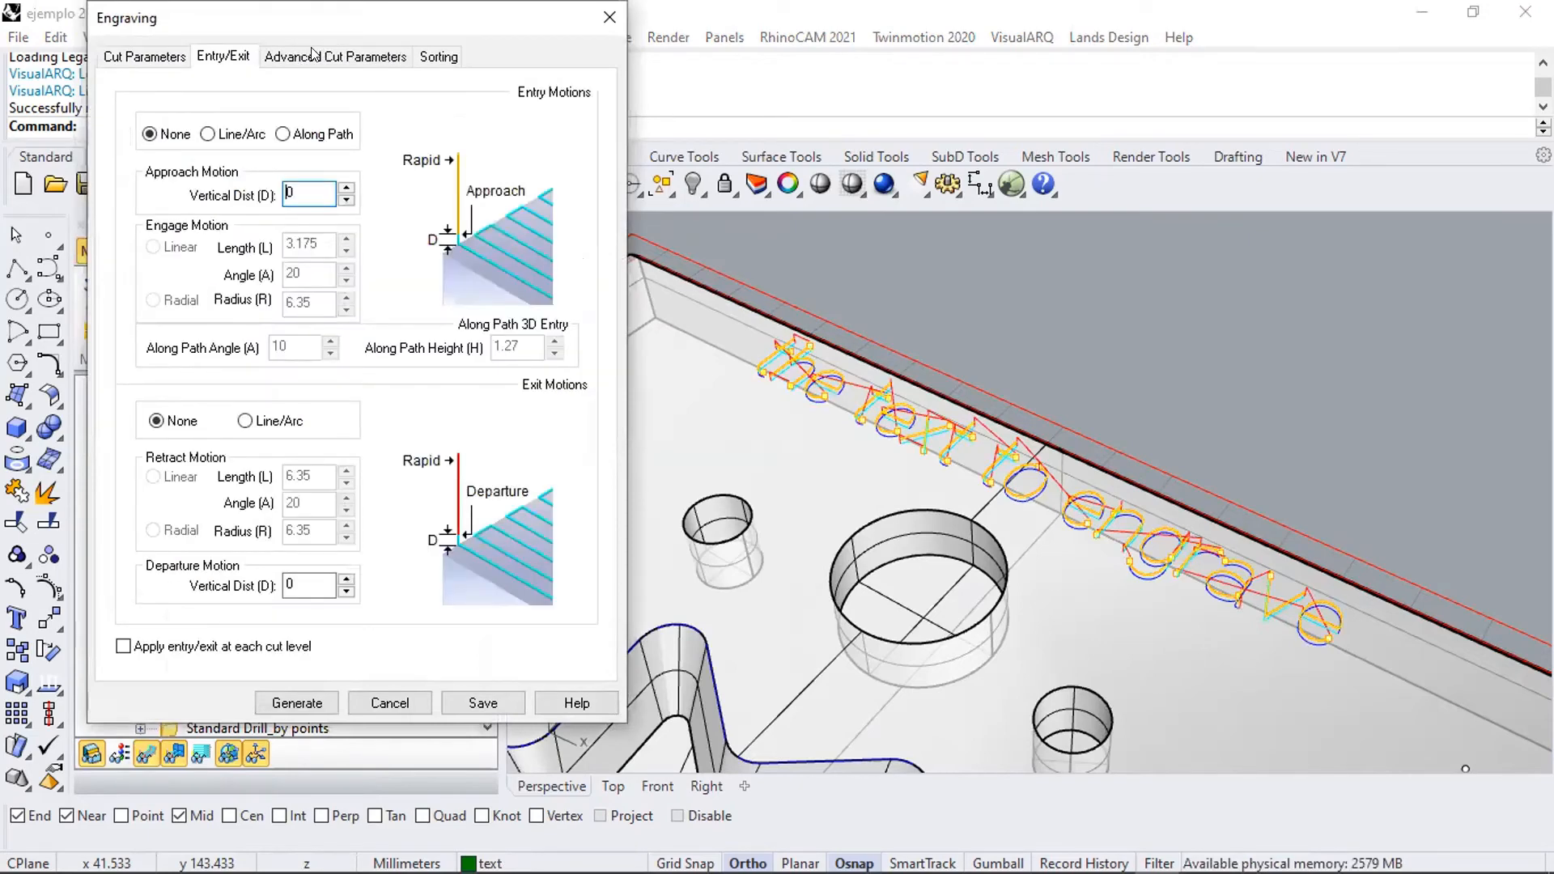
left_click(160, 55)
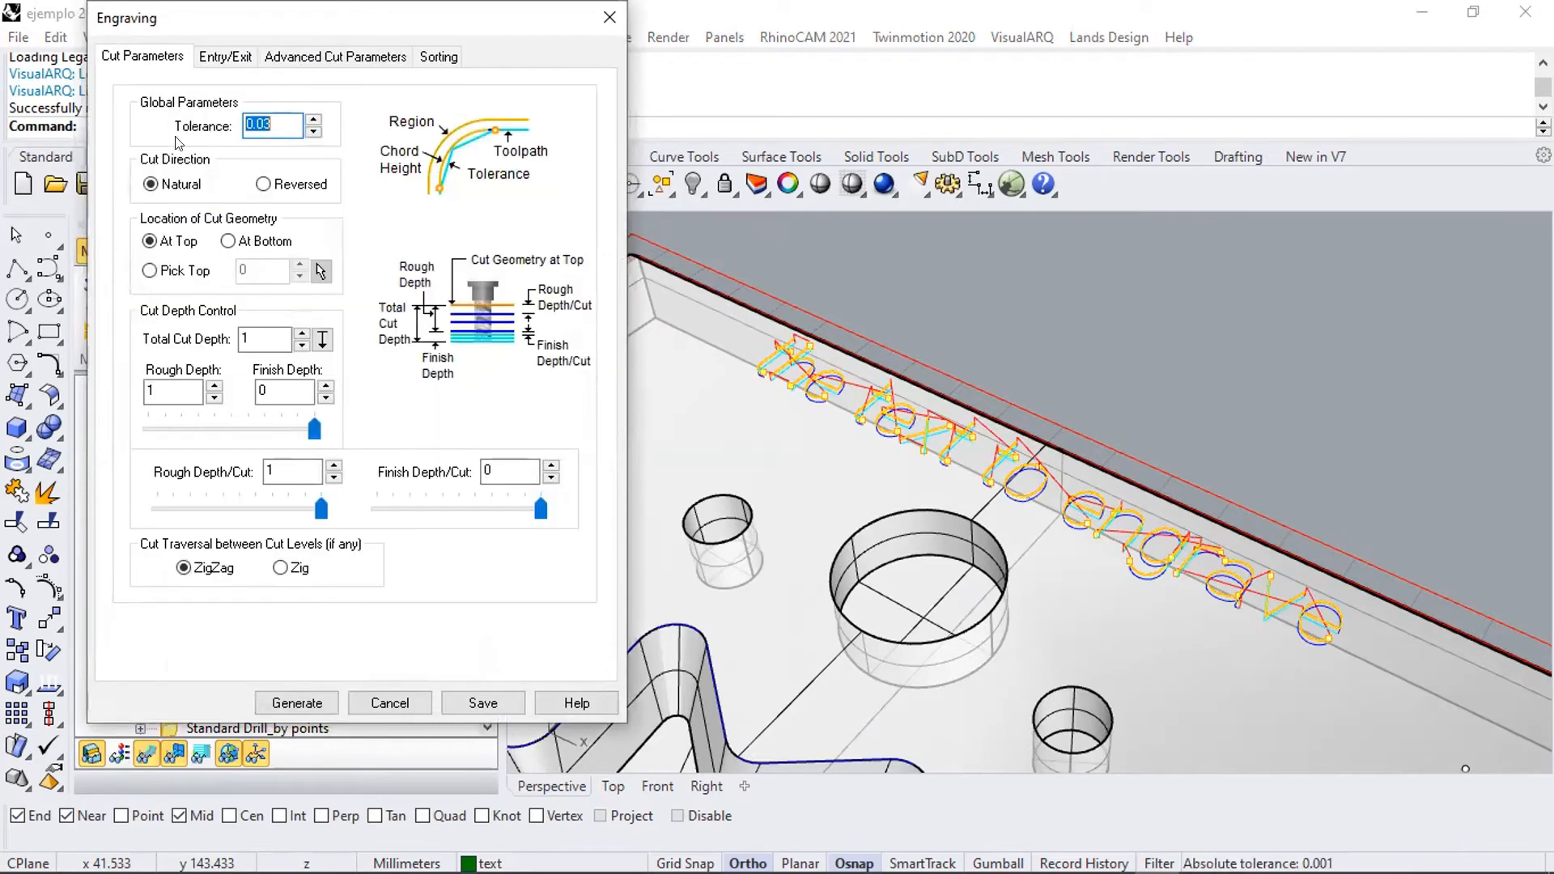
- Set the Engraving operation's total cut depth, rough depth and rough depth per cut to 2, and regenerate the toolpath
double_click(256, 337)
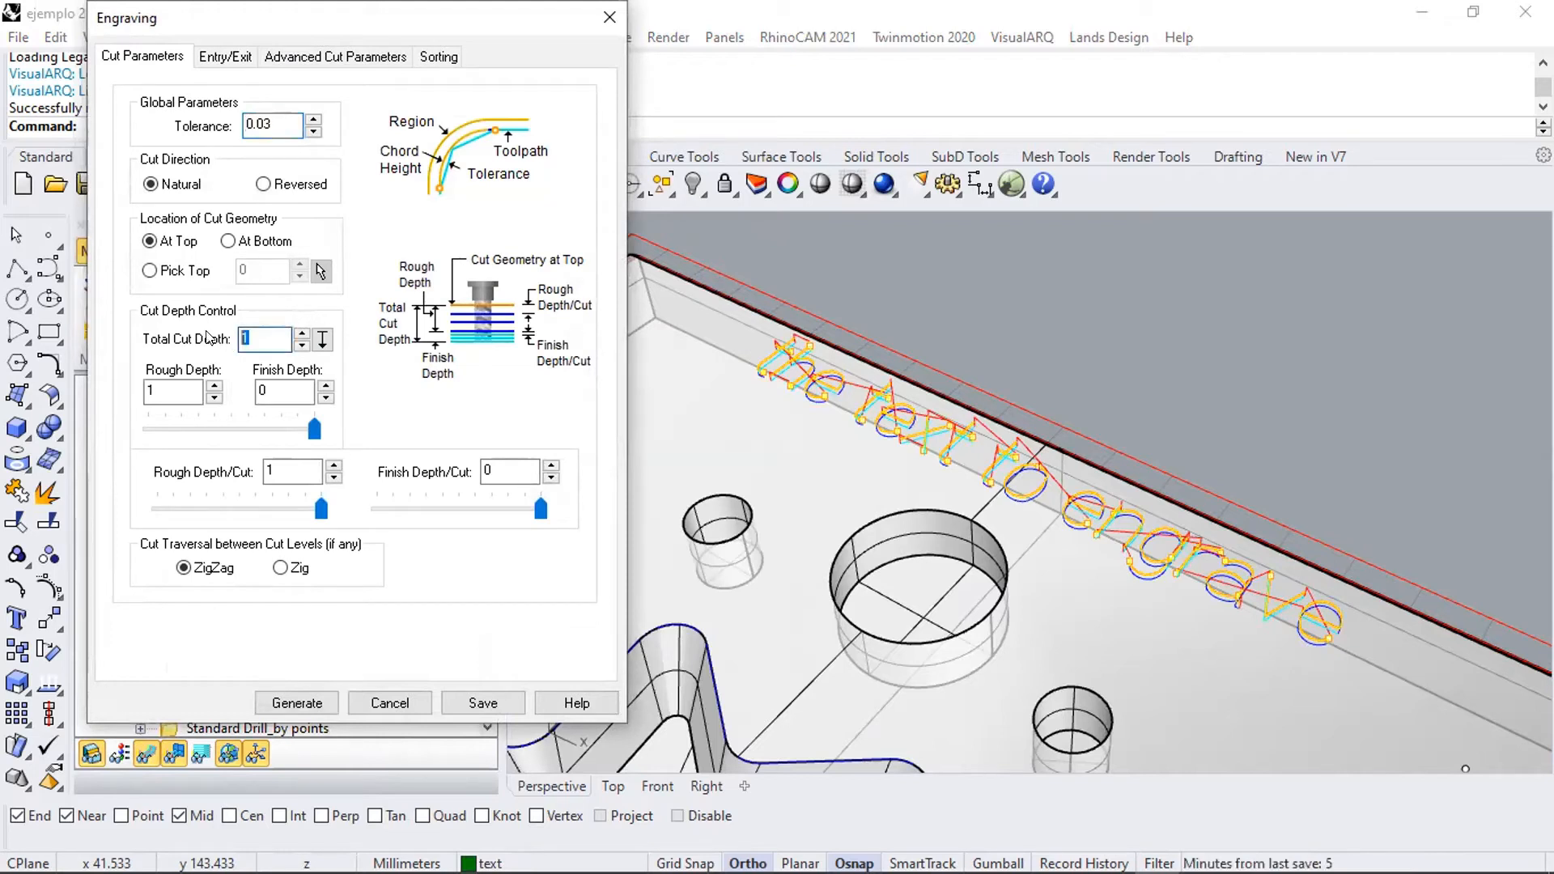
type("2")
key("Tab")
type("2")
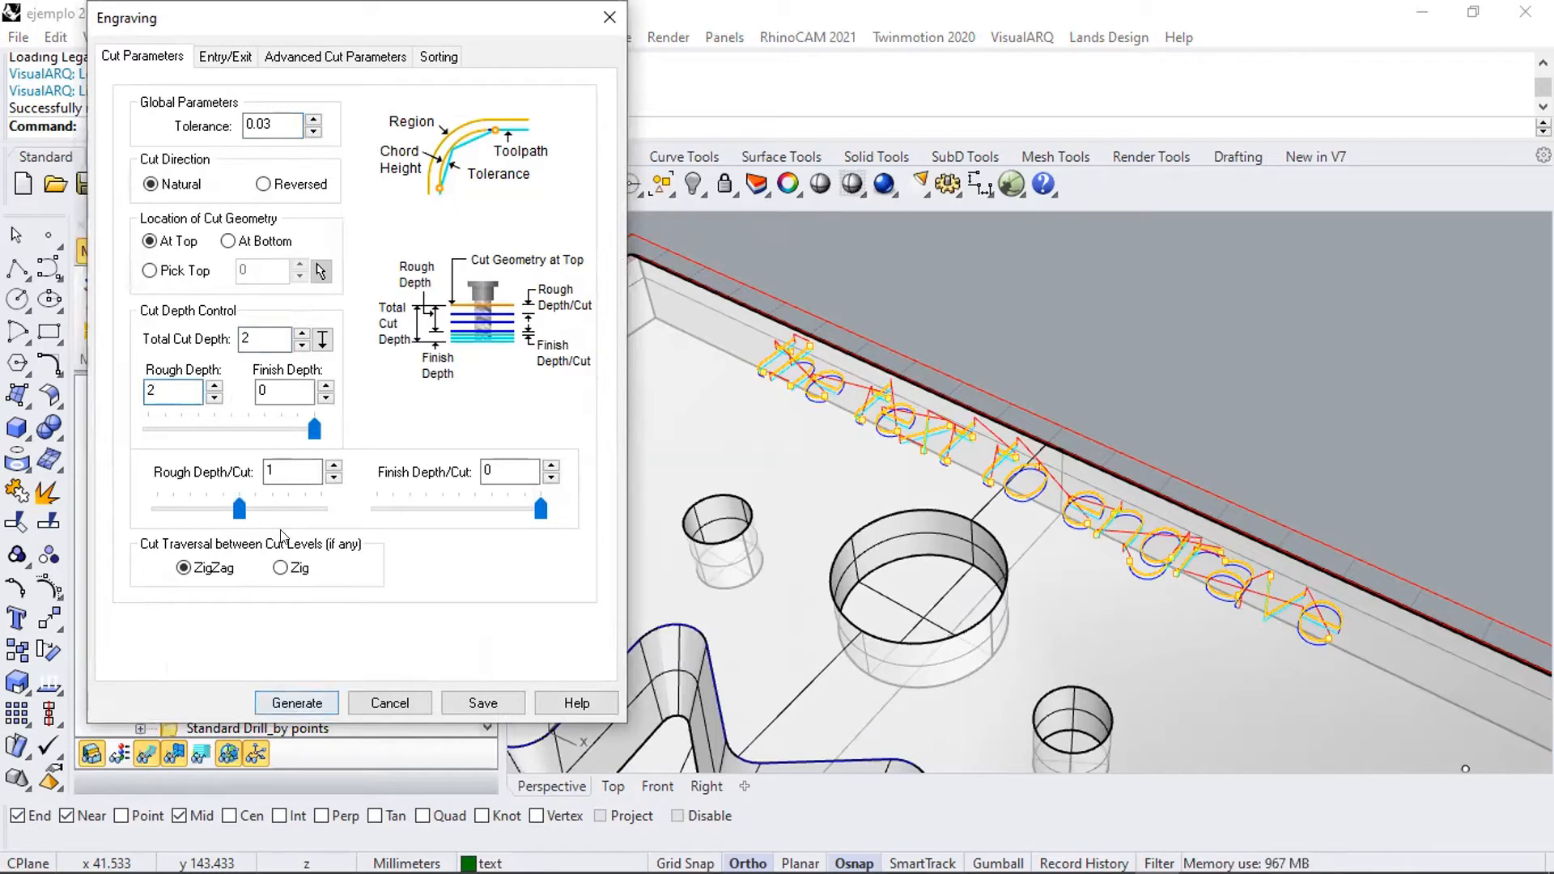
left_click(285, 467)
double_click(285, 467)
type("2")
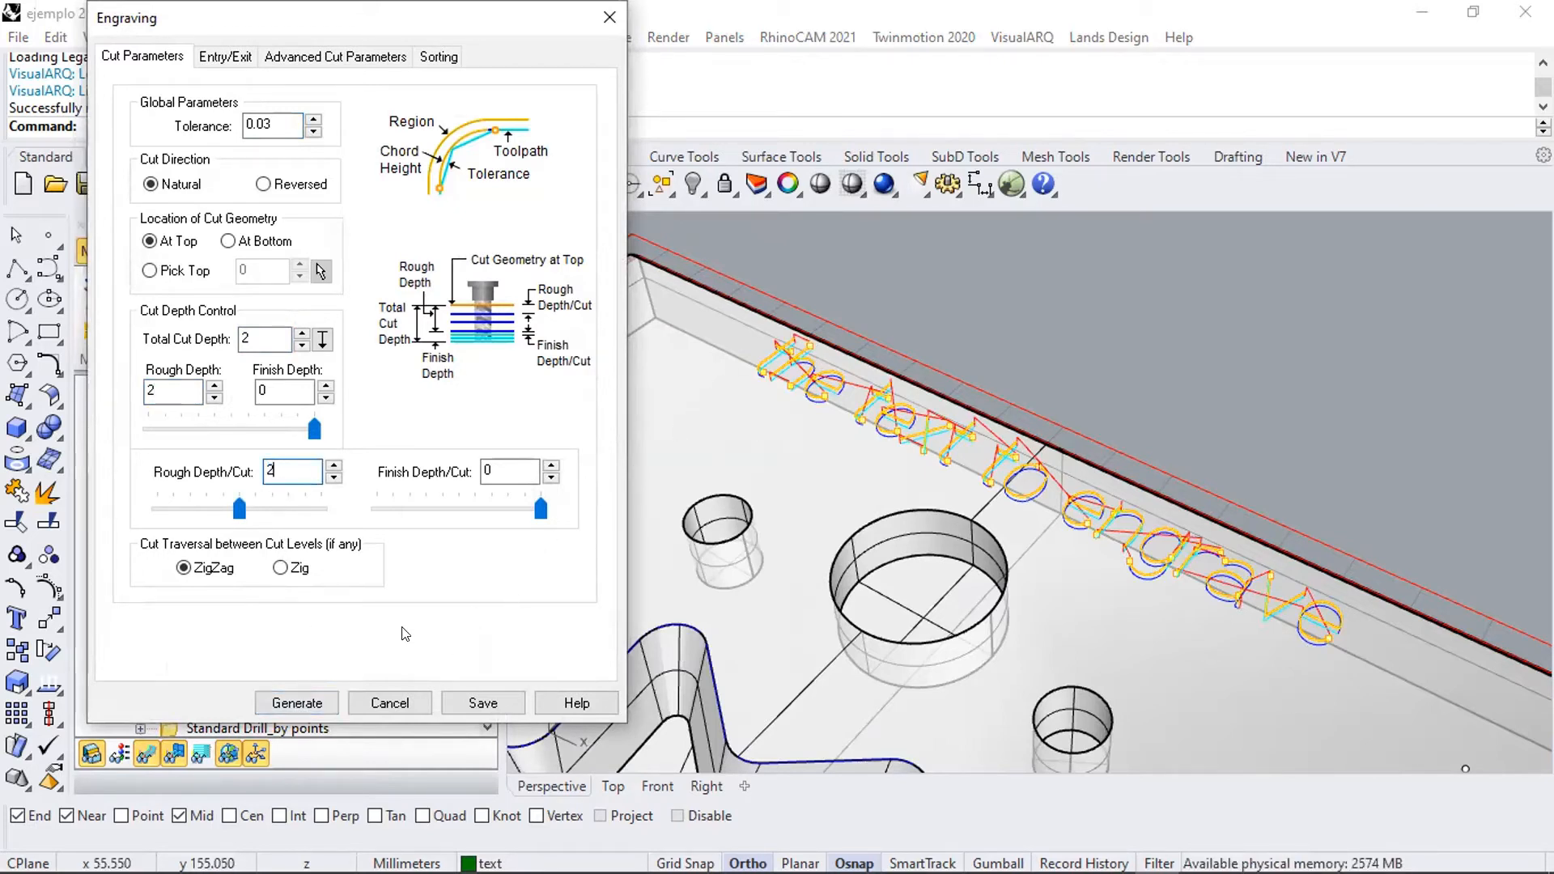
left_click(297, 702)
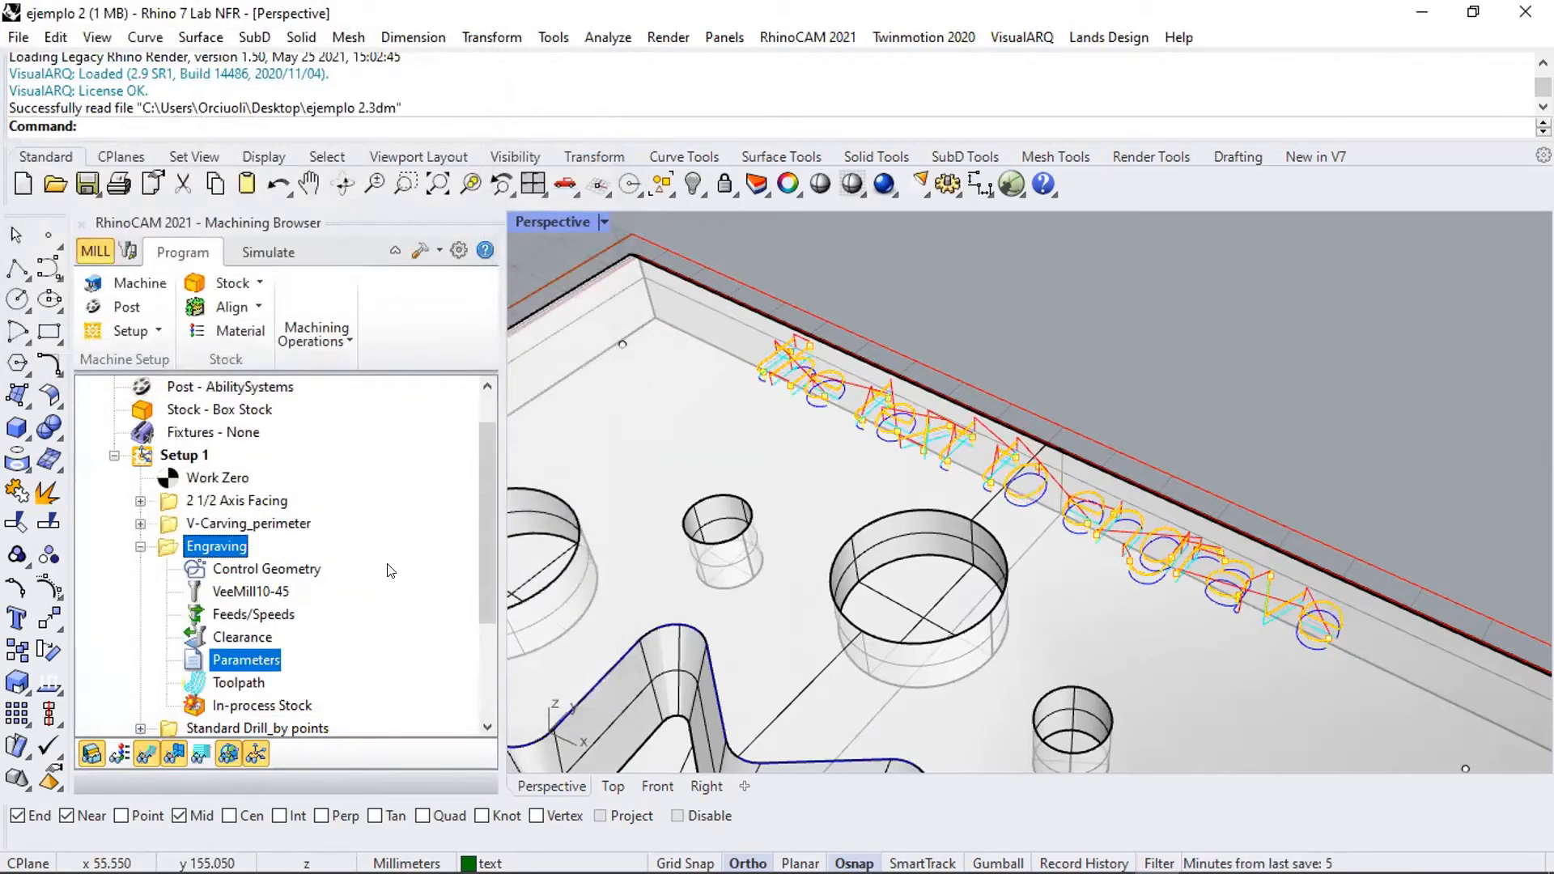
- Set the Engraving operation's total cut depth, rough depth and rough depth per cut to 1, and review its sorting options
double_click(243, 660)
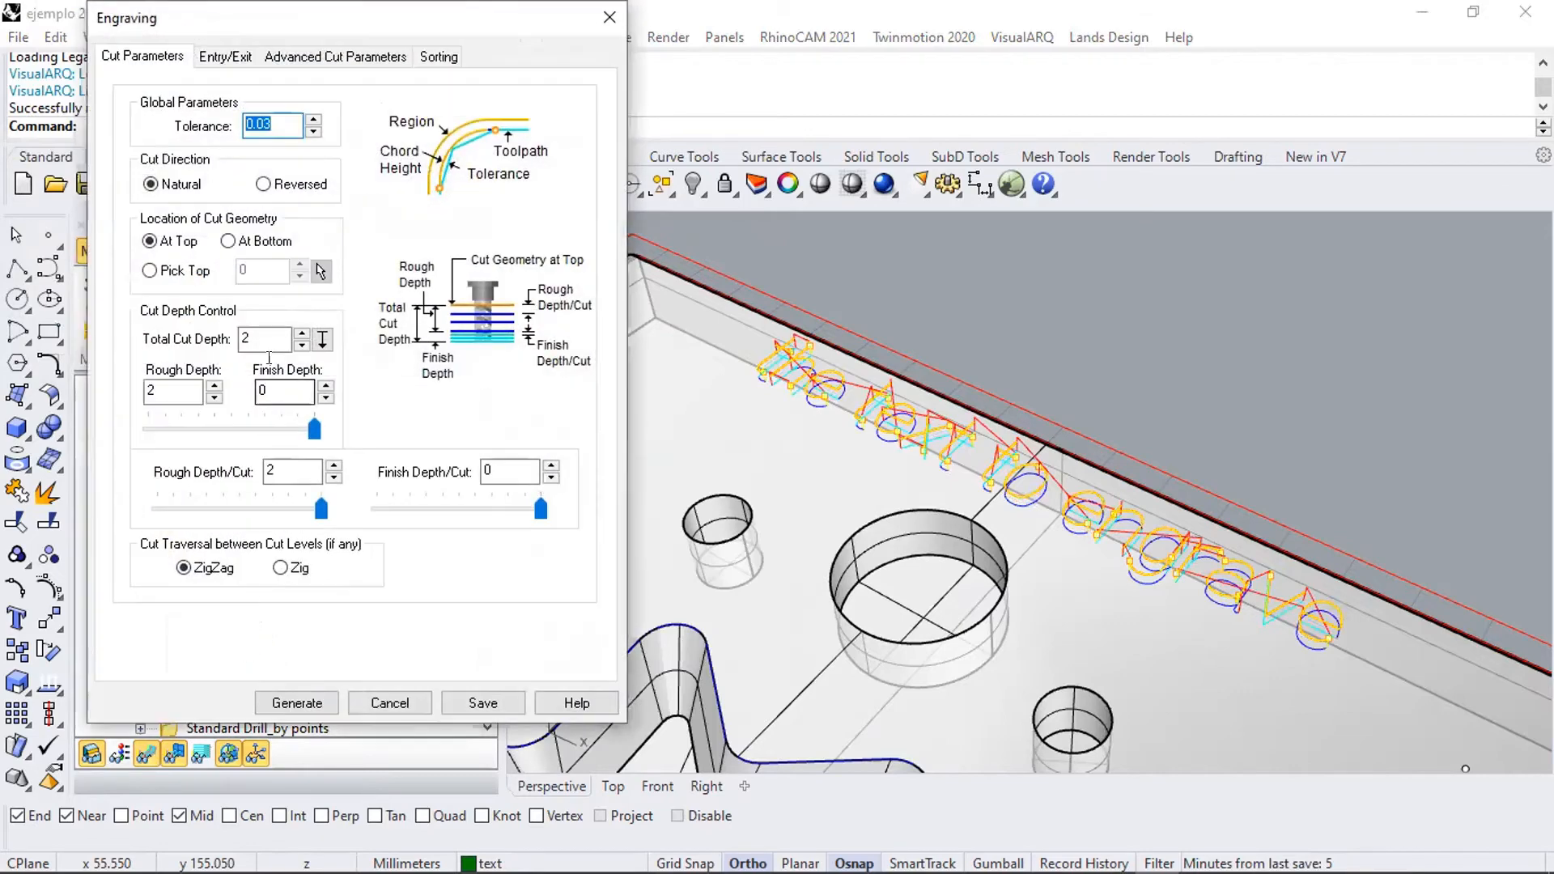
left_click_drag(266, 339, 227, 327)
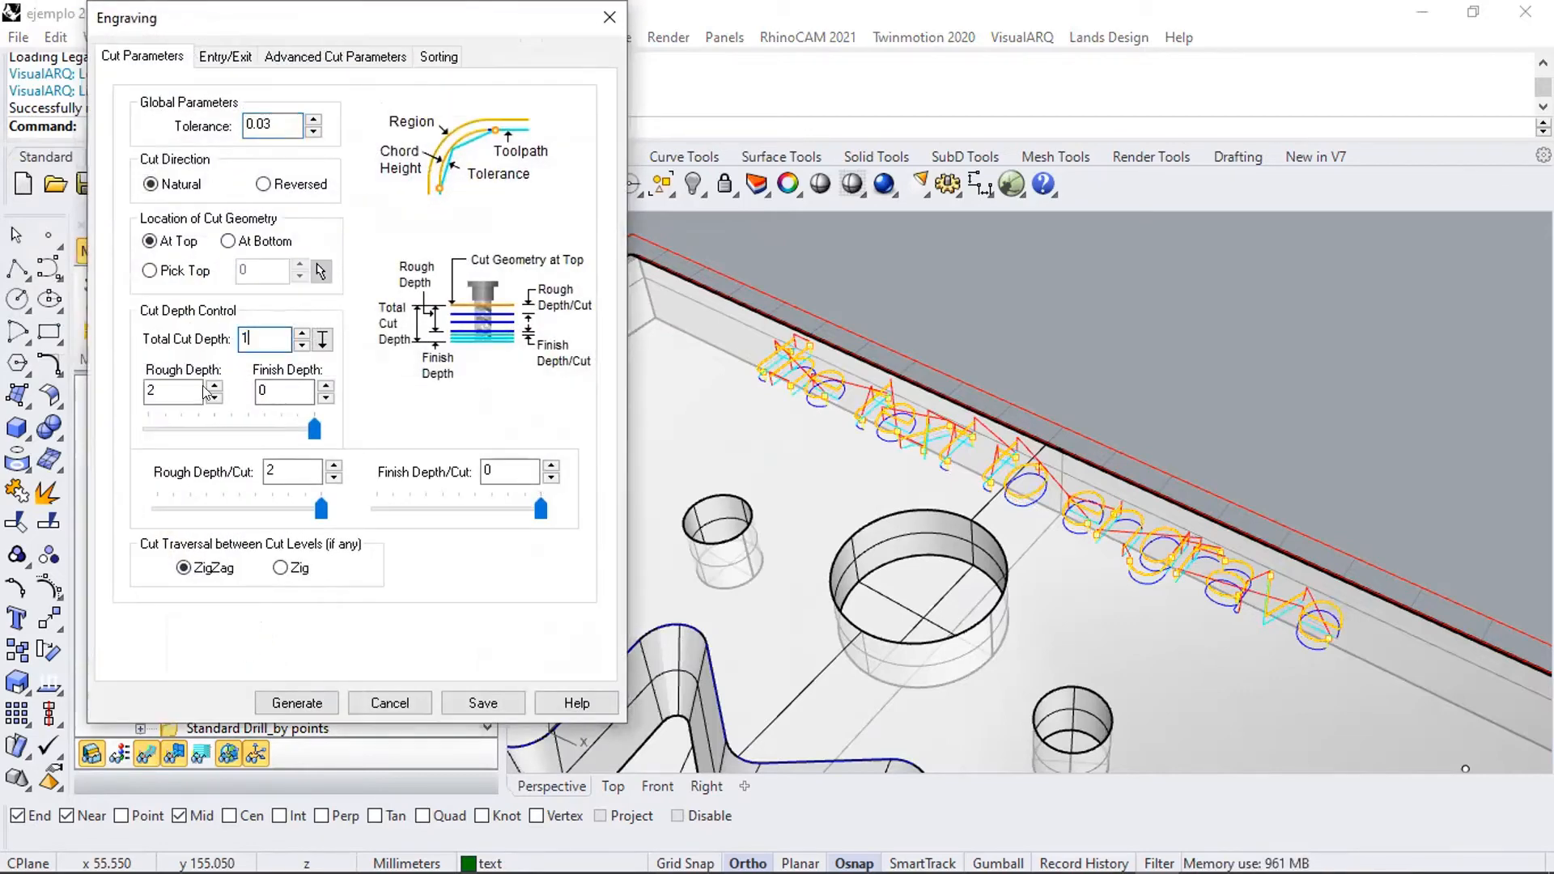
type("1")
key("Tab")
key("Tab")
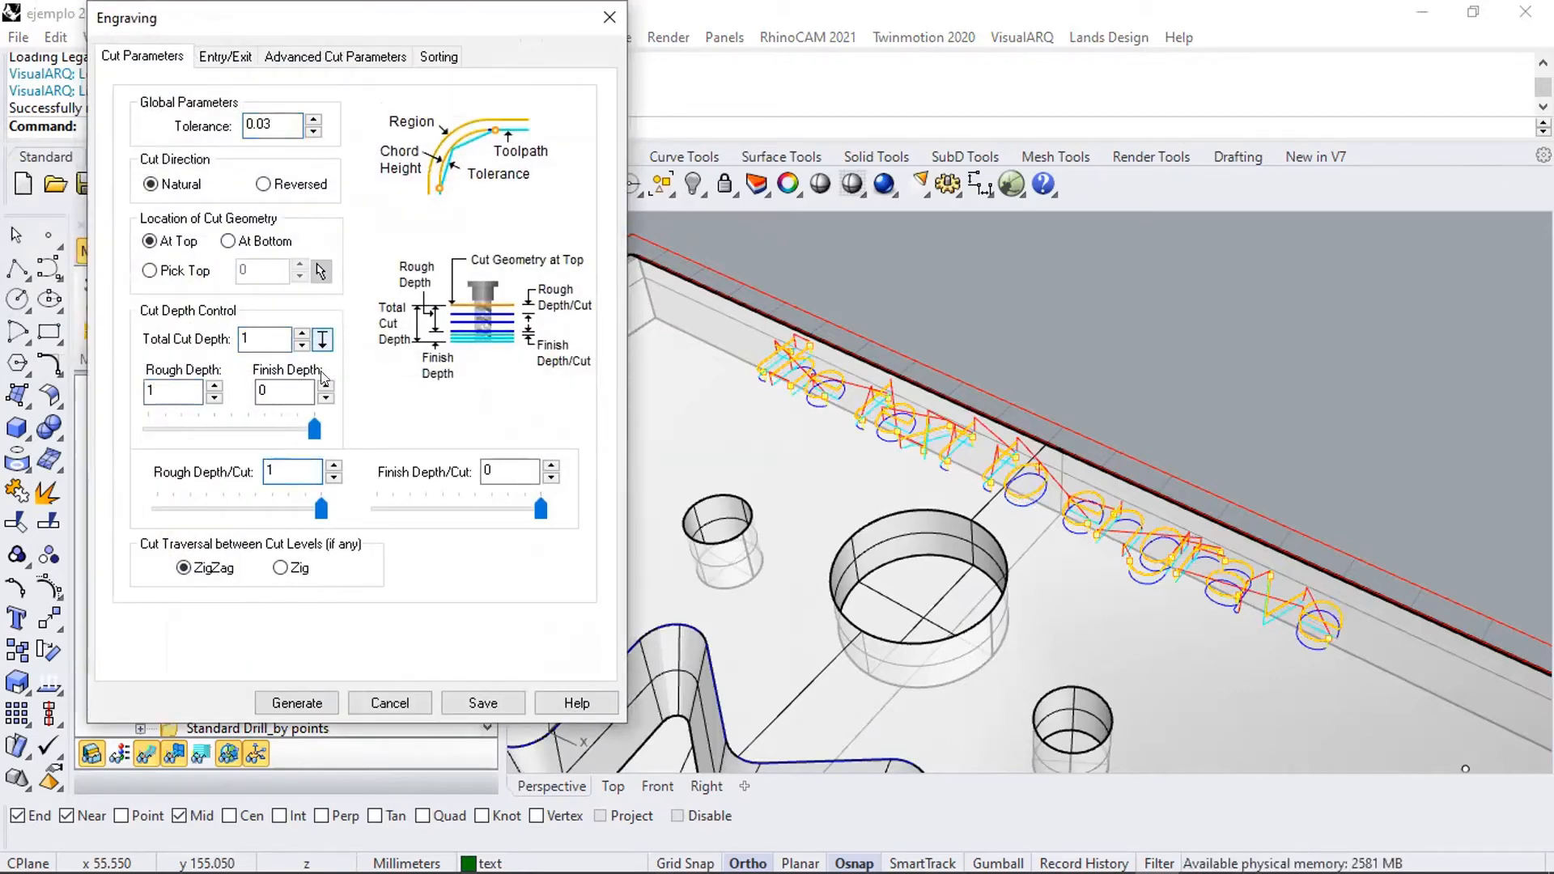
left_click(429, 58)
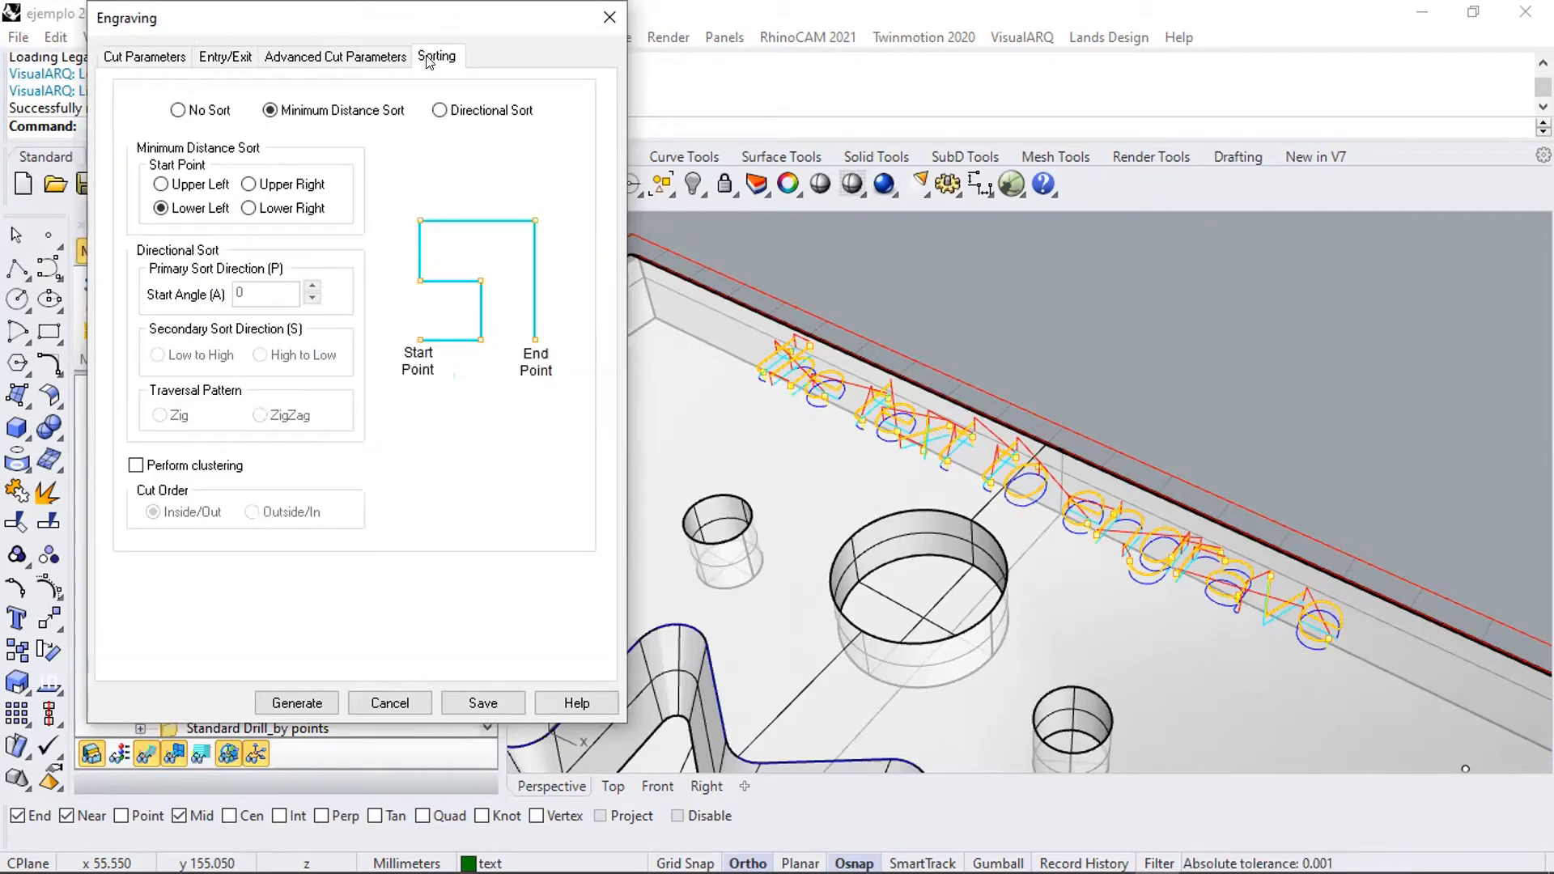
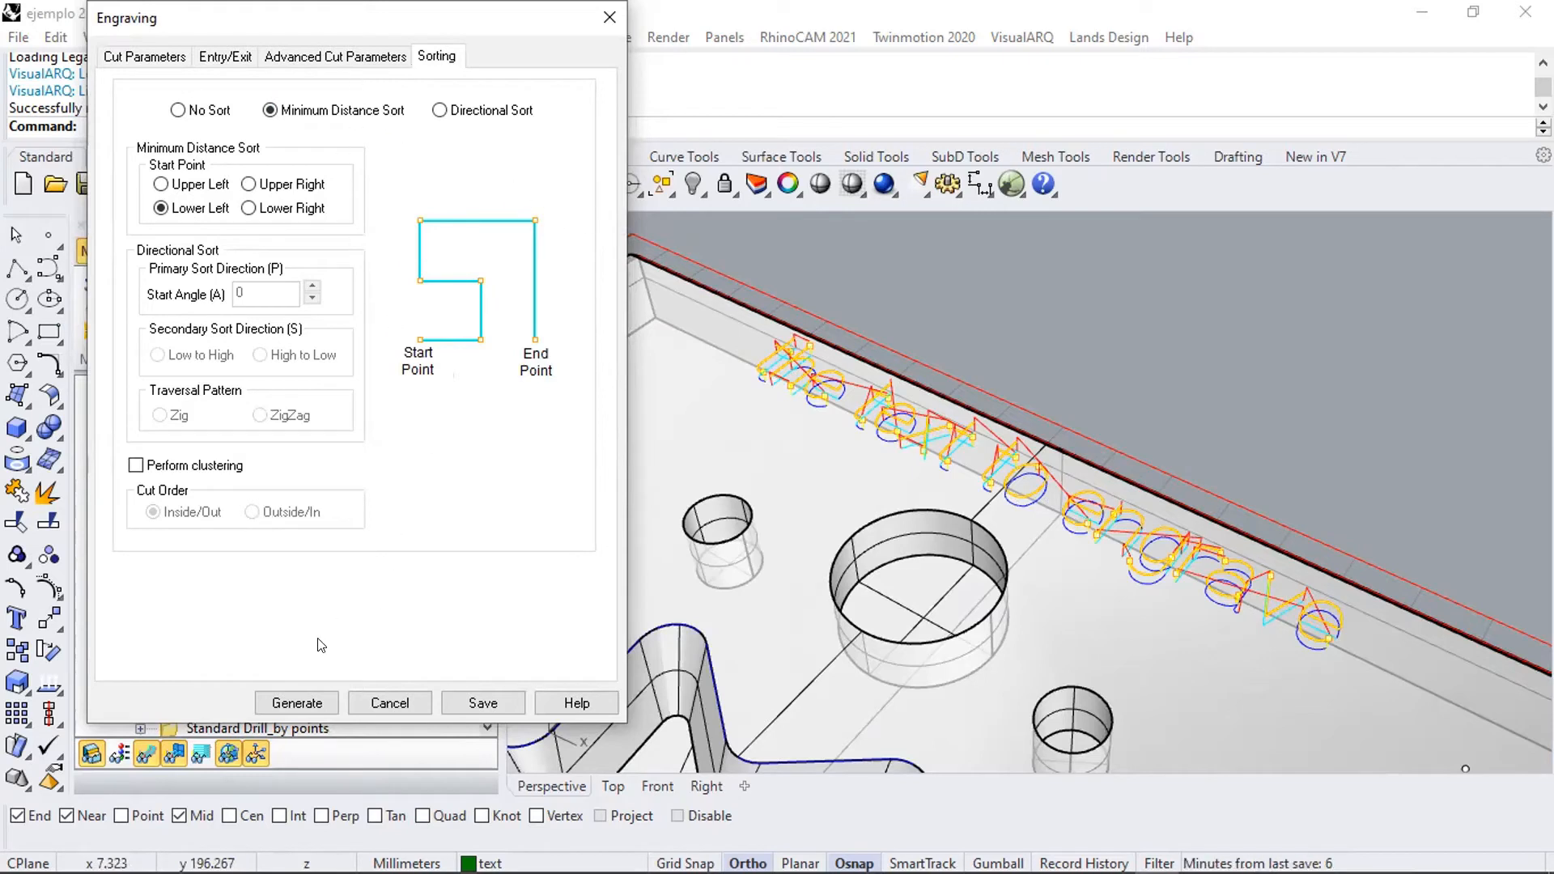
- Generate the Engraving toolpath and display the Standard Drill_by points toolpath on the part
left_click(293, 702)
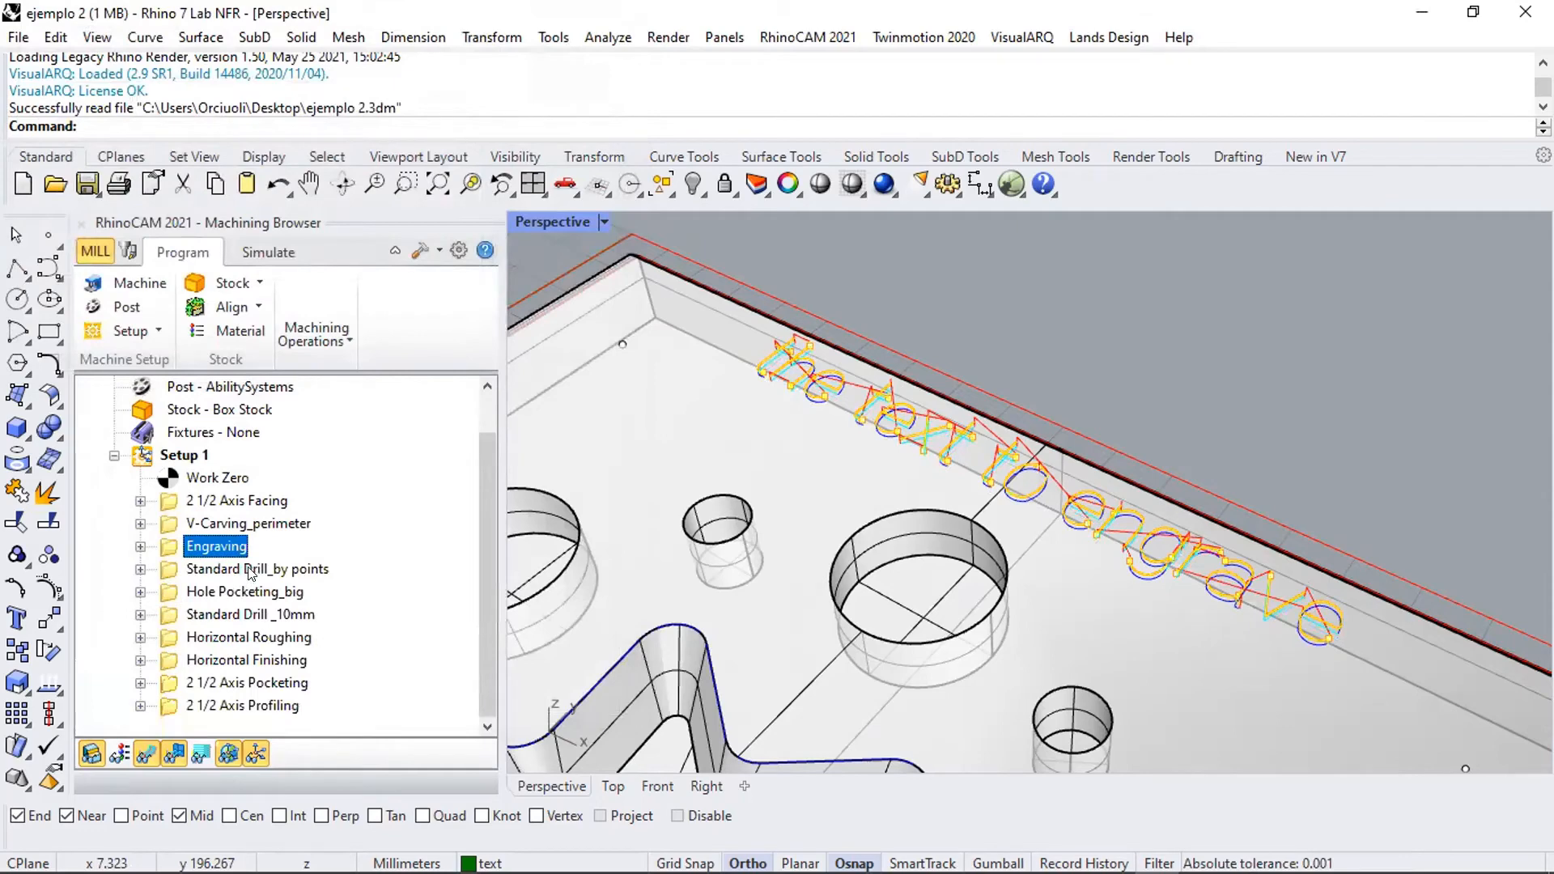
left_click(248, 570)
scroll(518, 522, "down", 4)
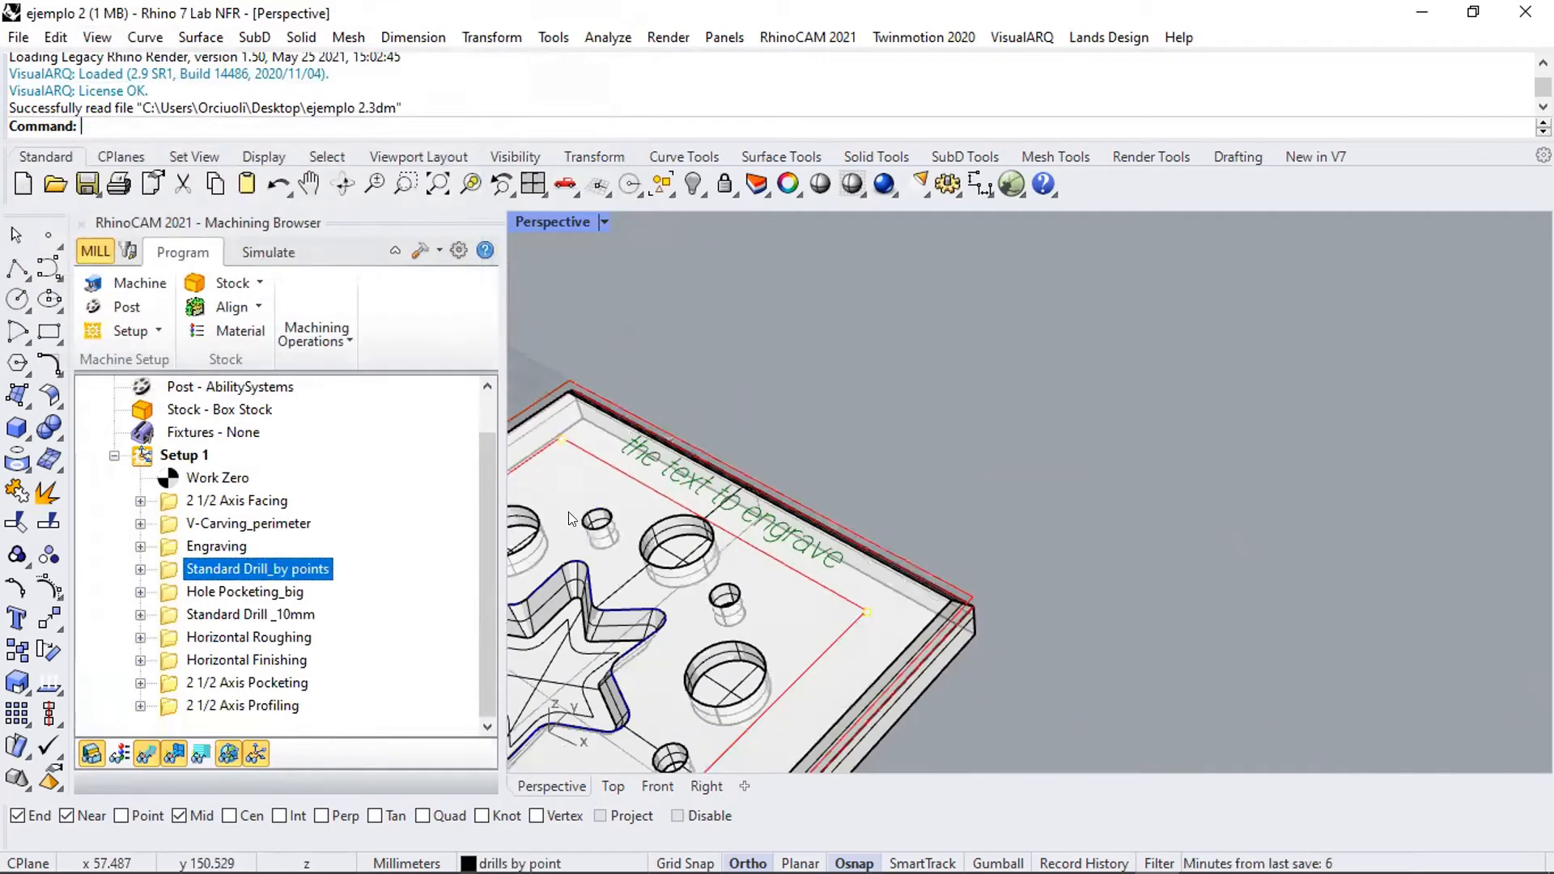
right_click_drag(526, 550, 878, 391, "shift")
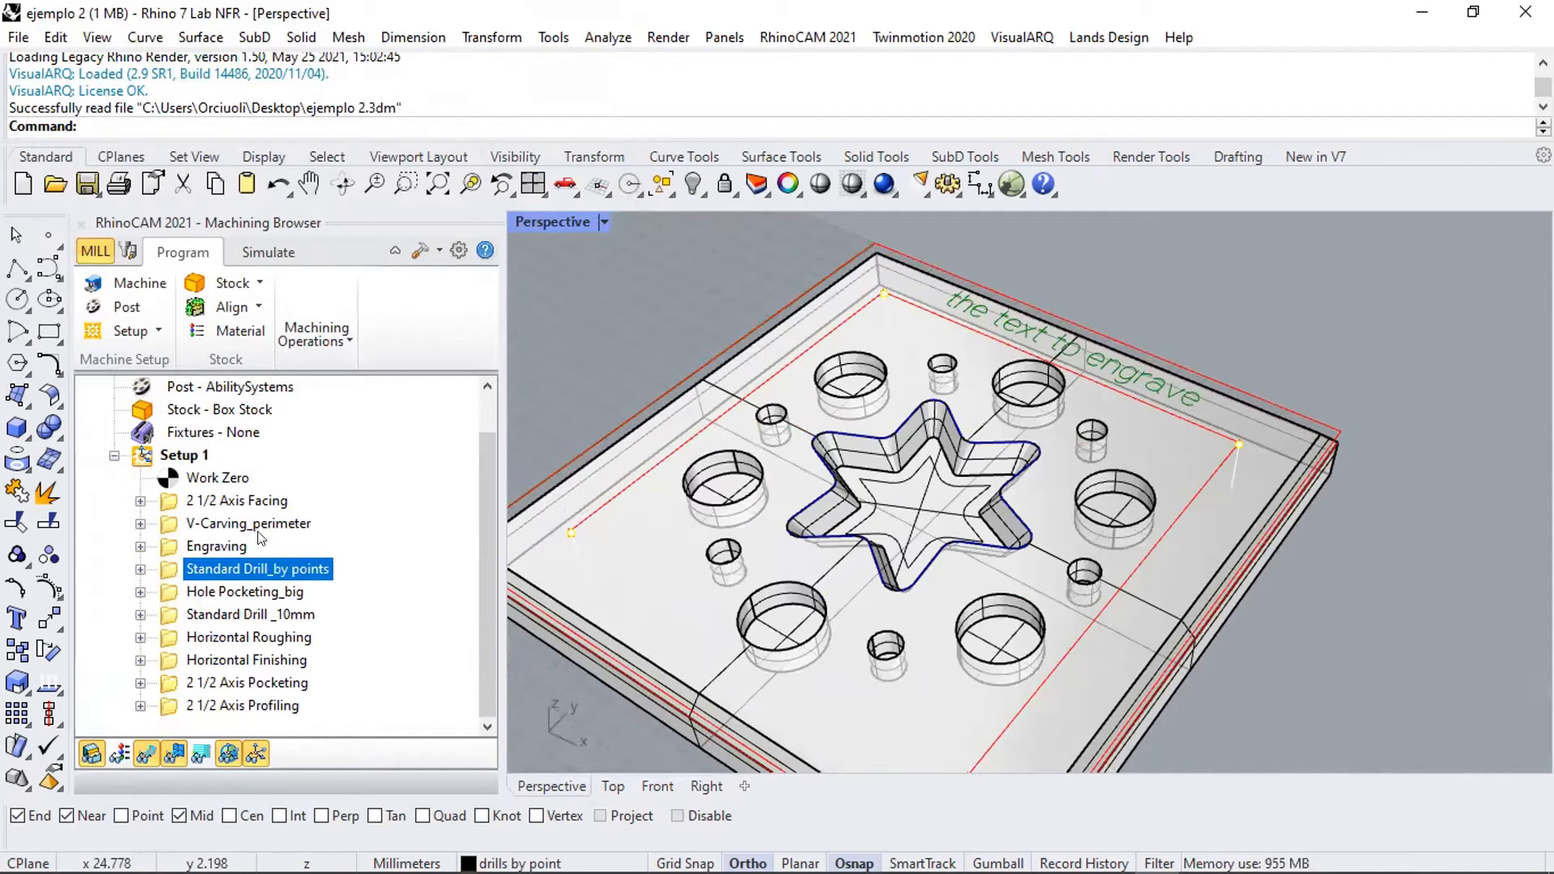
- Examine the available hole machining operations and the corner drill points on the plate
left_click(336, 338)
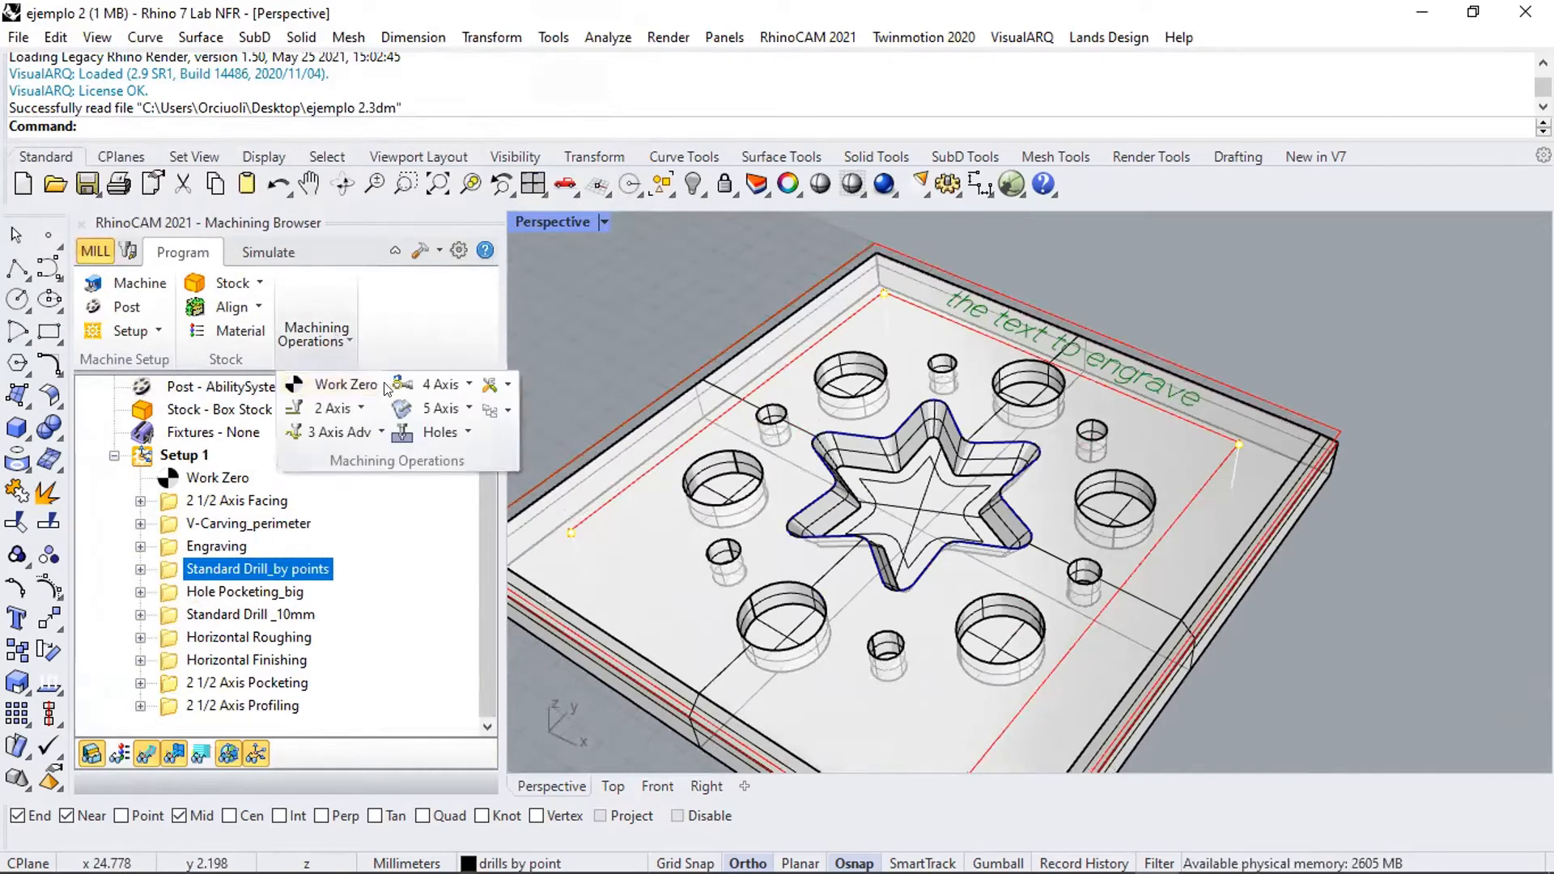
left_click(464, 434)
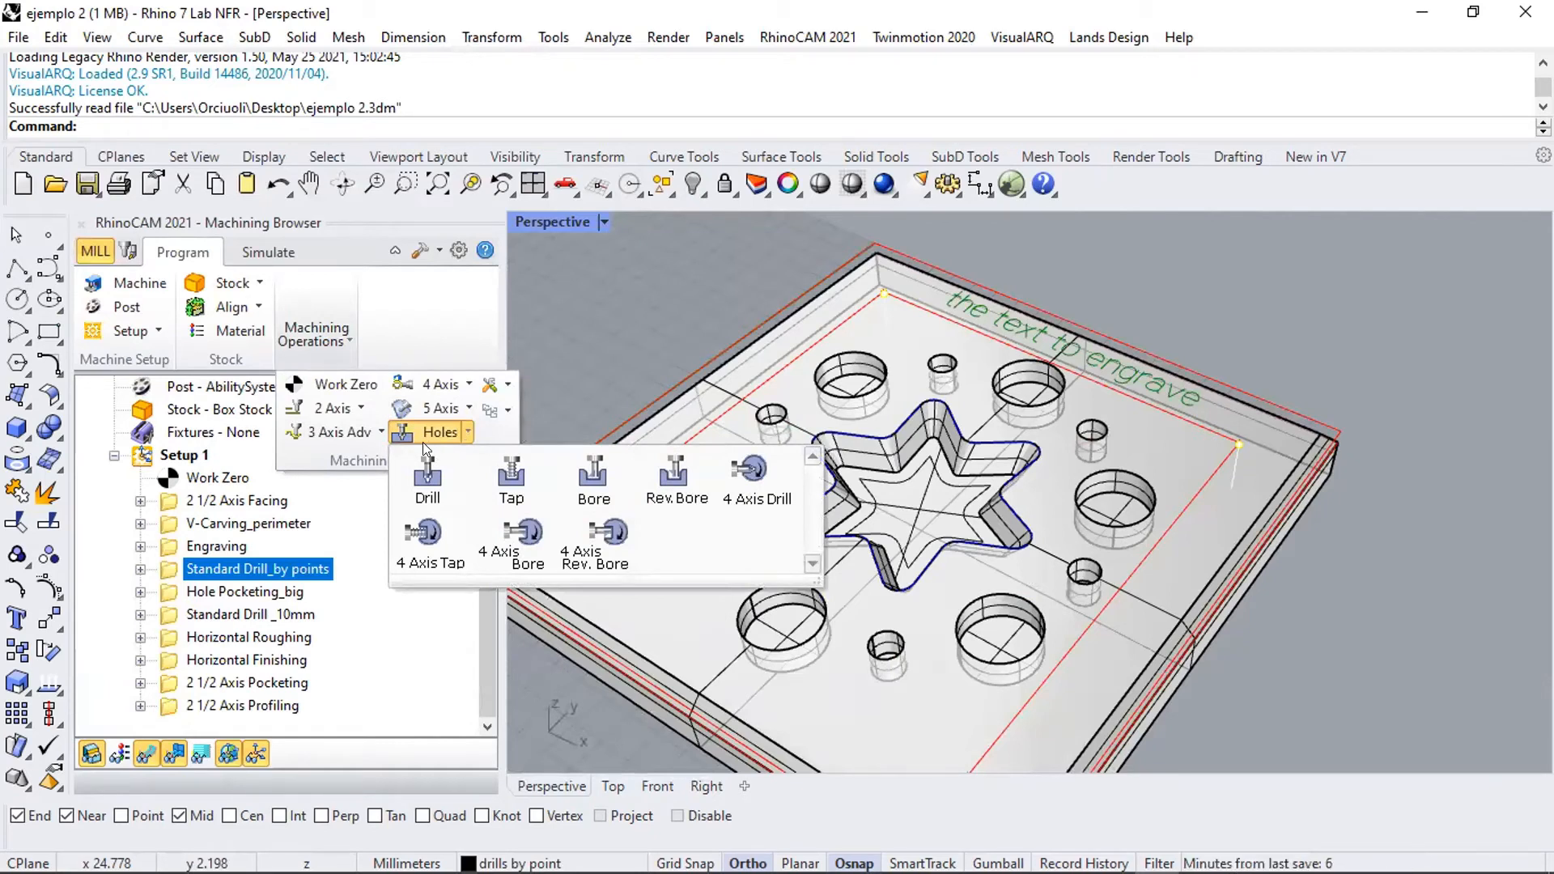
left_click(623, 301)
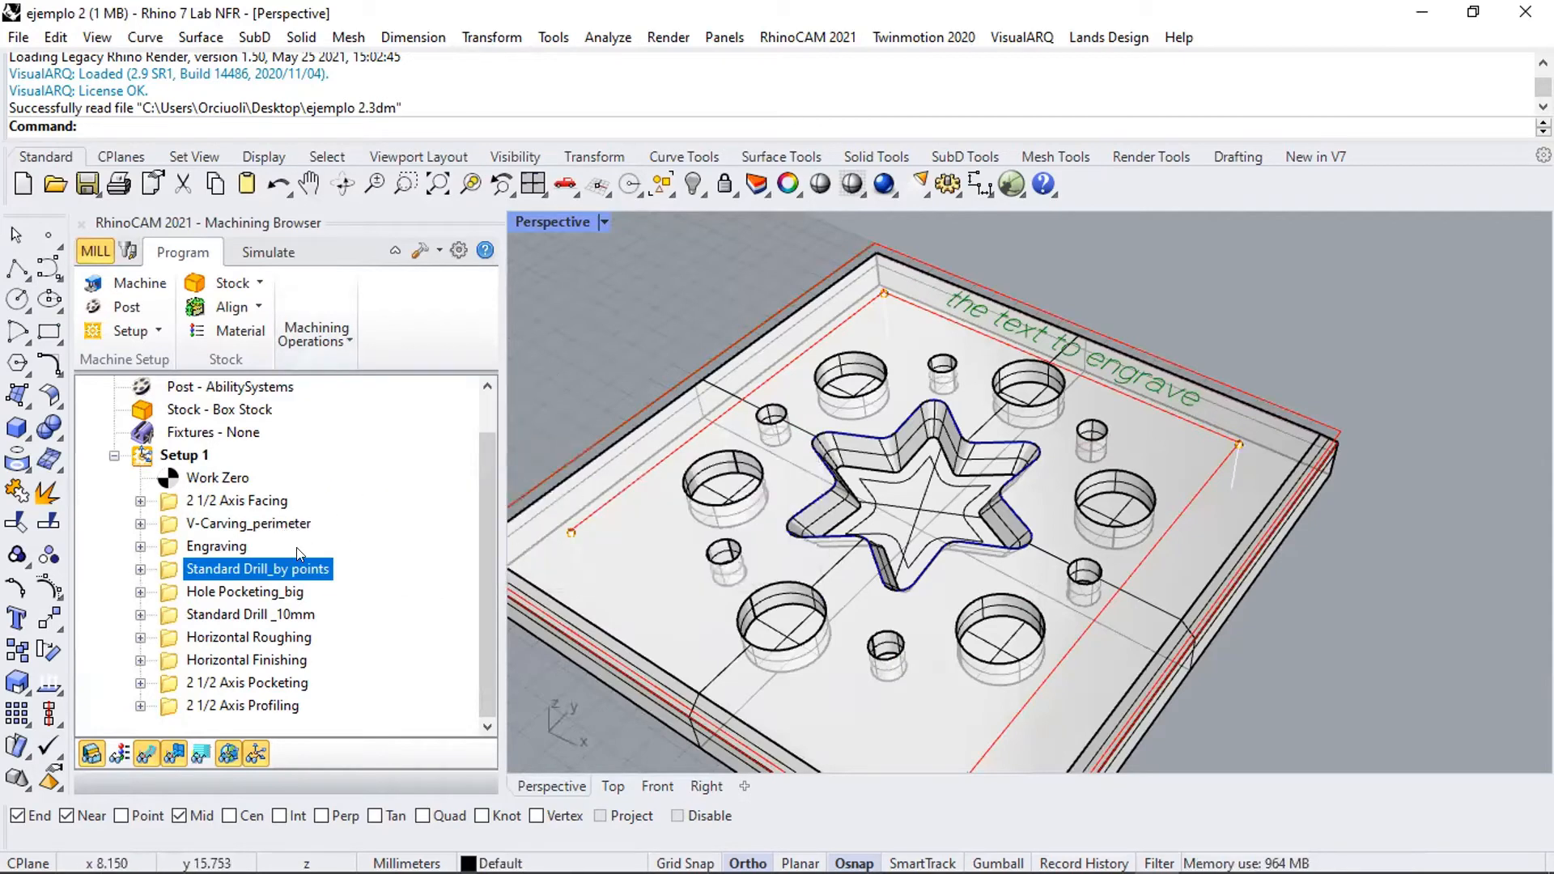
scroll(565, 536, "up", 5)
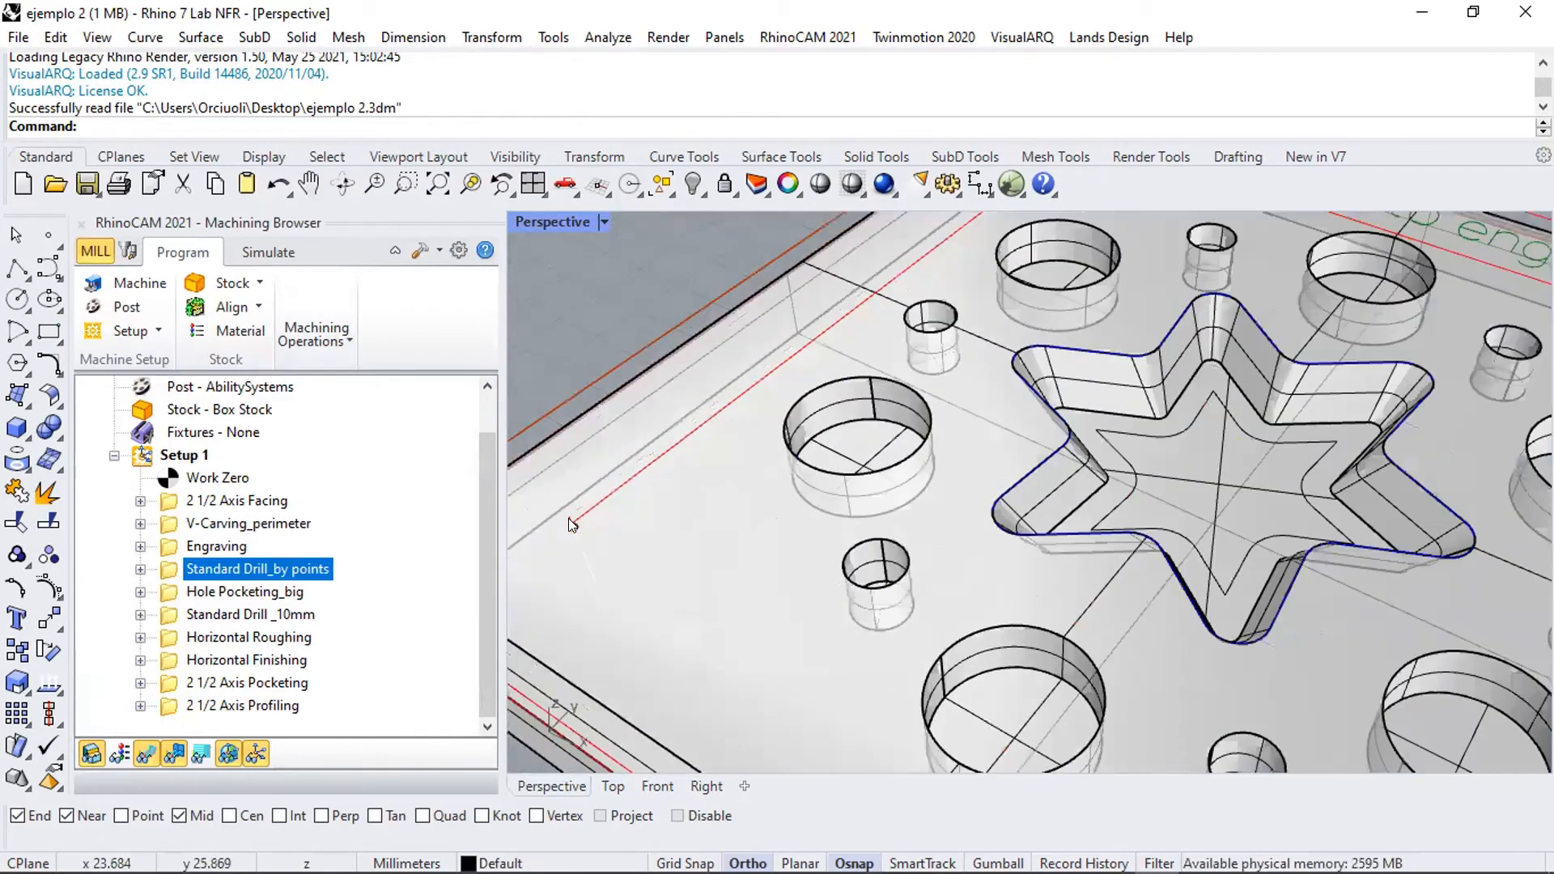
scroll(575, 529, "down", 2)
scroll(574, 530, "down", 3)
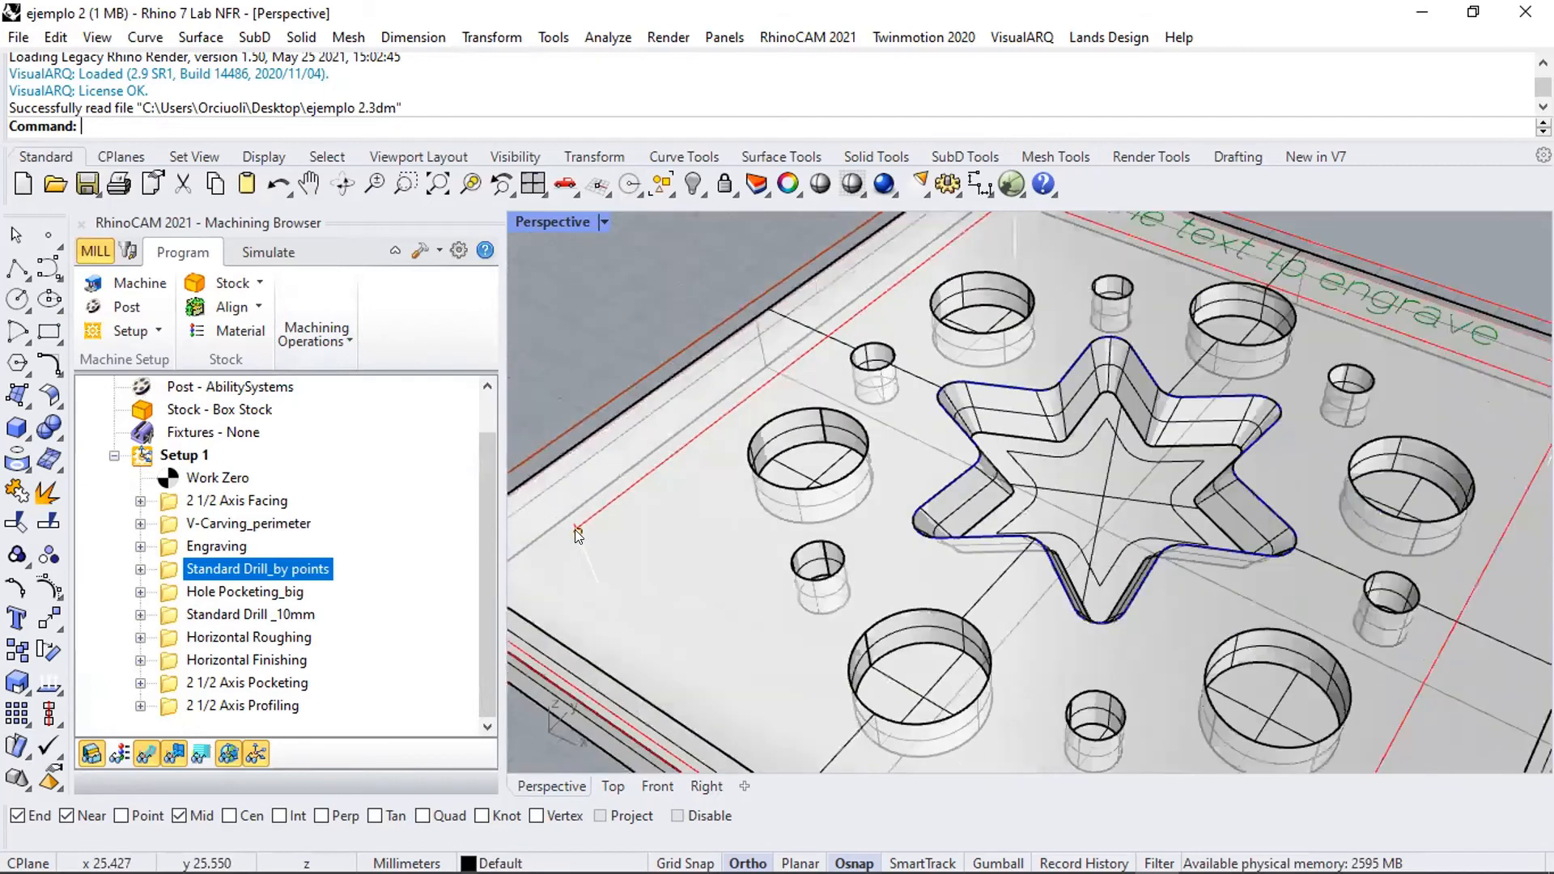
- Edit the cut parameters of the Standard Drill_by points operation and set the drill type to Deep Drill
left_click(140, 569)
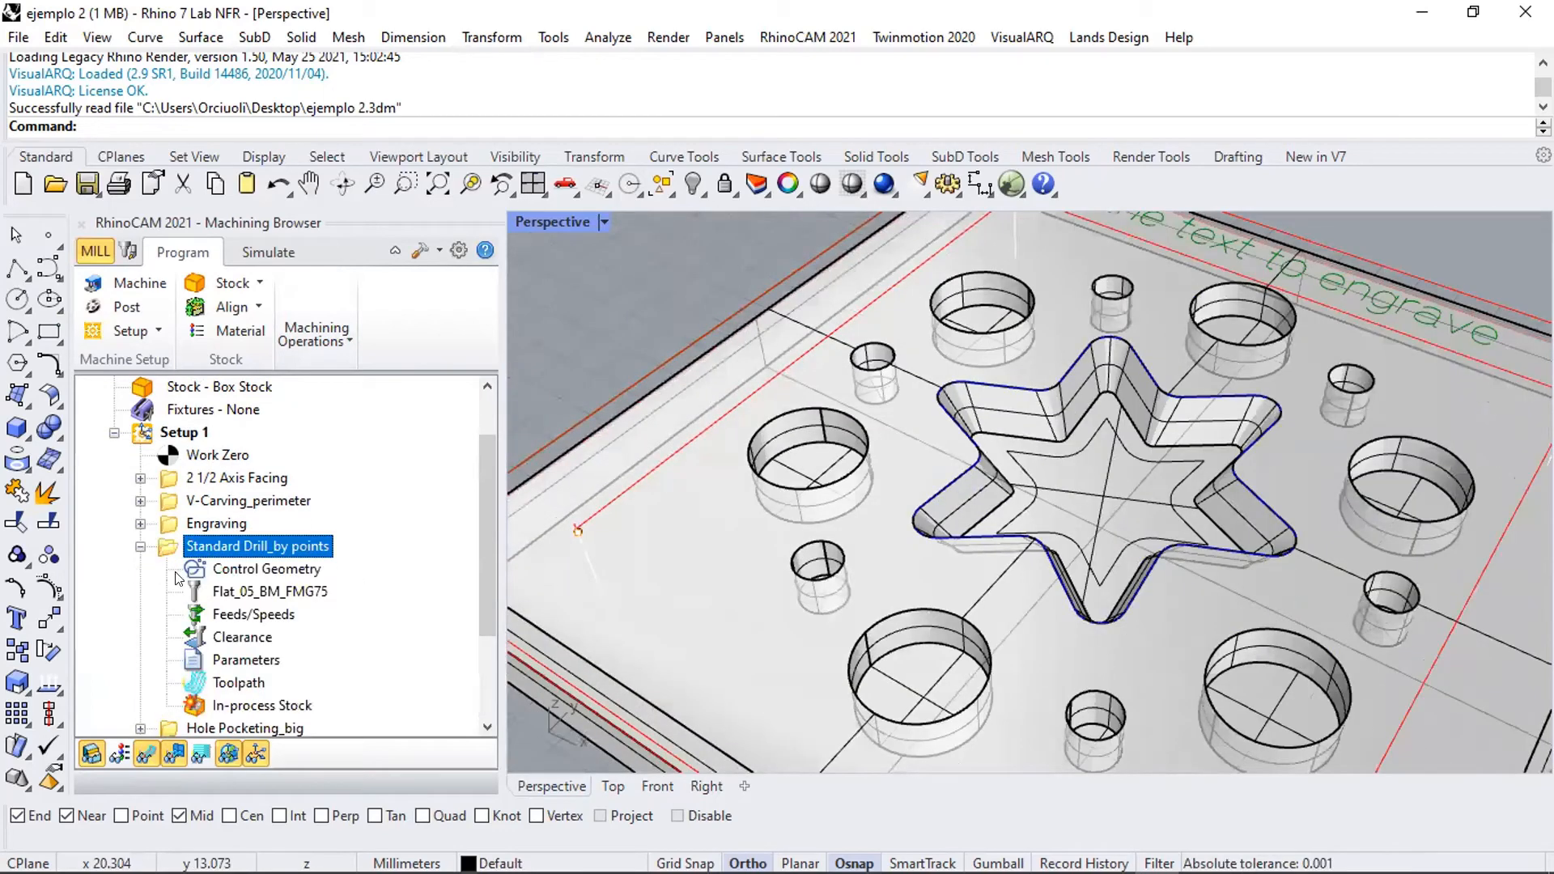
left_click_drag(529, 395, 603, 530)
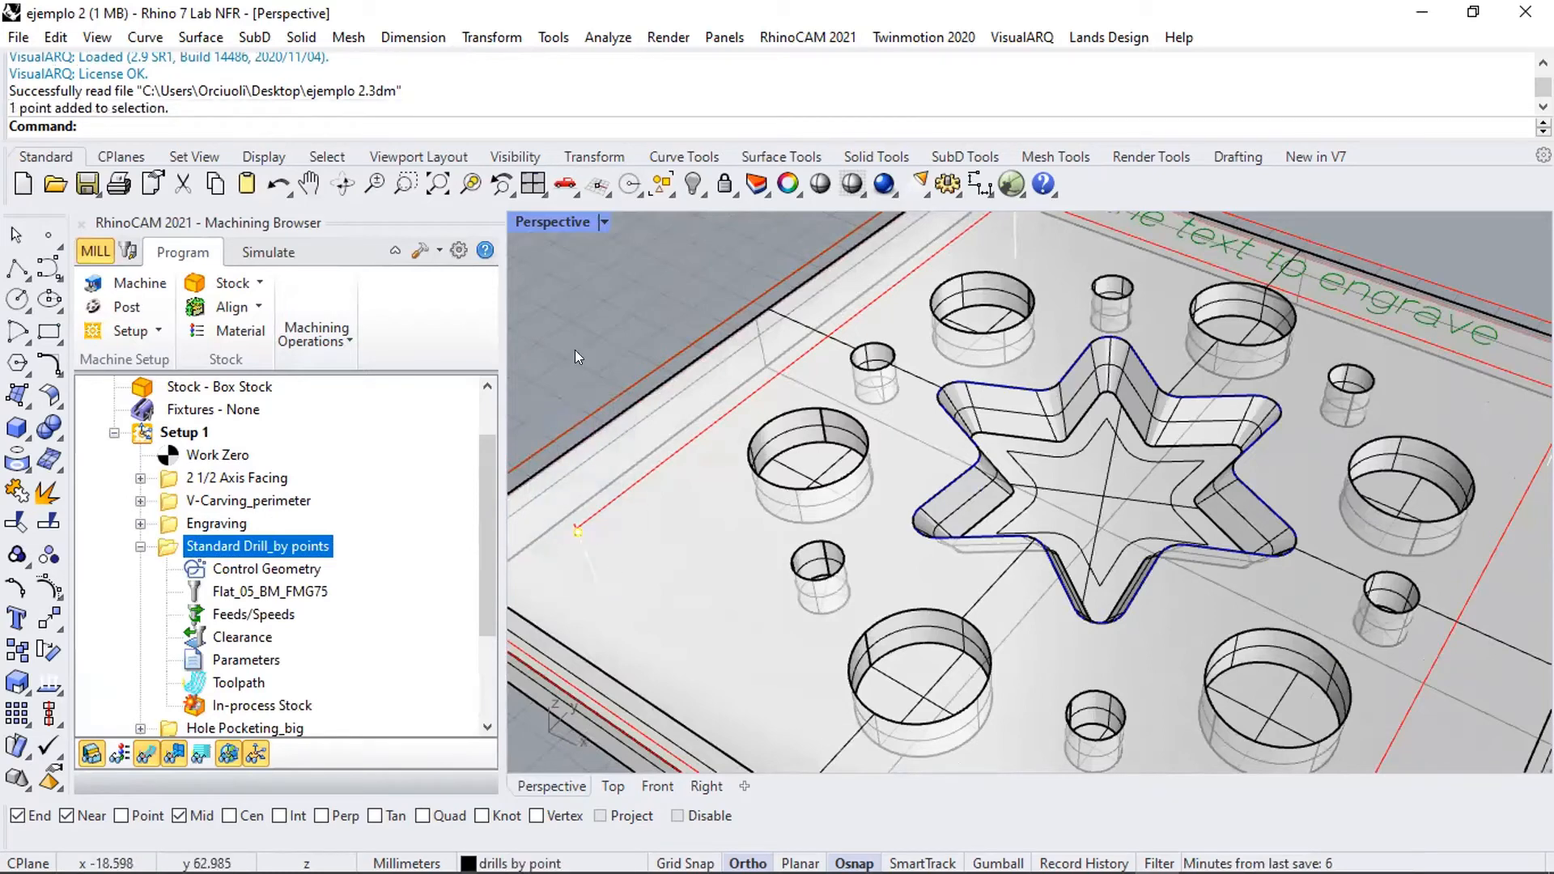
double_click(243, 659)
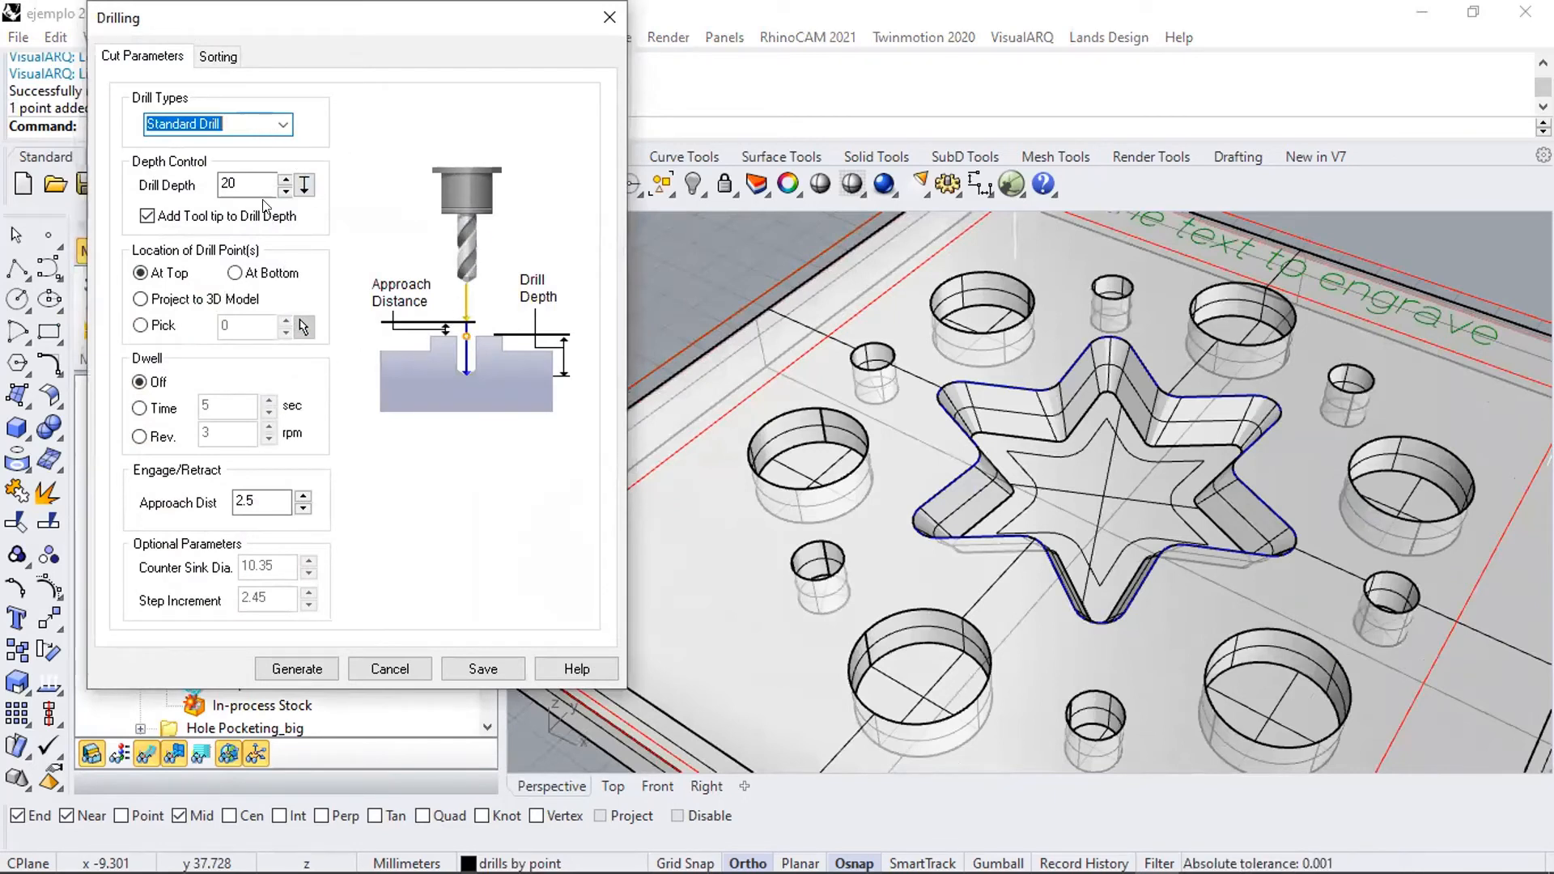
double_click(251, 180)
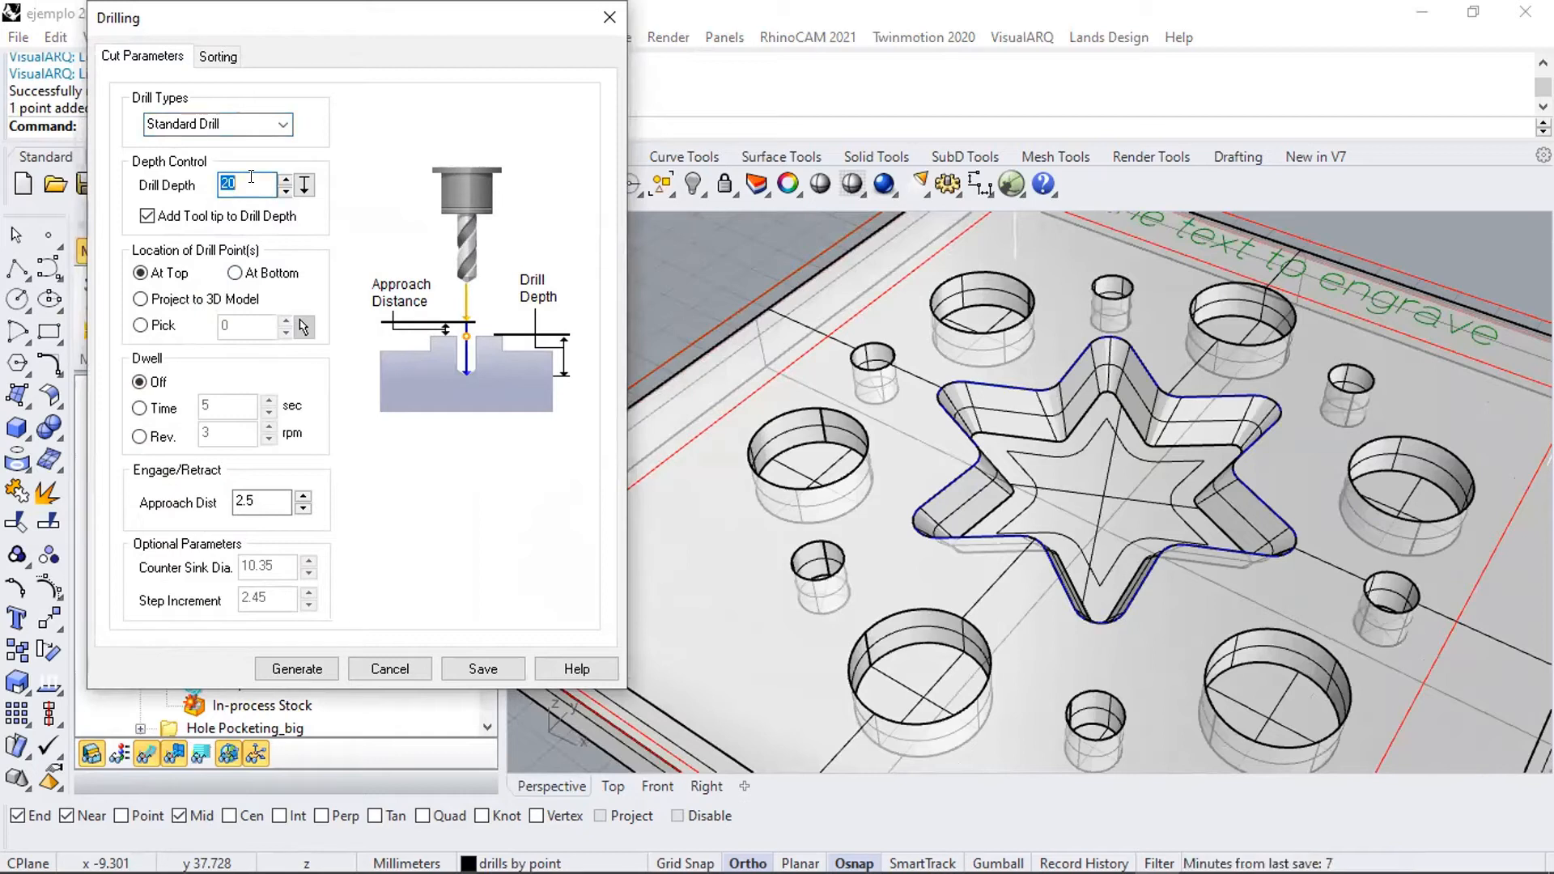
left_click(281, 124)
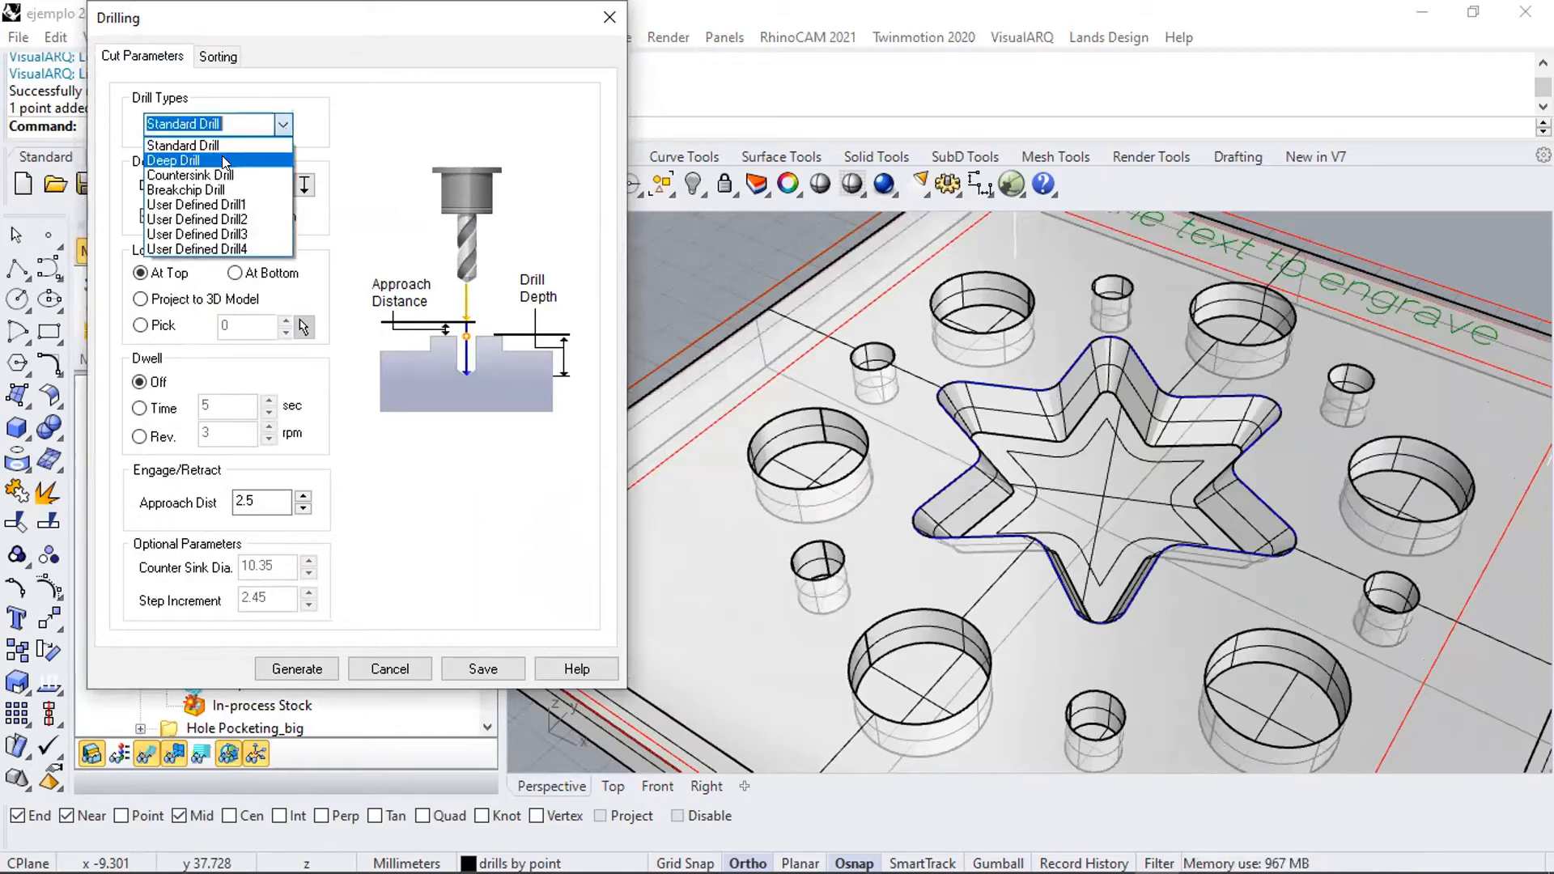
left_click(225, 162)
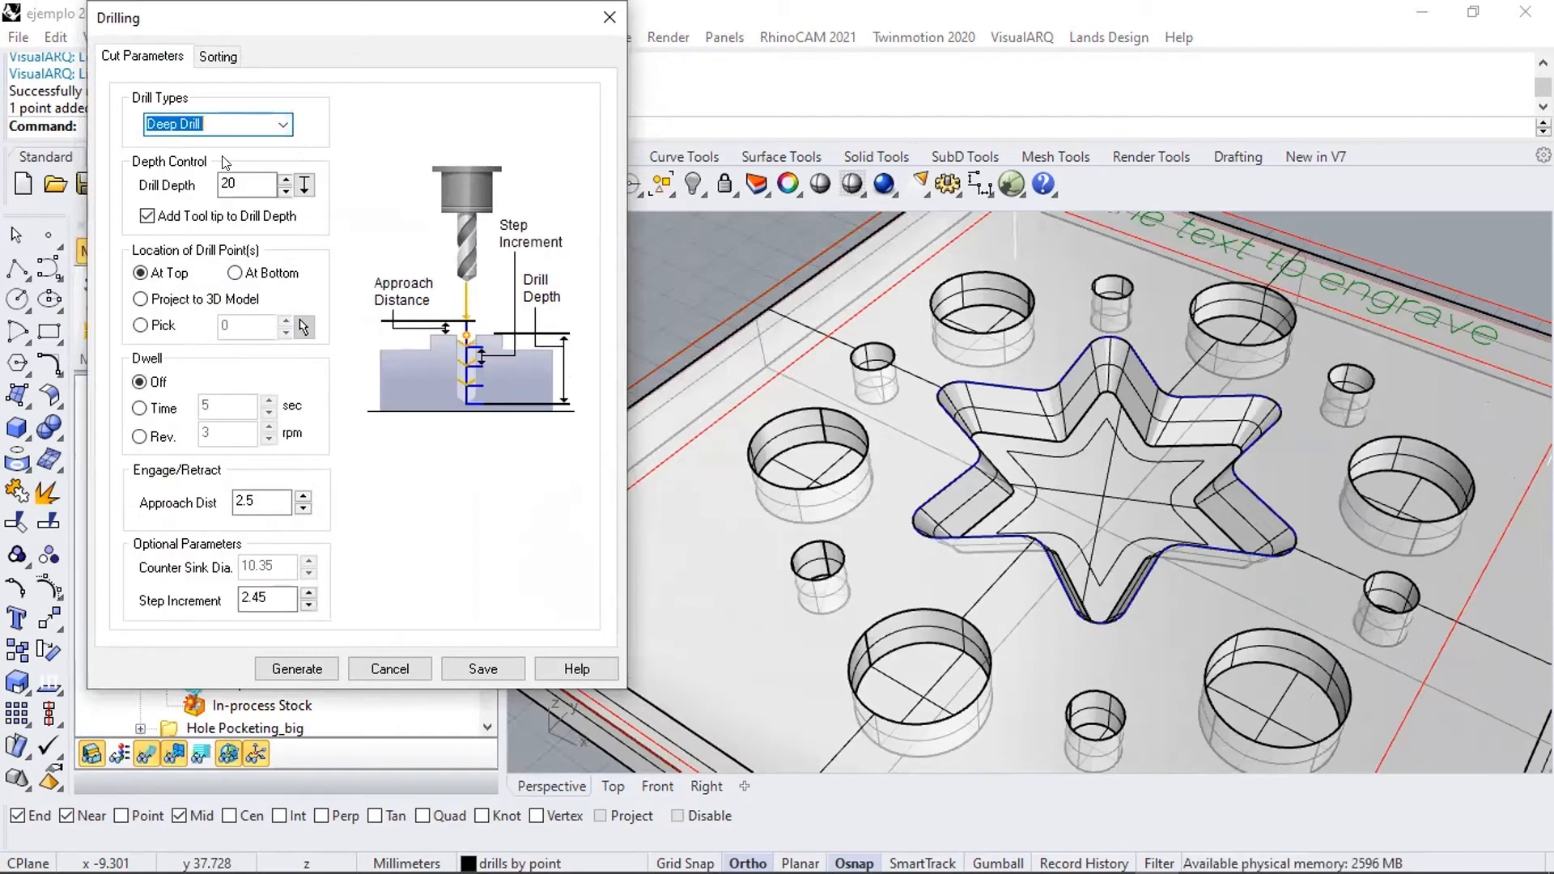
- Set the deep drill's step increment to 5 and generate the drilling toolpath
left_click(236, 182)
double_click(237, 182)
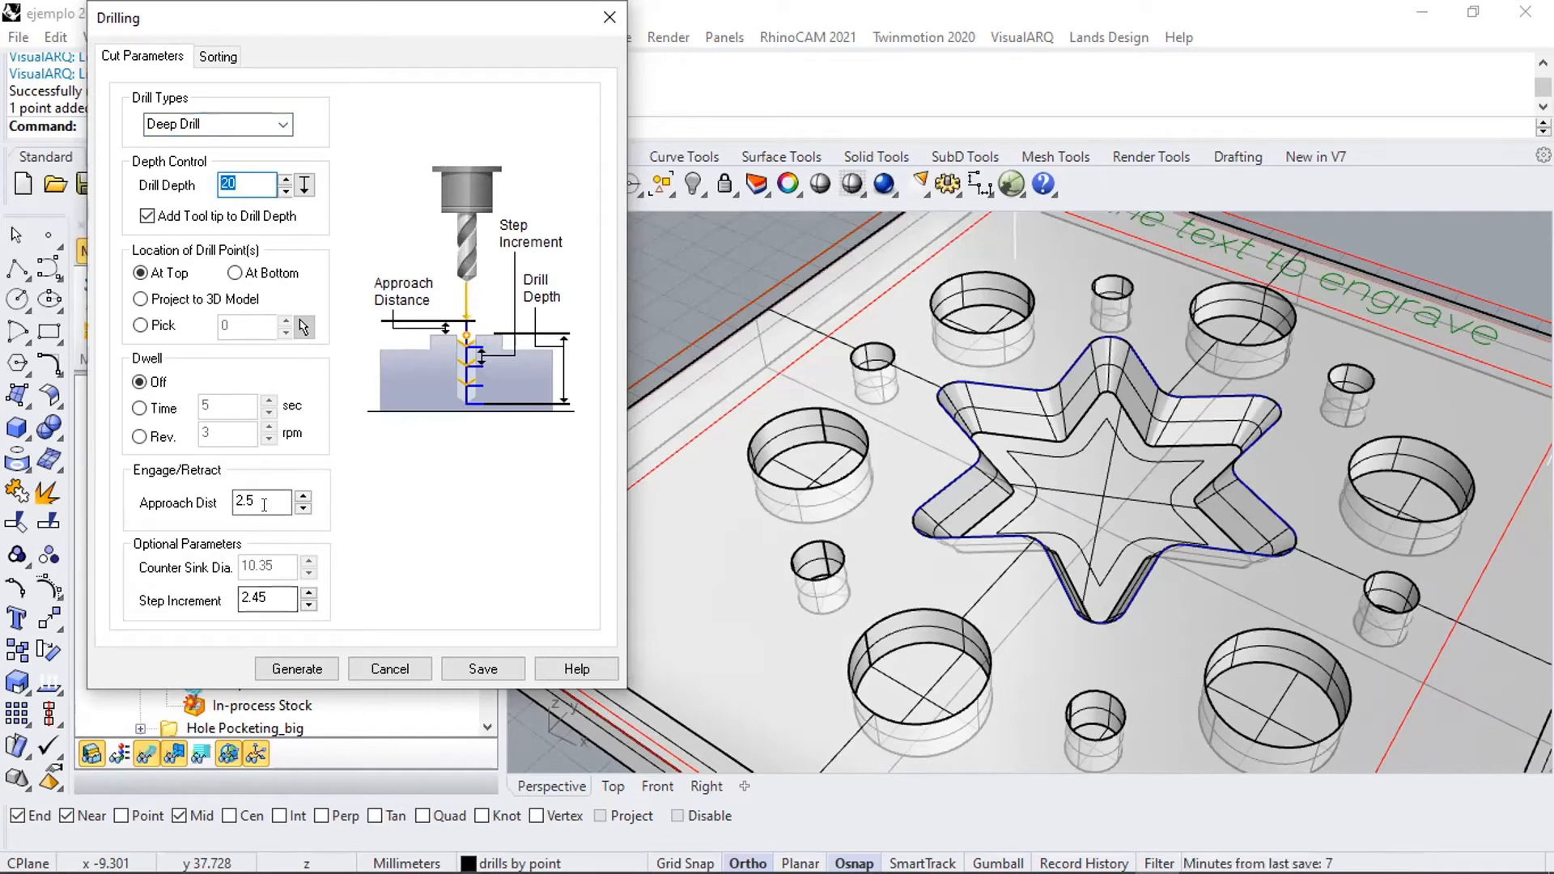
double_click(271, 593)
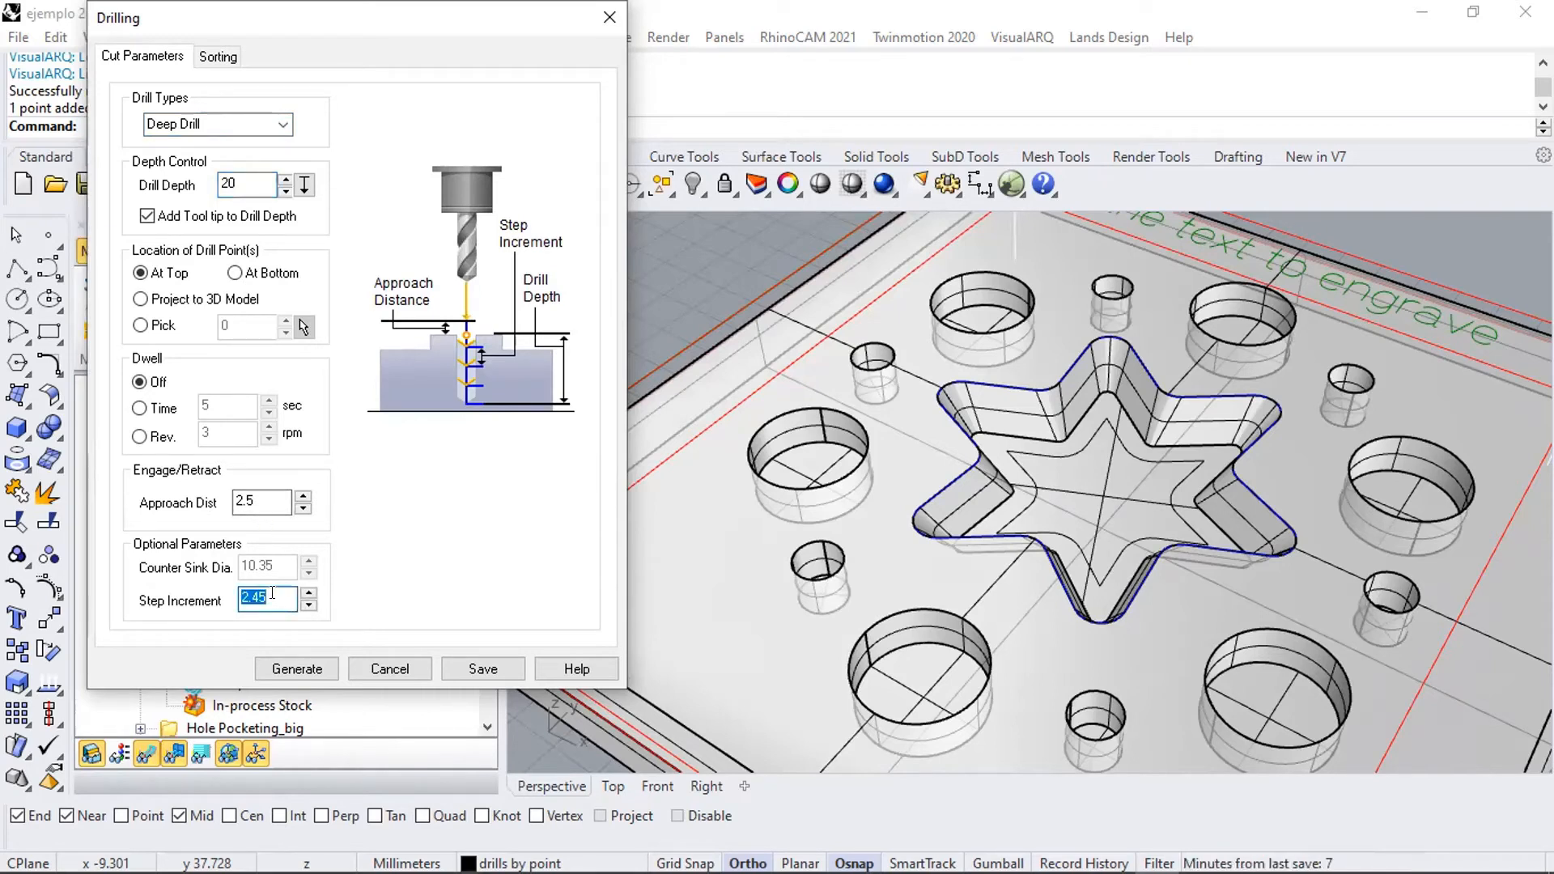
type("5")
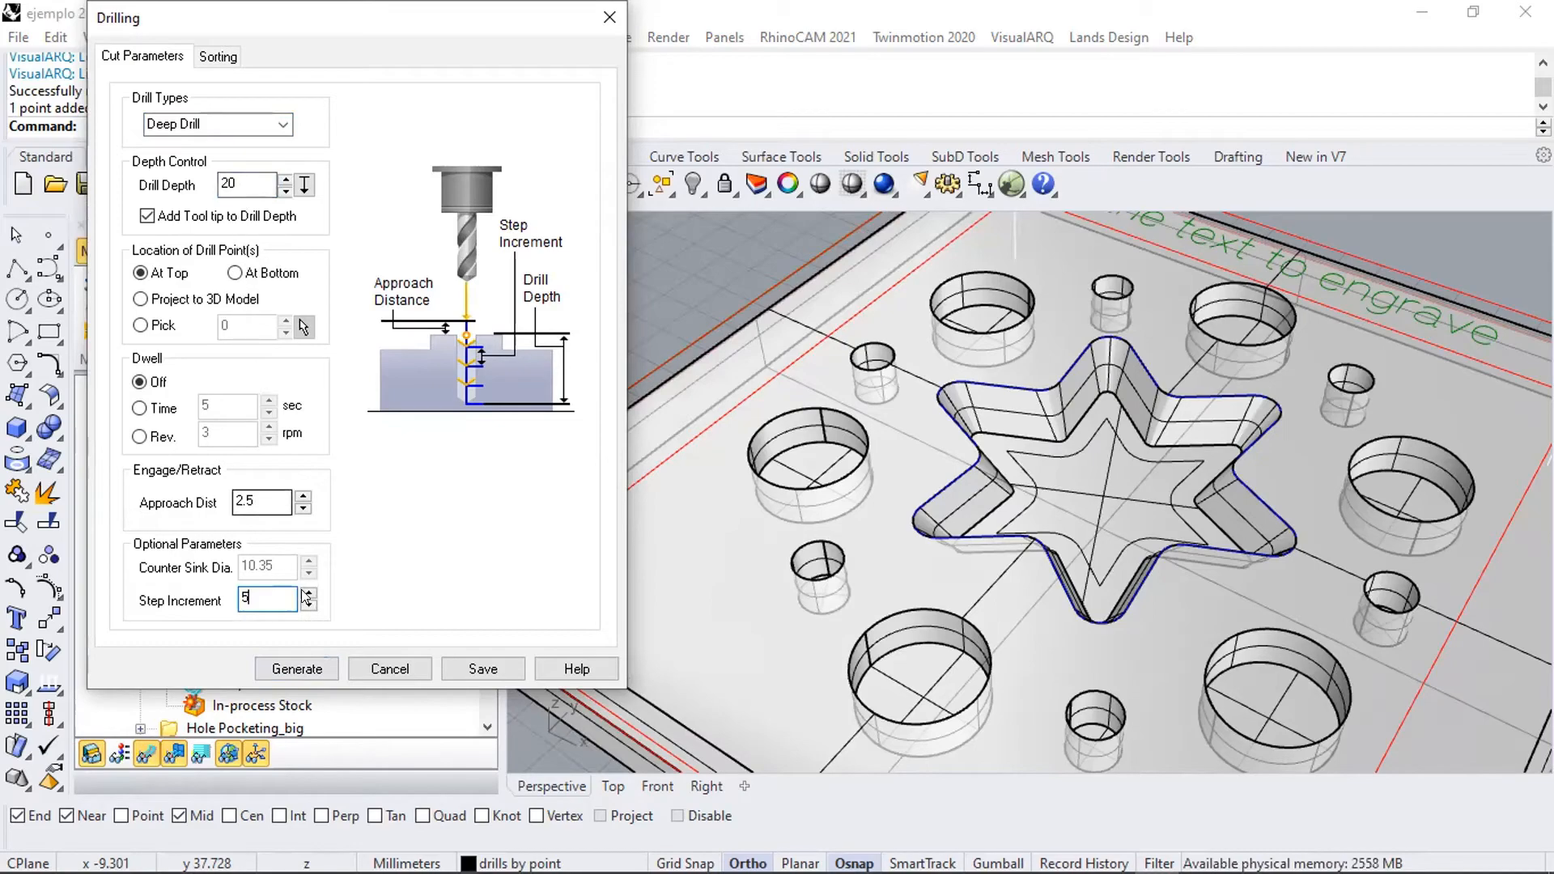
left_click(297, 669)
- Simulate the Standard Drill_by points operation on the box stock
scroll(603, 539, "down", 3)
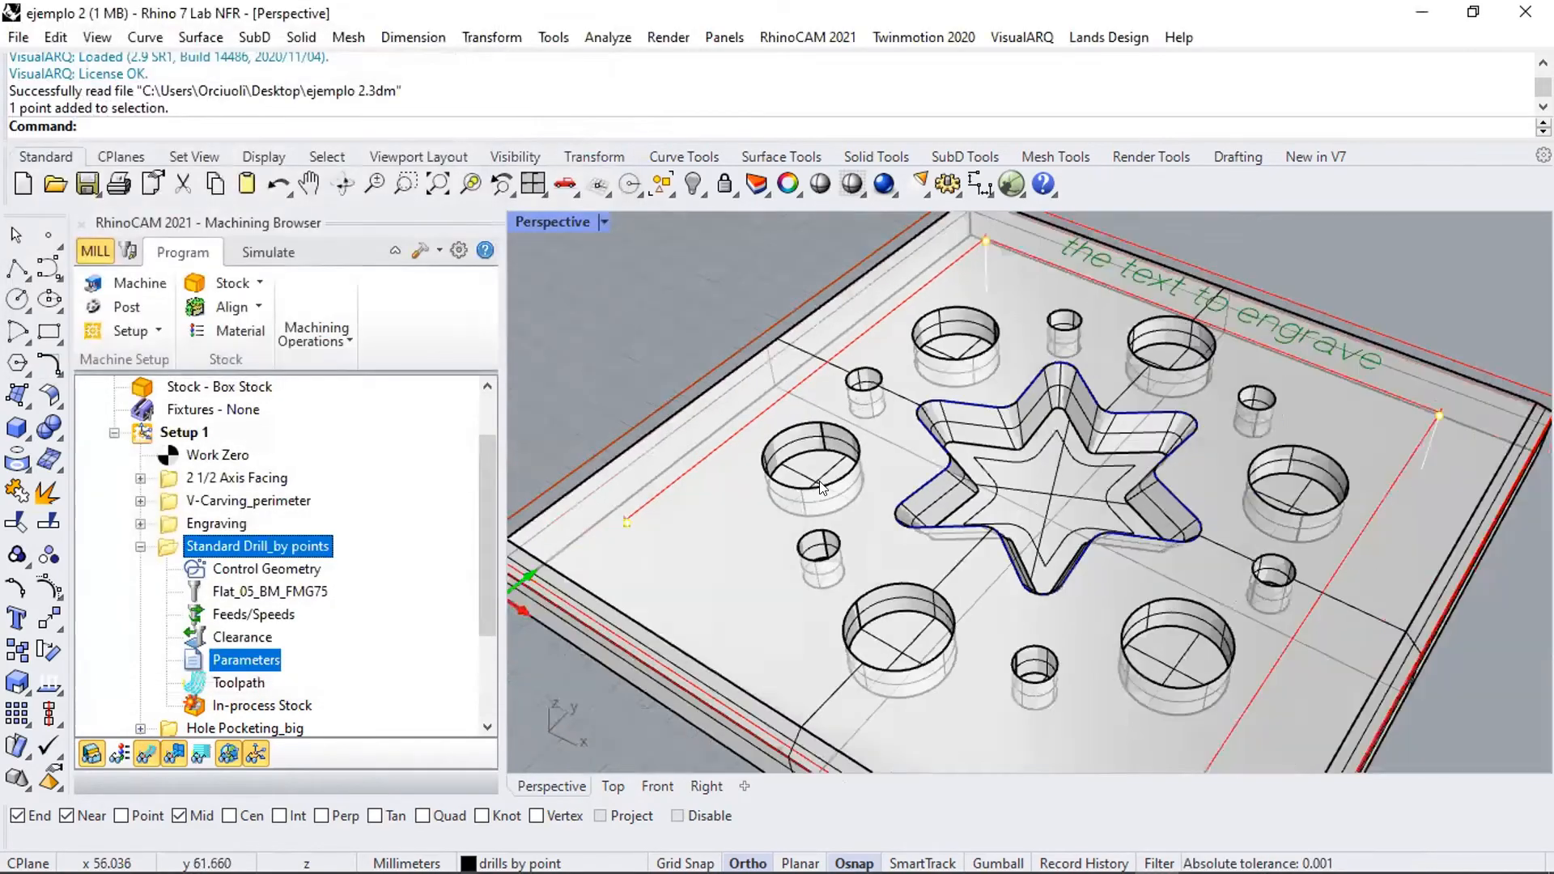
scroll(758, 437, "down", 2)
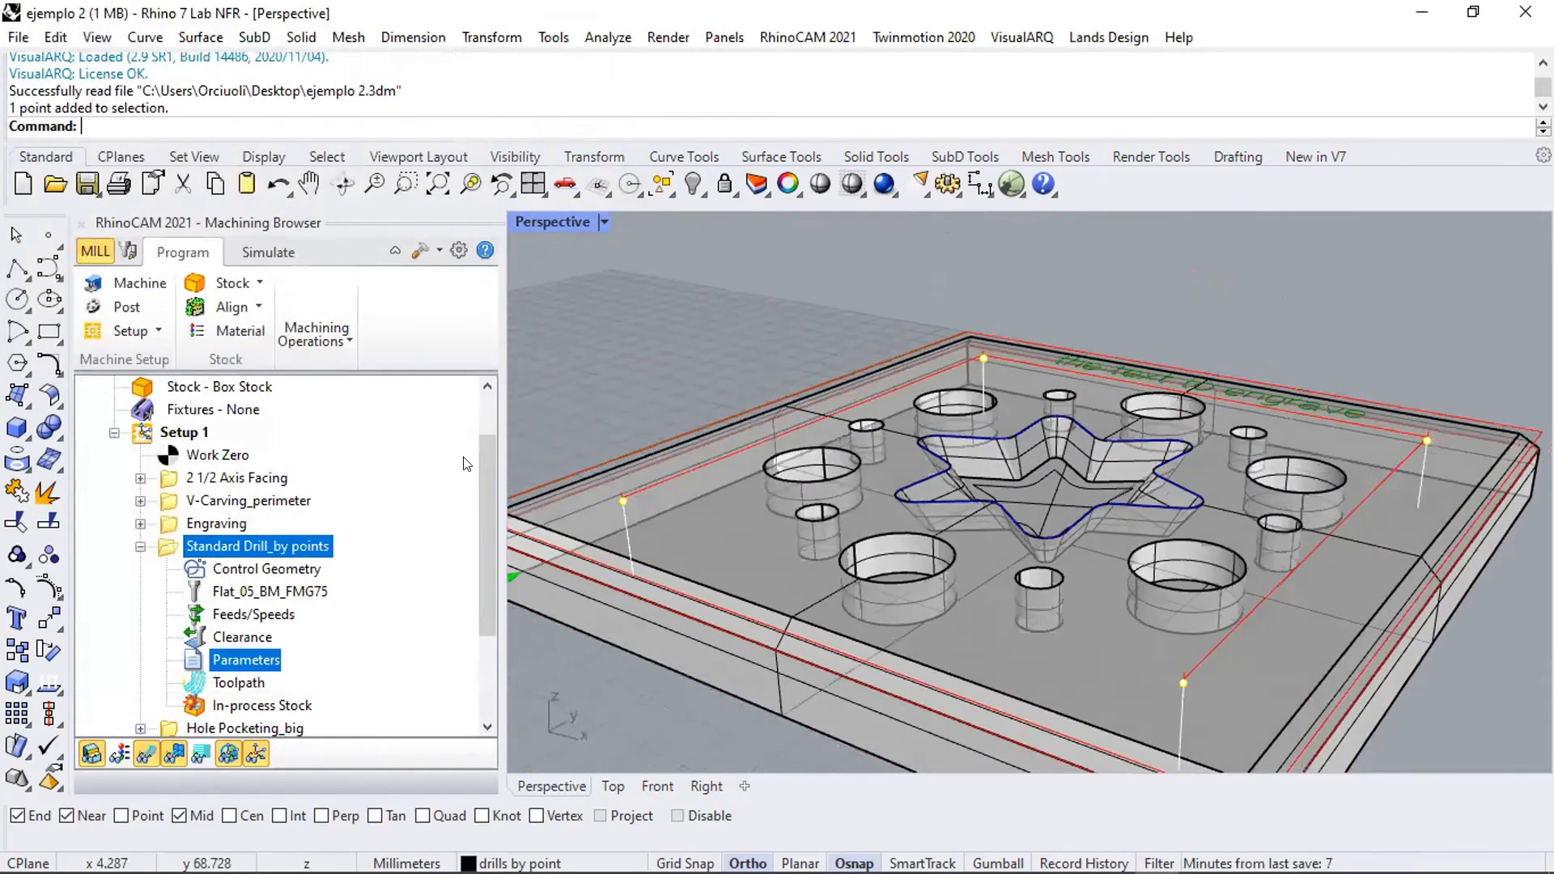
right_click(261, 547)
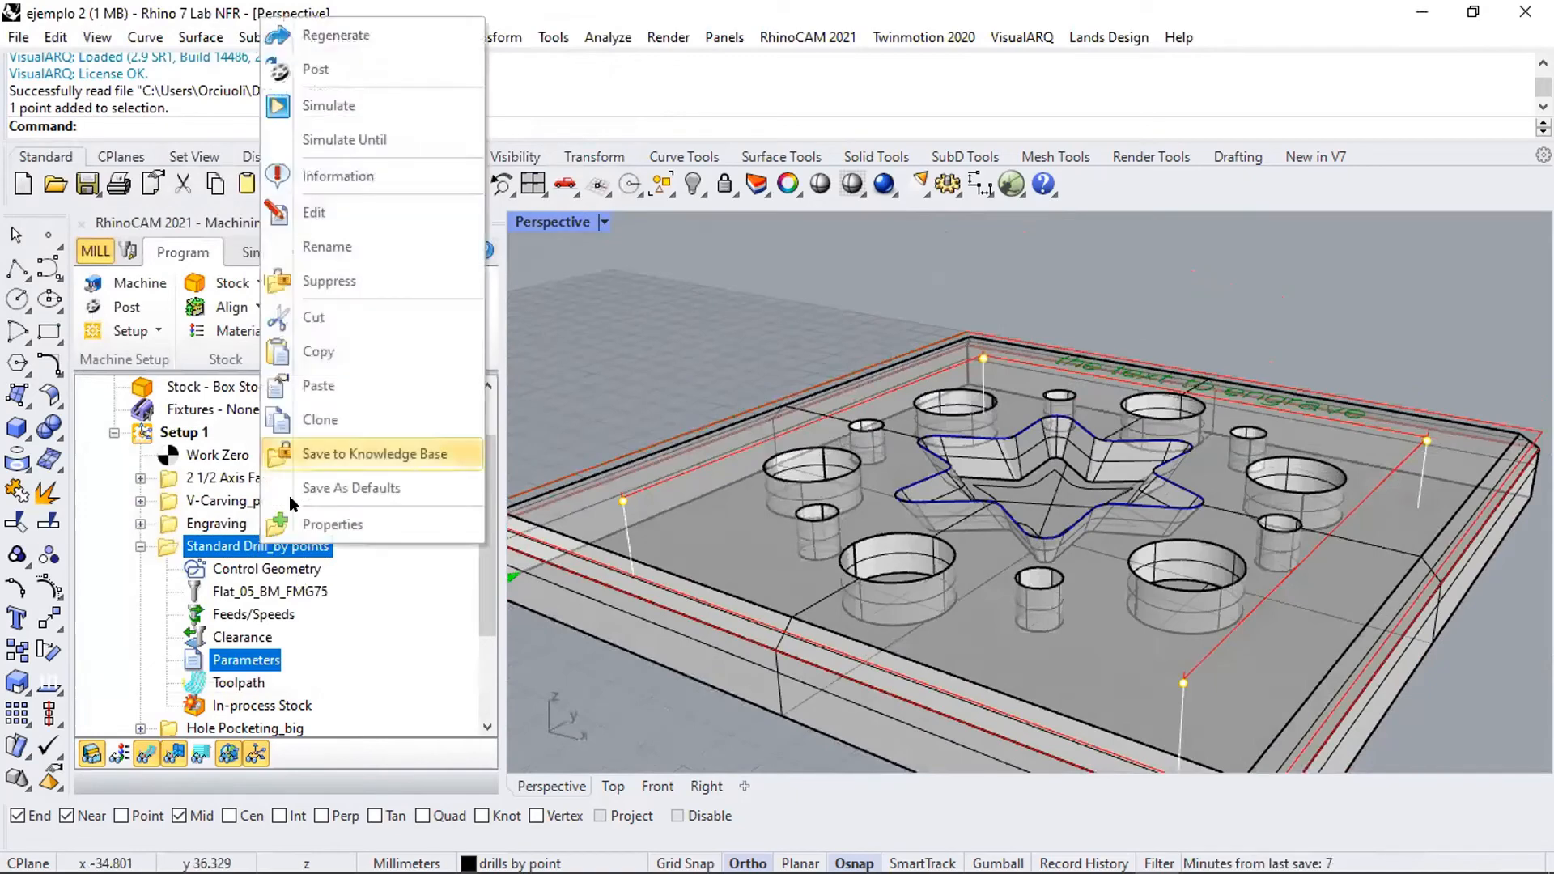
left_click(366, 108)
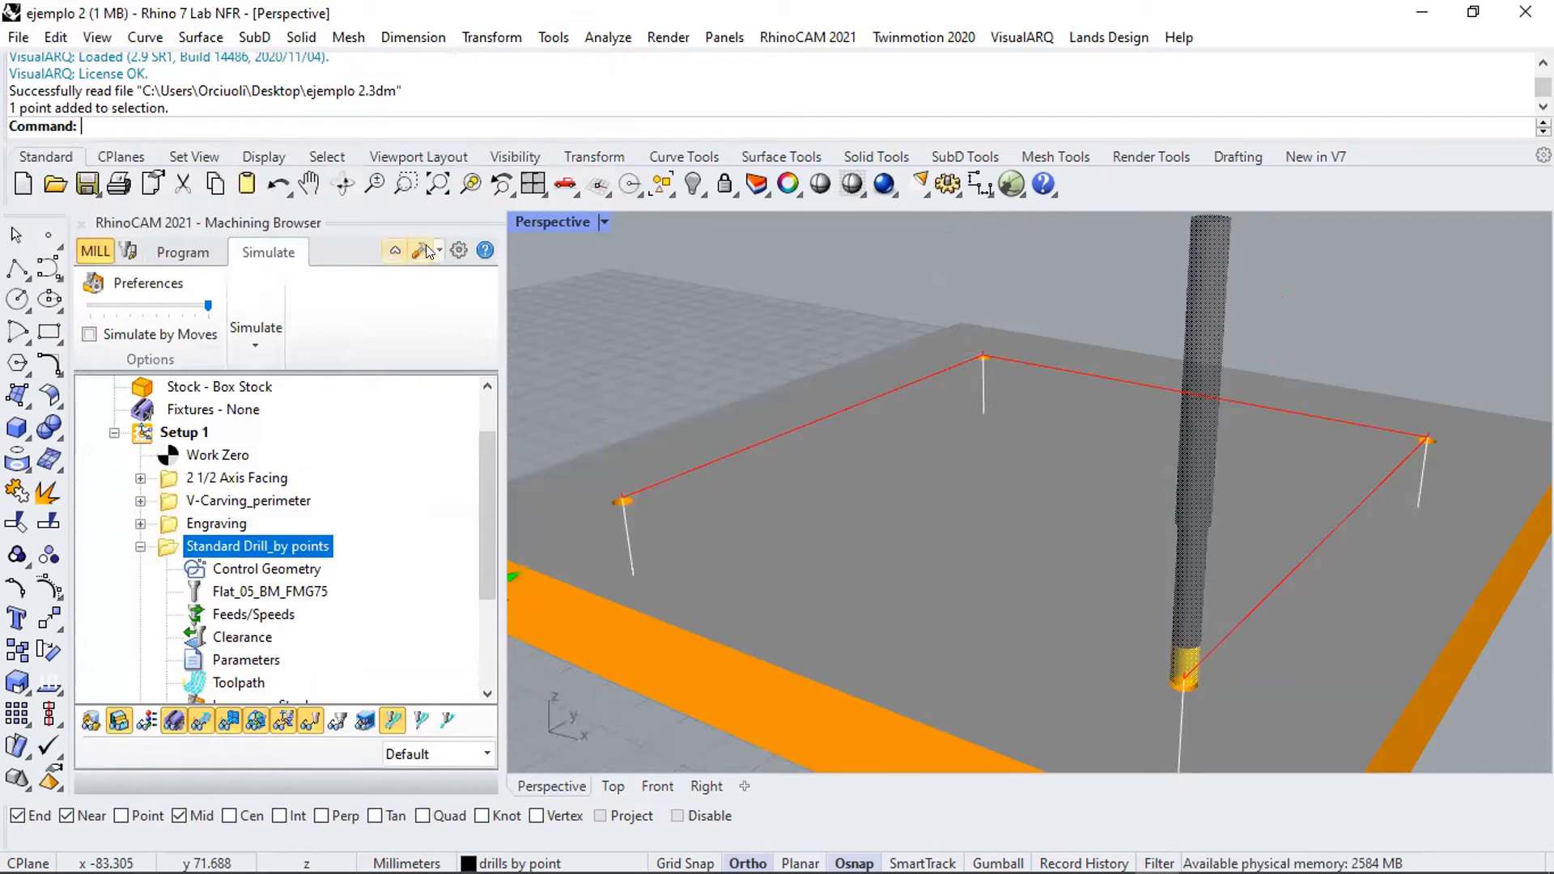
- Set the maximum display interval to 10 in the simulation preferences
left_click(458, 249)
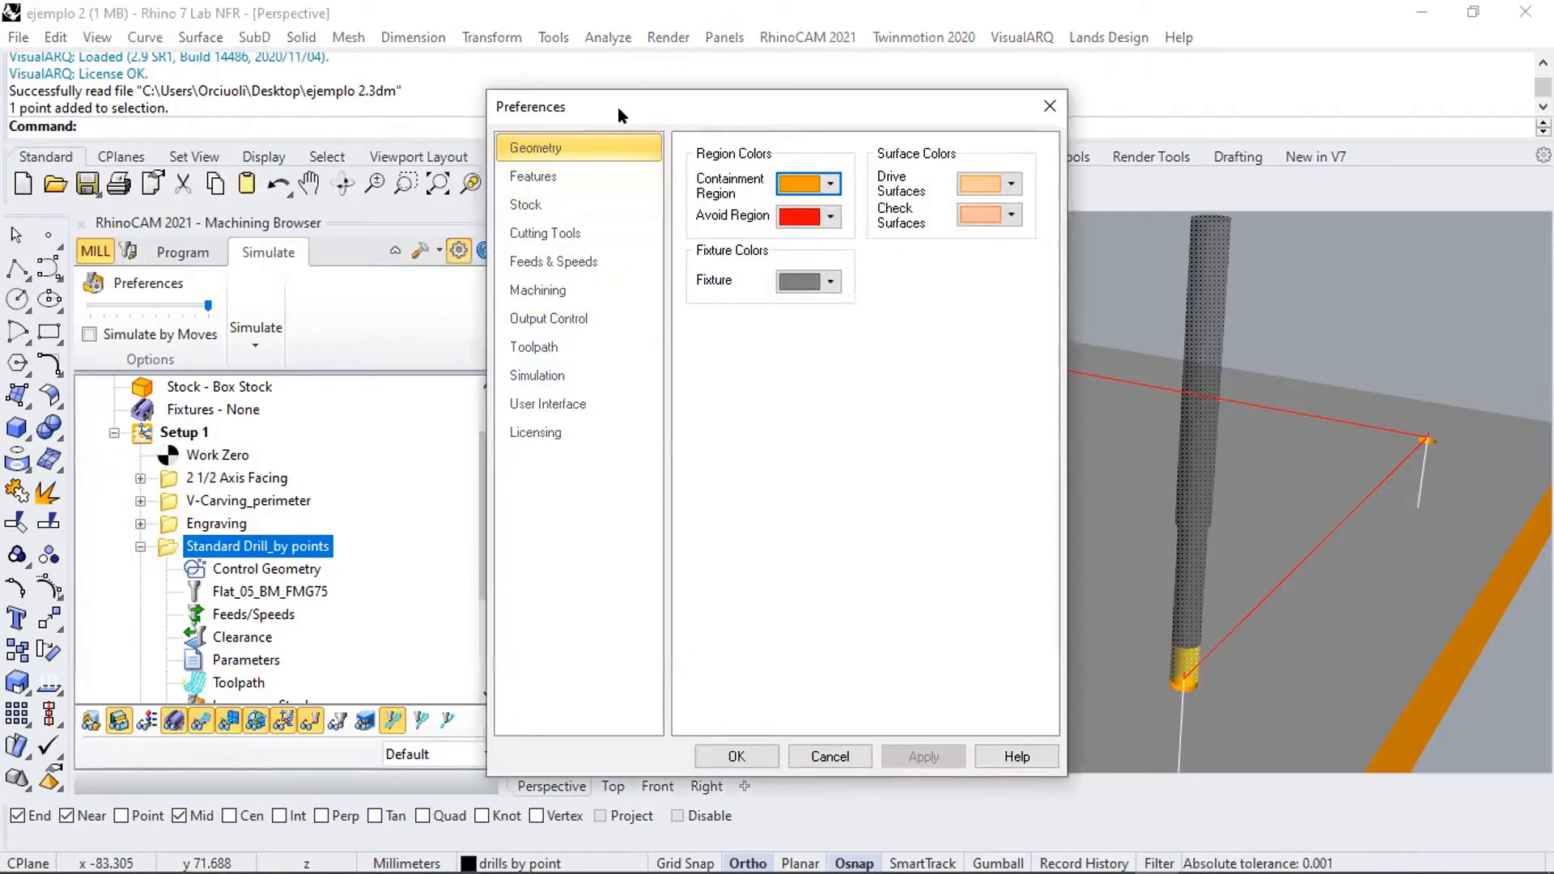
left_click_drag(618, 106, 733, 112)
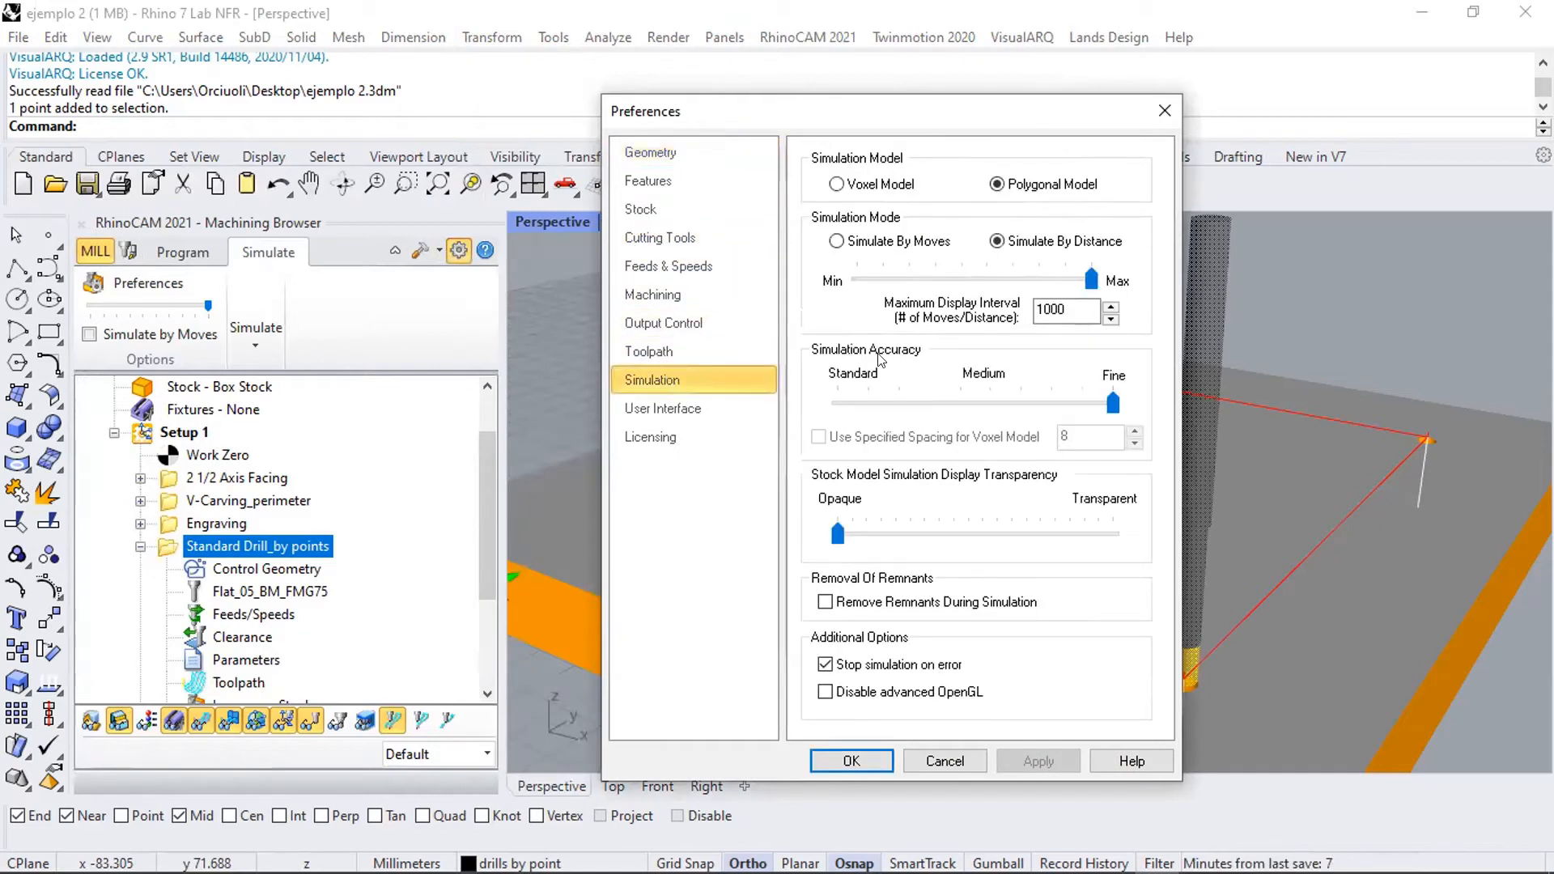
left_click(1069, 305)
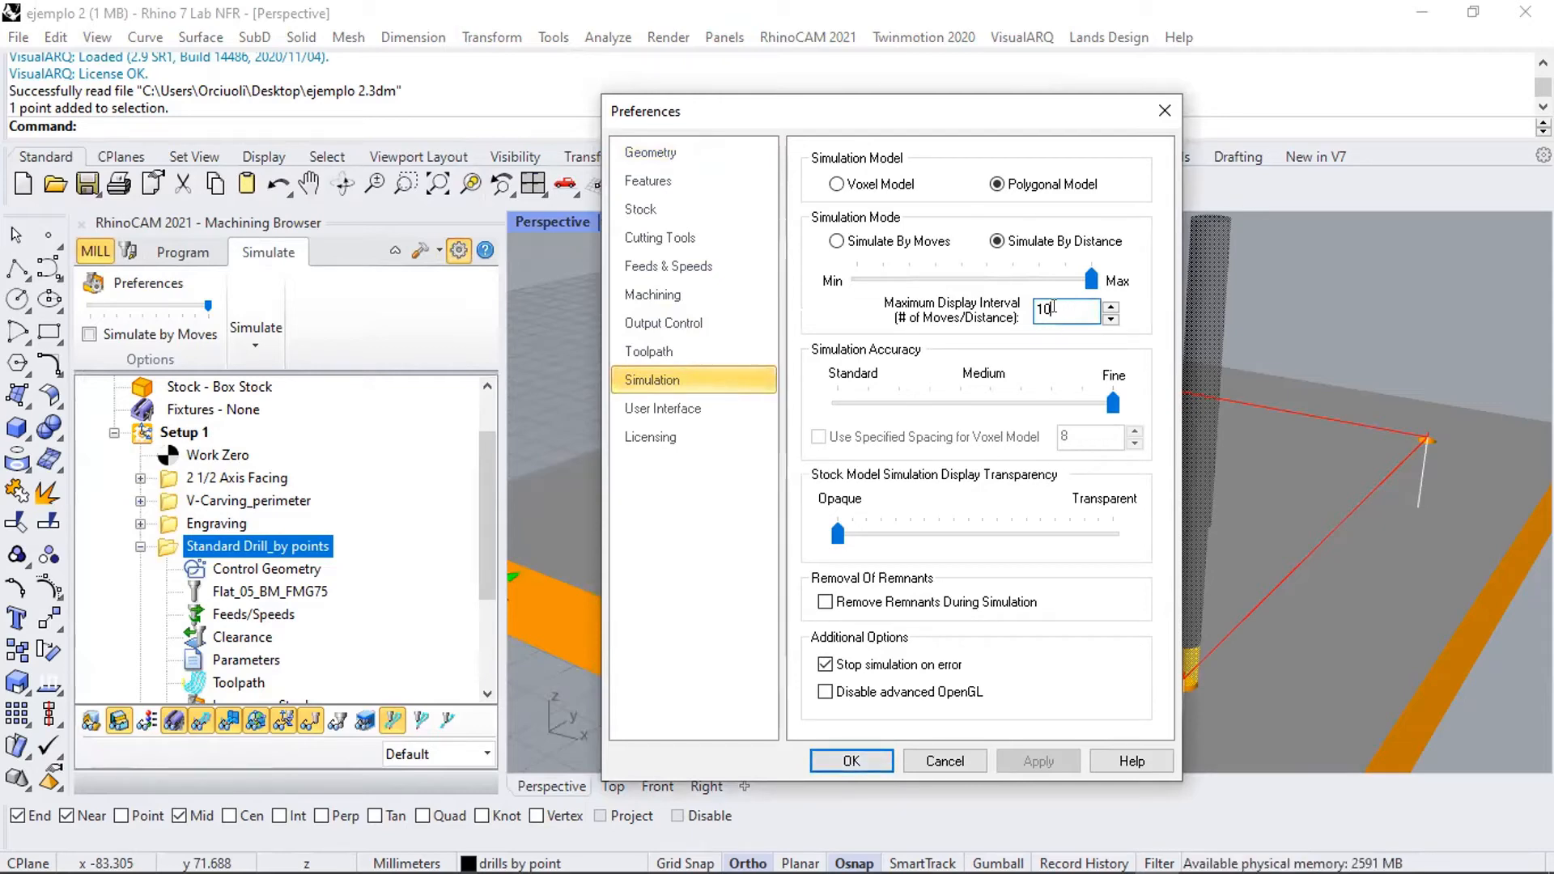
left_click(857, 757)
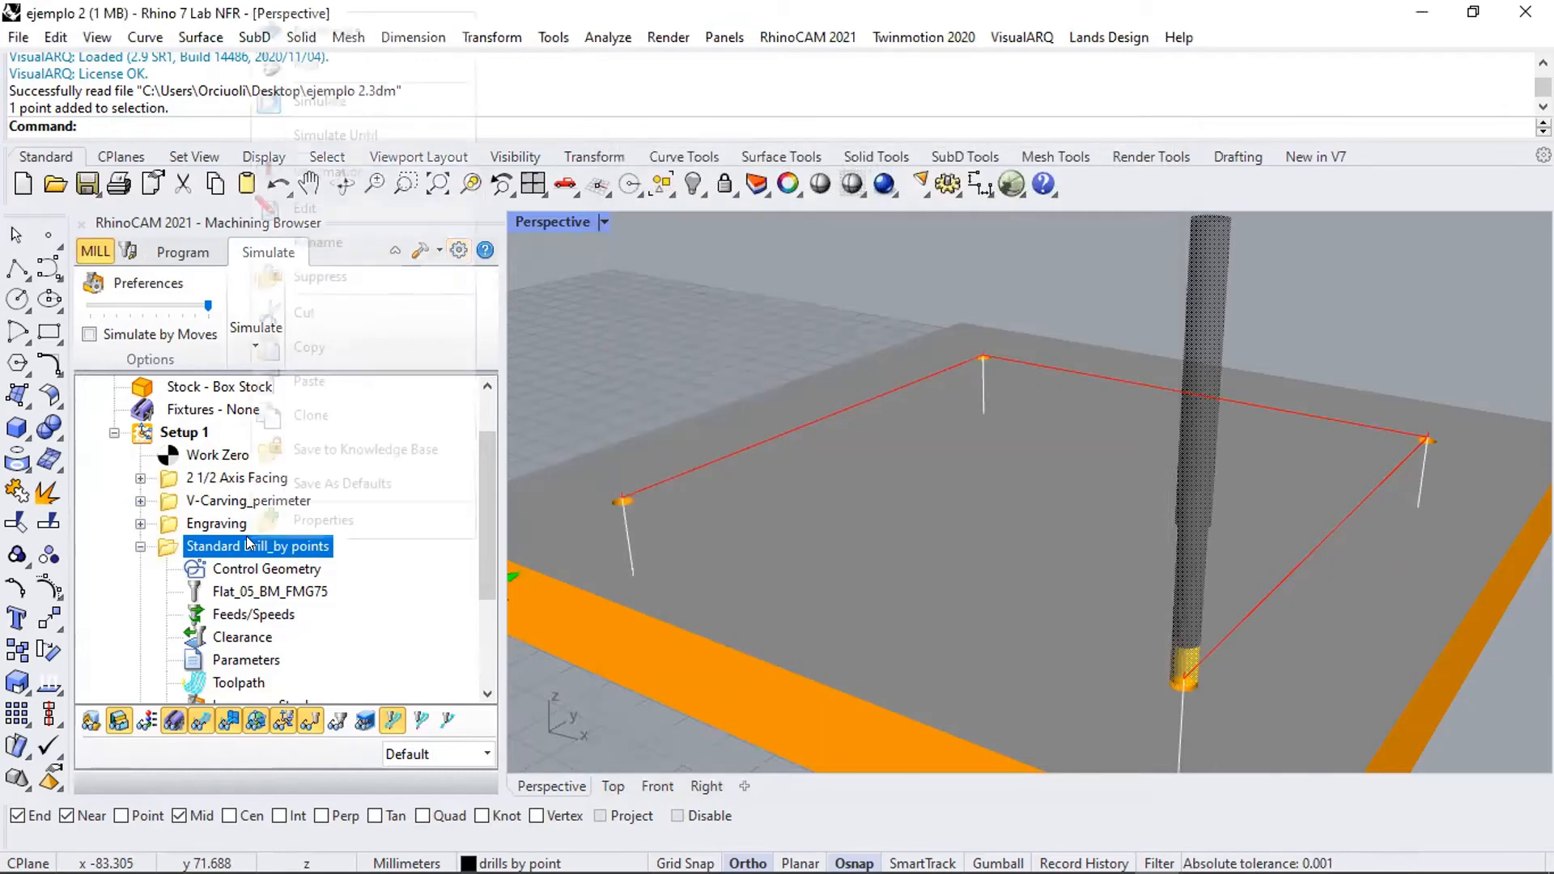
- Run the drilling simulation again with the new display interval, then return to the collapsed program operations list
right_click(247, 541)
left_click(327, 101)
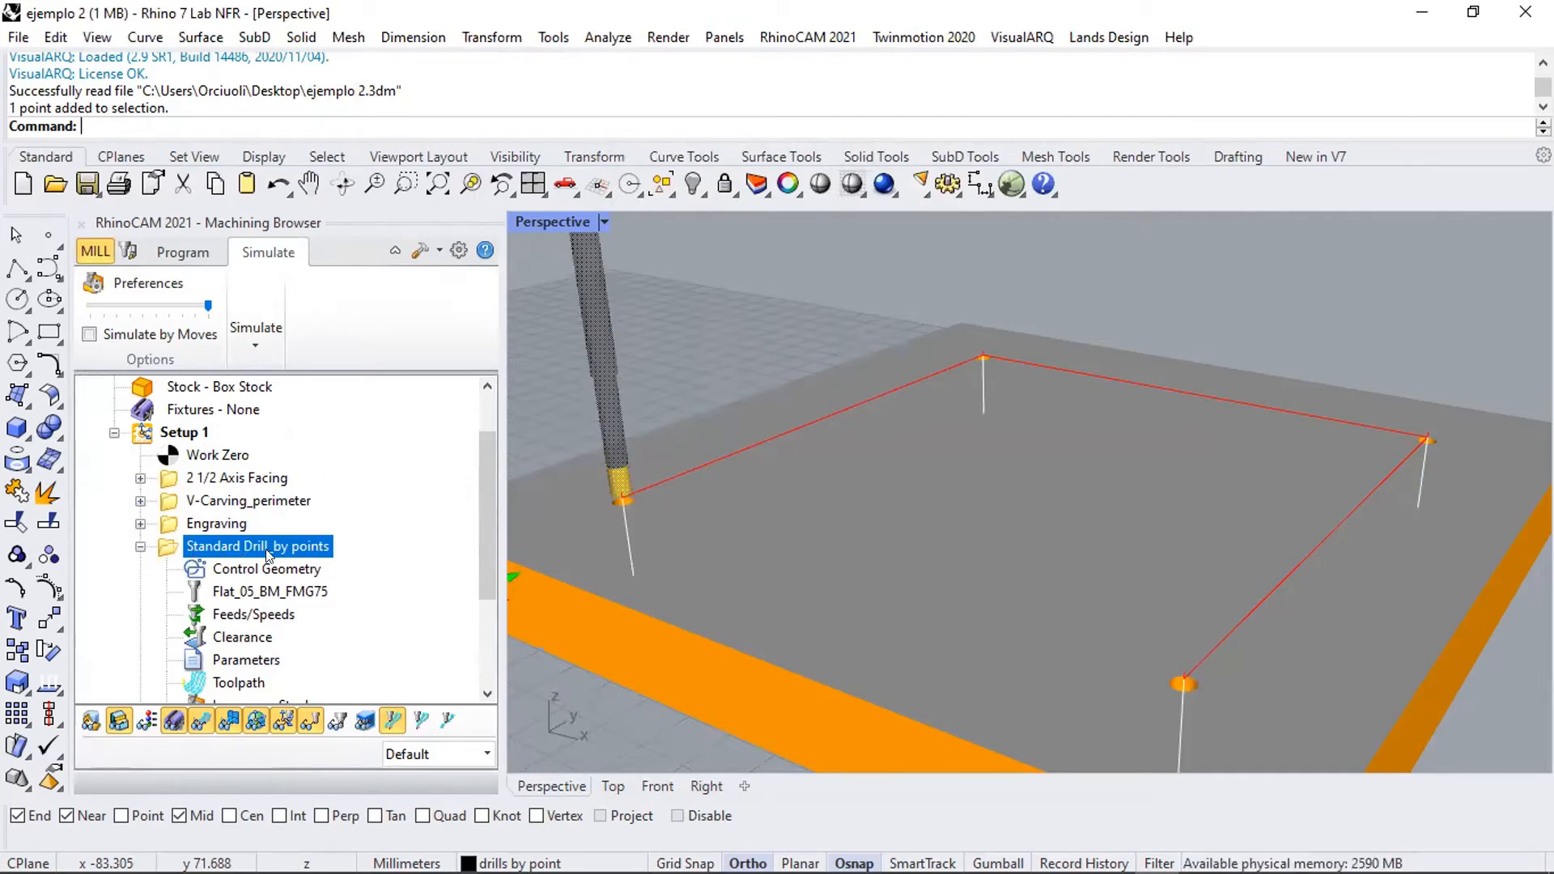
scroll(791, 444, "down", 3)
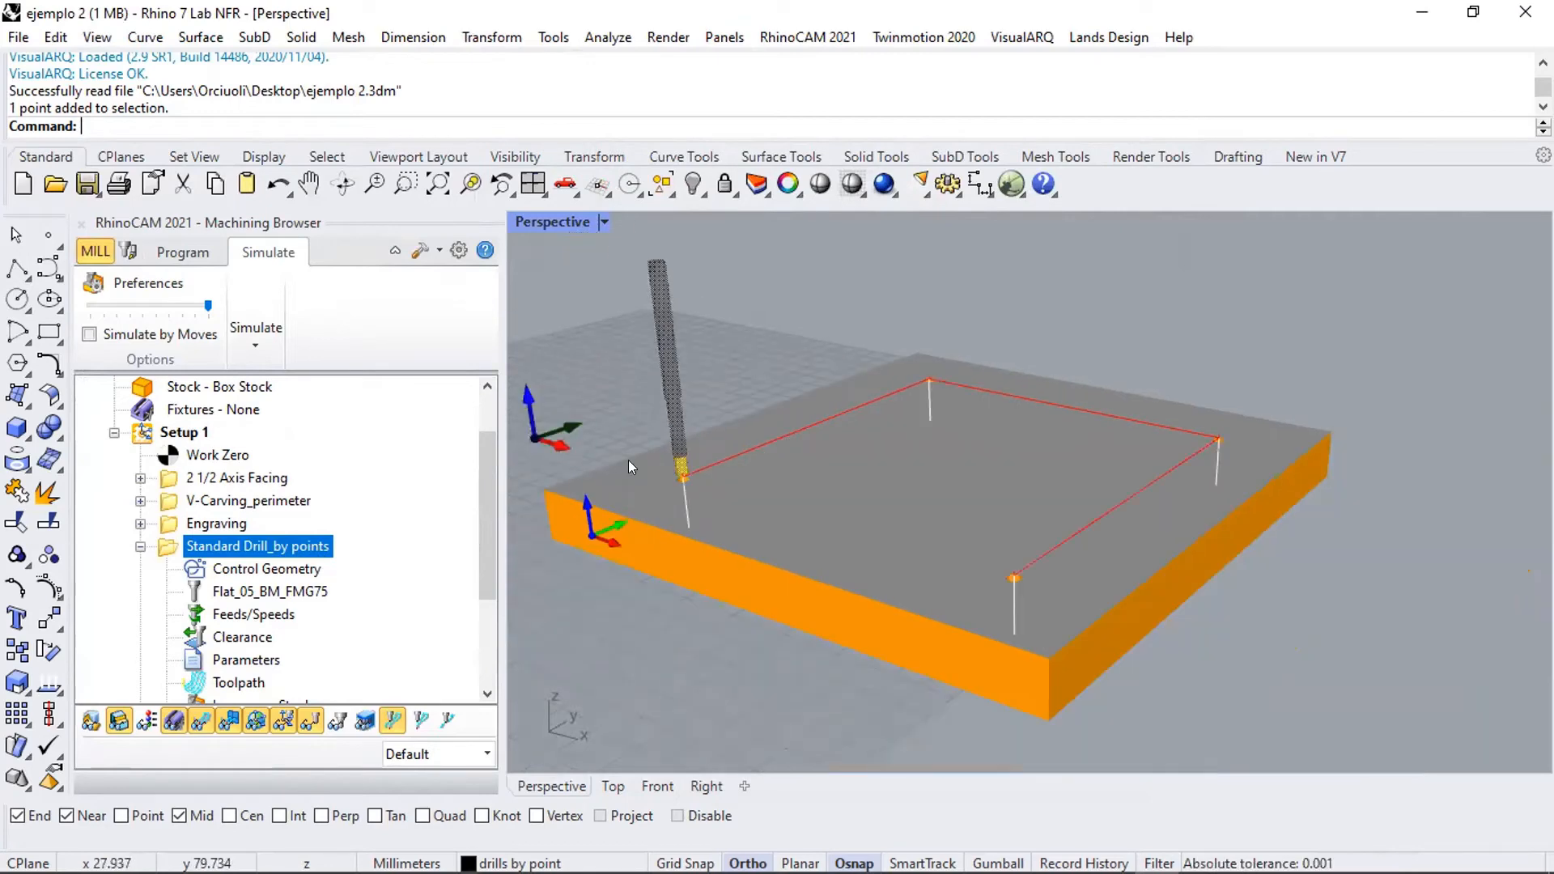
left_click(180, 249)
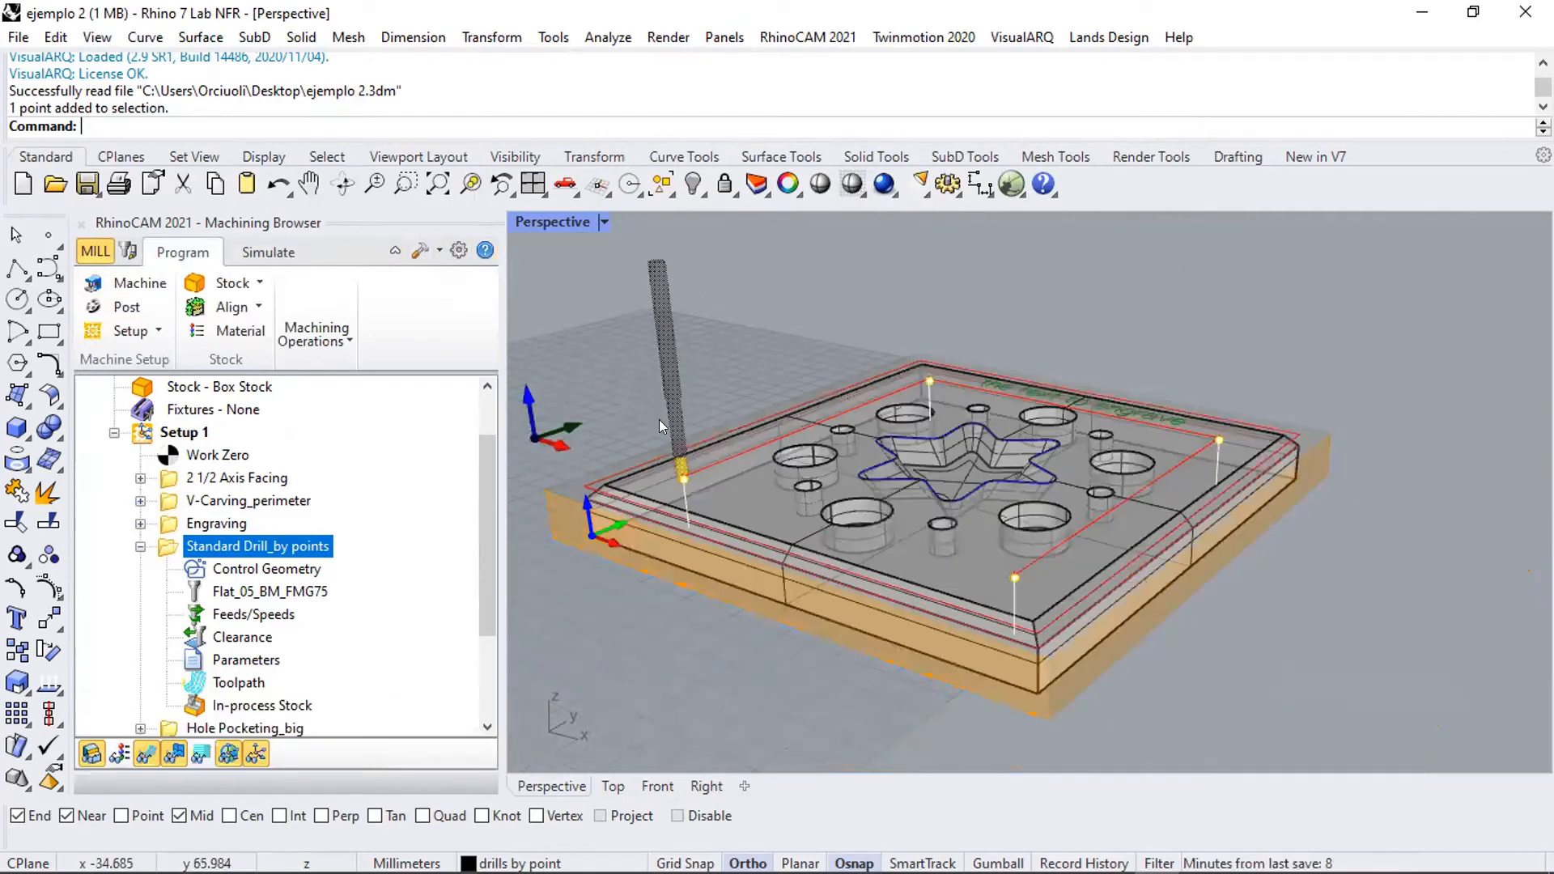
left_click(140, 547)
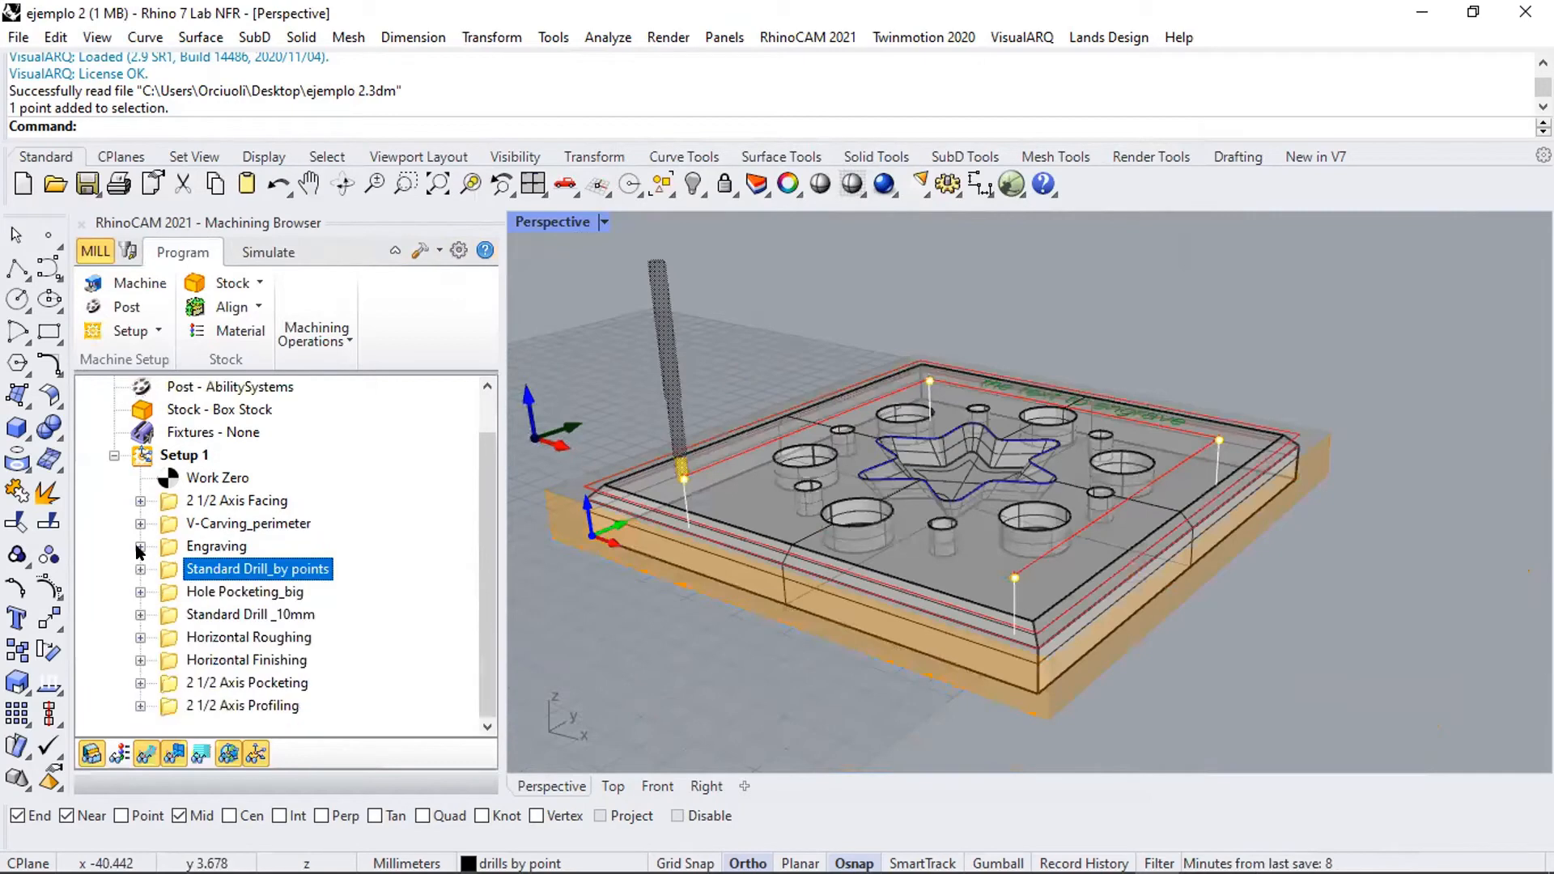
- Inspect the Hole Pocketing_big toolpath in the large holes and look up the Hole Pocketing operation among the 2 Axis machining operations
left_click(243, 592)
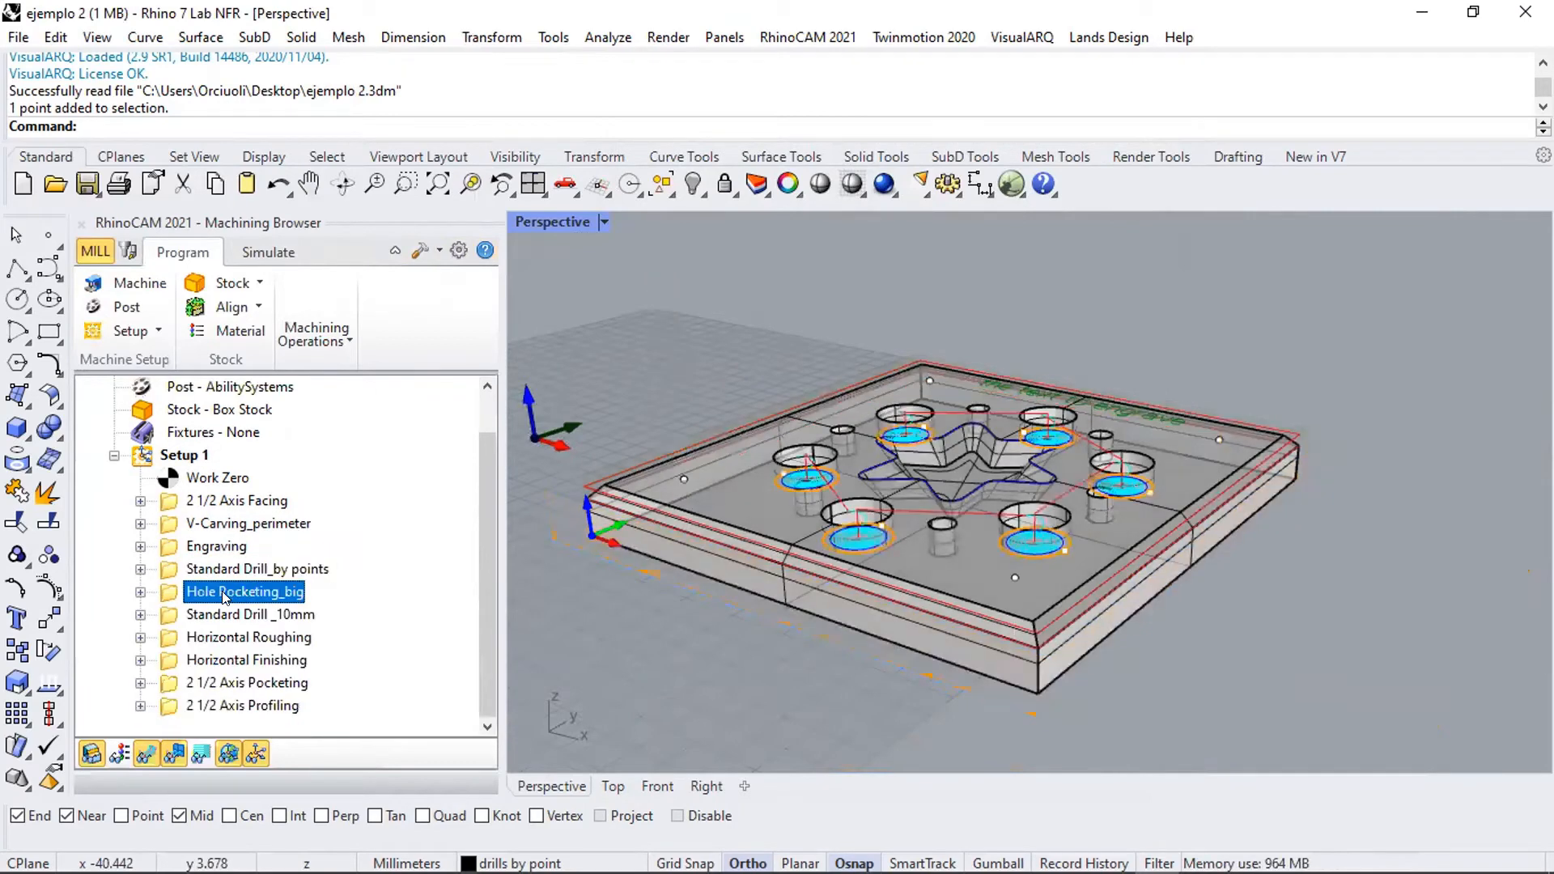
scroll(839, 595, "down", 2)
scroll(839, 596, "up", 6)
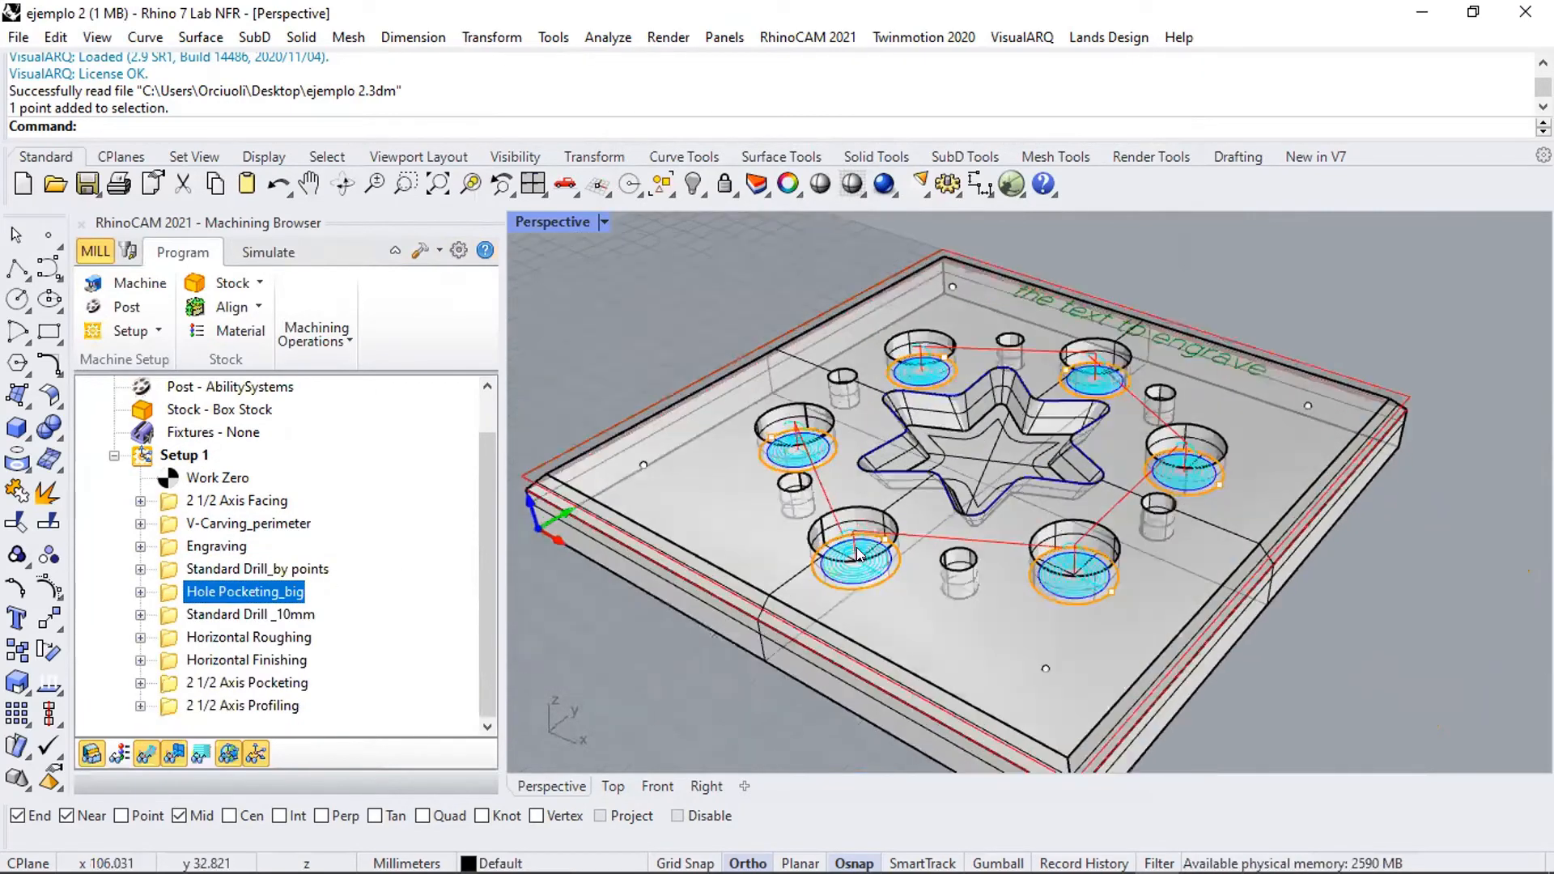
left_click(316, 334)
left_click(353, 407)
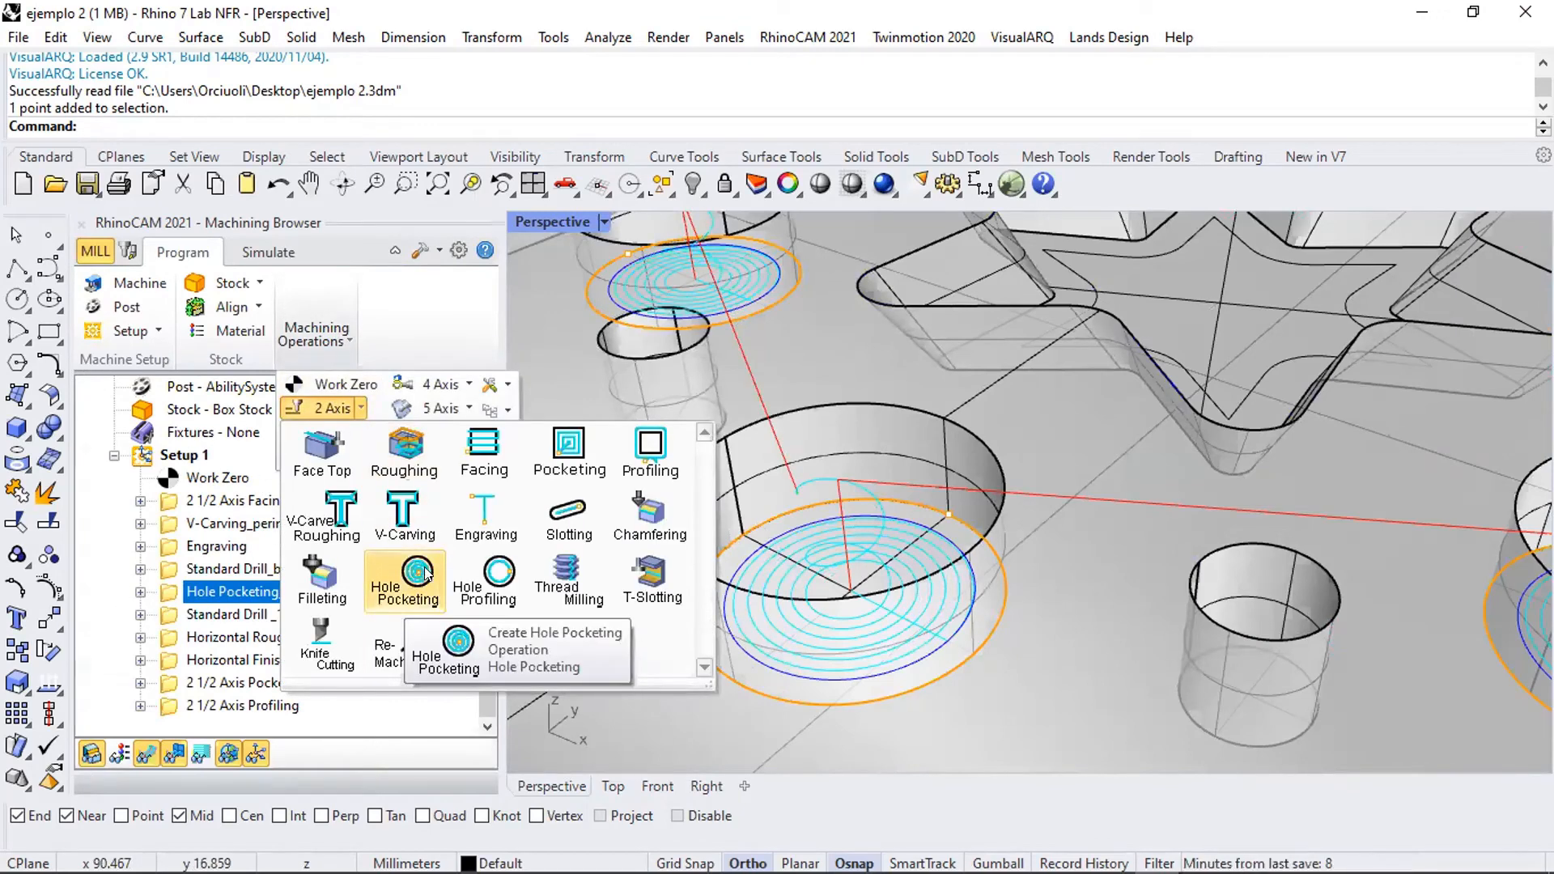
scroll(863, 481, "down", 5)
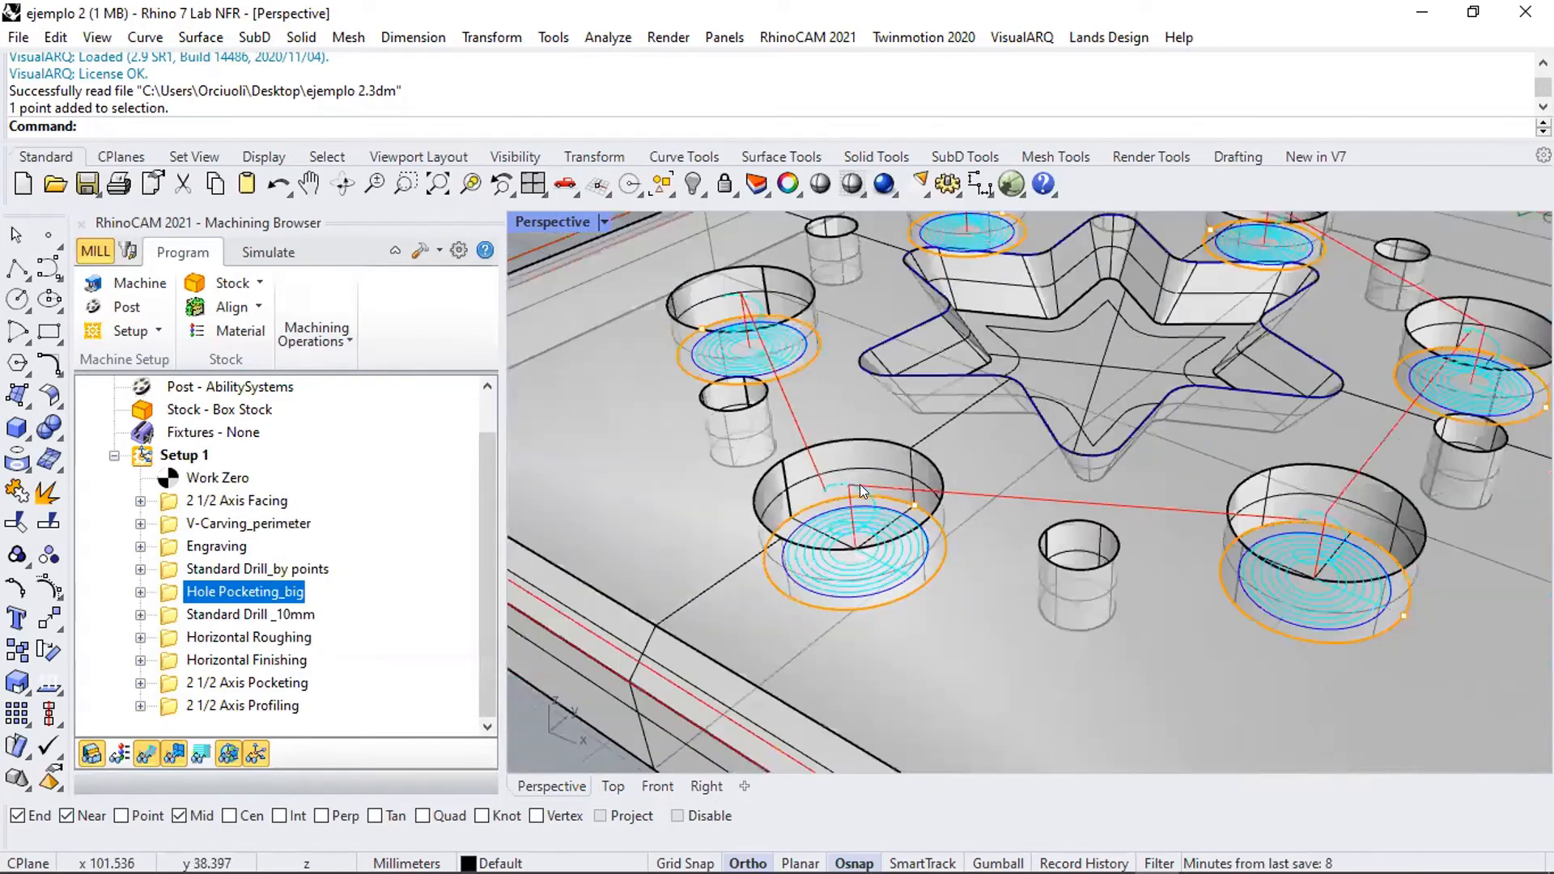
scroll(859, 485, "up", 3)
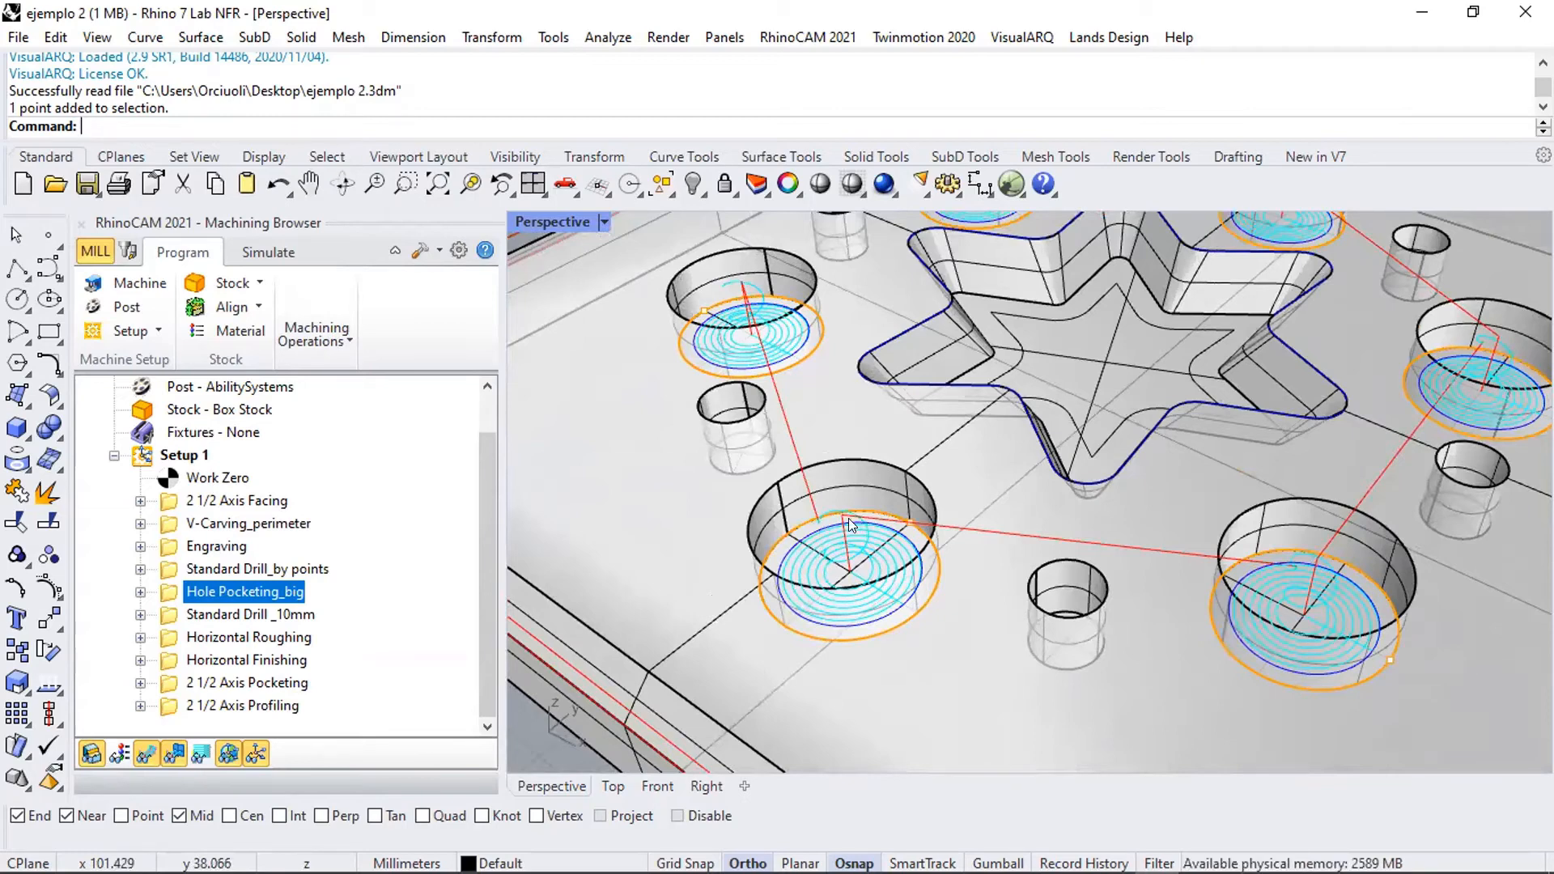
left_click(332, 337)
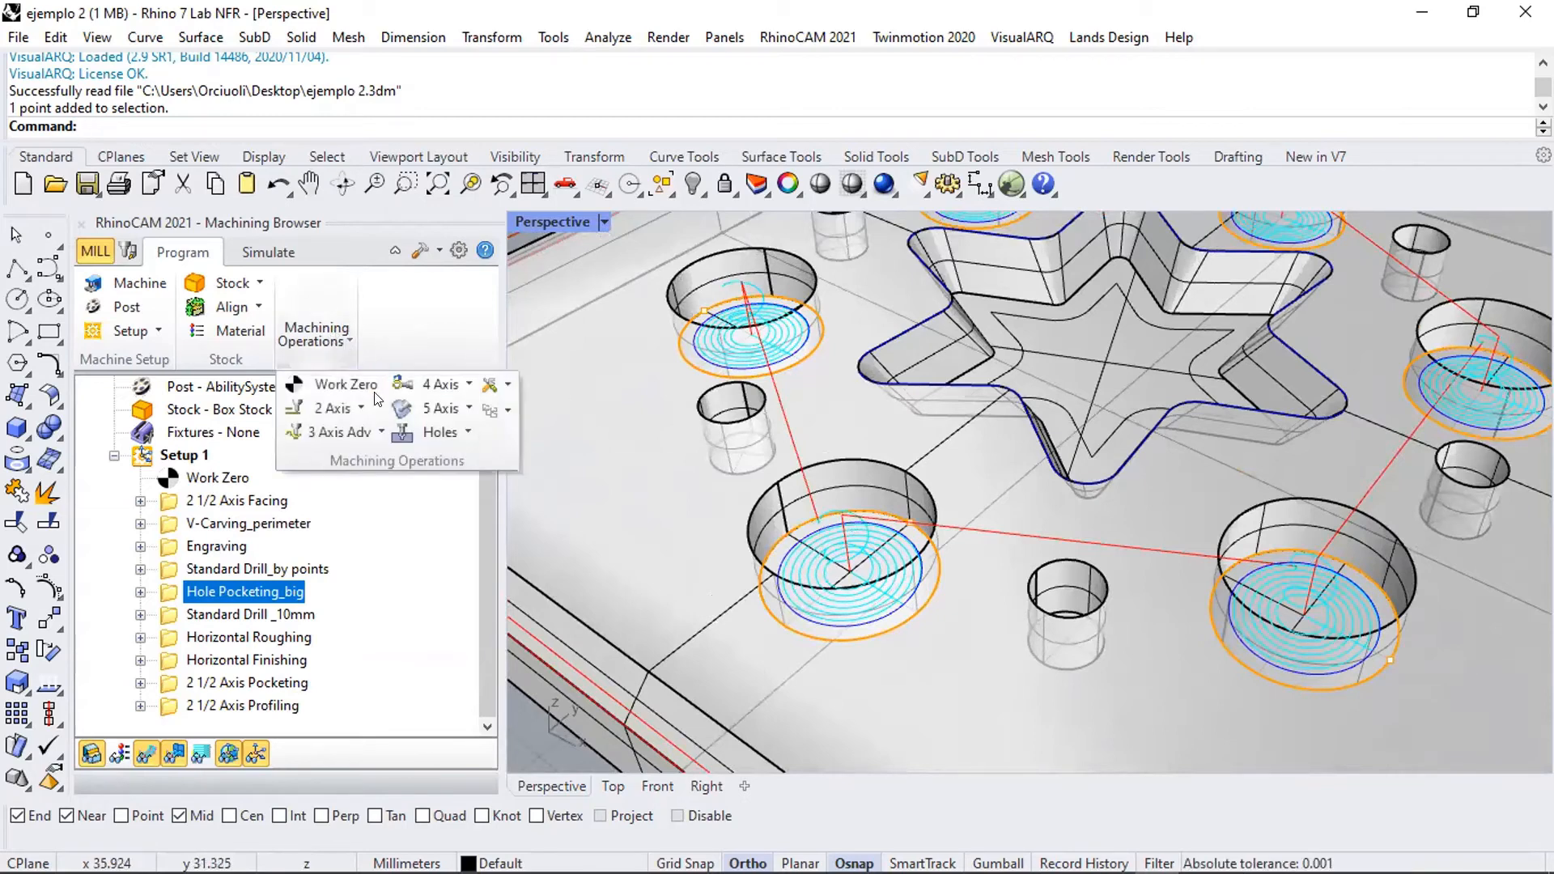
left_click(358, 410)
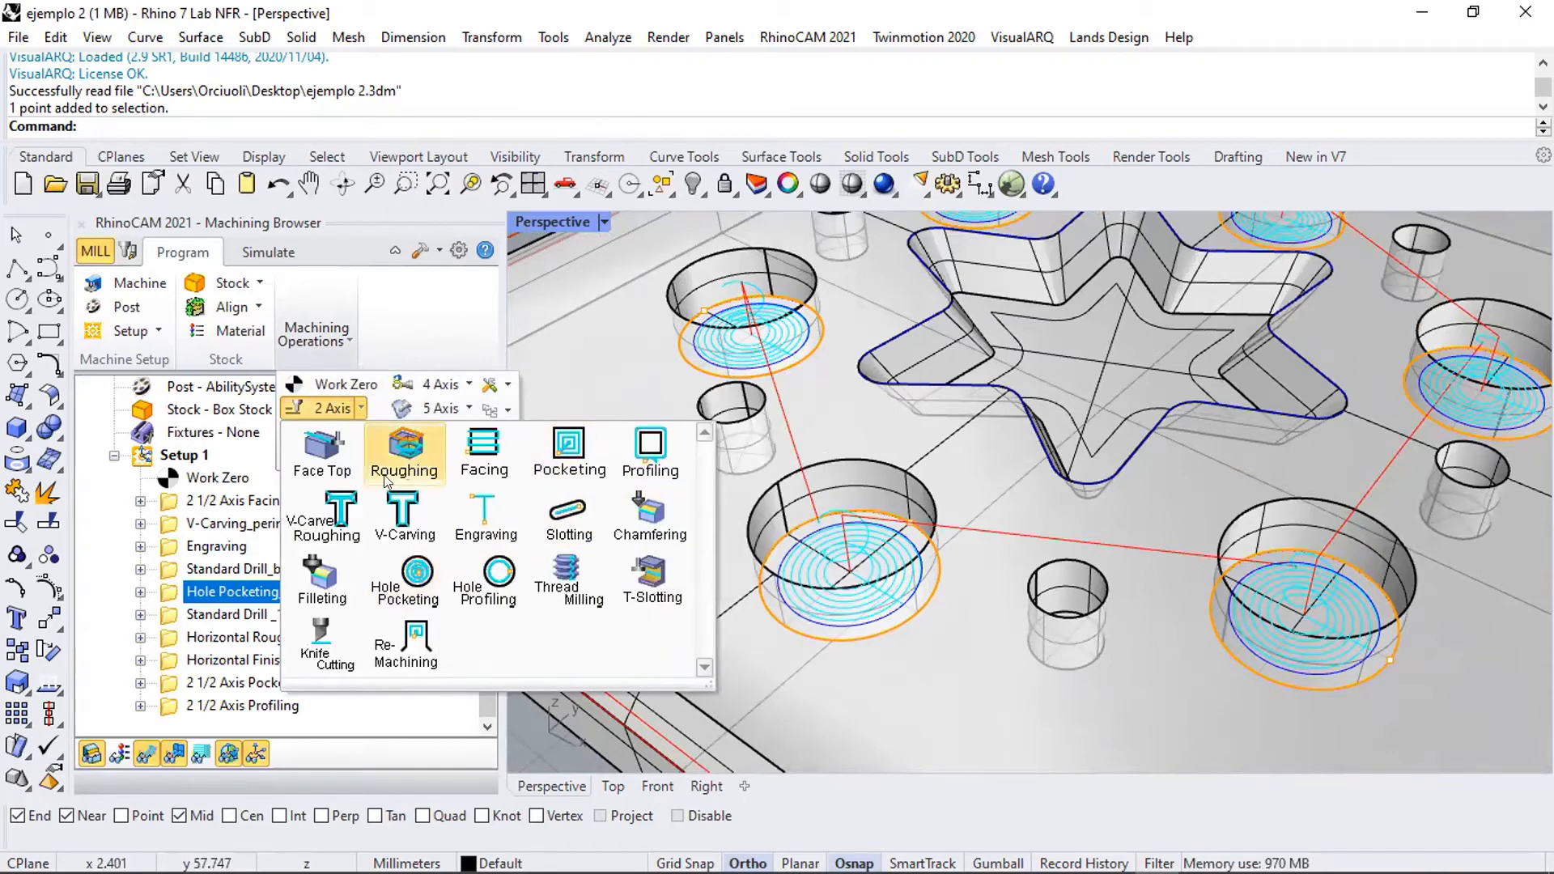
left_click(423, 339)
- Display the Standard Drill _10mm toolpath and review its drilling cut parameters, closing them without changes
left_click(275, 615)
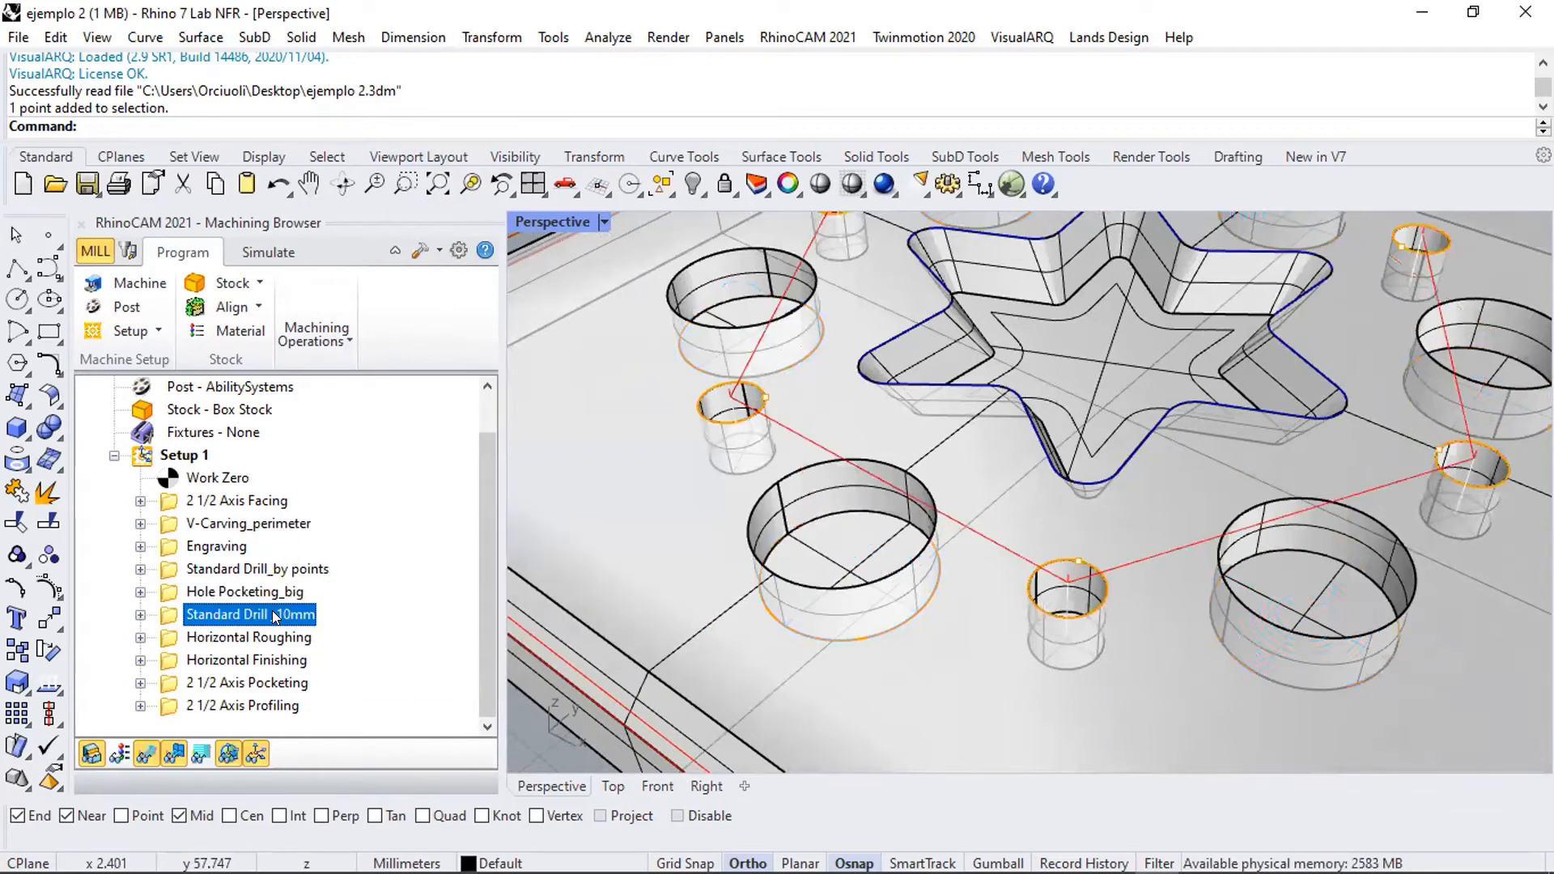
right_click_drag(547, 534, 535, 571)
left_click(140, 615)
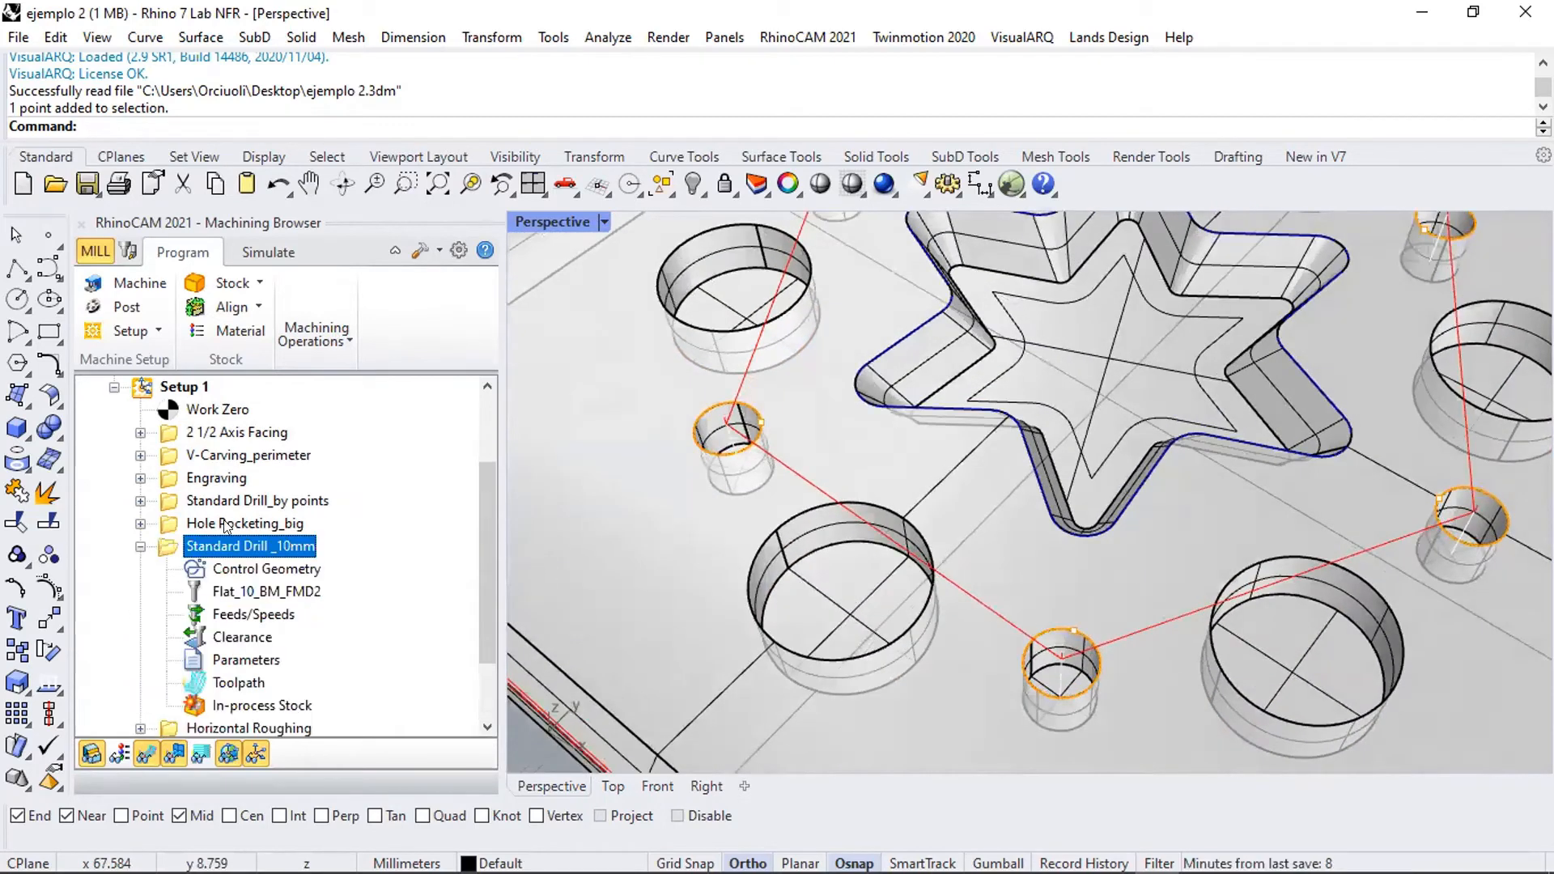
double_click(223, 659)
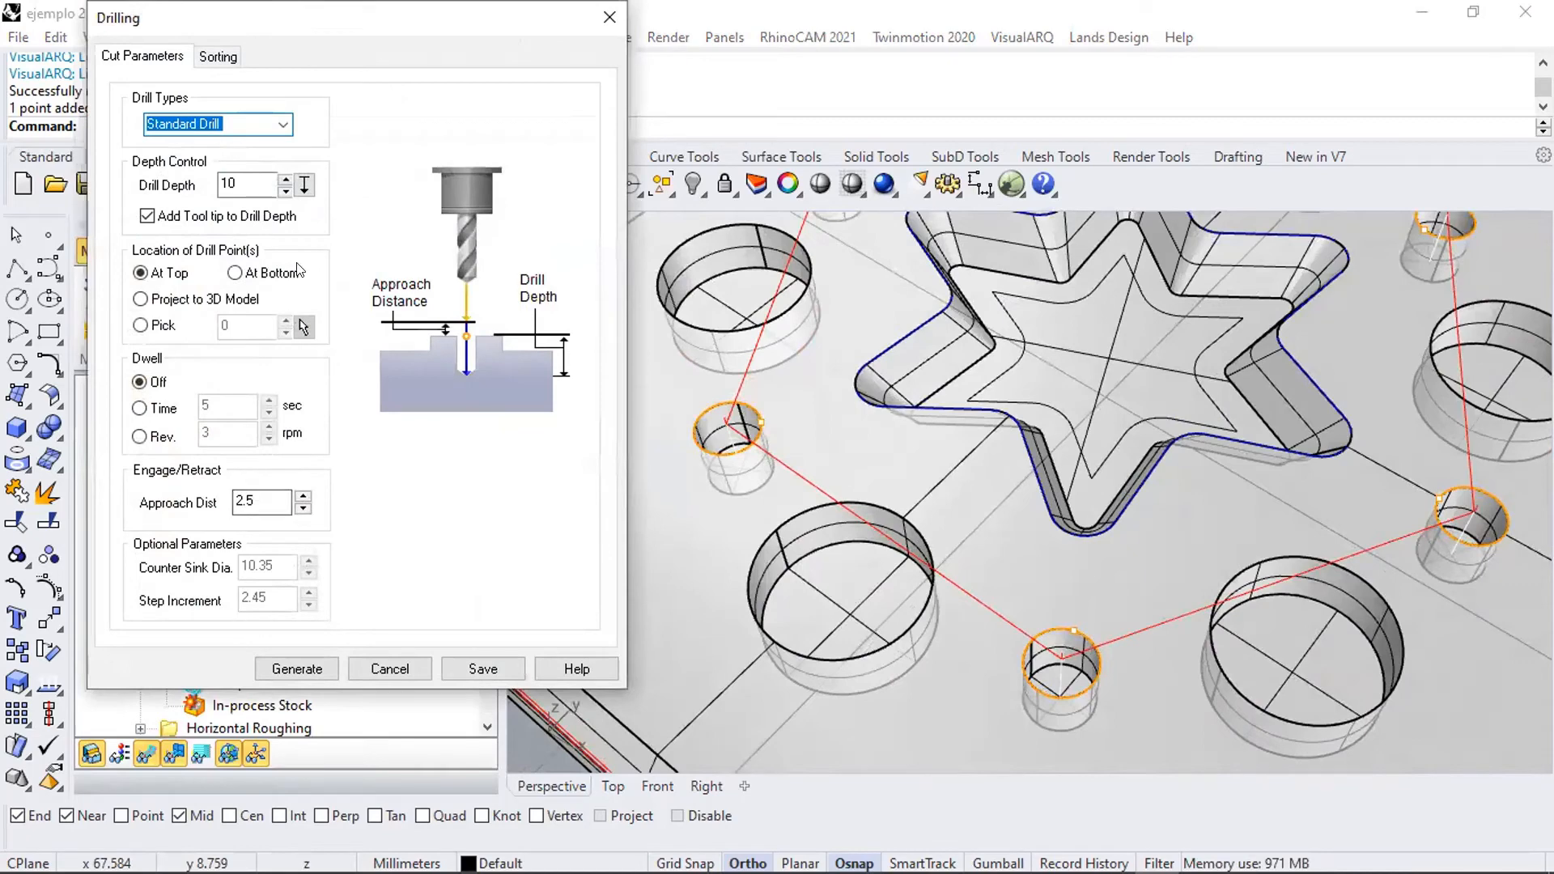
left_click(389, 668)
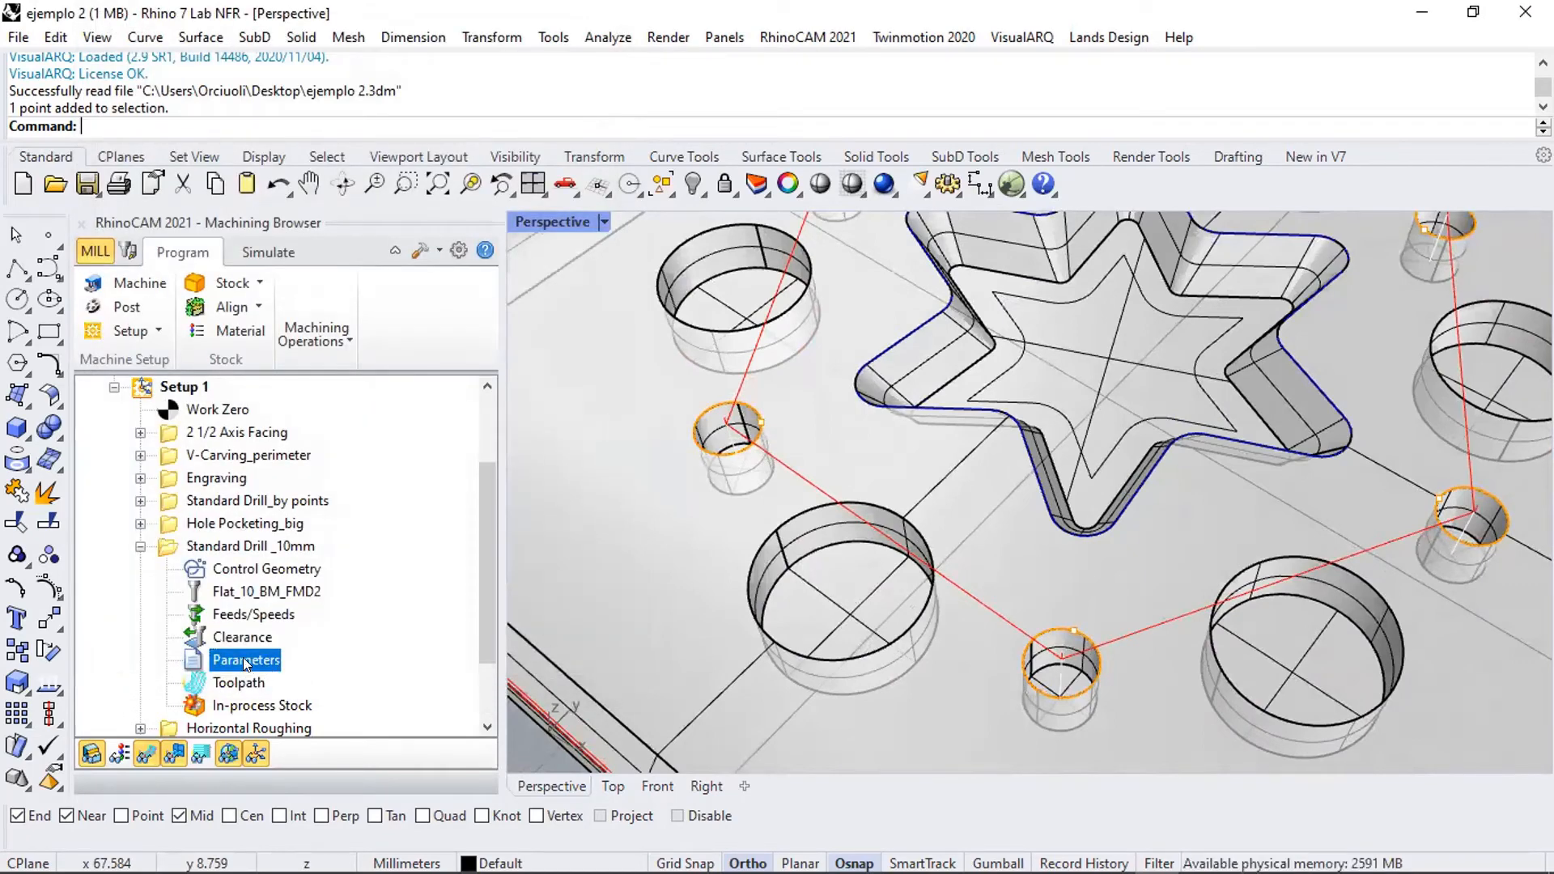
- Examine the diameter range filter in the Standard Drill _10mm control geometry, then discard the change and collapse the operation
double_click(243, 570)
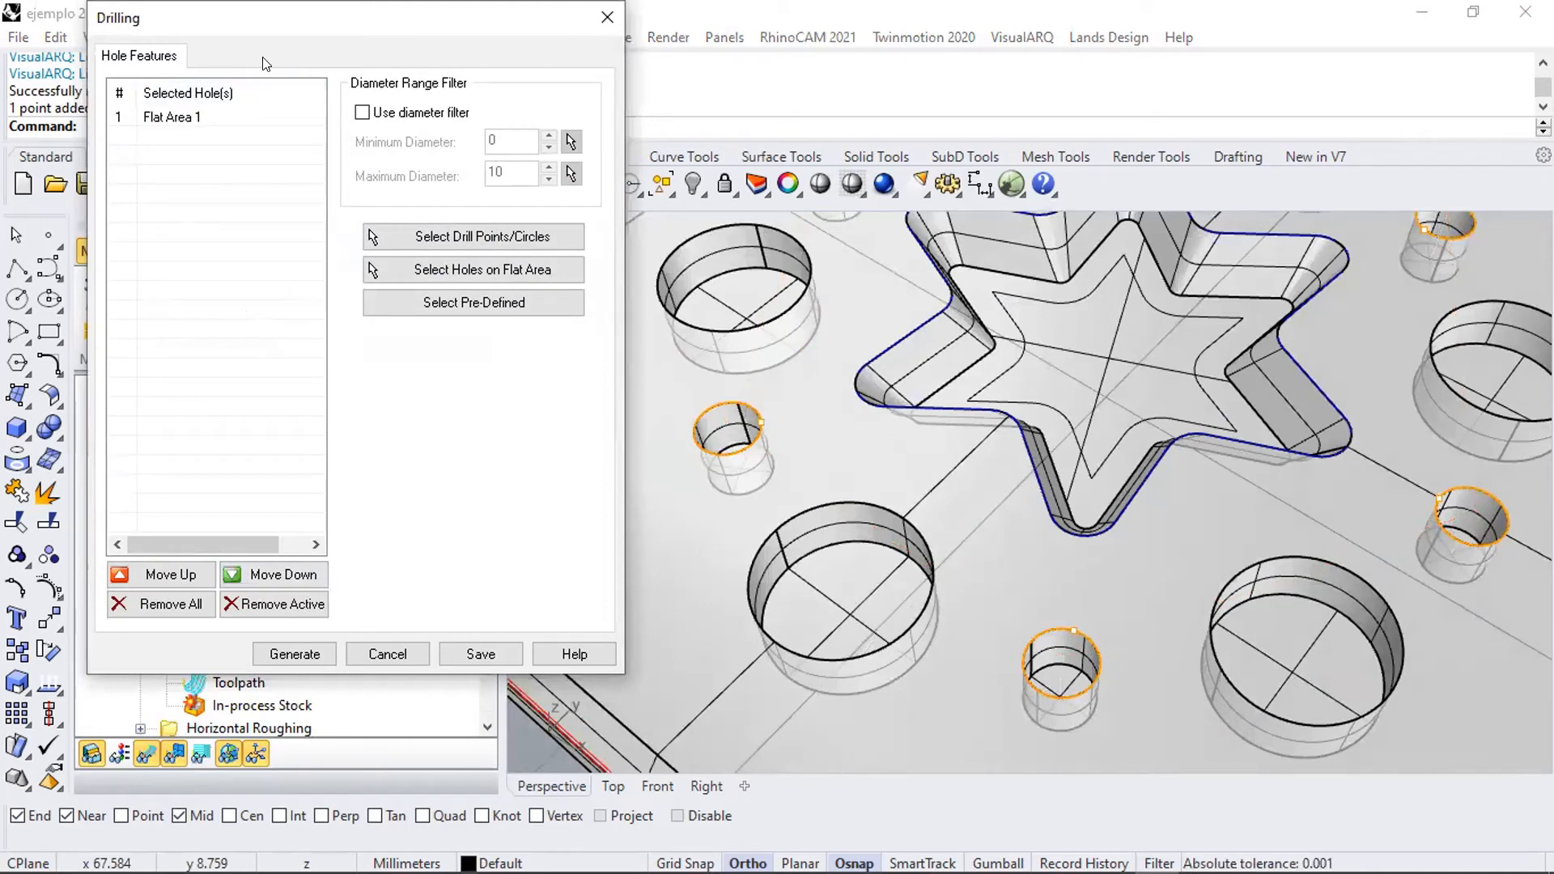
left_click(361, 111)
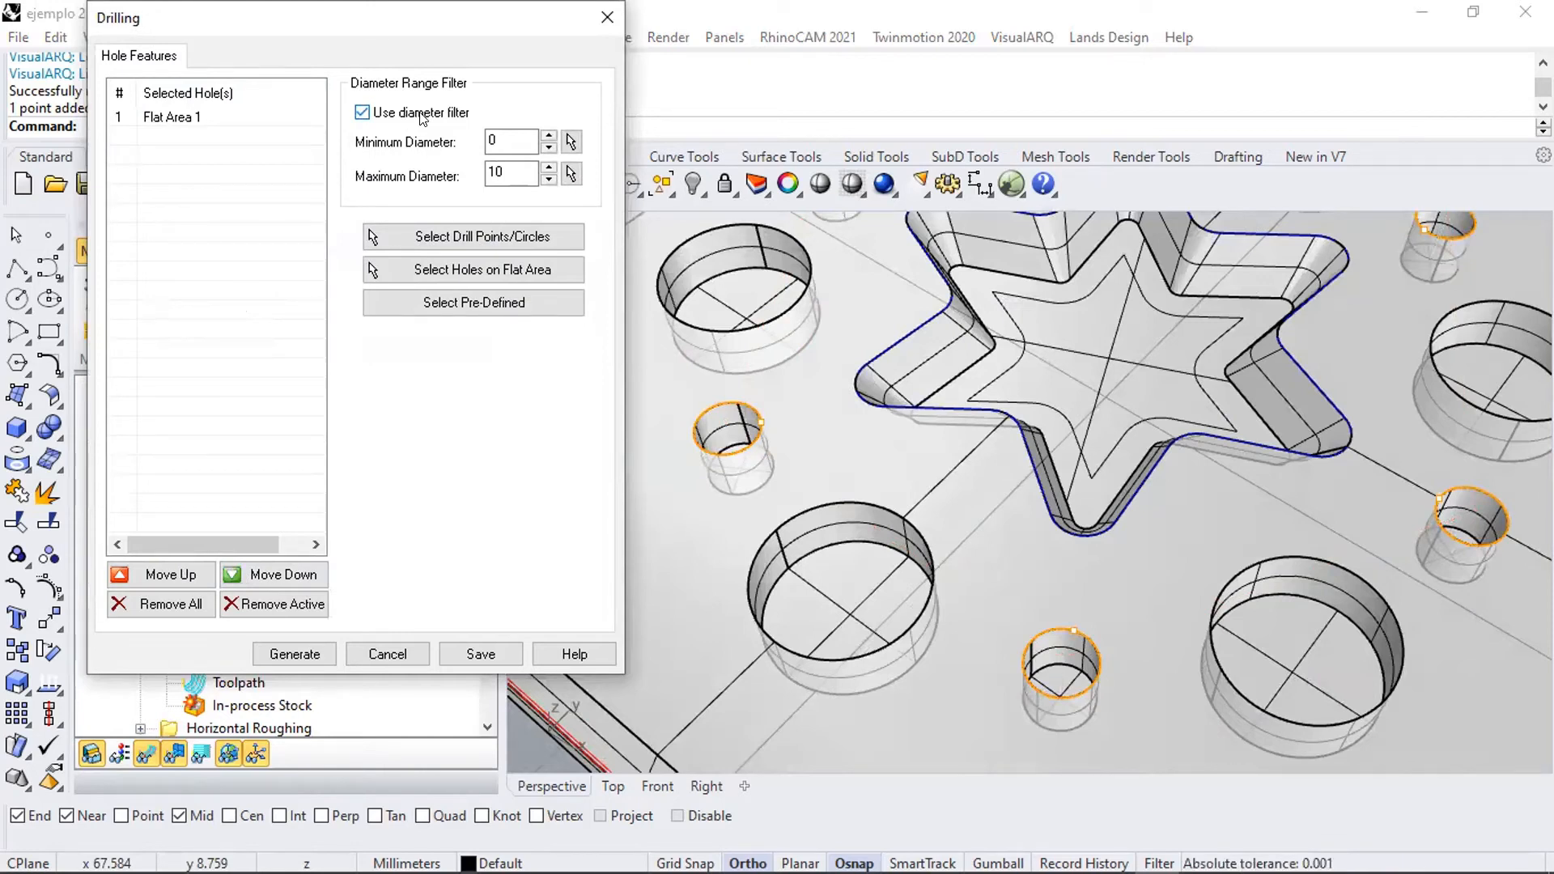
left_click(408, 657)
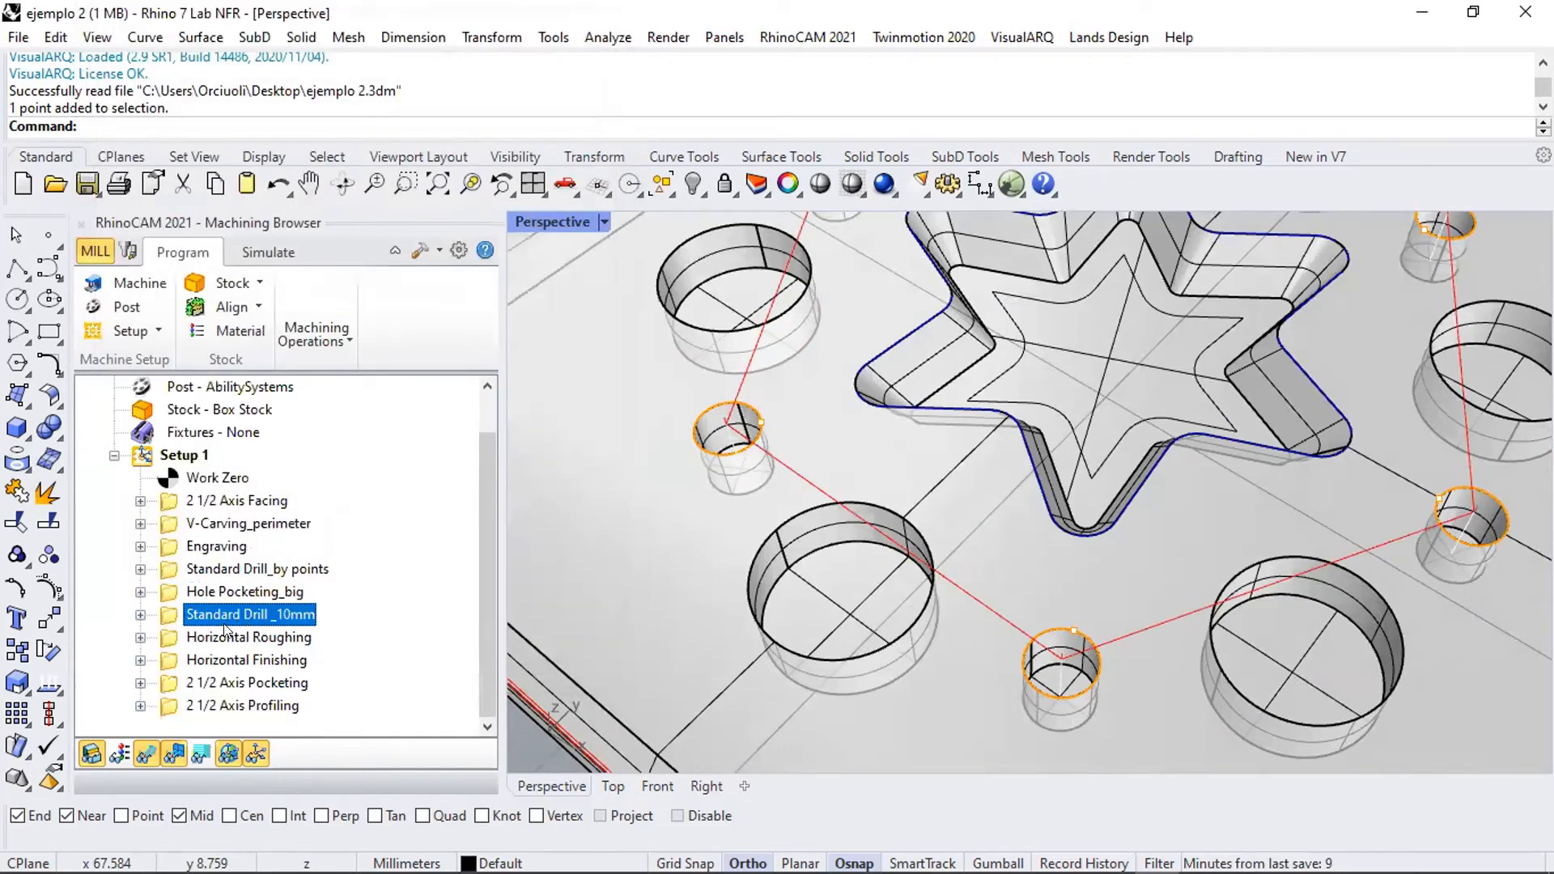
- Inspect the Horizontal Roughing toolpath inside the star pocket from several angles in the perspective view
left_click(224, 634)
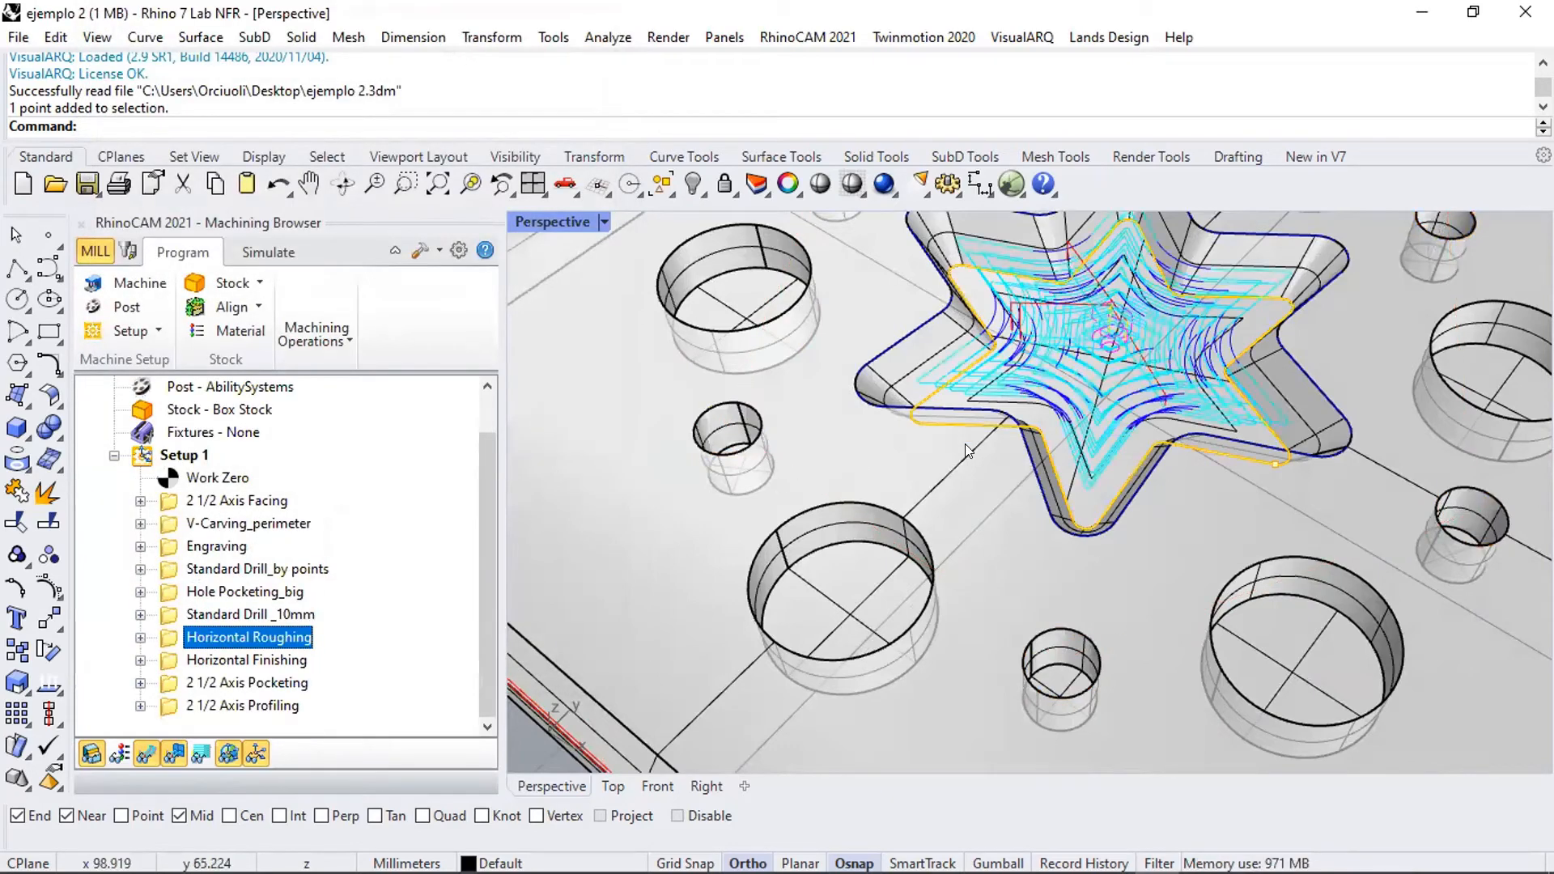
scroll(965, 443, "down", 5)
right_click_drag(959, 450, 971, 522)
scroll(1033, 438, "up", 5)
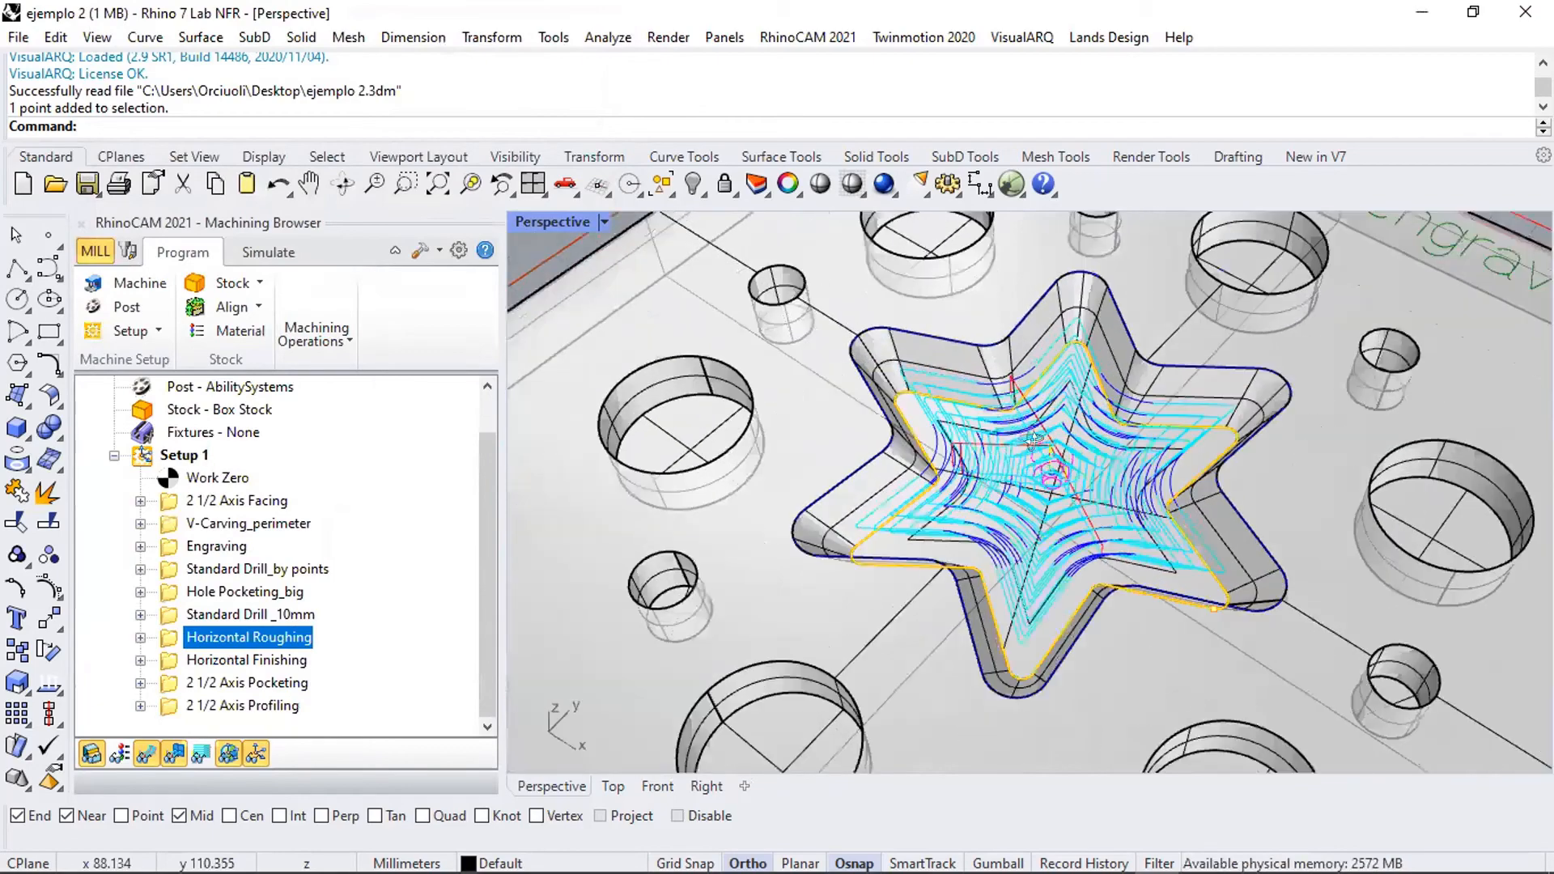
scroll(1032, 438, "down", 4)
right_click_drag(1033, 438, 890, 364)
scroll(877, 354, "up", 4)
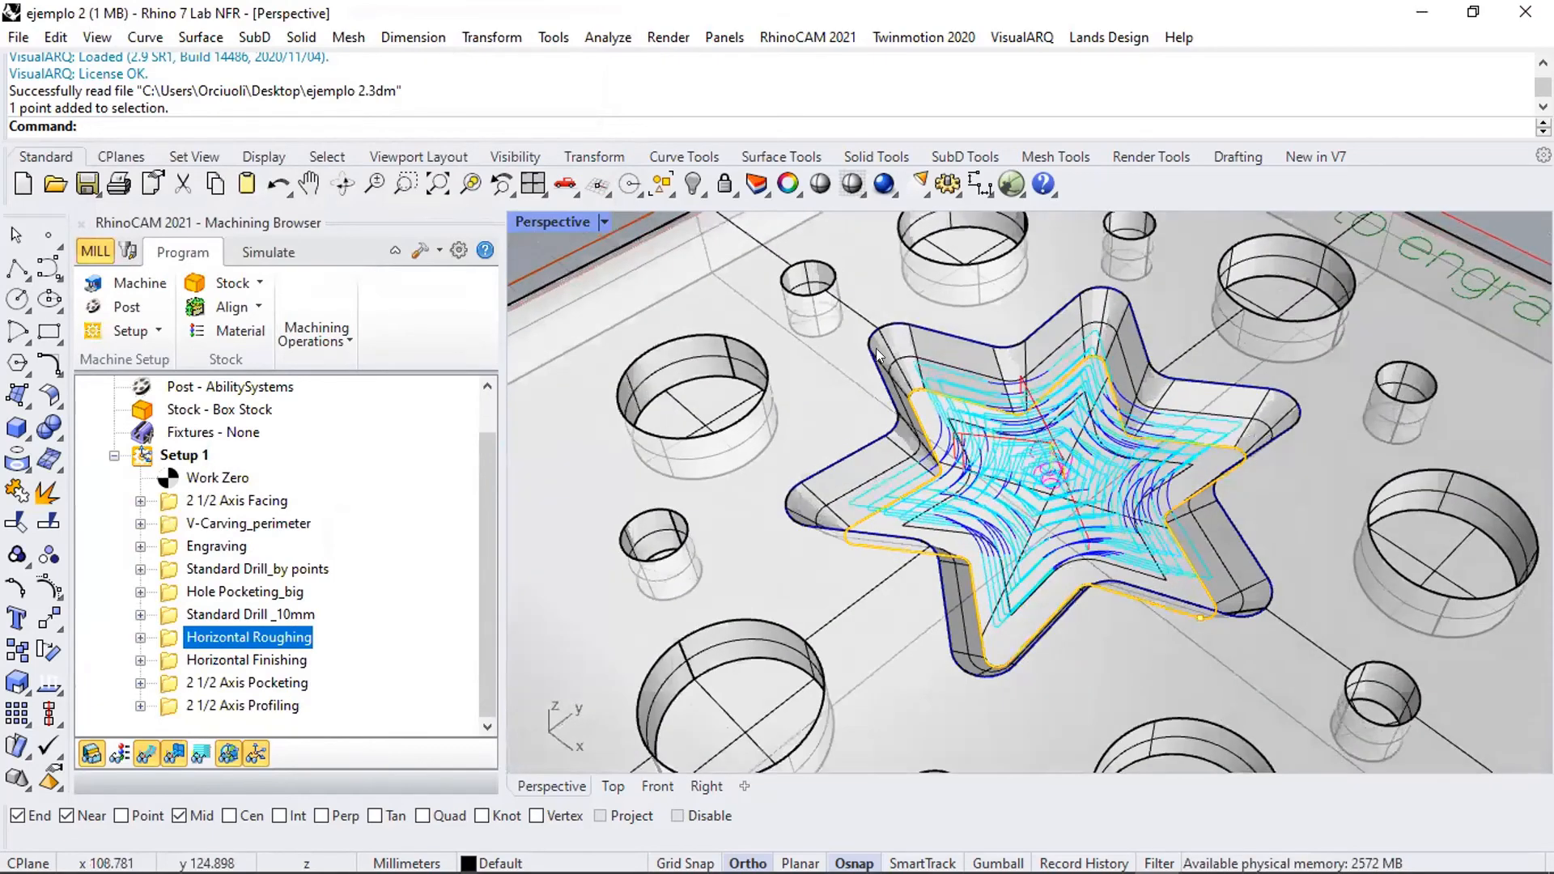
- Check the roughing cut levels in a maximized Front view, then return to the maximized Perspective view
double_click(556, 221)
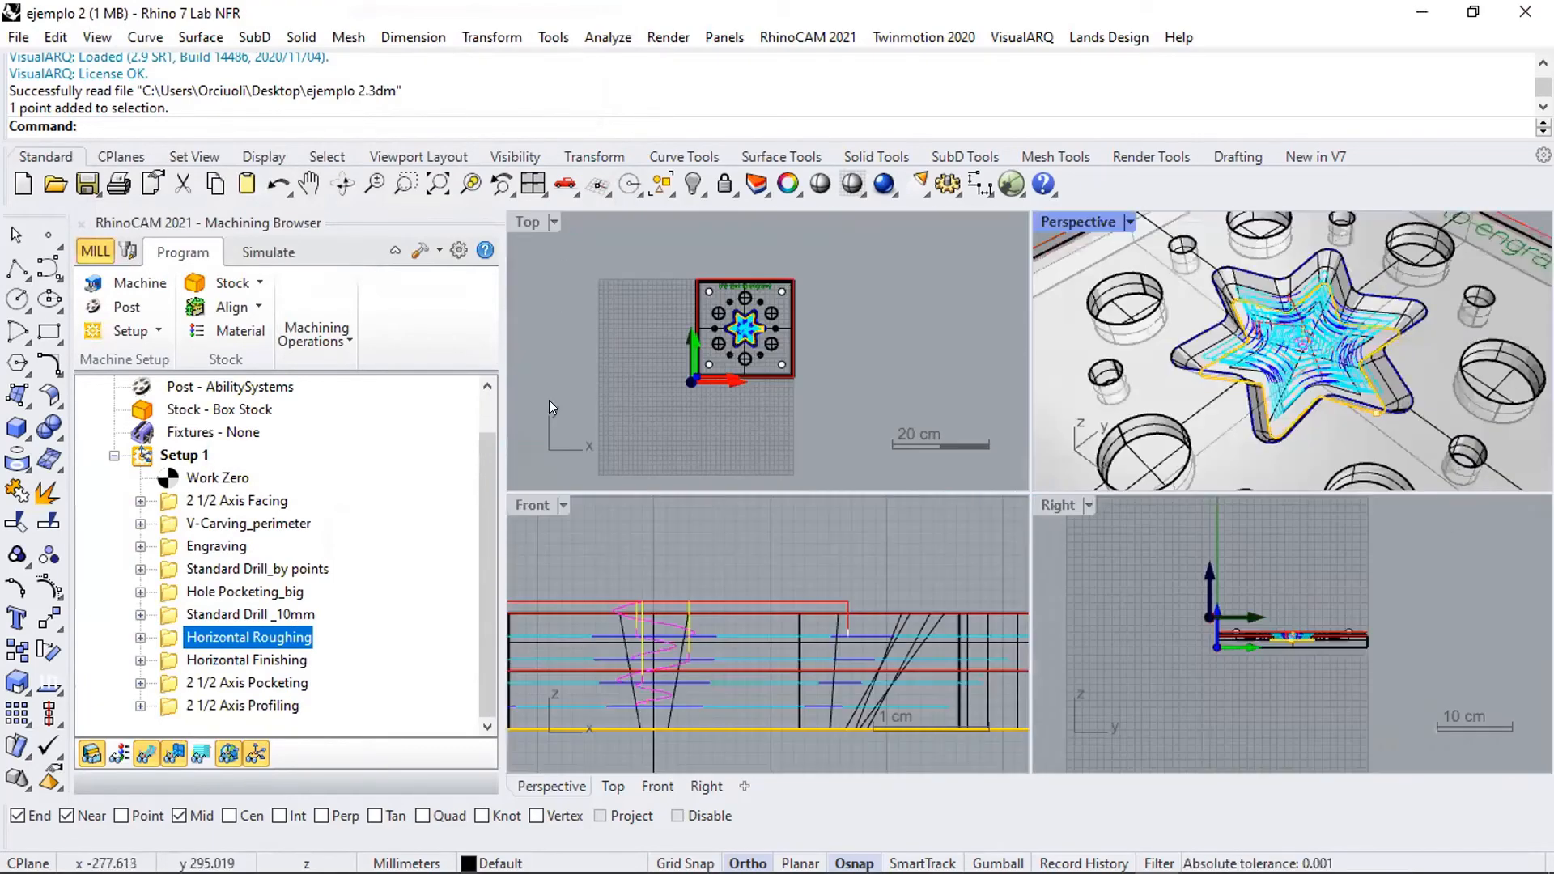
double_click(519, 502)
right_click_drag(520, 500, 909, 555)
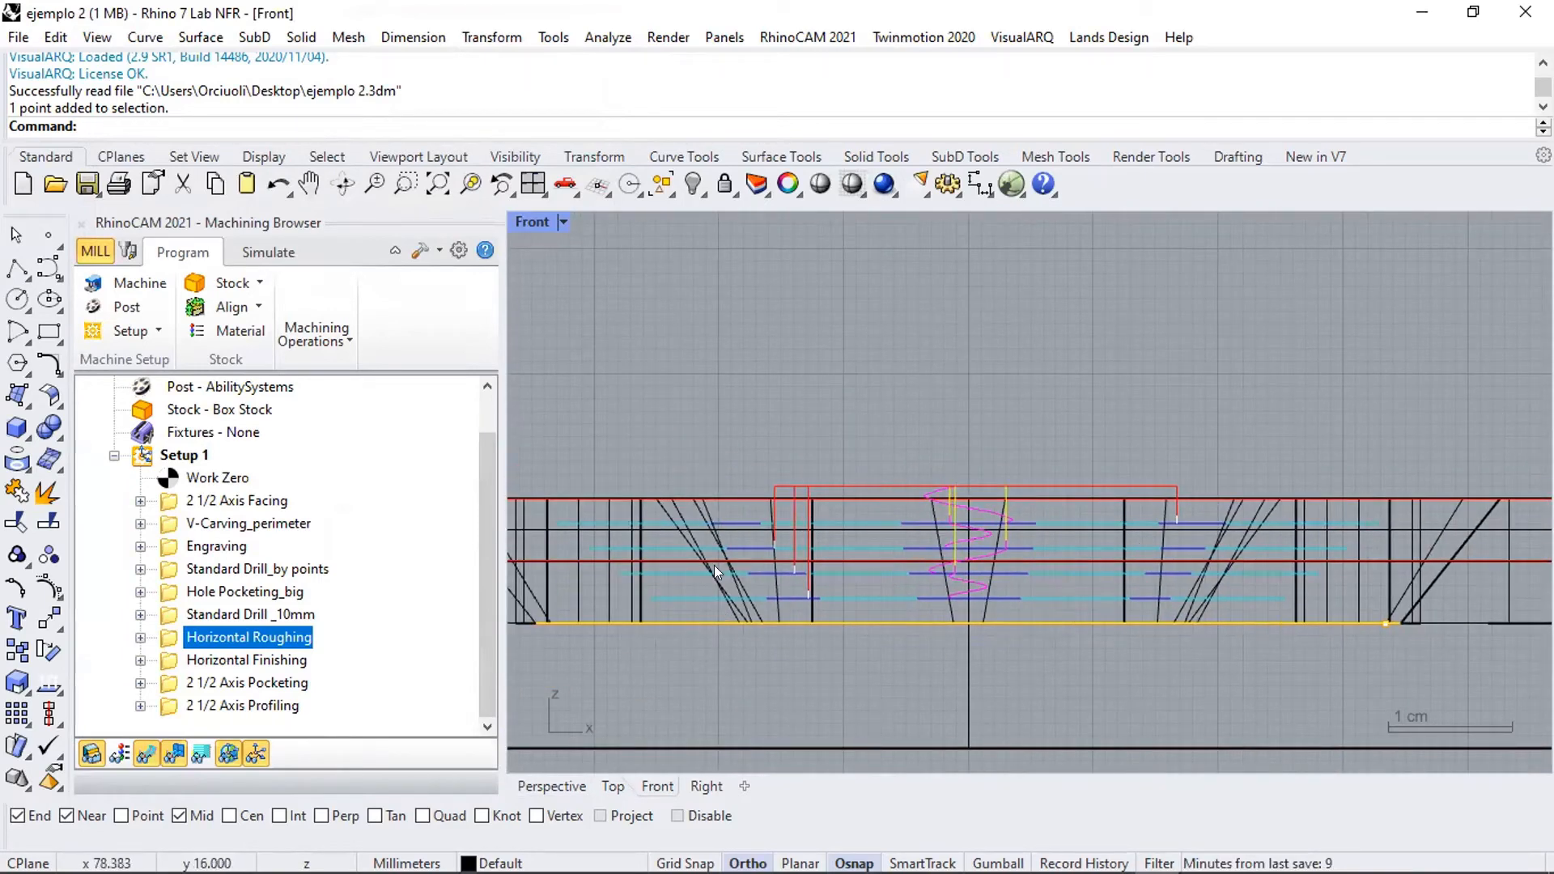
double_click(534, 221)
left_click(1084, 222)
double_click(1084, 222)
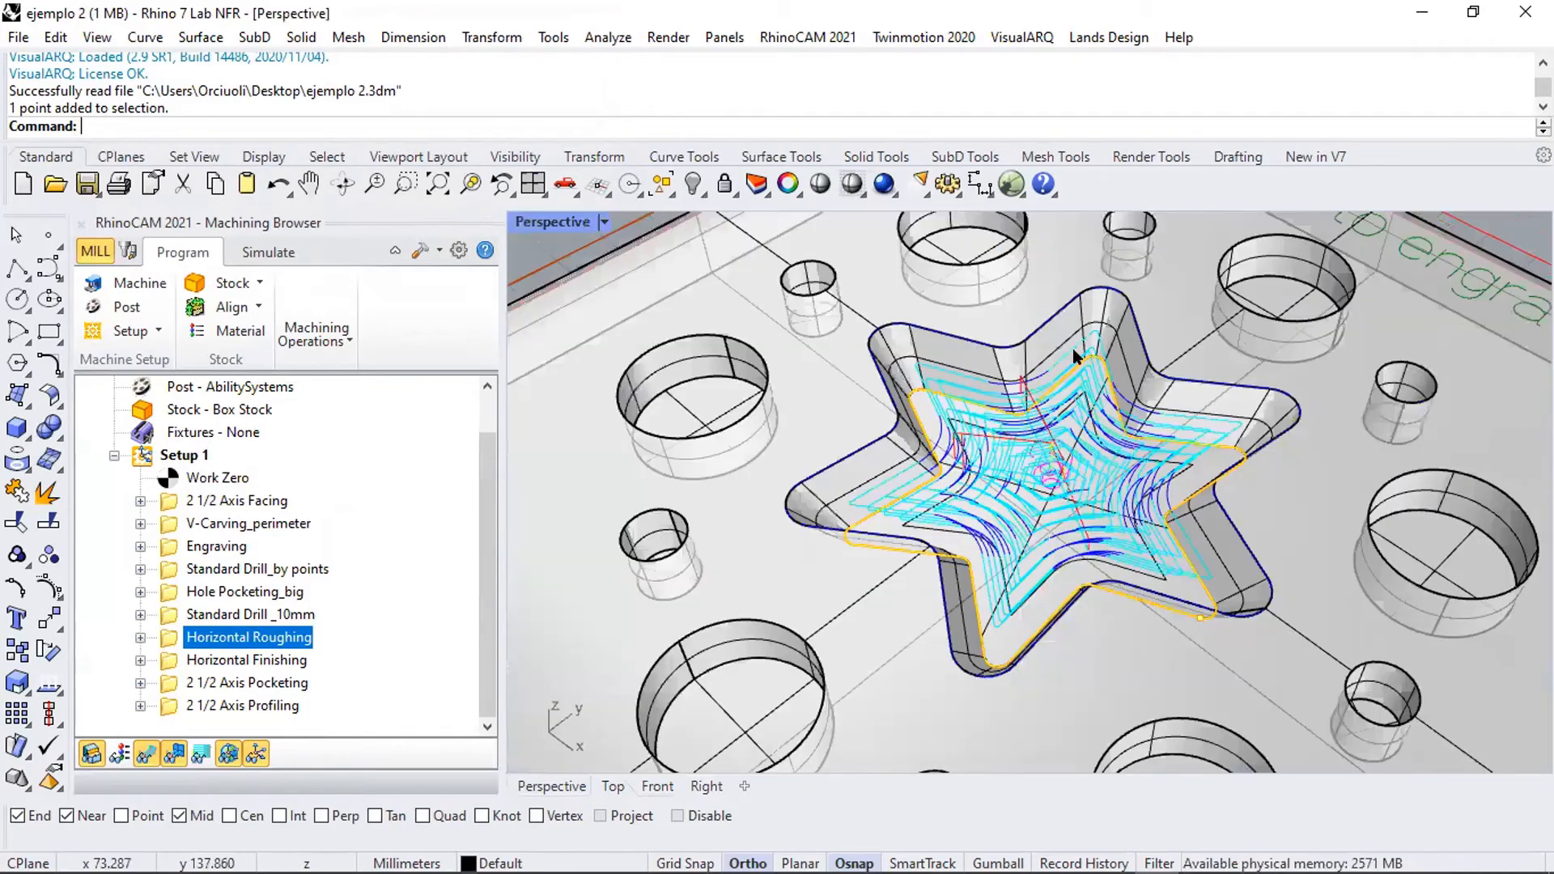
scroll(1067, 351, "up", 3)
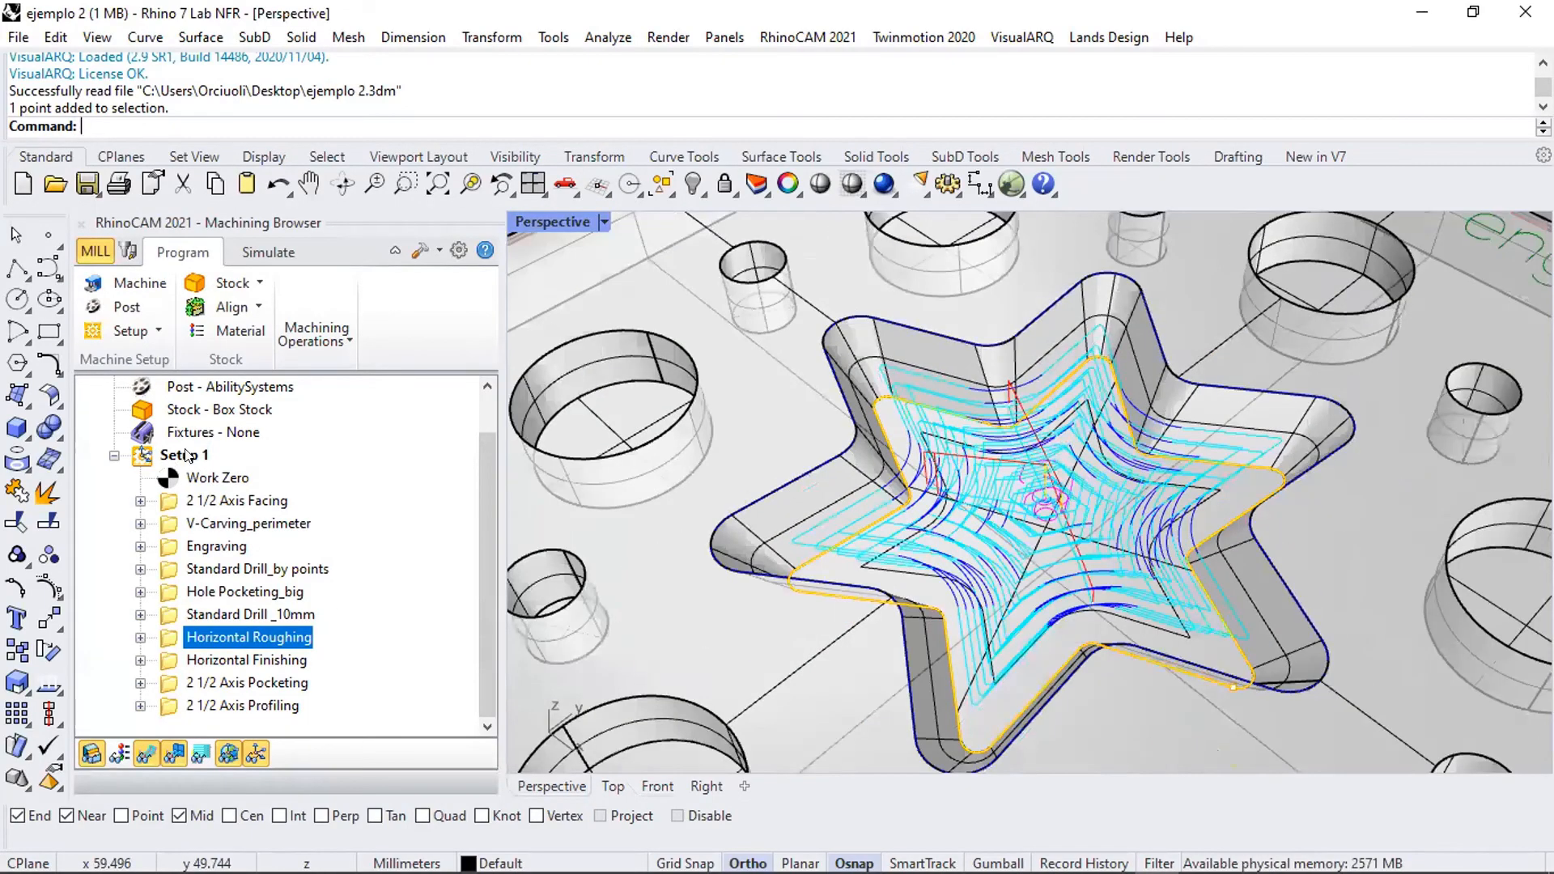
- Examine the star pocket's sloped walls with the toolpath hidden, then show the Horizontal Roughing toolpath again
left_click(187, 456)
scroll(1057, 527, "down", 5)
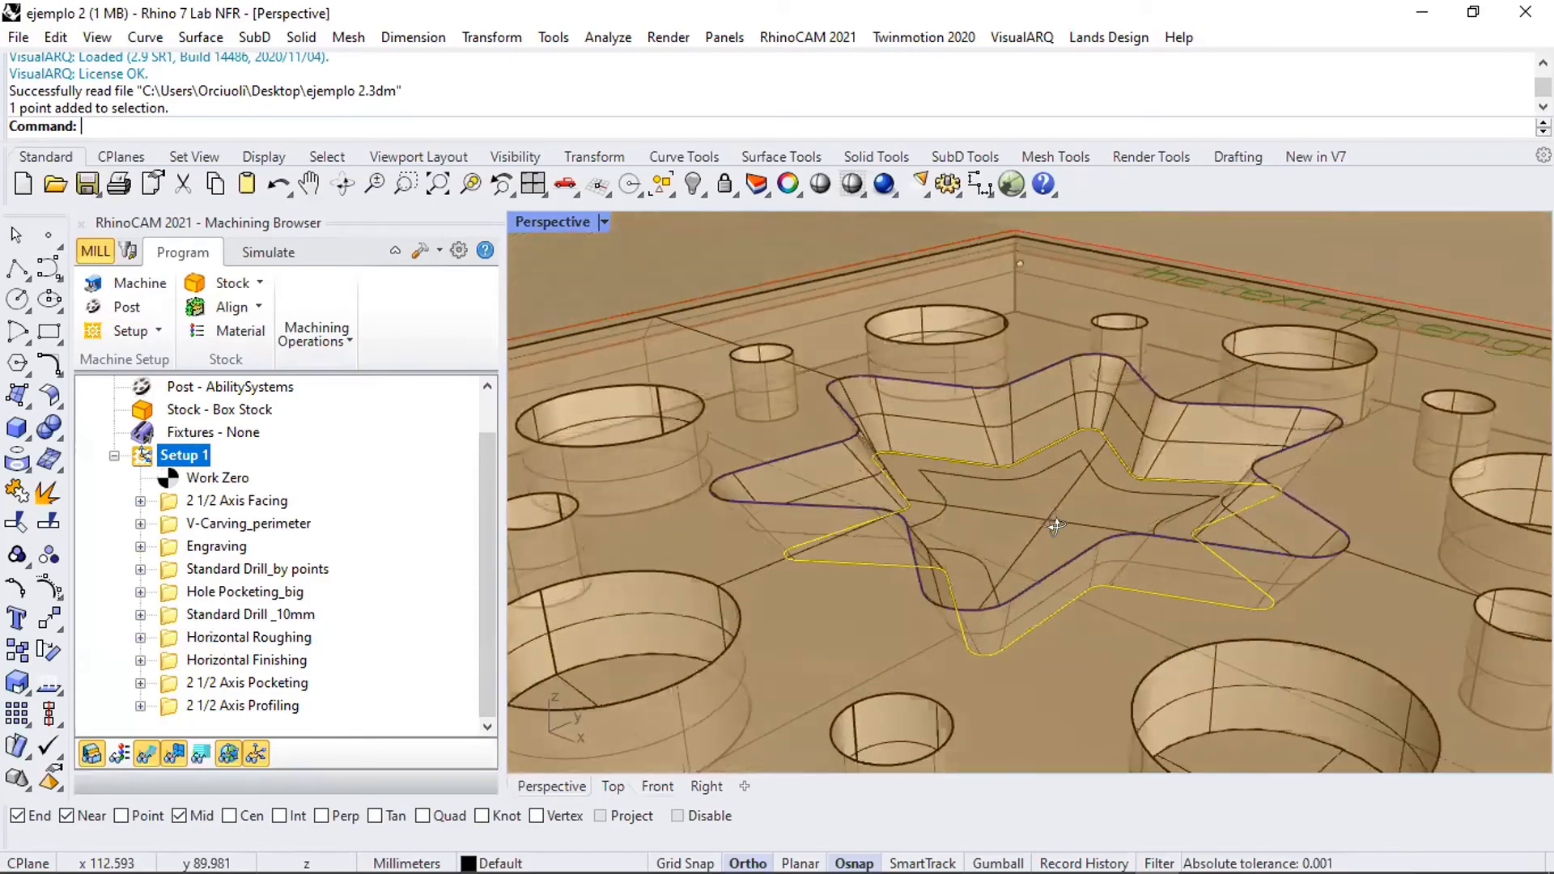
scroll(1056, 527, "up", 1)
scroll(1030, 520, "down", 5)
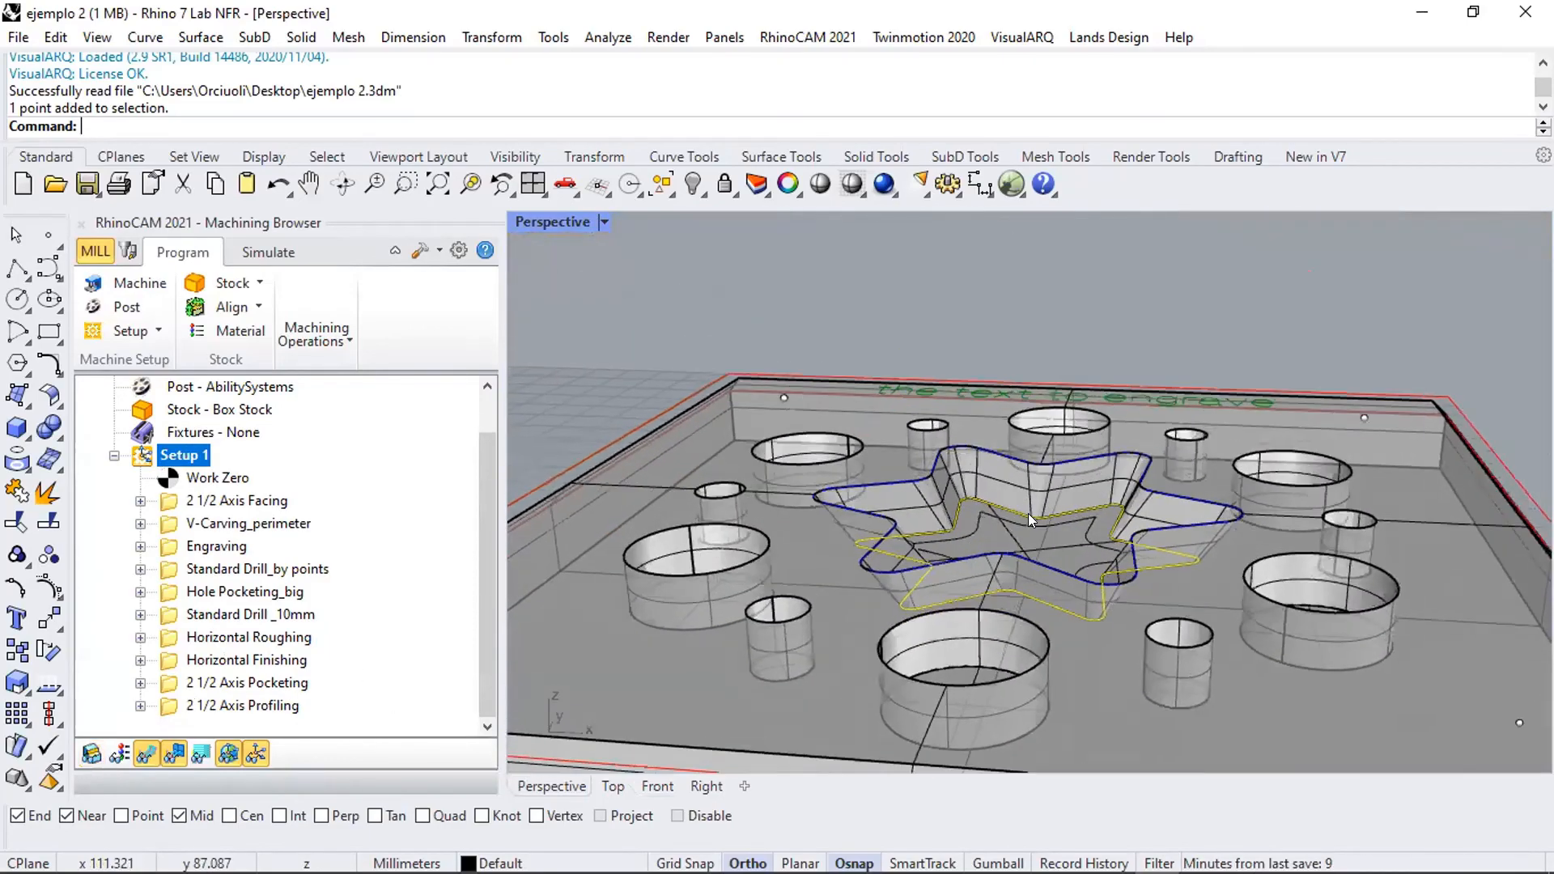
mouse_move(1031, 520)
right_mouse_down()
mouse_move(1076, 473)
mouse_move(1032, 520)
right_mouse_up()
left_click(224, 636)
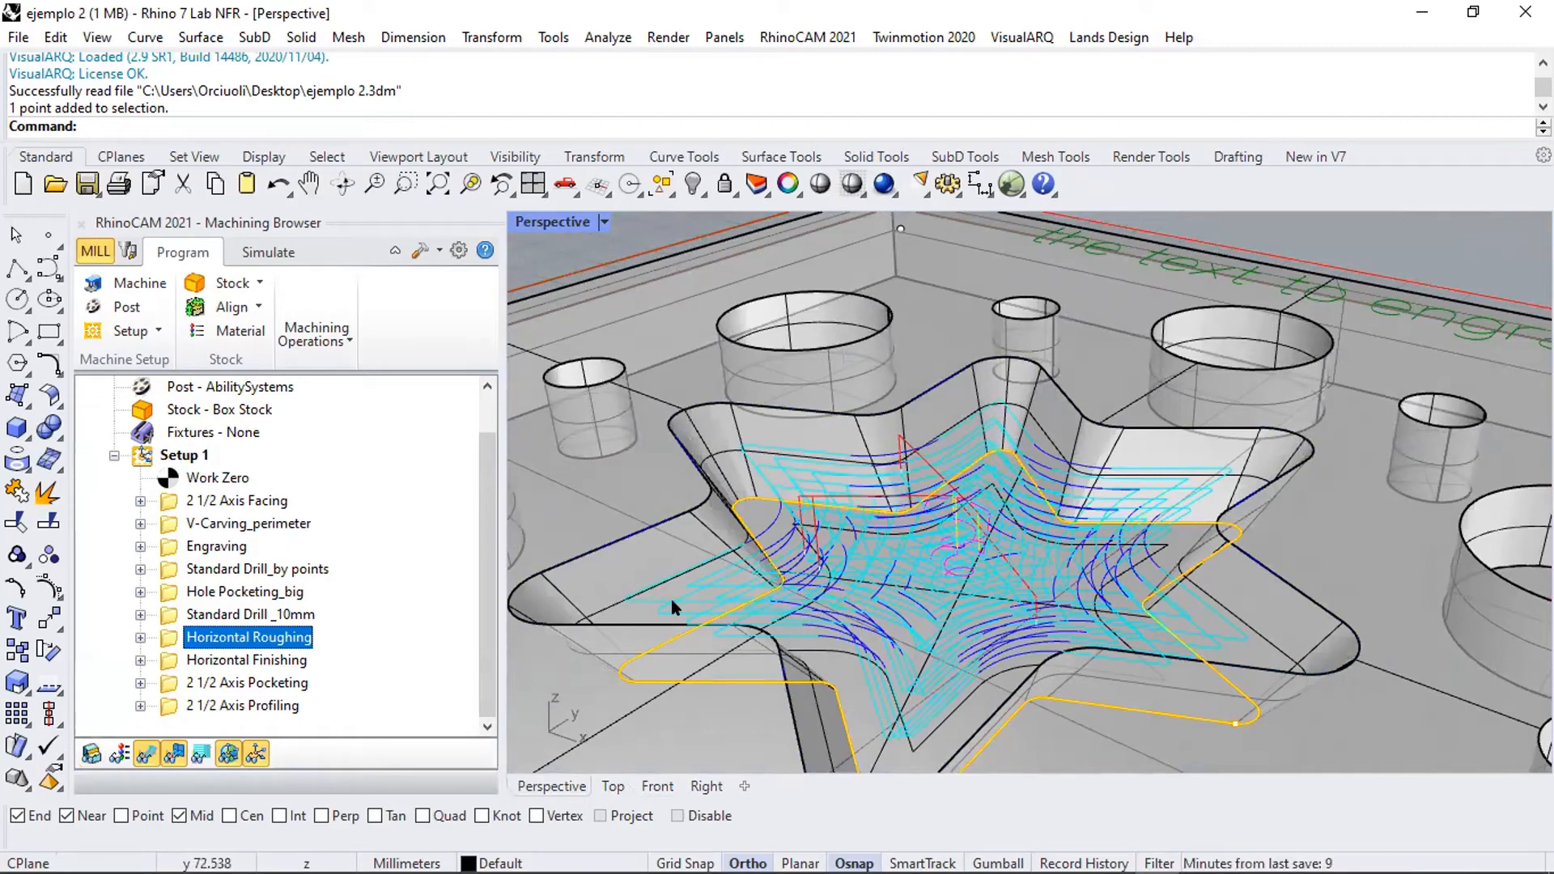
right_click_drag(714, 628, 1000, 490)
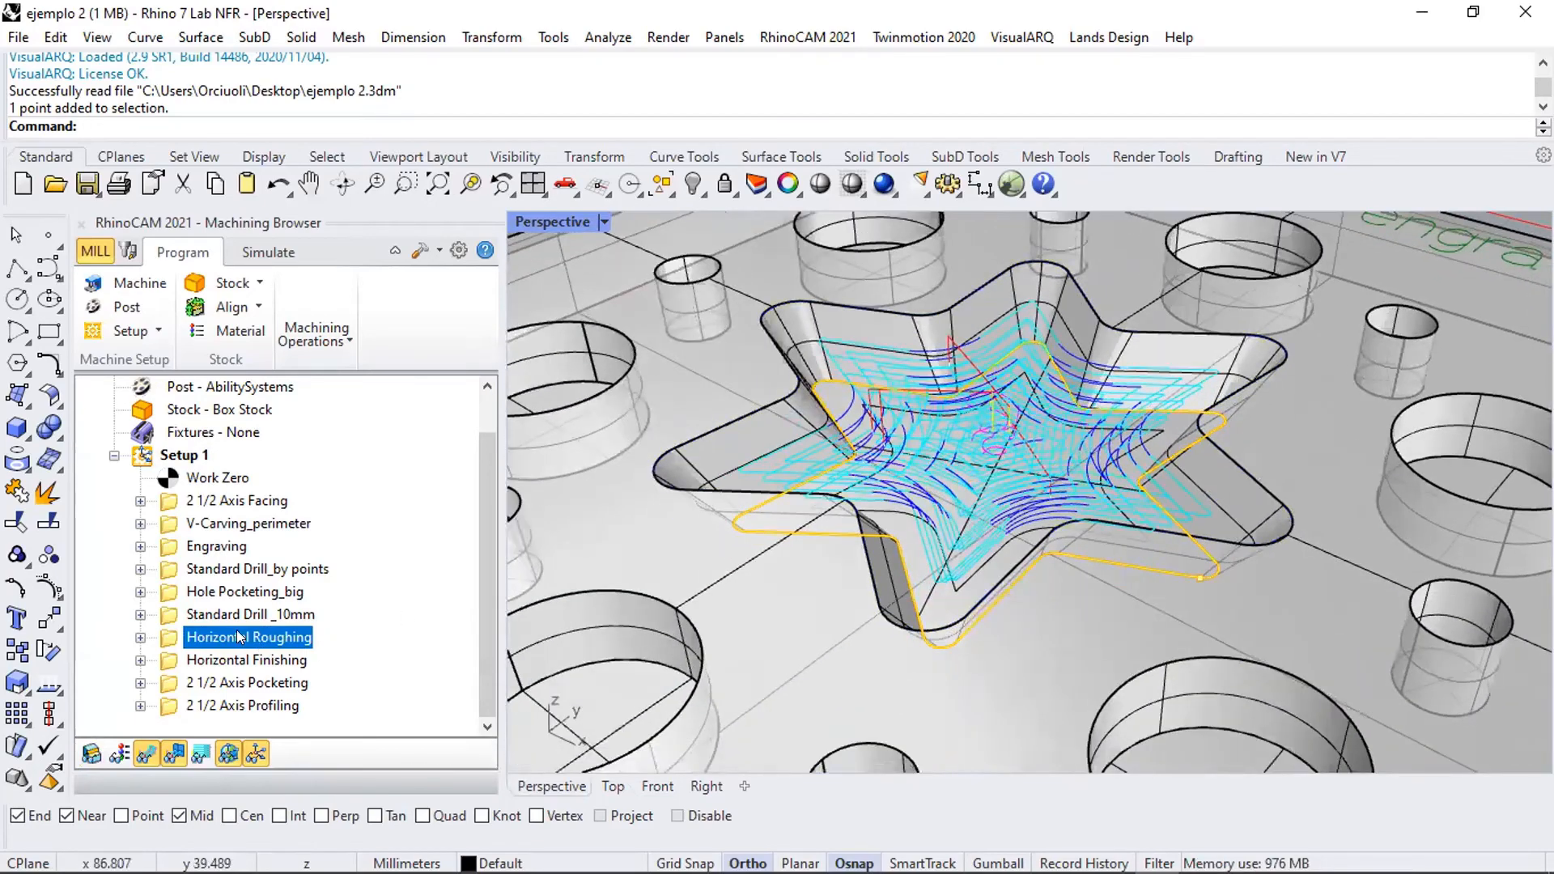
- Open the Horizontal Roughing parameters and review the stepdown and top level in its cut levels
left_click(140, 639)
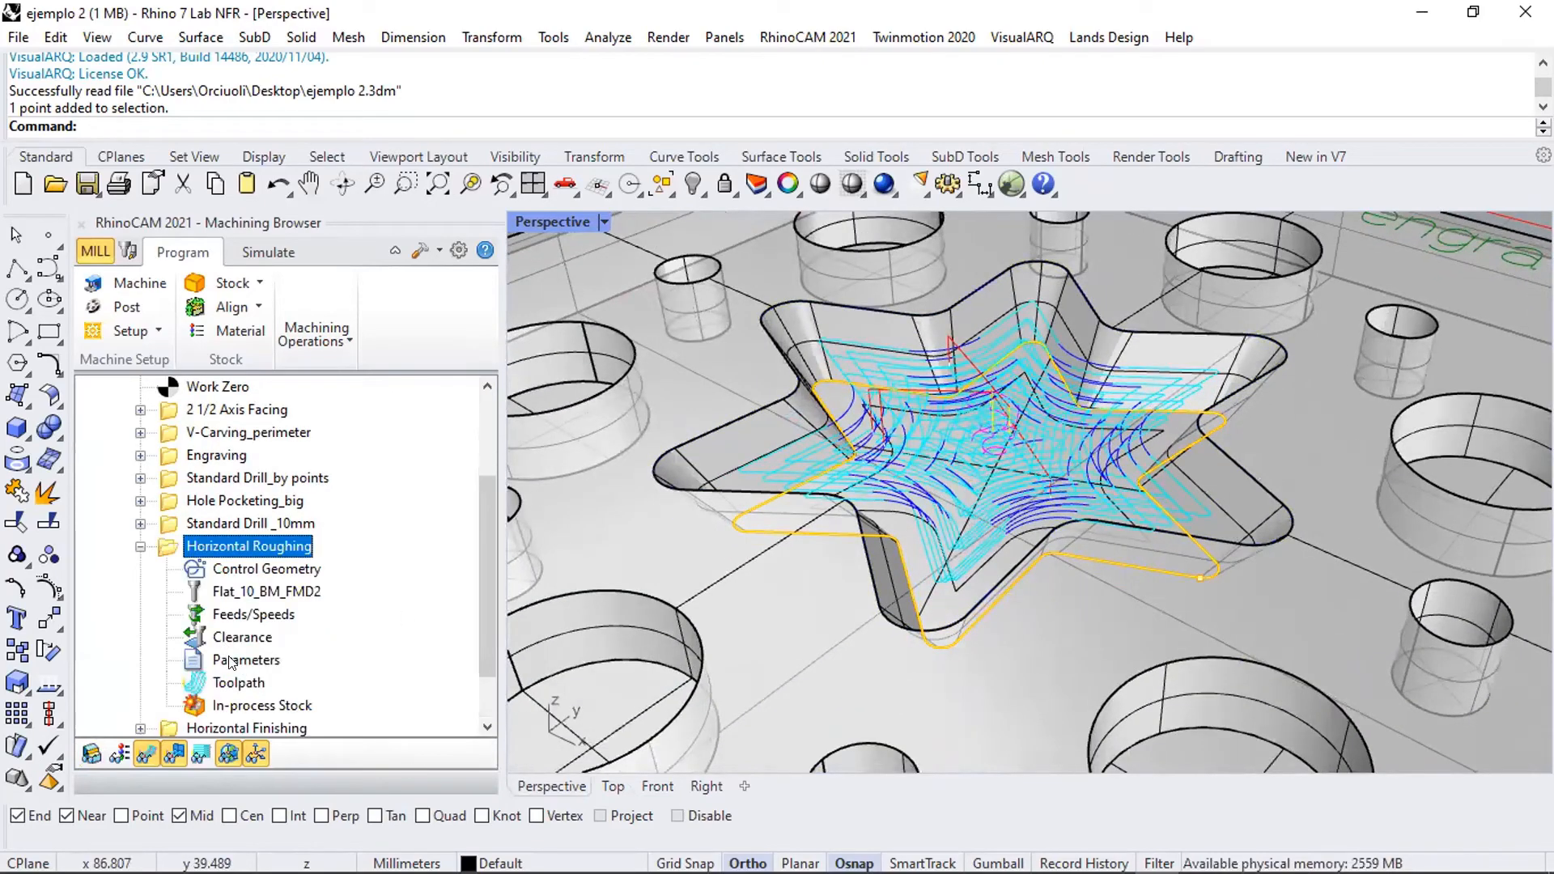
left_click(231, 661)
double_click(231, 662)
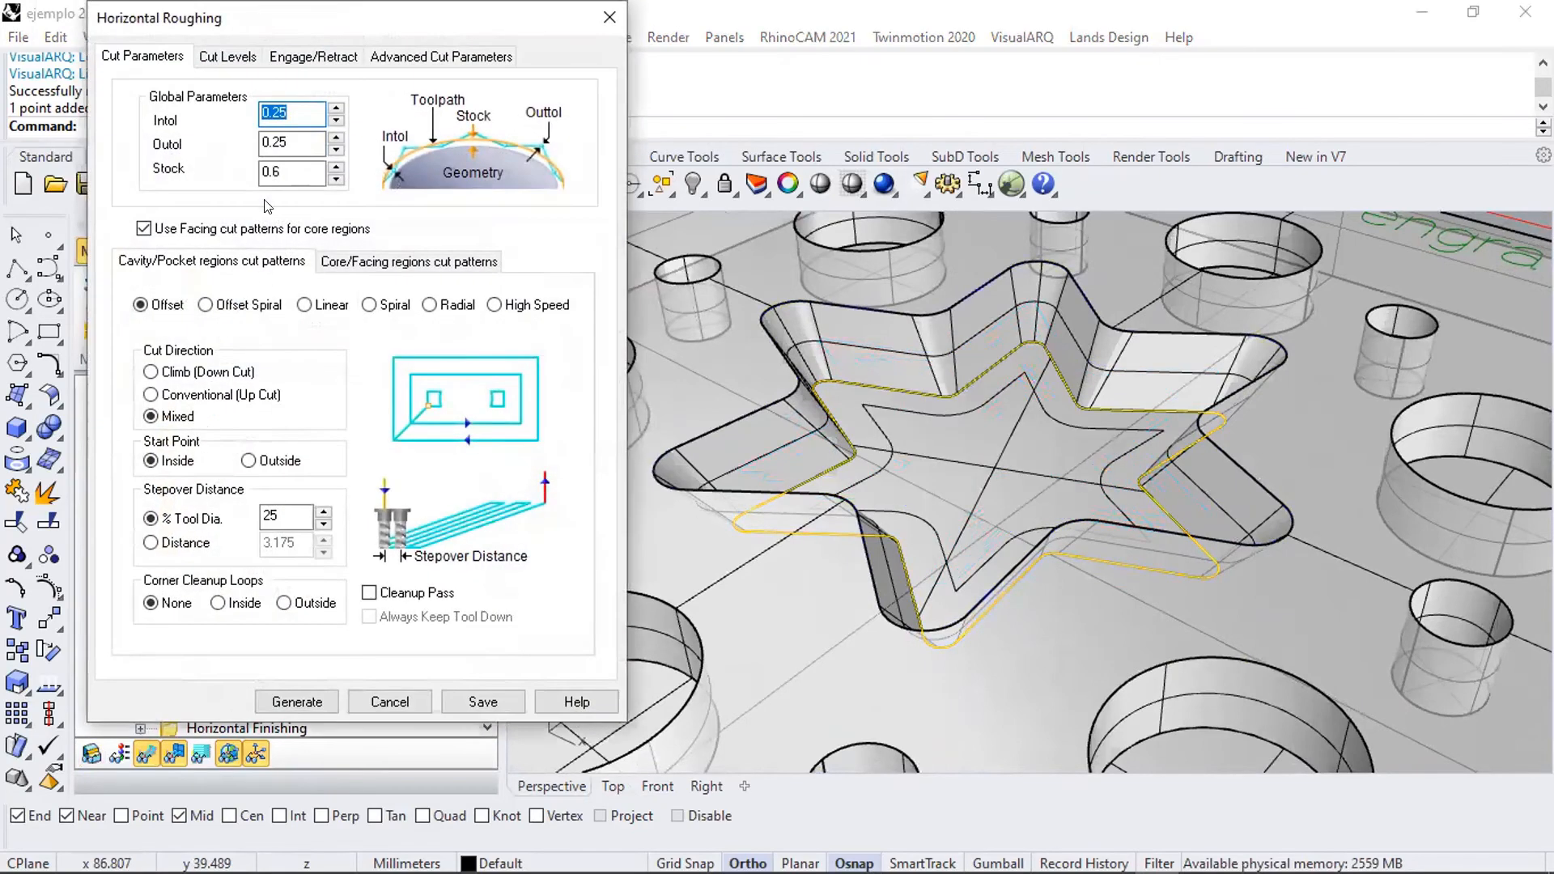
left_click(230, 58)
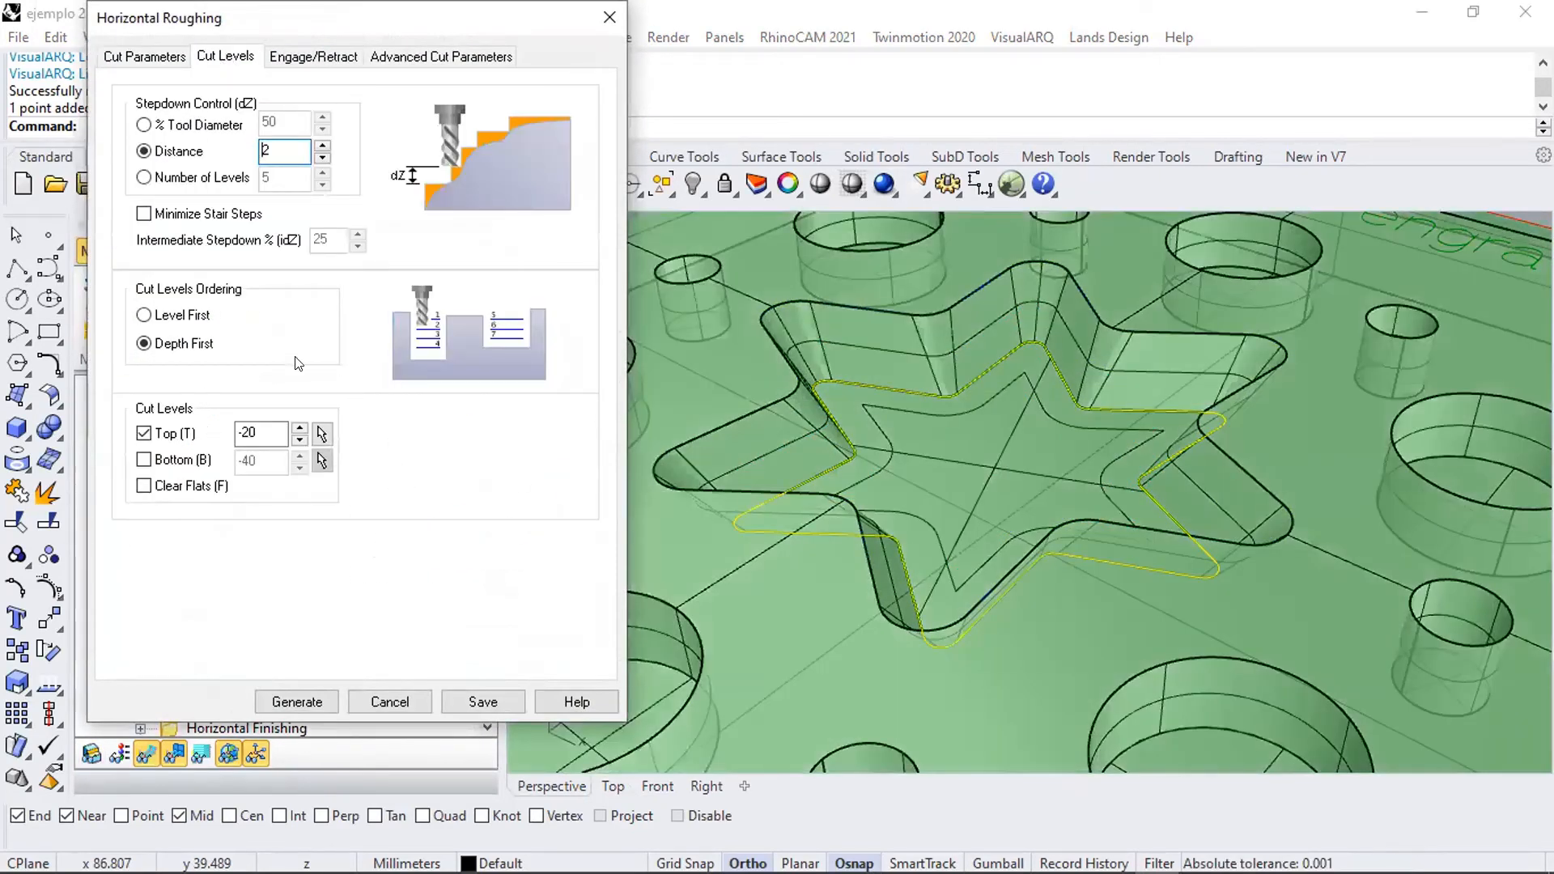
left_click(246, 430)
- Set the Horizontal Roughing stepover to 50% of the tool diameter, generate the toolpath and collapse the operation
left_click(151, 50)
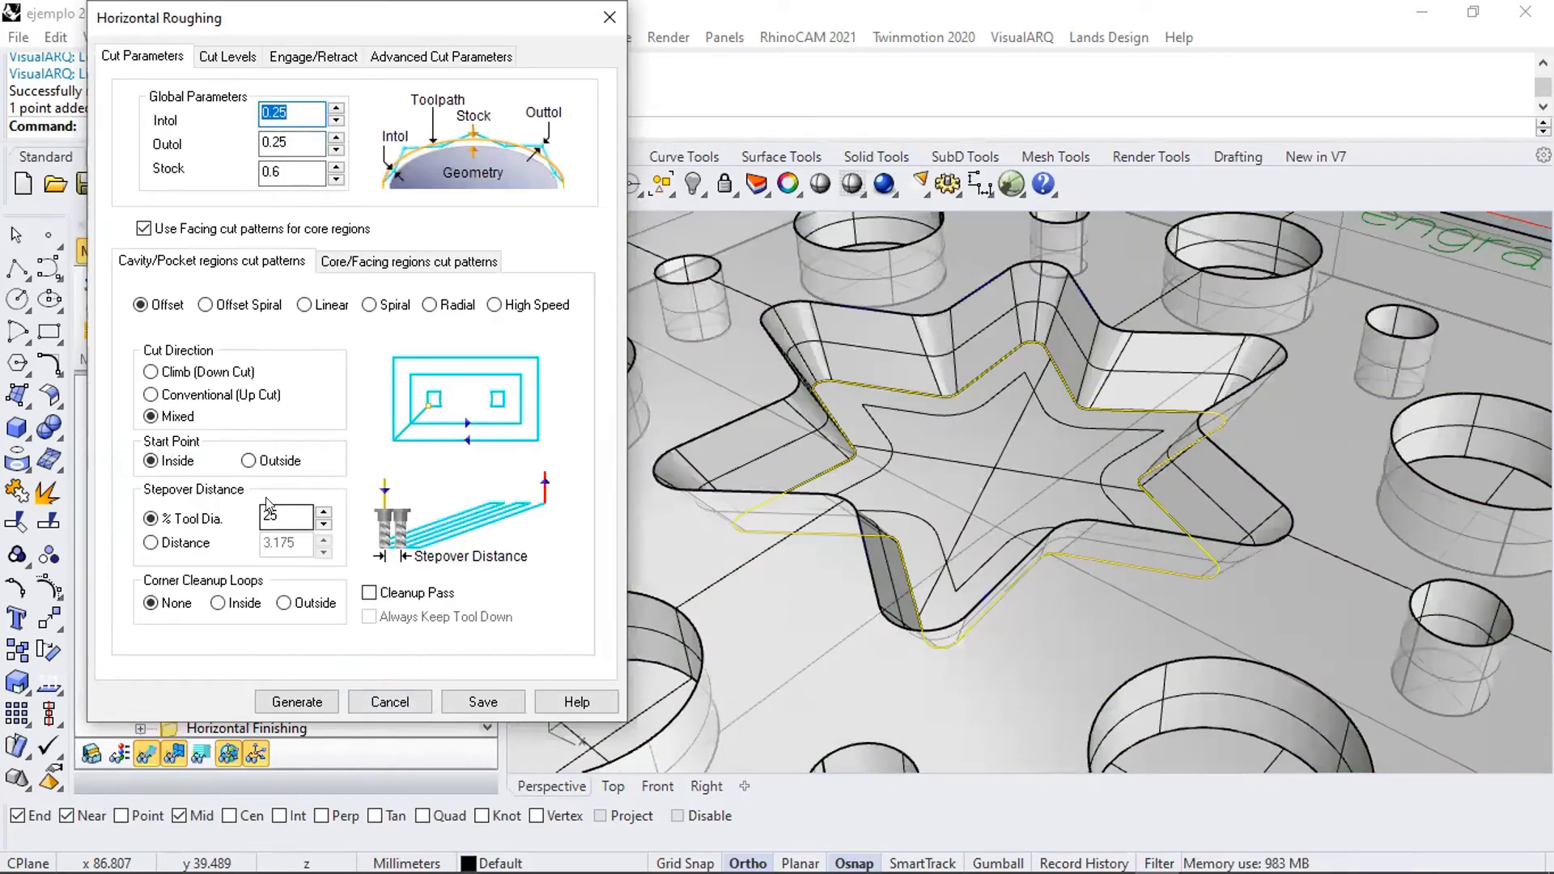
double_click(289, 510)
type("5")
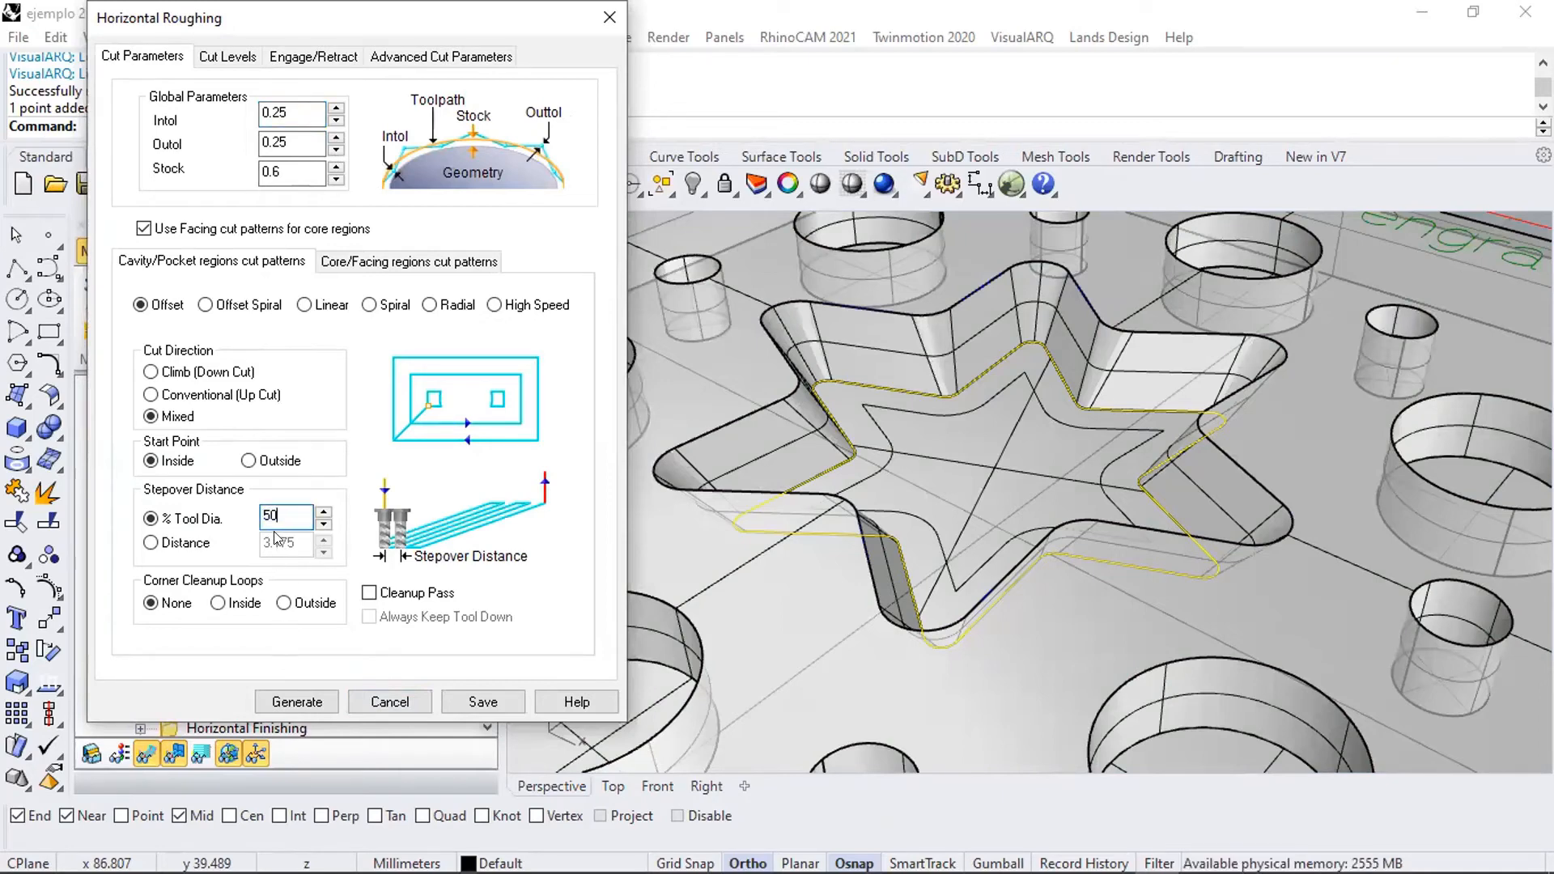
left_click(299, 701)
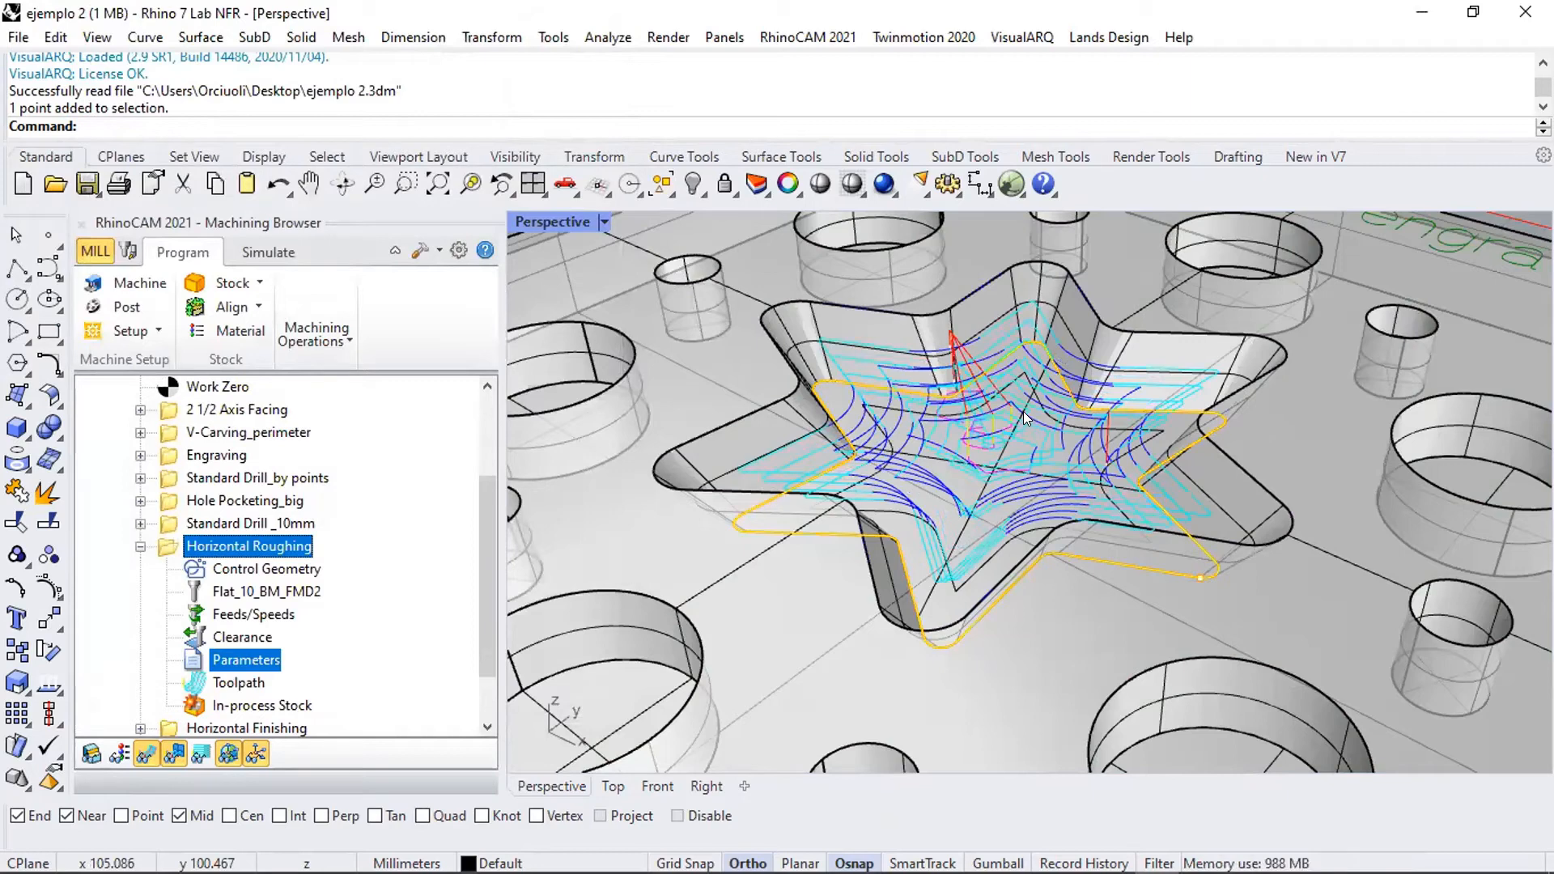
left_click(139, 548)
- Display the Horizontal Finishing toolpath and inspect its passes along the star pocket's sloped walls
left_click(207, 654)
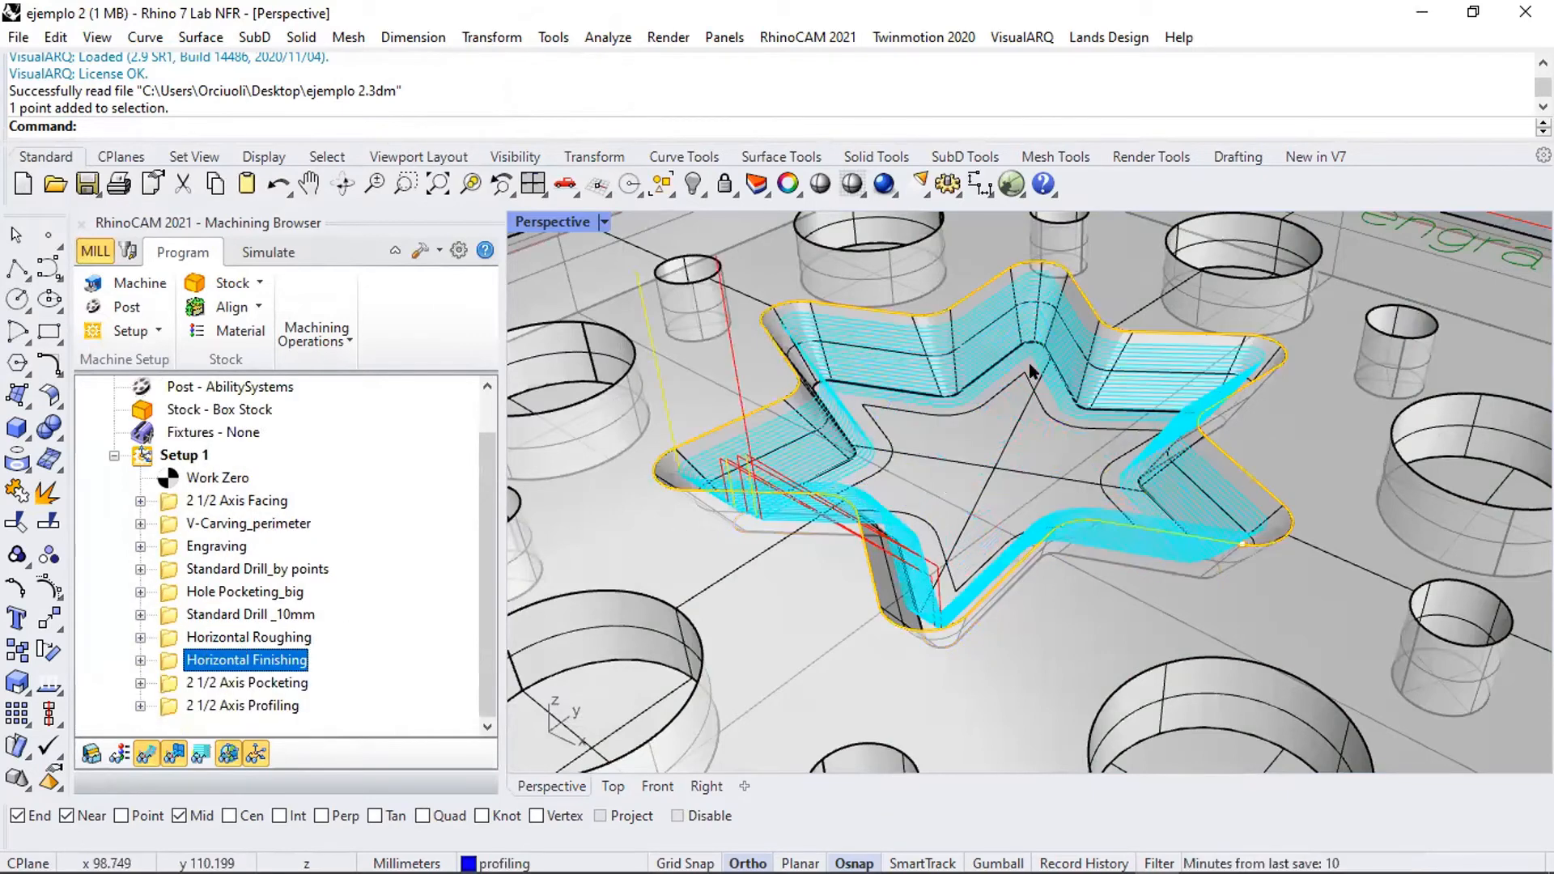
scroll(701, 501, "up", 5)
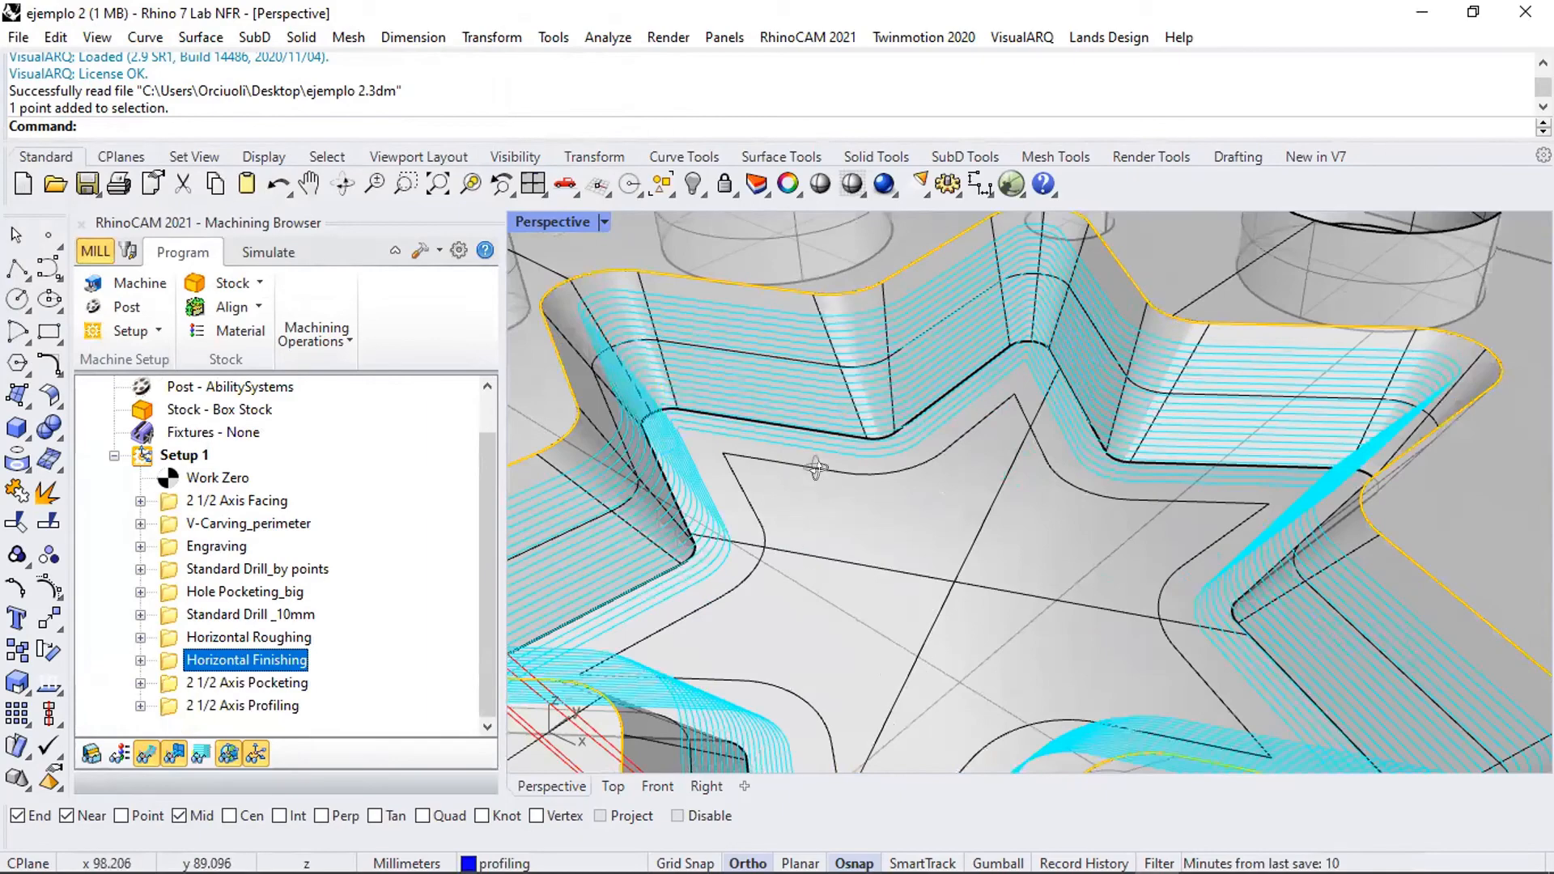
right_click_drag(805, 462, 1028, 310)
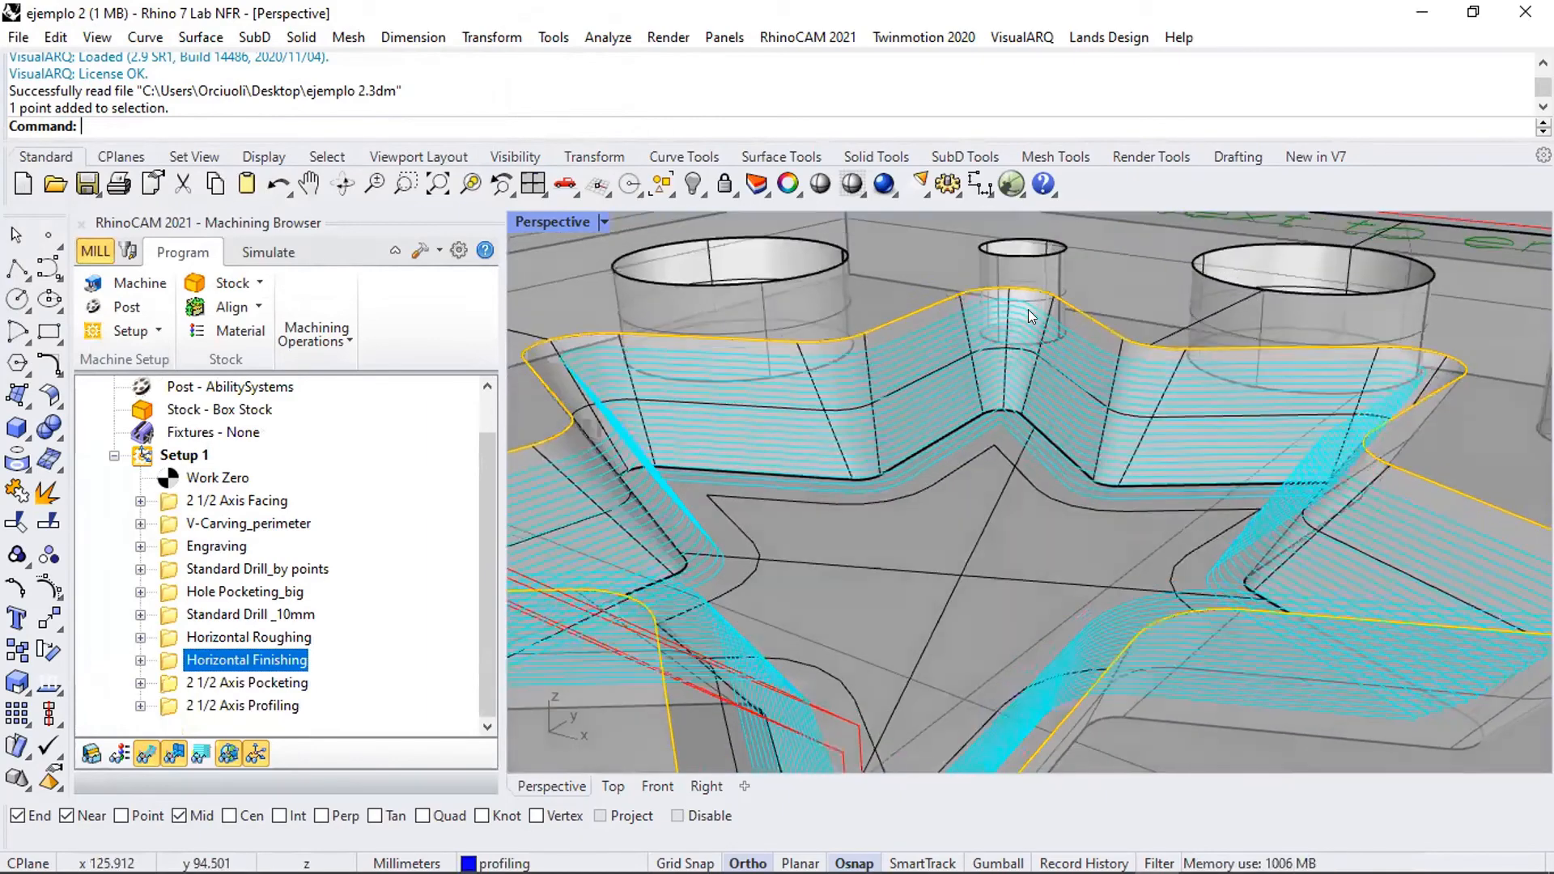
scroll(992, 411, "down", 5)
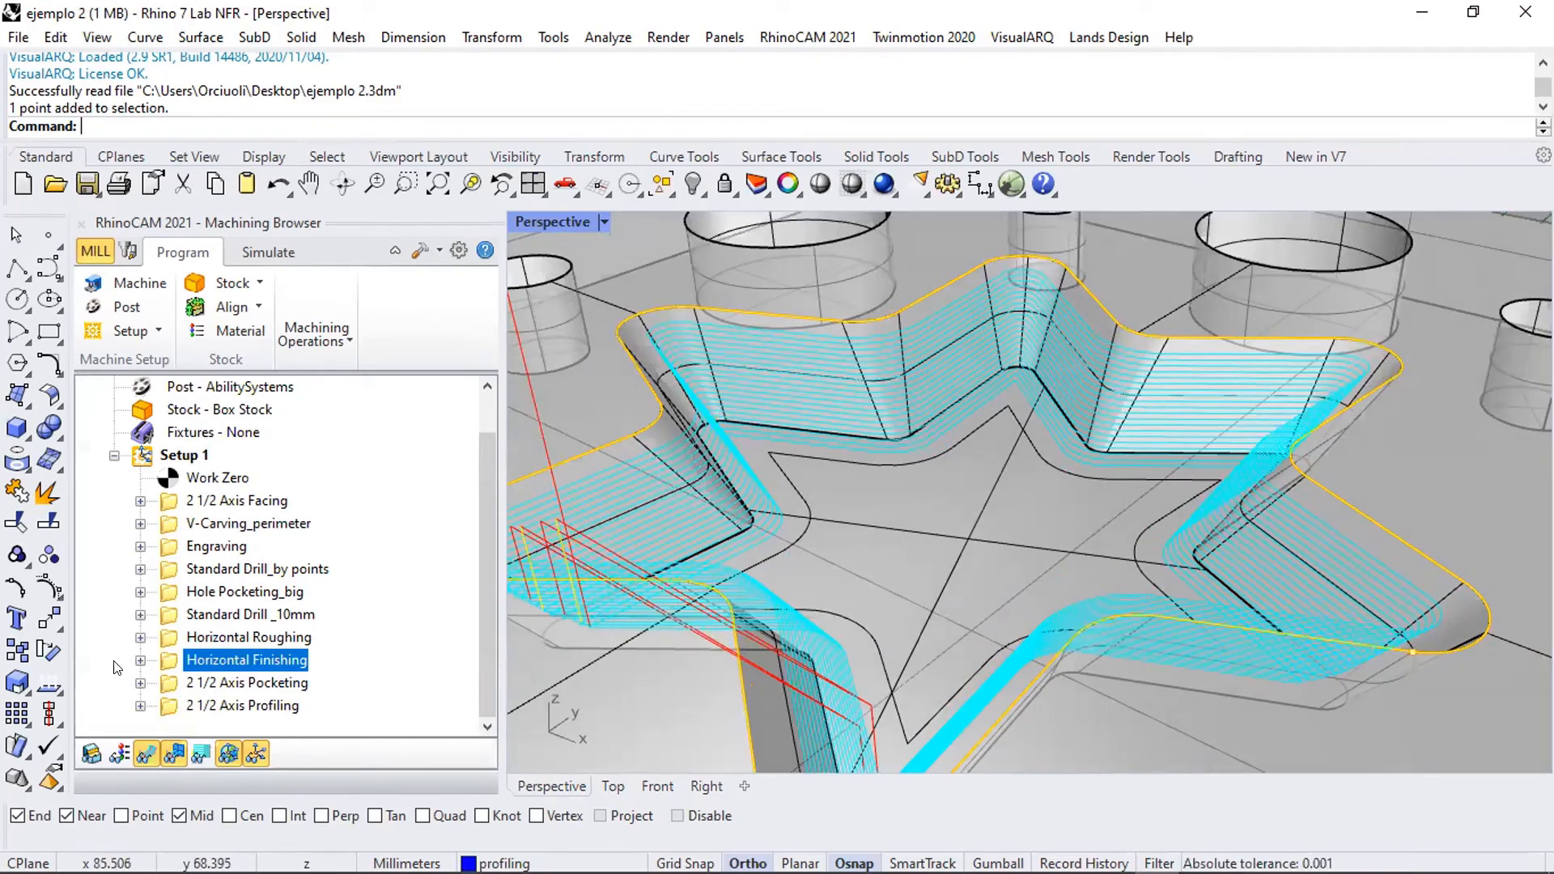
- Review the Horizontal Finishing global parameters and cut levels without changing them, then collapse the operation
left_click(140, 662)
double_click(241, 662)
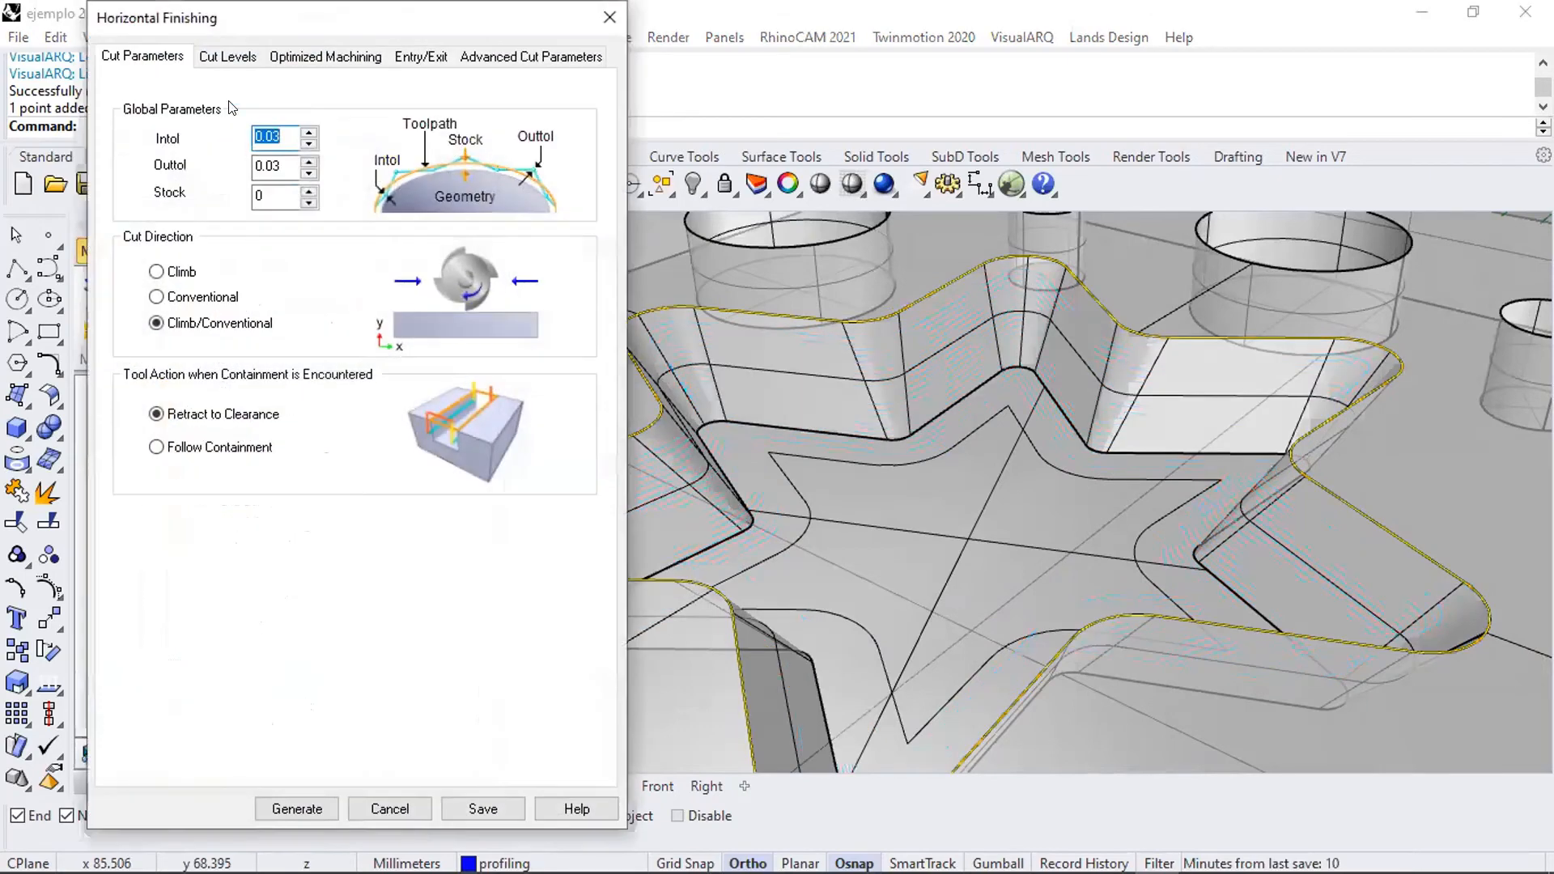
left_click(228, 56)
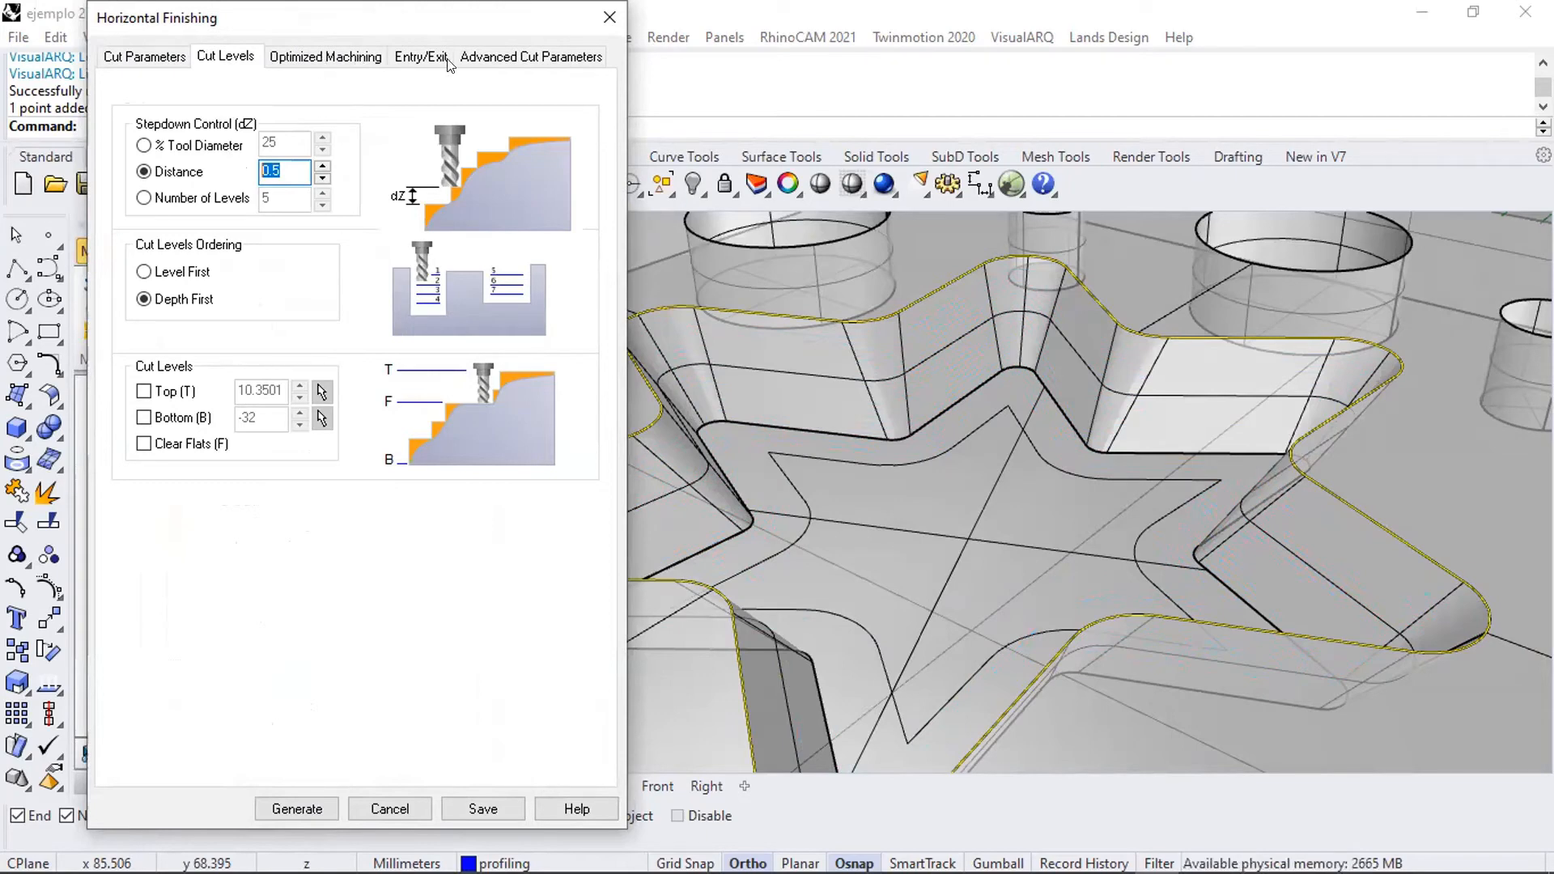
left_click(389, 809)
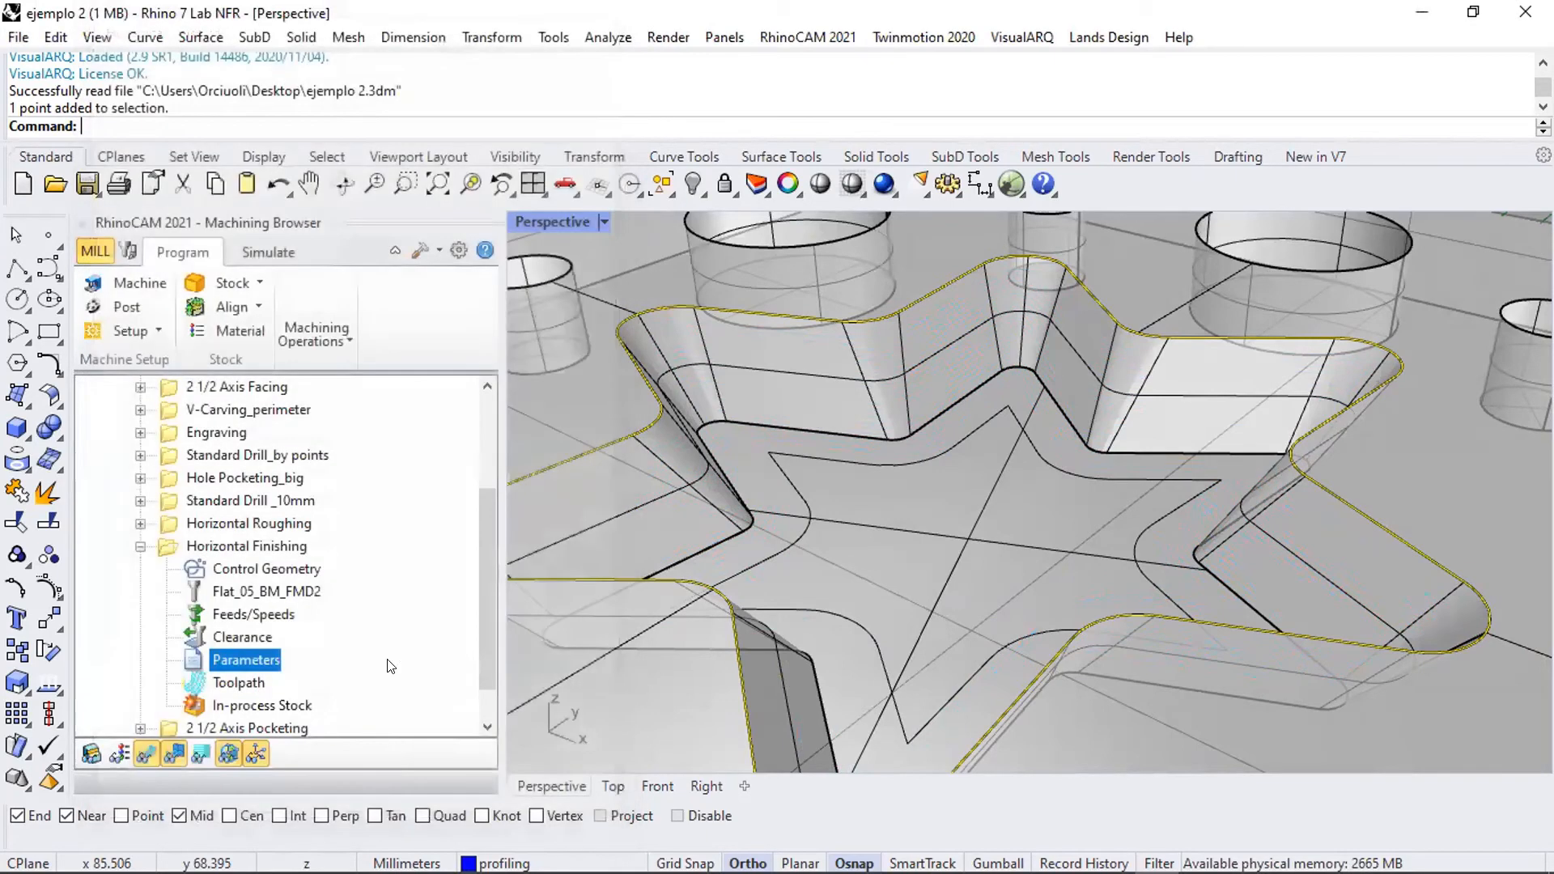
left_click(141, 551)
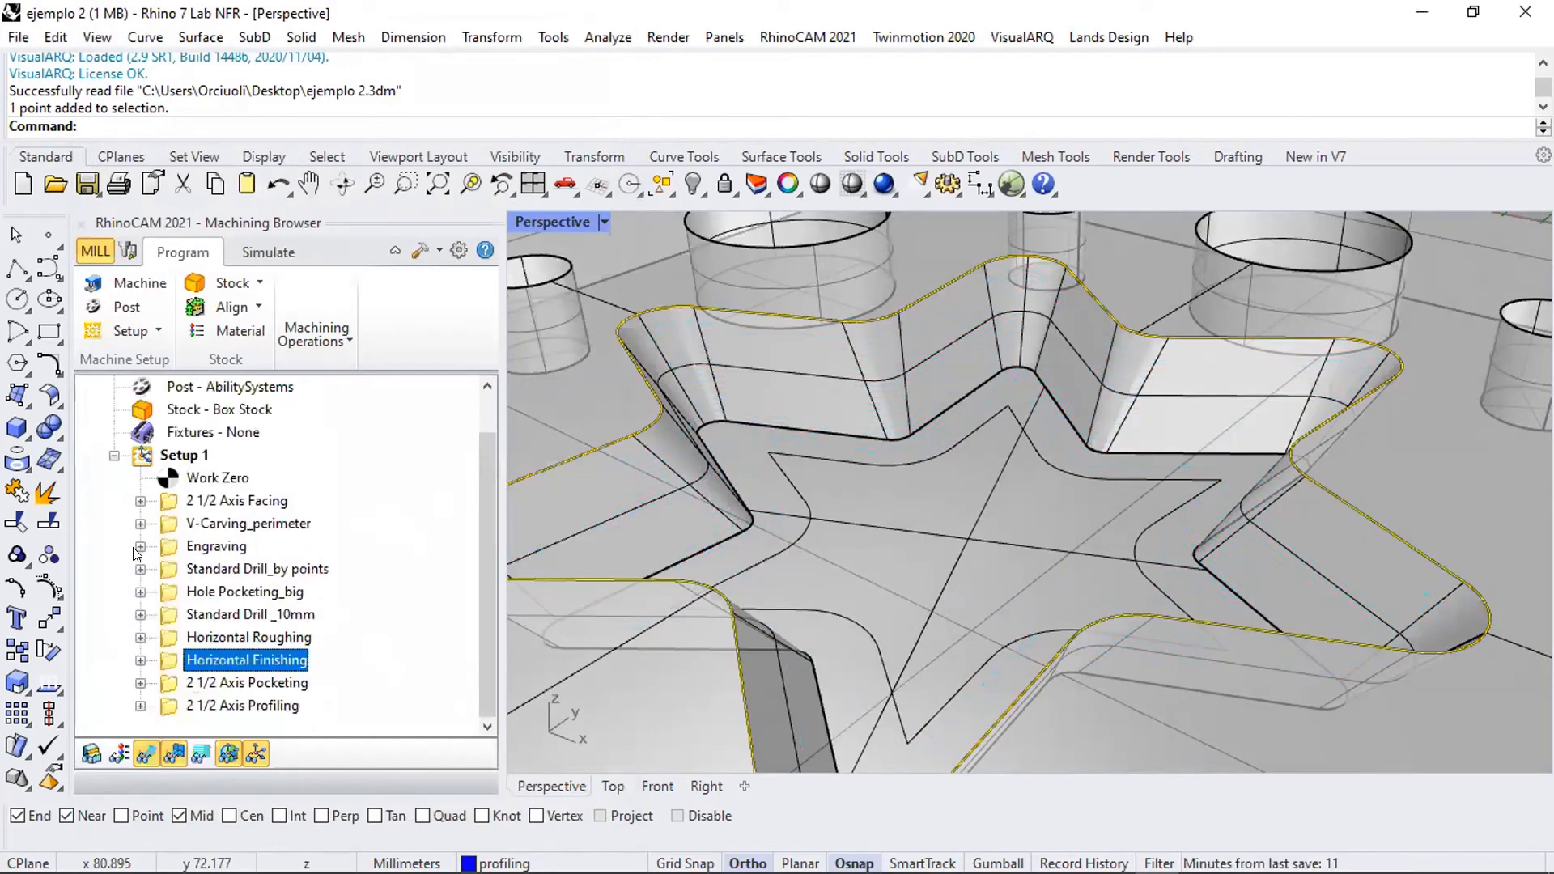
- Display the 2 1/2 Axis Pocketing toolpath on the star pocket's floor and expand the operation's entries
left_click(247, 683)
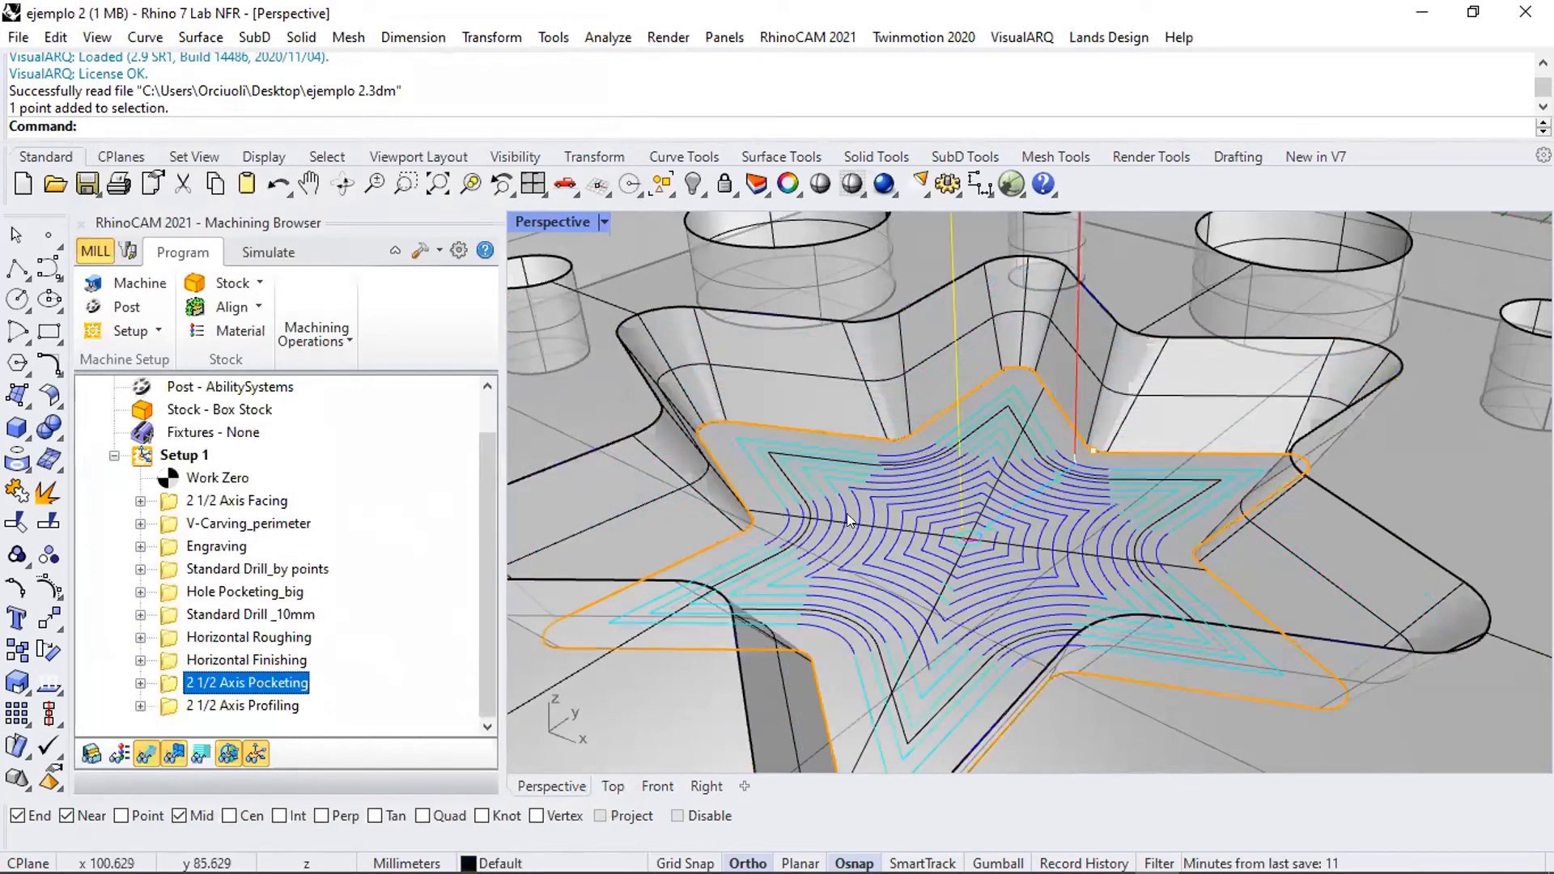
scroll(812, 474, "down", 3)
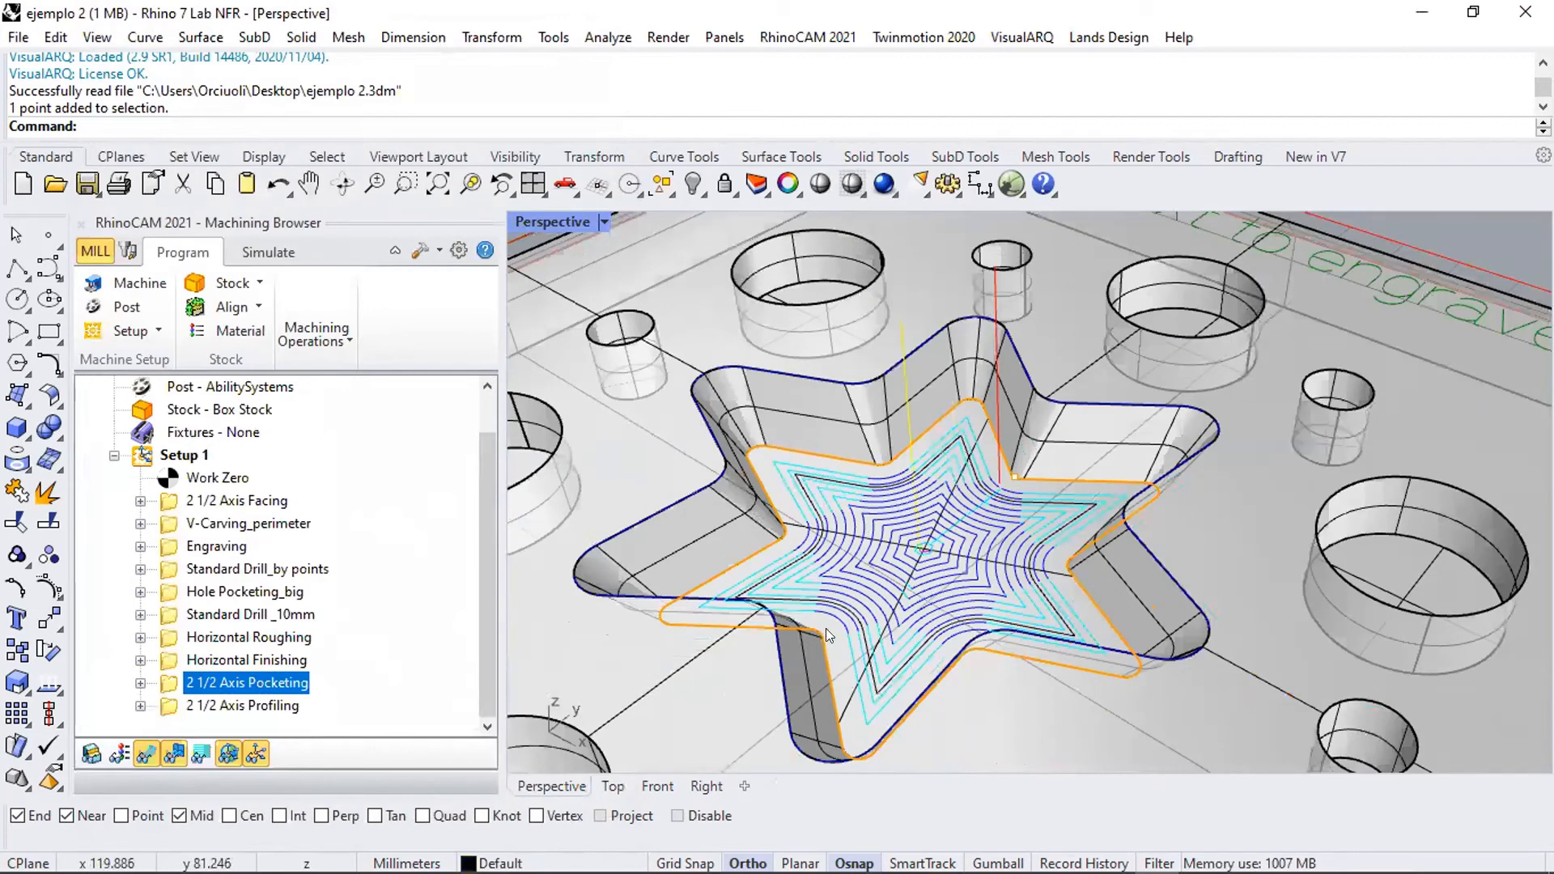
left_click(139, 661)
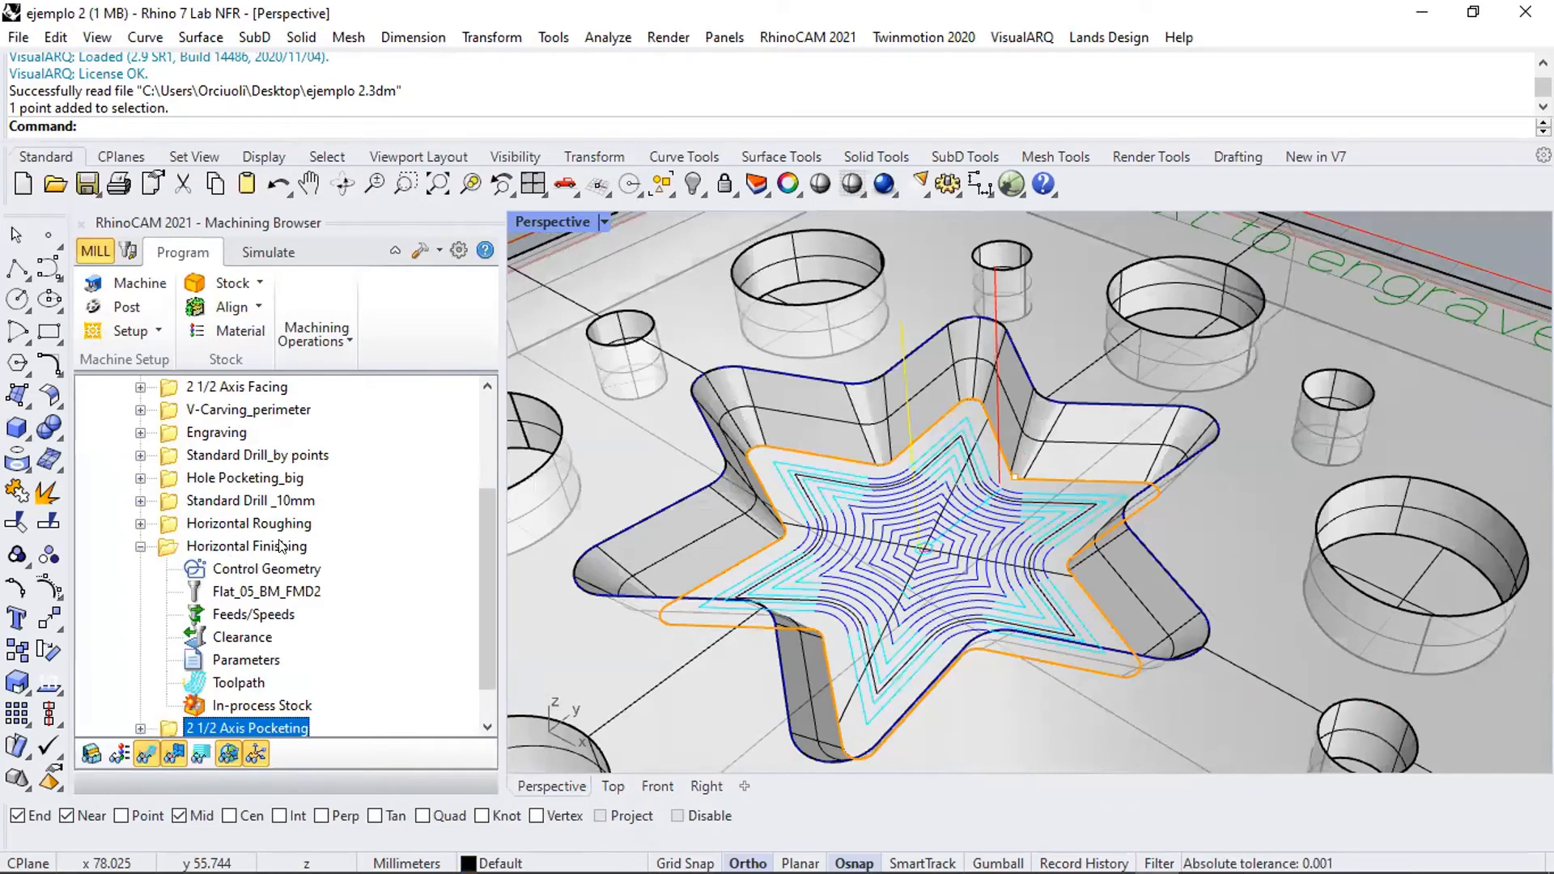
left_click(140, 548)
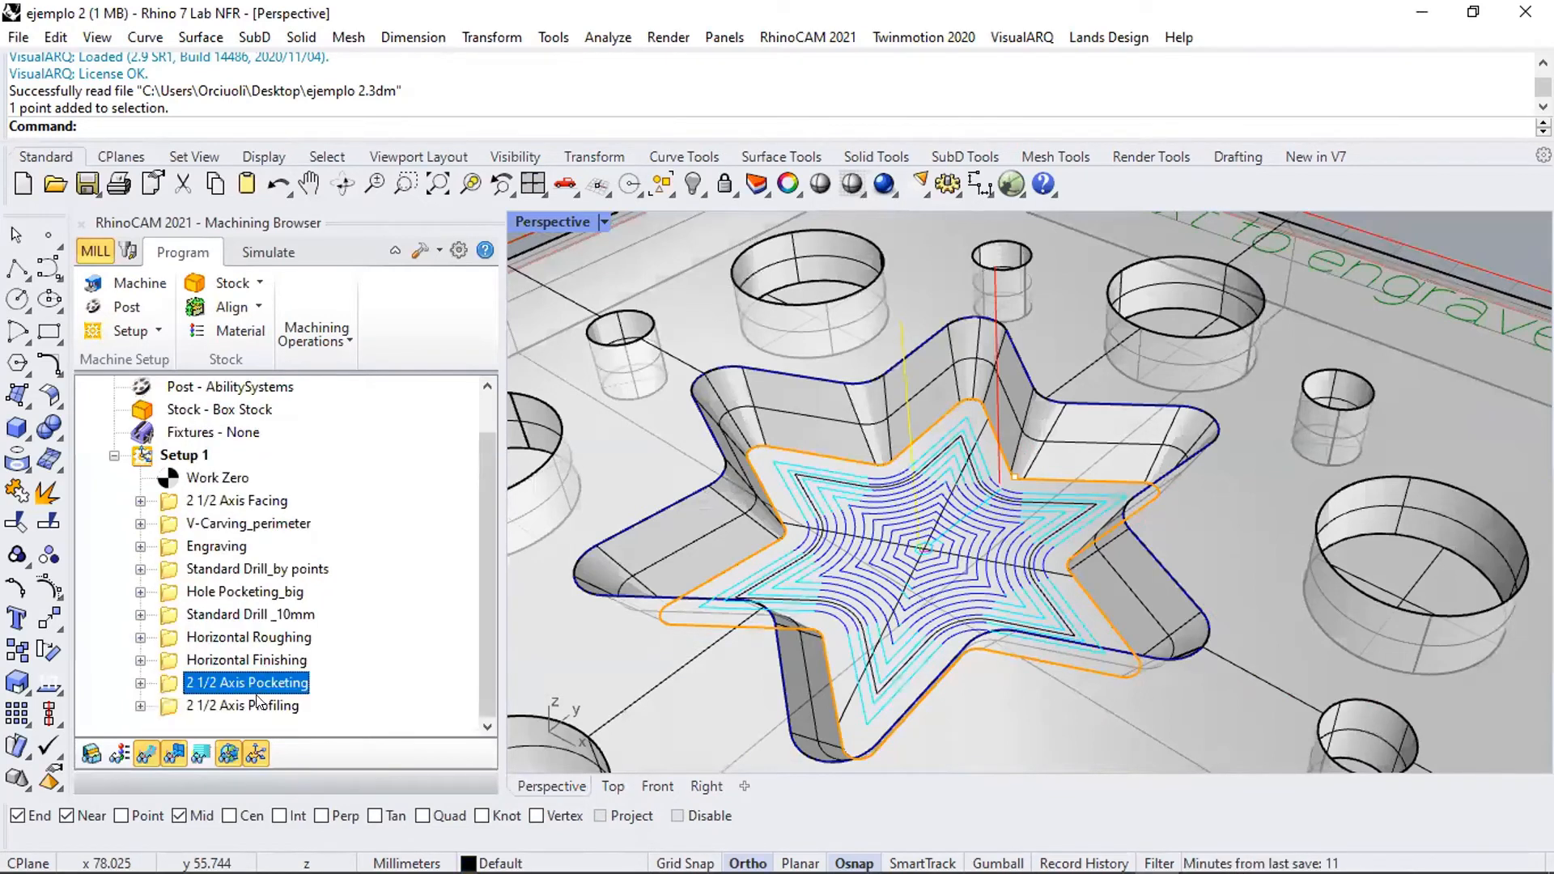
left_click(140, 683)
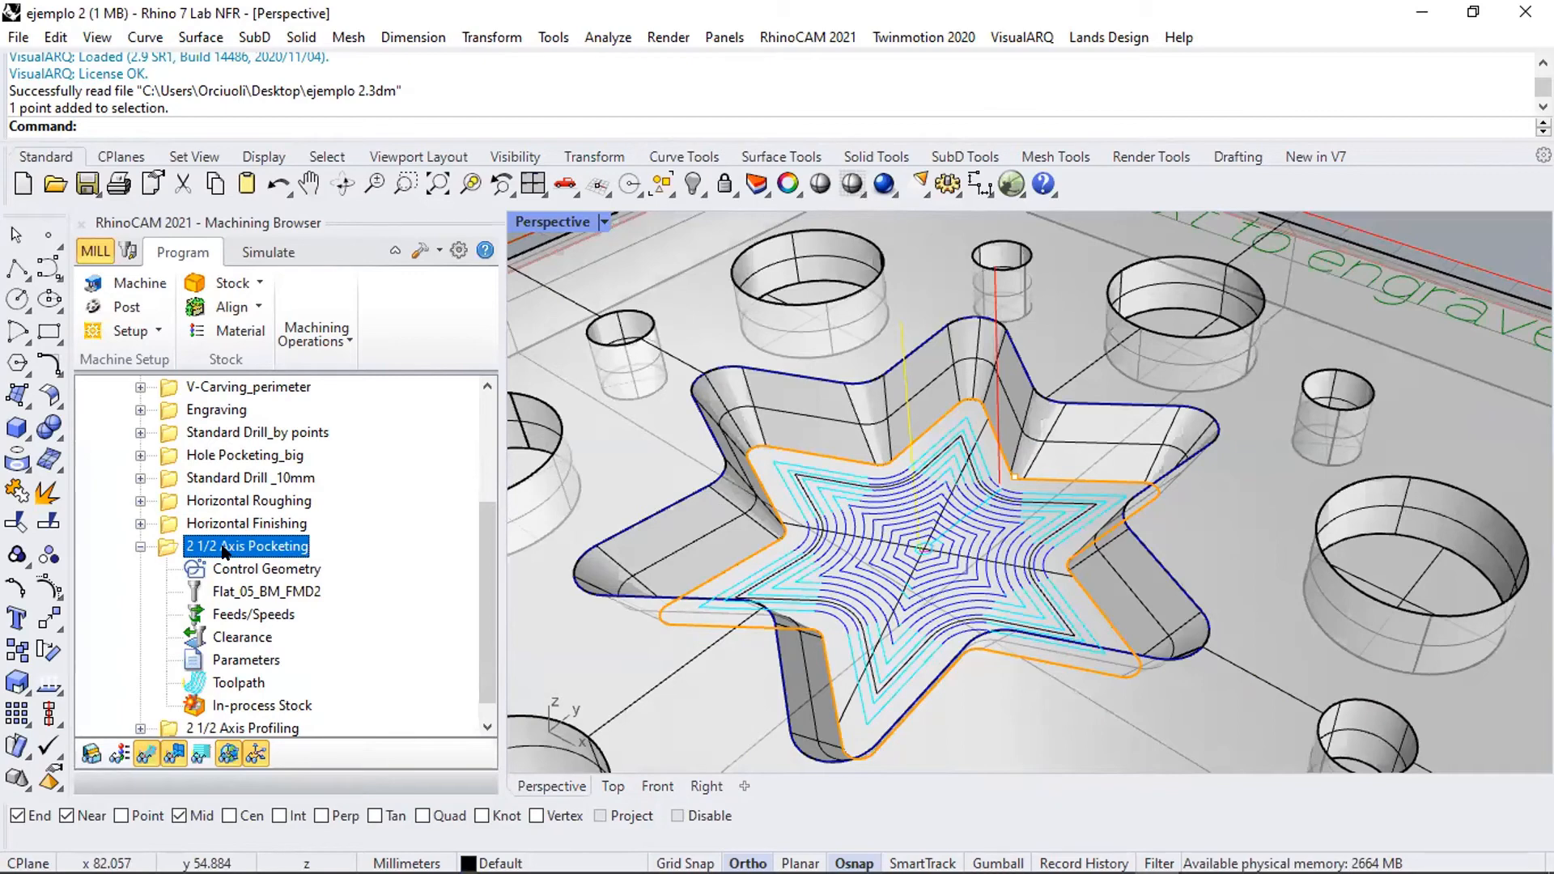
scroll(221, 705, "down", 1)
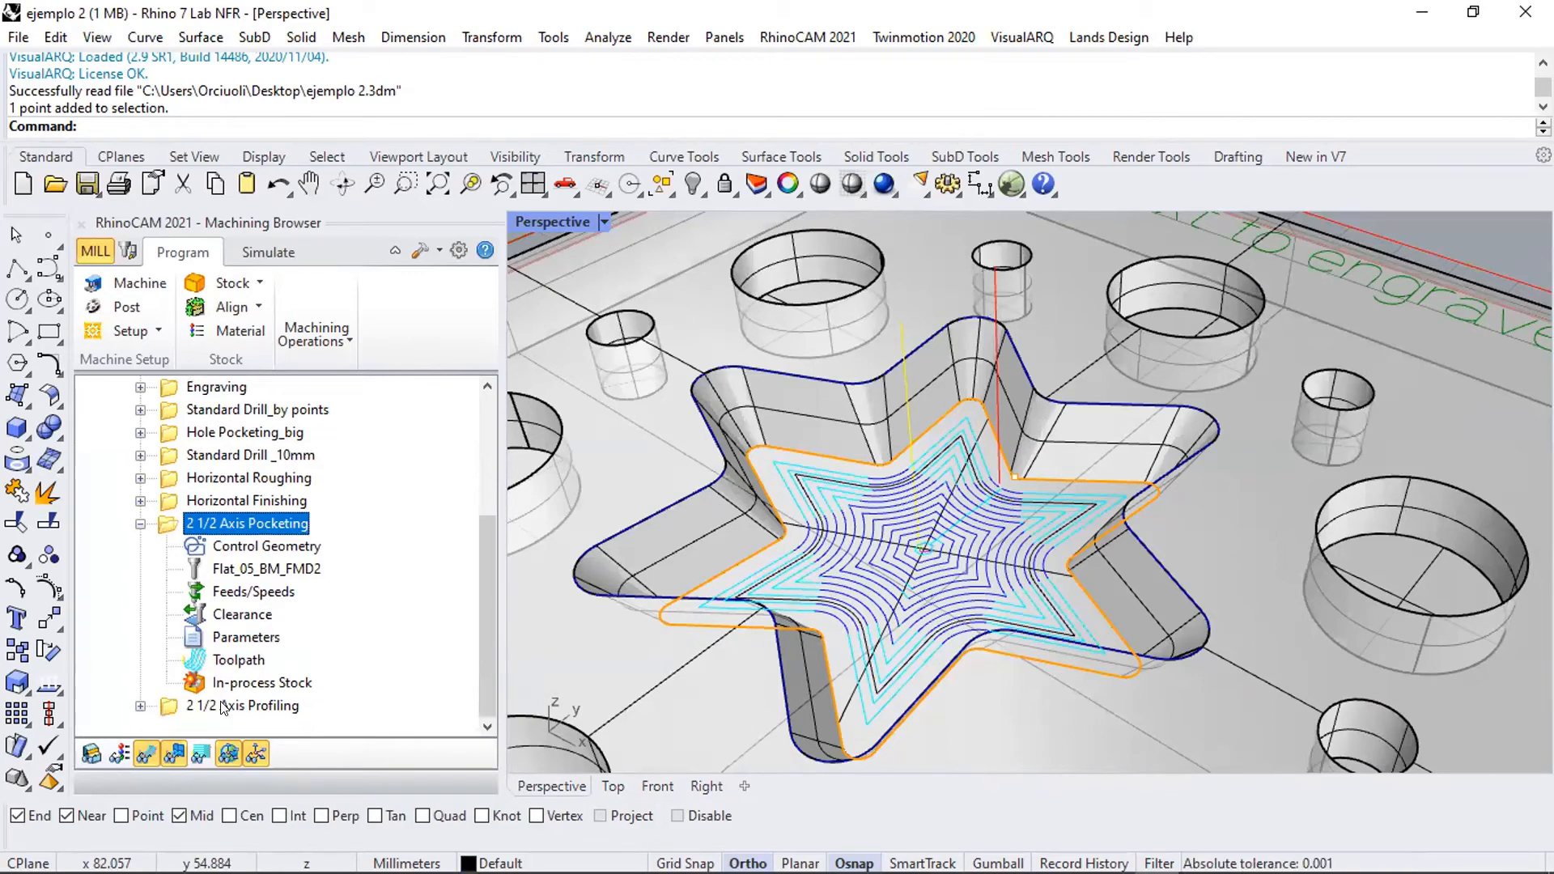
- Display the 2 1/2 Axis Profiling toolpath, inspect it around the plate's outer edge and collapse the pocketing operation
left_click(223, 706)
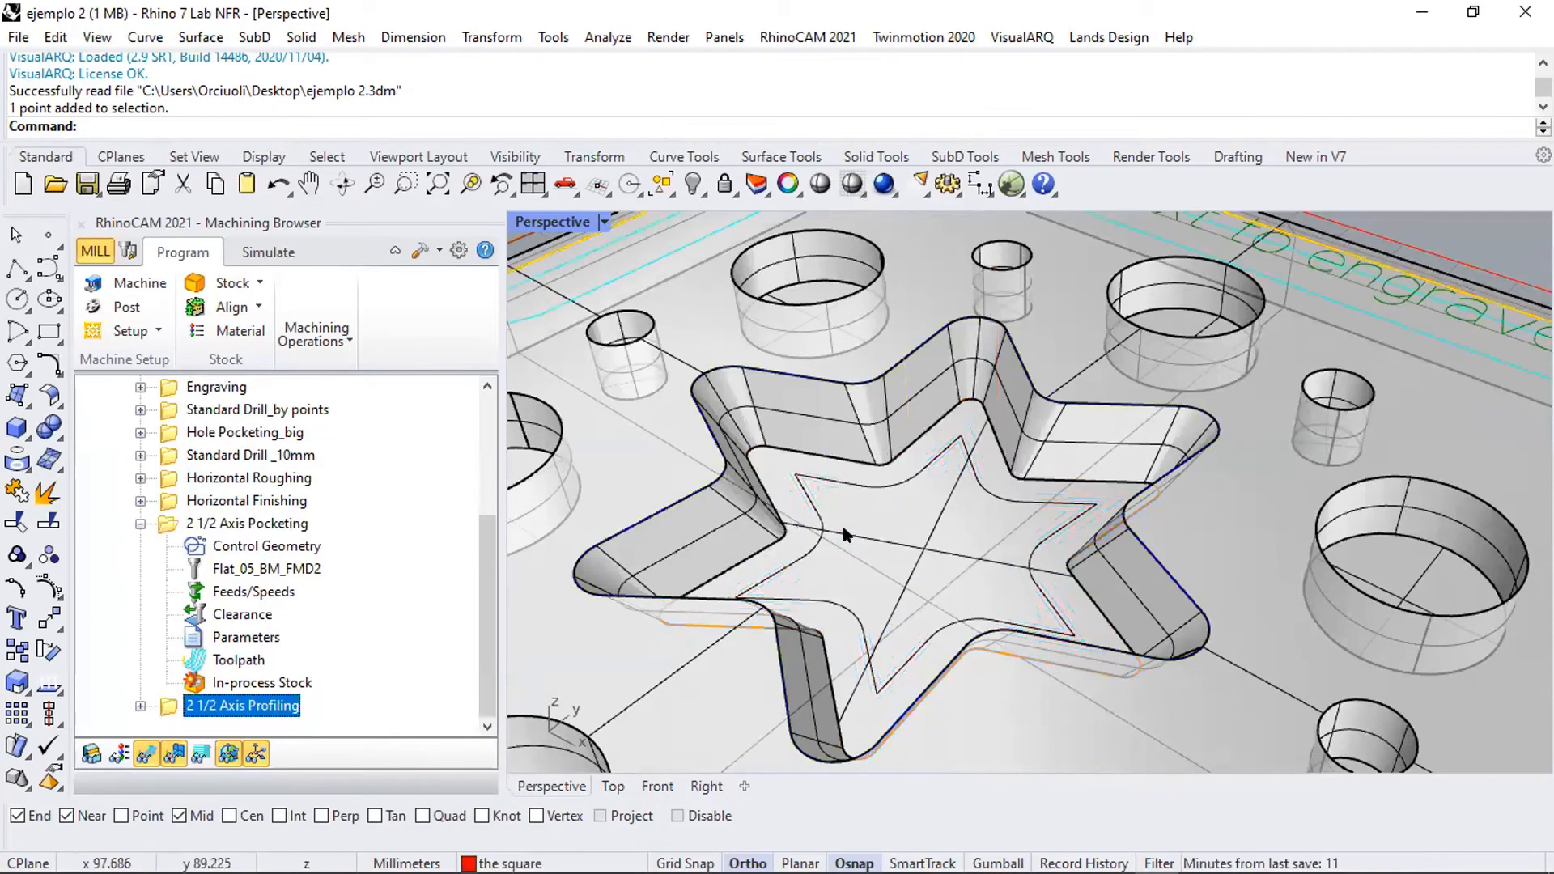
scroll(845, 534, "down", 12)
right_click_drag(765, 570, 735, 610)
scroll(735, 609, "up", 6)
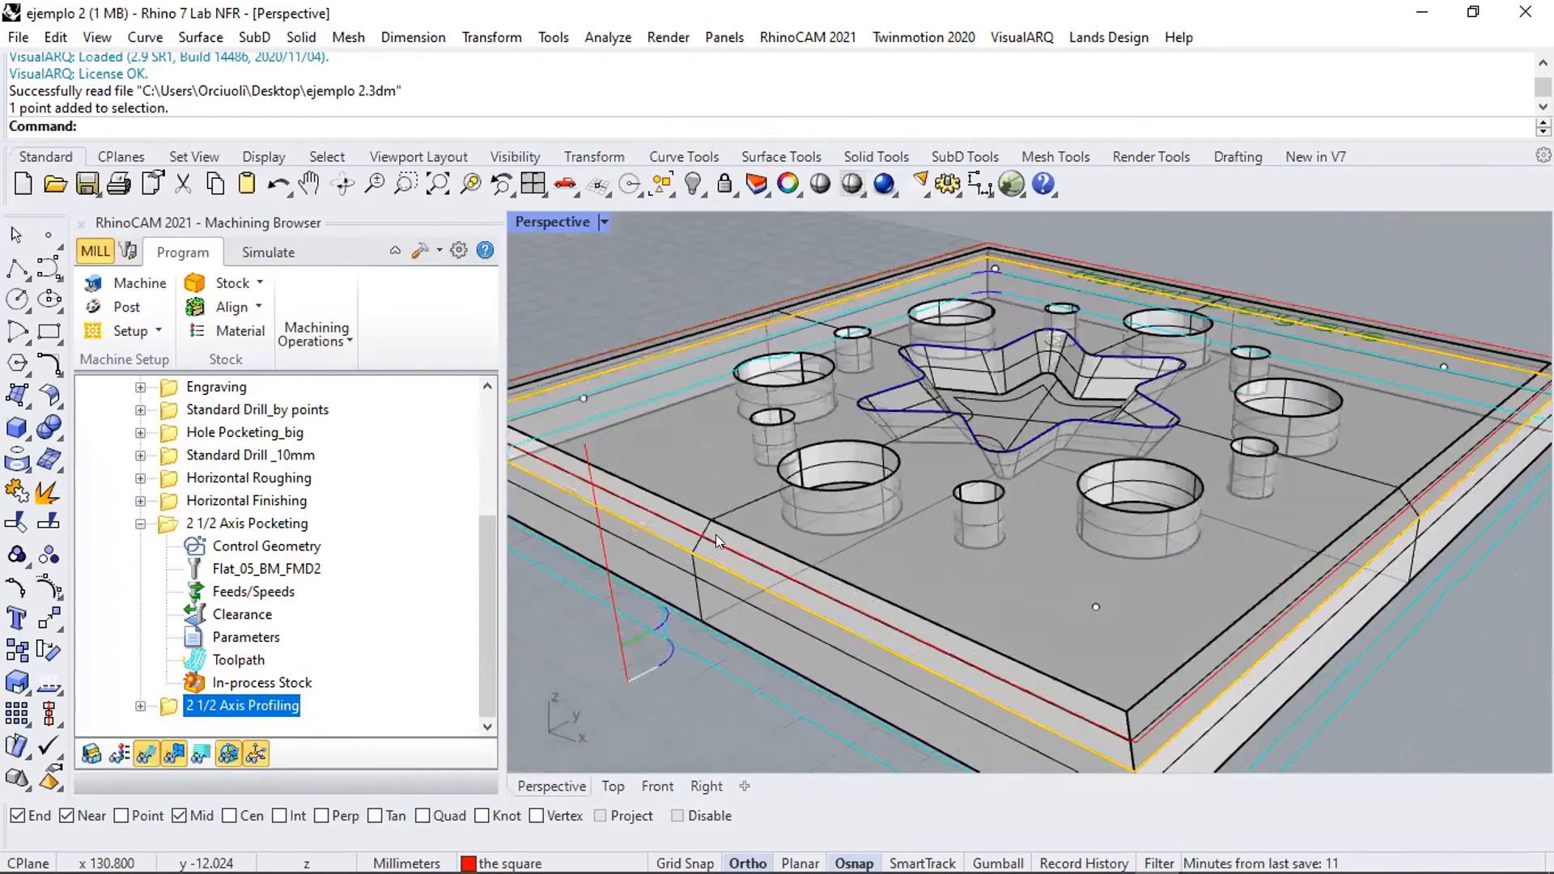
right_click_drag(725, 479, 1019, 413)
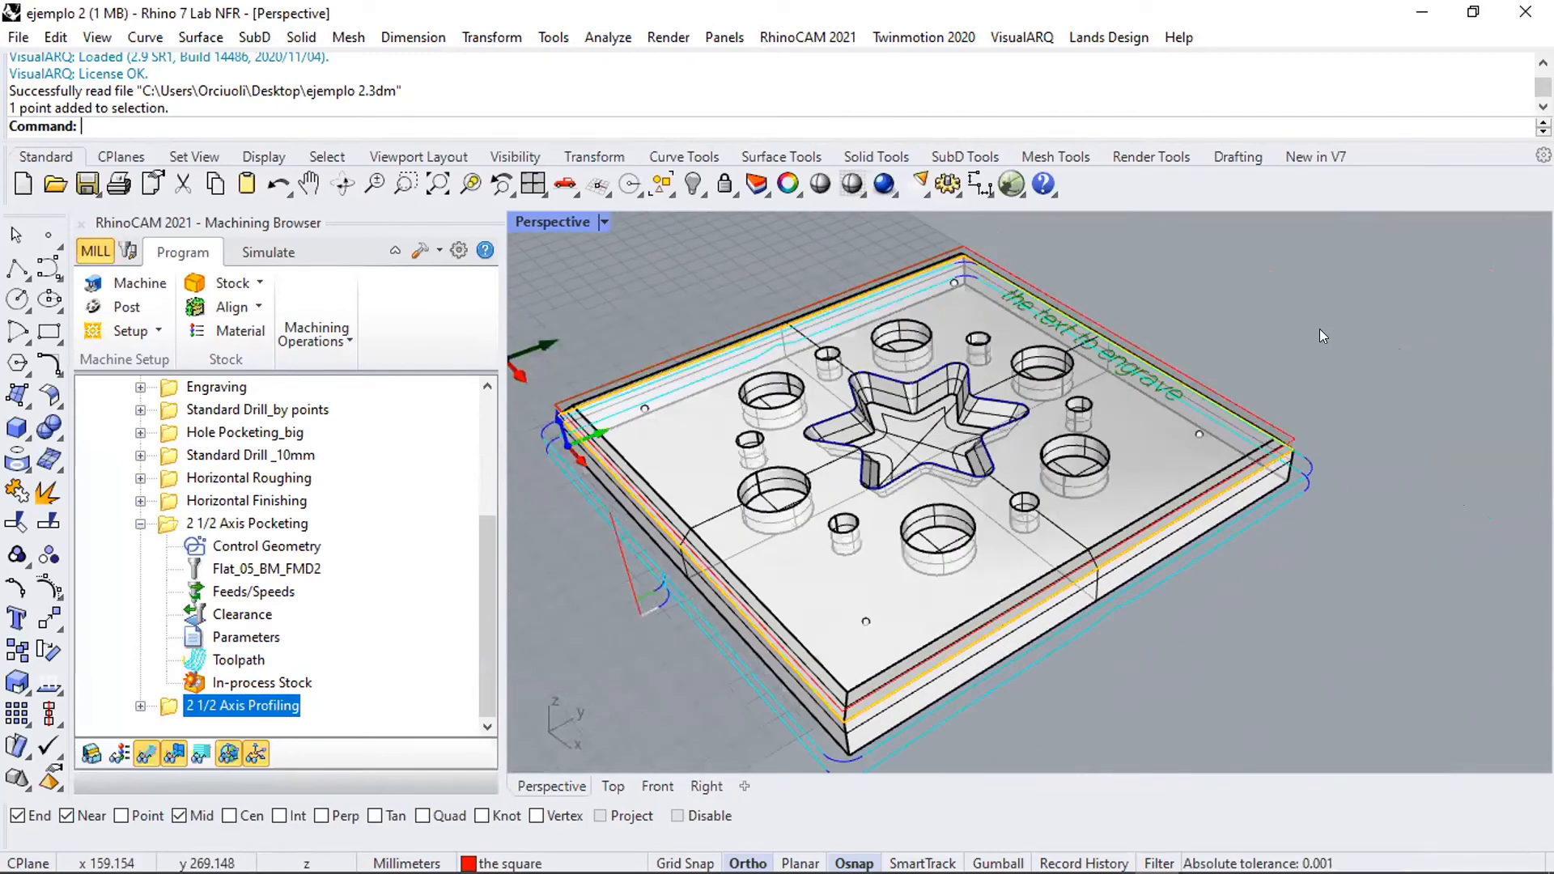
left_click(140, 524)
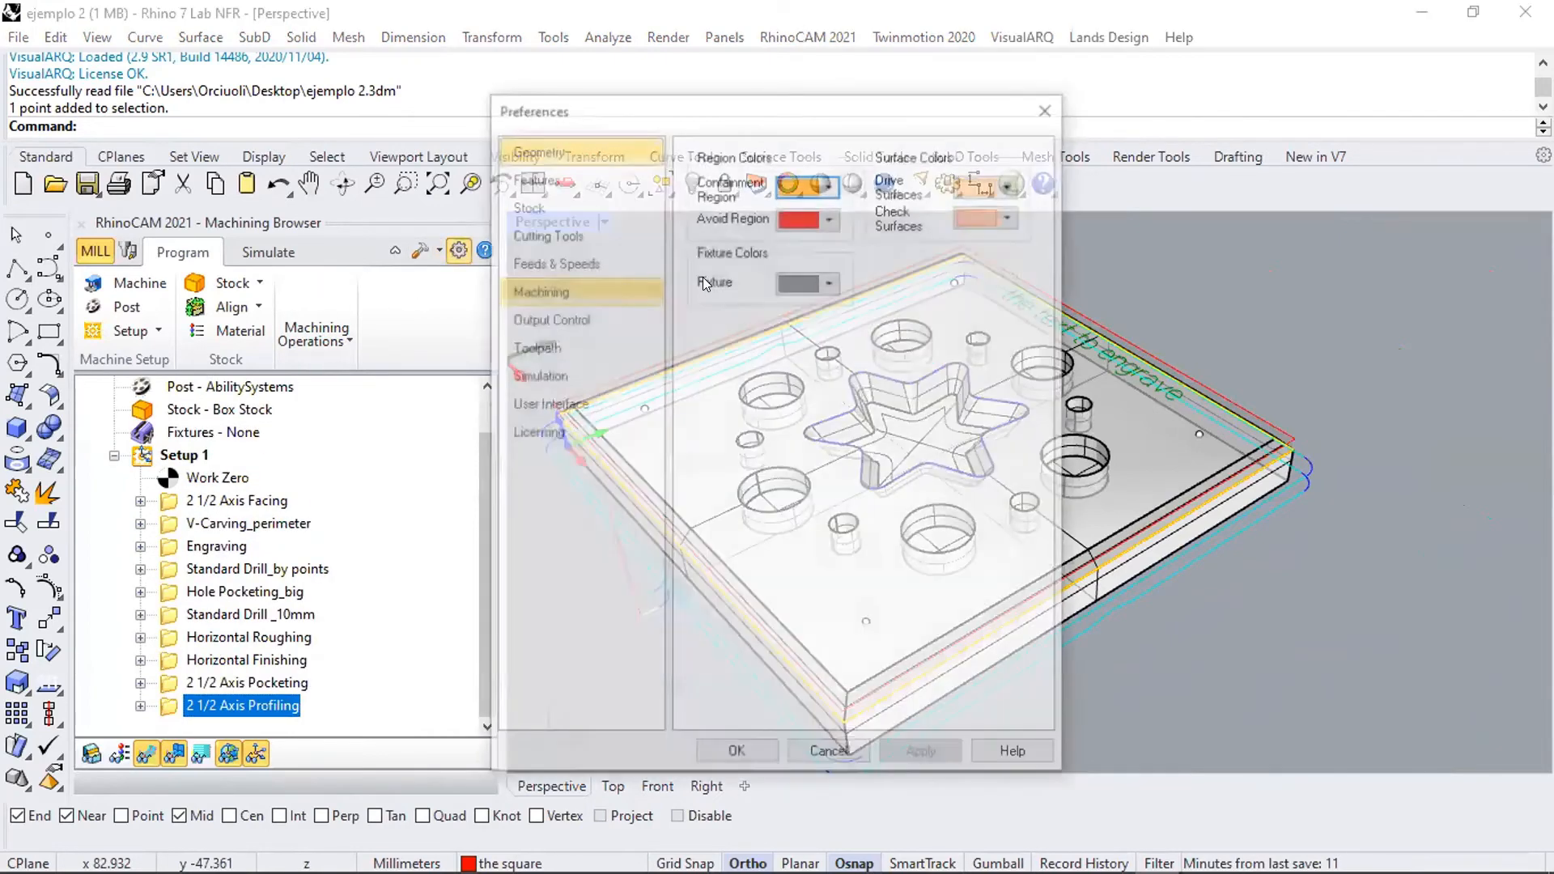
- Set the maximum display interval to 1000 in the simulation preferences
left_click(547, 376)
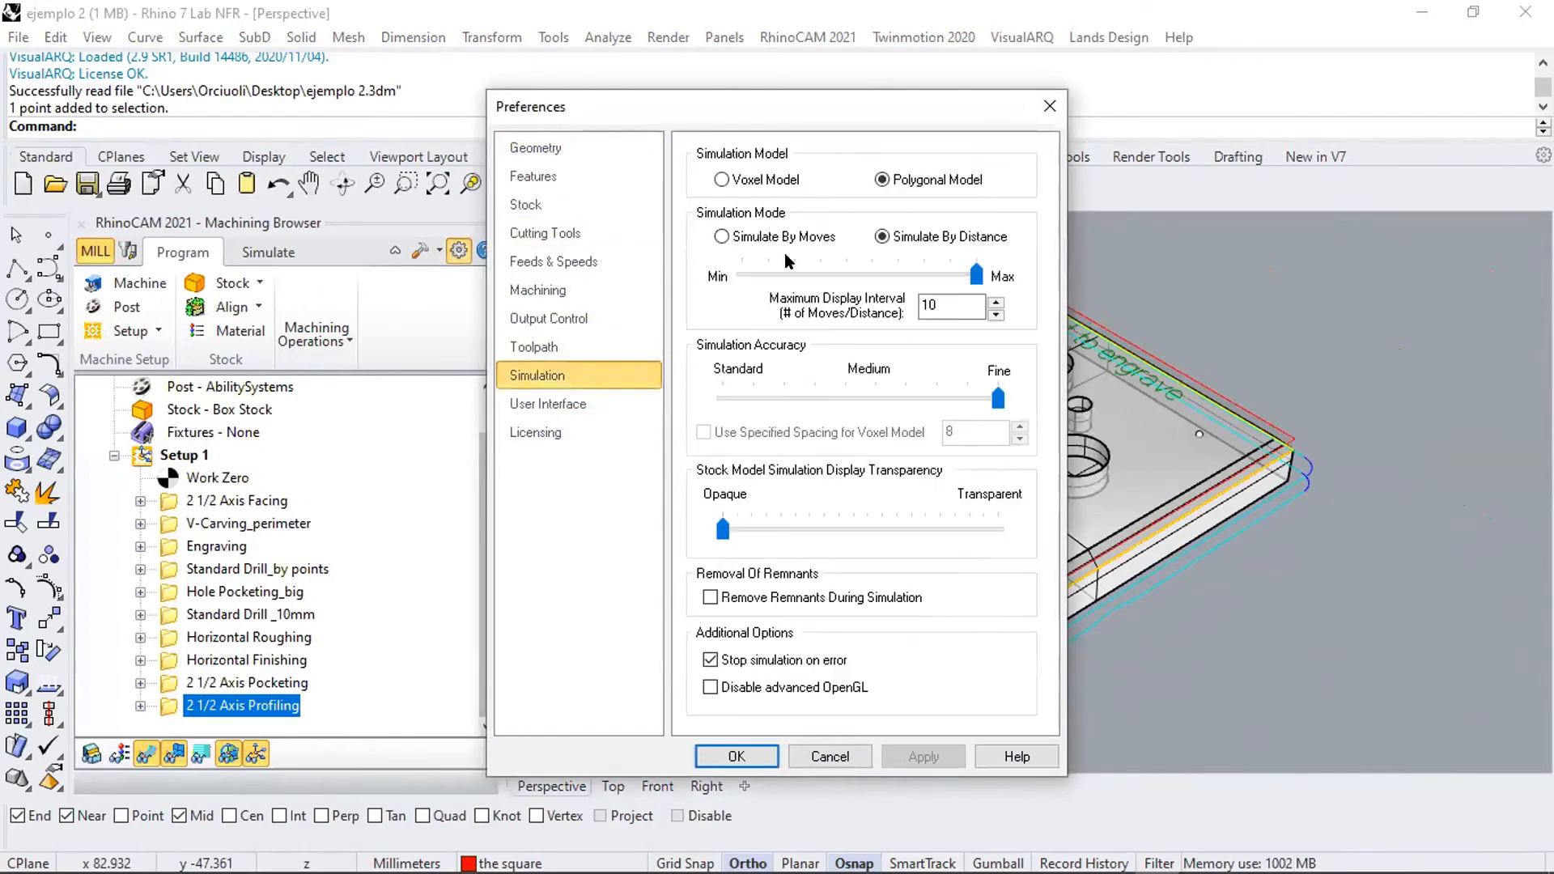
left_click(955, 303)
type("00")
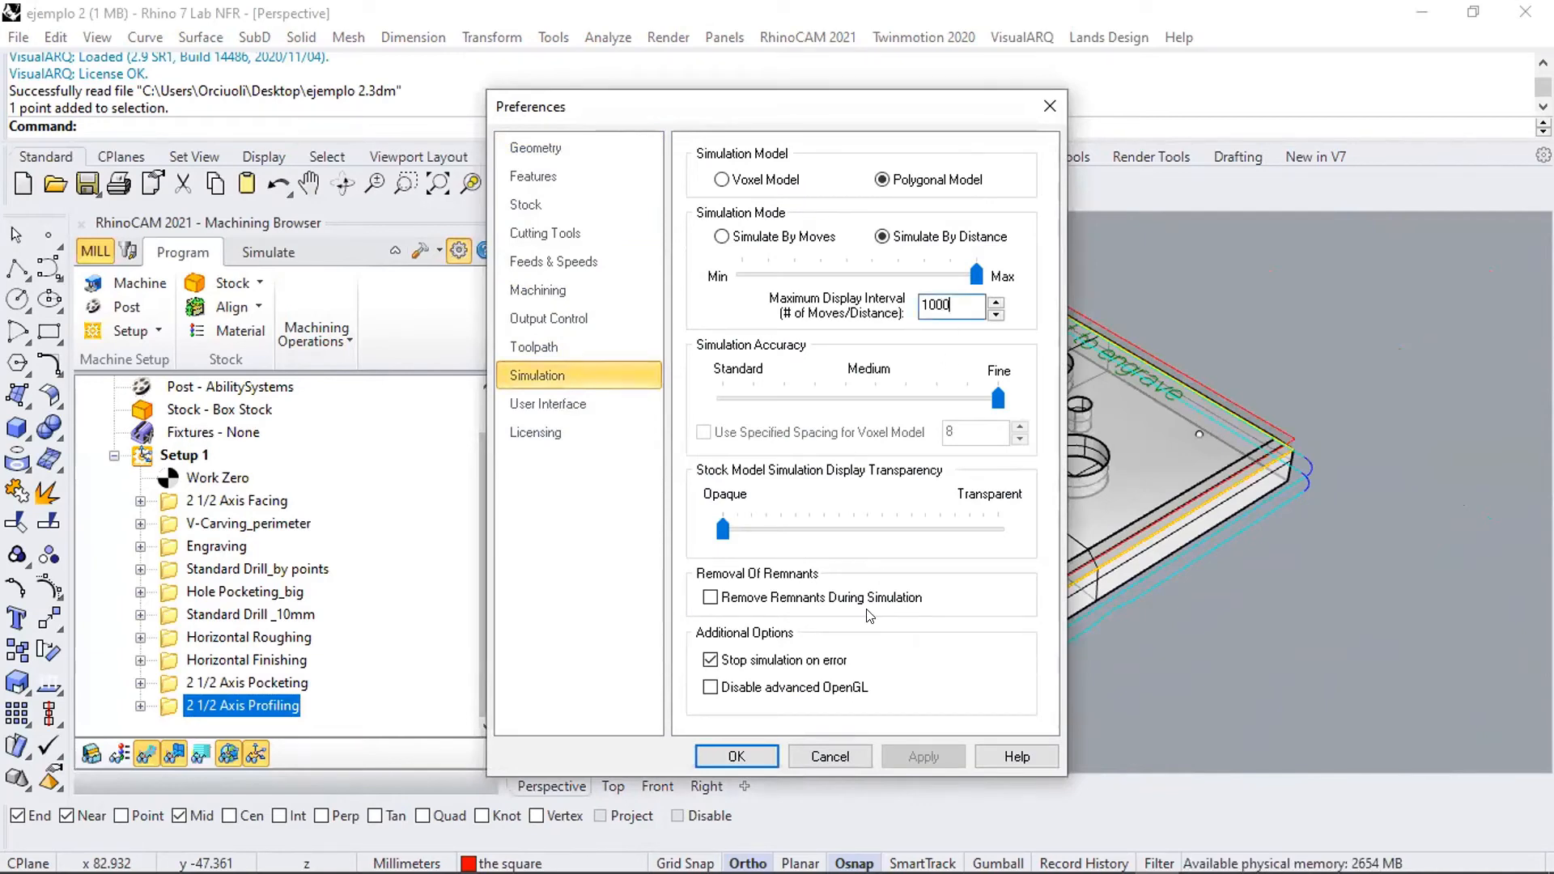
left_click(737, 755)
- Simulate all the machining operations of Setup 1
left_click(185, 455)
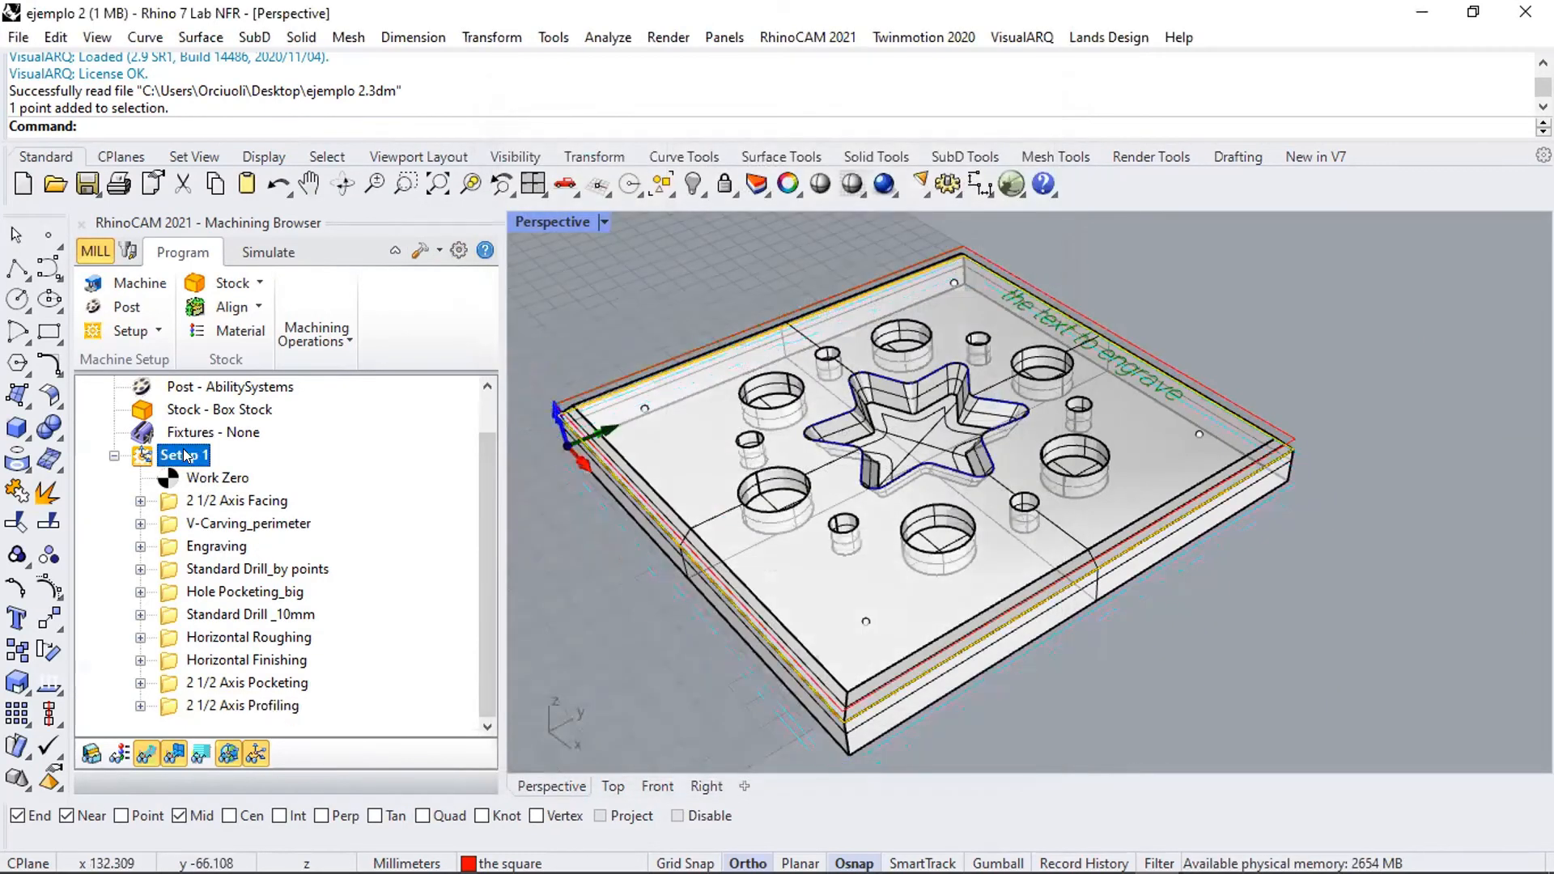
right_click(183, 448)
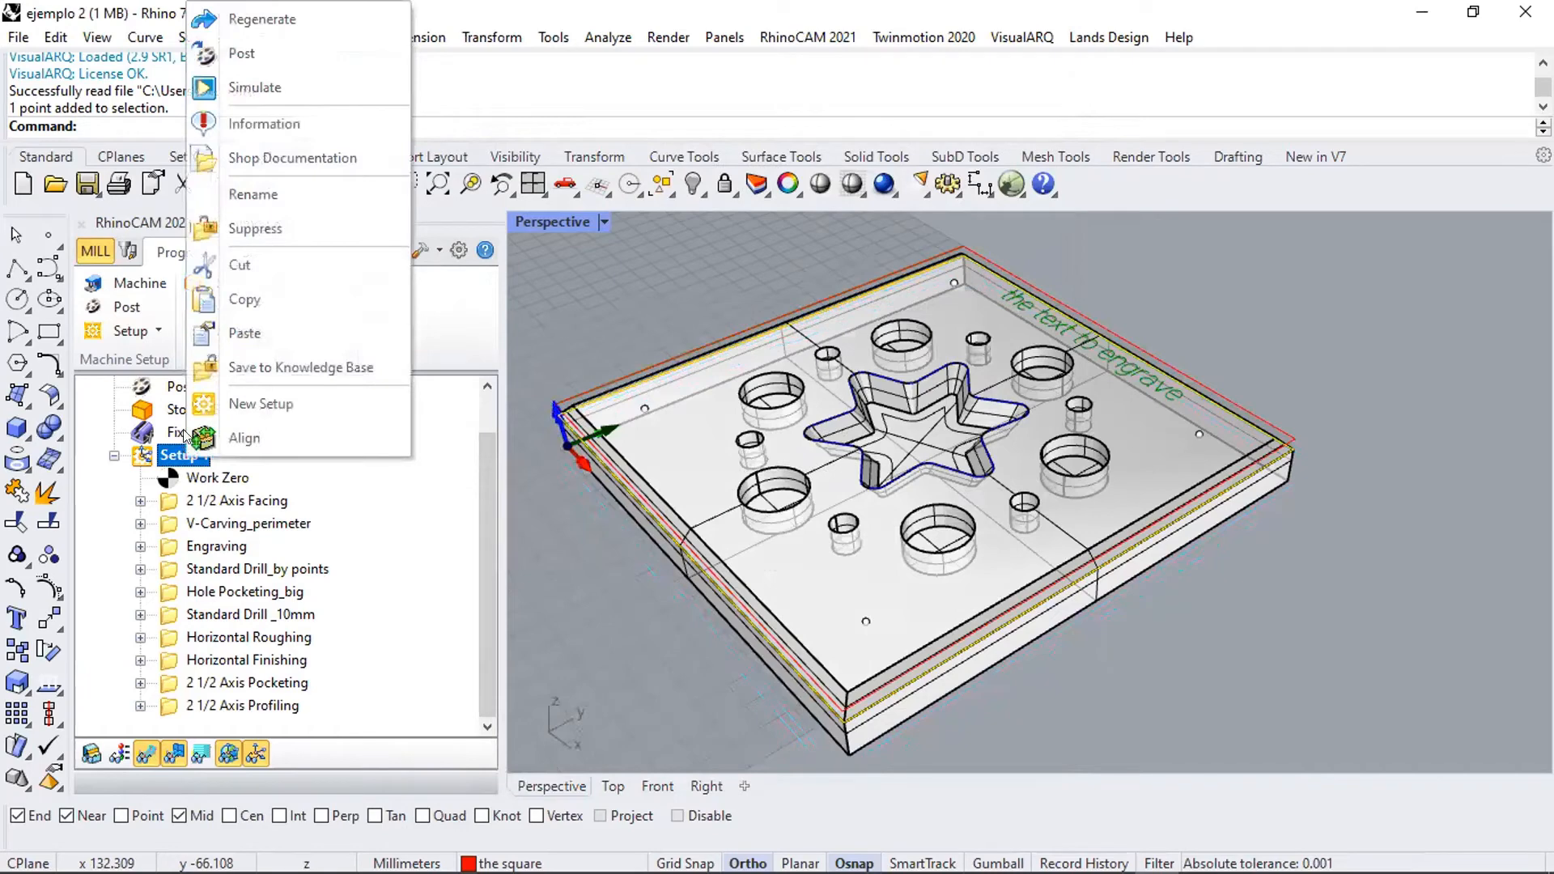
left_click(254, 85)
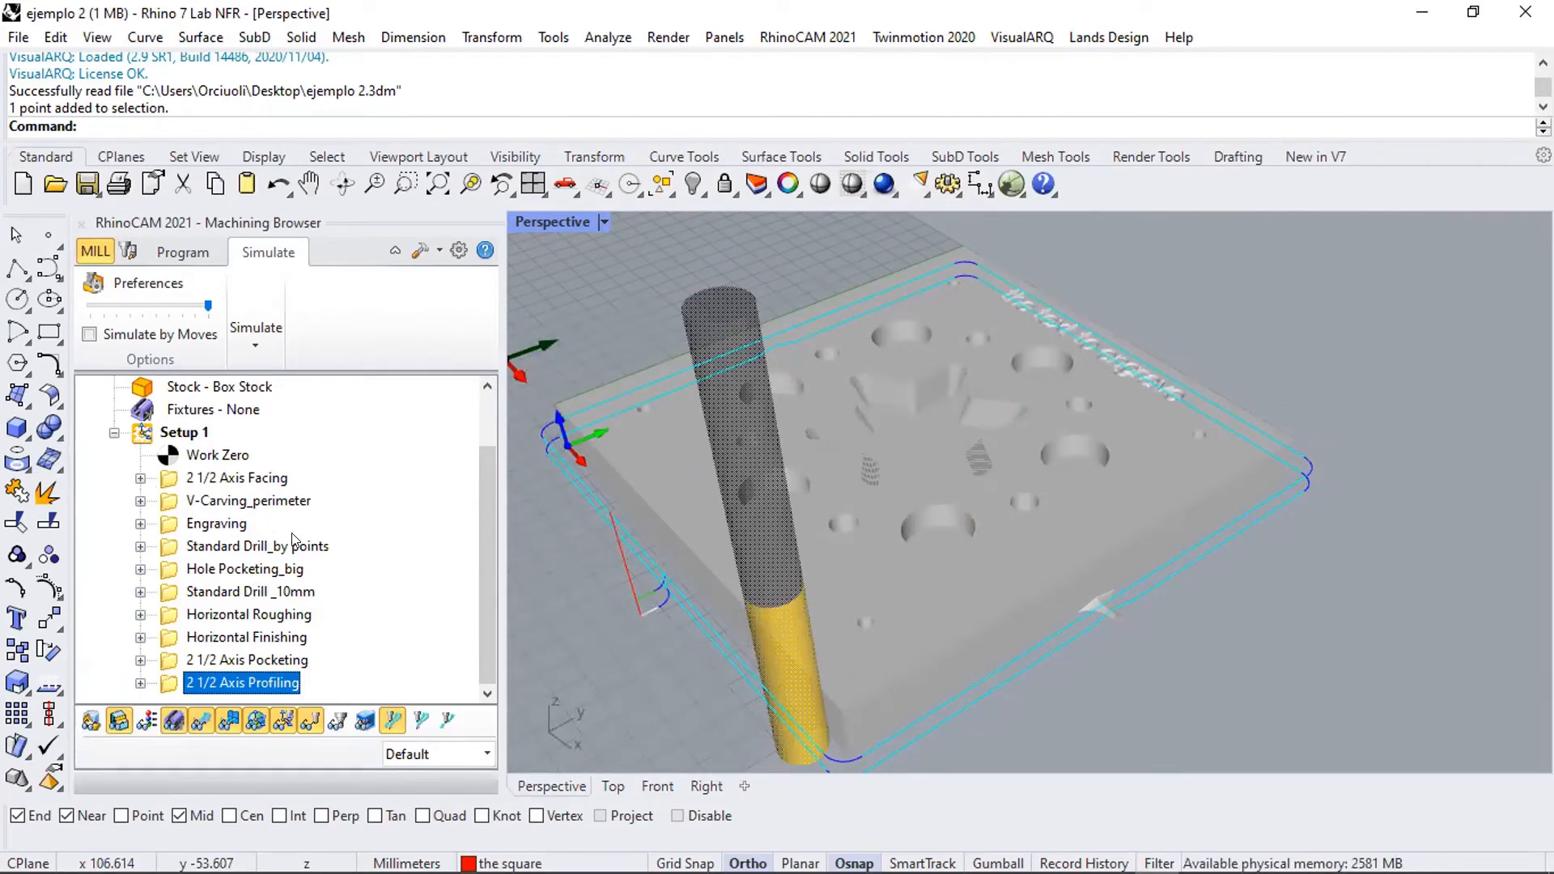
- Examine the simulated stock after each operation in order, from 2 1/2 Axis Facing through 2 1/2 Axis Profiling
left_click(270, 479)
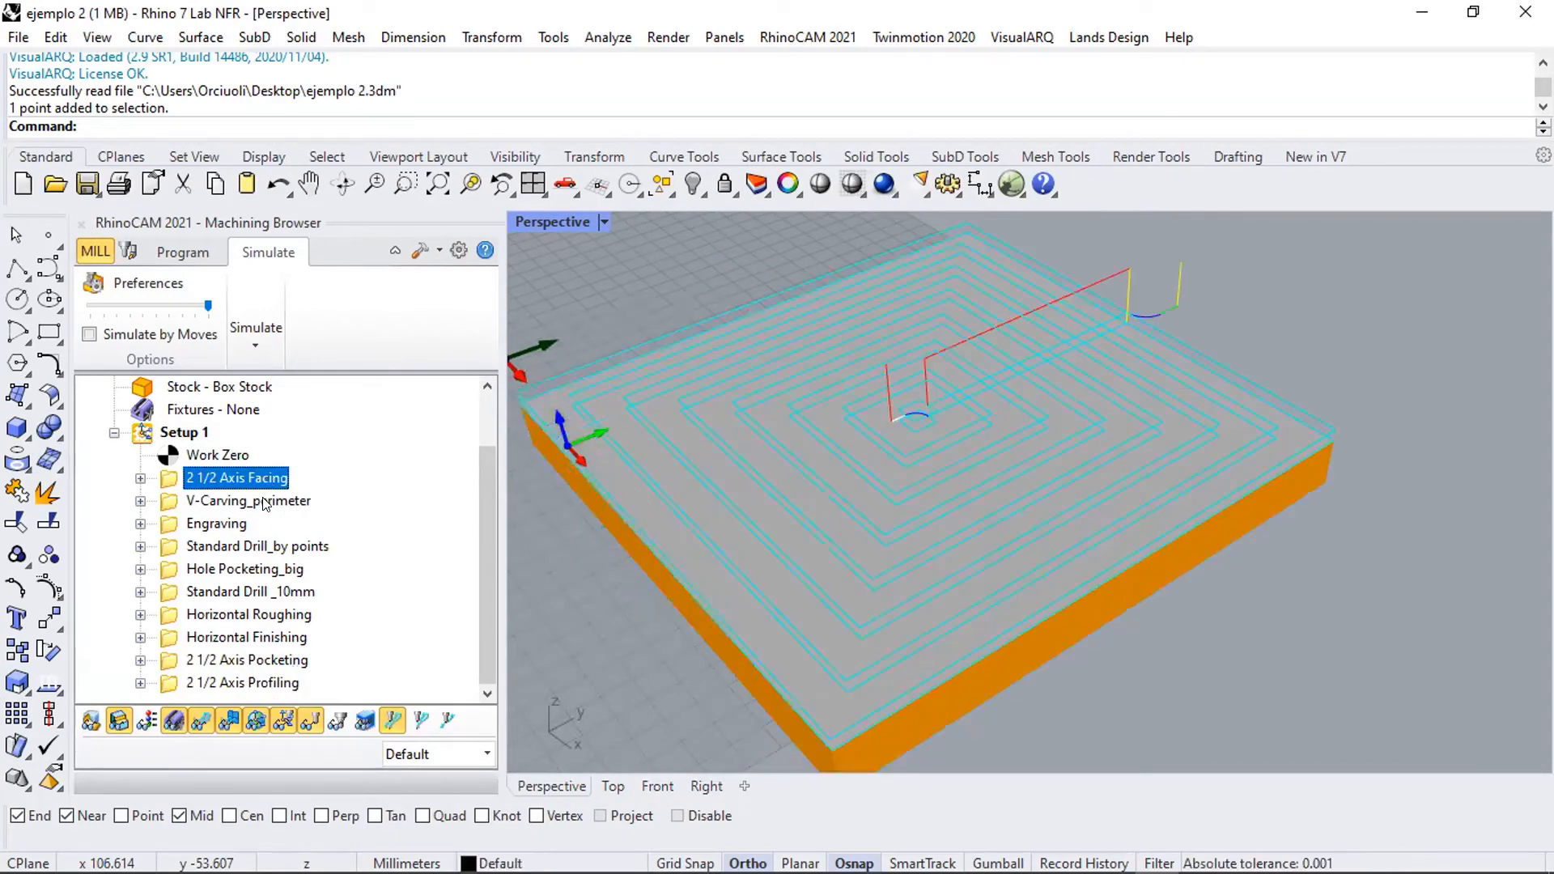
left_click(266, 501)
left_click(228, 526)
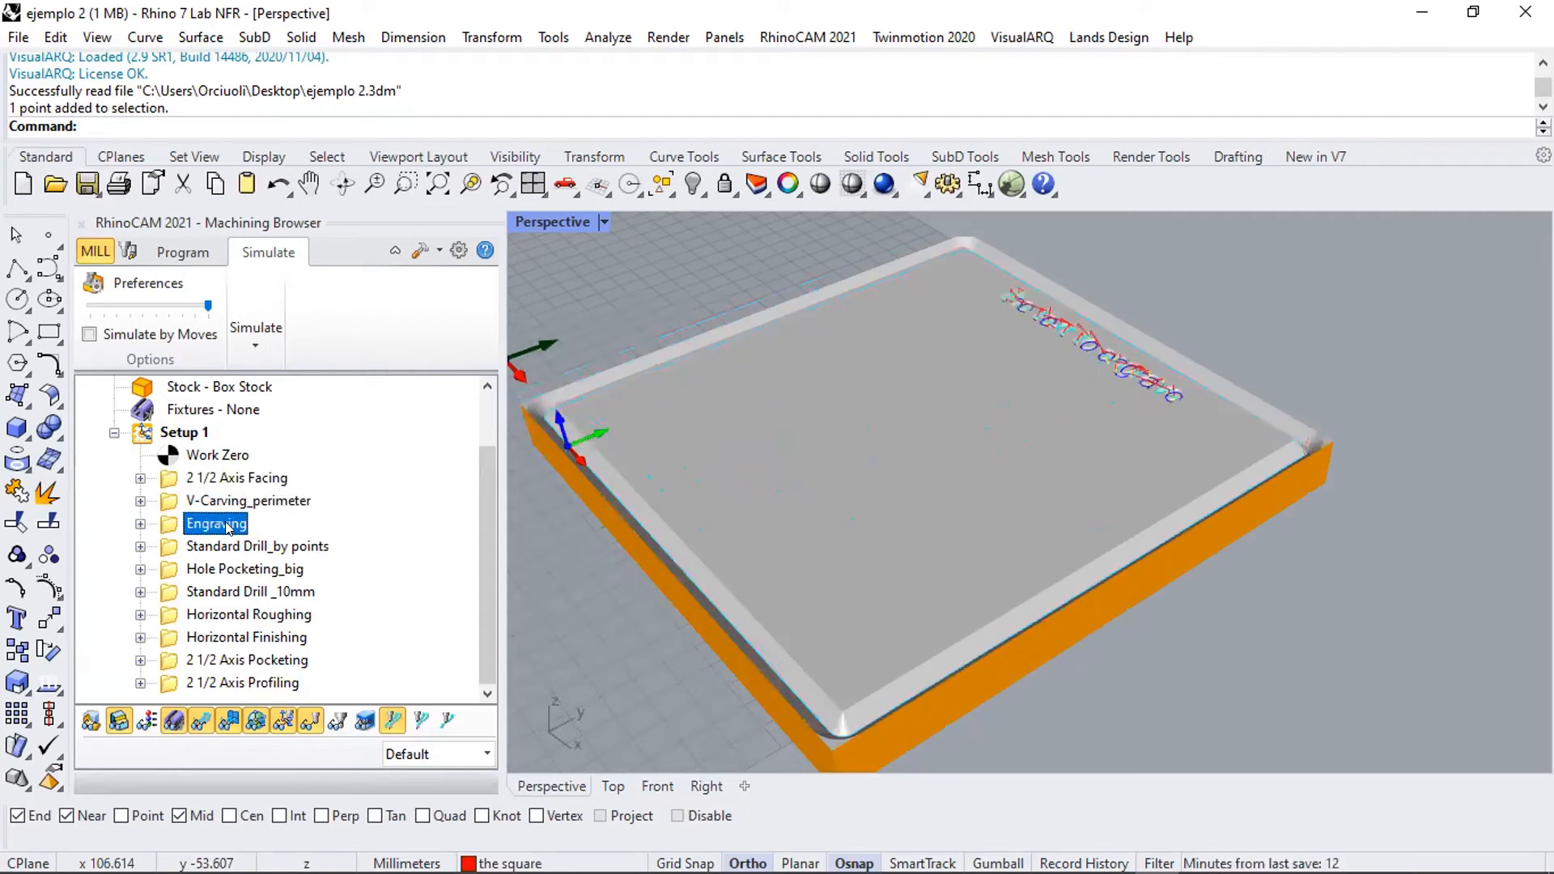
left_click(229, 549)
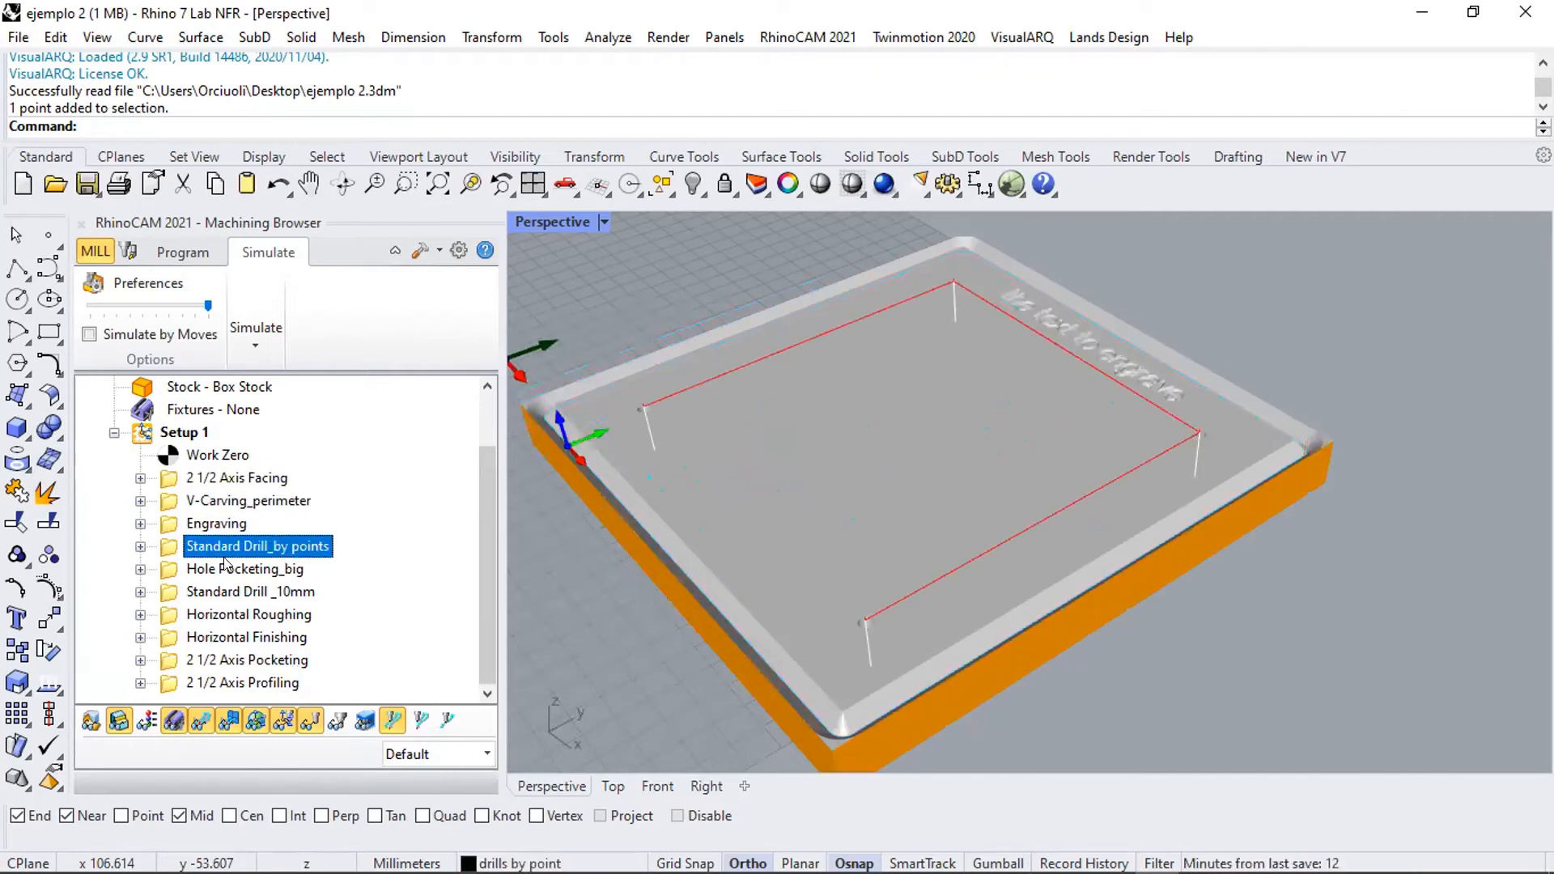
left_click(229, 569)
left_click(226, 593)
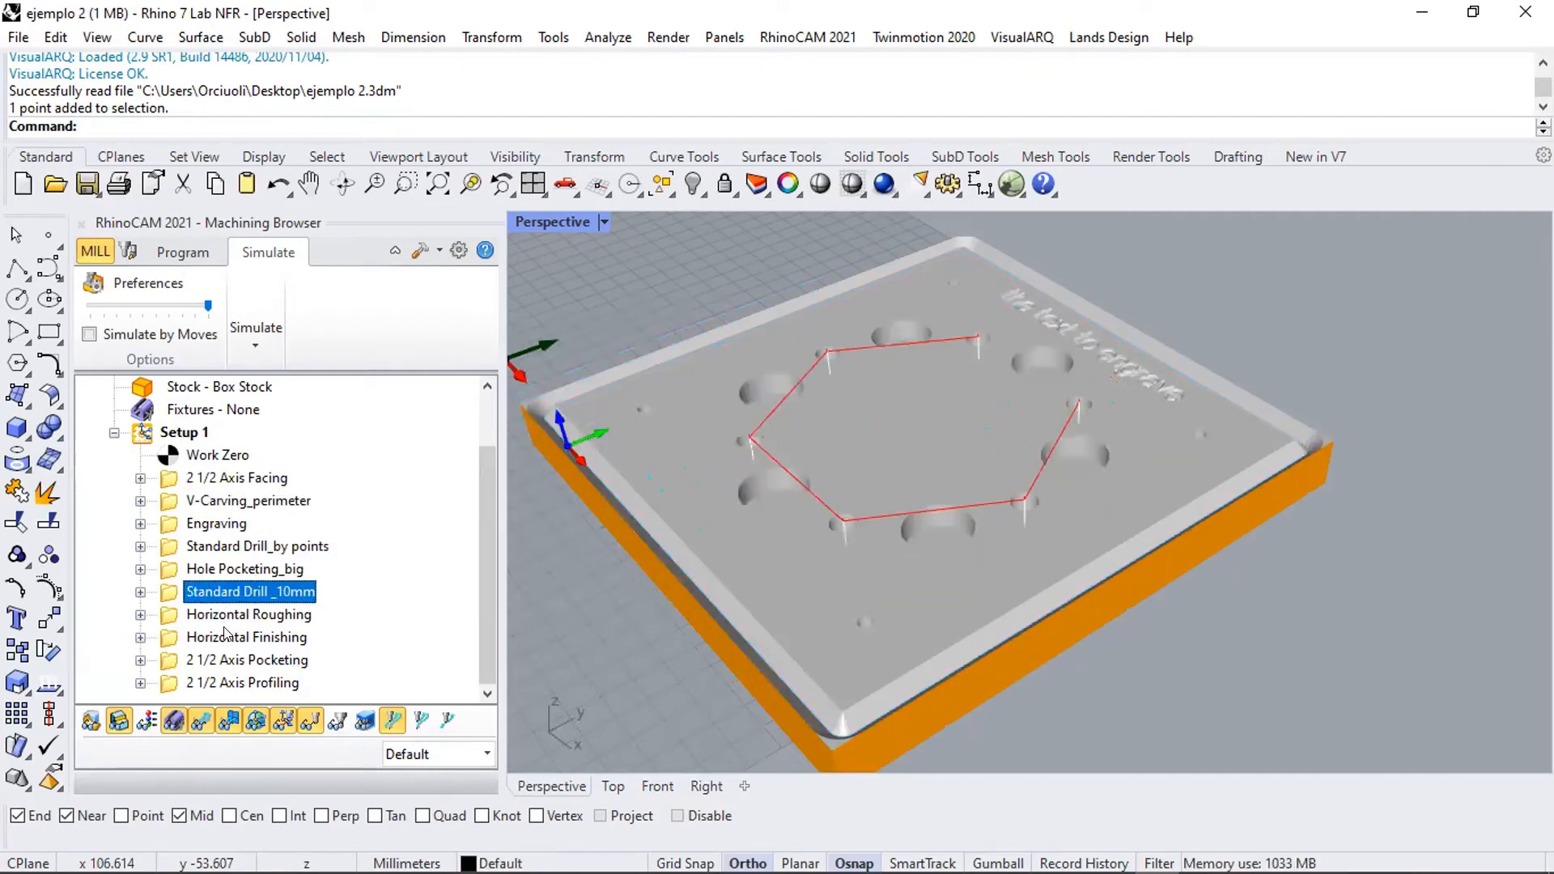
left_click(230, 616)
left_click(231, 639)
left_click(232, 661)
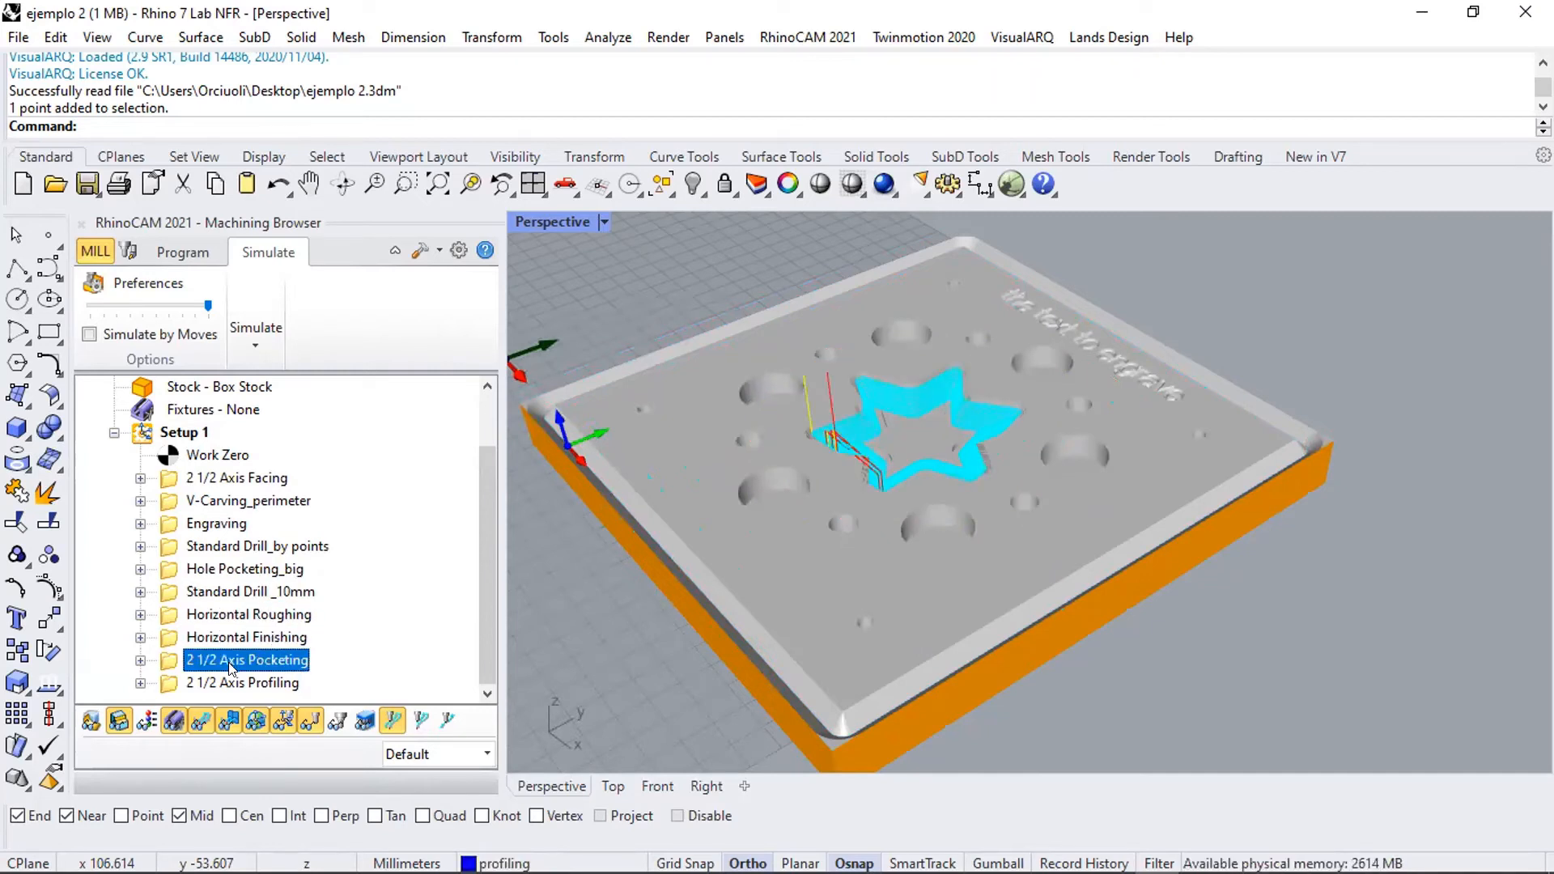
left_click(228, 685)
- Open the machining operations information for Setup 1, adjust its column widths and review tools, feeds, speeds and machining times
left_click(183, 433)
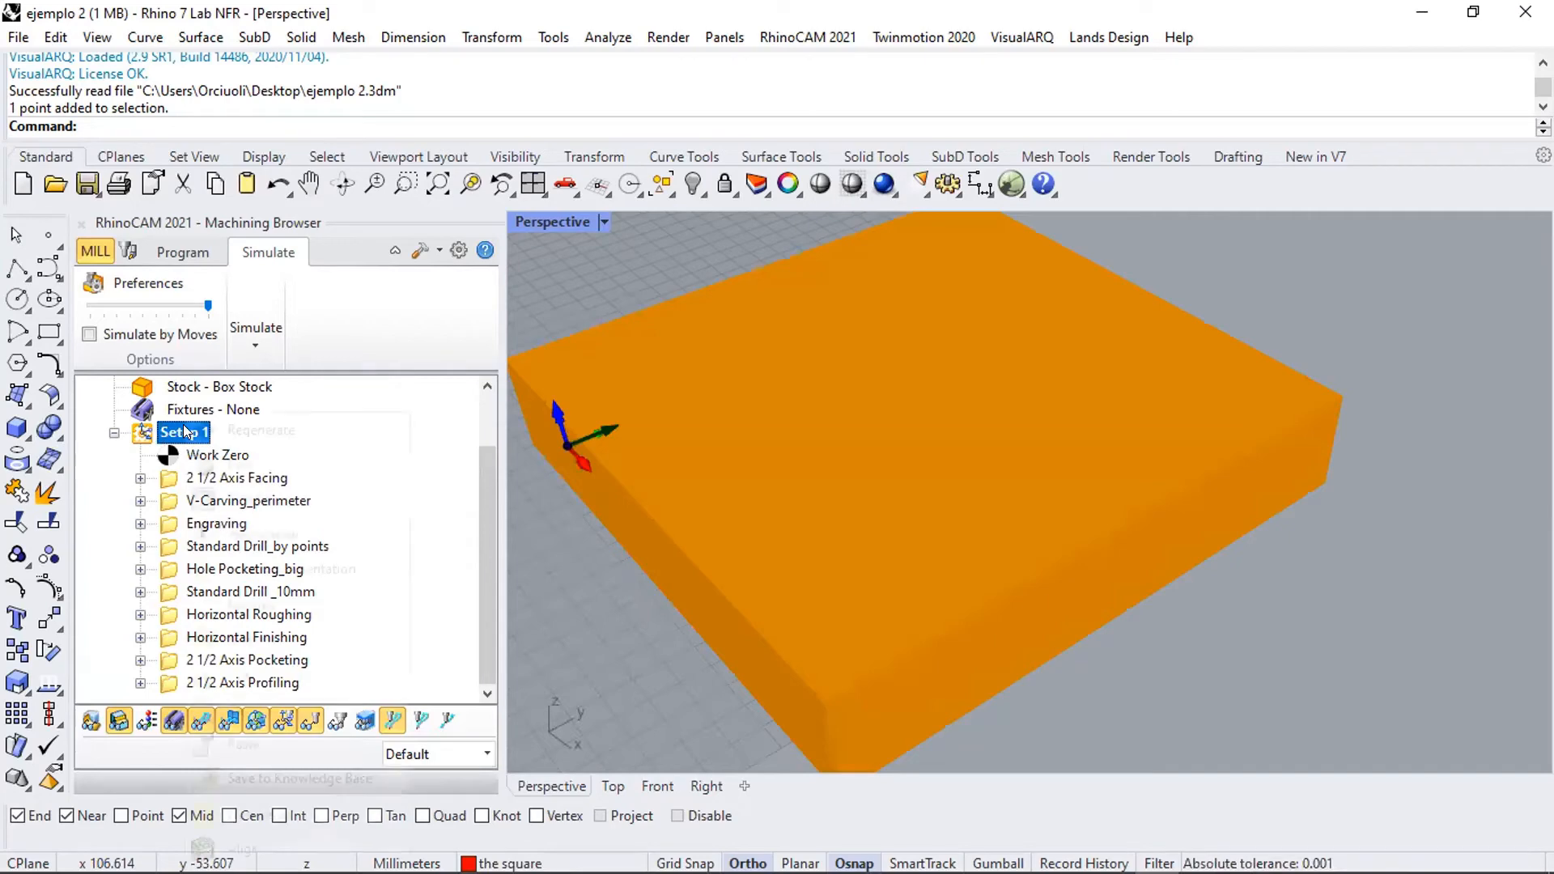
right_click(184, 427)
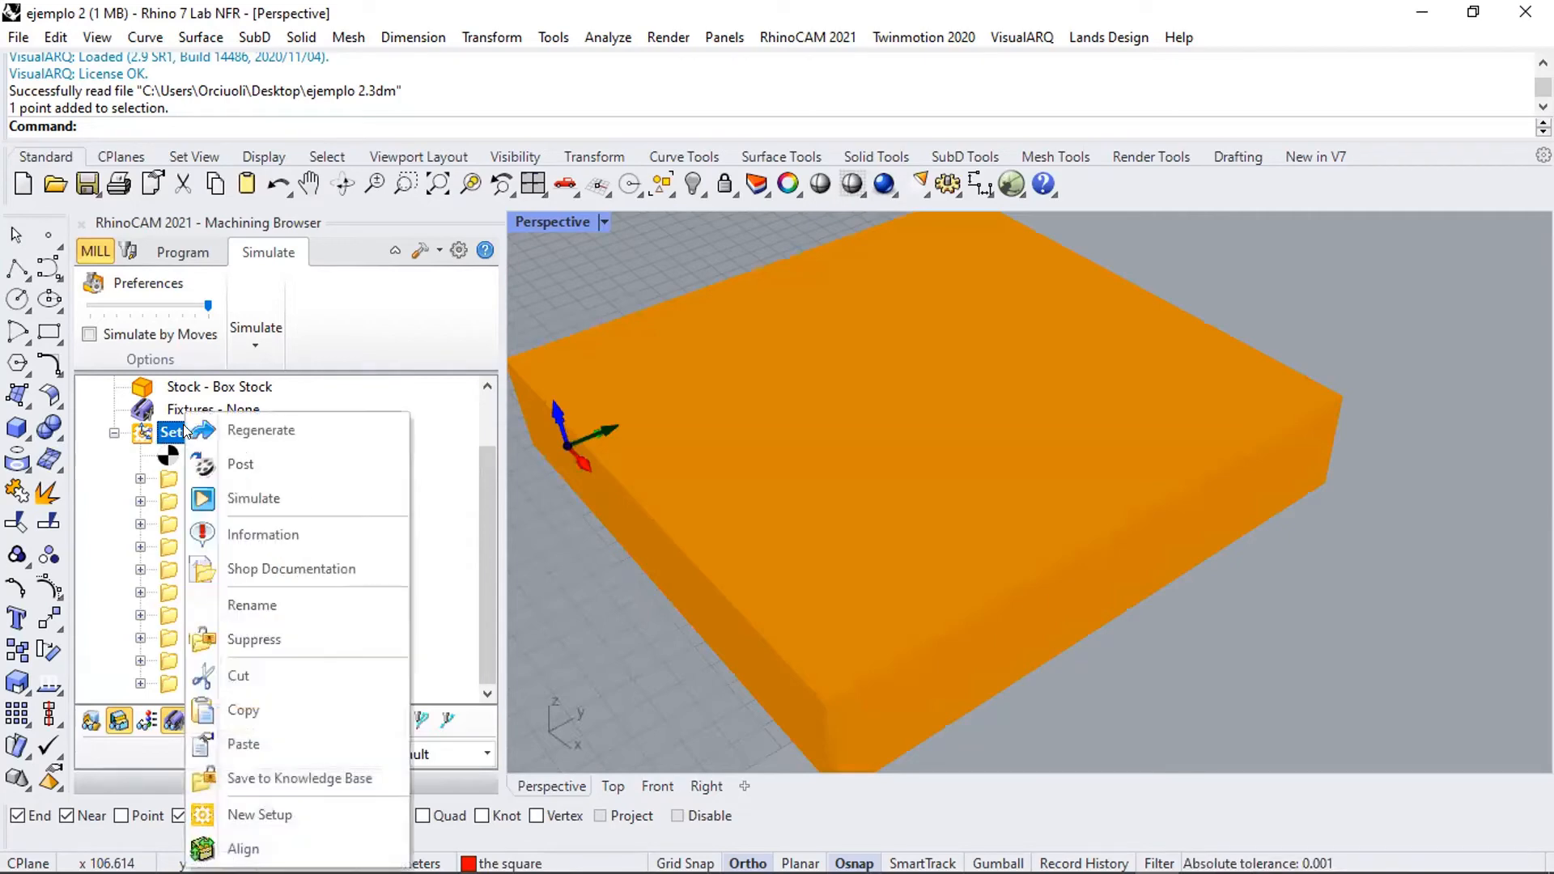
left_click(268, 536)
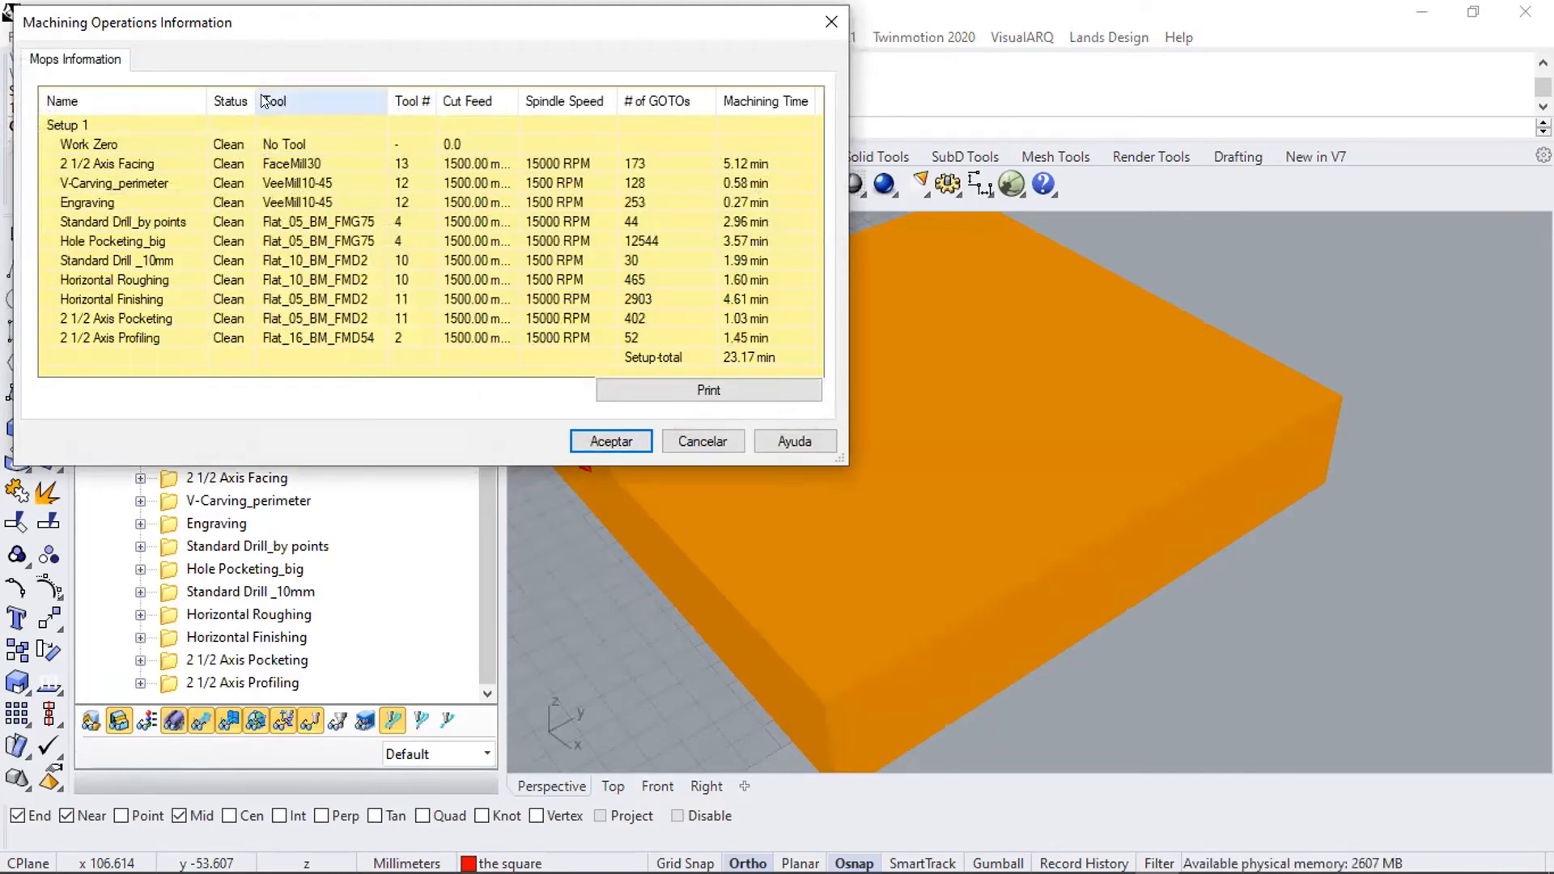
left_click_drag(255, 98, 212, 98)
left_click_drag(471, 98, 514, 98)
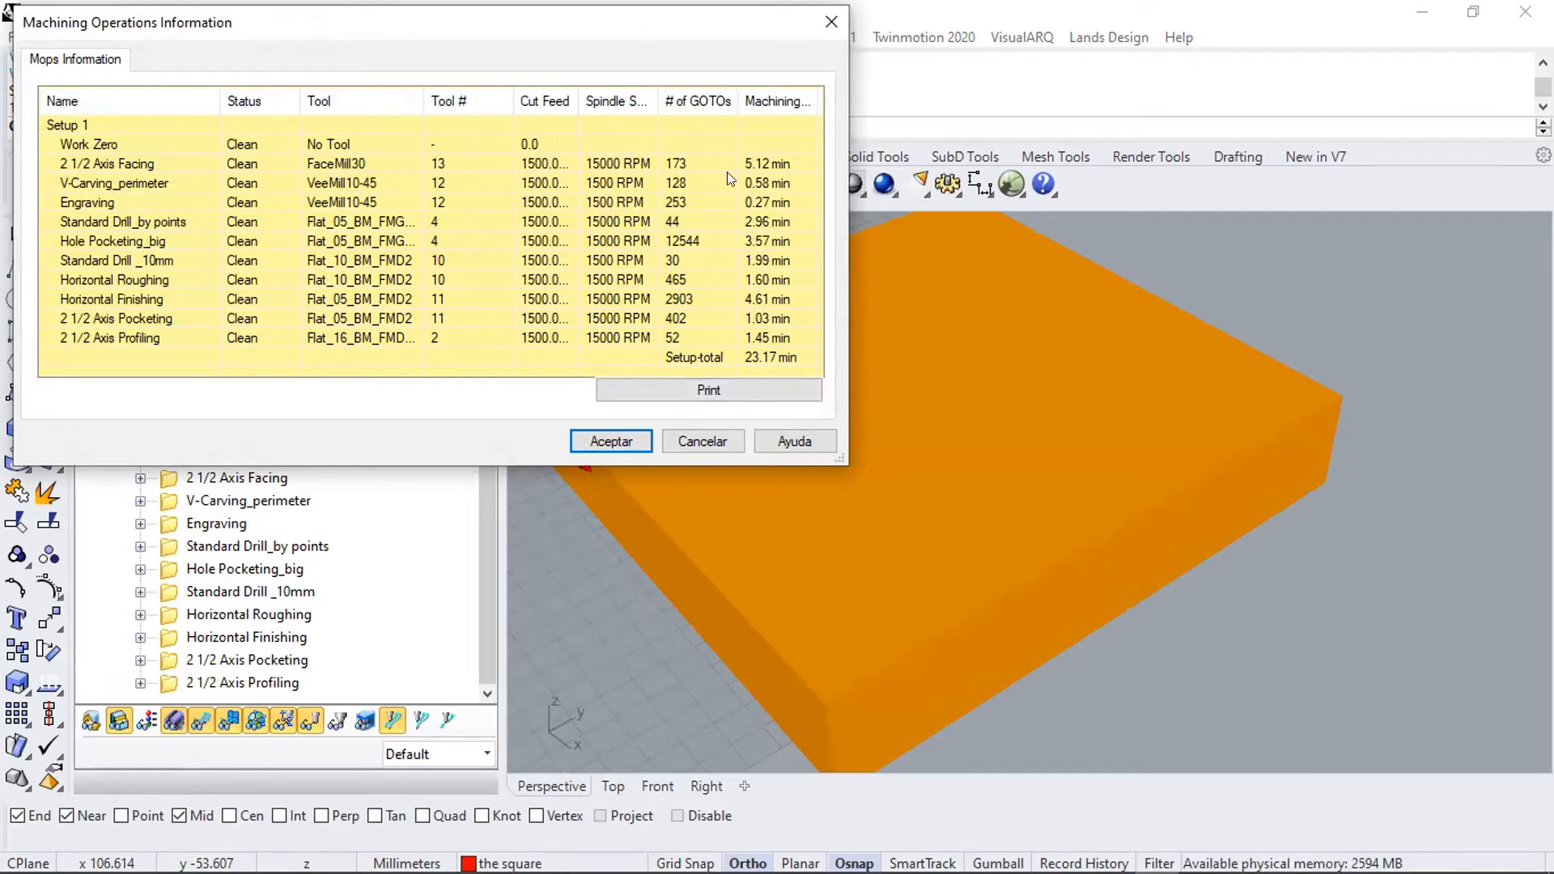
left_click(714, 440)
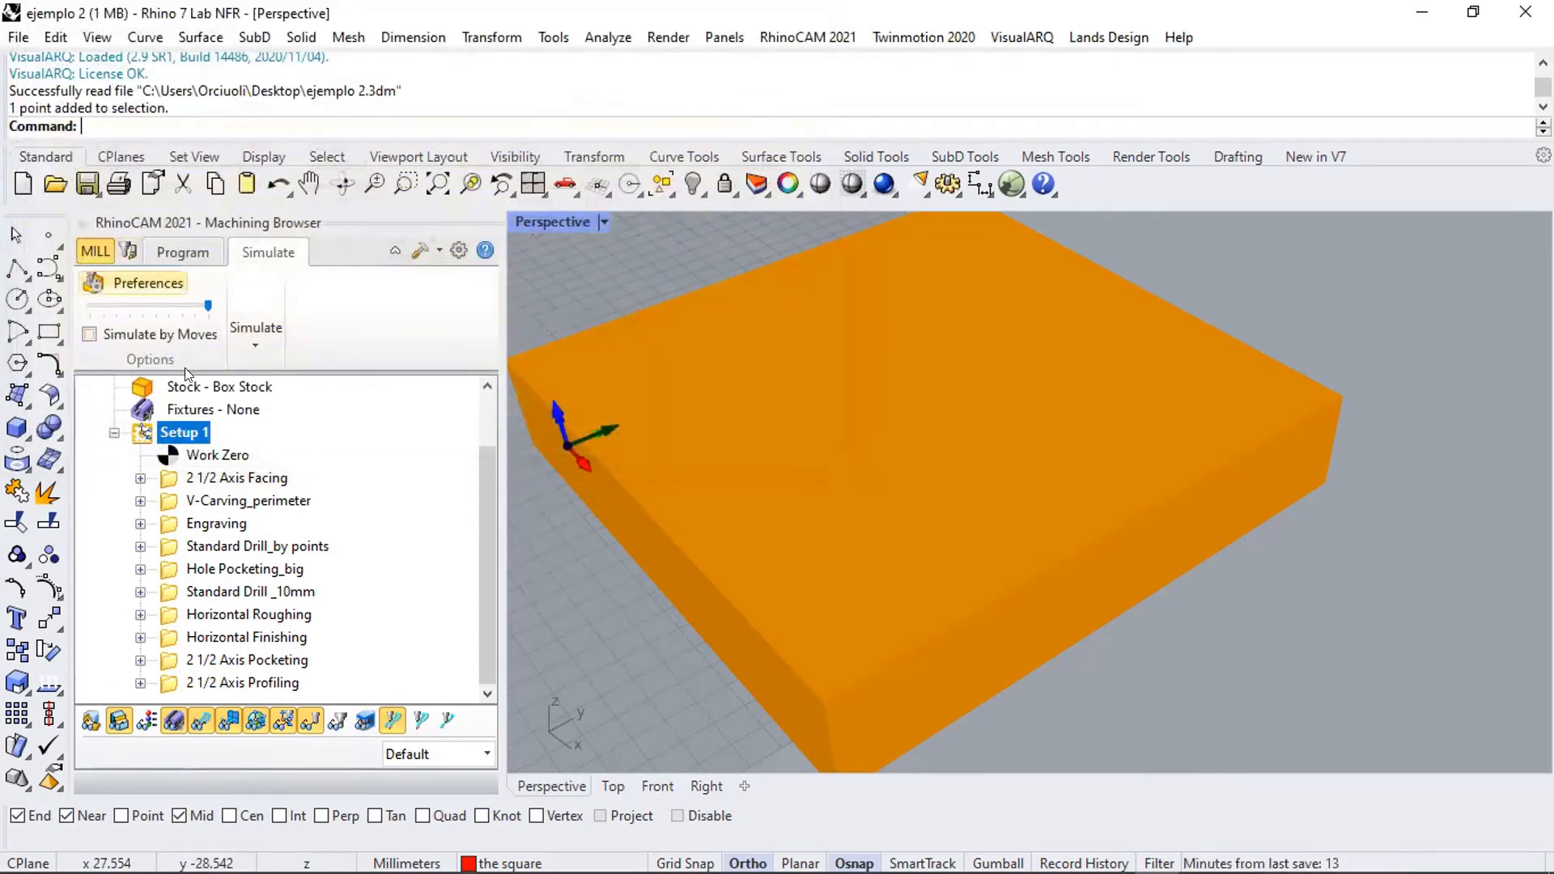
- Post-process Setup 1 with the AbilitySystems post to a text file named demo icreatia_2 on the desktop
right_click(186, 433)
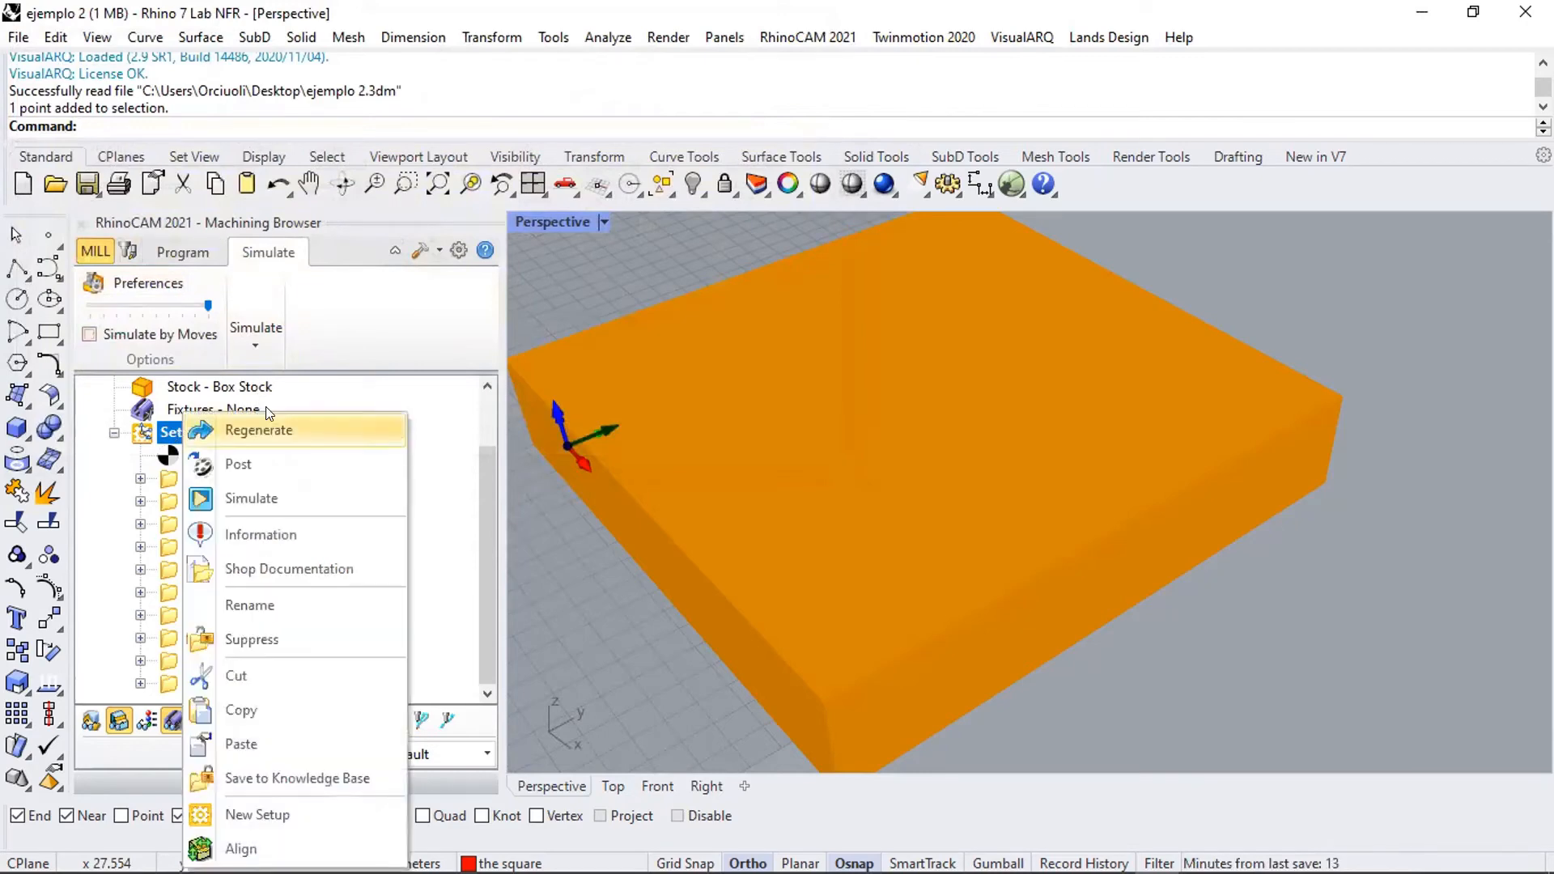
left_click(285, 467)
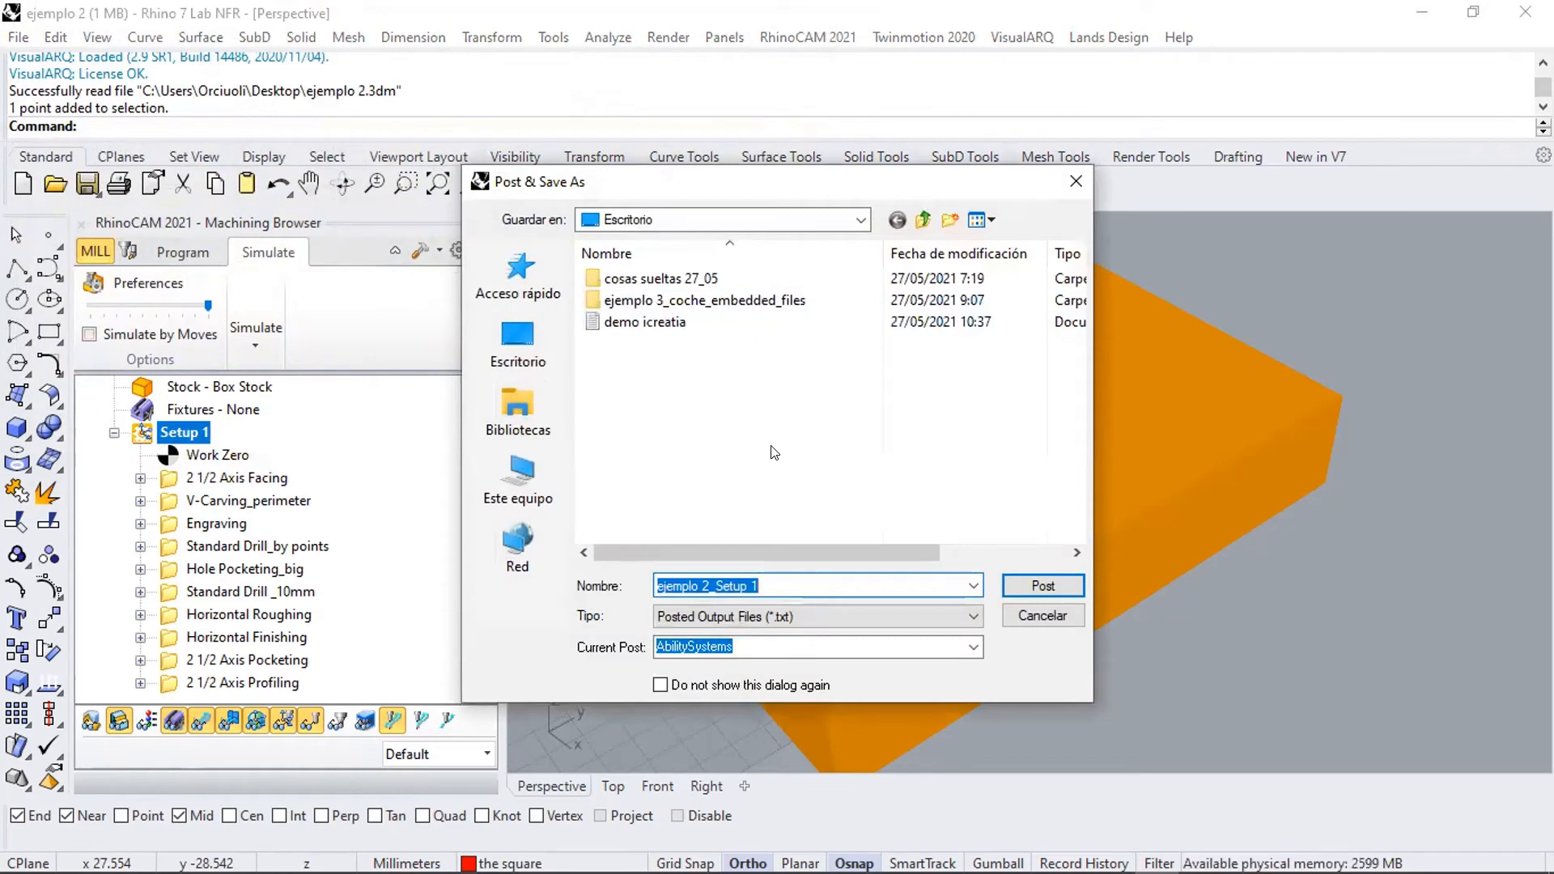
left_click(660, 324)
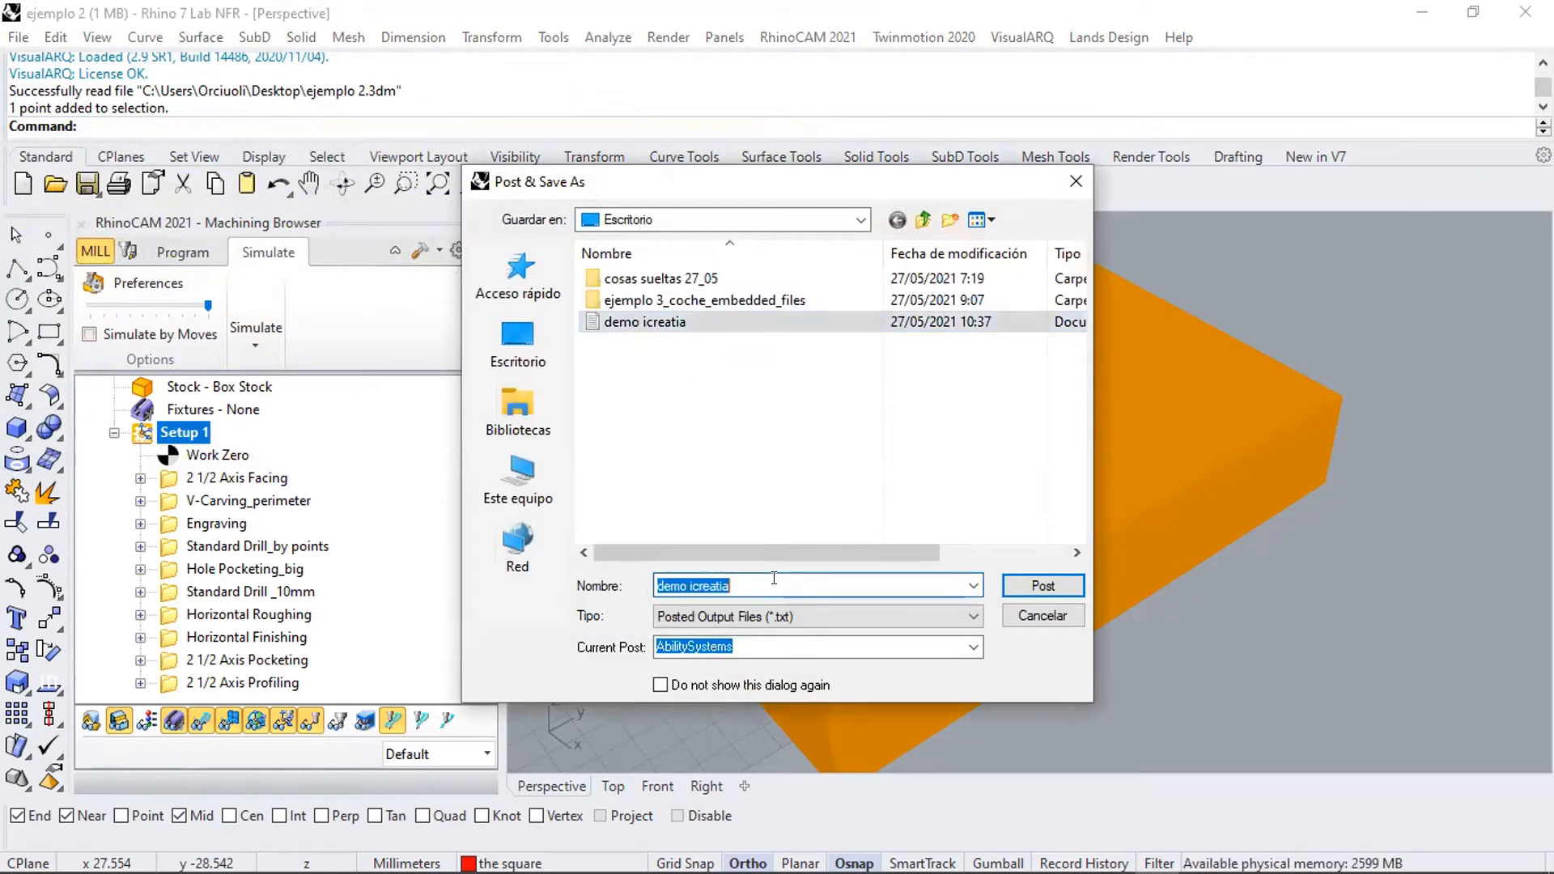
double_click(775, 578)
left_click(775, 578)
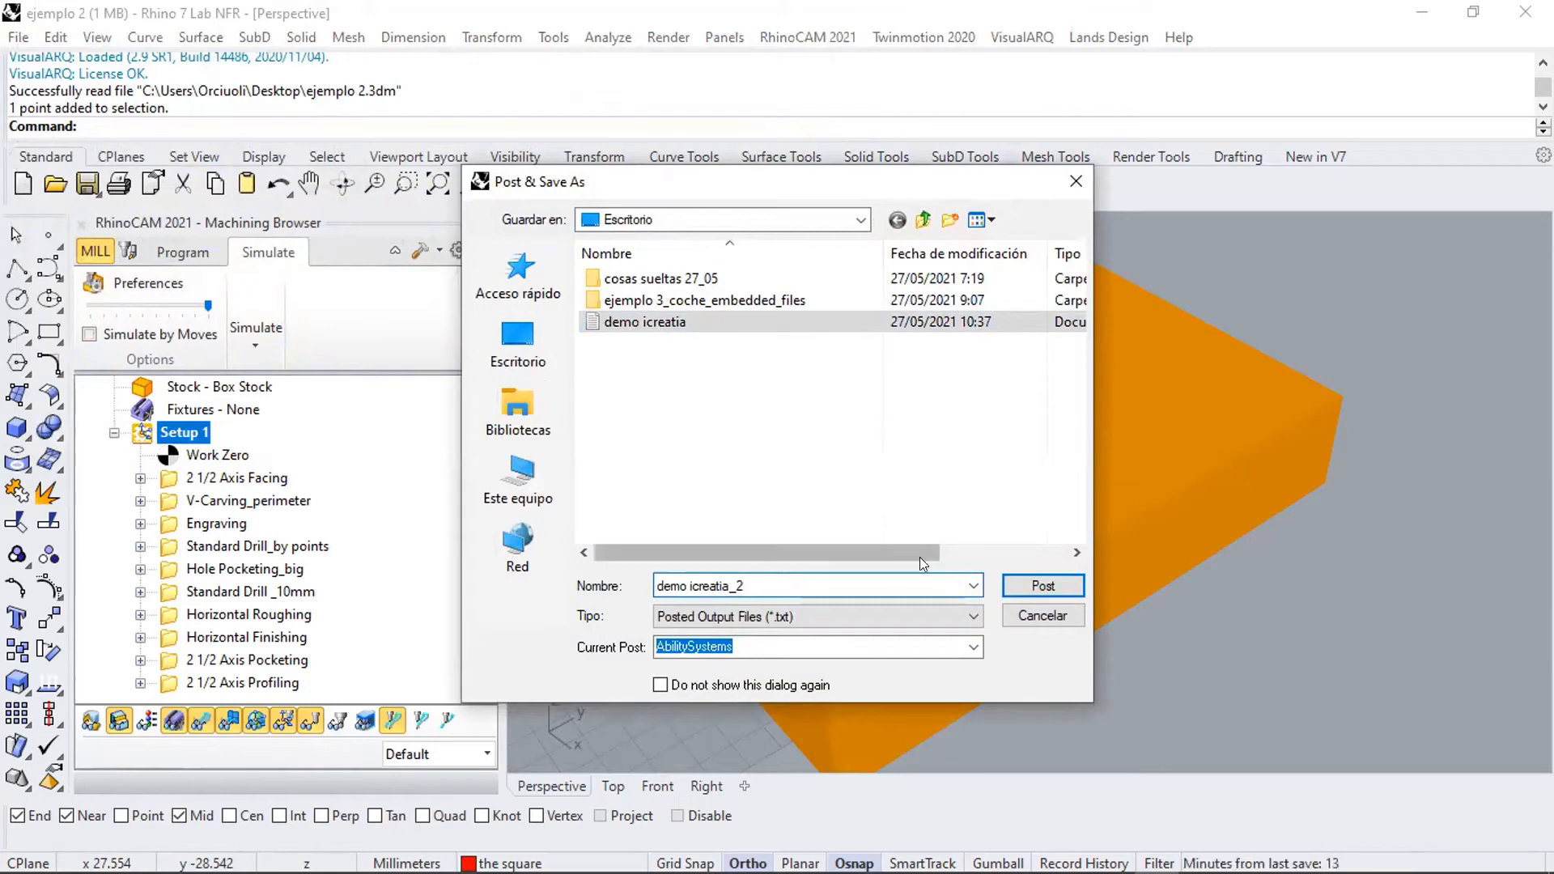
left_click(1033, 587)
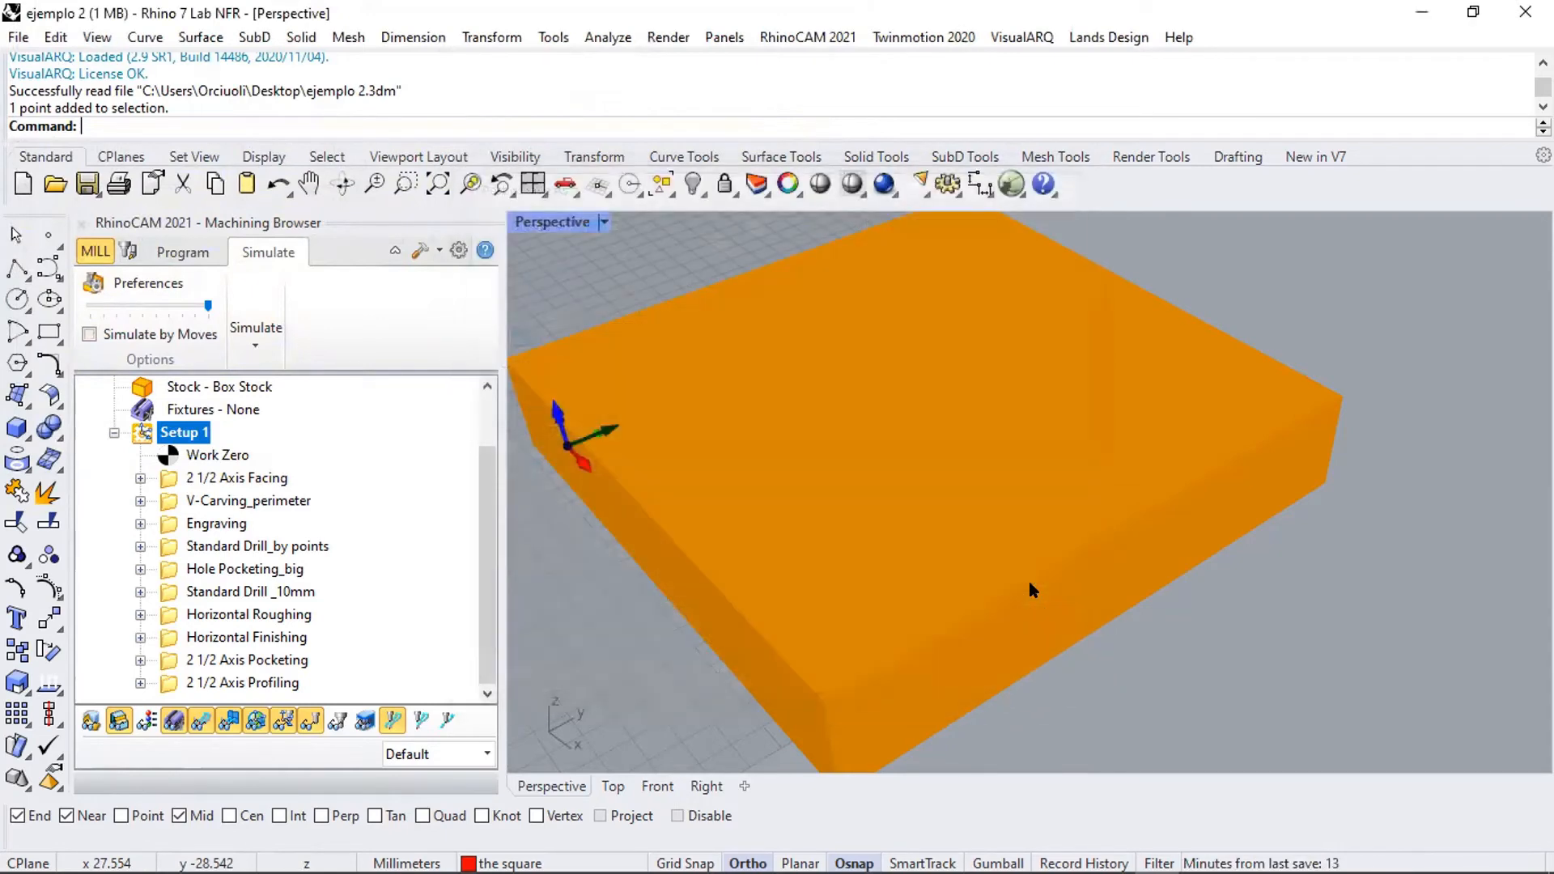
- Post-process only the 2 1/2 Axis Facing operation with the AbilitySystems post to a text file named ejemplo 2_2 1_2 Axis Facing on the desktop
left_click(166, 479)
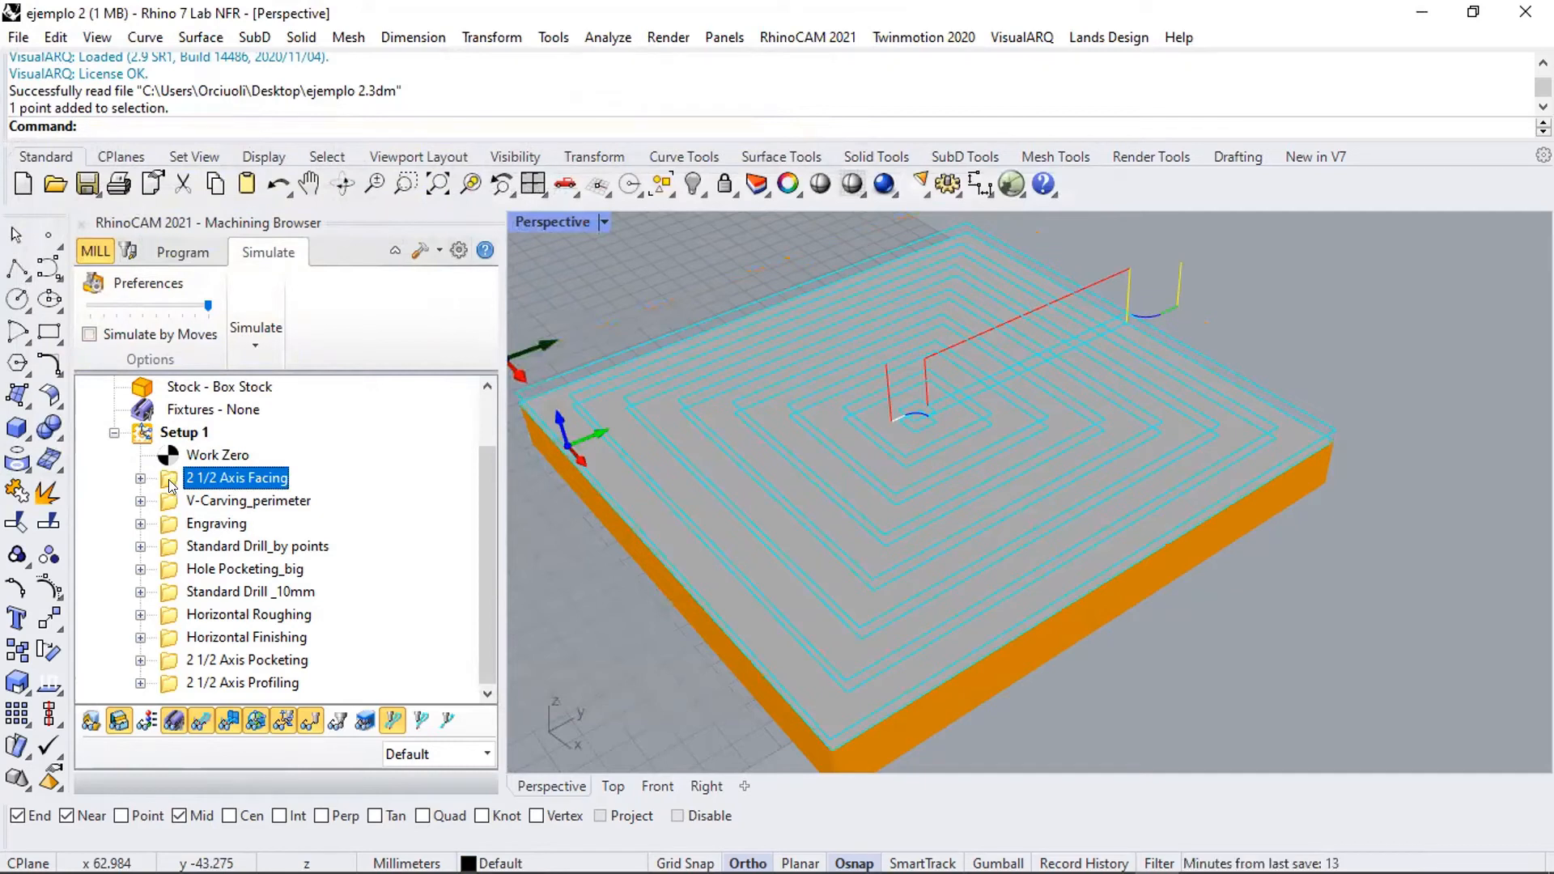
left_click(140, 478)
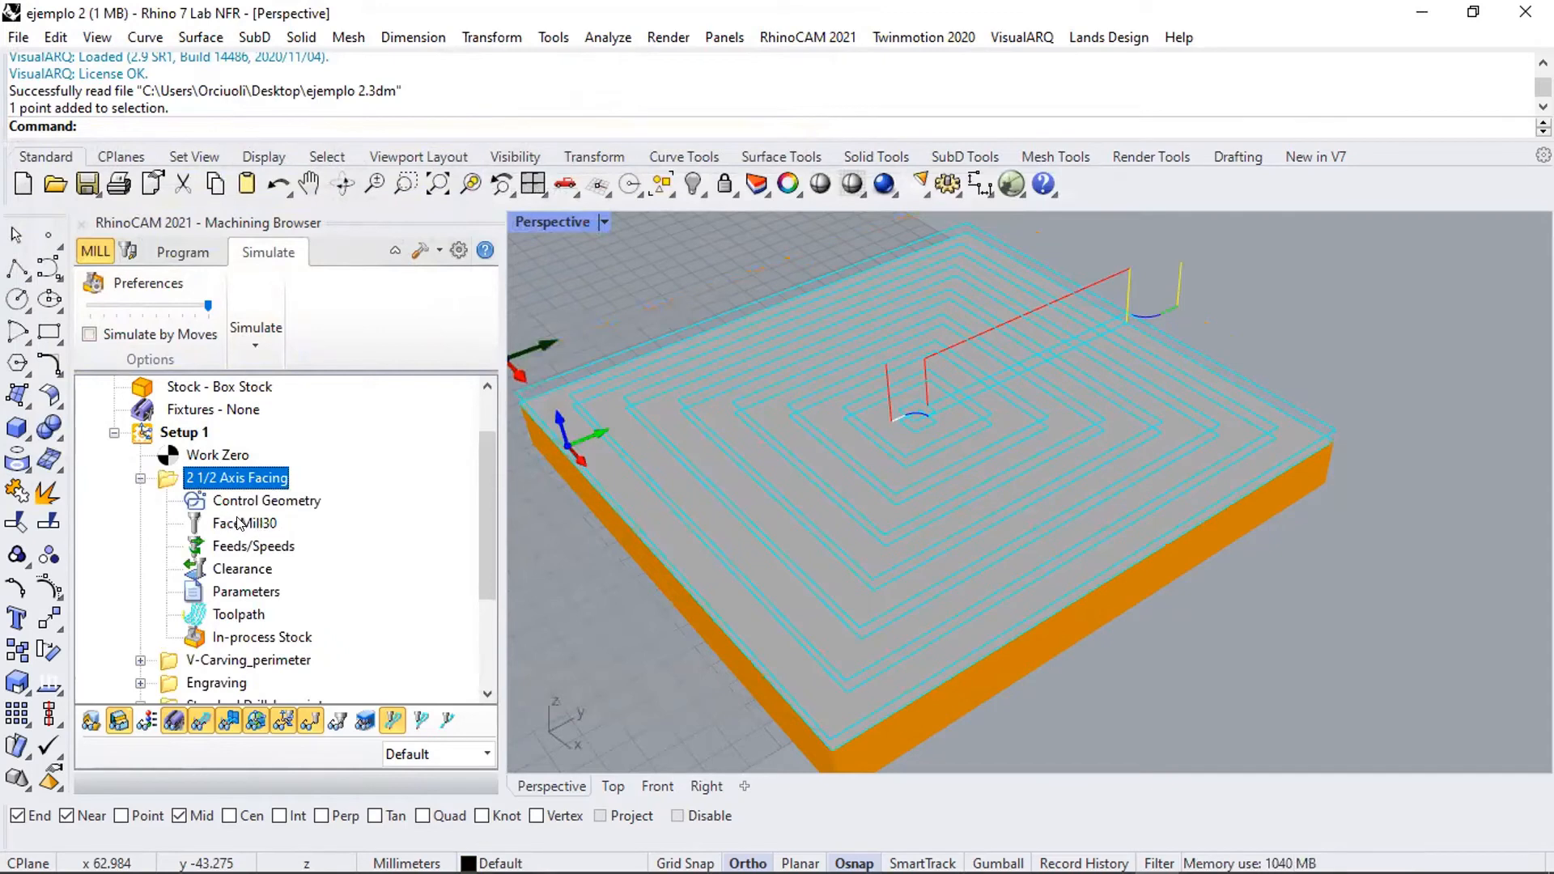
left_click(140, 478)
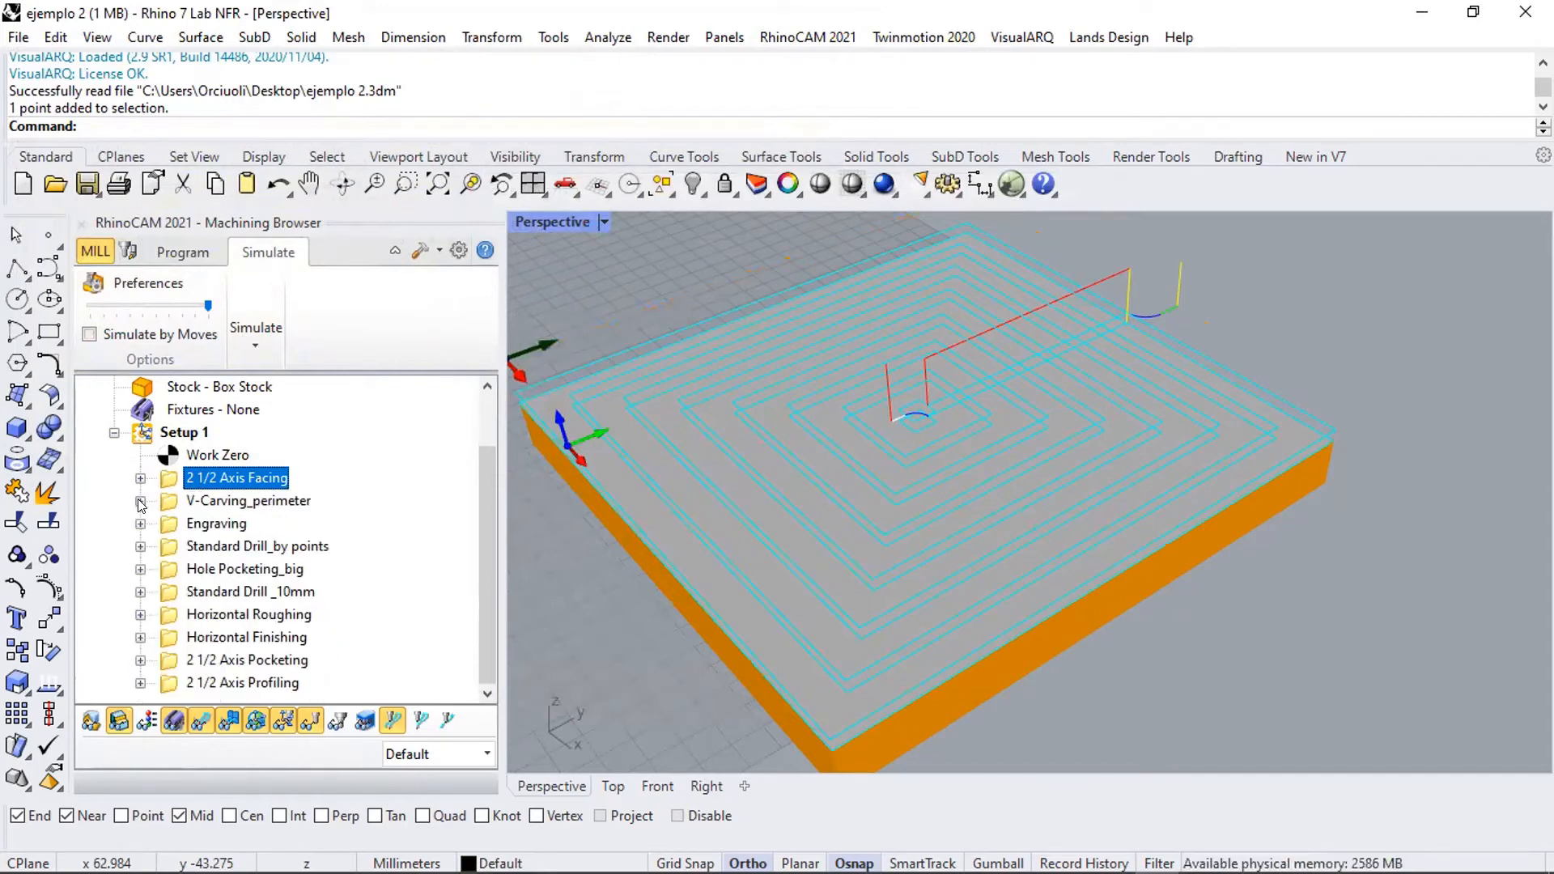
left_click(140, 501)
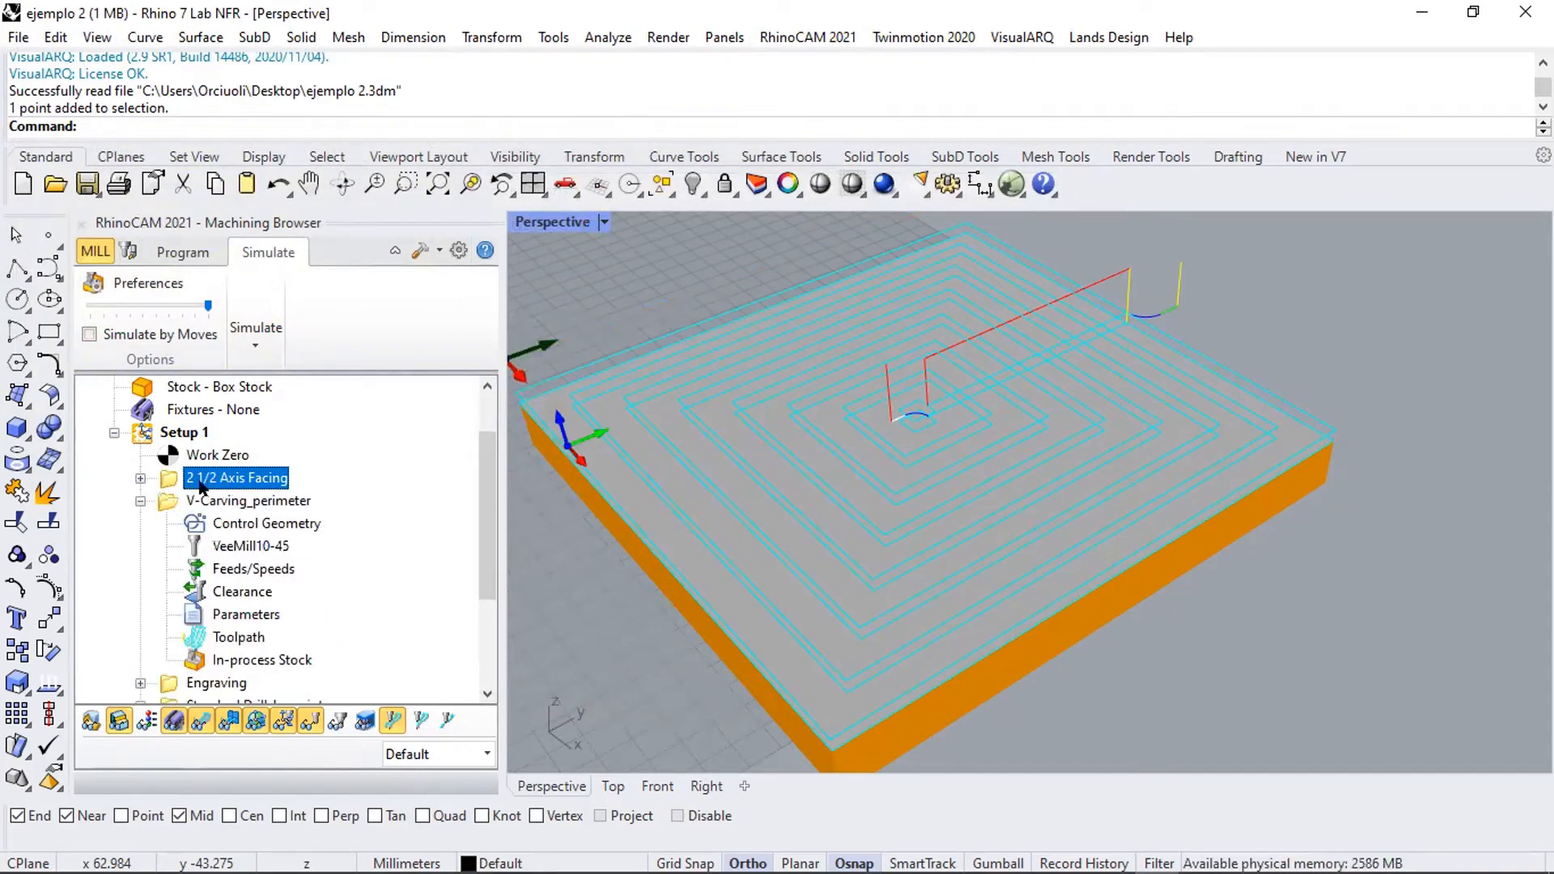
left_click(140, 501)
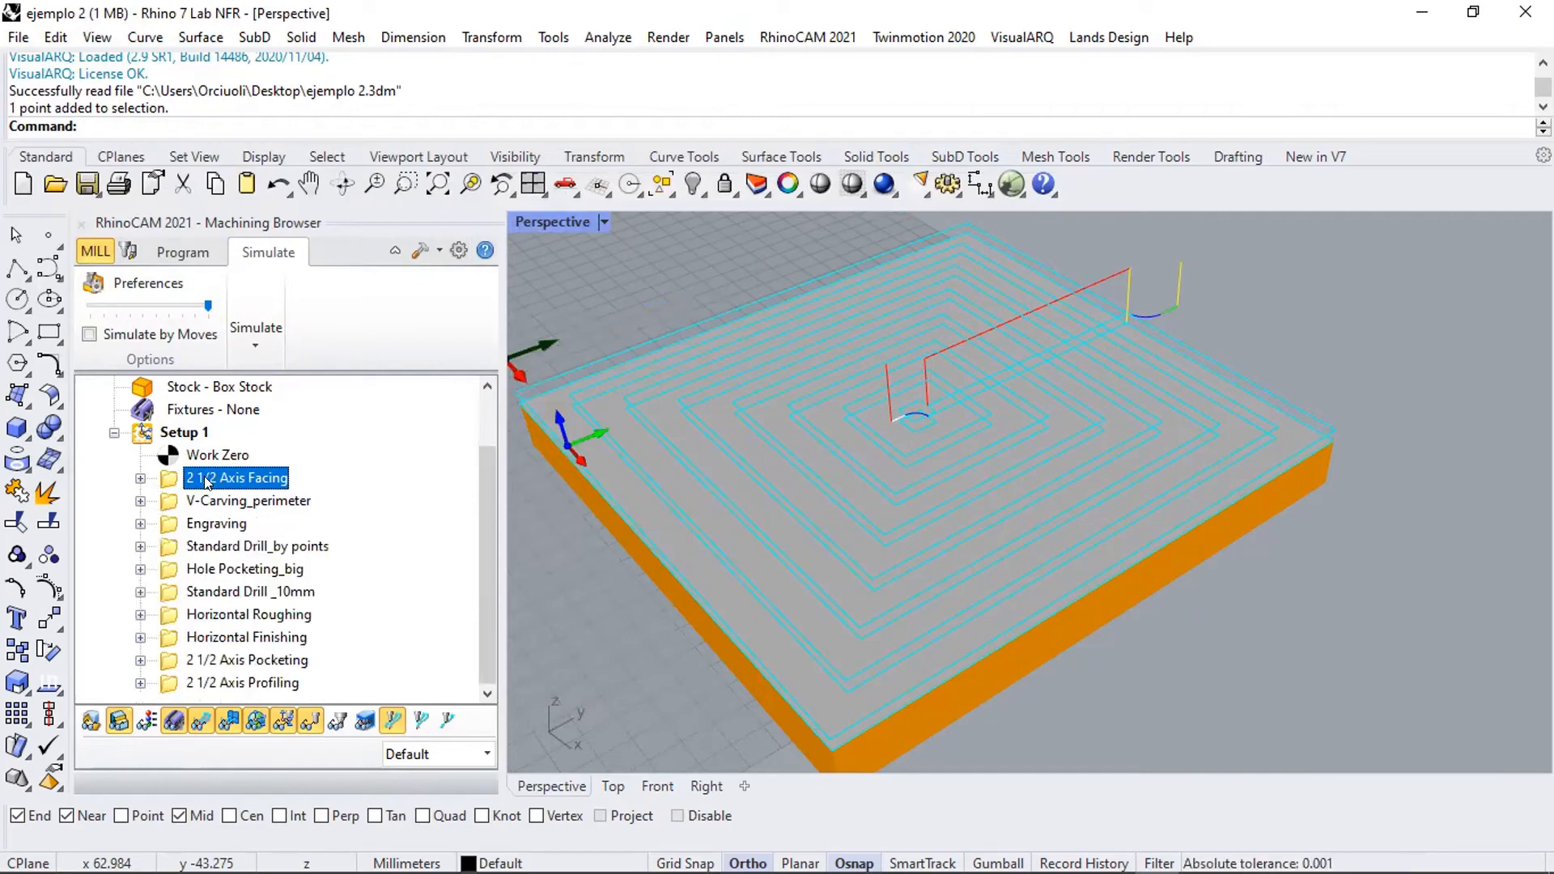
right_click(168, 481)
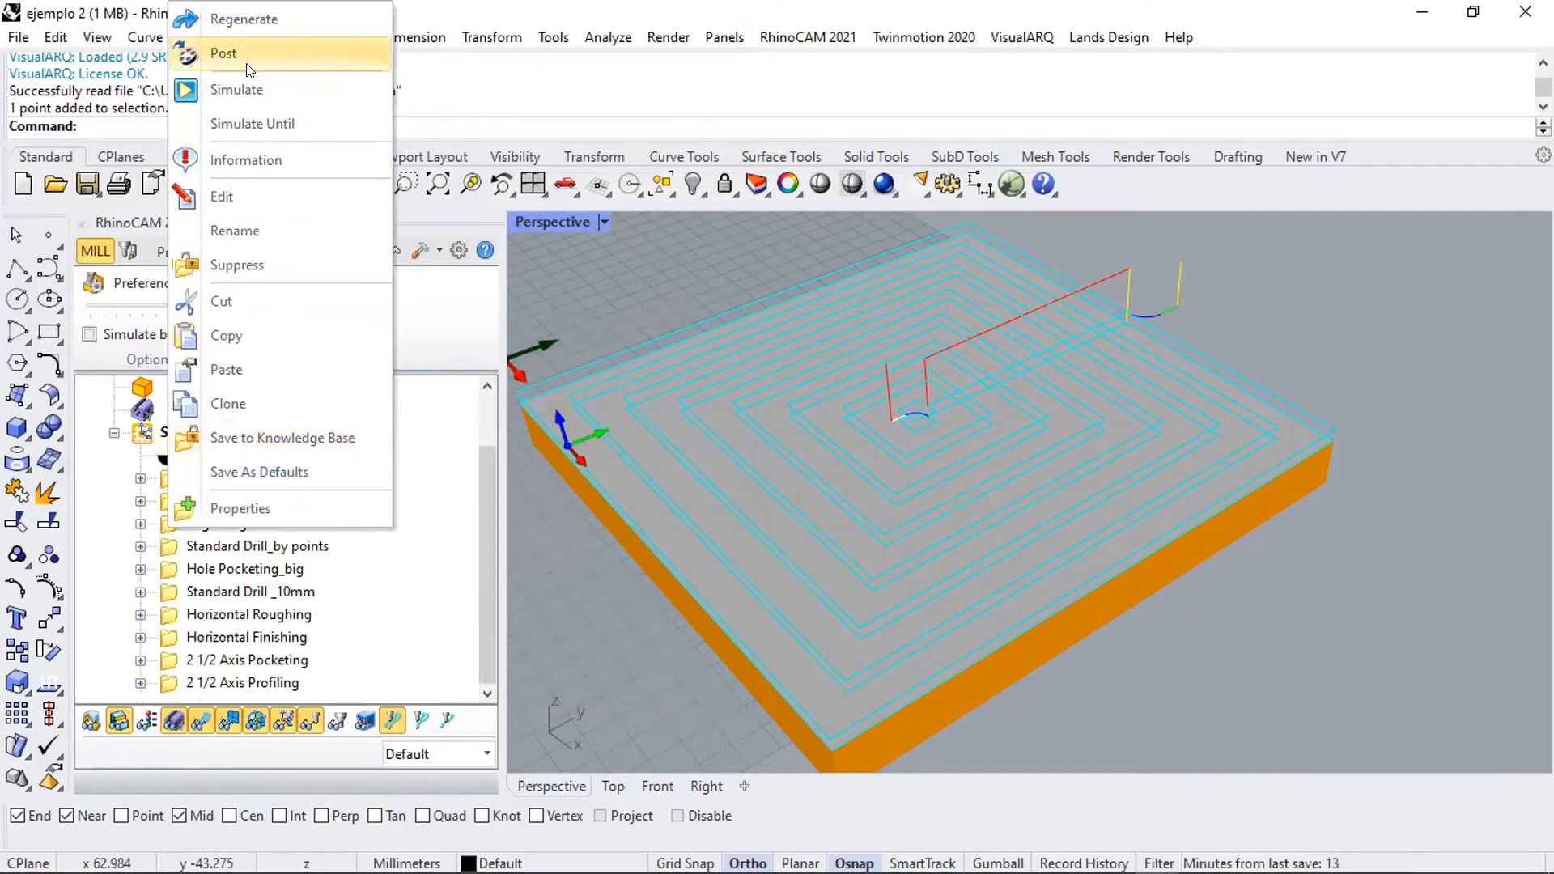
left_click(223, 54)
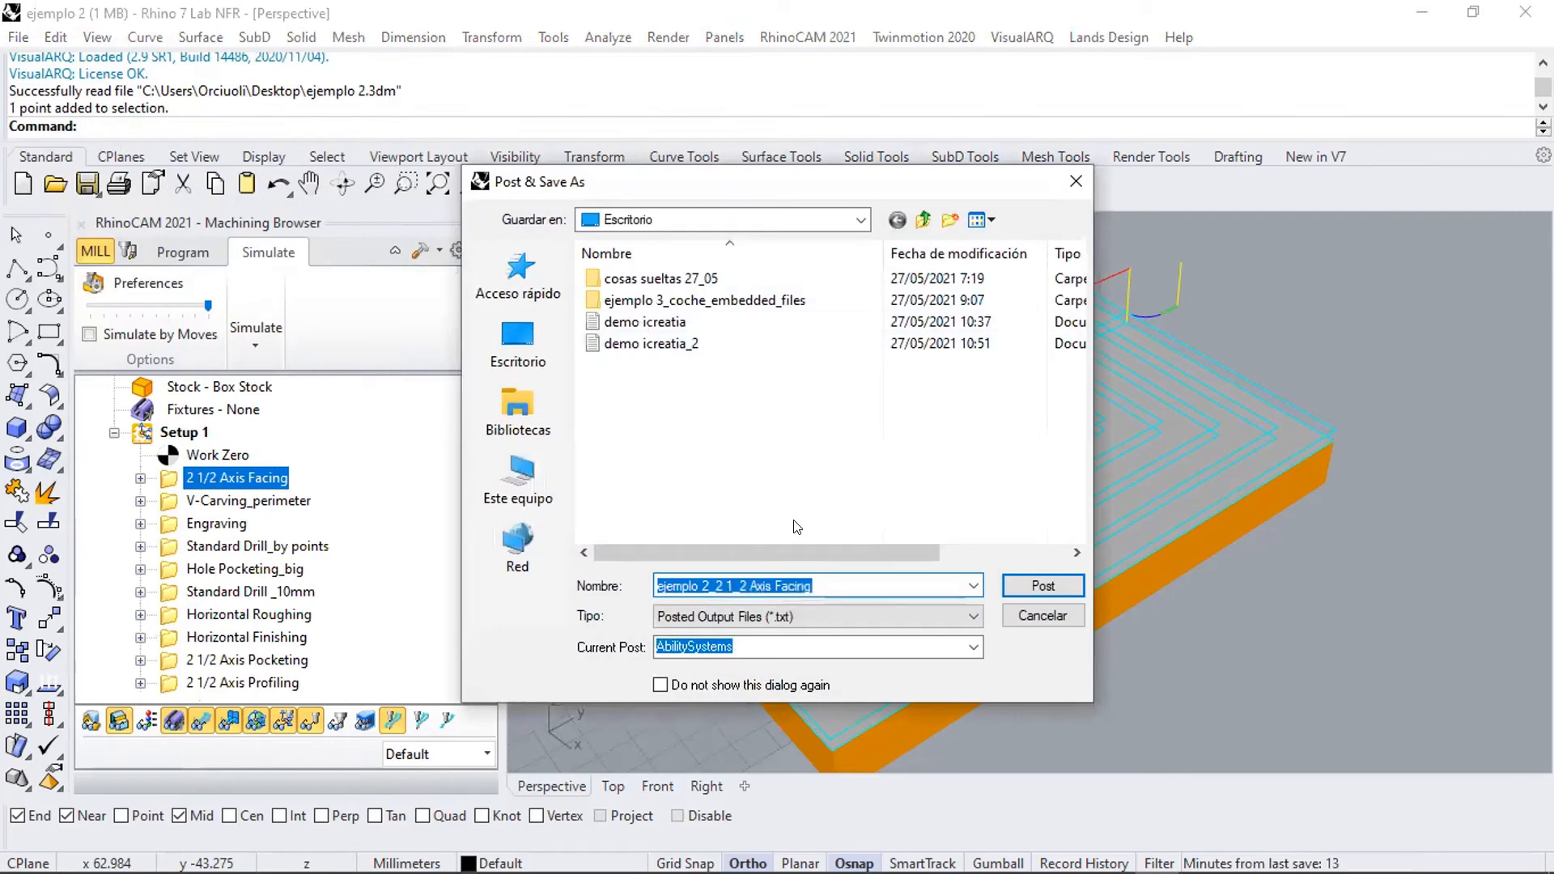
left_click(1043, 585)
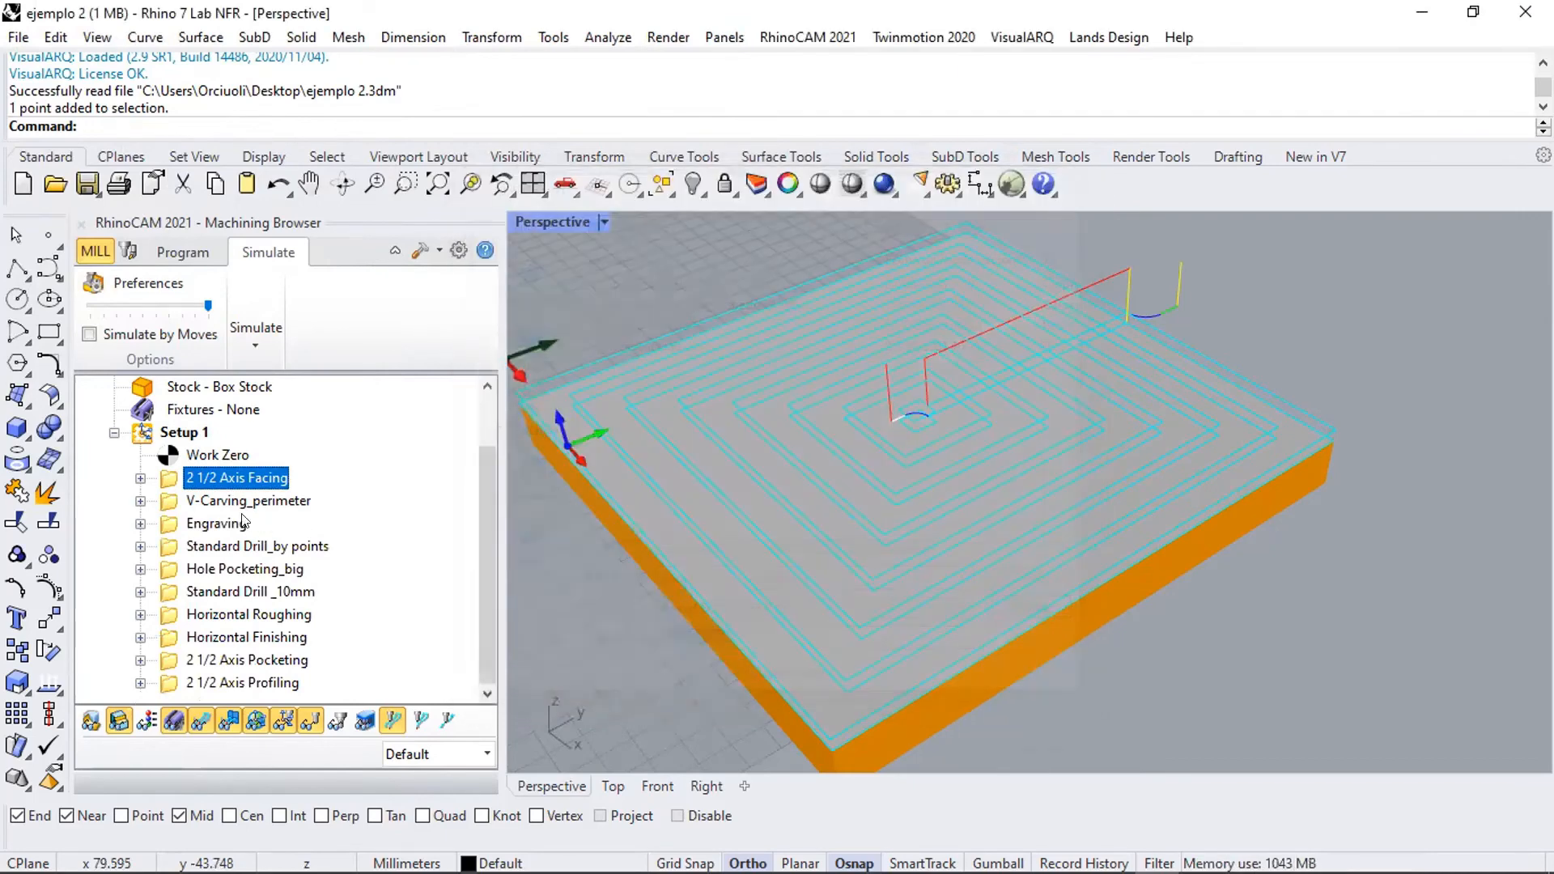
- Open the machining operations information for Setup 1 and compare the tools used by V-Carving_perimeter and Engraving
left_click(193, 502)
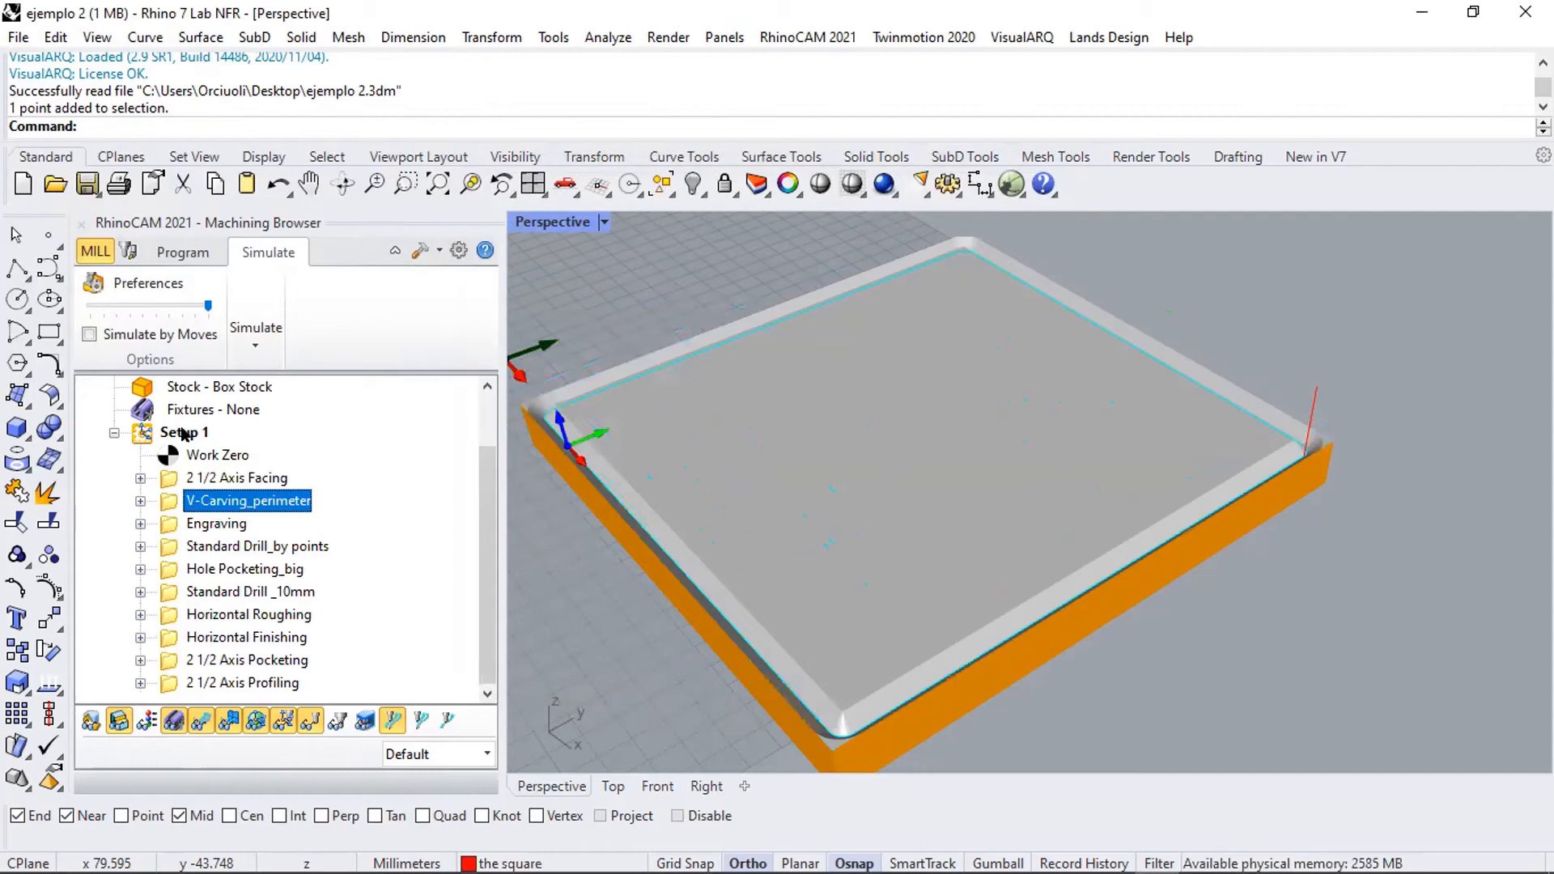
right_click(185, 435)
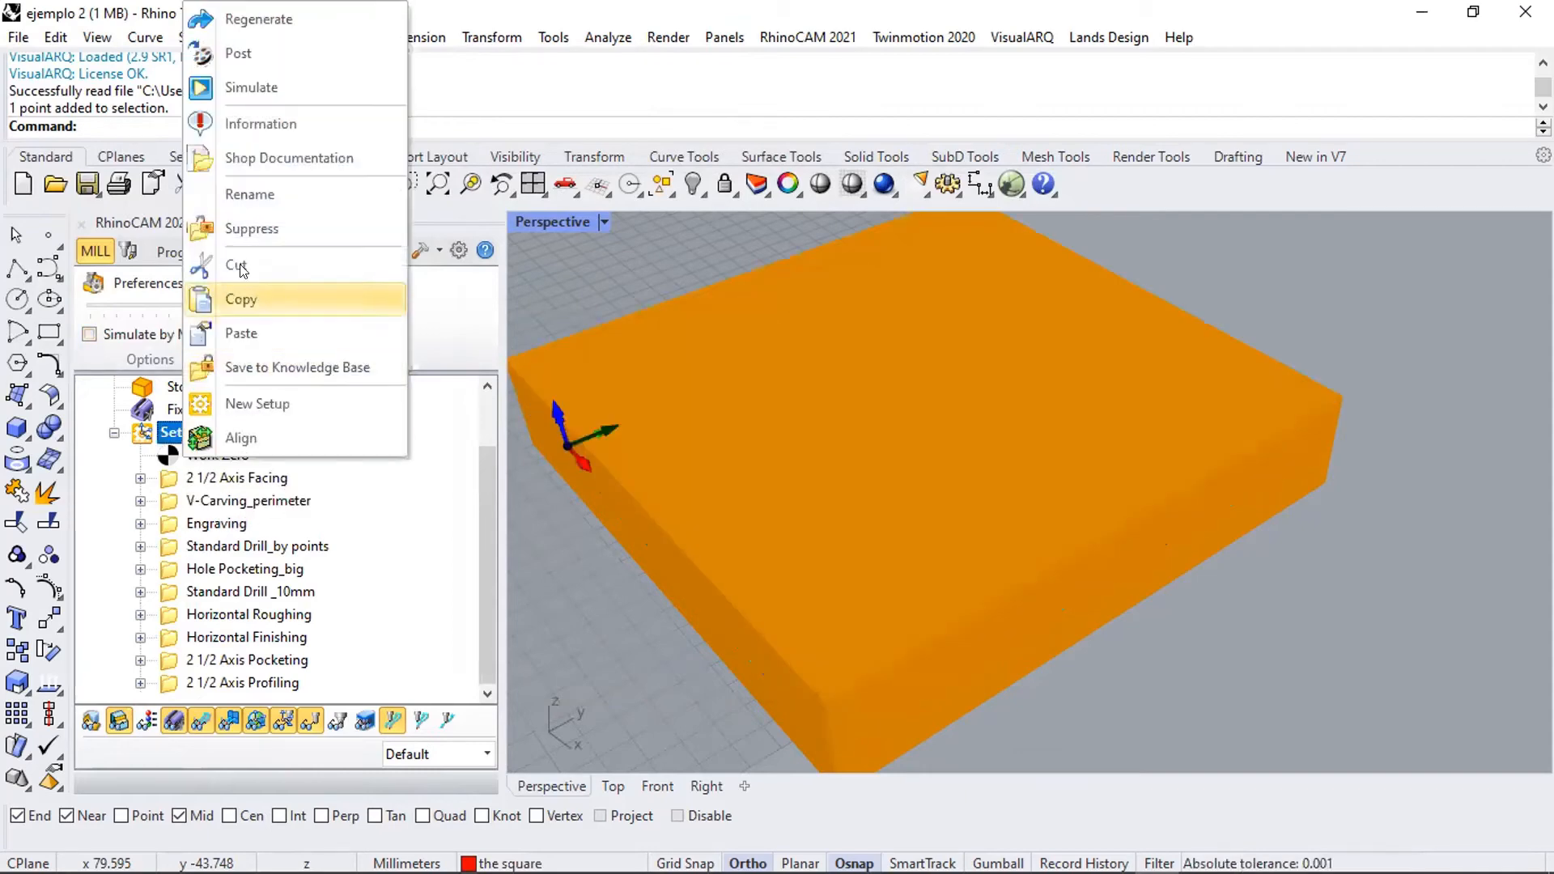
left_click(244, 117)
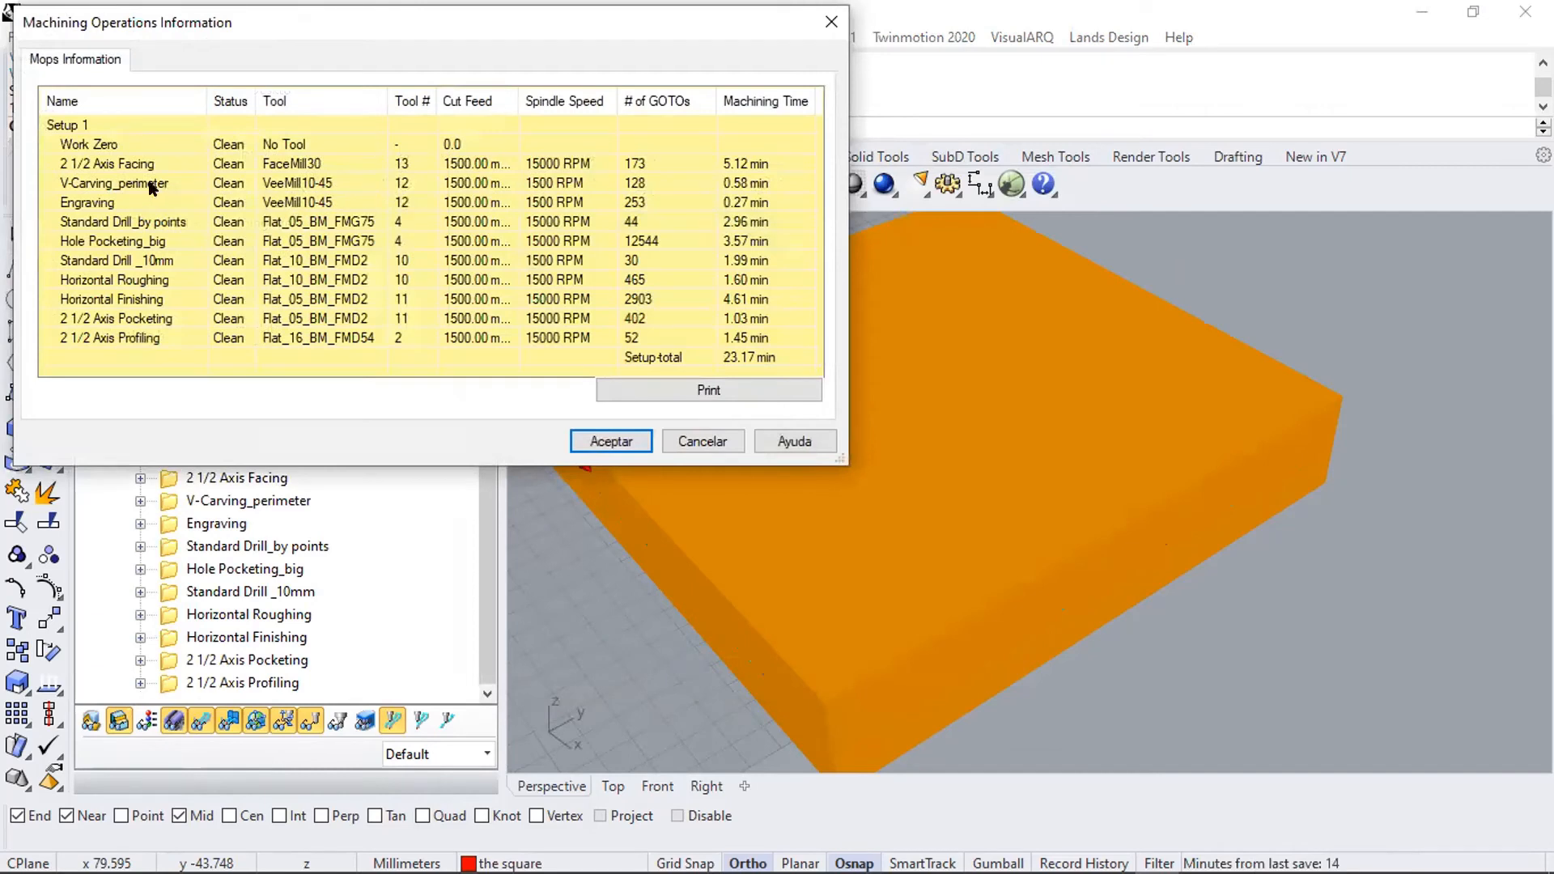
left_click(319, 186)
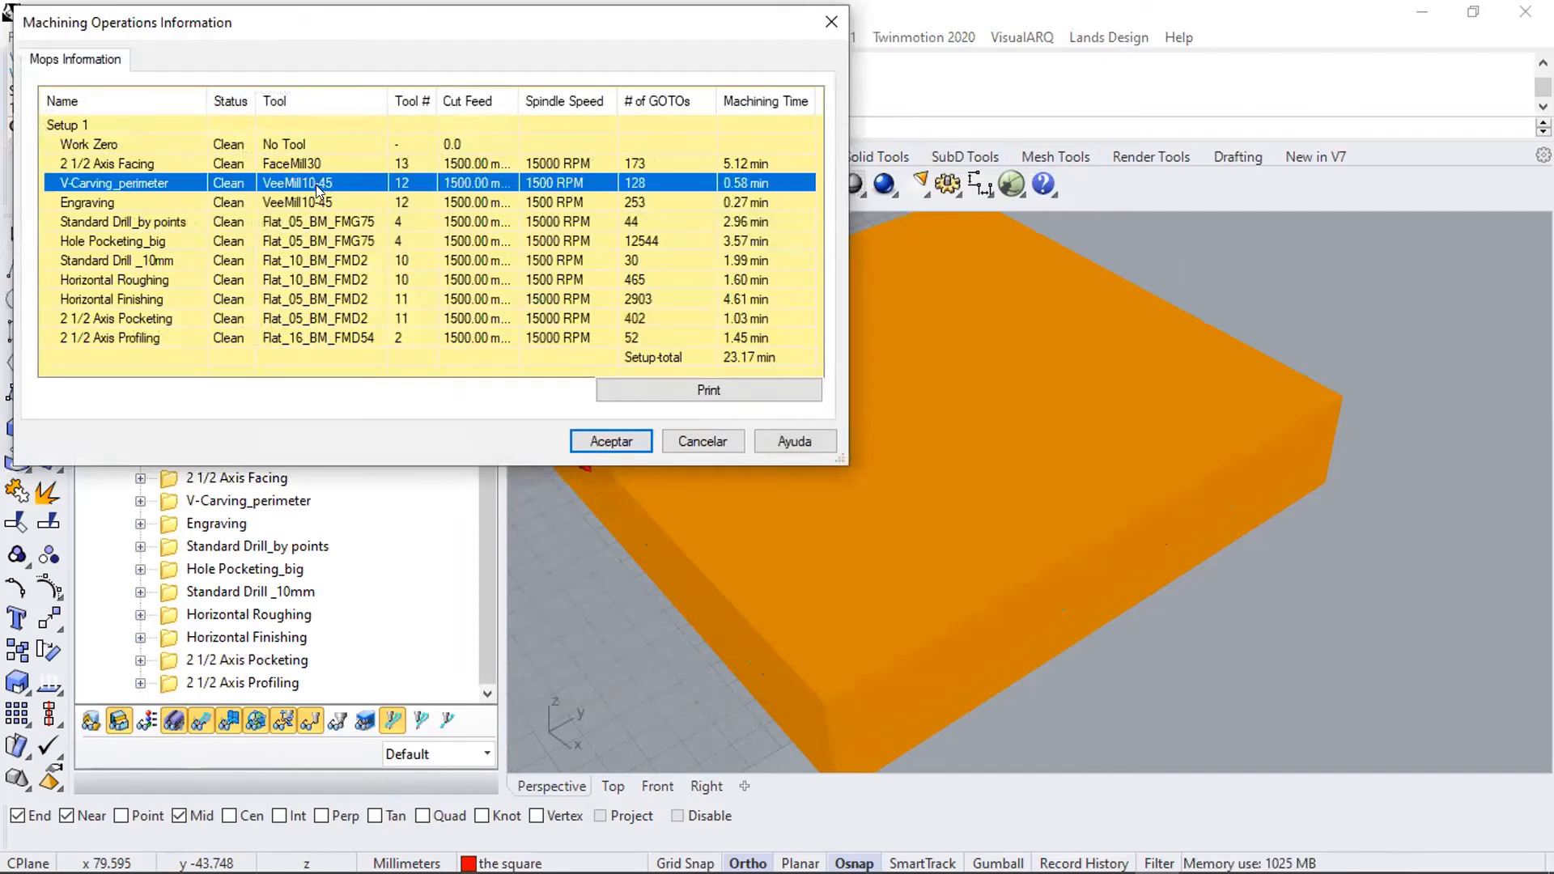
left_click(317, 199)
left_click(322, 184)
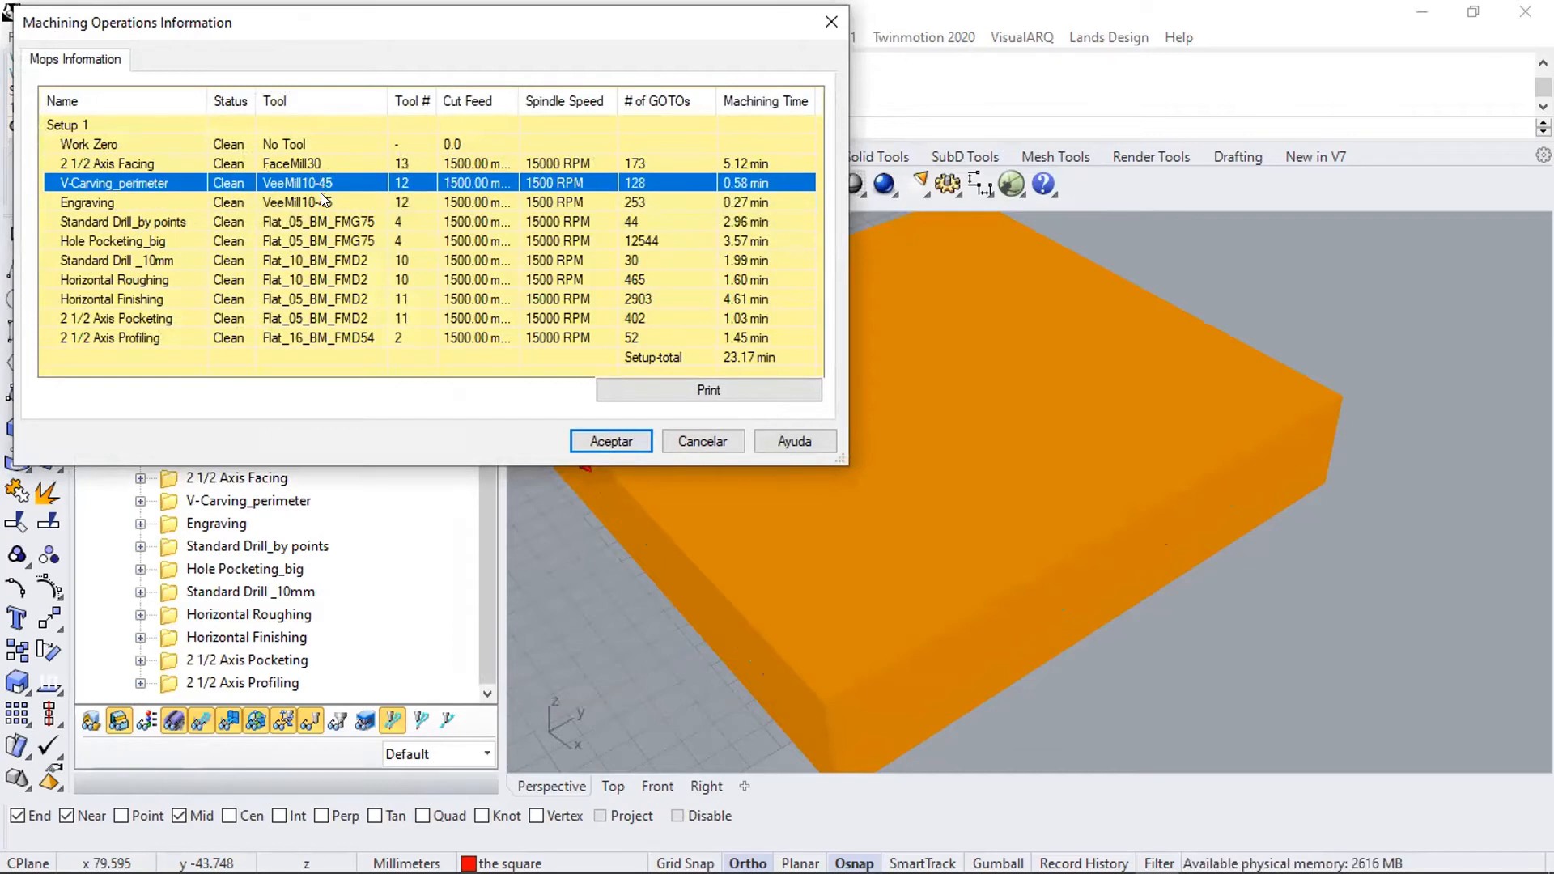
left_click(384, 196)
key("Up")
key("Down")
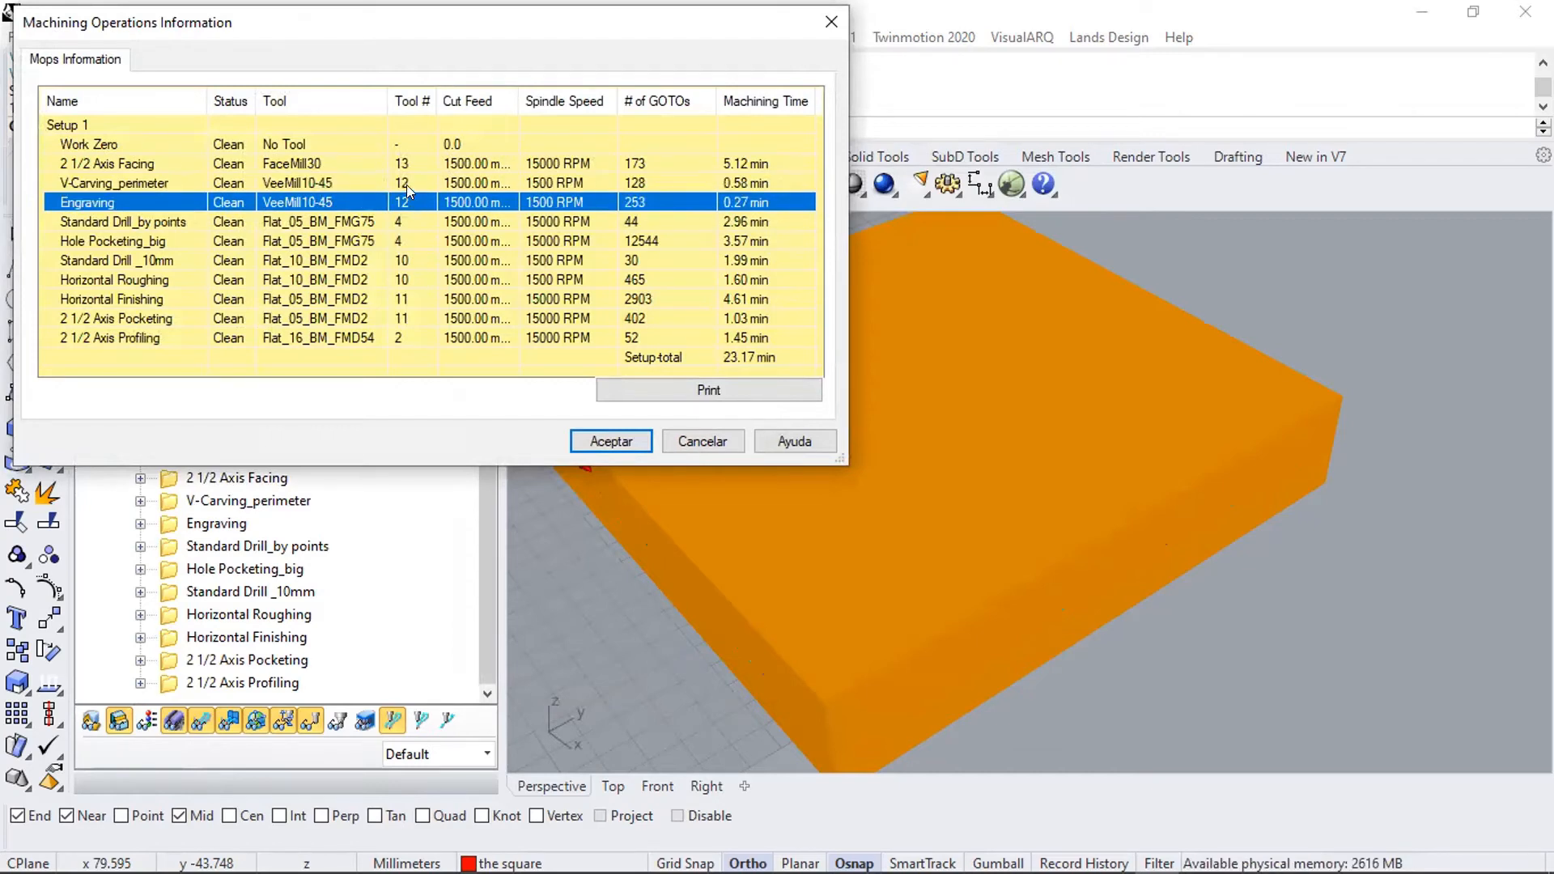
key("Up")
key("Down")
key("Up")
key("Down")
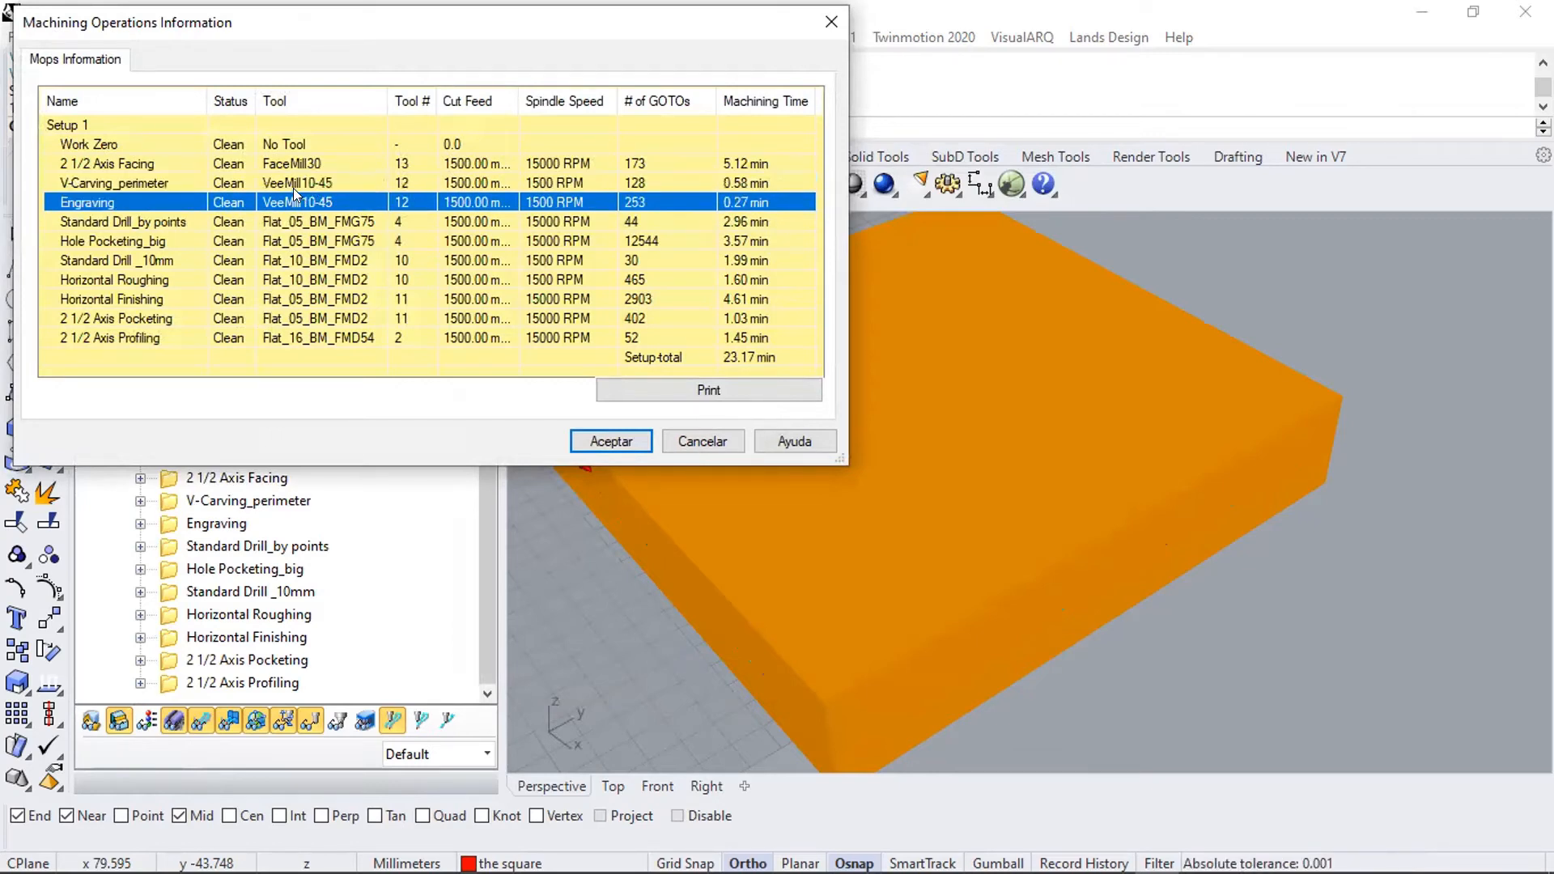
key("Up")
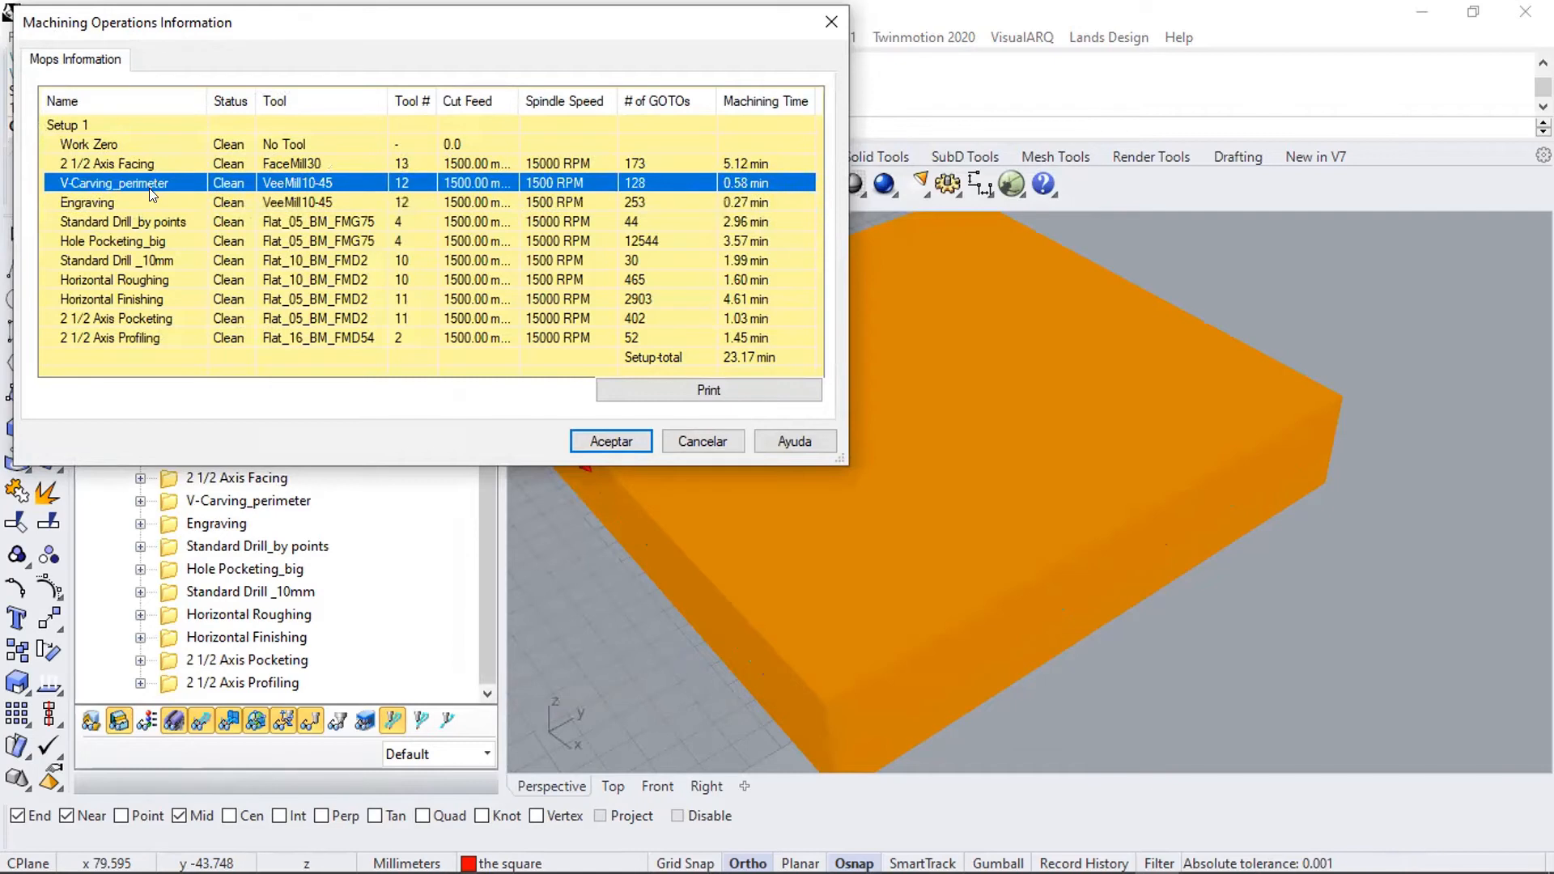
- Examine the tool assigned to each operation in order, from Engraving through 2 1/2 Axis Profiling
left_click(110, 201)
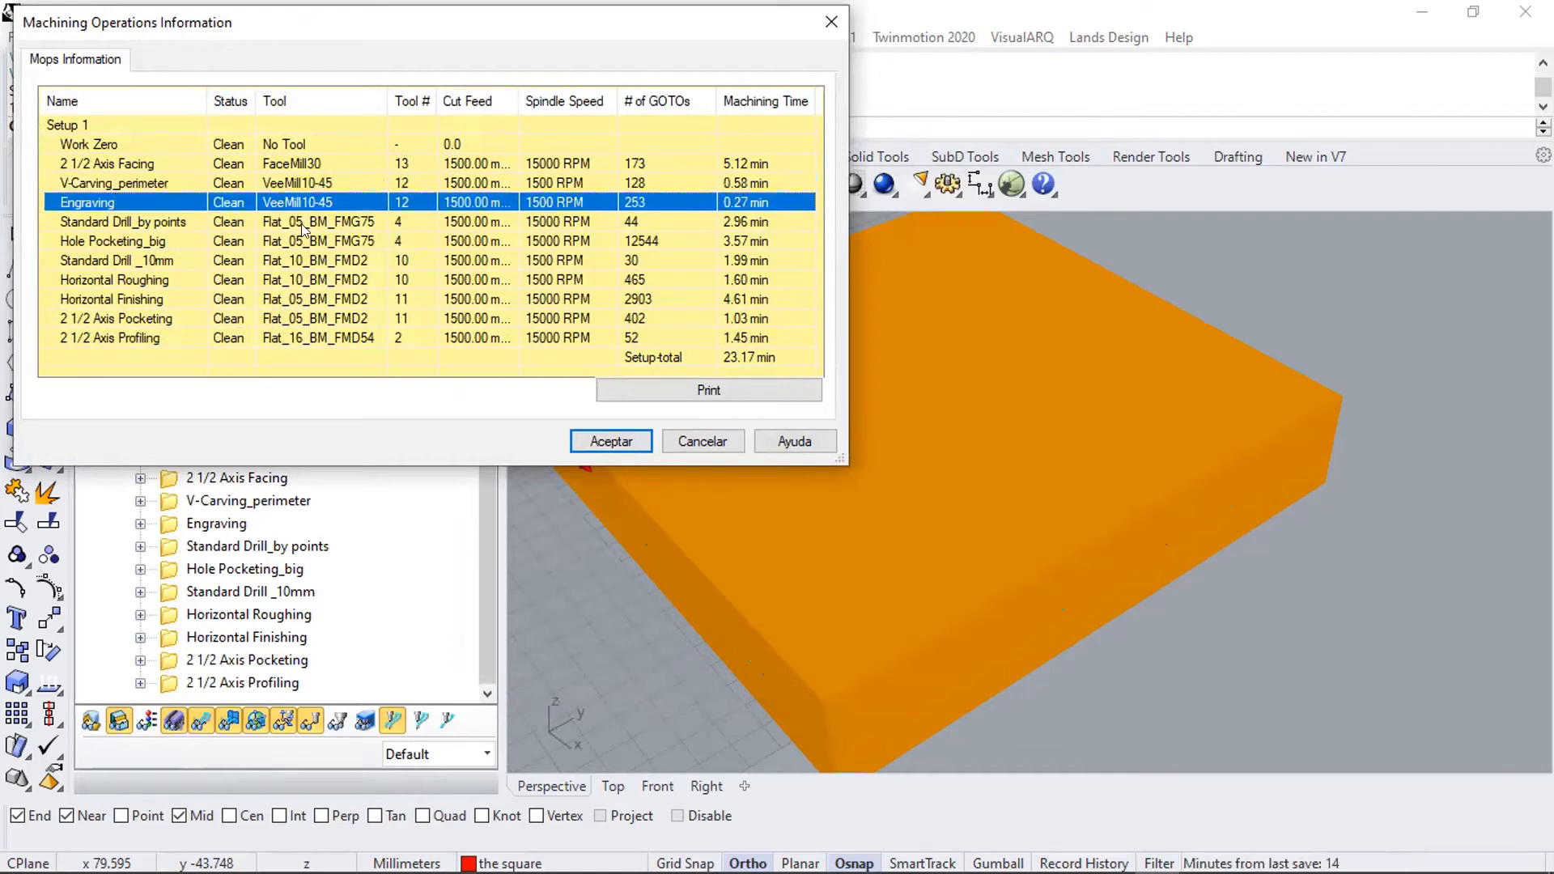
left_click(351, 218)
left_click(346, 241)
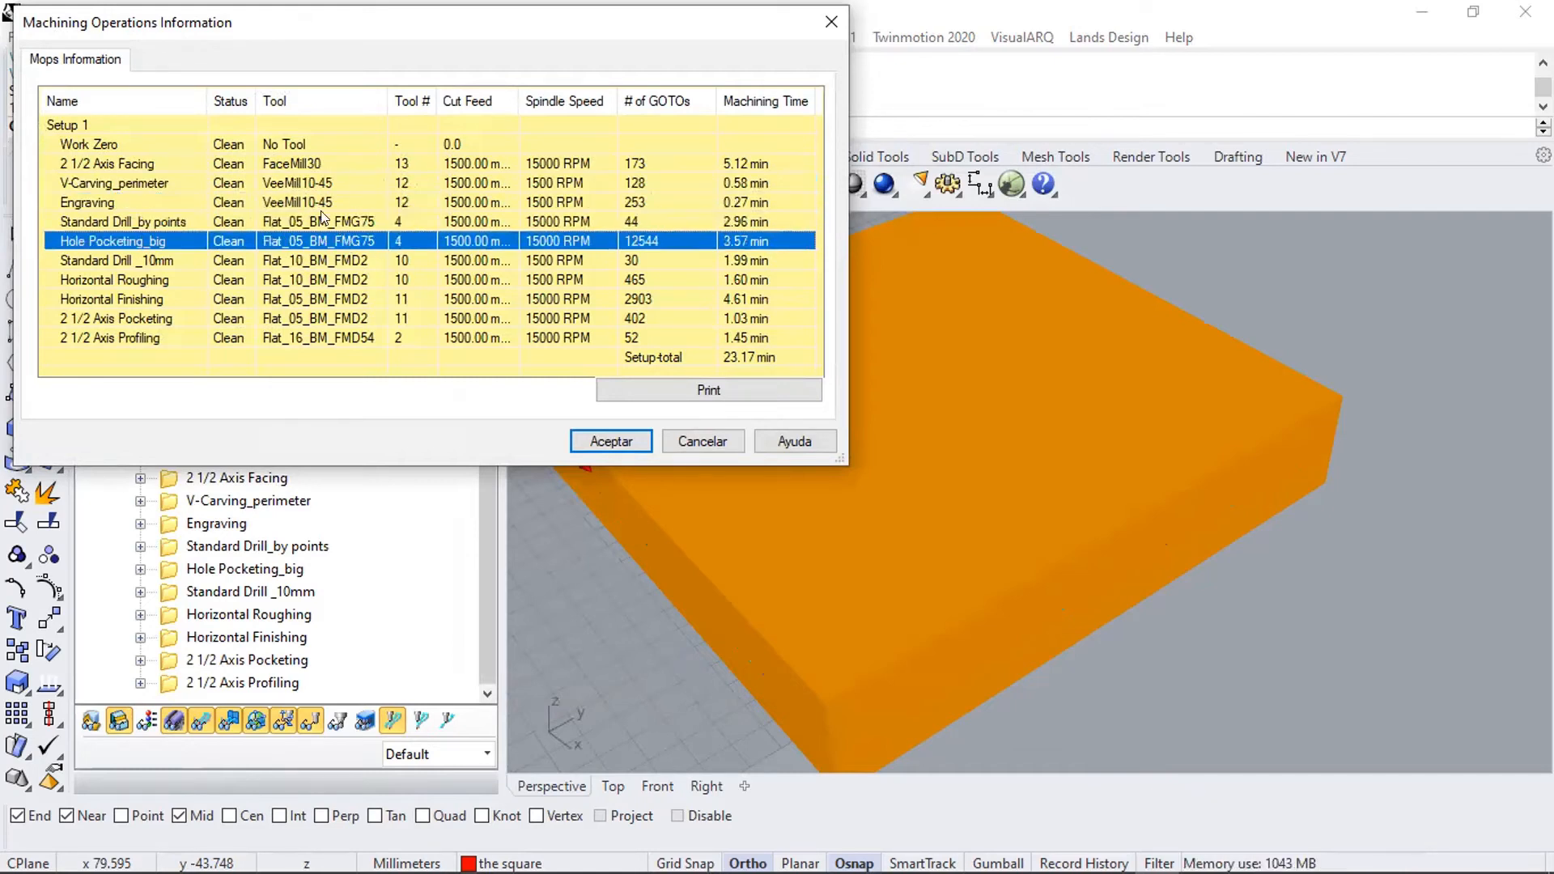
left_click(345, 261)
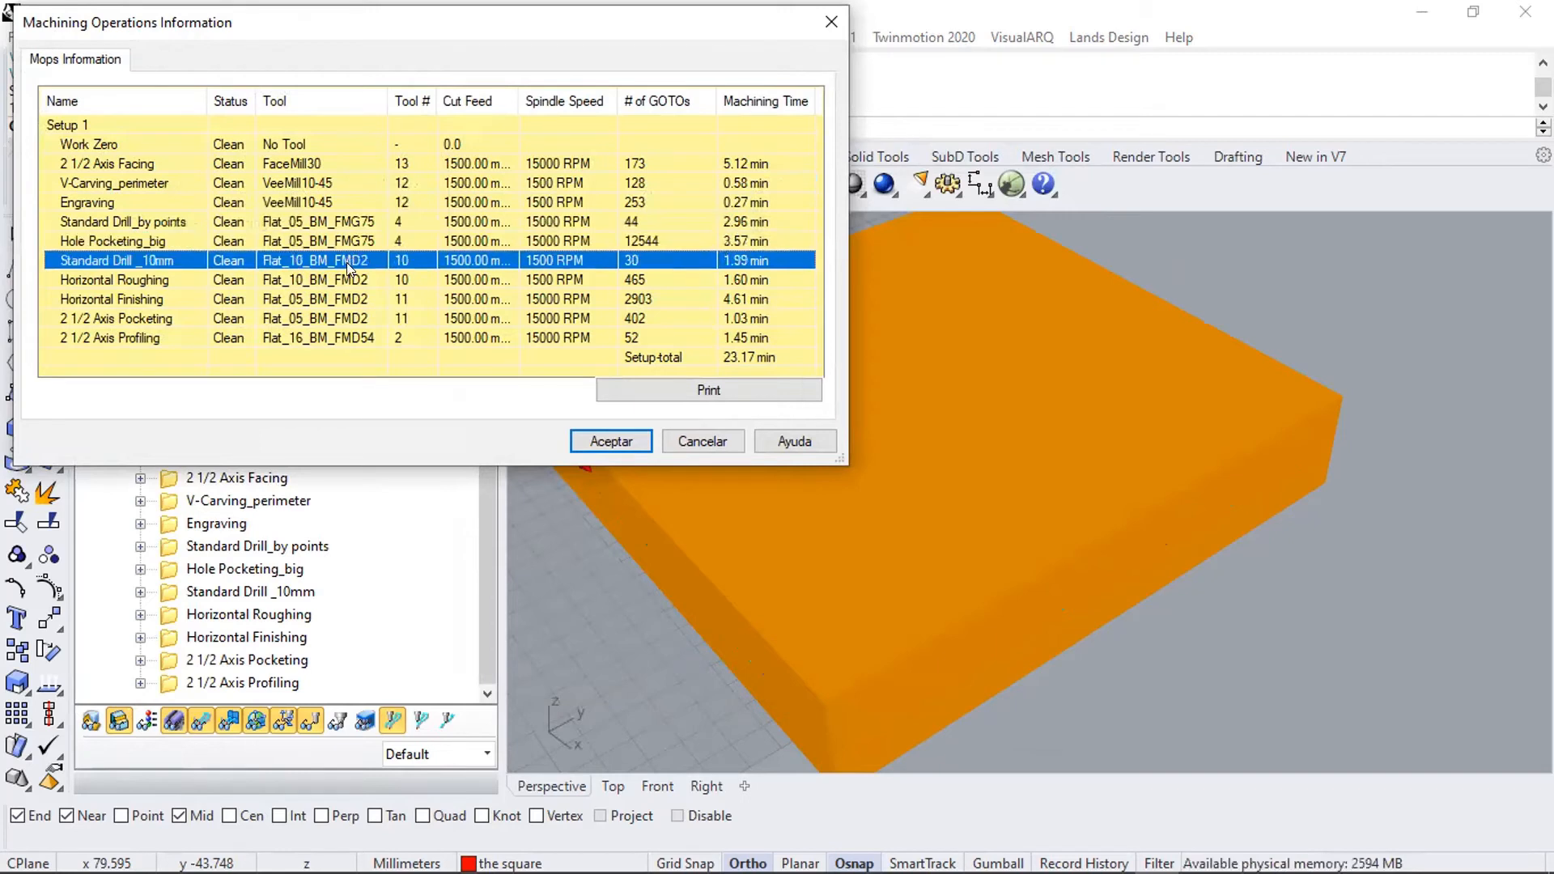
left_click(347, 280)
left_click(338, 298)
left_click(336, 318)
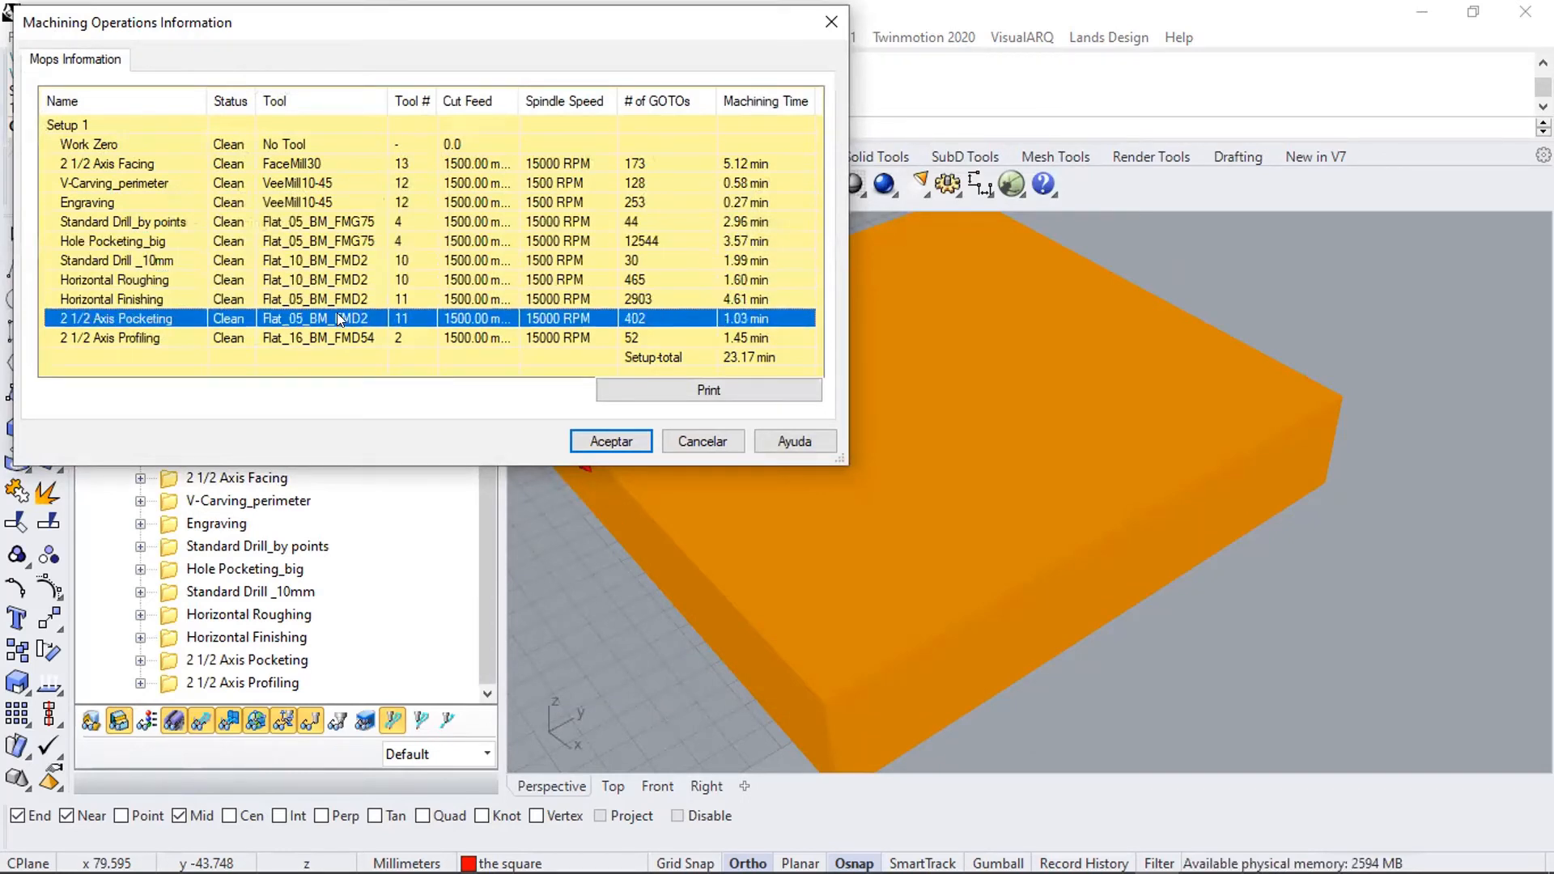
left_click(336, 337)
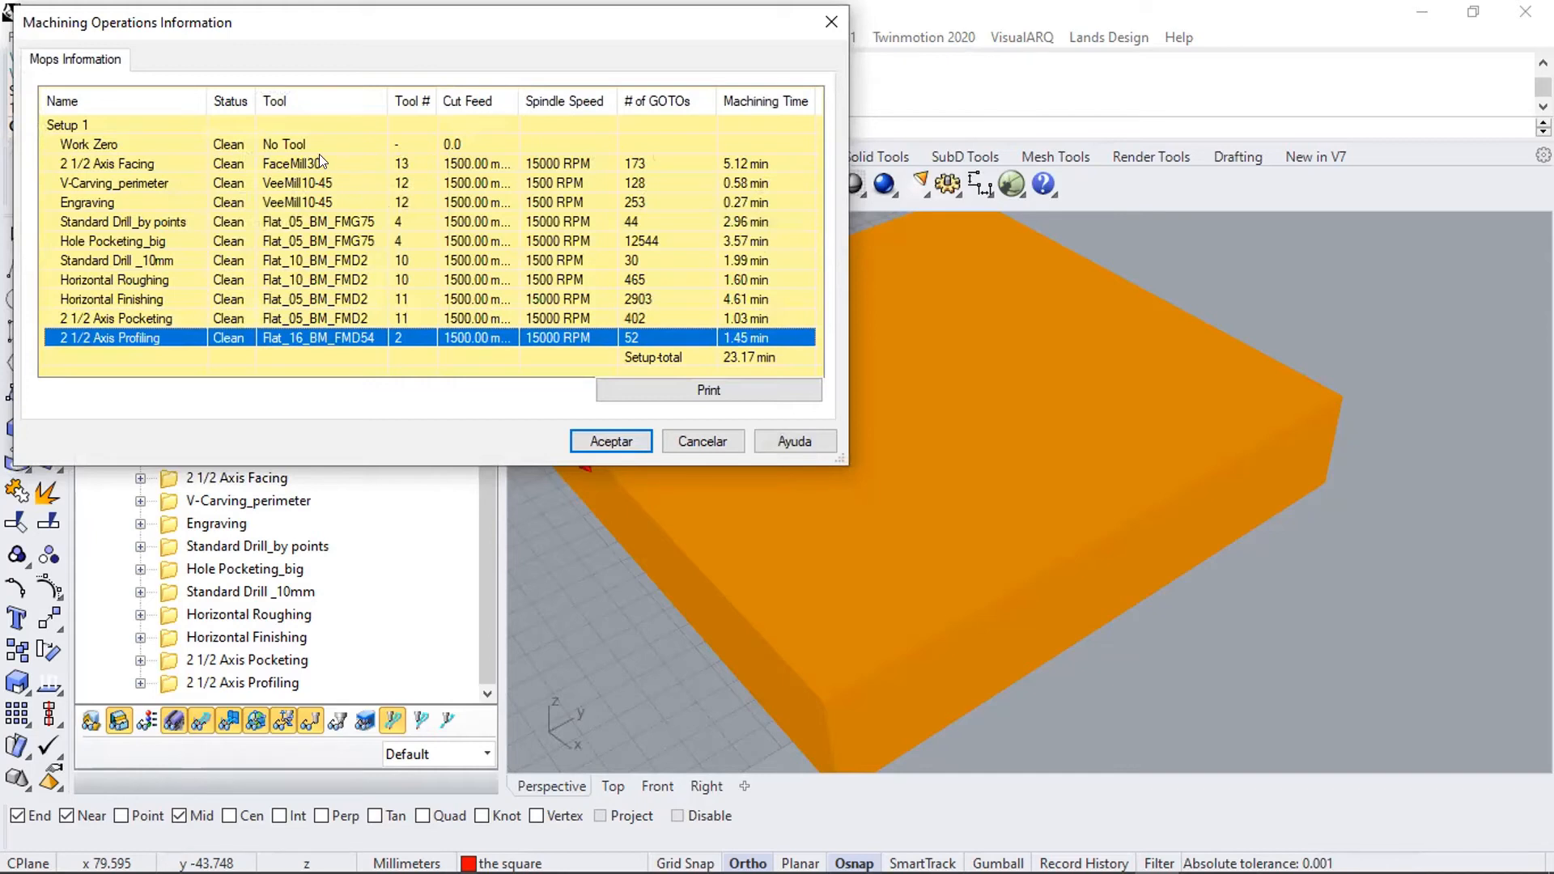
- Check the tool number of each operation from 2 1/2 Axis Facing through 2 1/2 Axis Profiling, and close the operations information
left_click(413, 166)
left_click(418, 176)
left_click(418, 192)
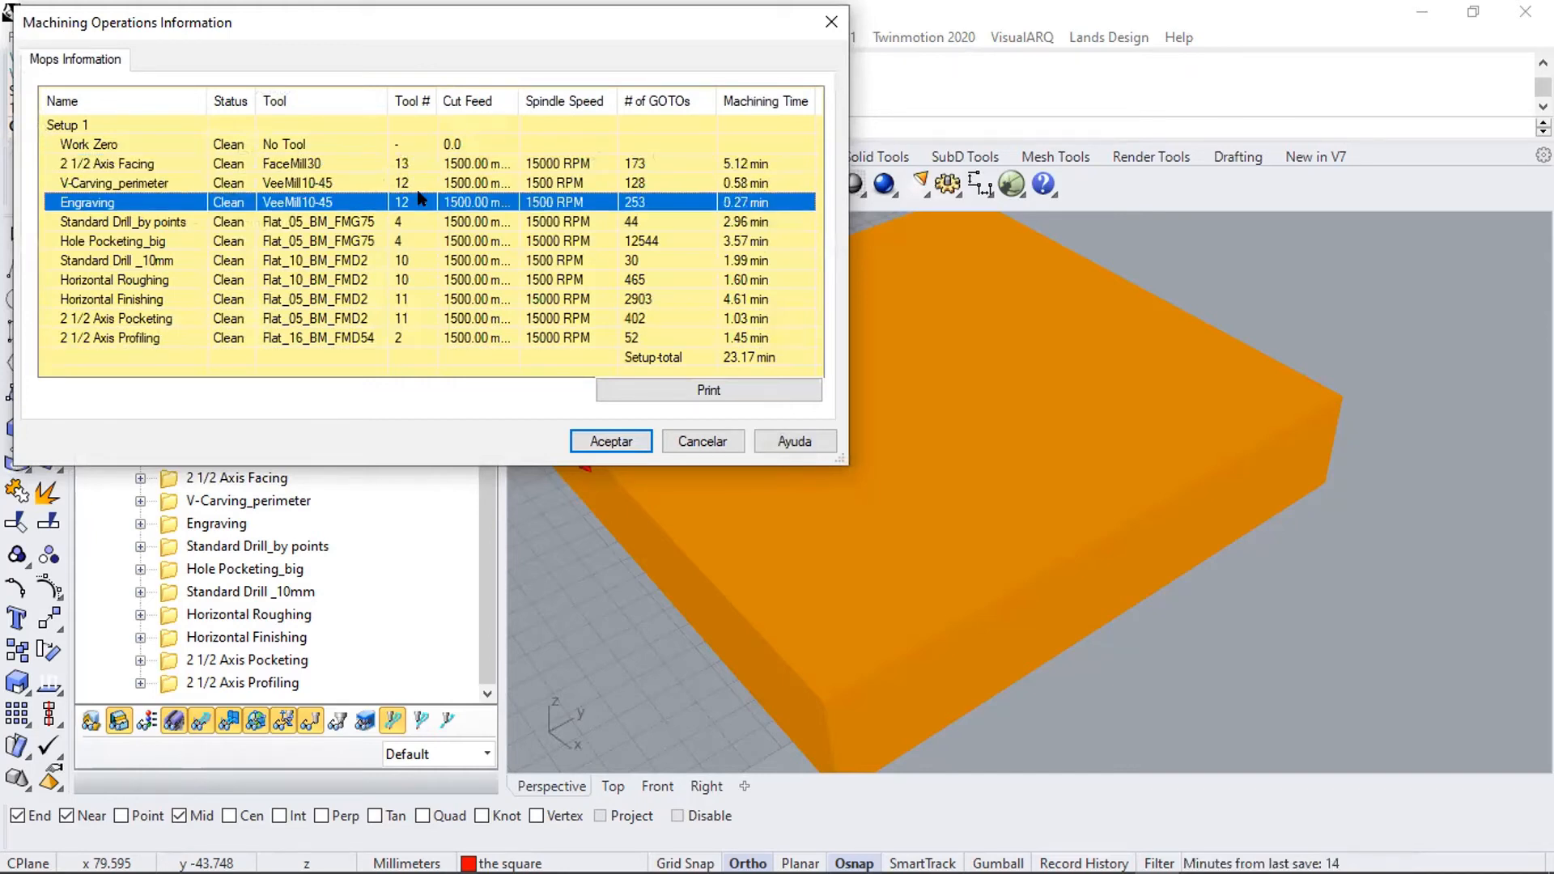
left_click(410, 222)
left_click(410, 242)
left_click(409, 260)
left_click(409, 280)
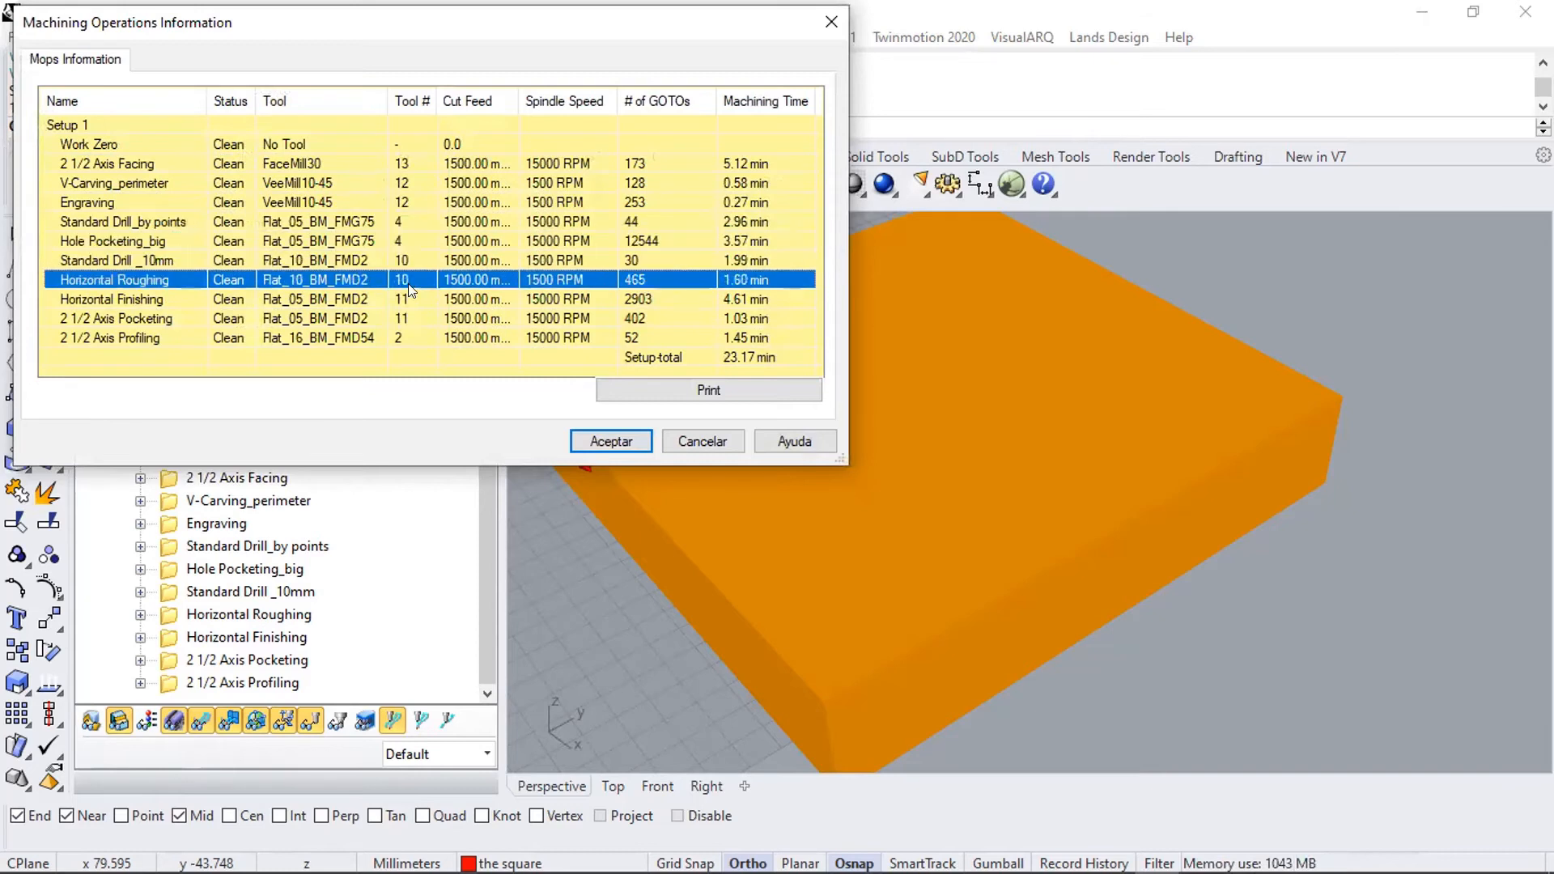
left_click(410, 299)
left_click(412, 322)
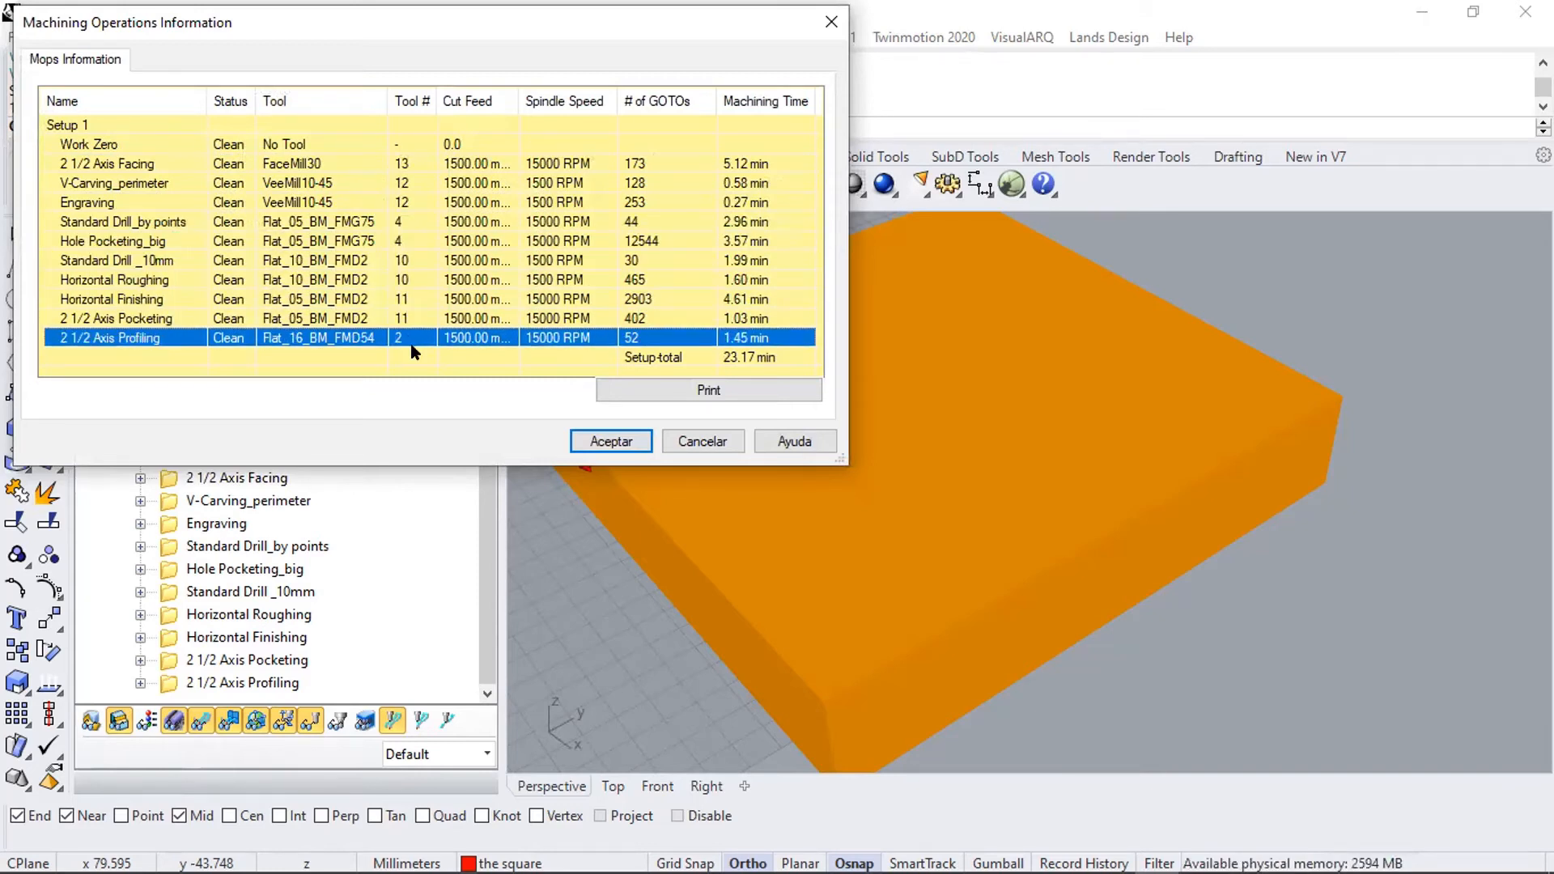
left_click(697, 442)
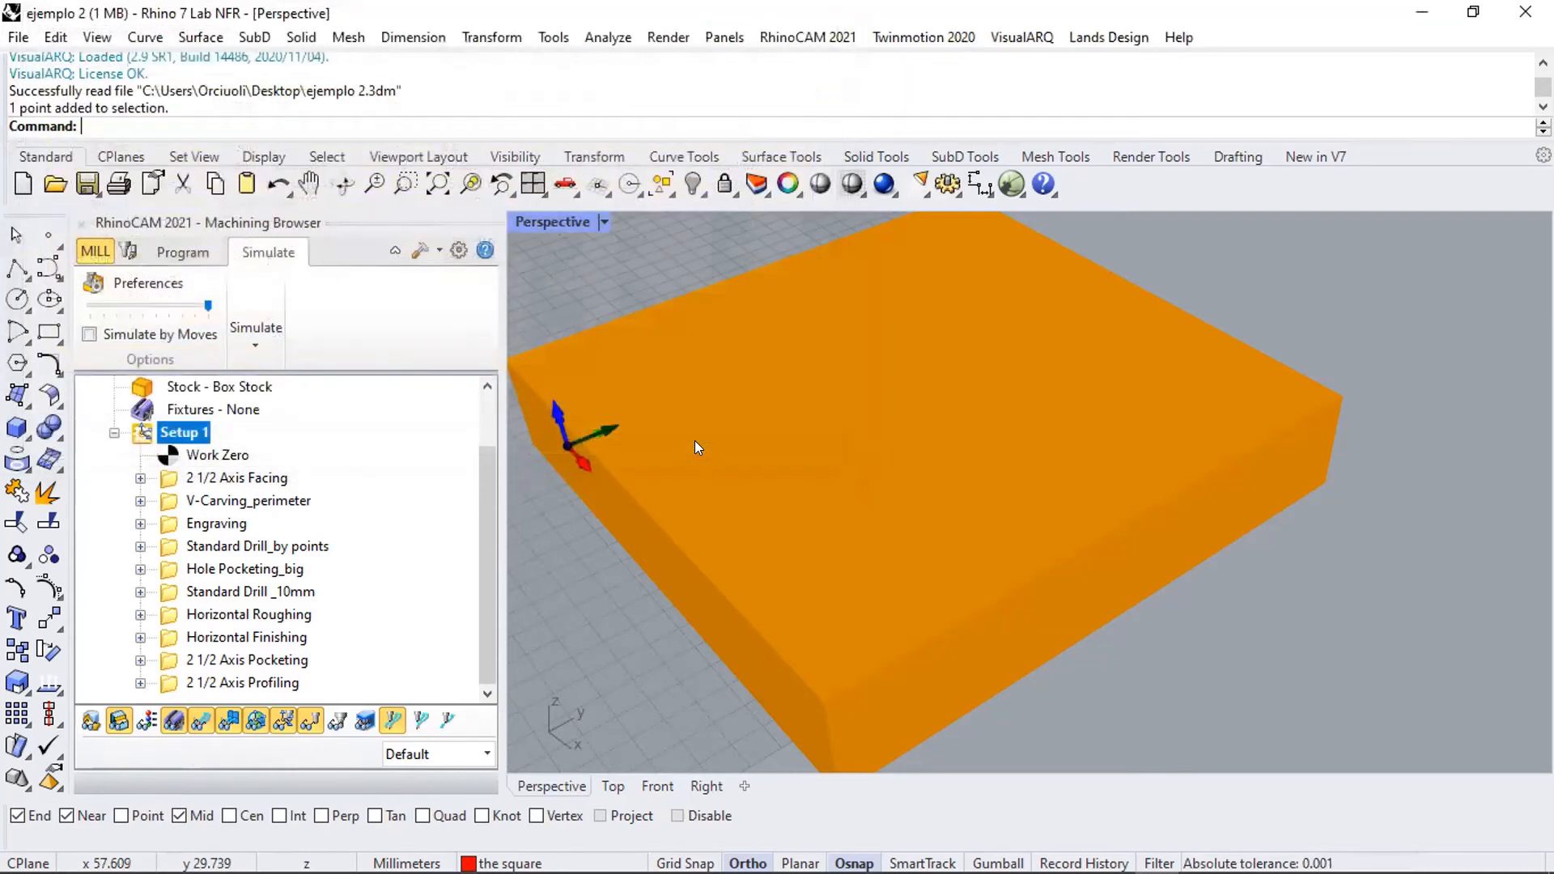
- Simulate all the machining operations of Setup 1 again with the whole stock in view
scroll(947, 359, "down", 3)
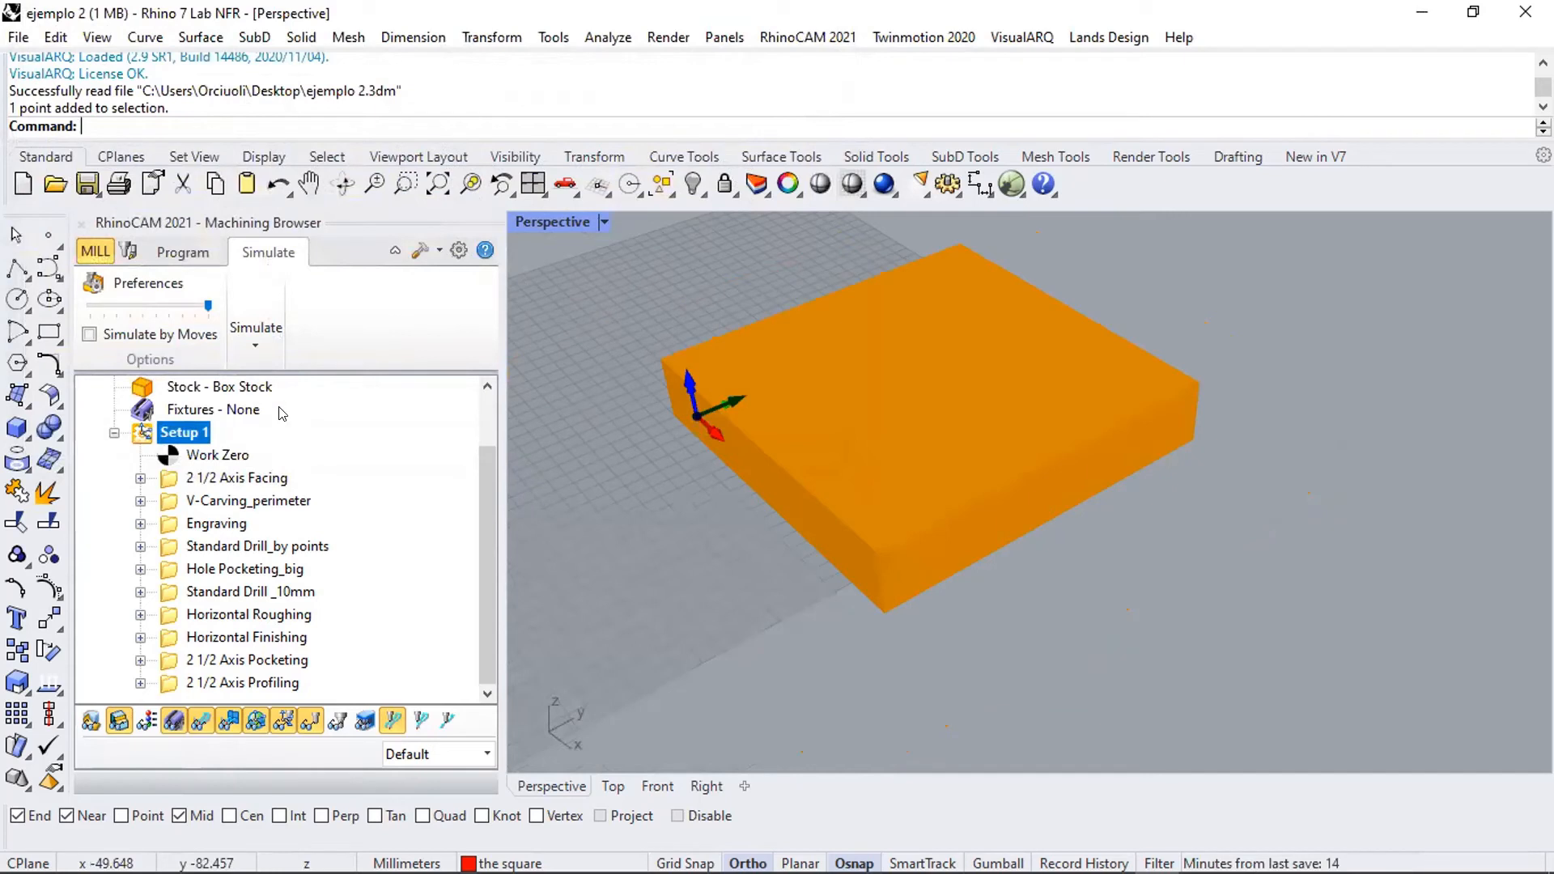
right_click_drag(752, 423, 797, 377)
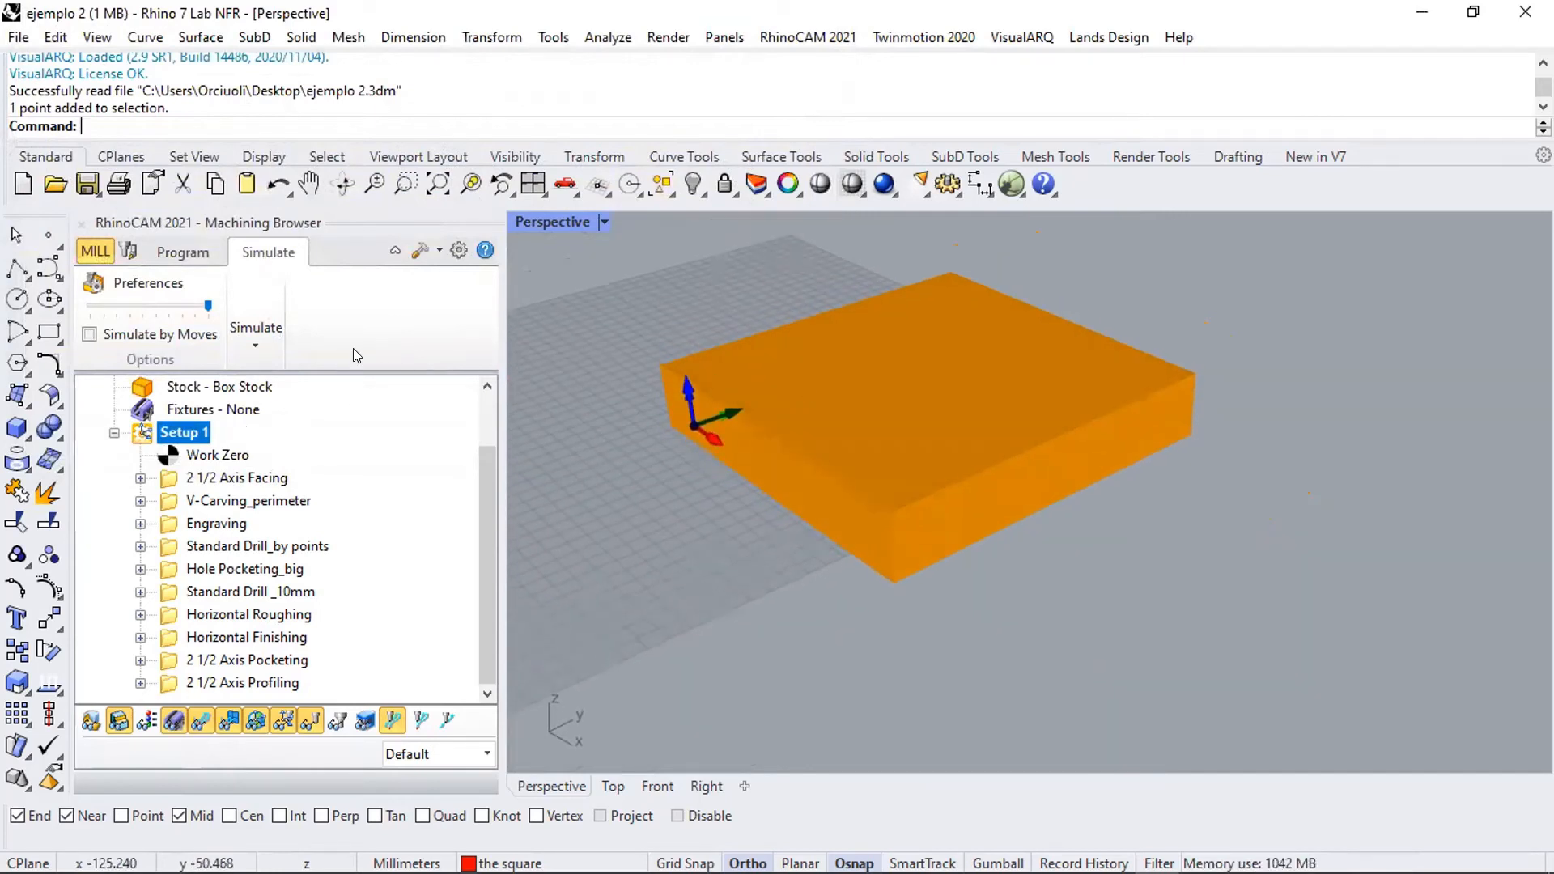
right_click(181, 429)
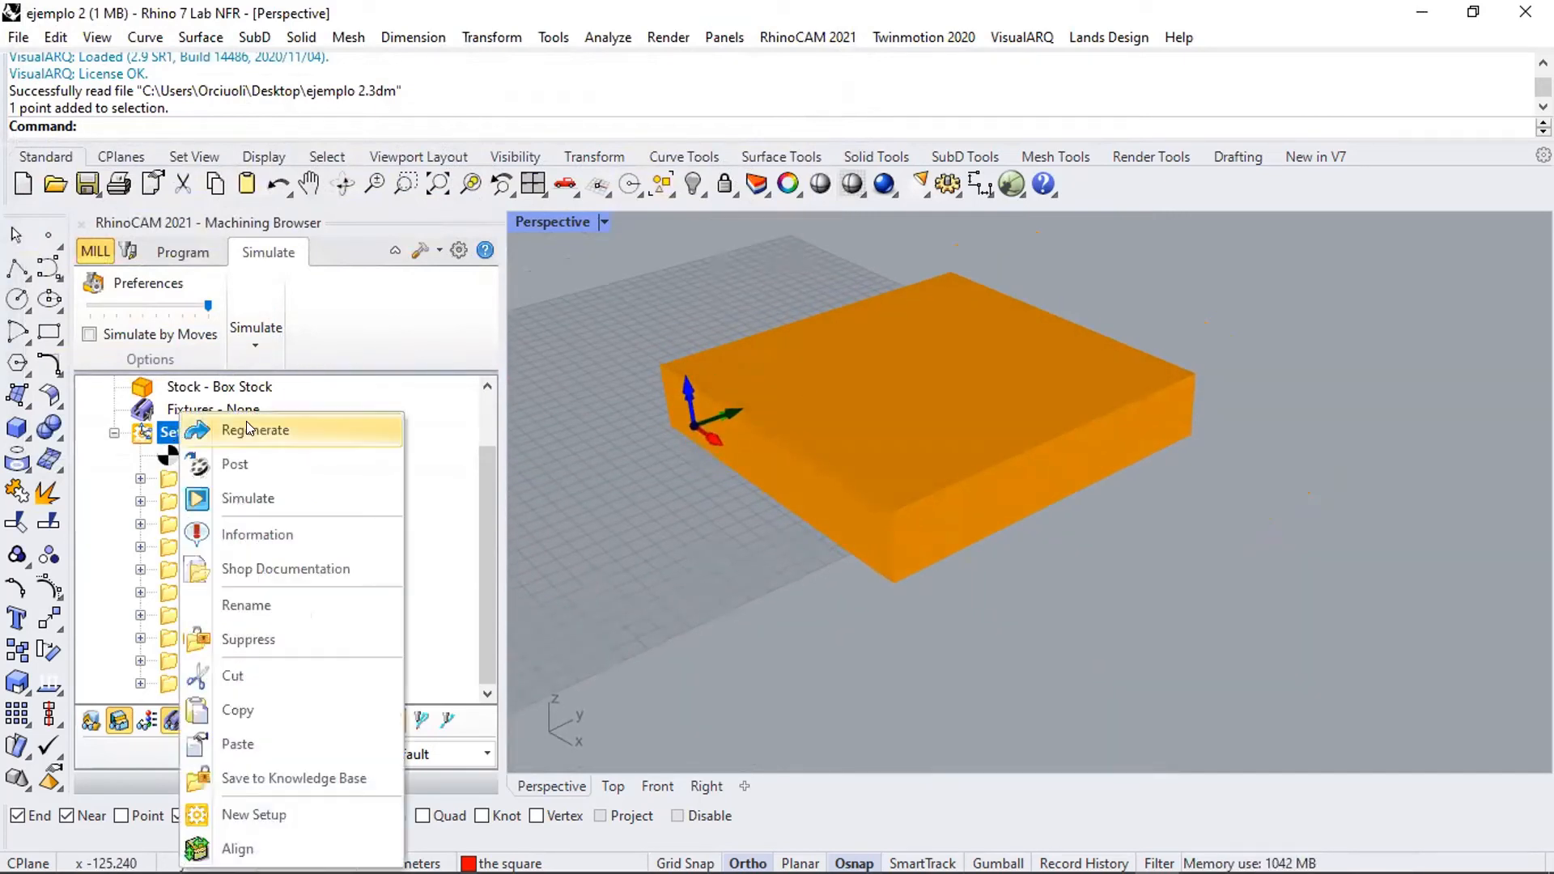
left_click(260, 500)
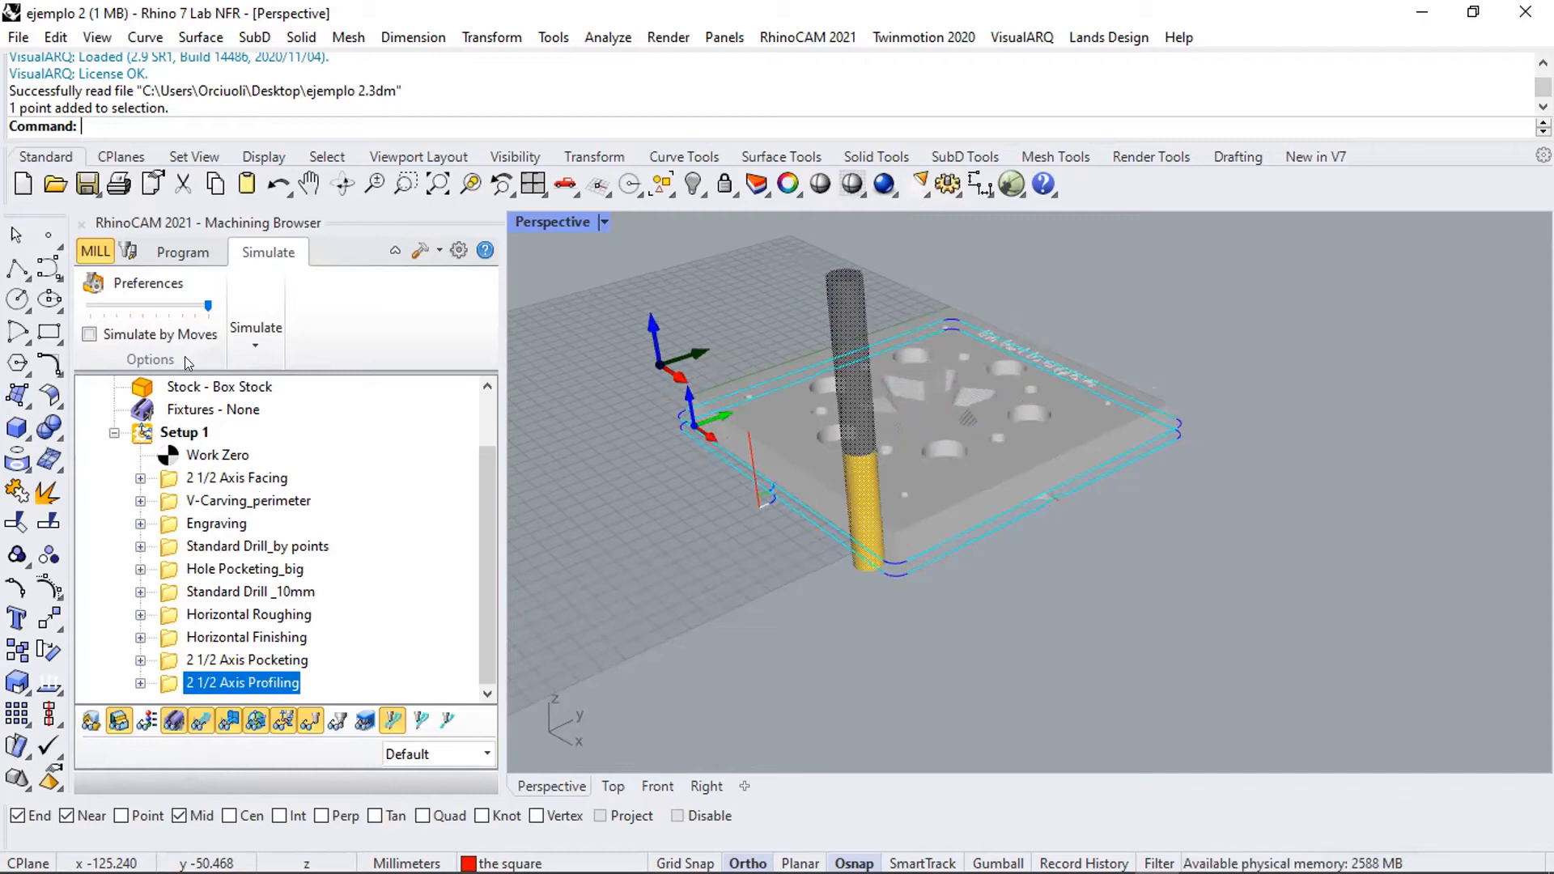
- Compare the simulated stock with the part and apply a tolerance band of 0.5 to the comparison
left_click(254, 344)
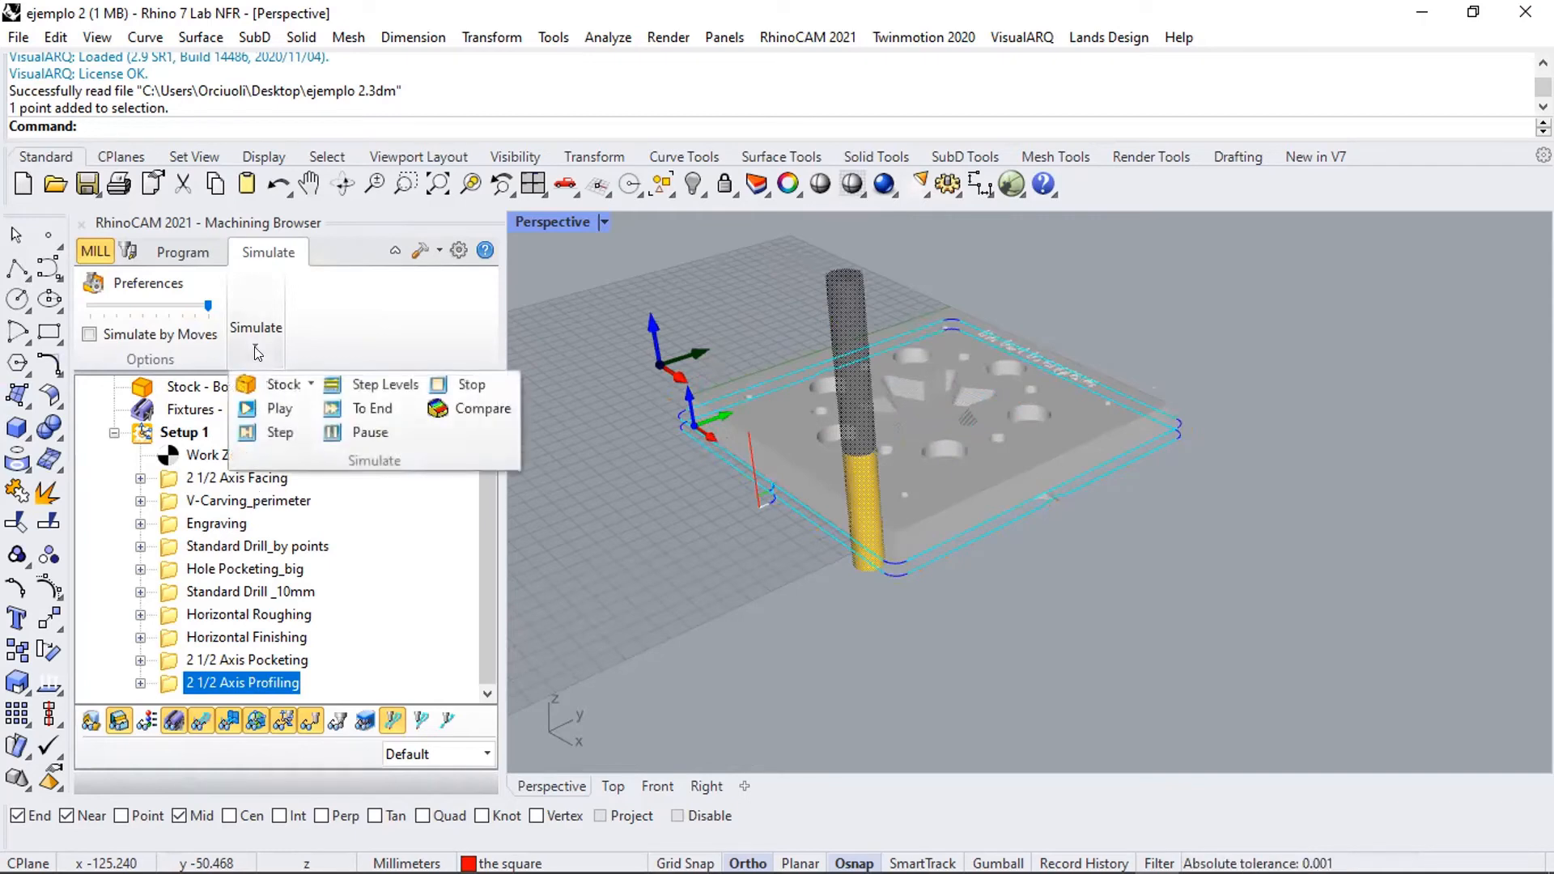
left_click(495, 410)
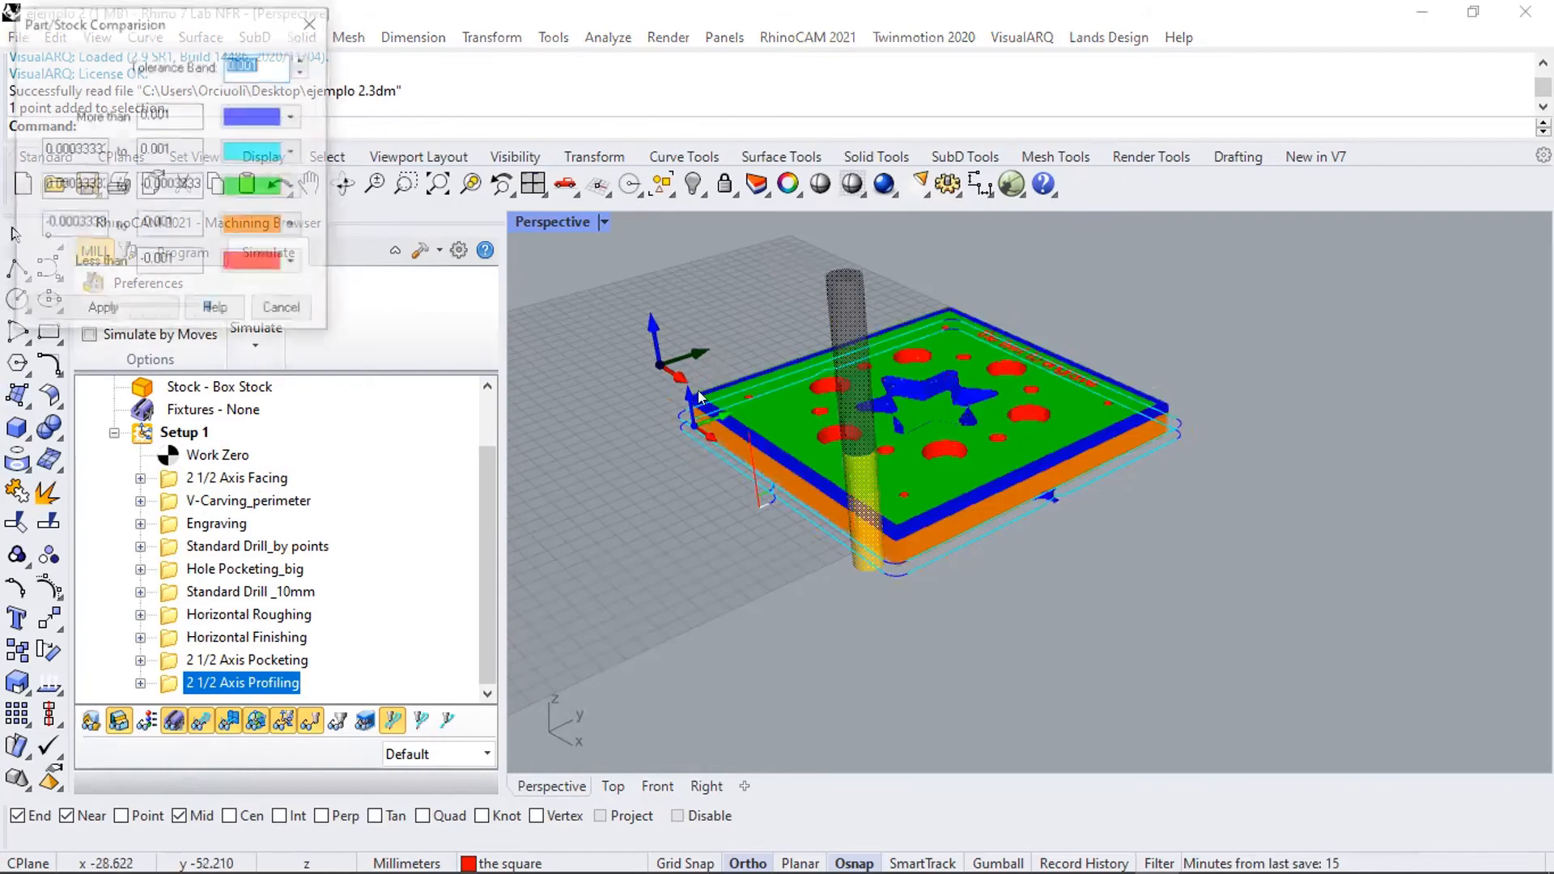
left_click(271, 55)
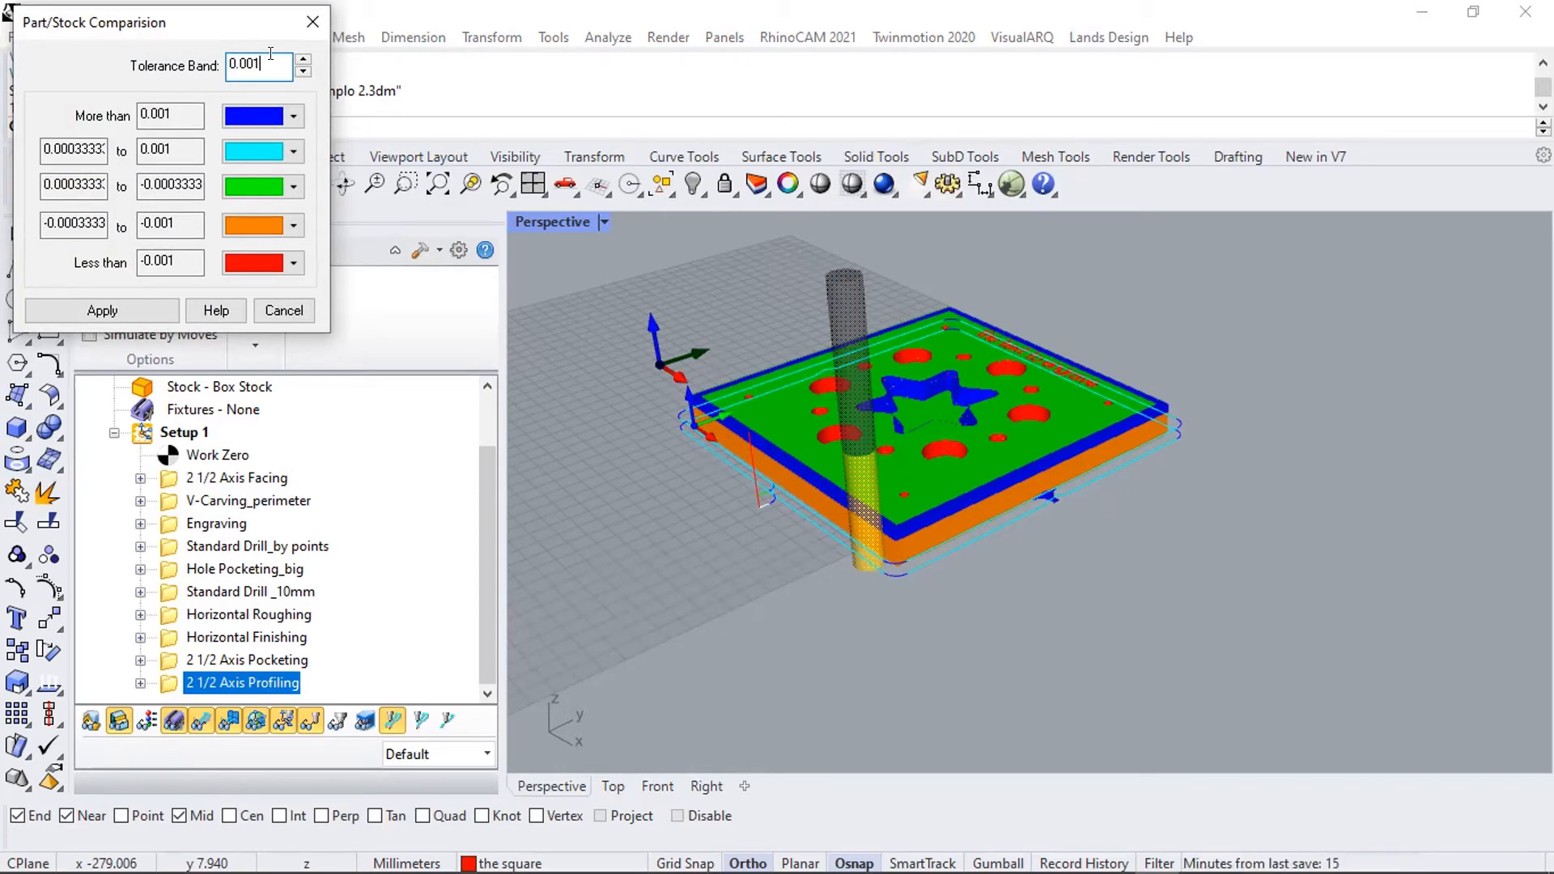
key("BackSpace")
key("BackSpace")
key("BackSpace")
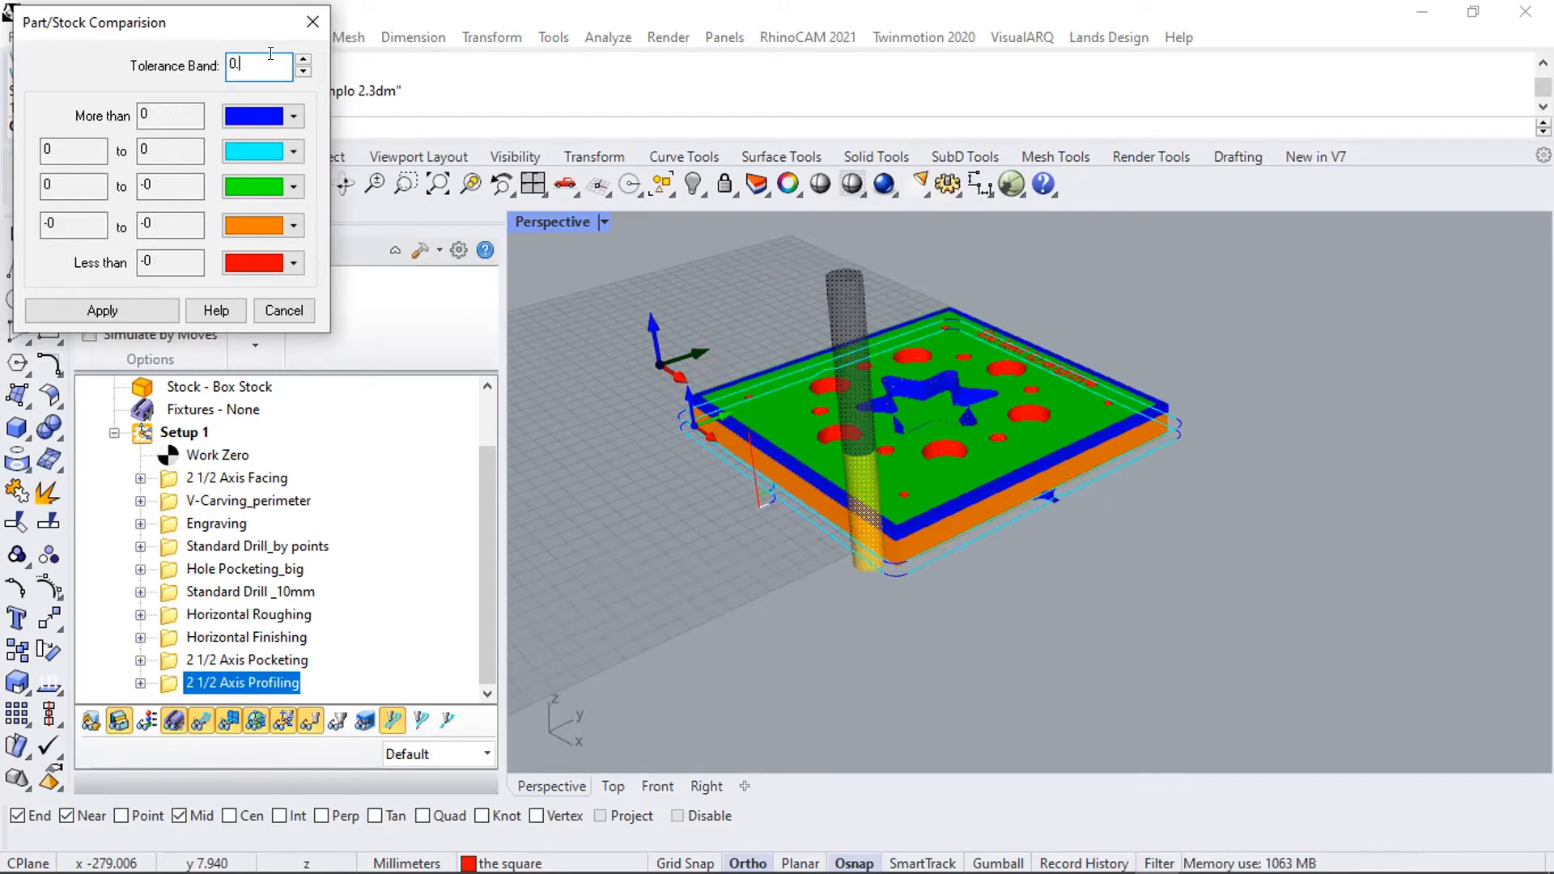
type("5")
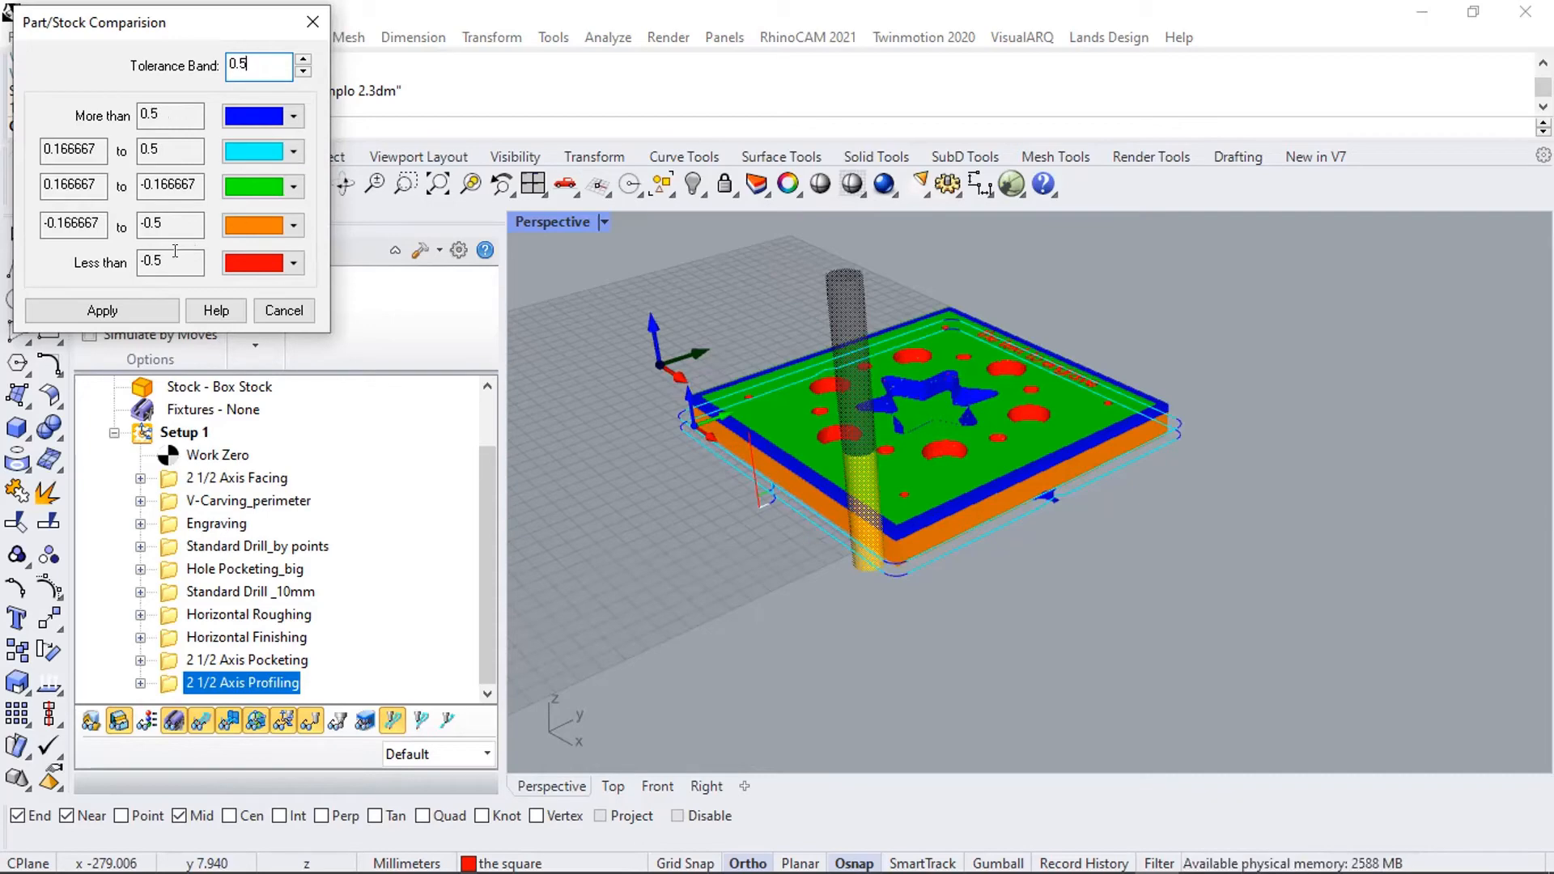
left_click(97, 311)
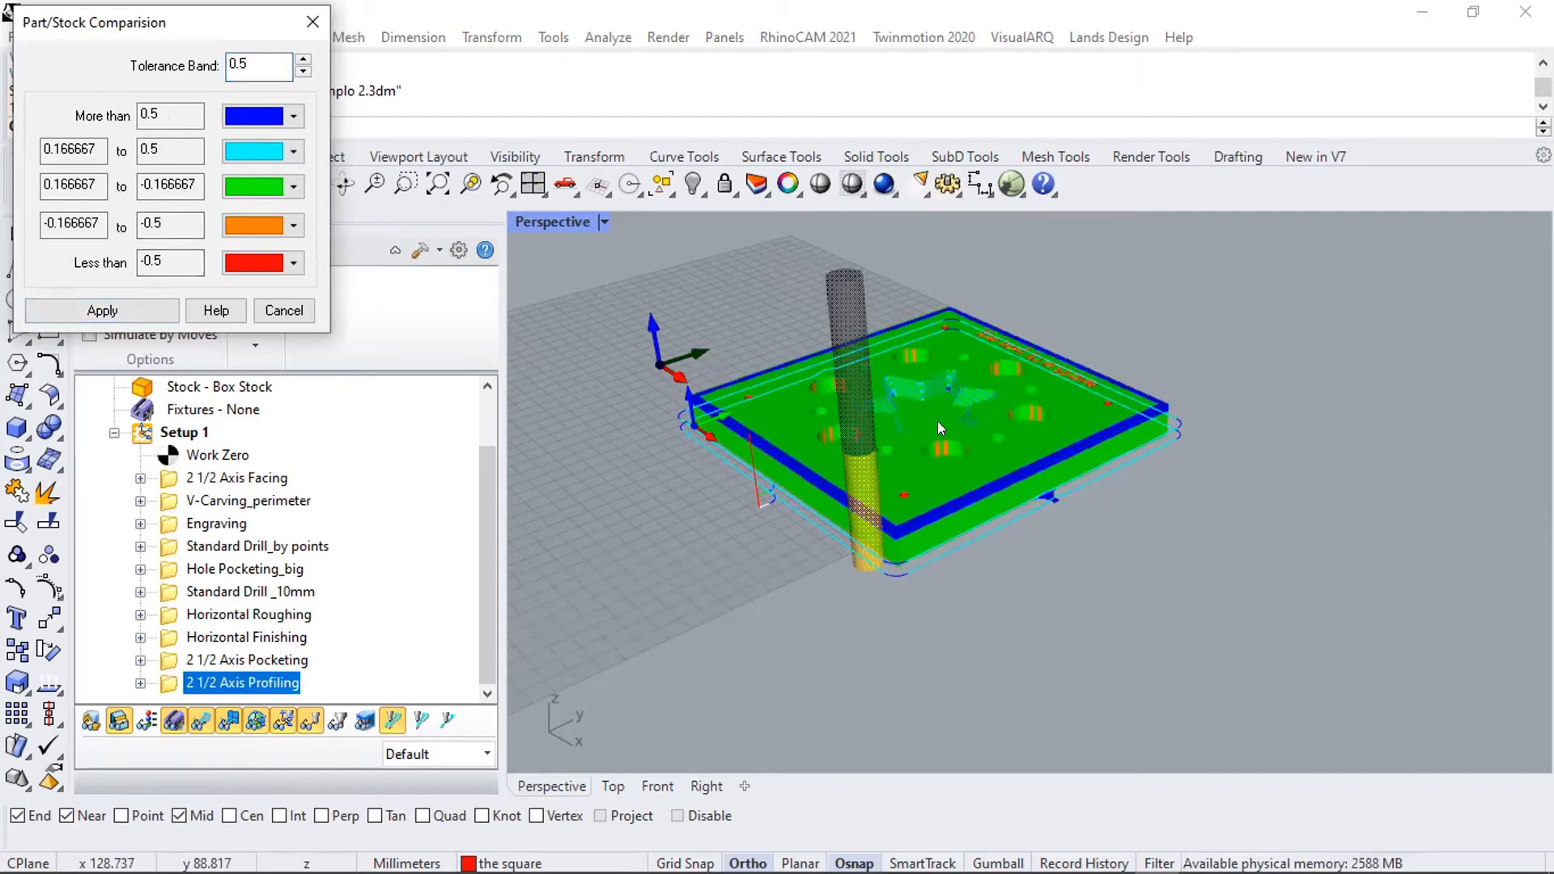
- Set the part/stock comparison's tolerance band to 1 and apply it
scroll(986, 382, "up", 5)
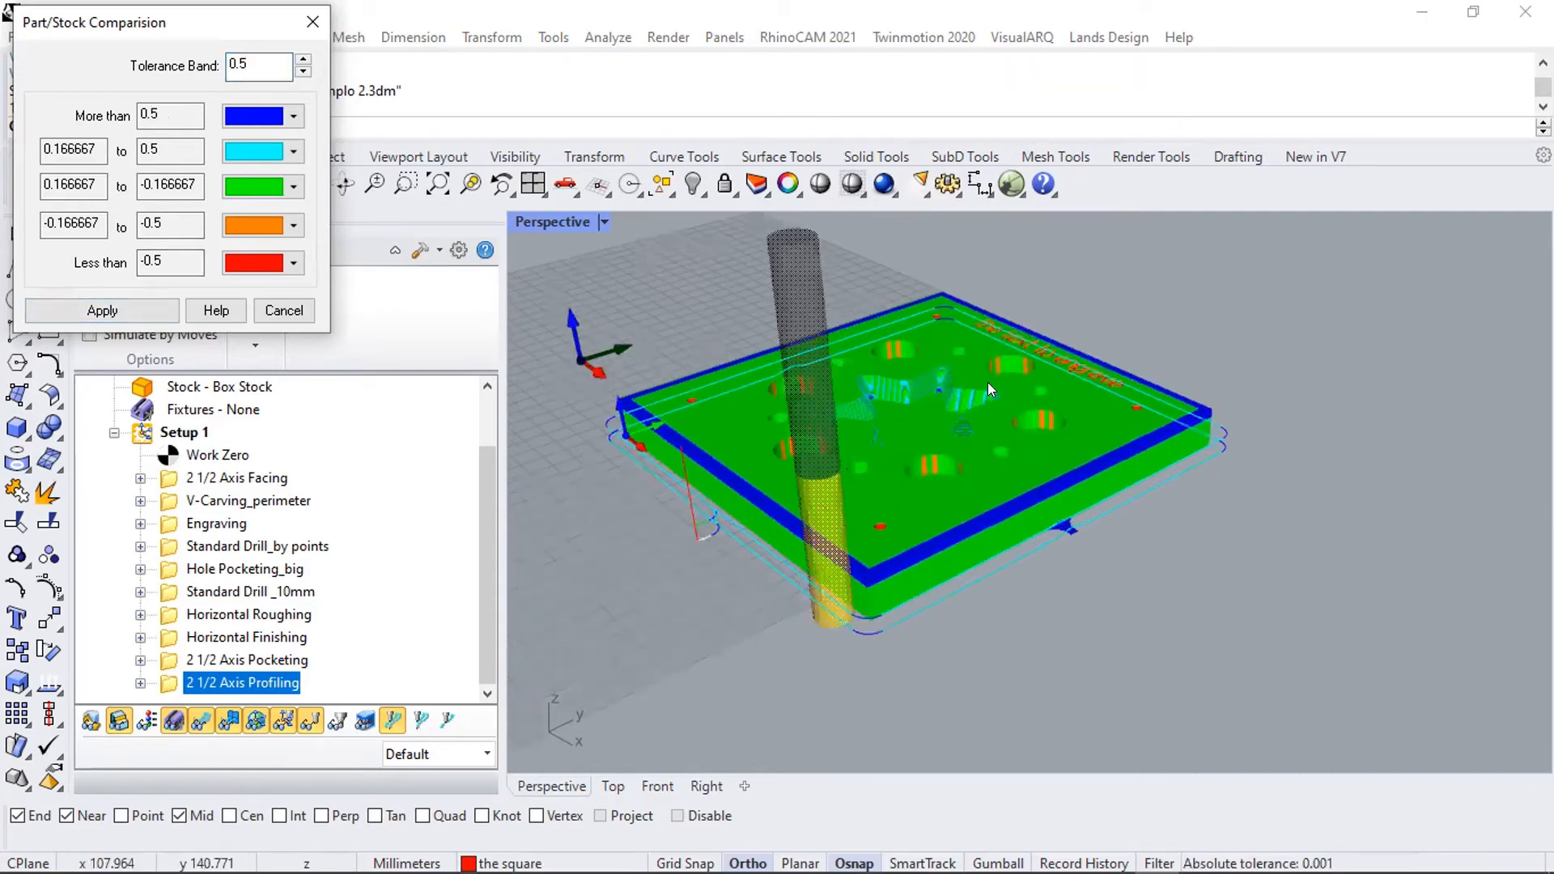
scroll(1008, 462, "up", 2)
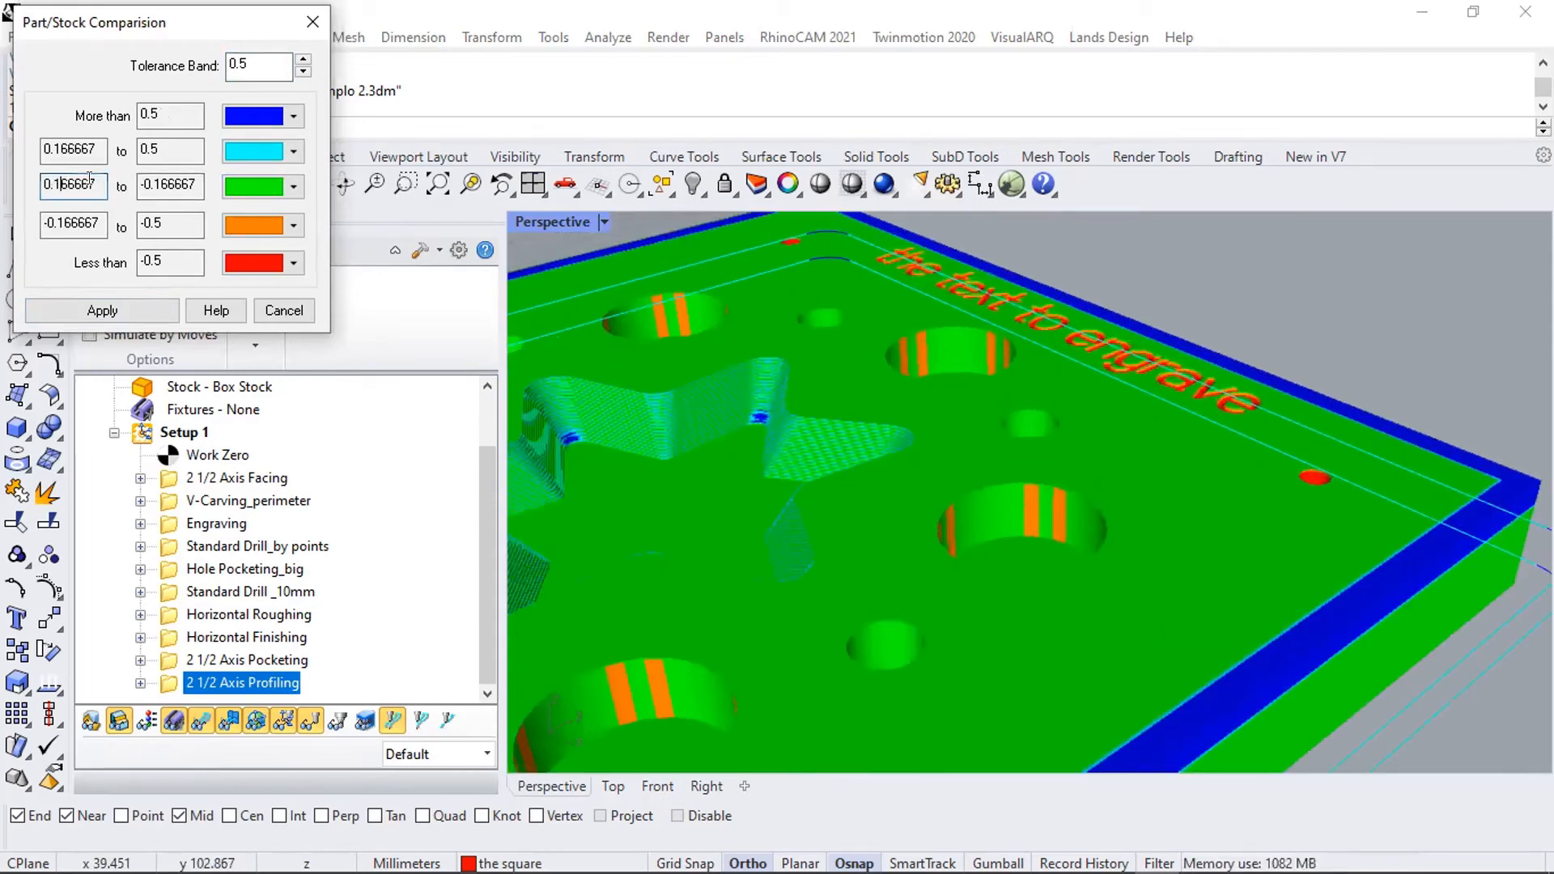
left_click(183, 181)
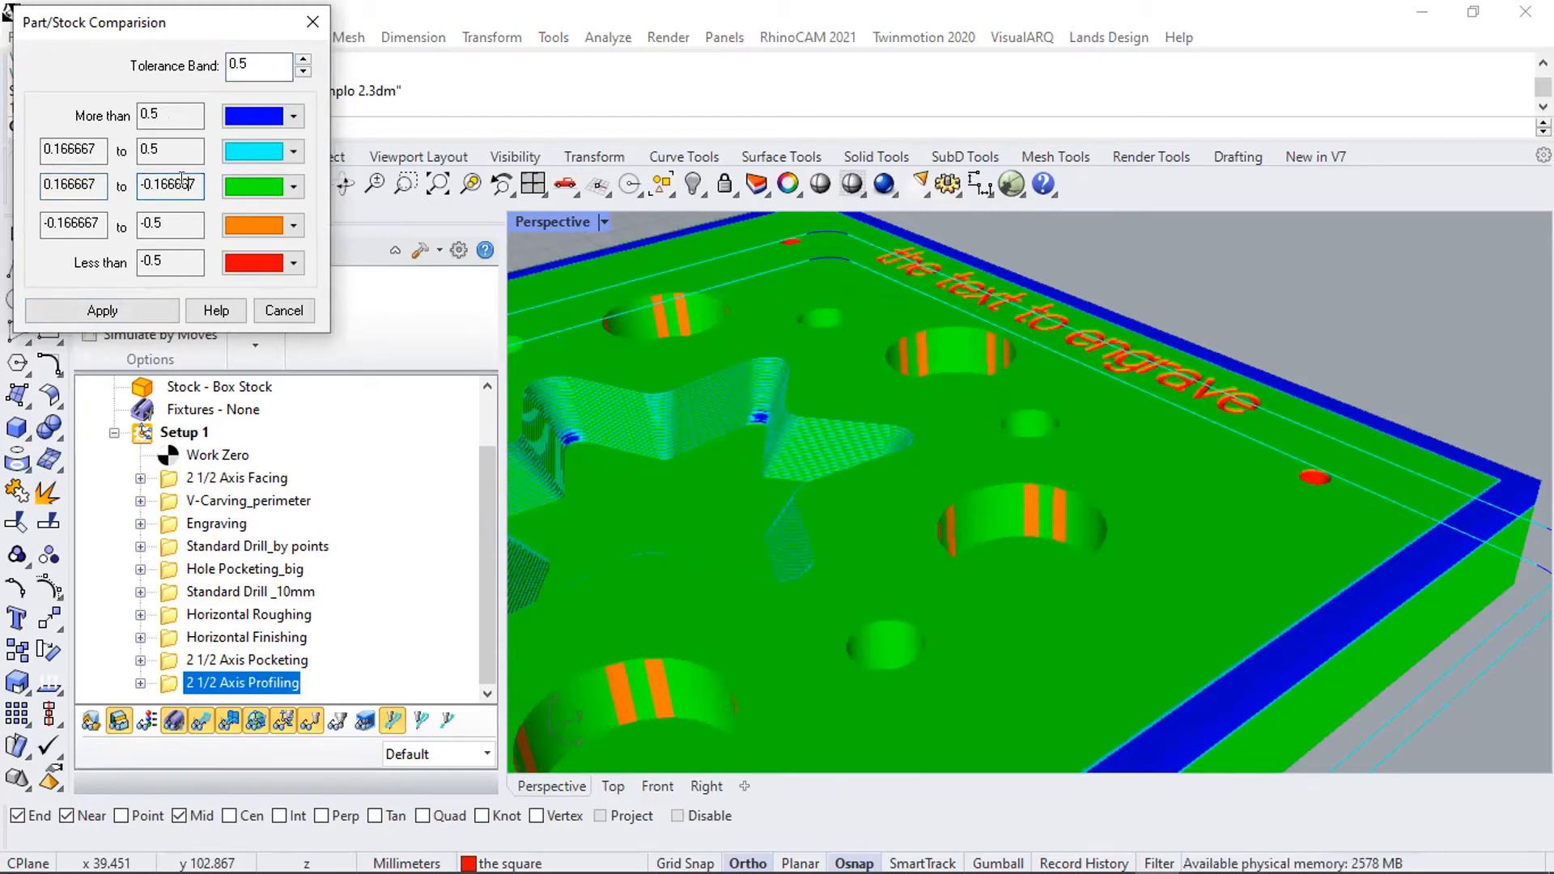
double_click(253, 54)
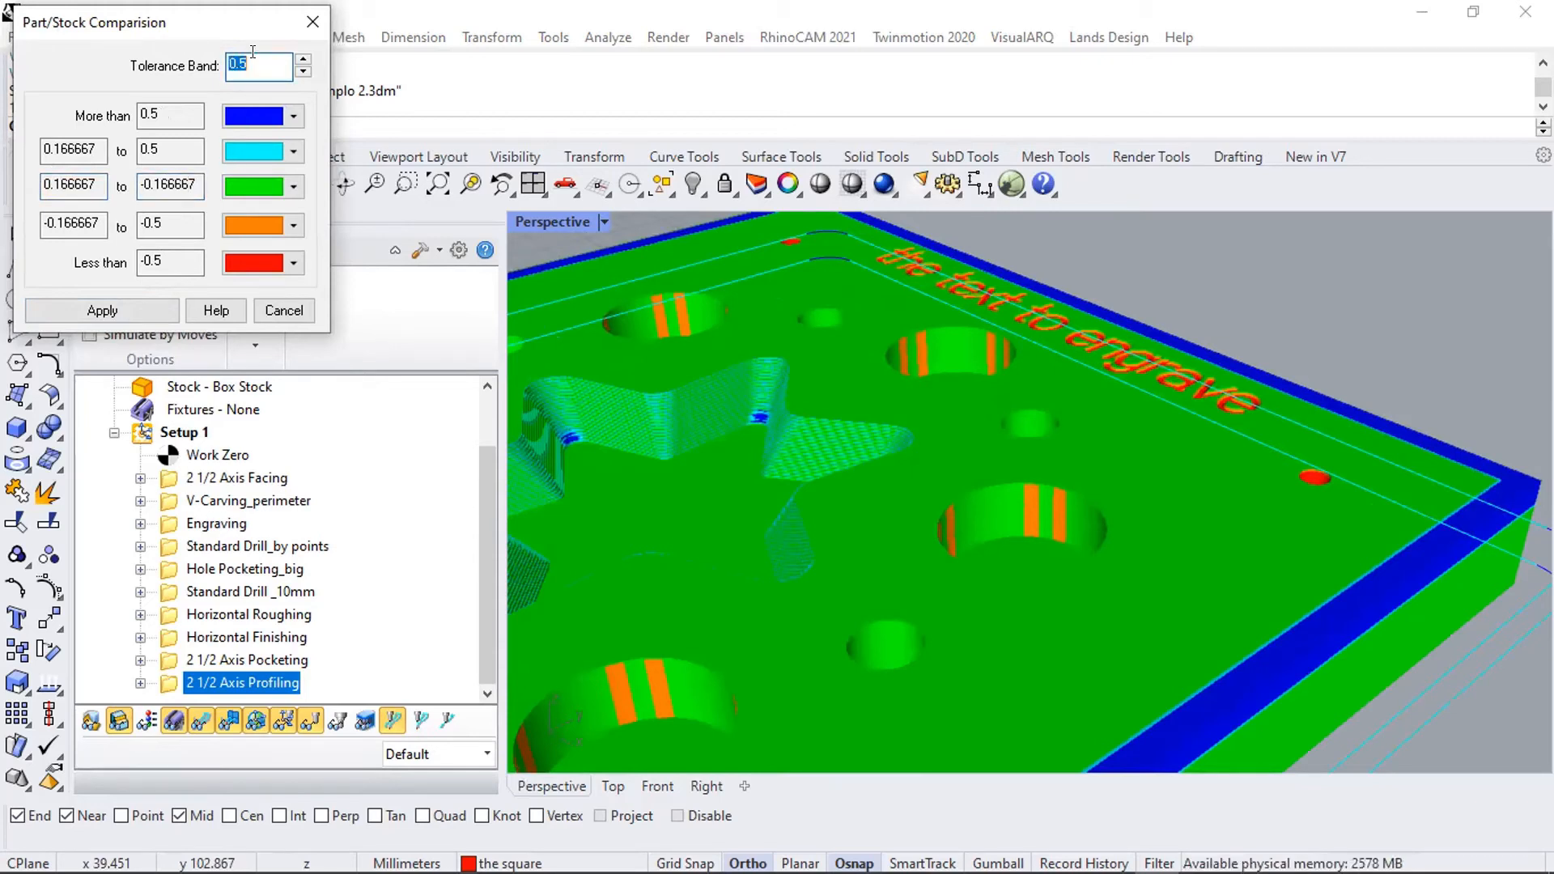
type("1")
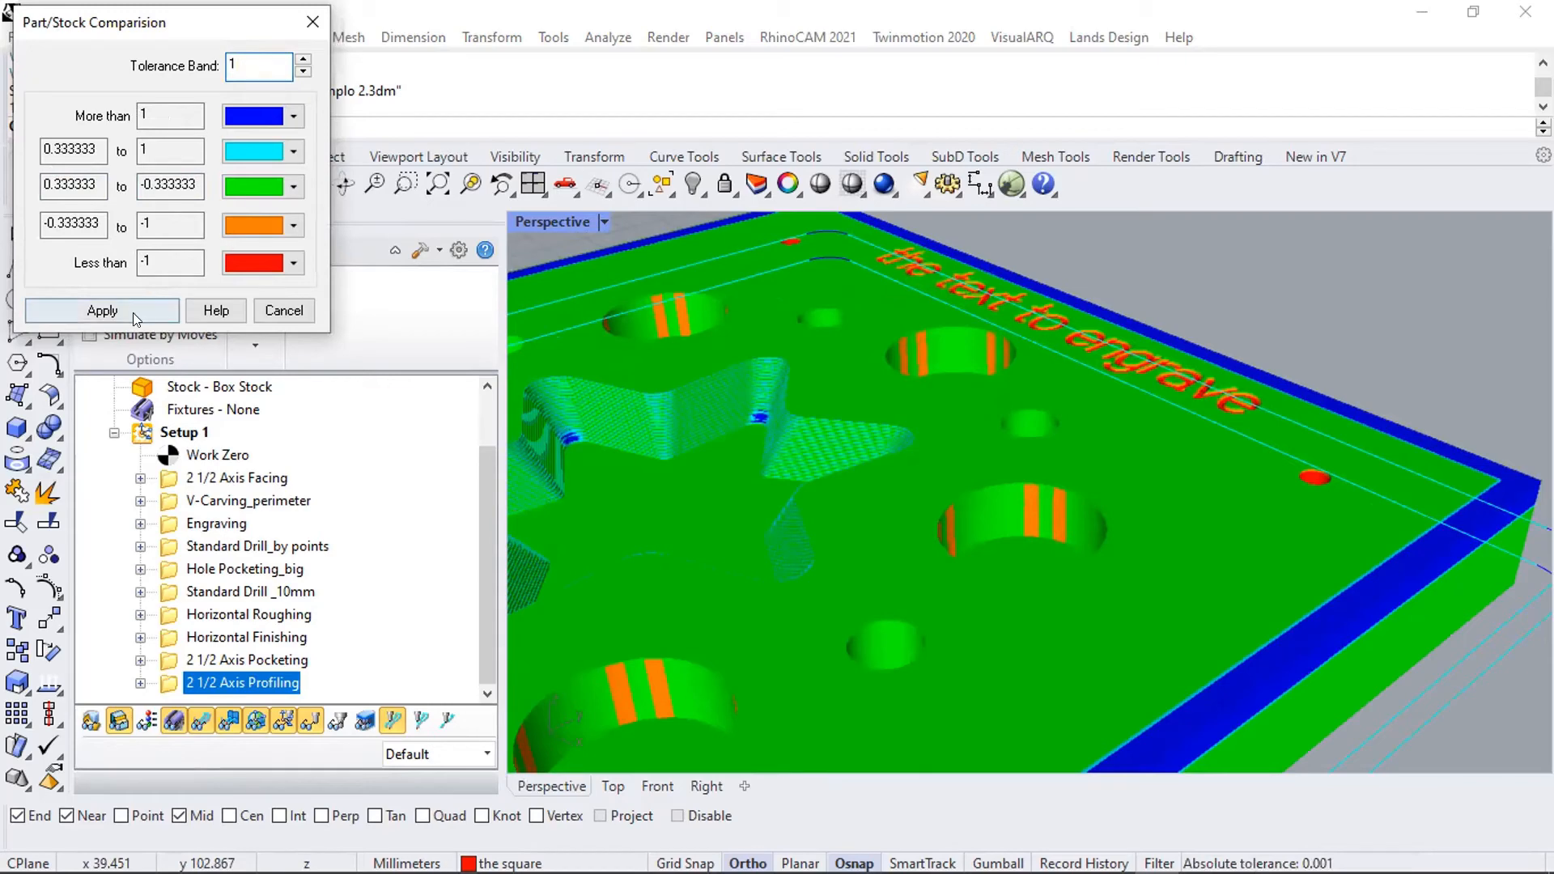
key("Return")
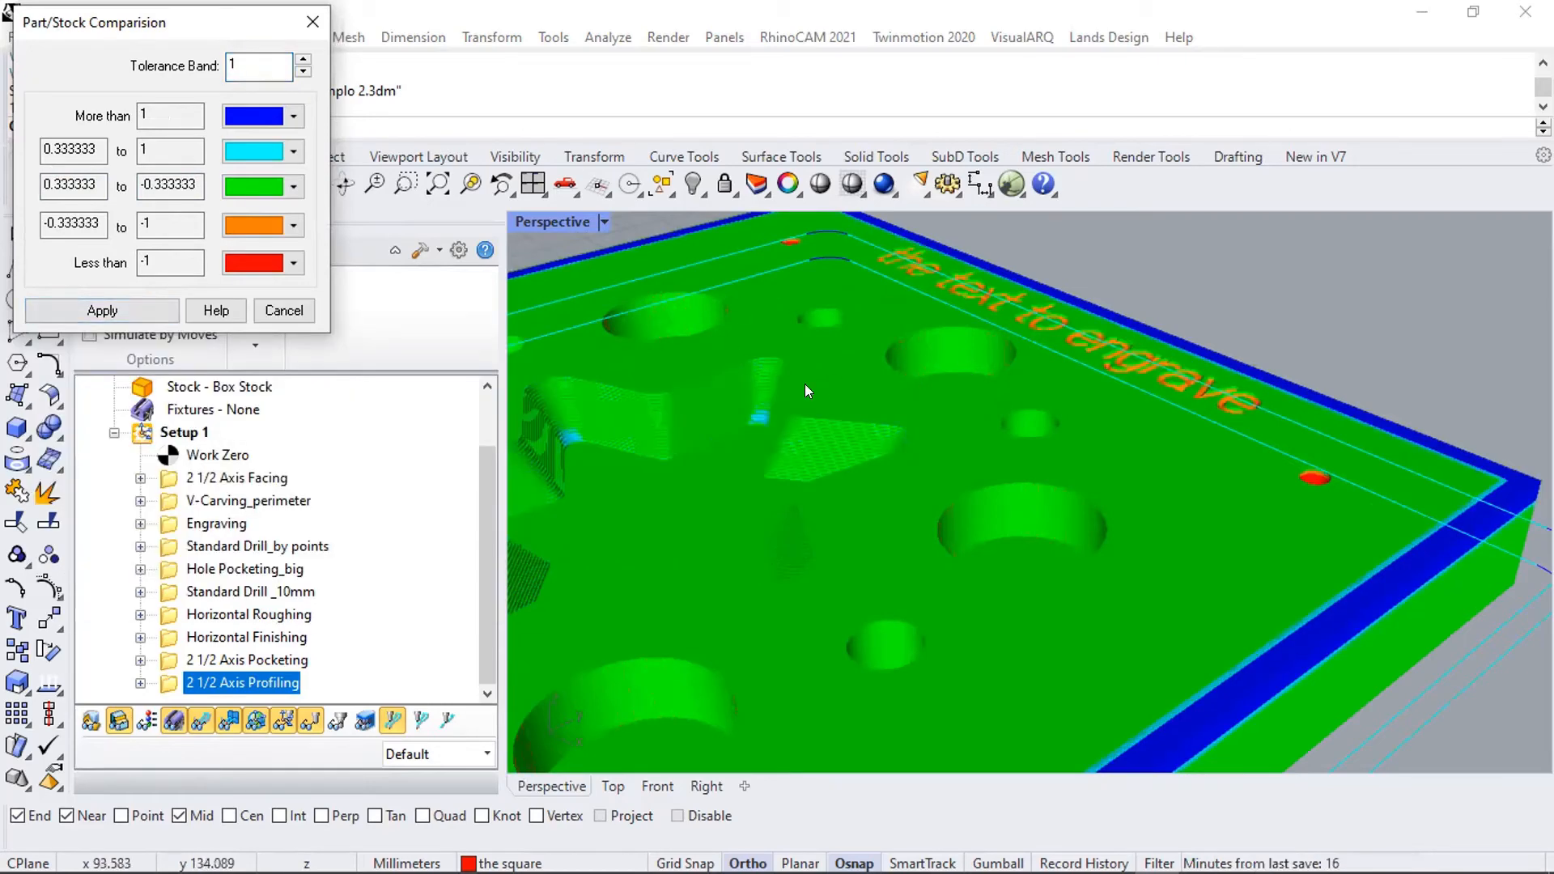
- Inspect the star pocket's corners against the comparison colour ranges and close the part/stock comparison
scroll(754, 411, "up", 2)
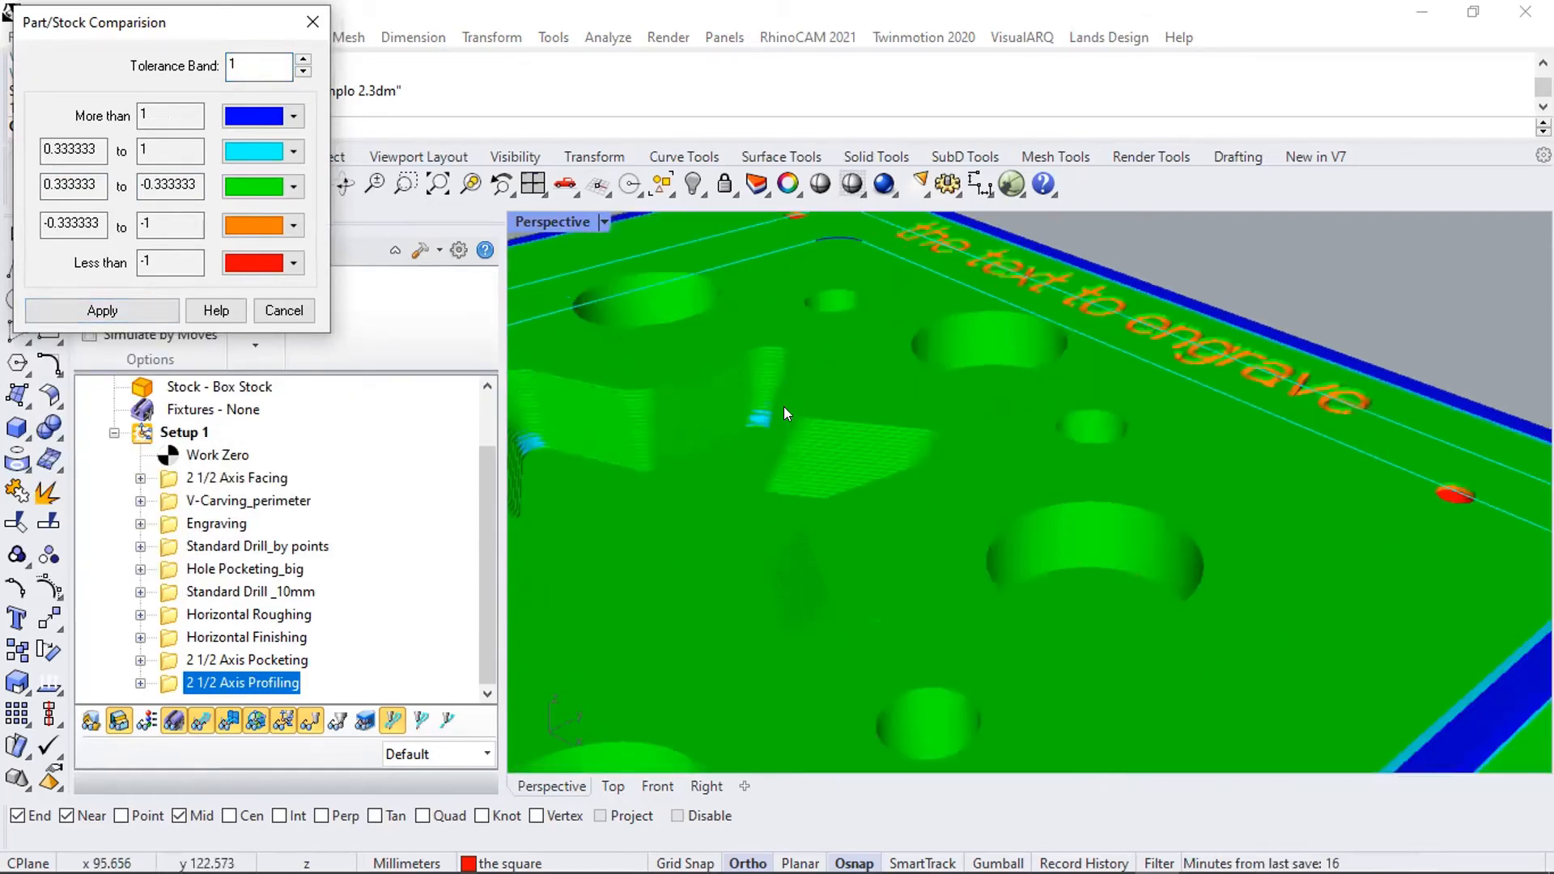
scroll(813, 433, "up", 1)
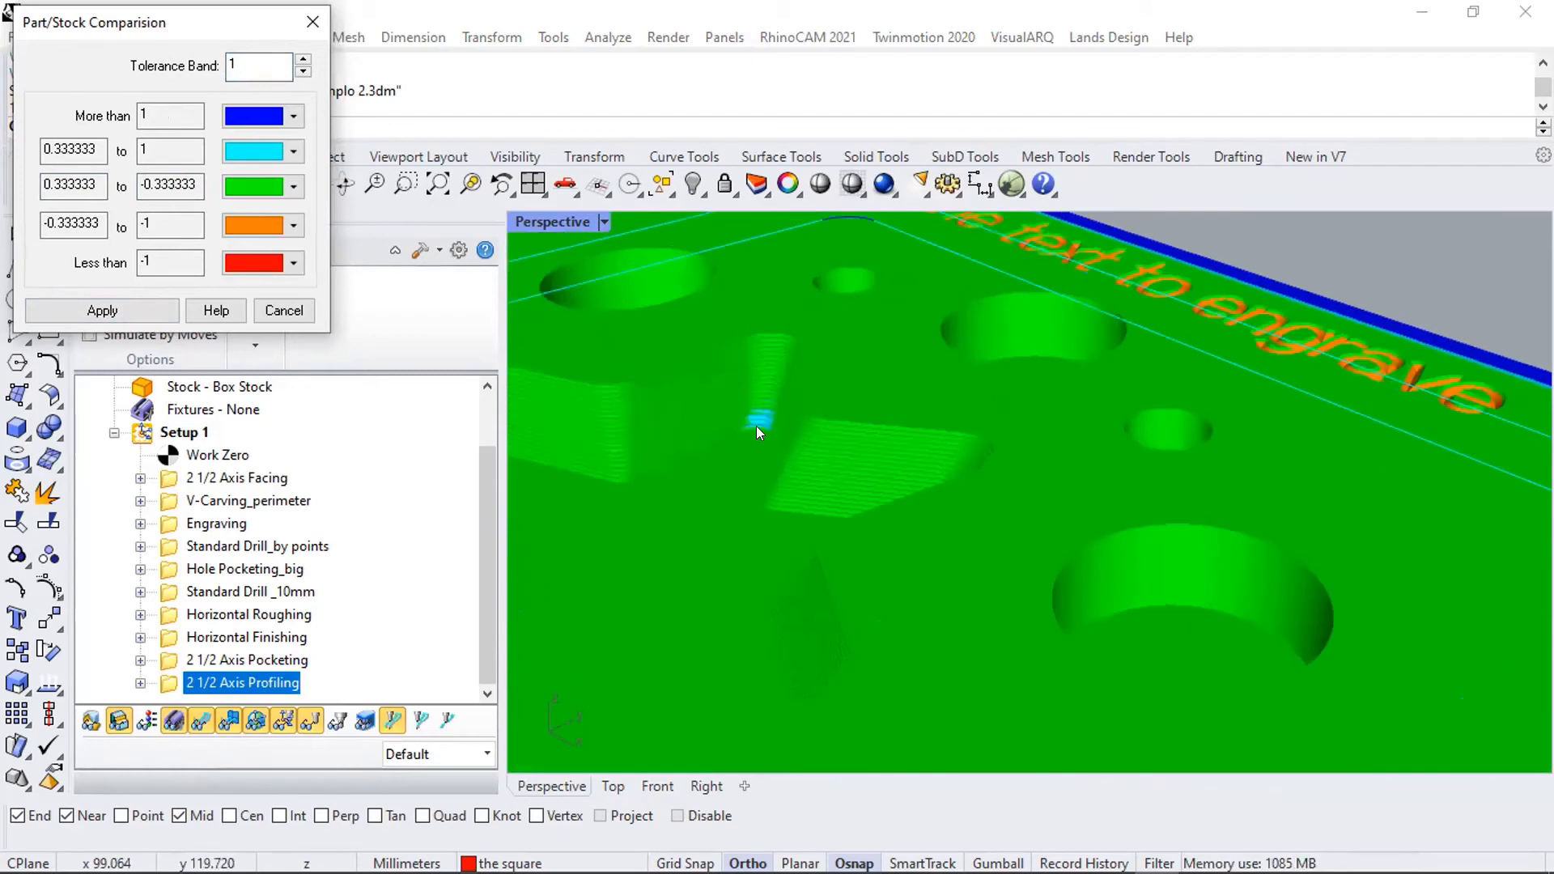
left_click_drag(101, 149, 33, 144)
left_click(170, 151)
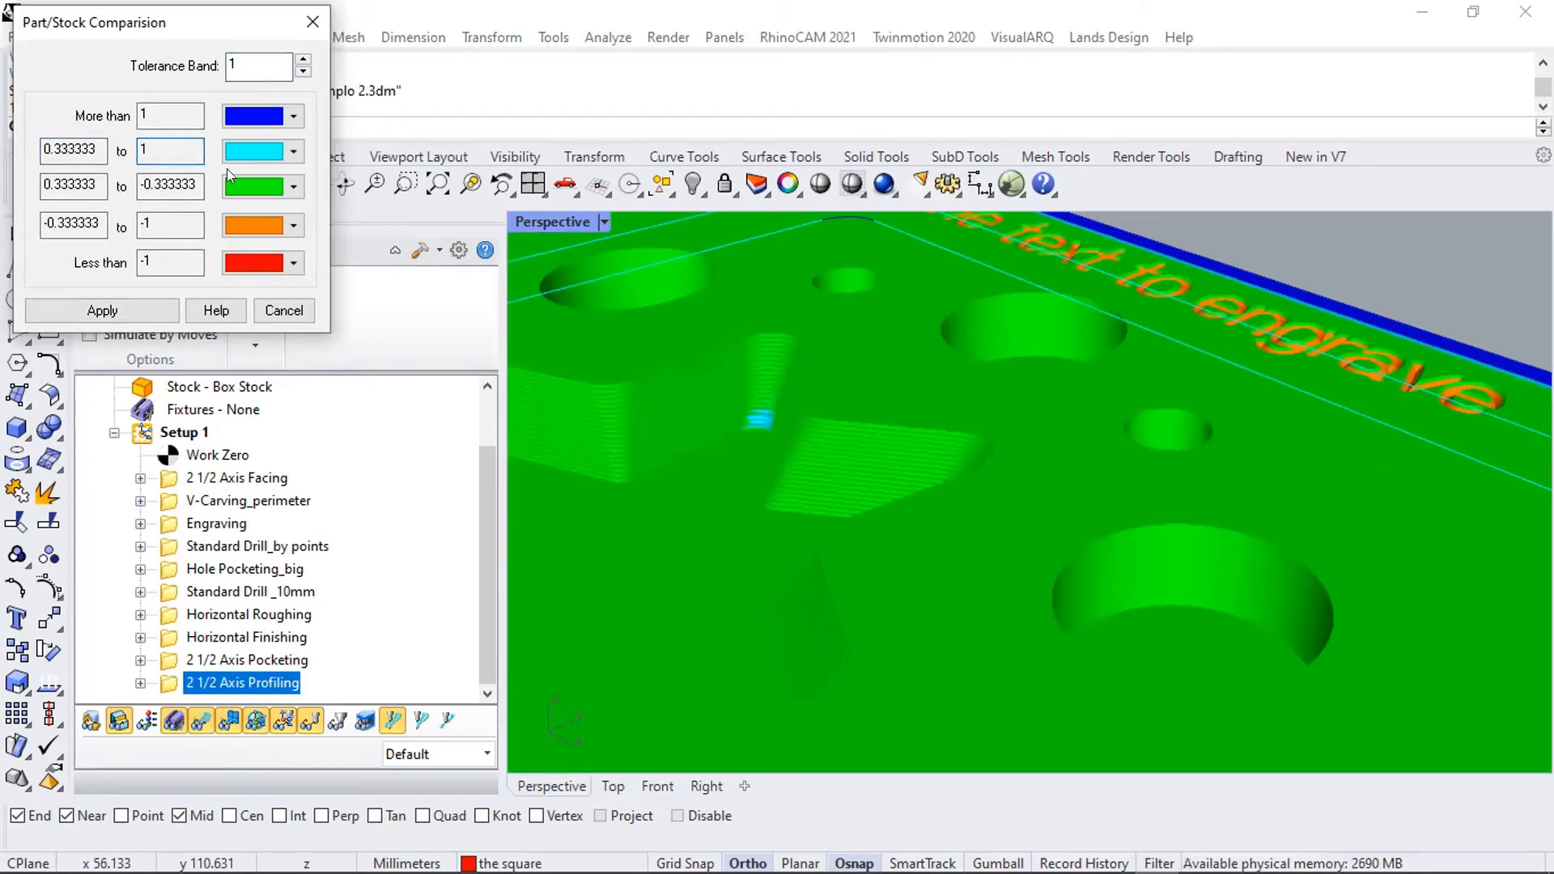
left_click(1294, 246)
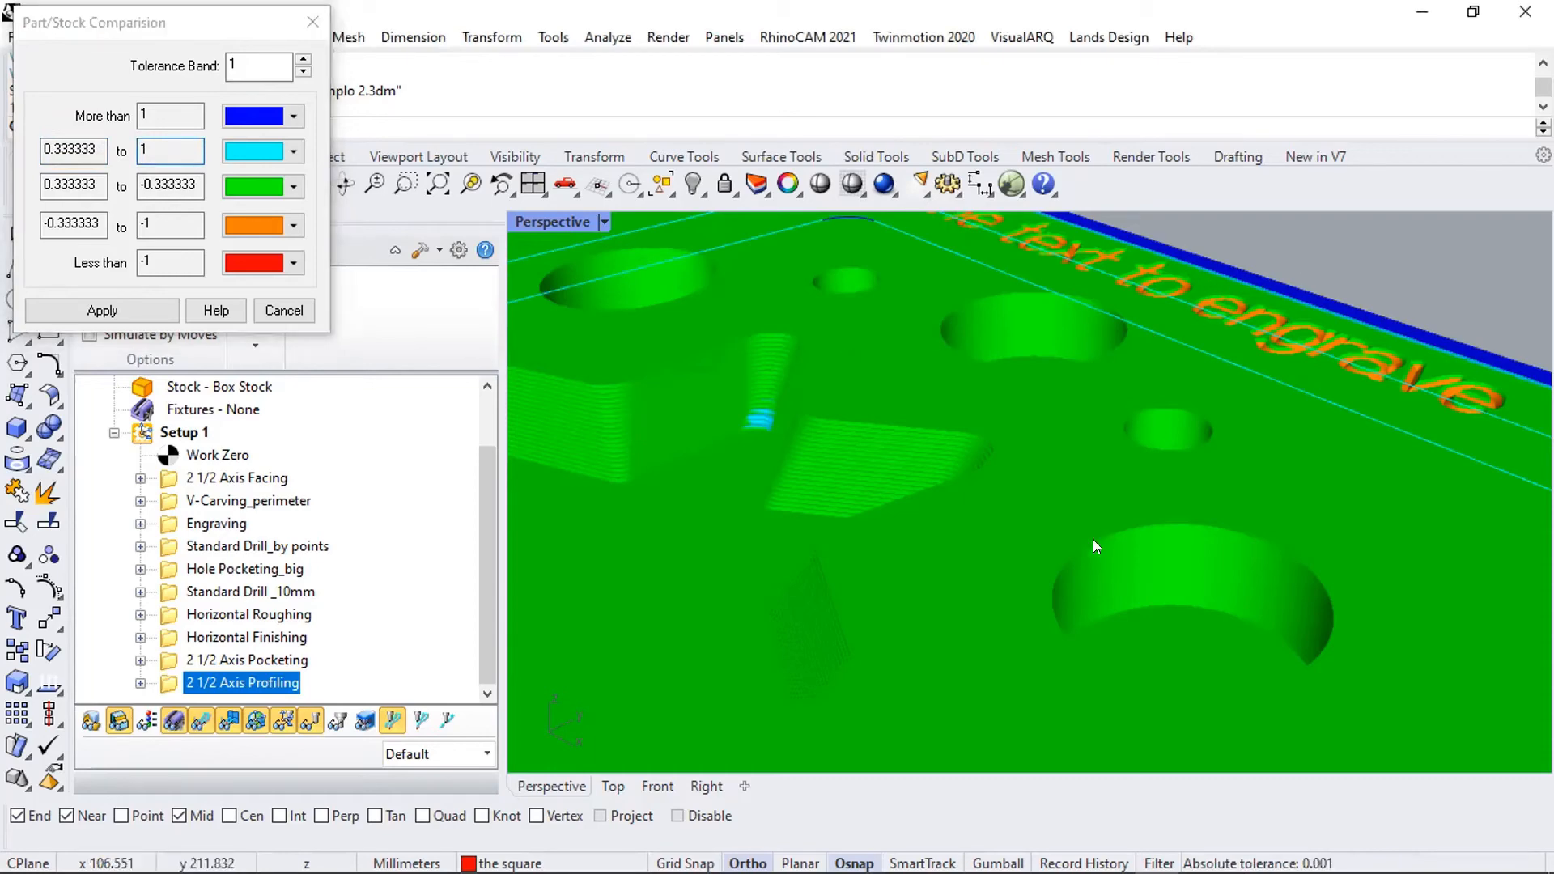
scroll(1102, 481, "down", 10)
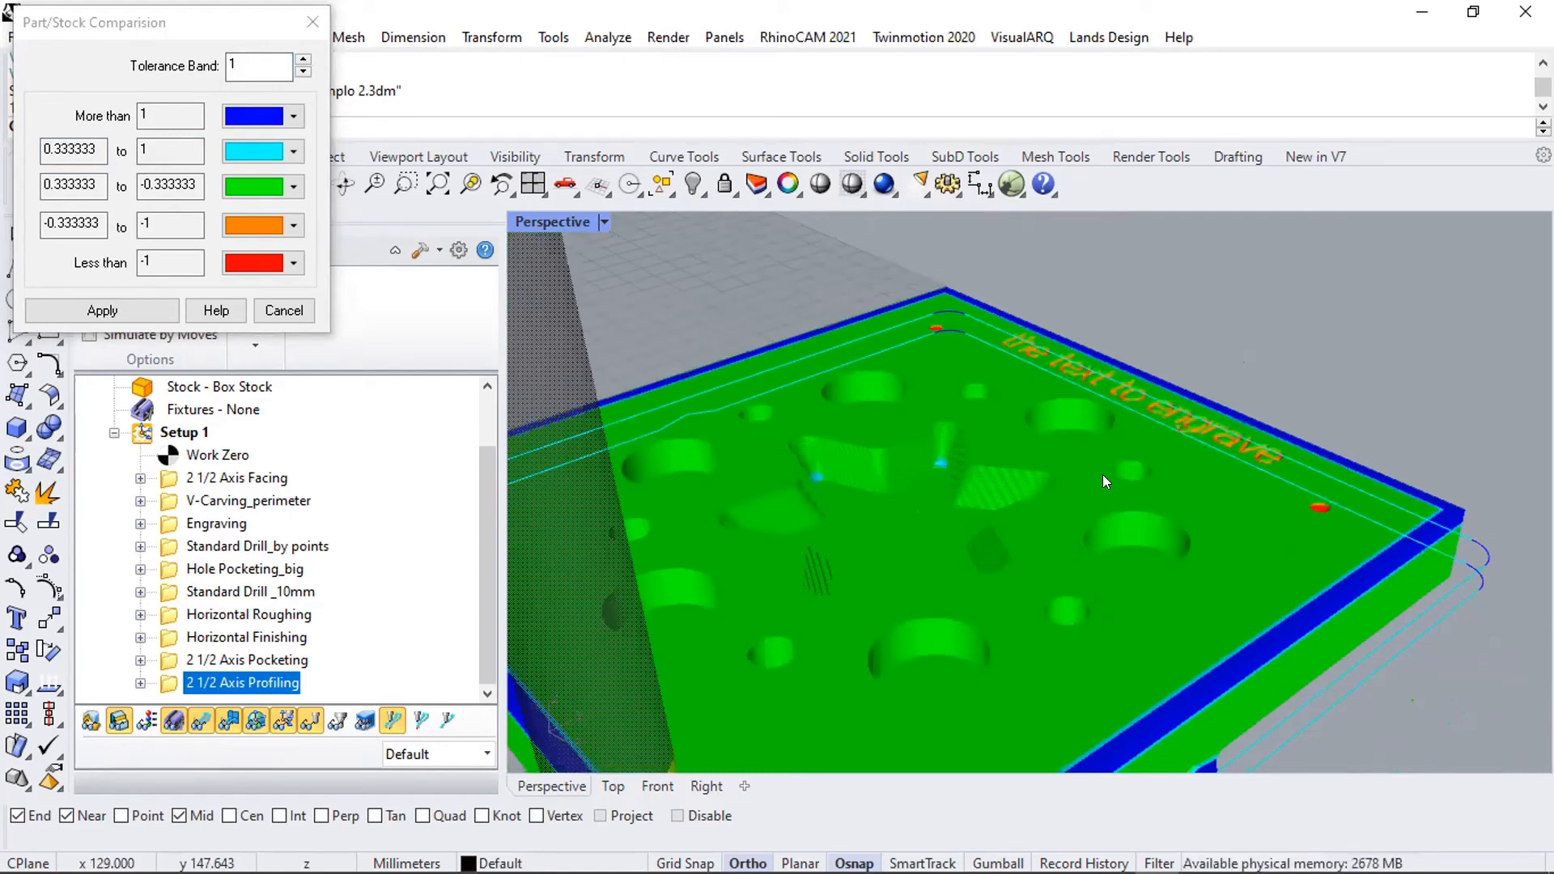
left_click(284, 312)
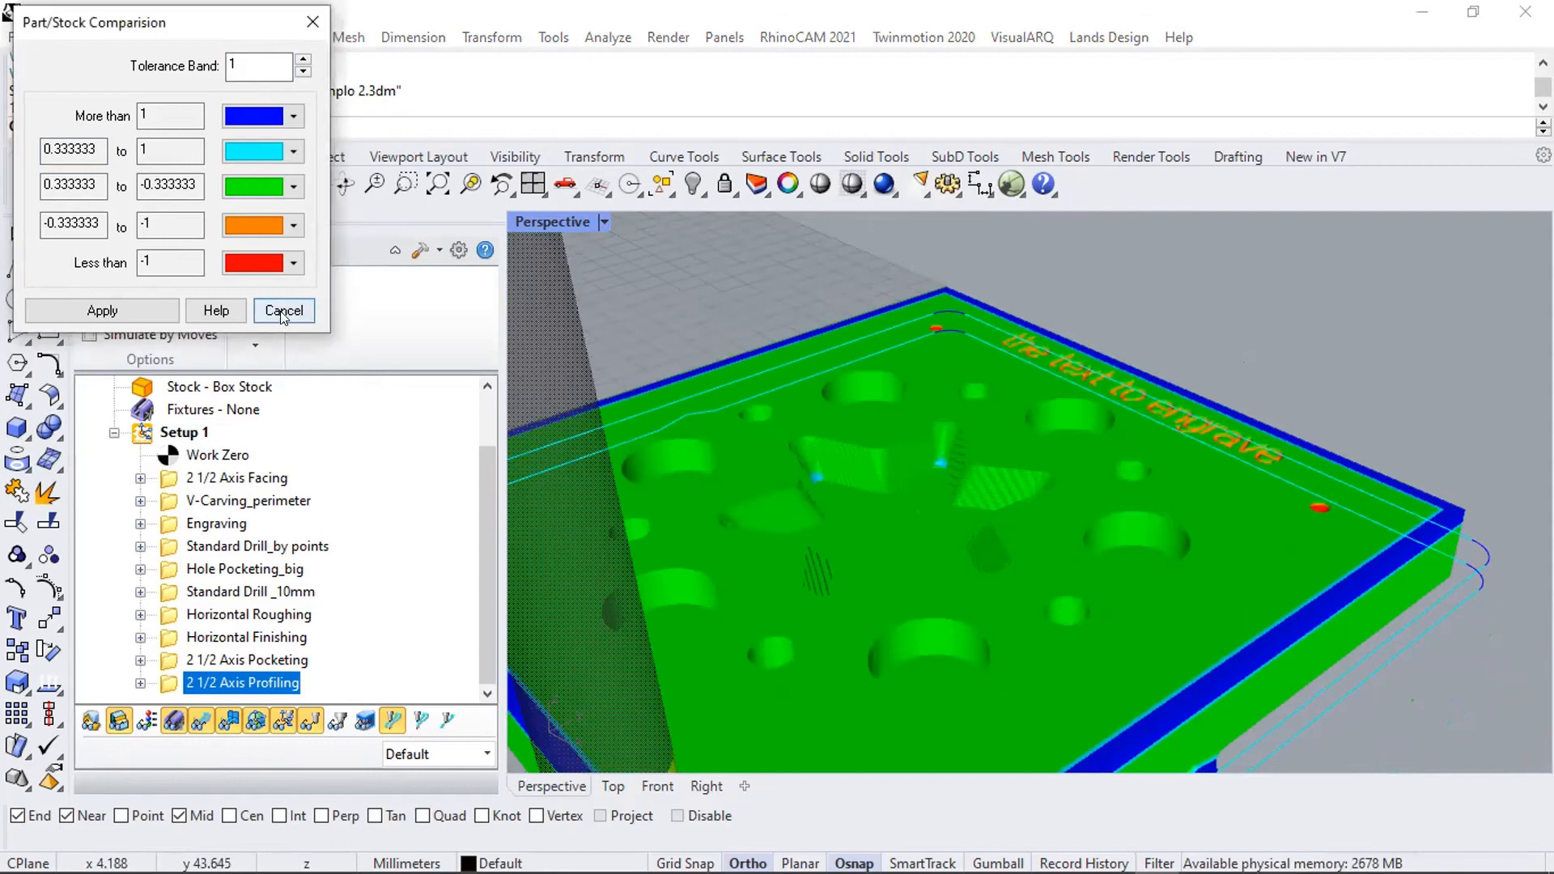
- Return to programming the machining job and review the available 3 Axis Advanced milling operations
left_click(193, 252)
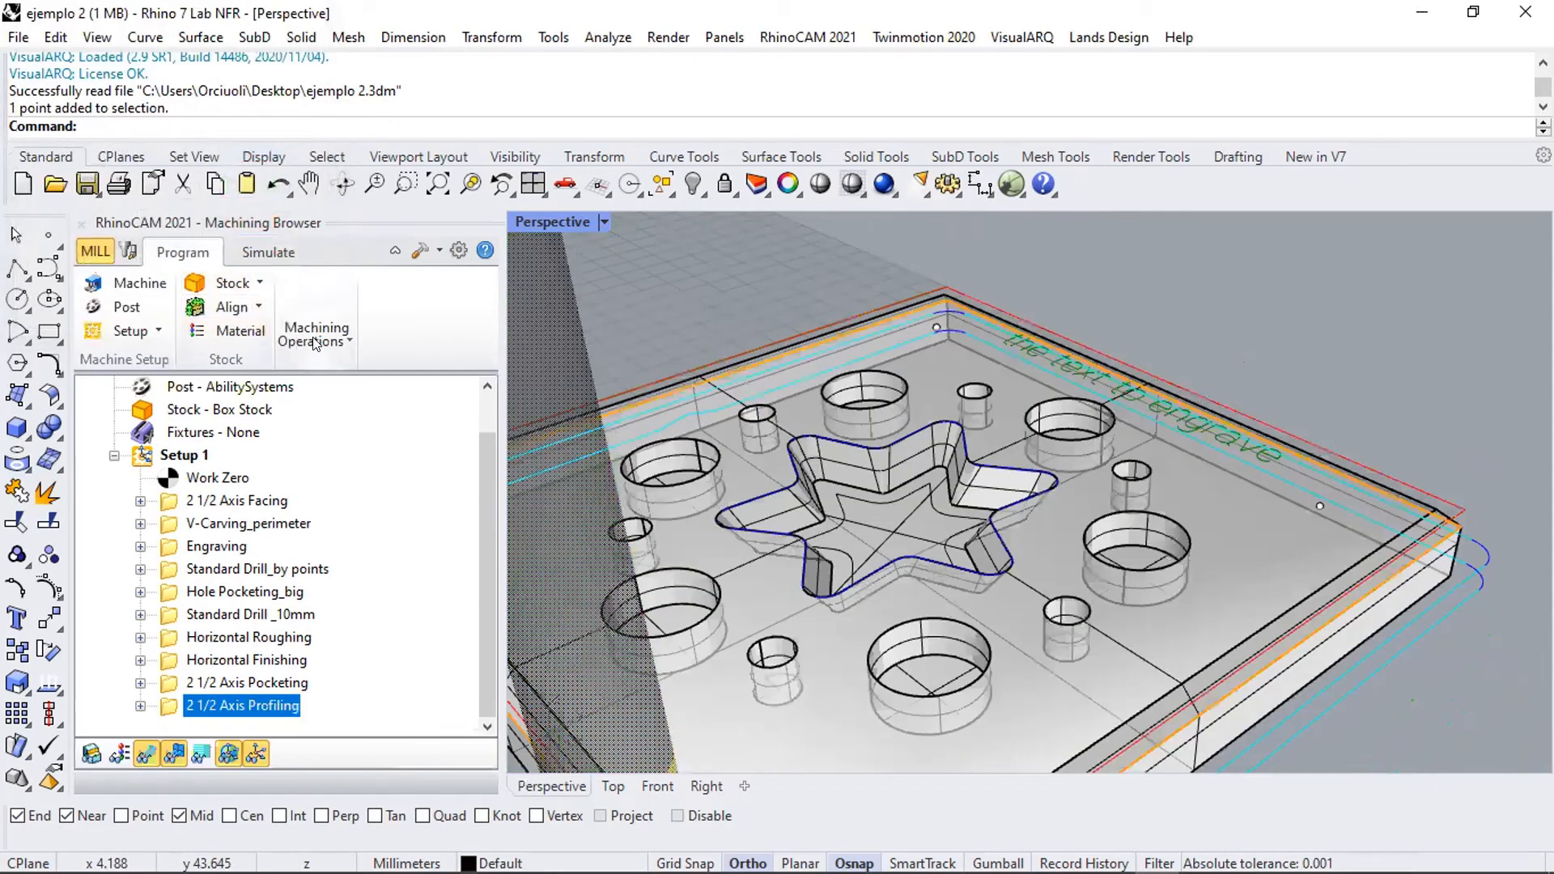
left_click(316, 334)
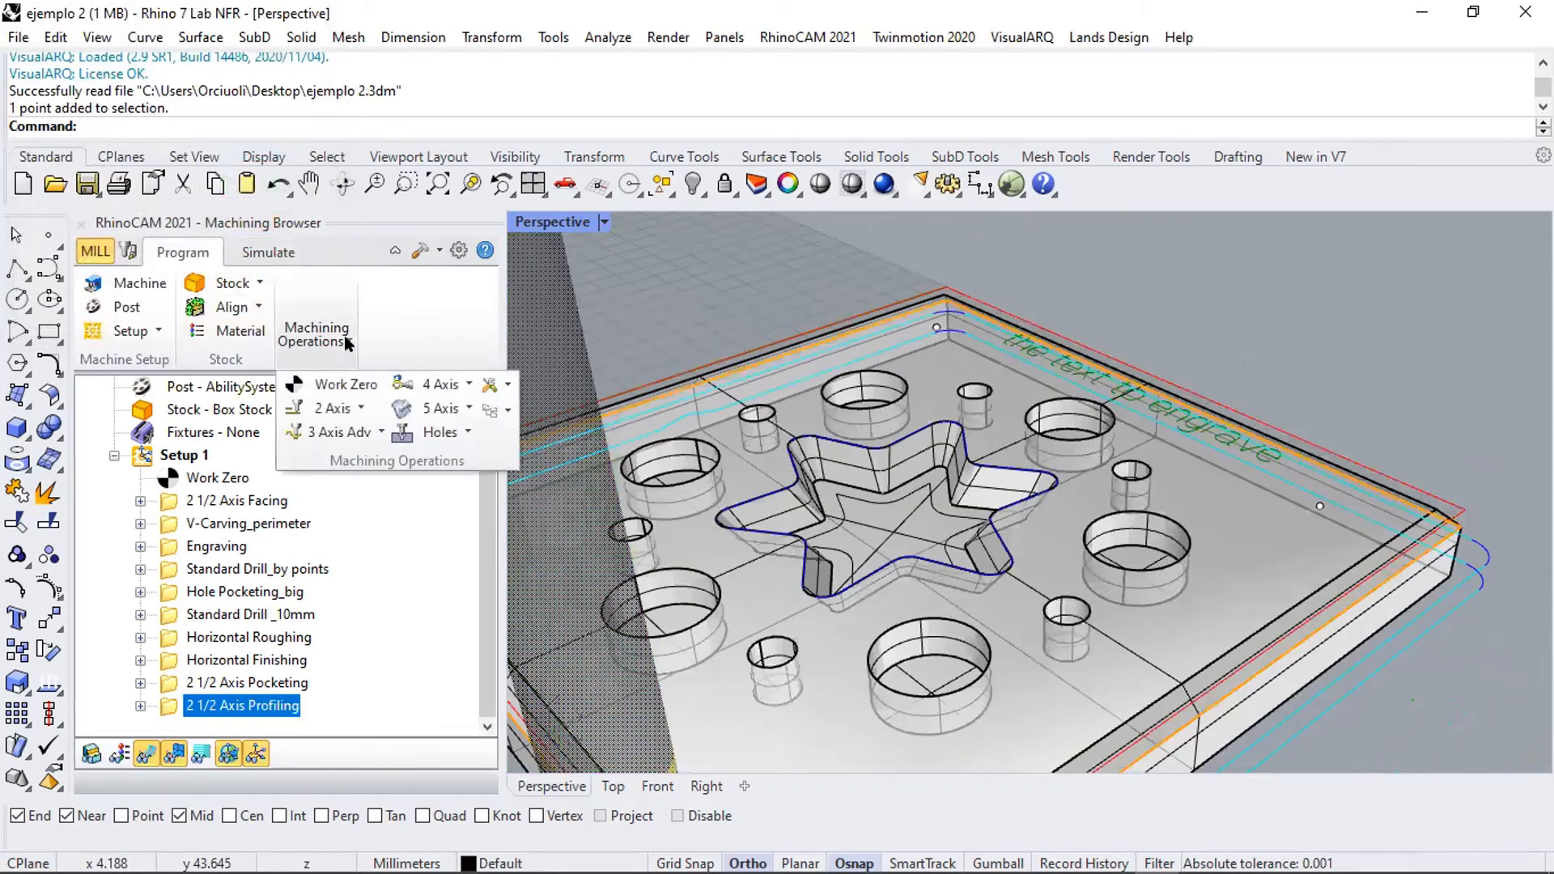
left_click(382, 429)
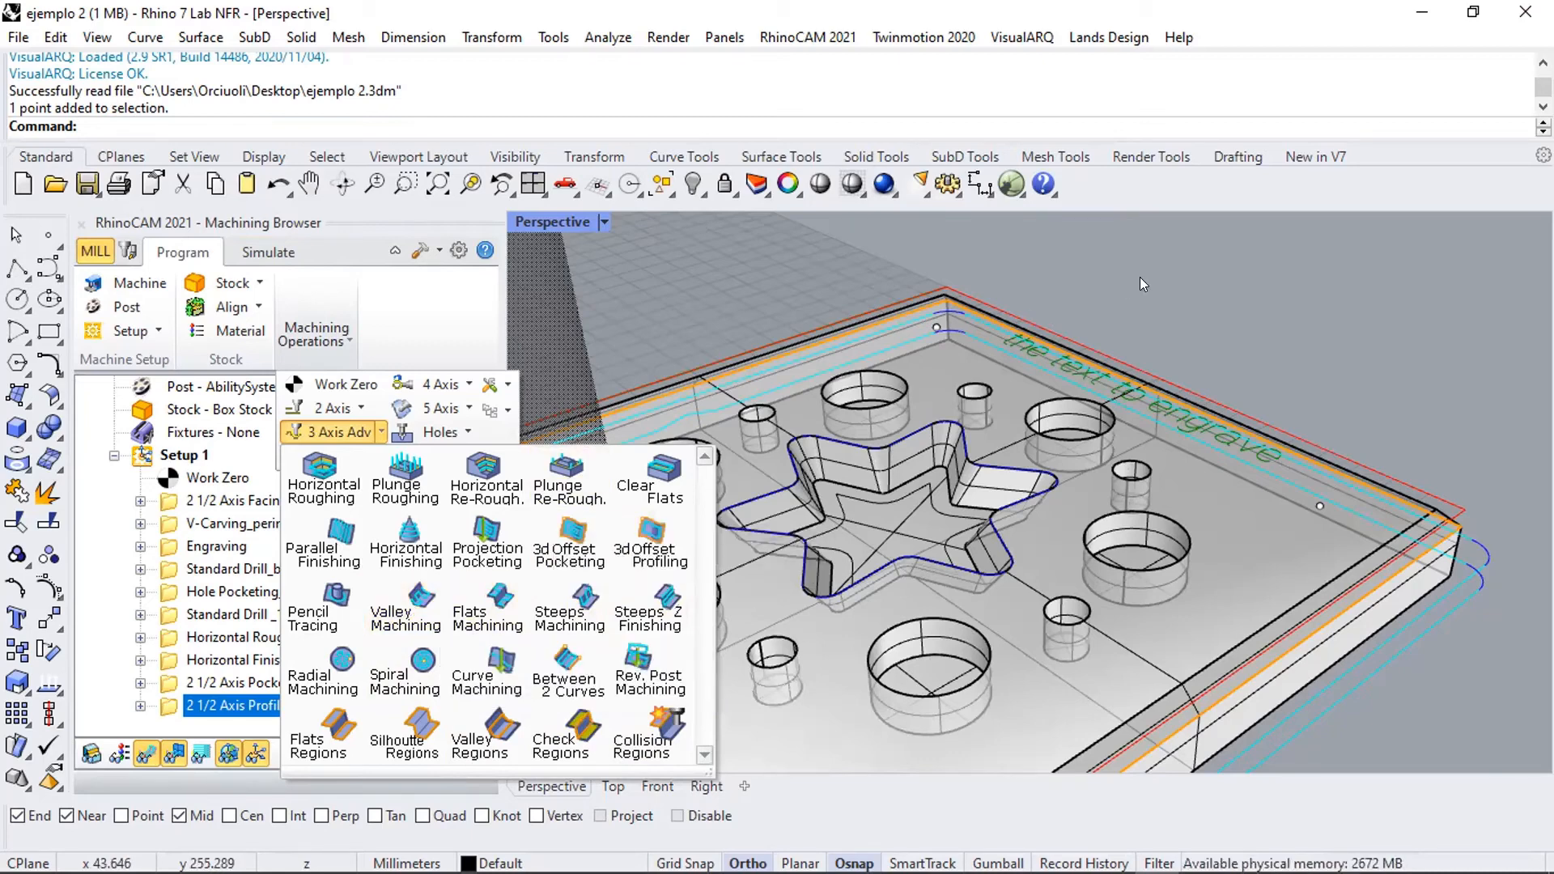
left_click(1168, 257)
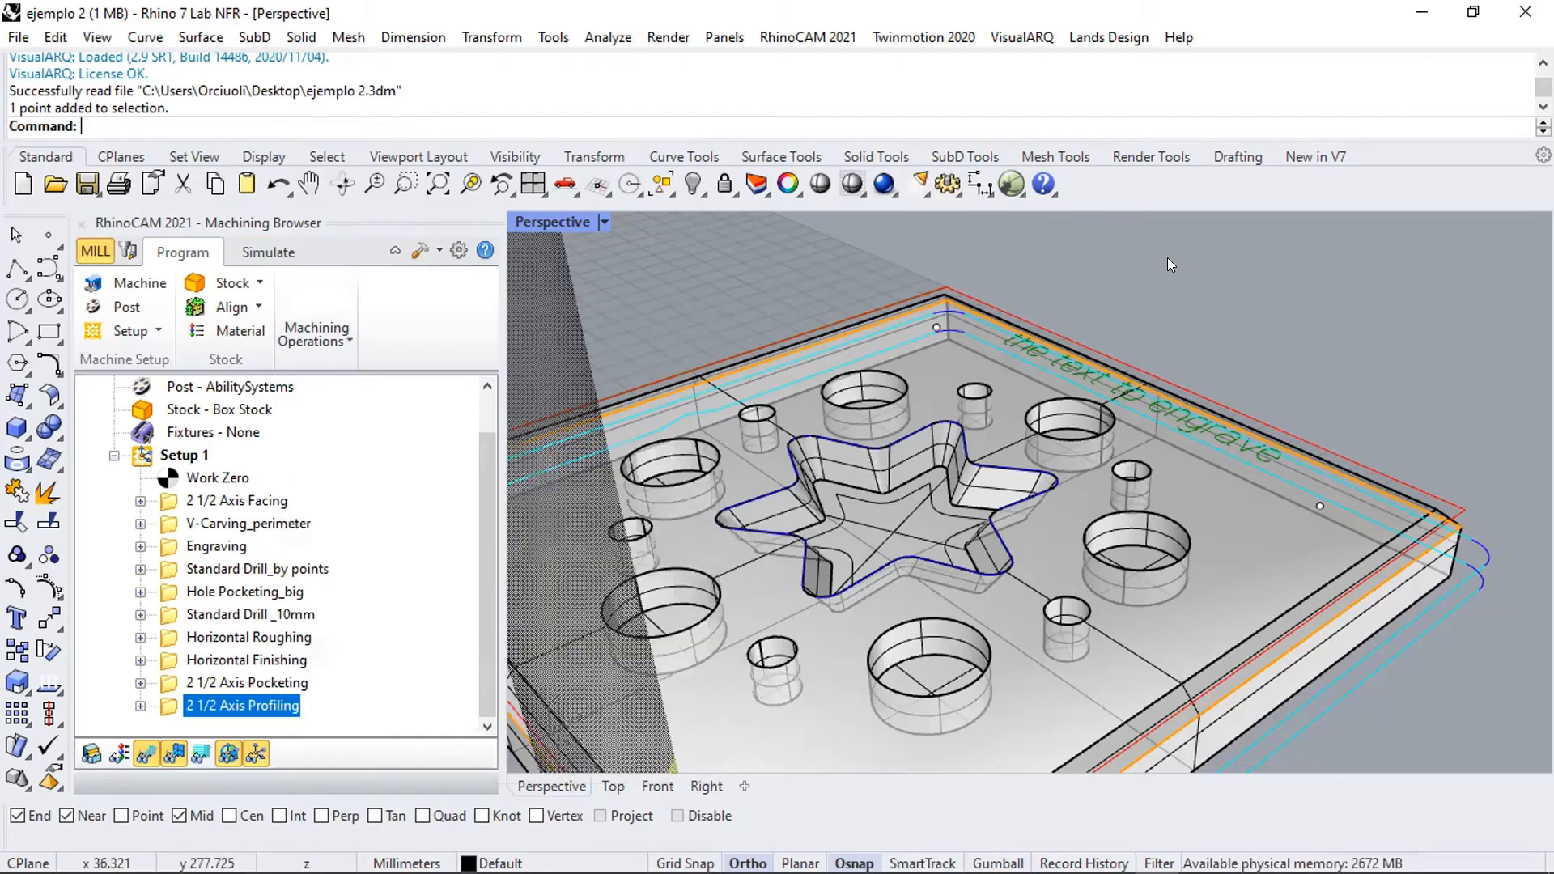
- Clone the 2 1/2 Axis Profiling operation and check the settings contained in the last profiling operation of Setup 1
right_click(170, 709)
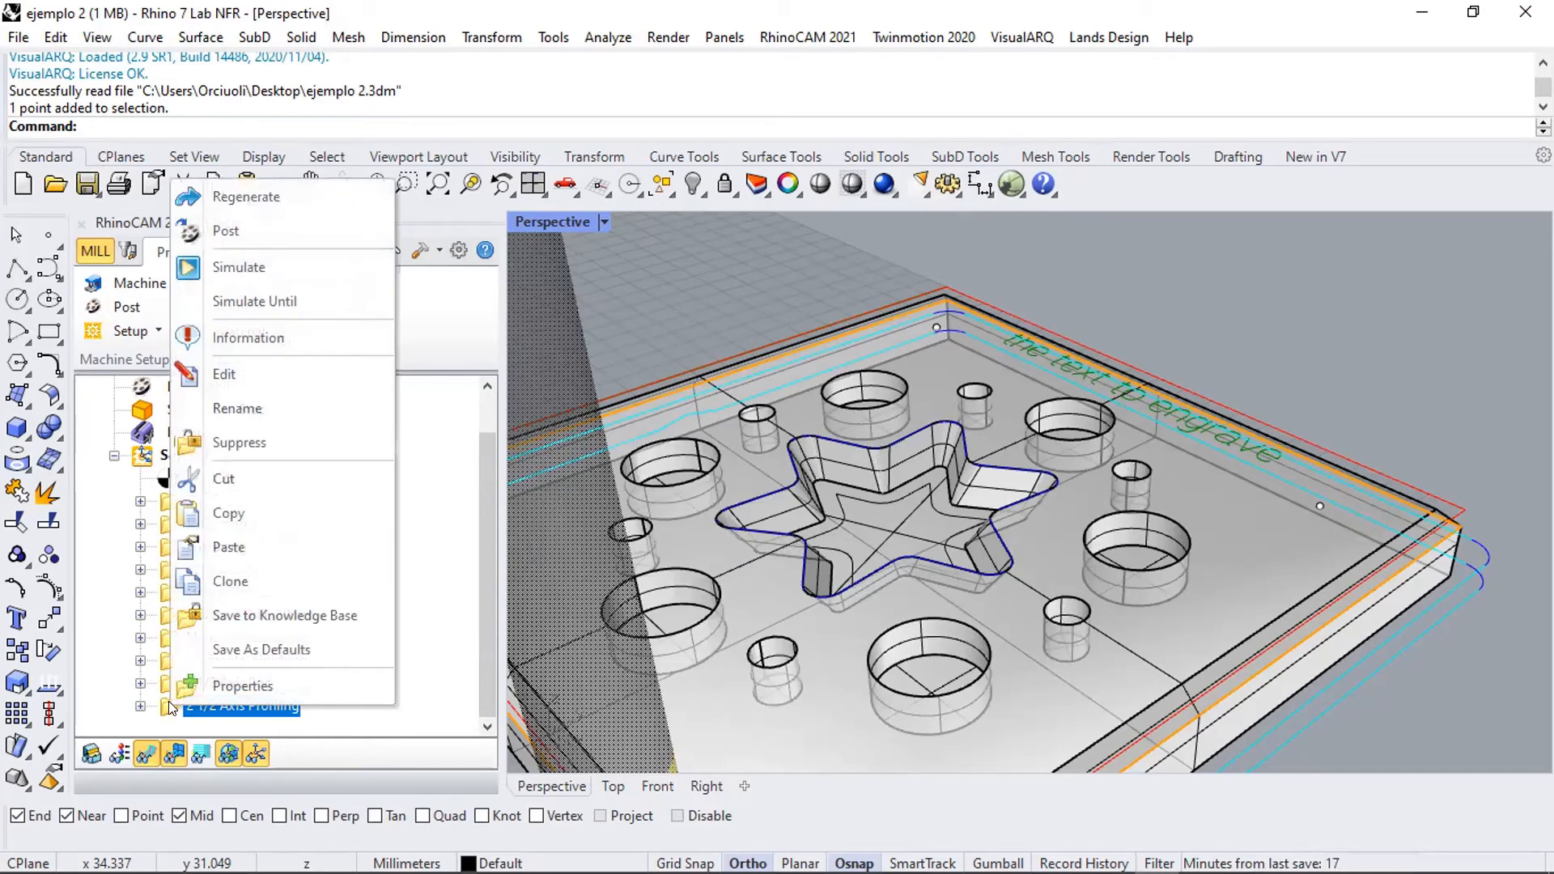
left_click(237, 581)
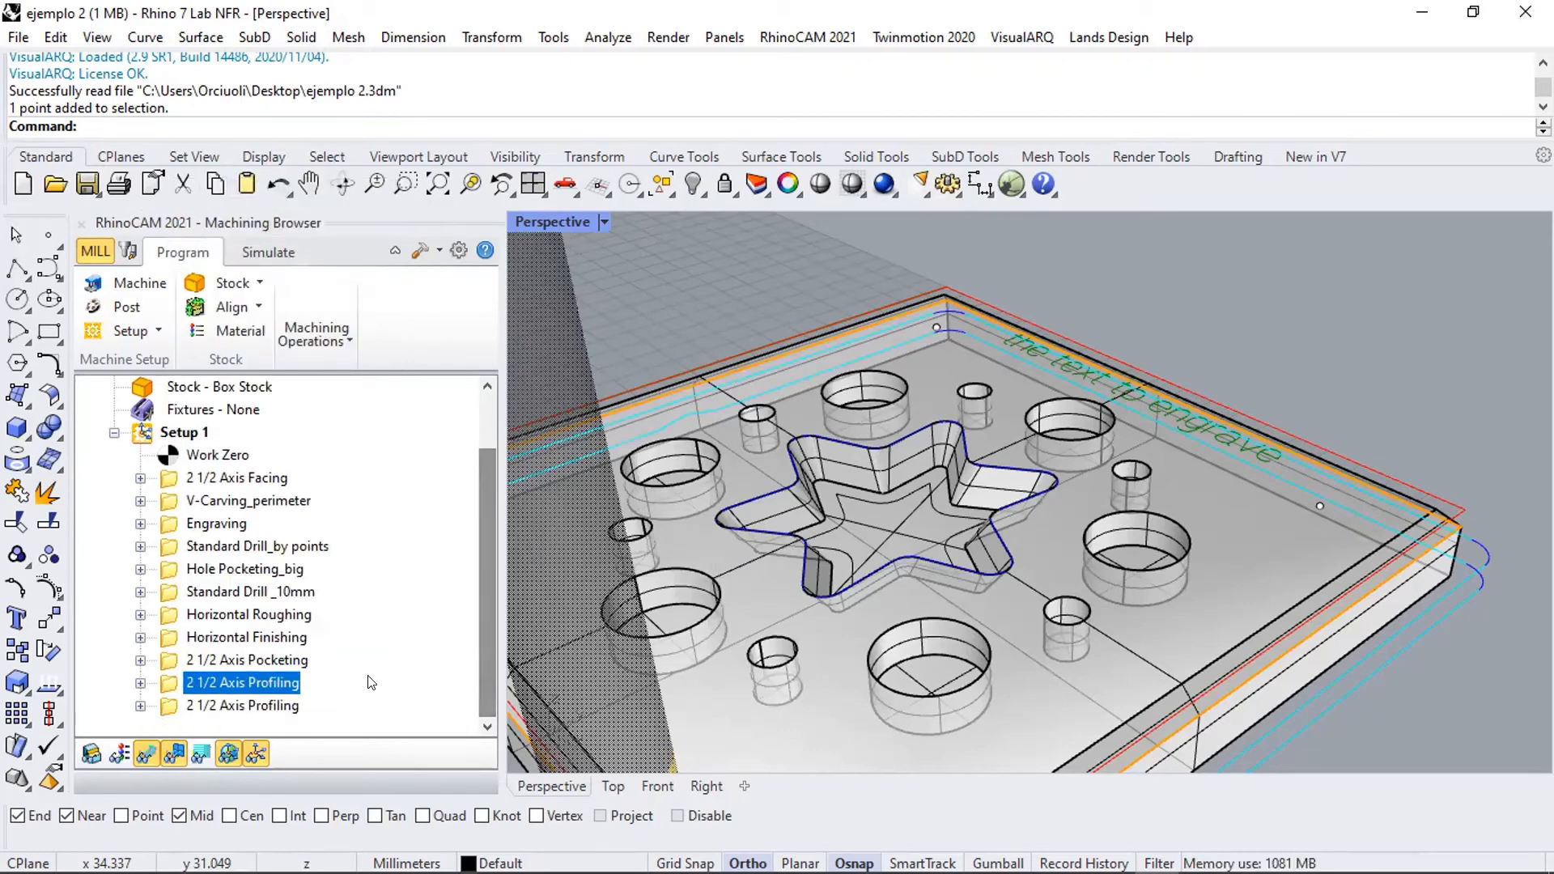
left_click(240, 707)
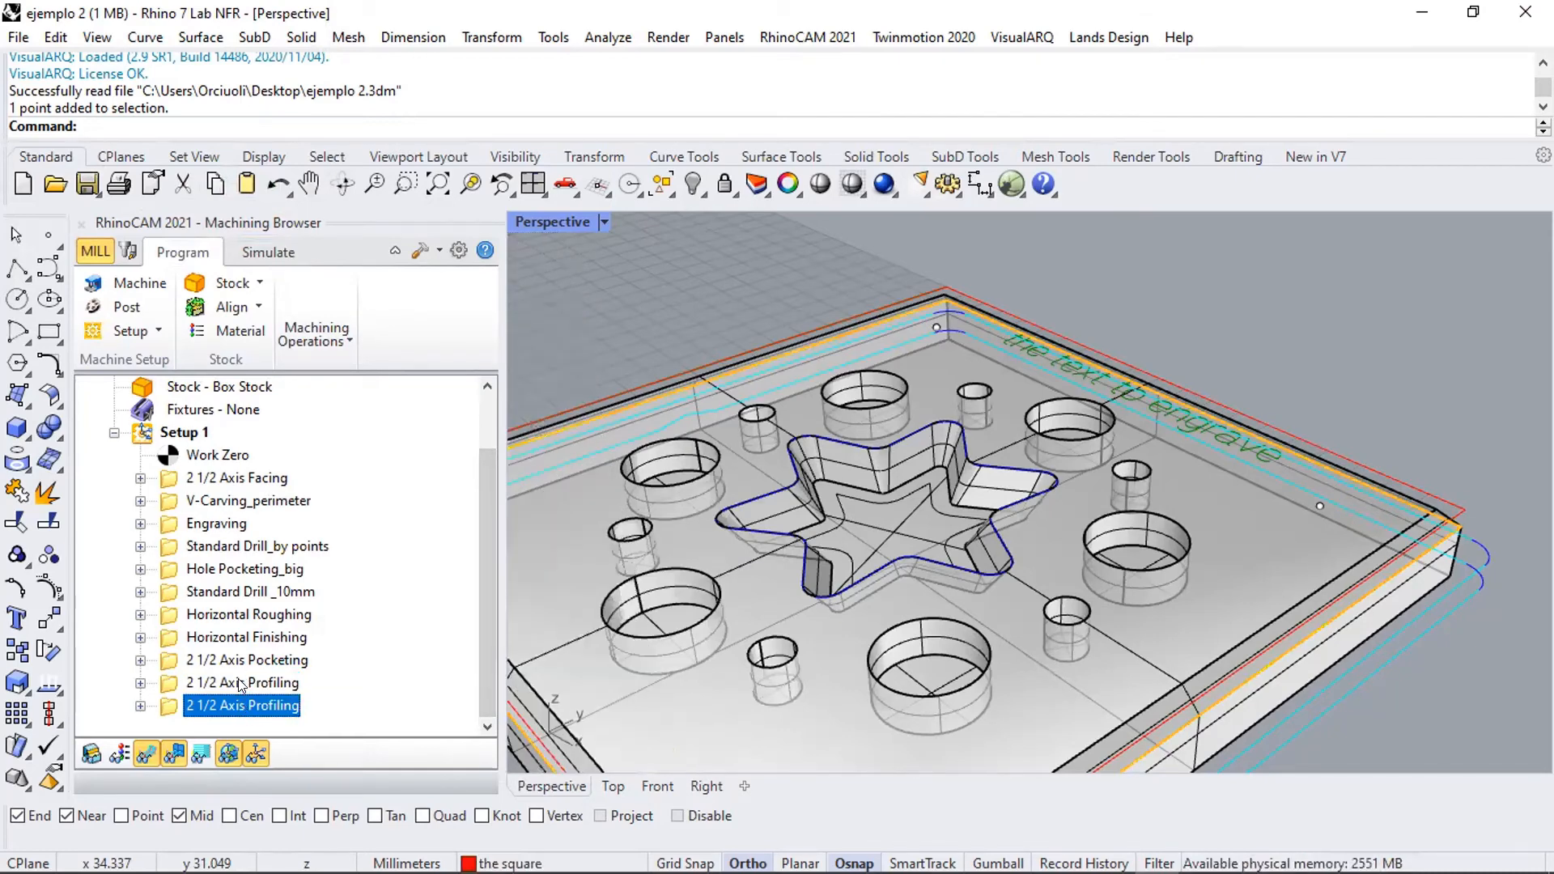
left_click(241, 684)
left_click(242, 707)
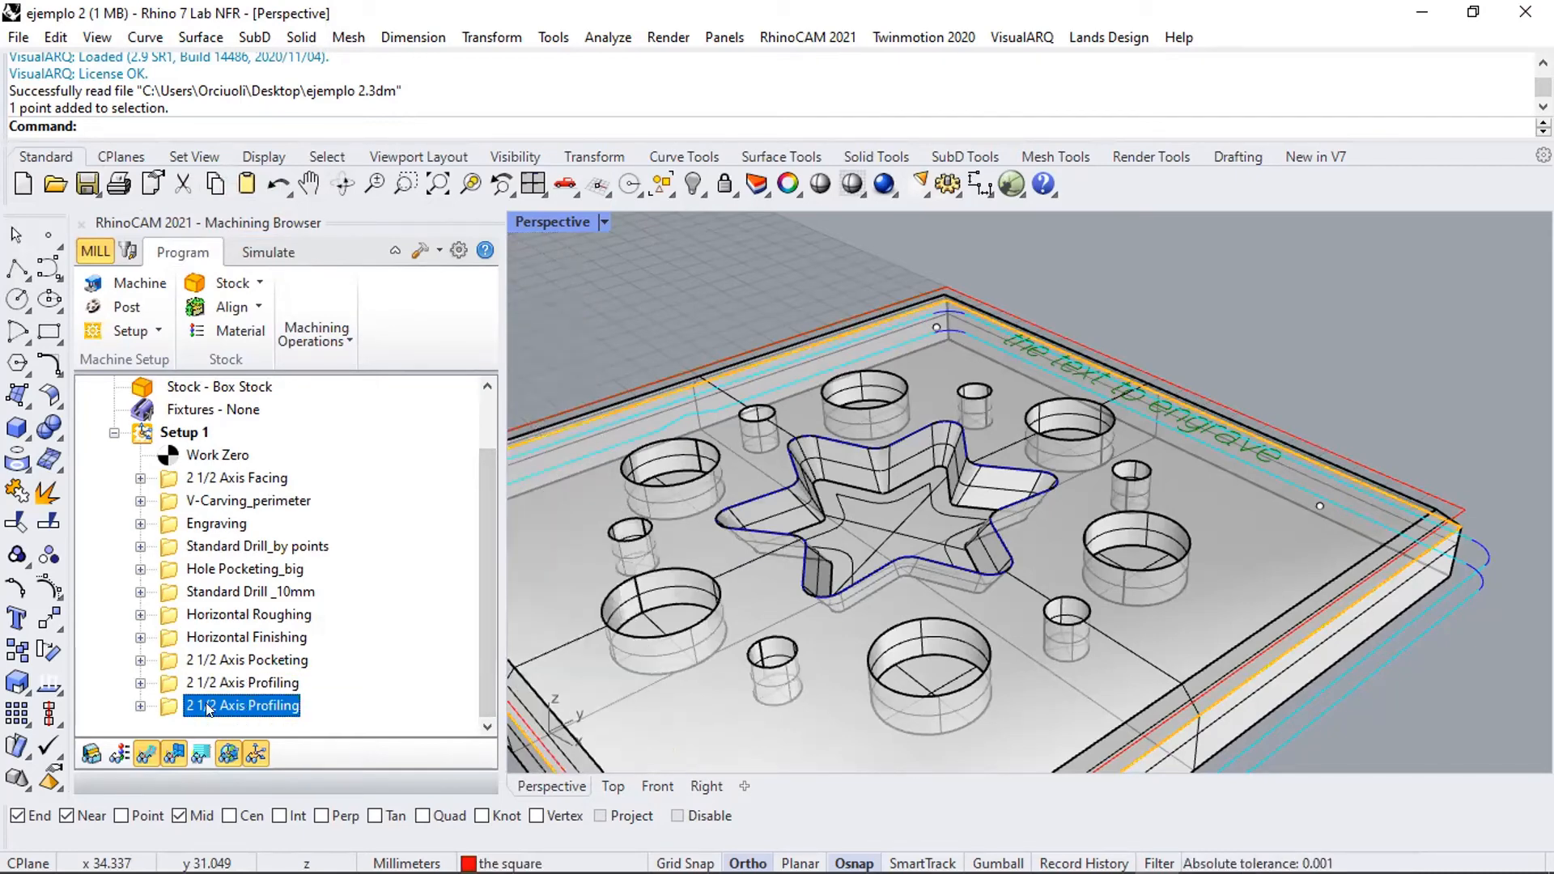
left_click(140, 706)
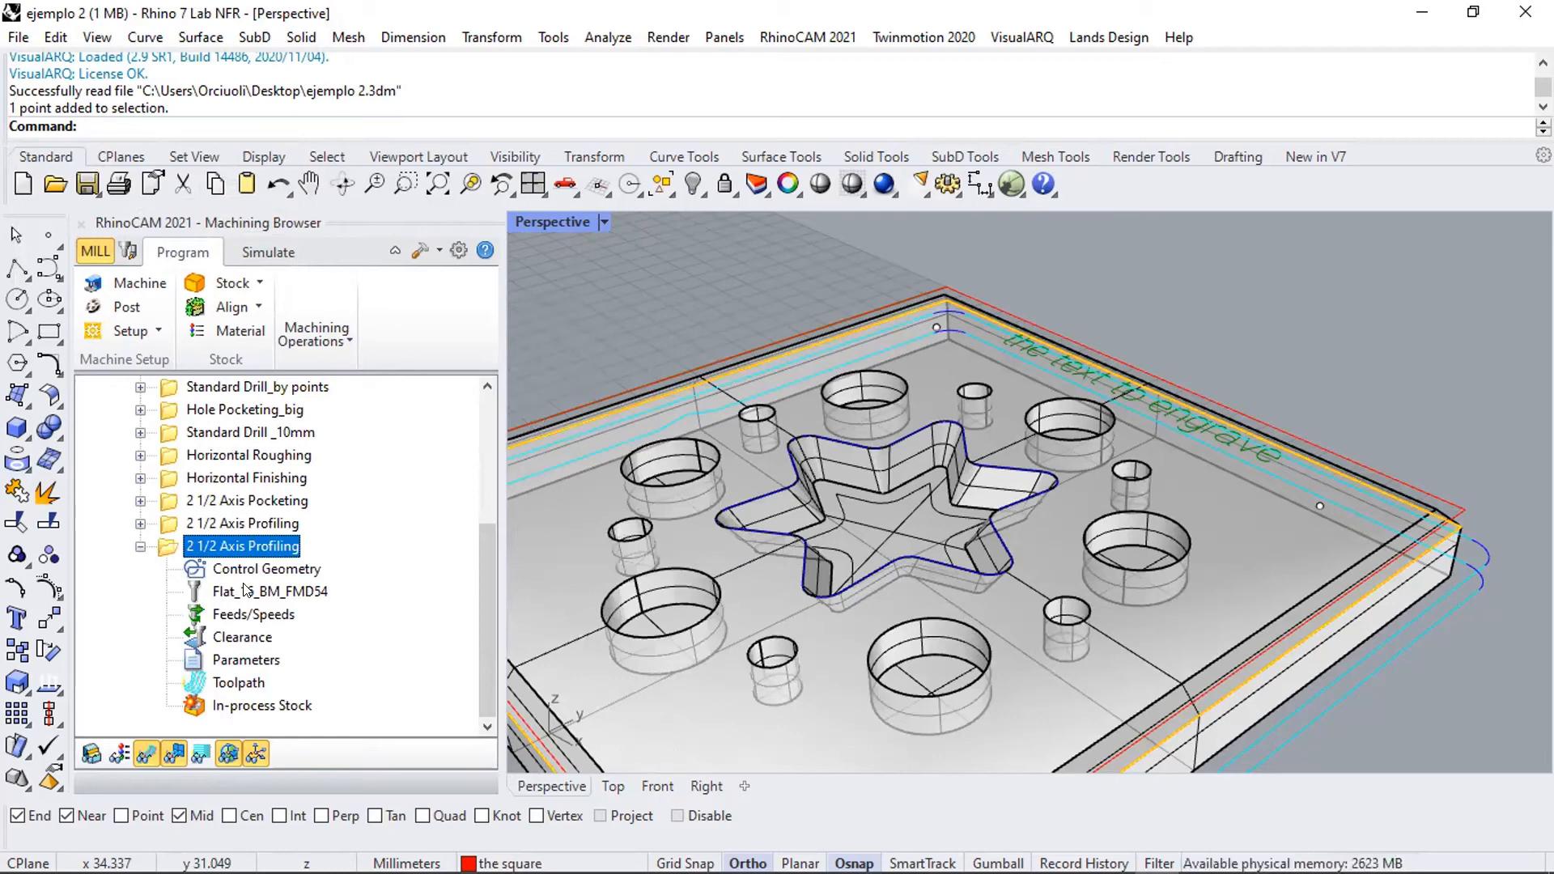
left_click(140, 547)
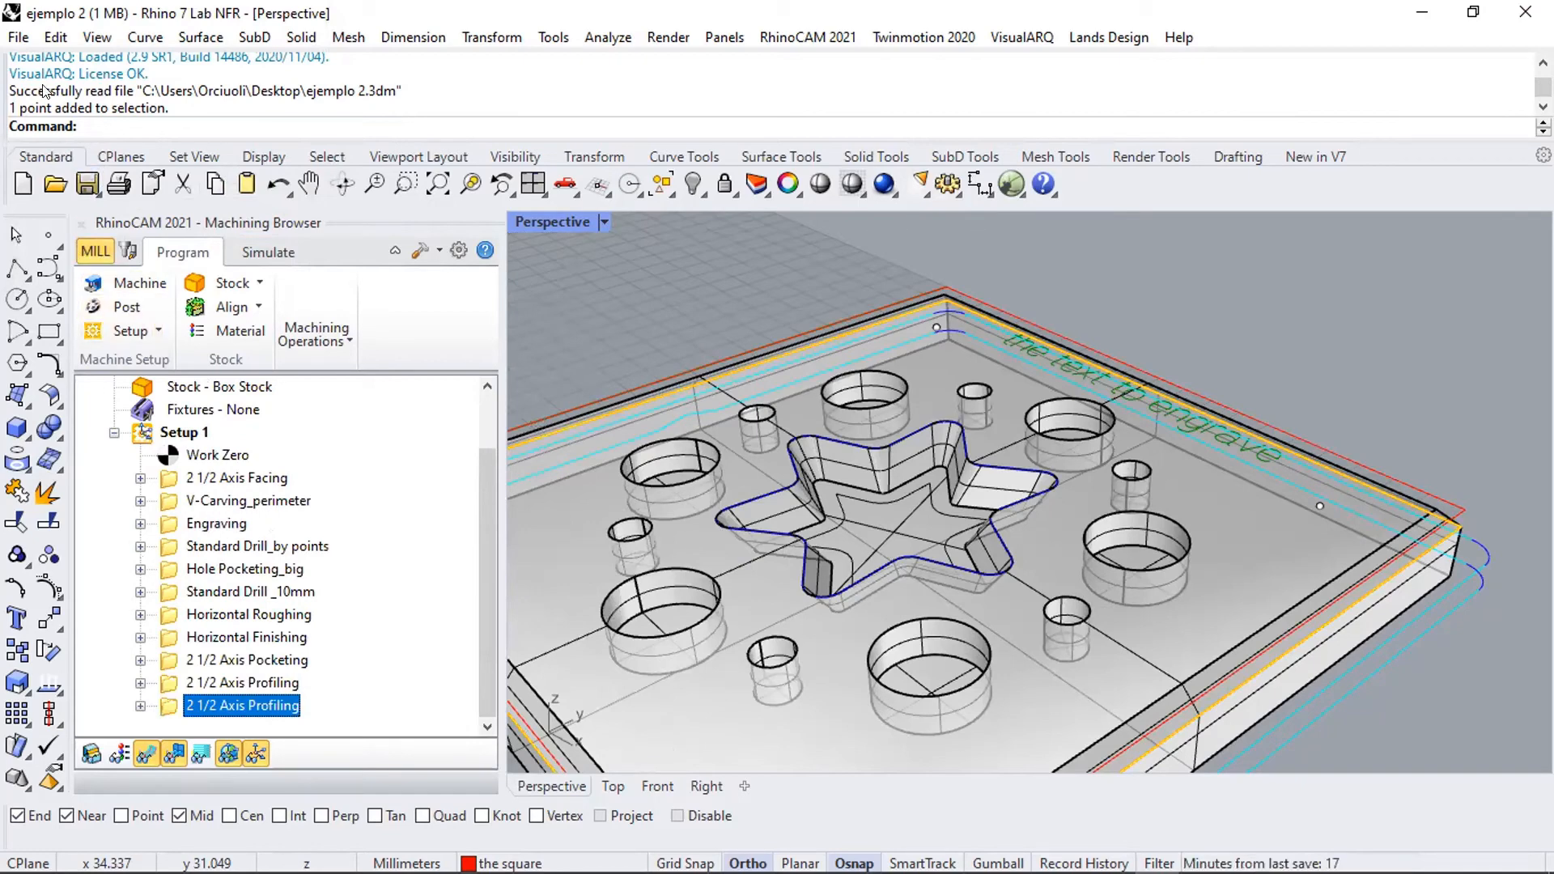
left_click(19, 37)
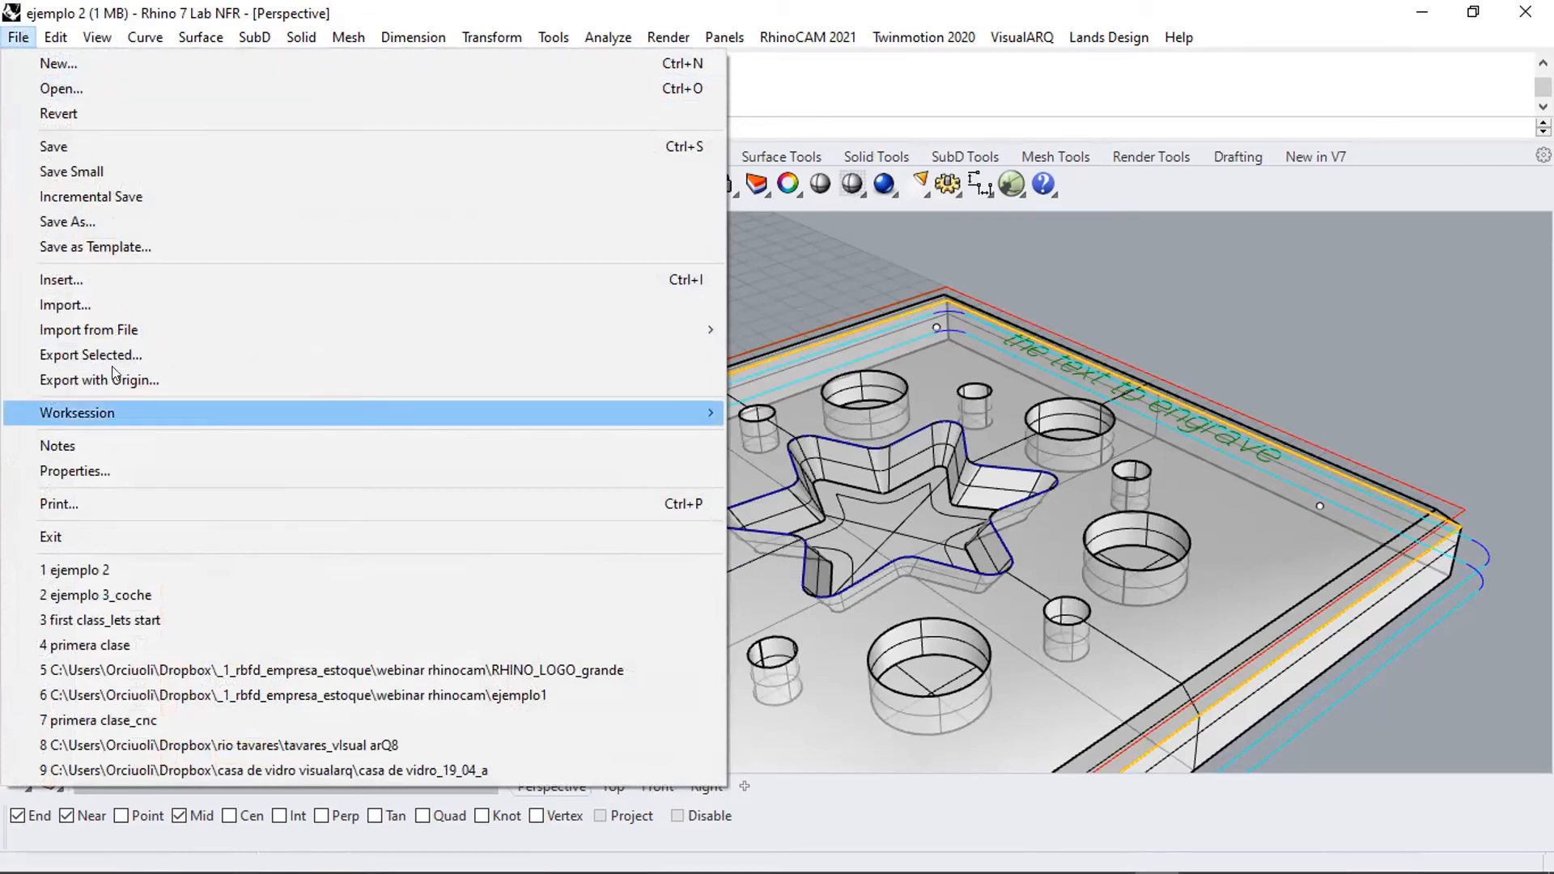
left_click(243, 595)
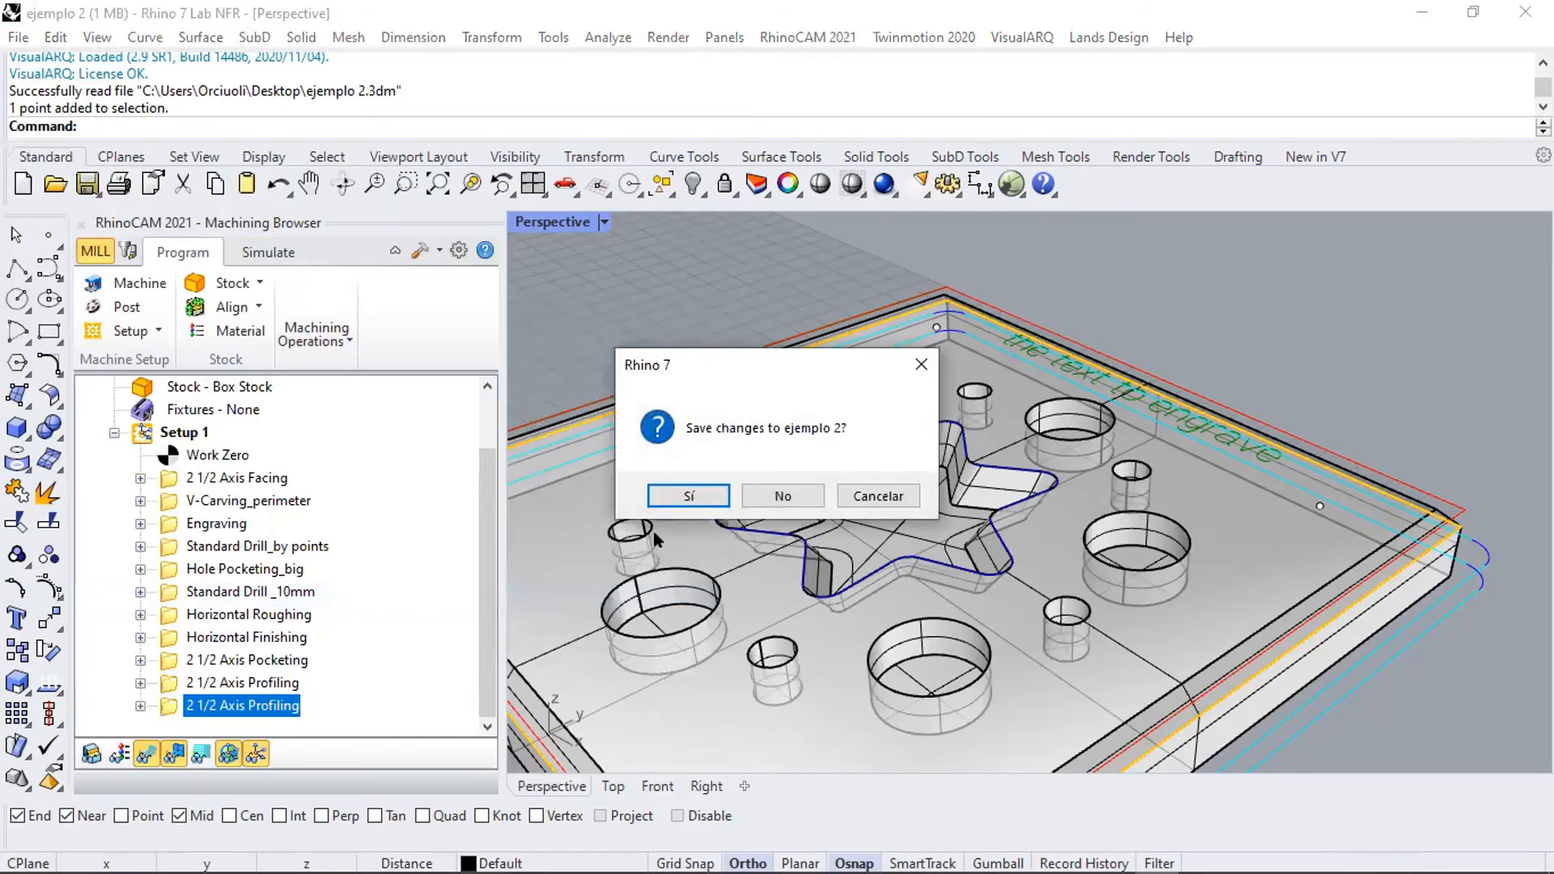
left_click(875, 495)
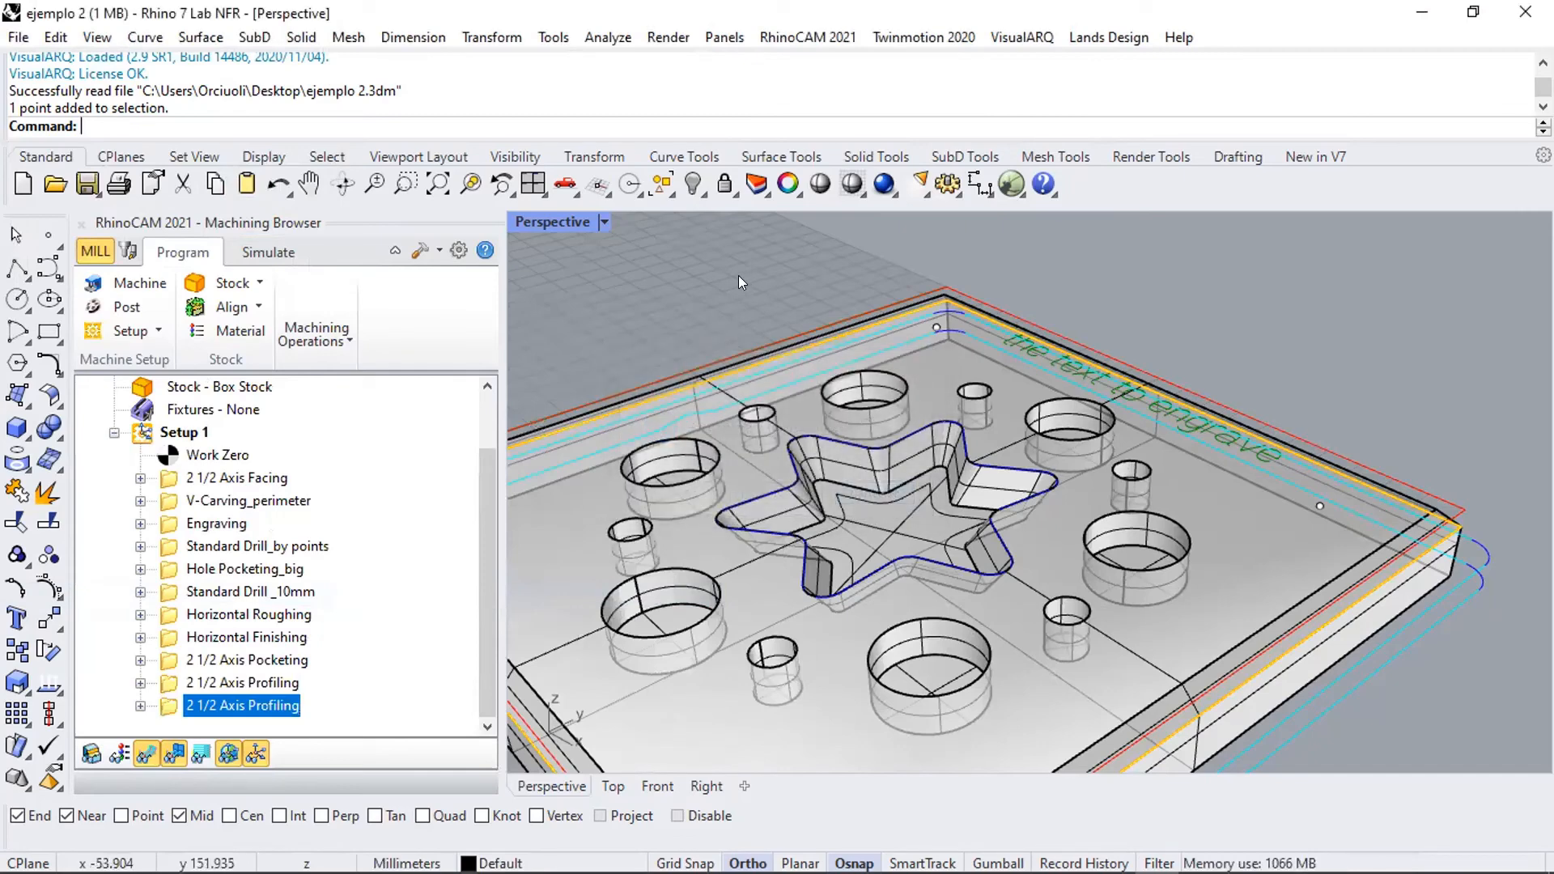
- Save the changes to the ejemplo 2 file
left_click(18, 37)
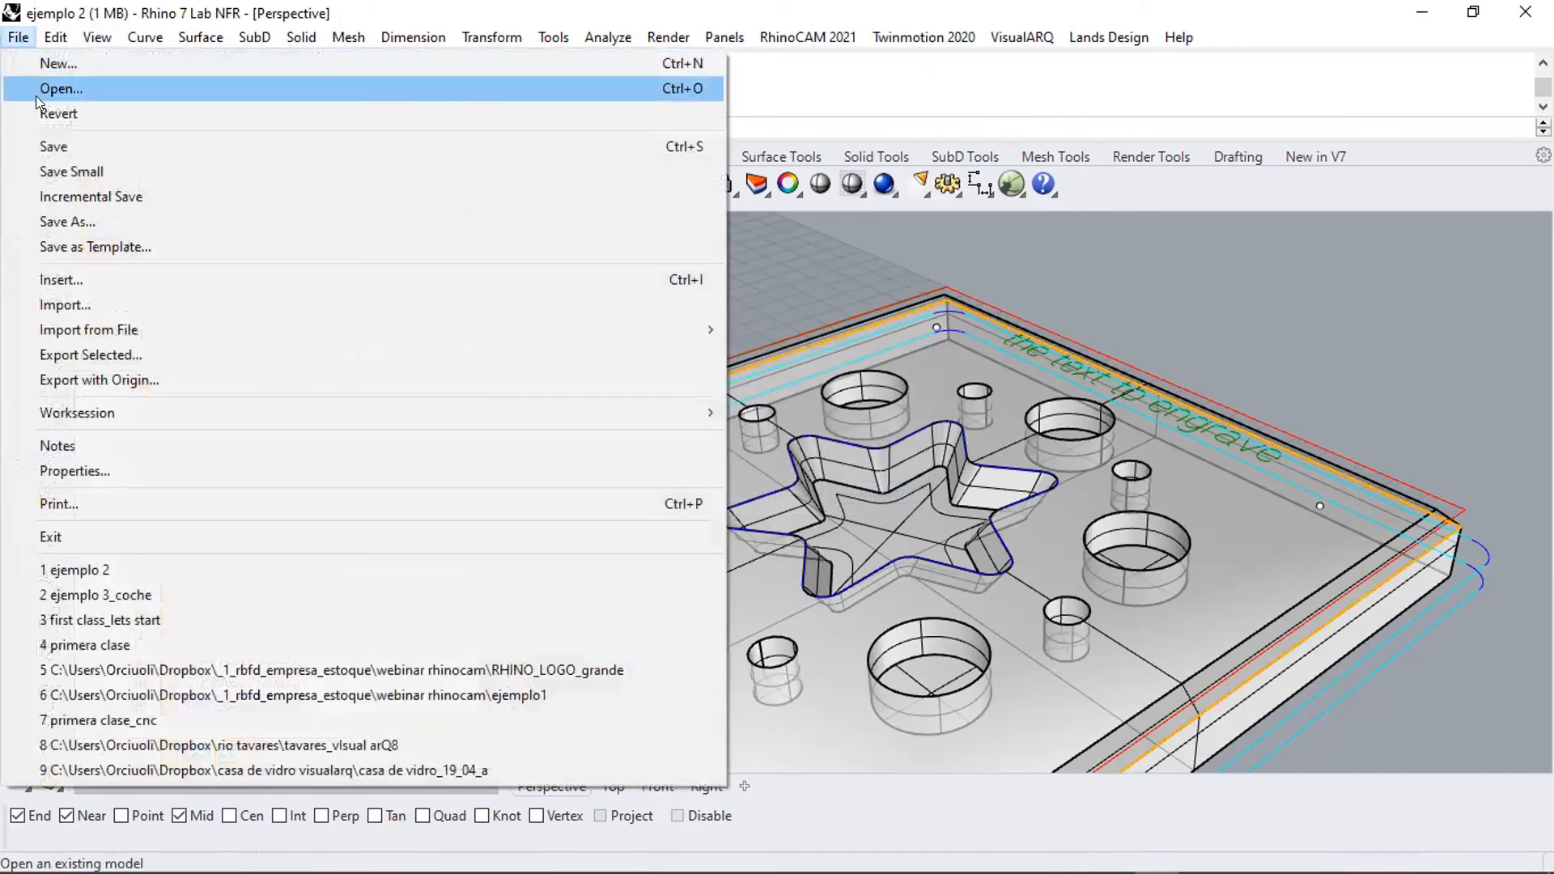
left_click(65, 142)
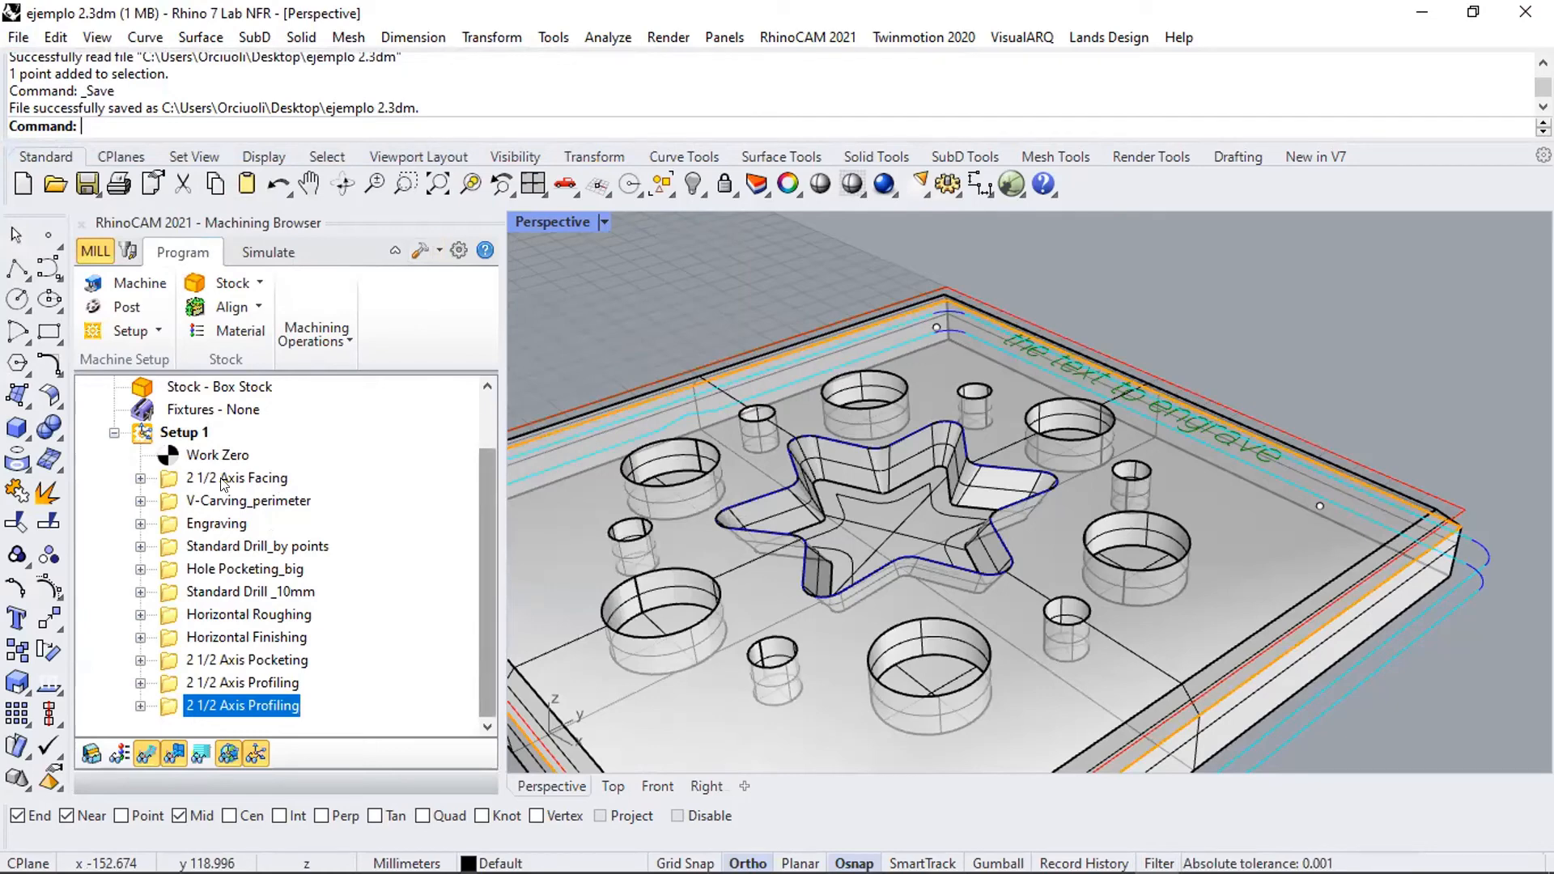
right_click(206, 436)
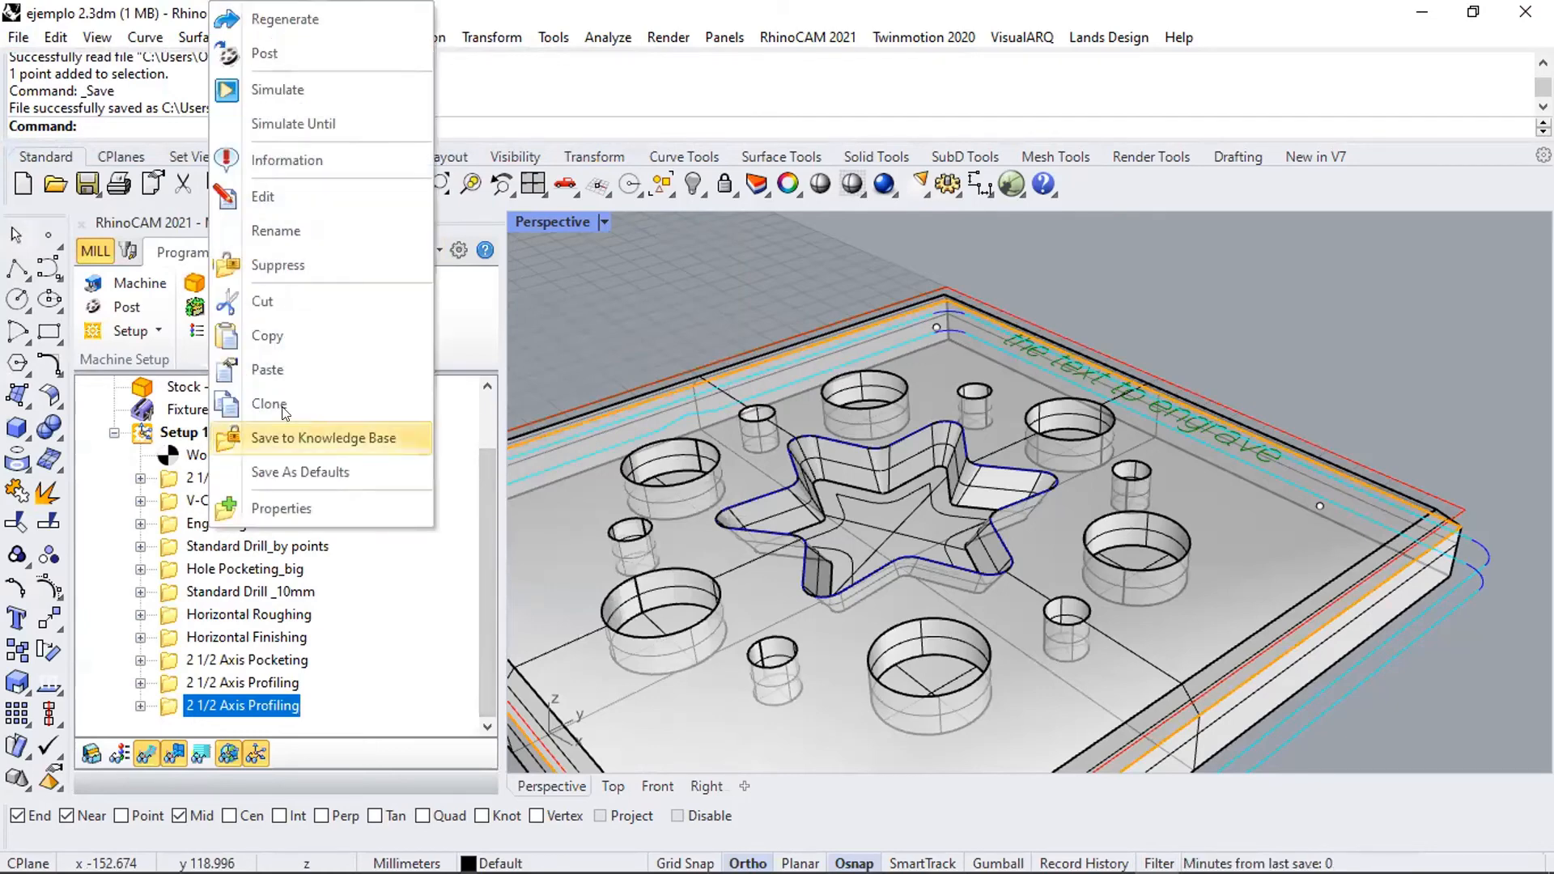
left_click(676, 263)
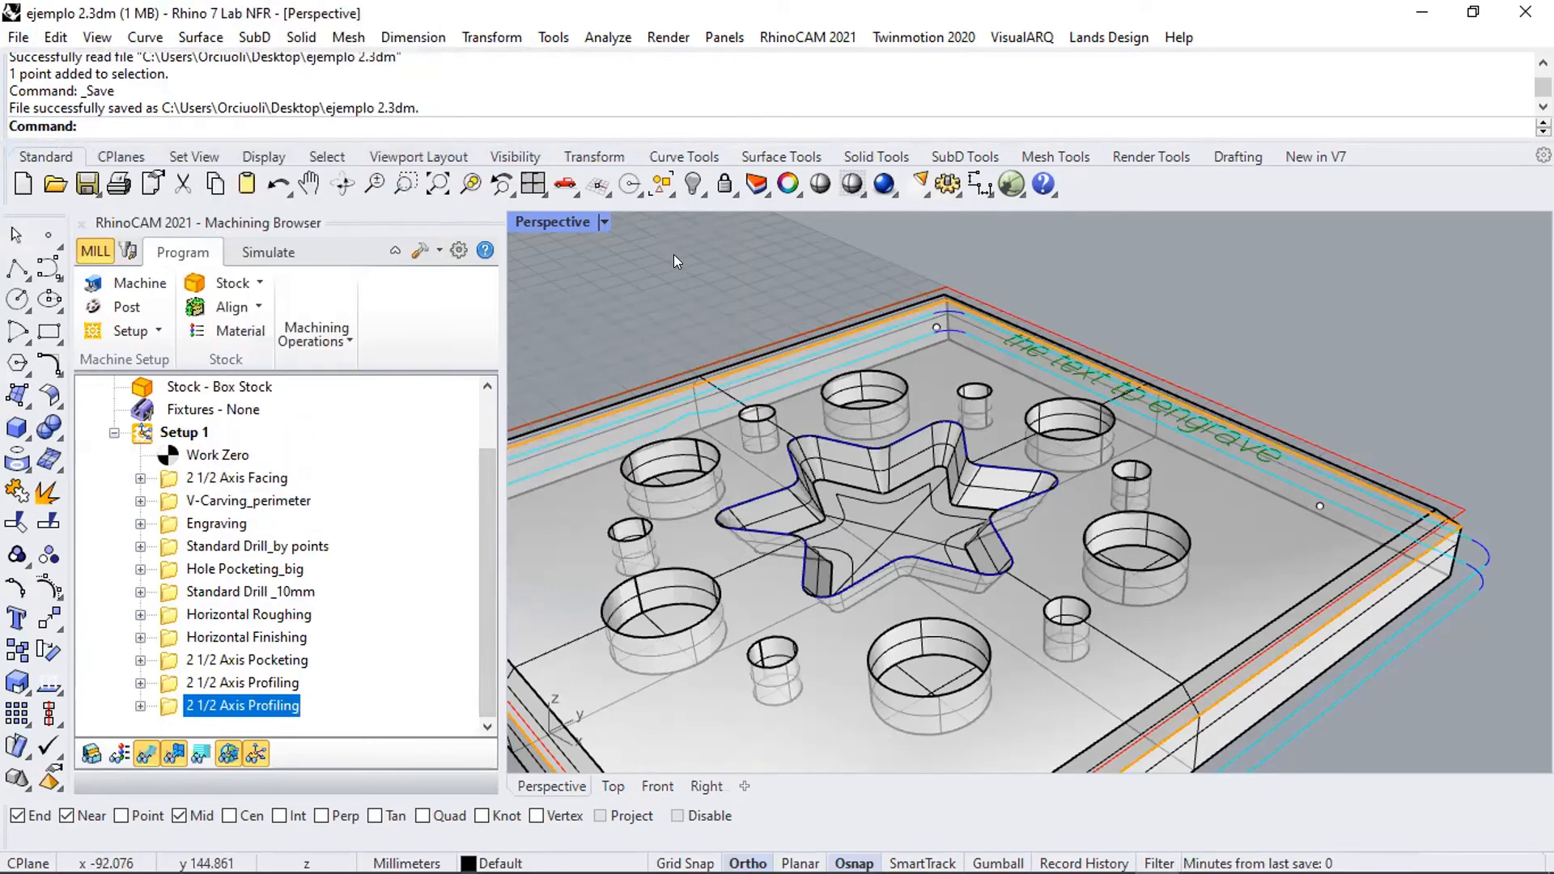
- Open the ejemplo 3_coche model from the desktop and load the CAM system preferences stored in it
left_click(17, 37)
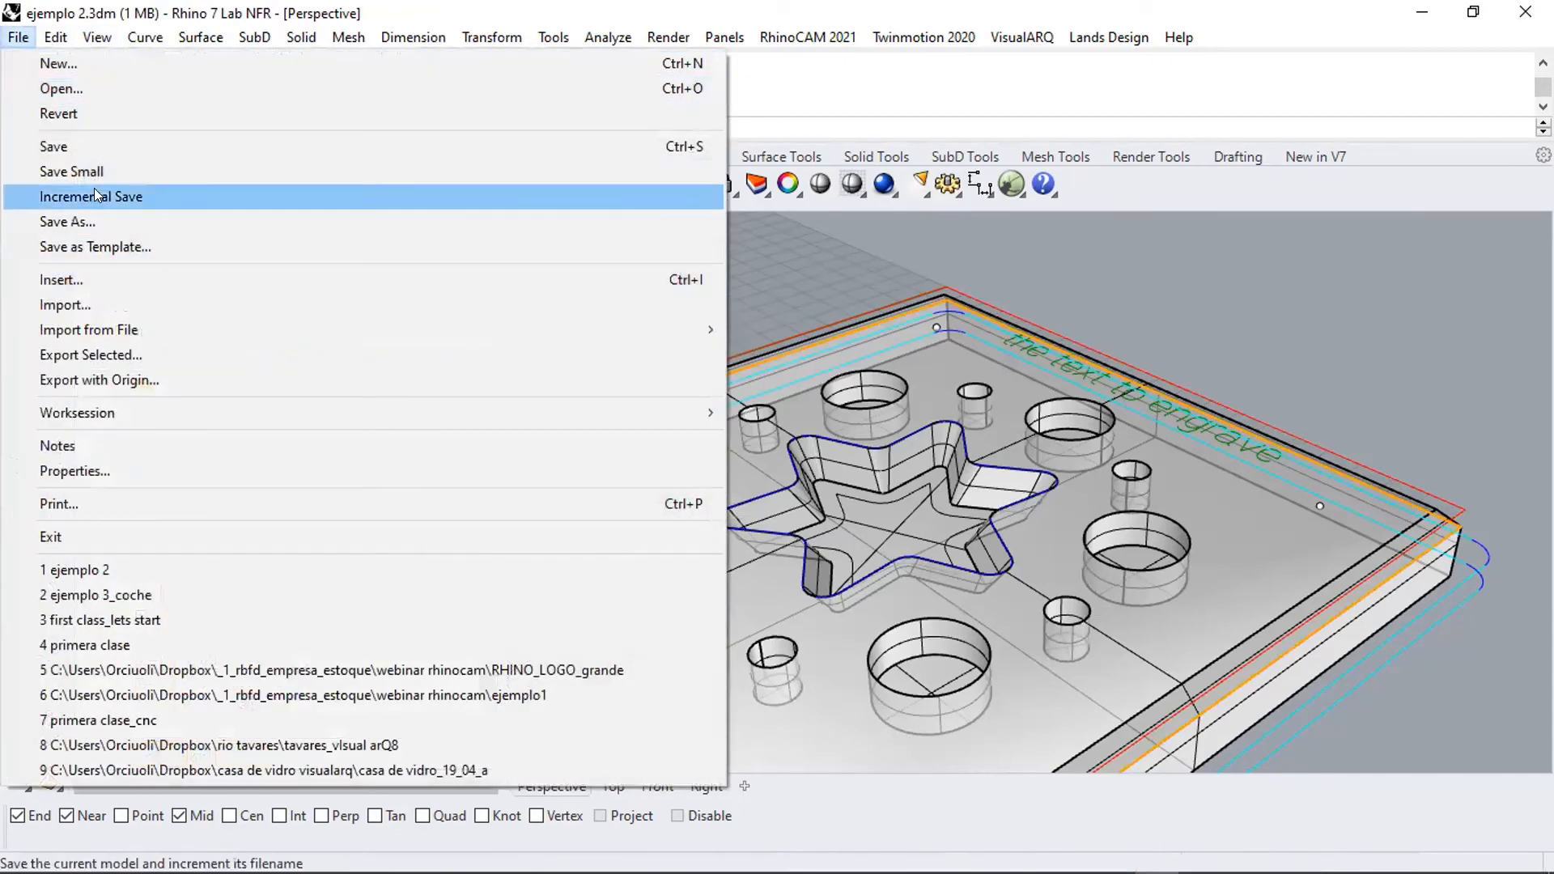
left_click(80, 89)
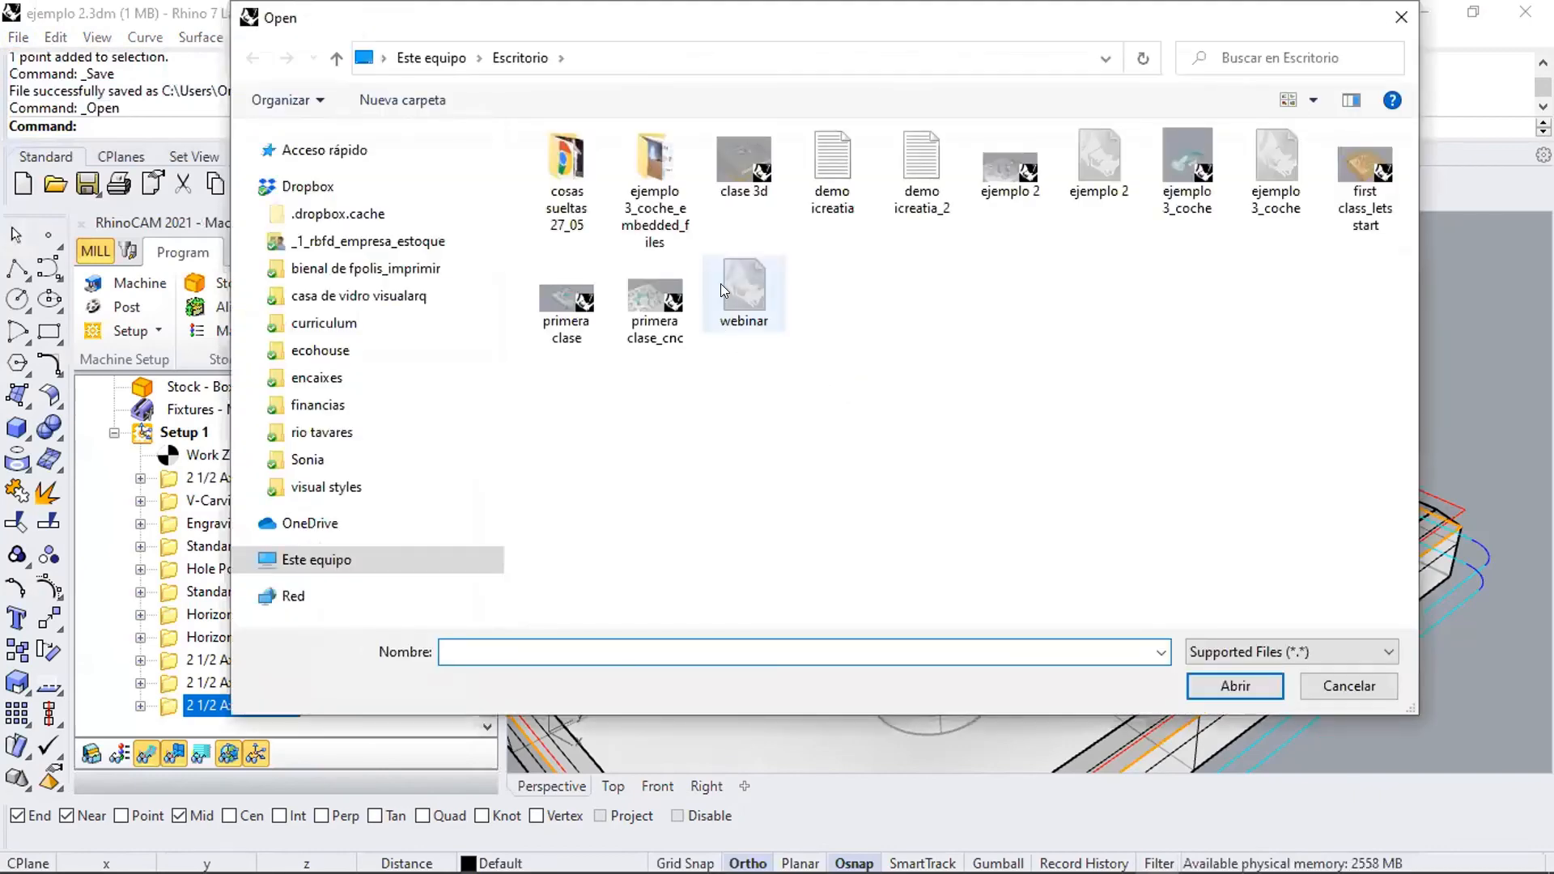
left_click(1168, 217)
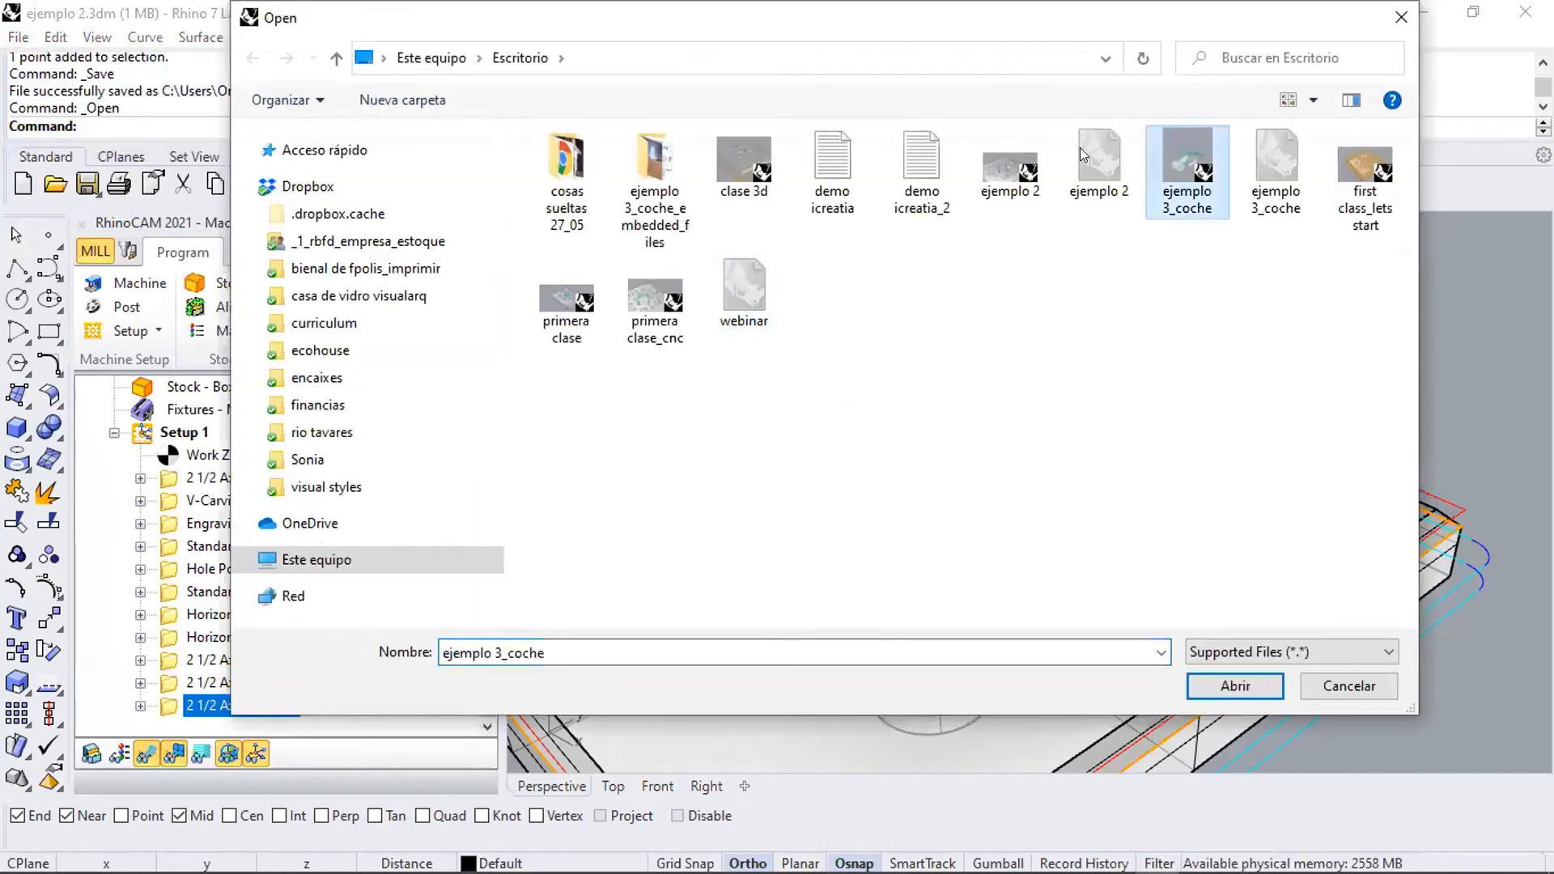
left_click_drag(994, 24, 365, 83)
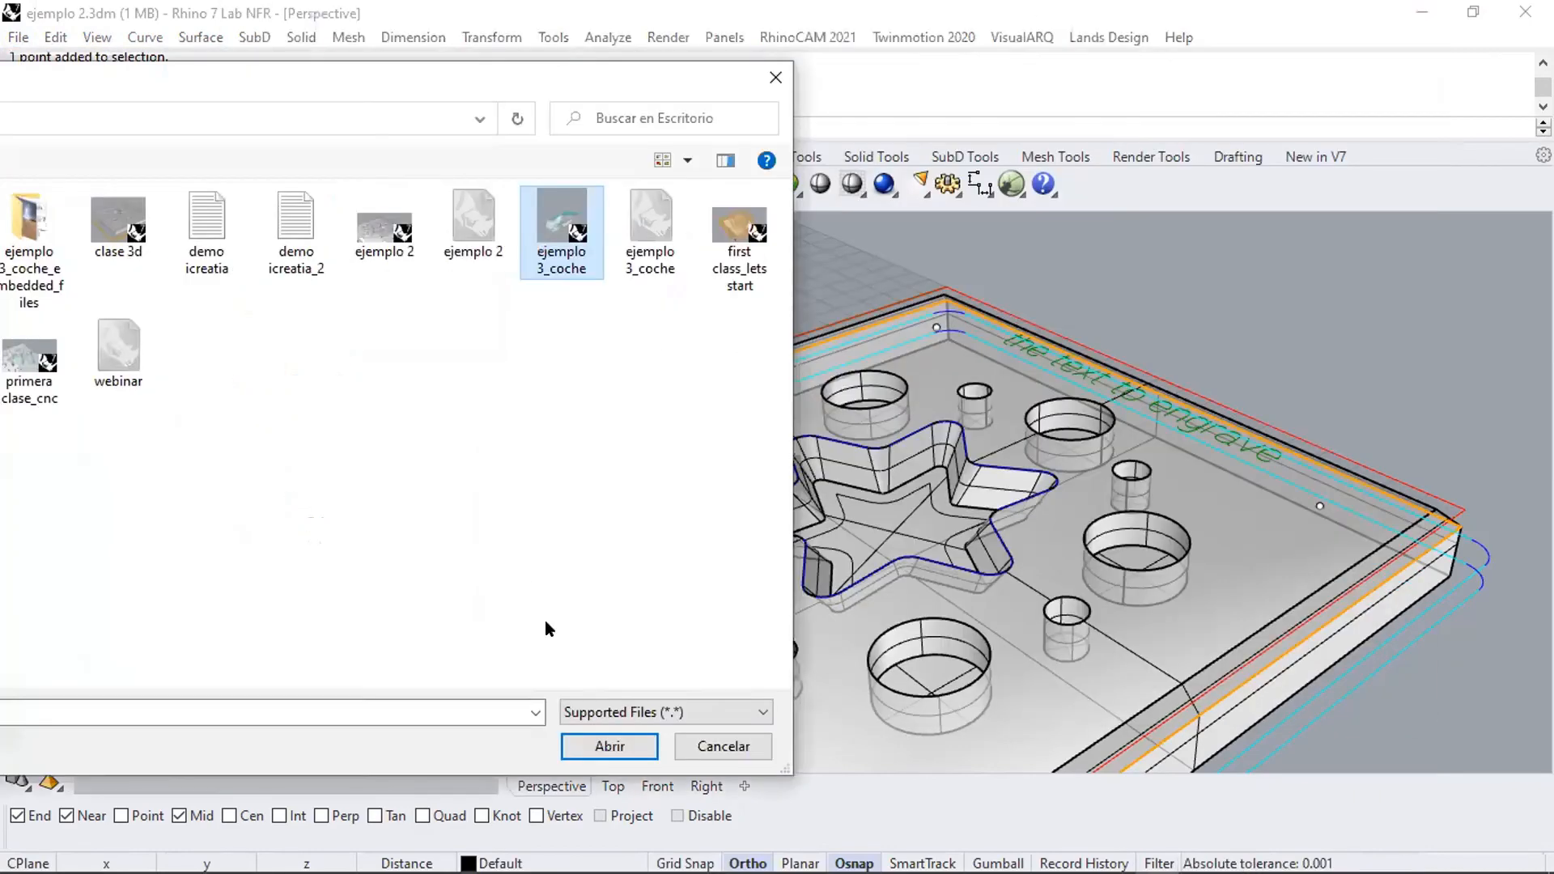
key("Return")
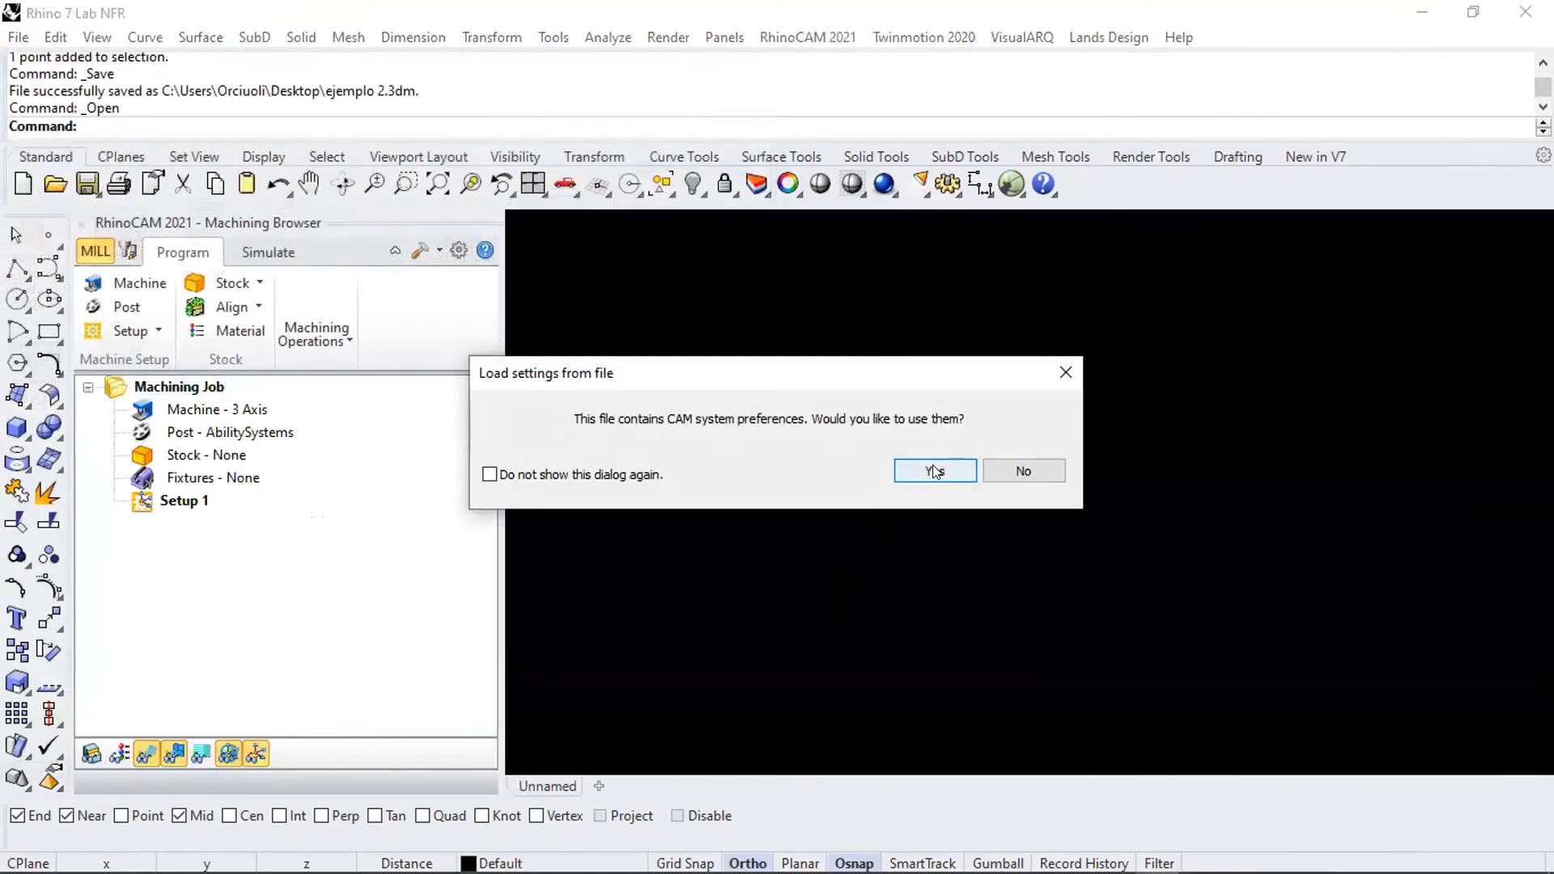
left_click(935, 471)
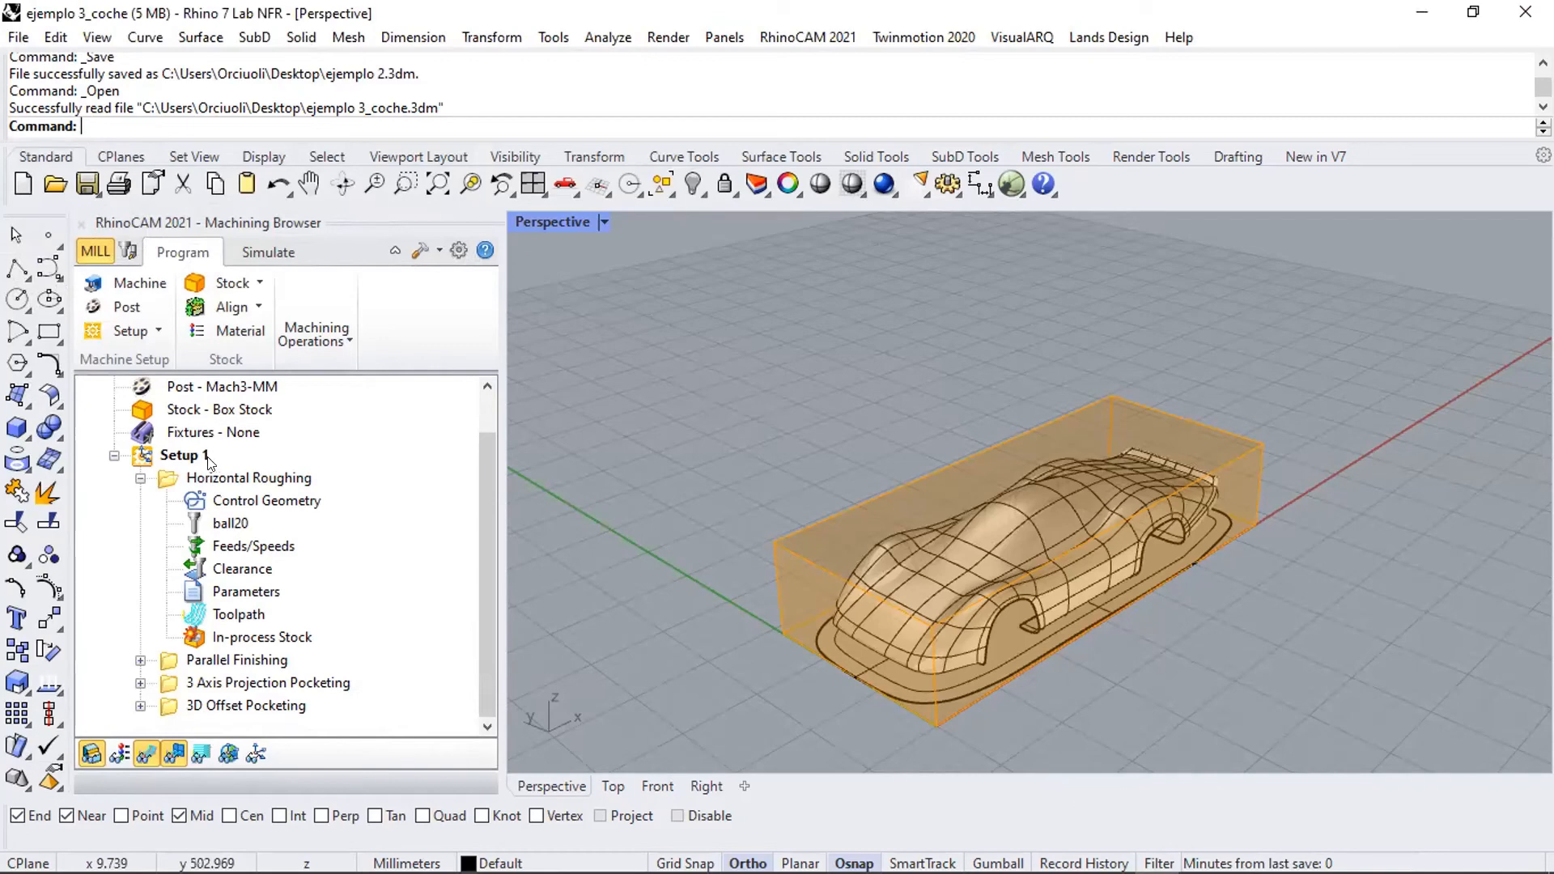
- Examine the car body inside its box stock from several angles
right_click_drag(1057, 530, 887, 531)
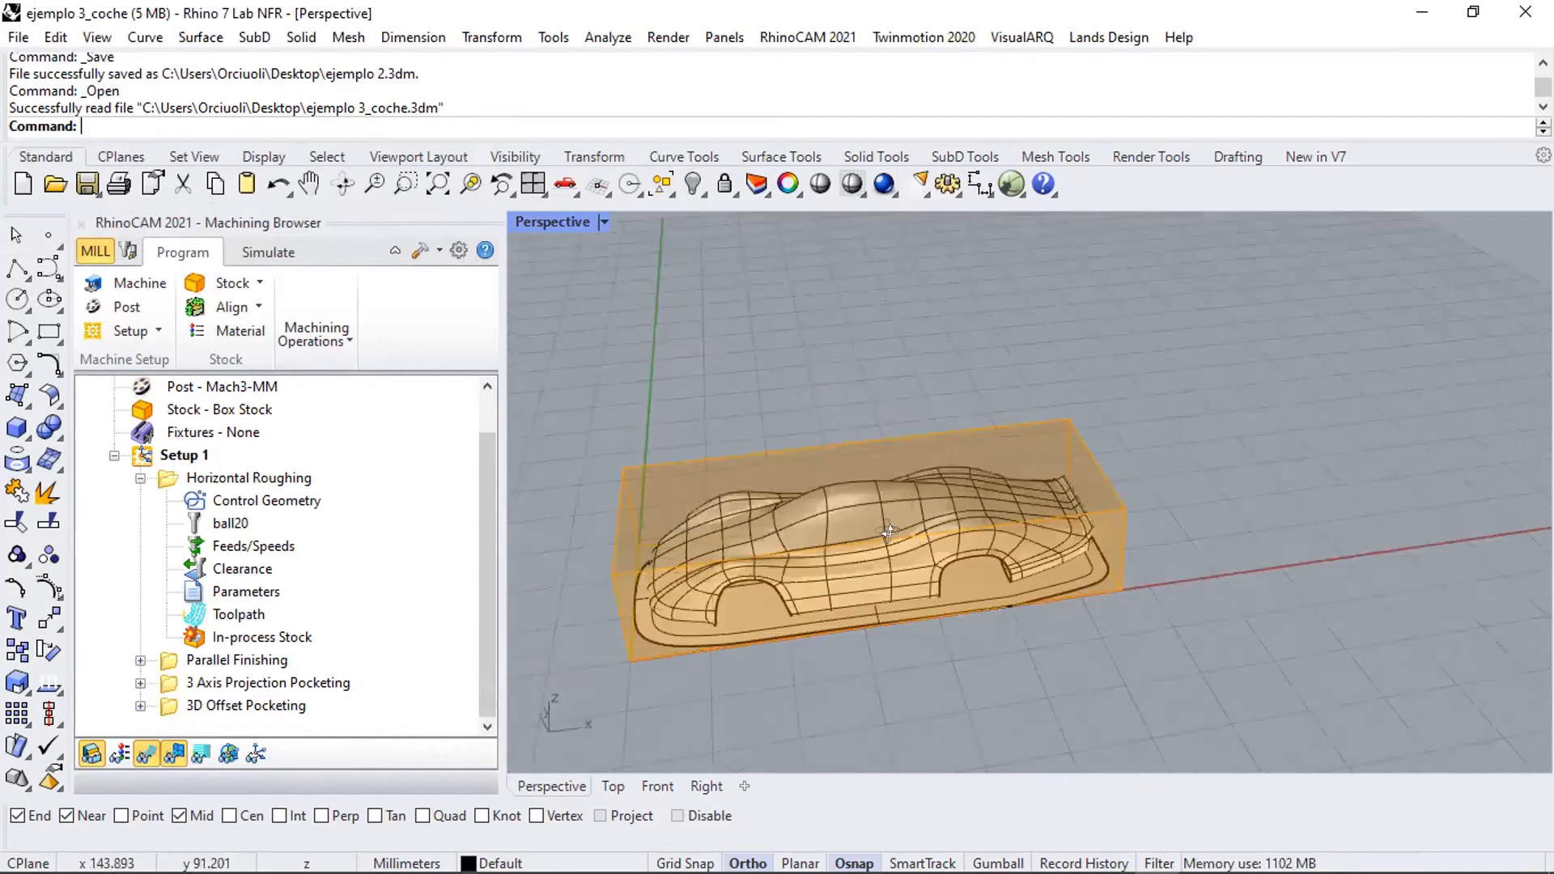
scroll(901, 518, "up", 5)
left_click(892, 463)
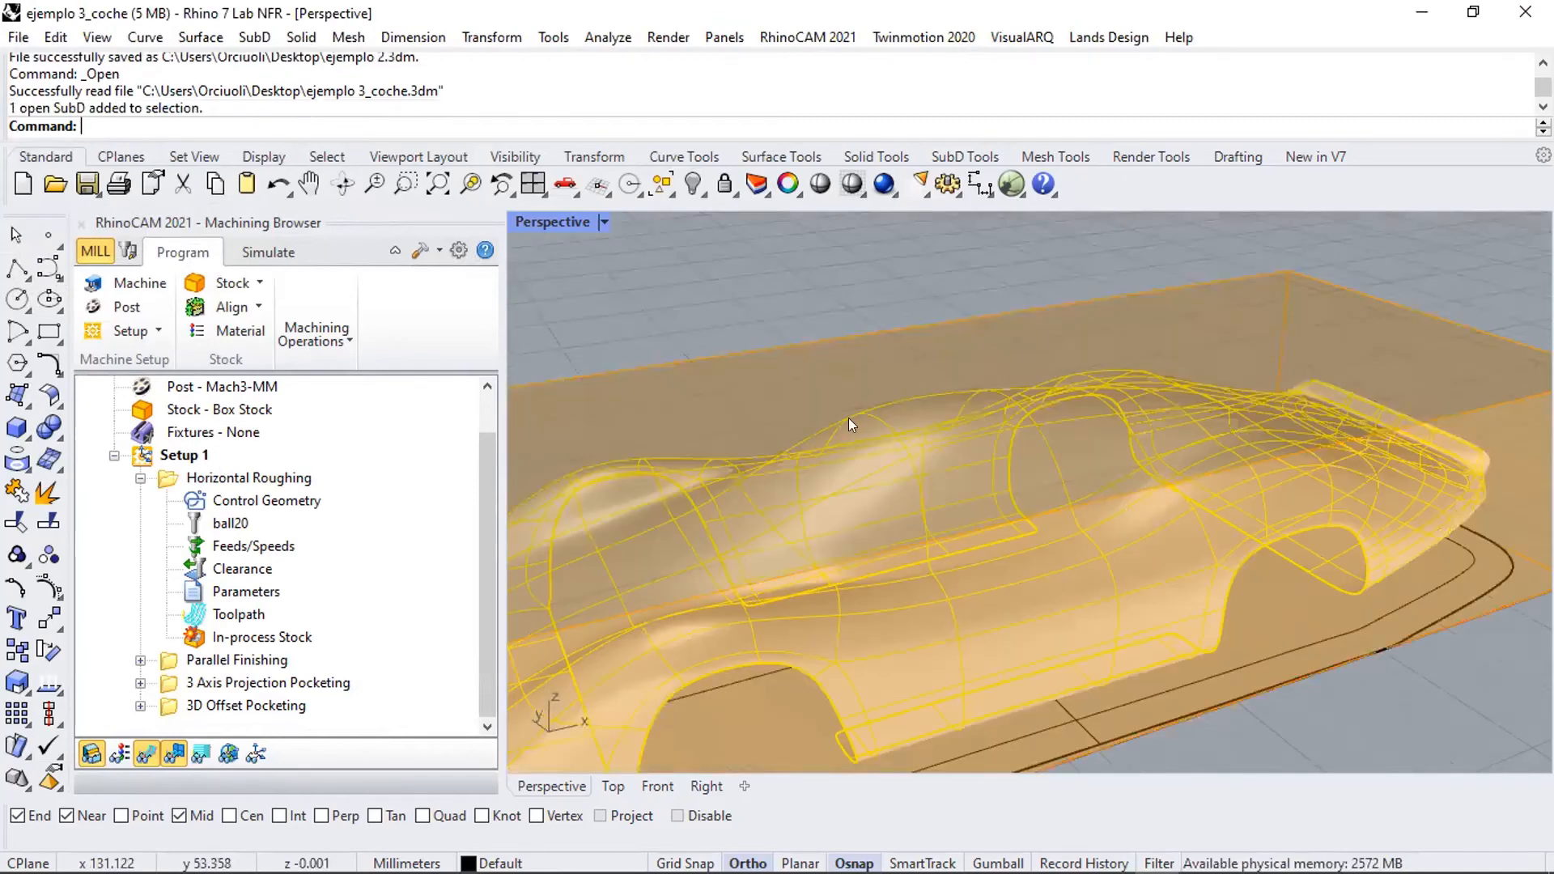
scroll(770, 282, "down", 3)
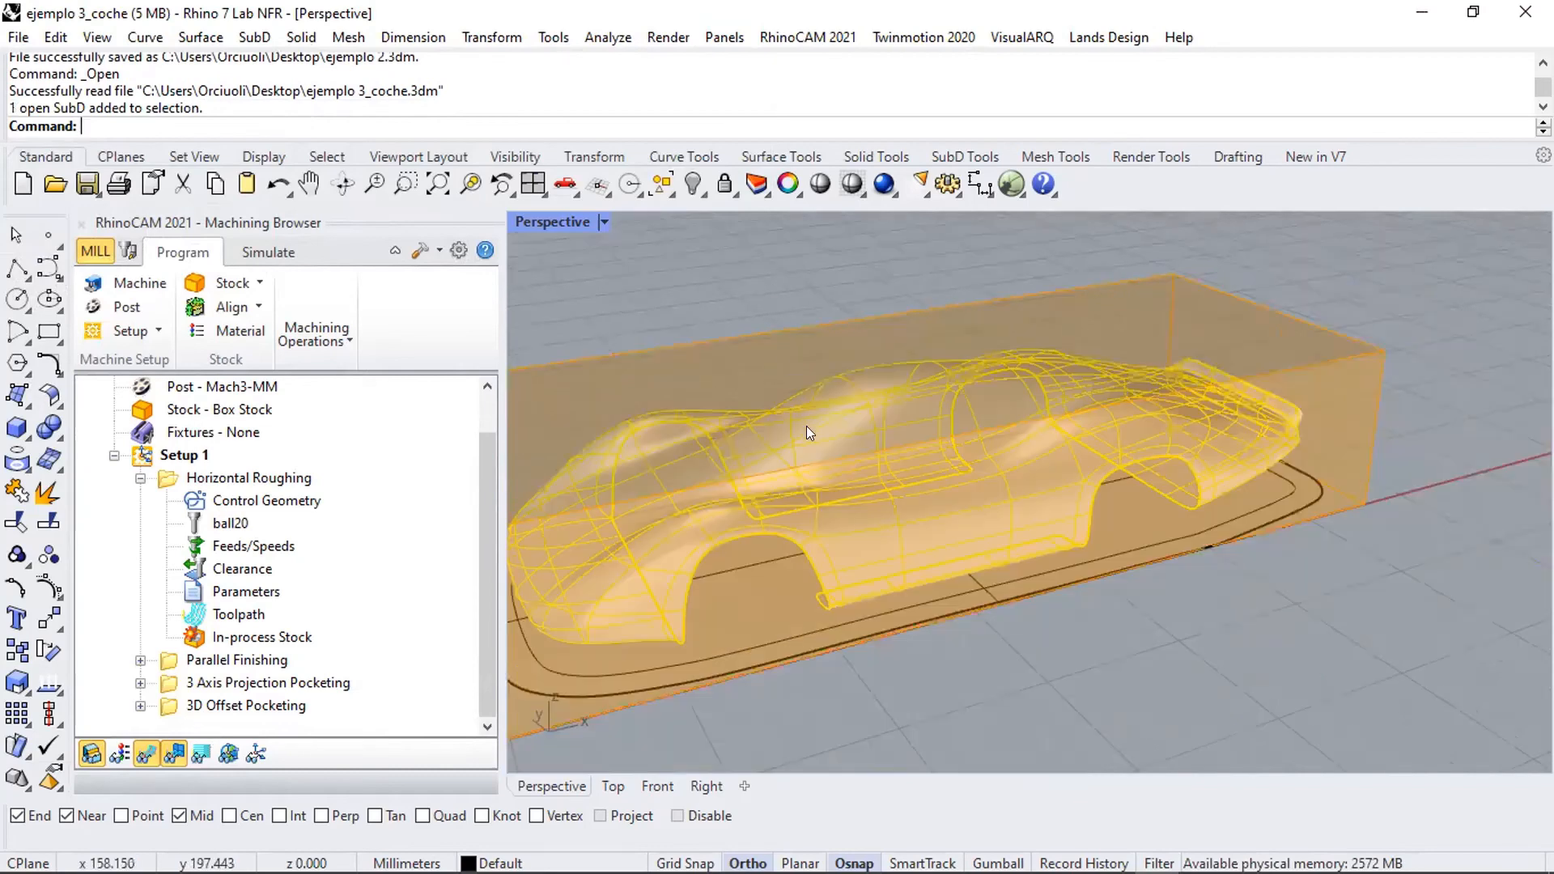
right_click_drag(806, 426, 875, 353)
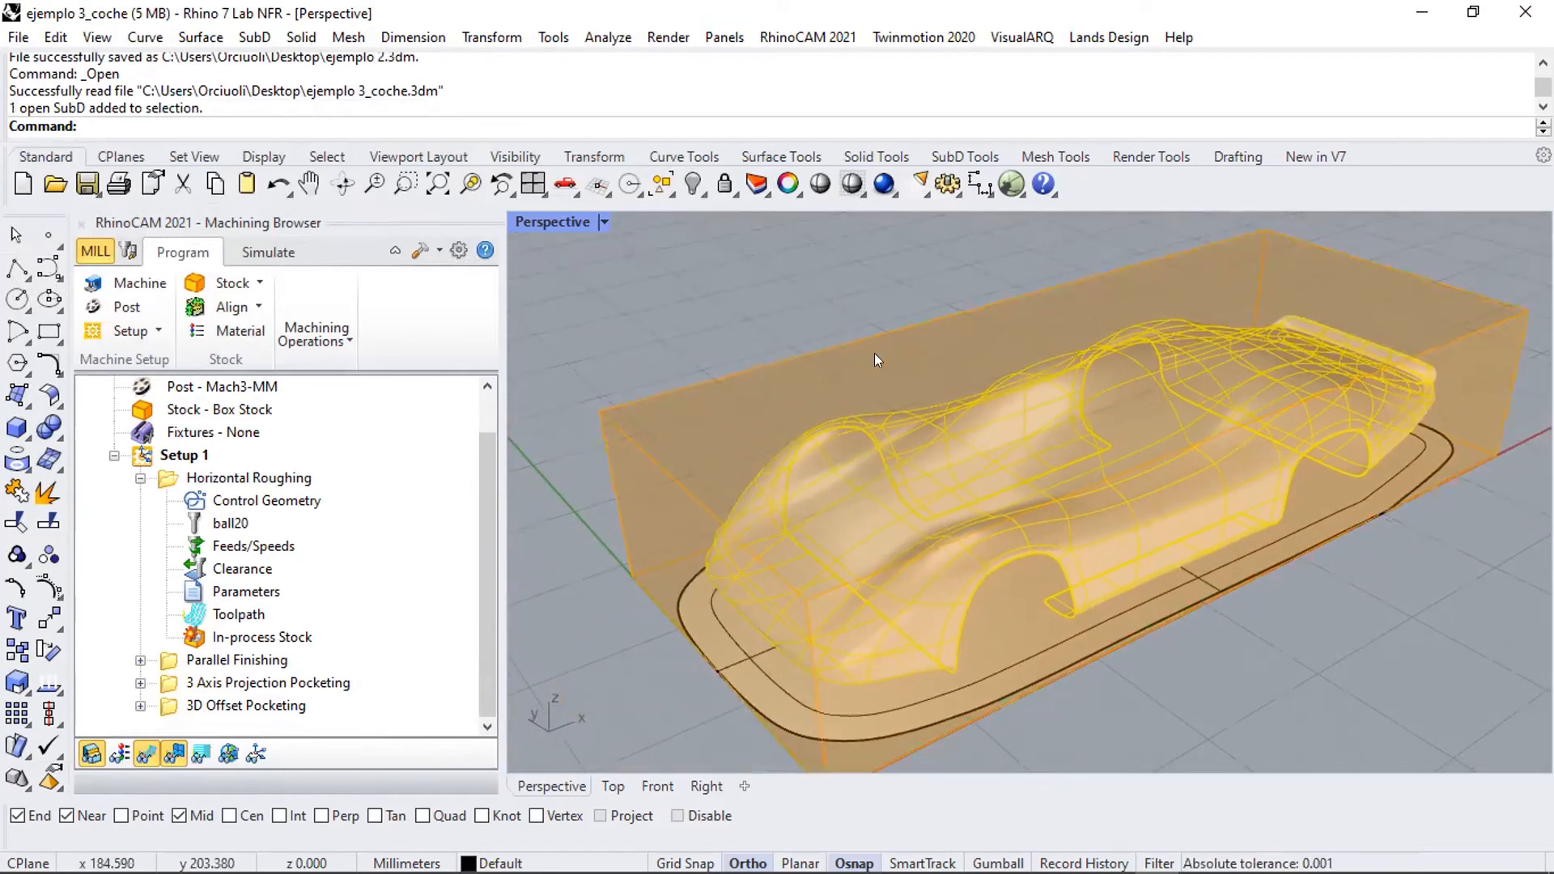
left_click(826, 304)
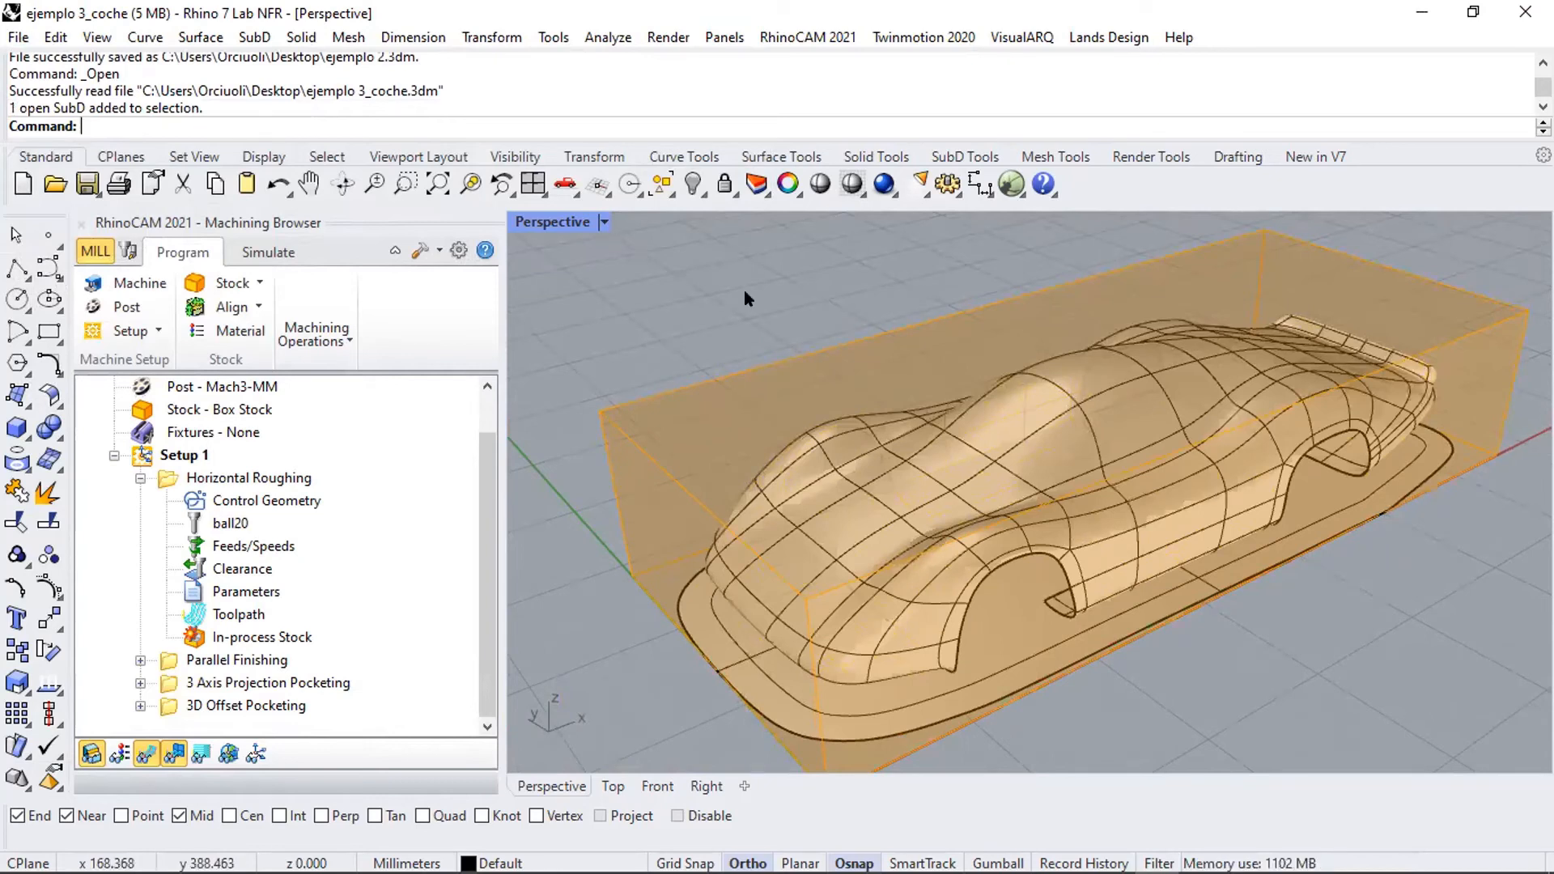
left_click(89, 753)
left_click(89, 753)
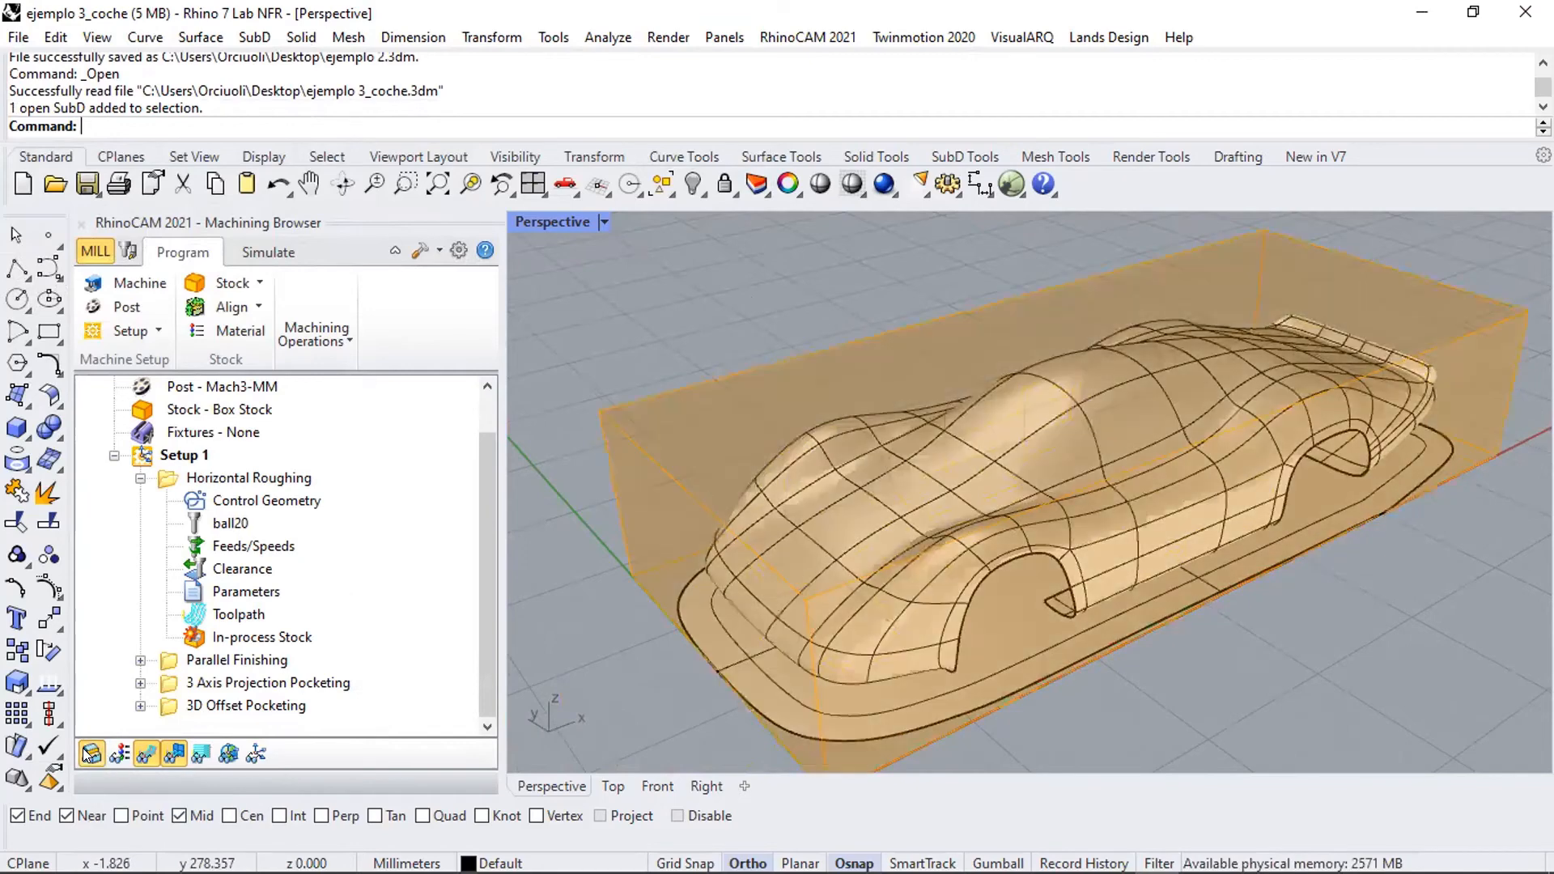
right_click_drag(1130, 350, 963, 494)
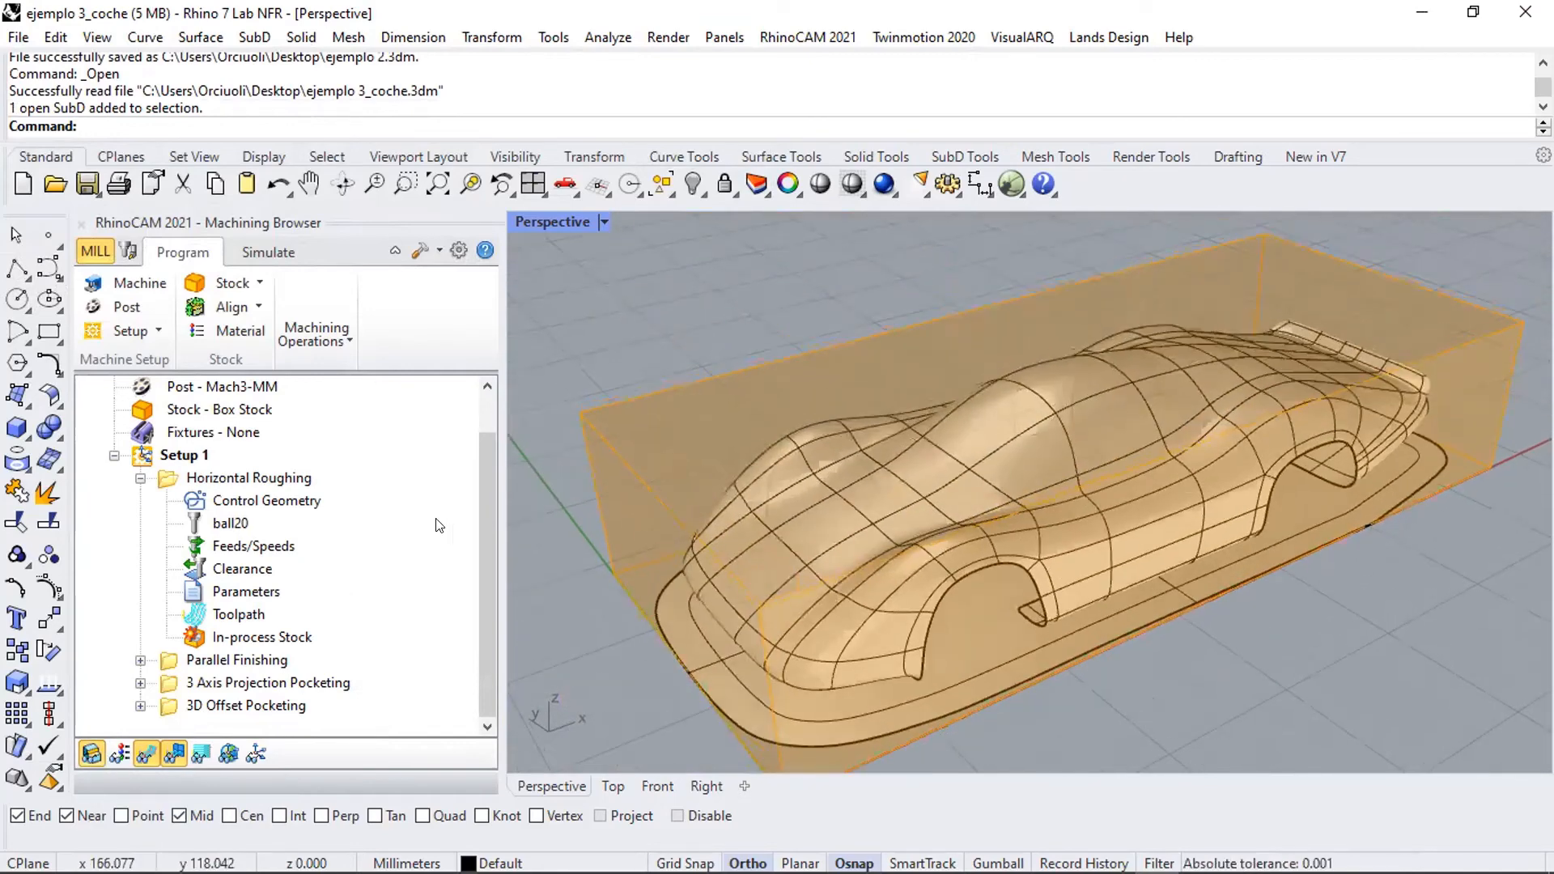
- Display the Horizontal Roughing toolpath and review its clearance plane definition and cut transfer method
left_click(283, 478)
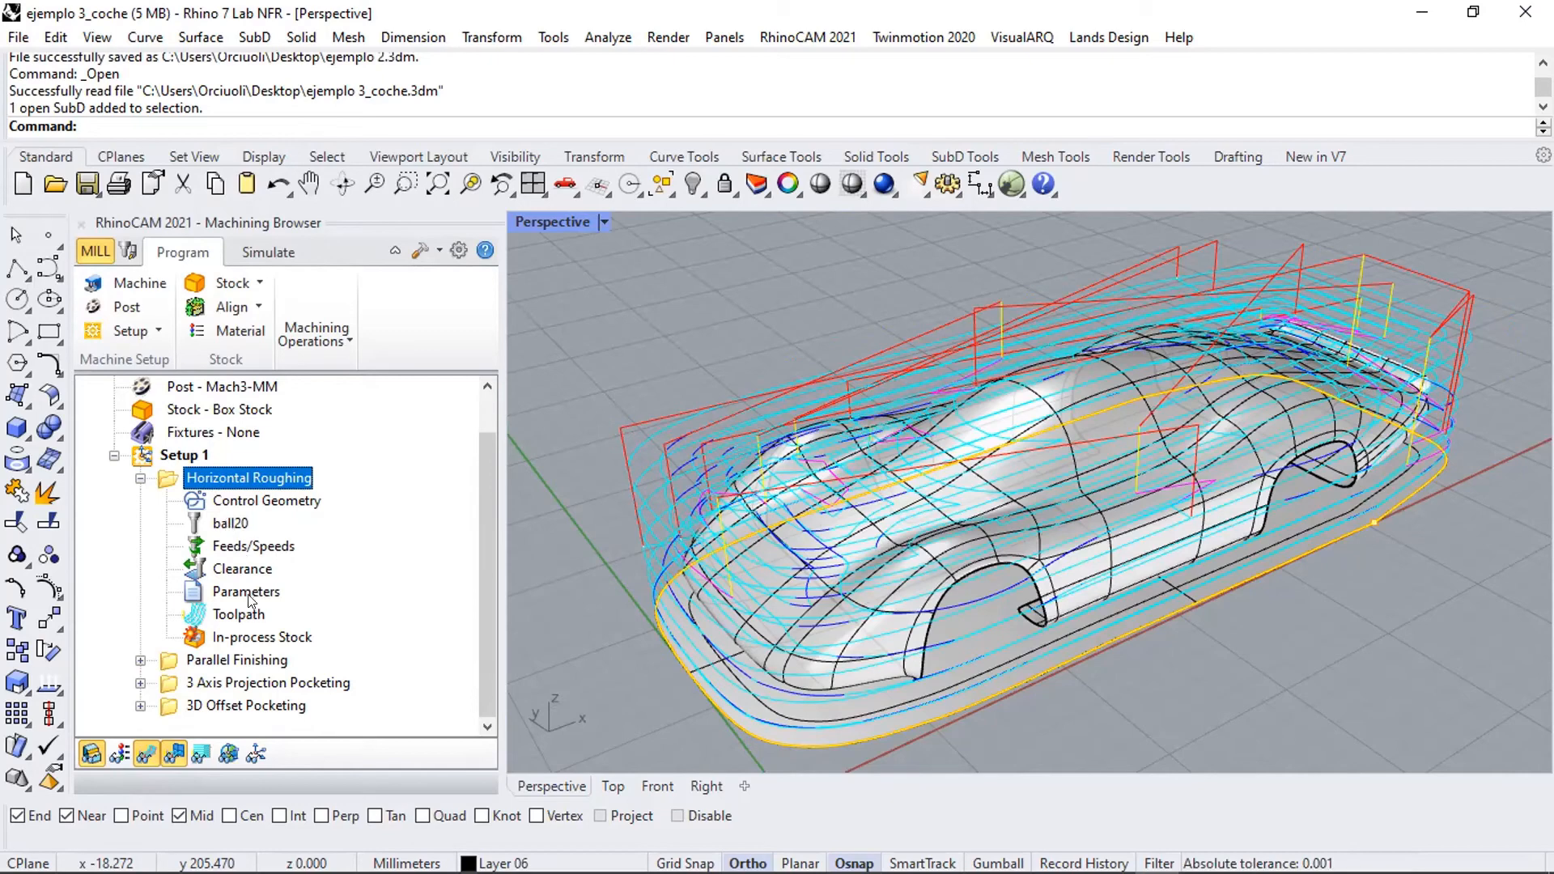
left_click(245, 572)
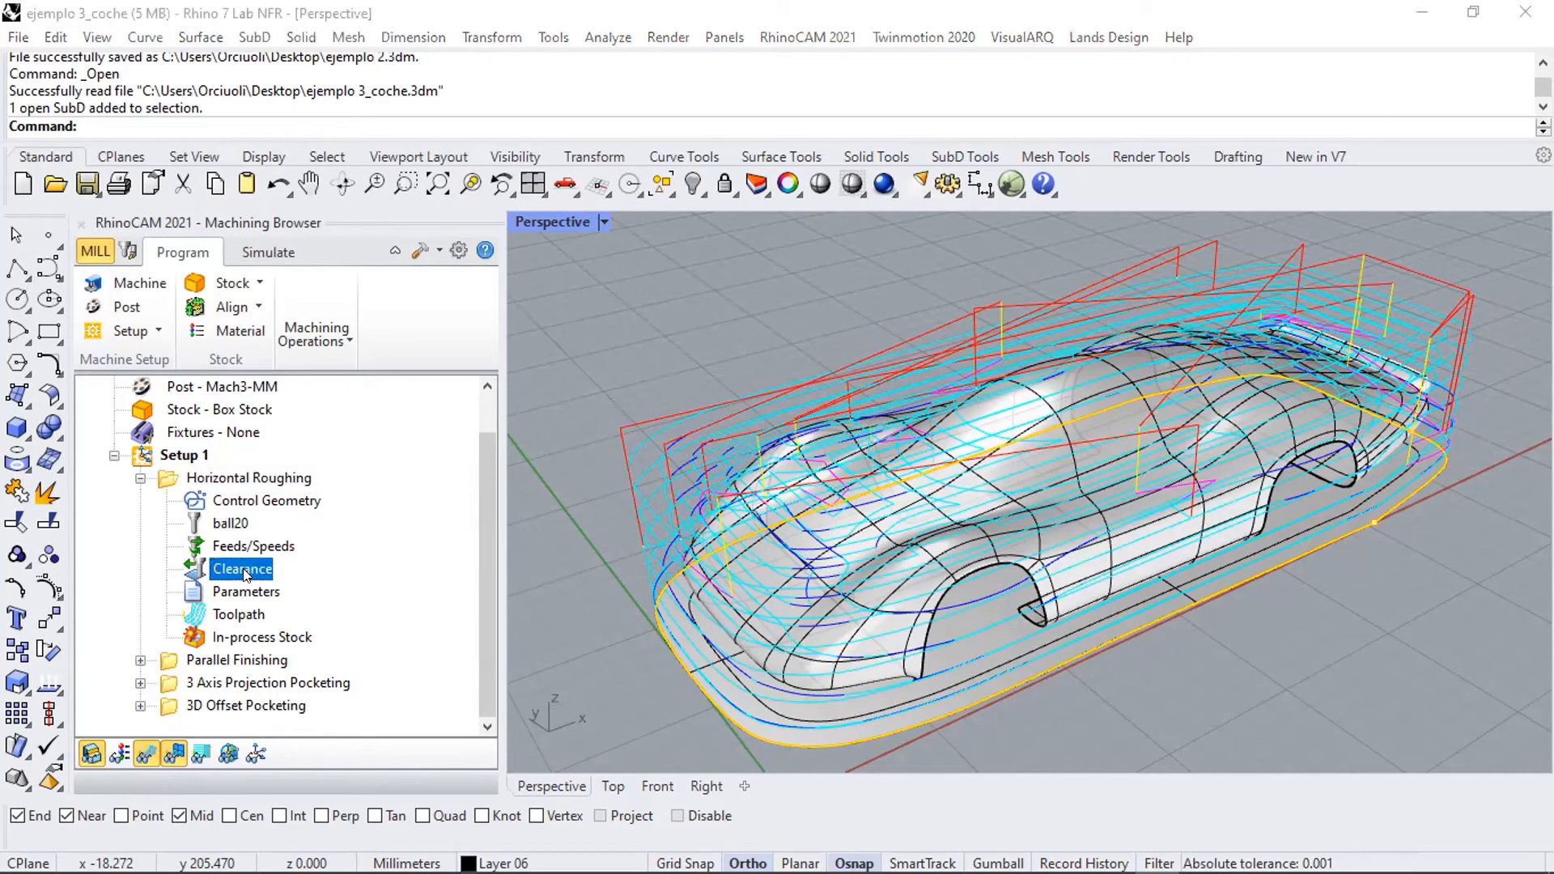
double_click(245, 572)
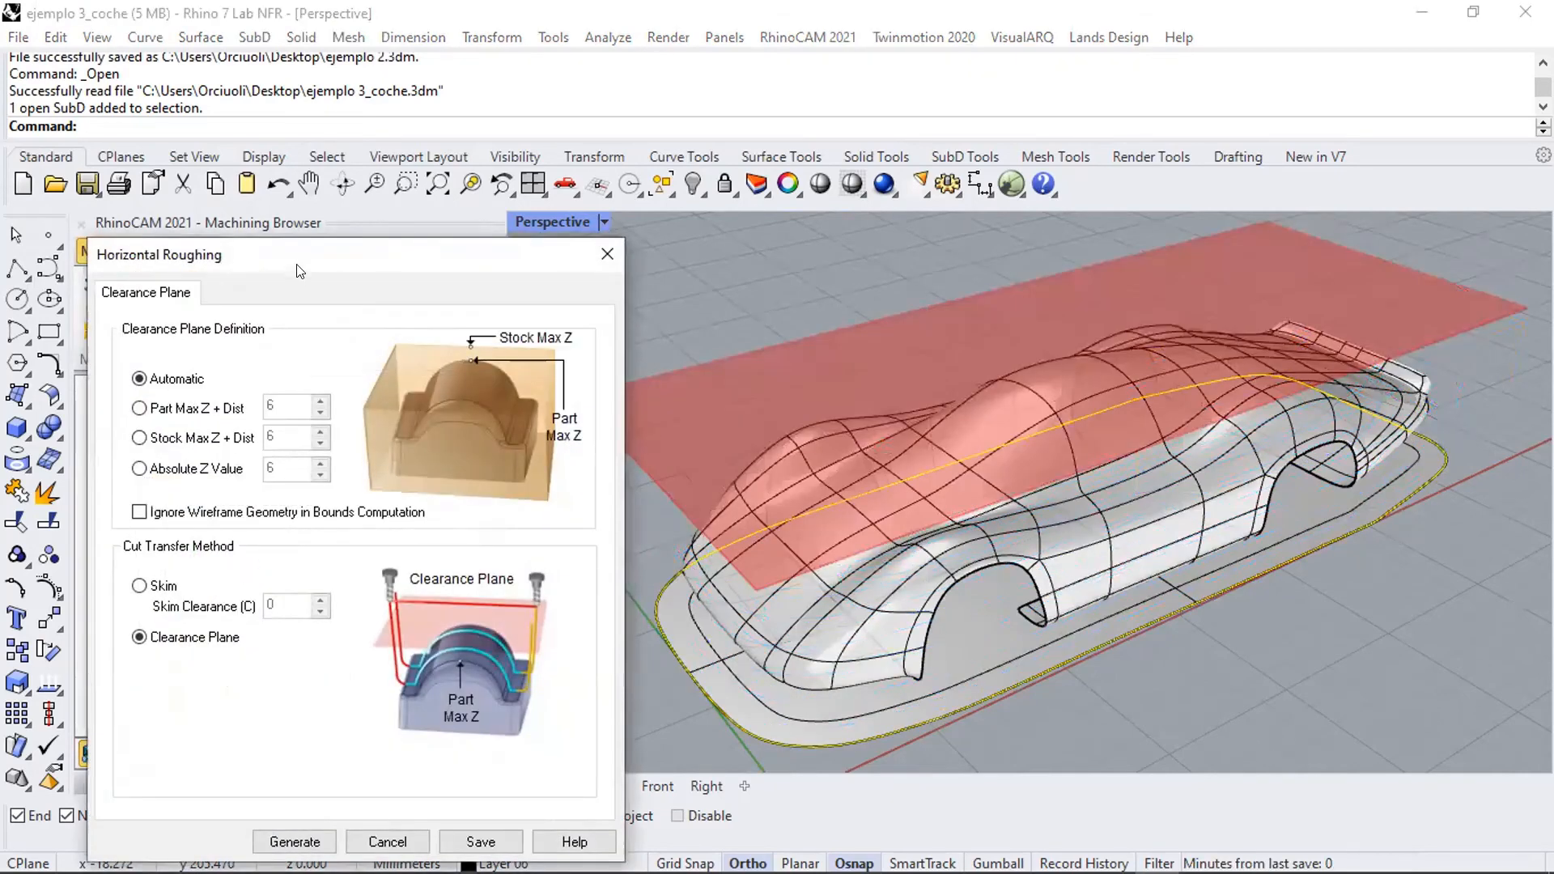
left_click_drag(294, 240, 289, 179)
right_click_drag(694, 484, 809, 460)
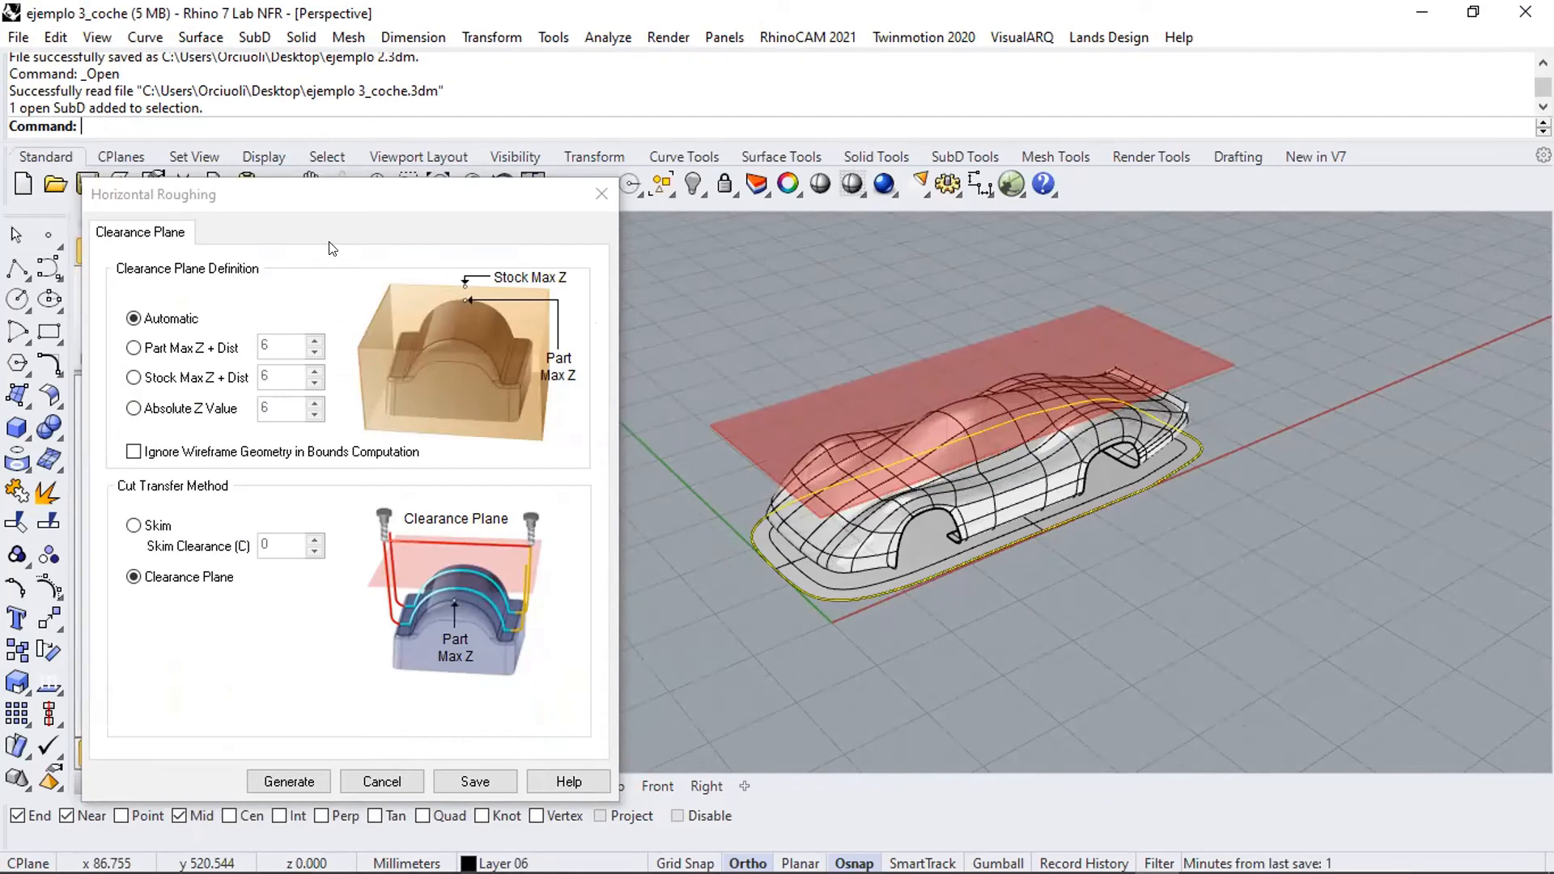
left_click(381, 781)
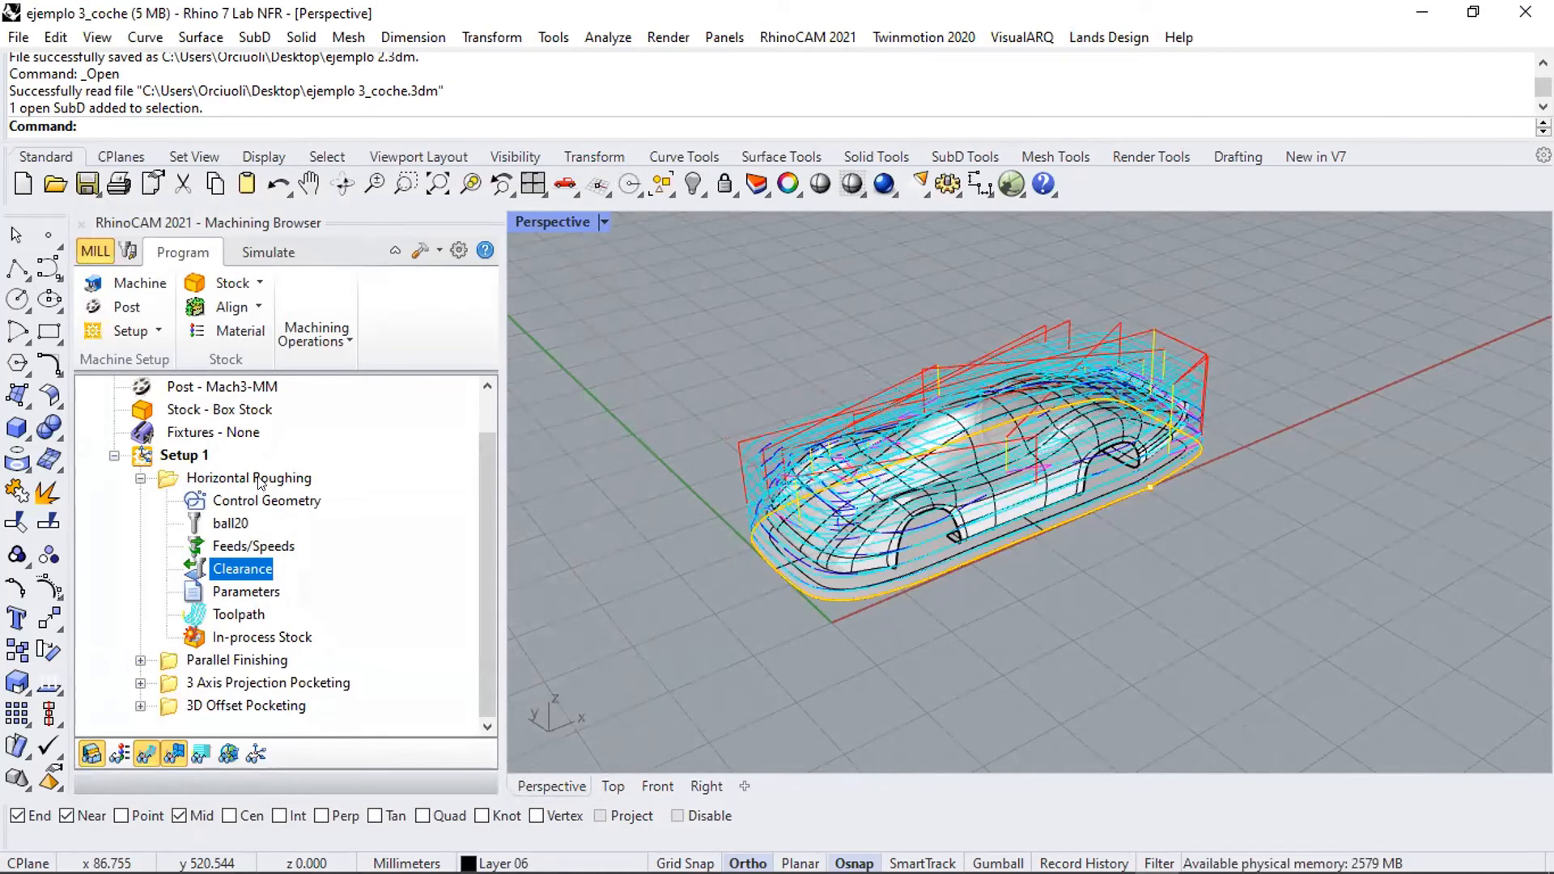
- Open the Horizontal Roughing parameters and check the stepdown control among the cut levels
left_click(247, 592)
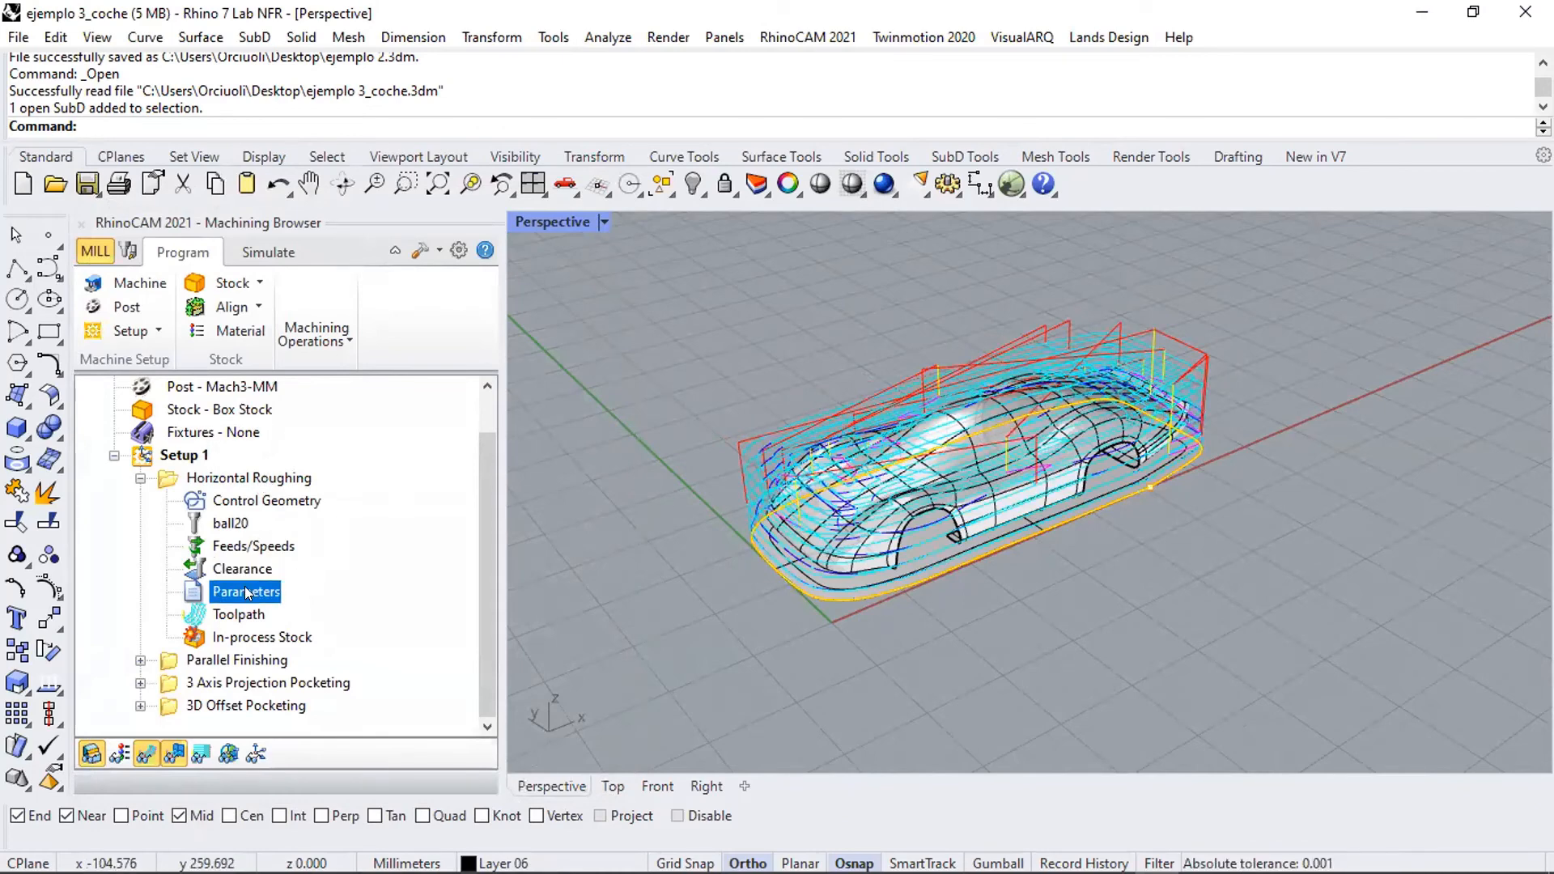
double_click(245, 590)
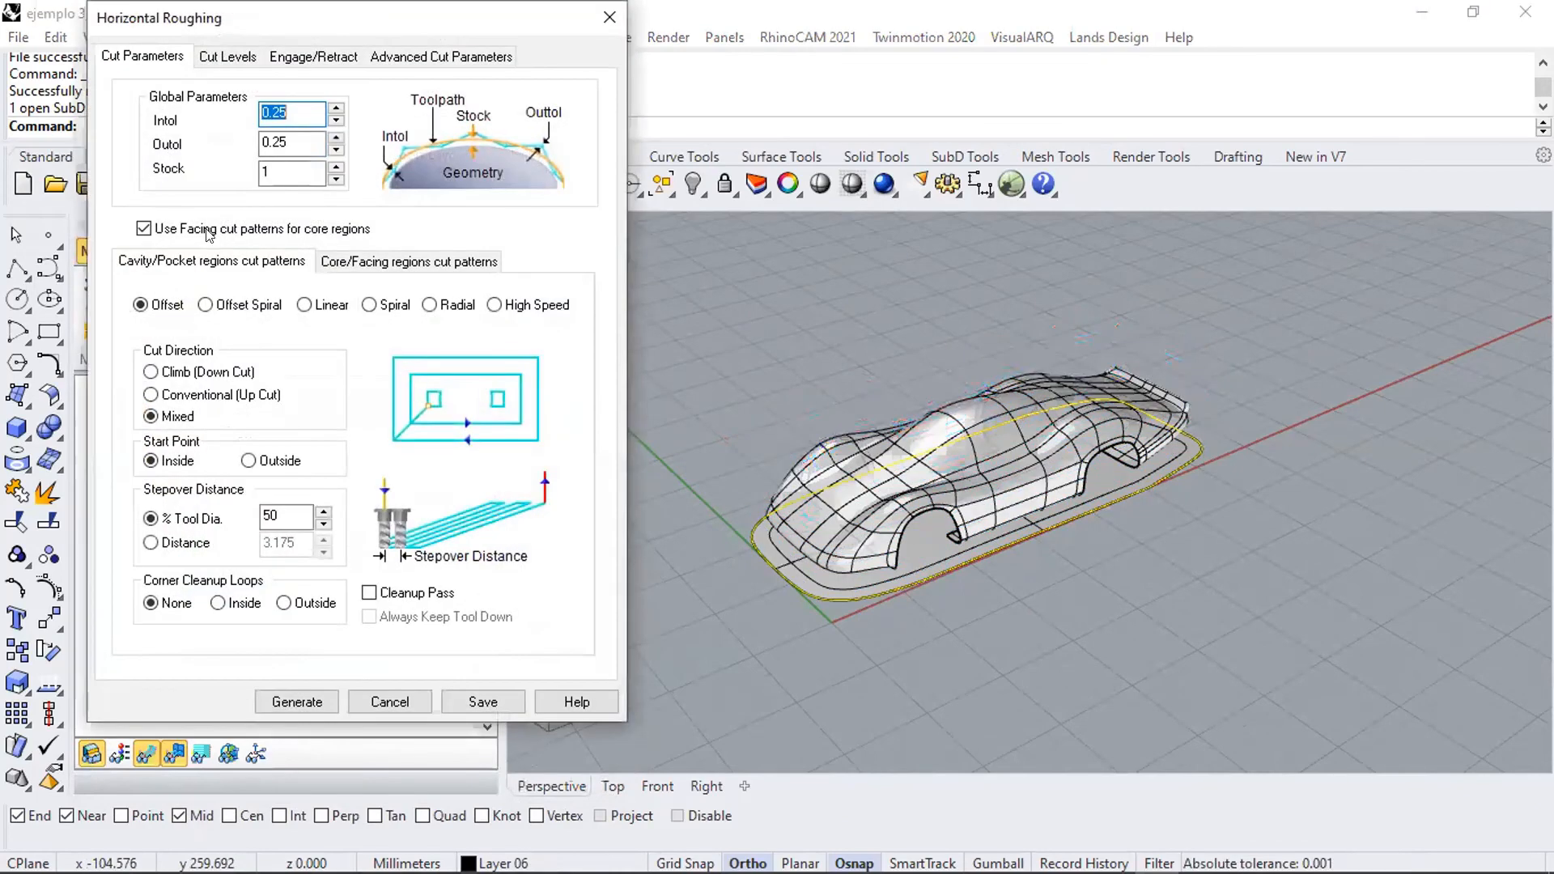
left_click(239, 59)
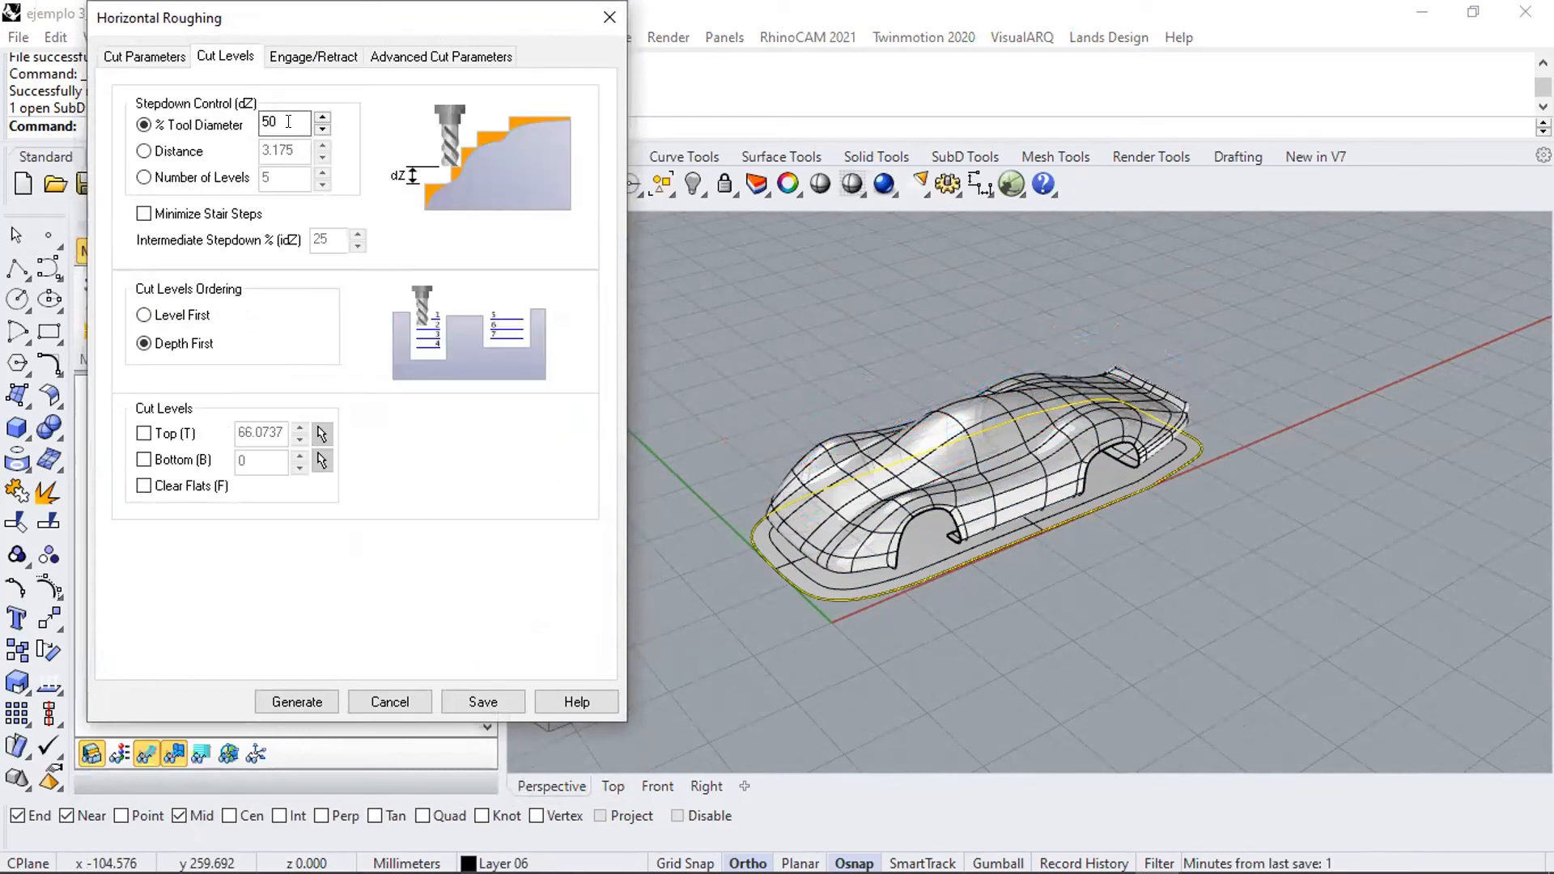
left_click_drag(289, 122, 256, 126)
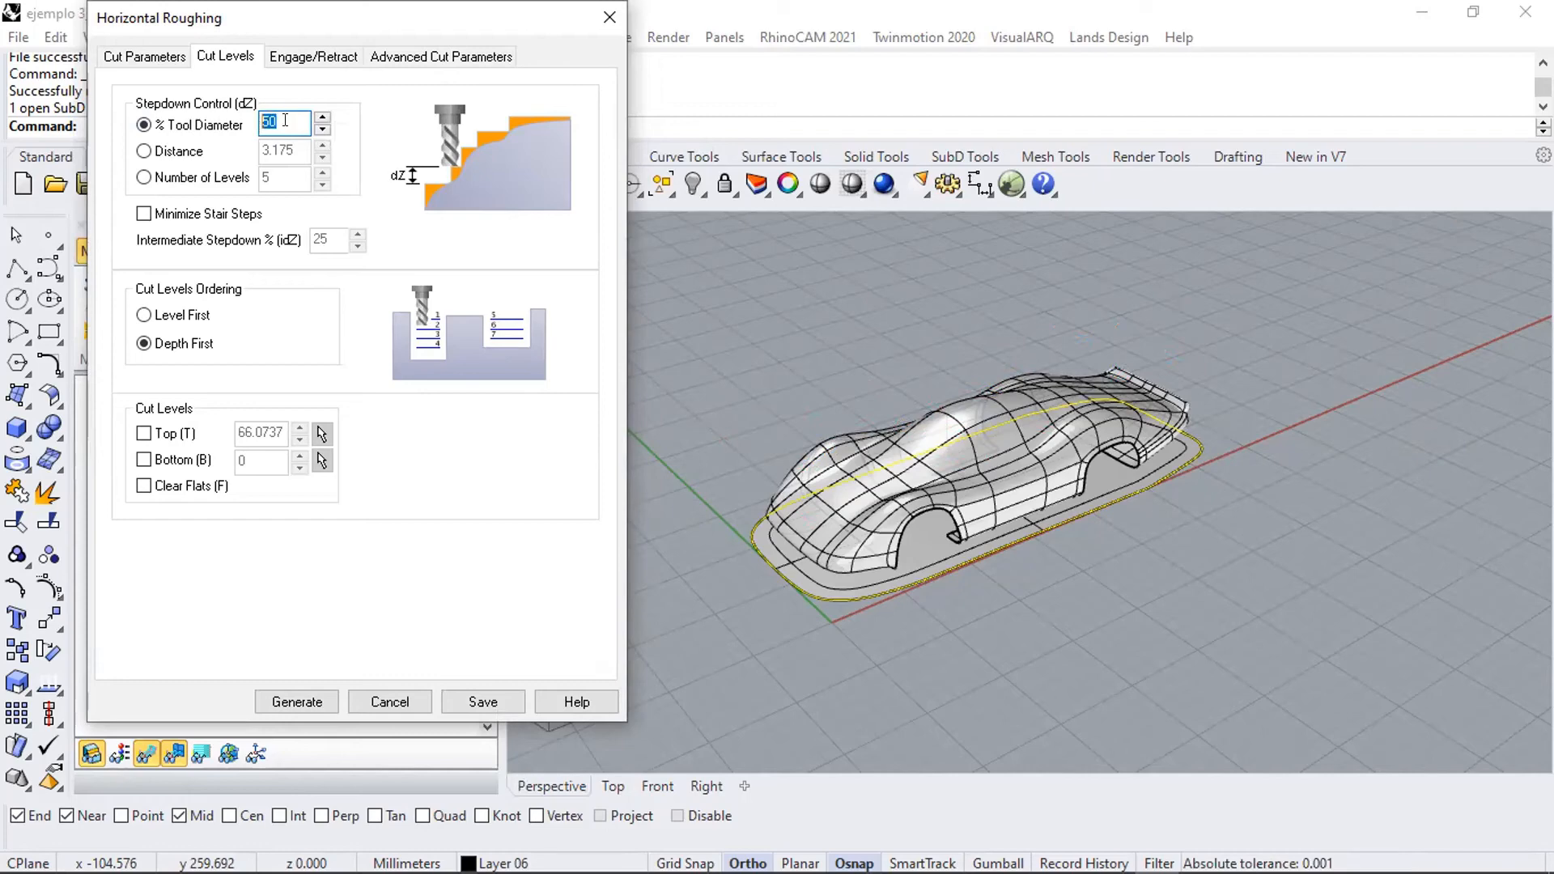
- Review the roughing tolerances, stock allowance and stepover distance options, and leave the parameters without saving
left_click(145, 57)
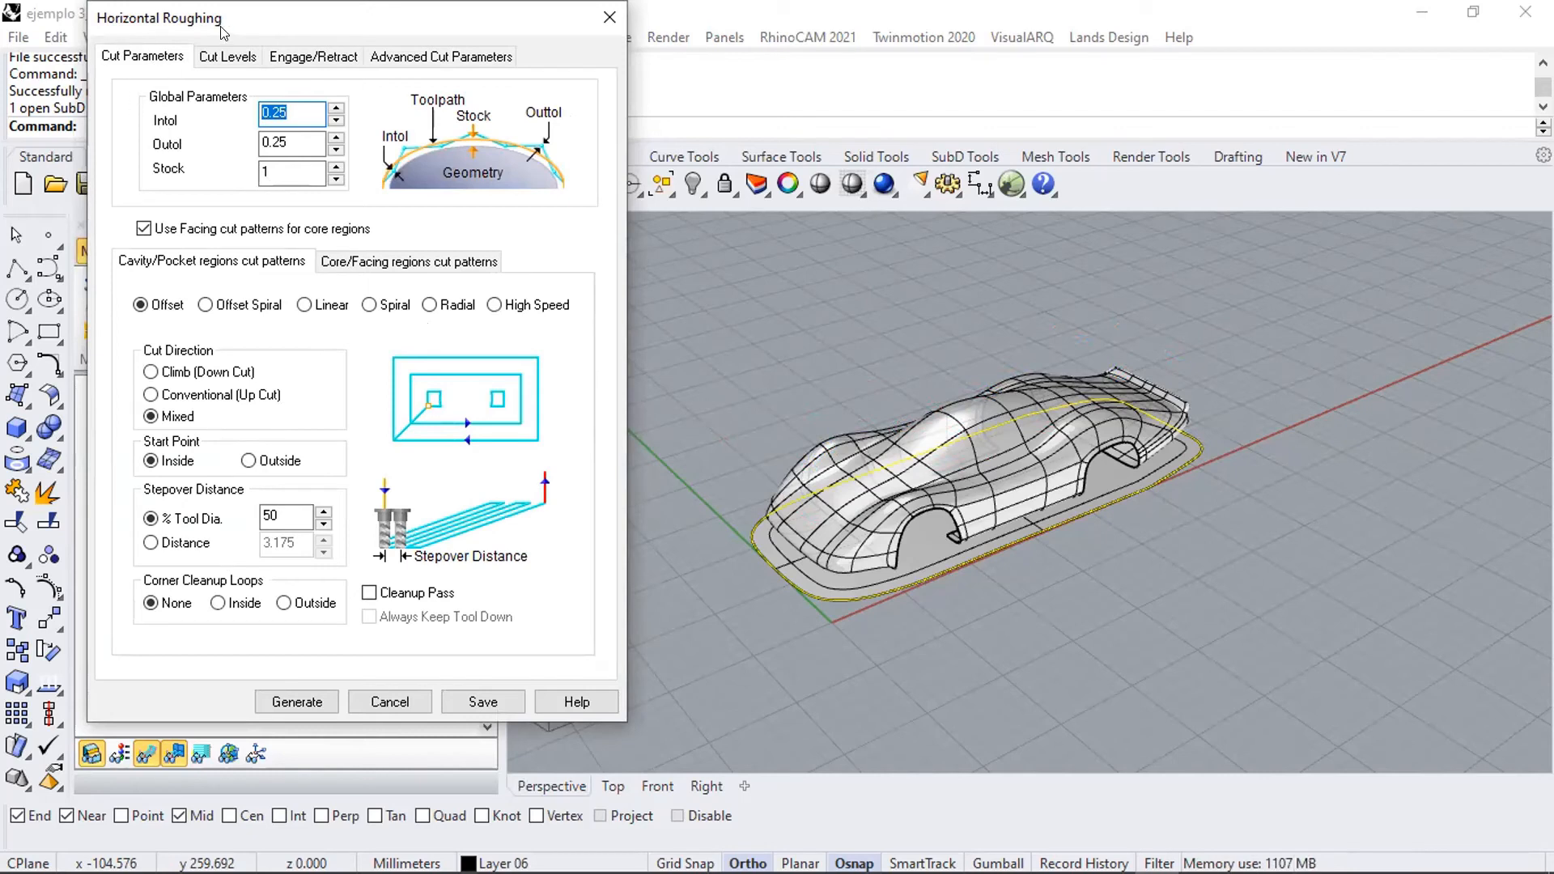
key("Tab")
key("Tab")
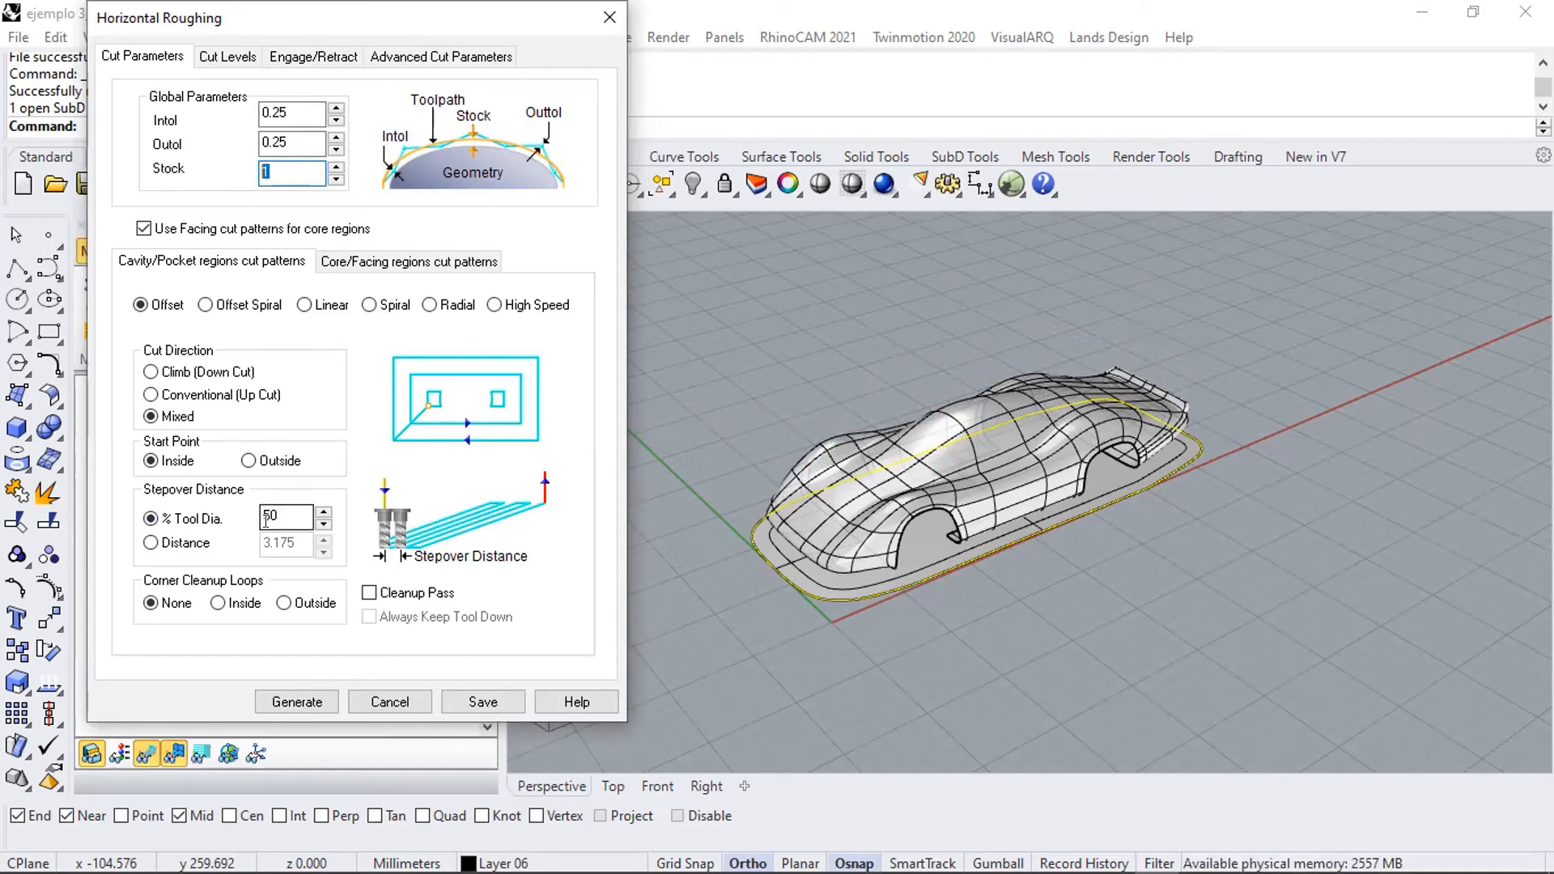
left_click(151, 543)
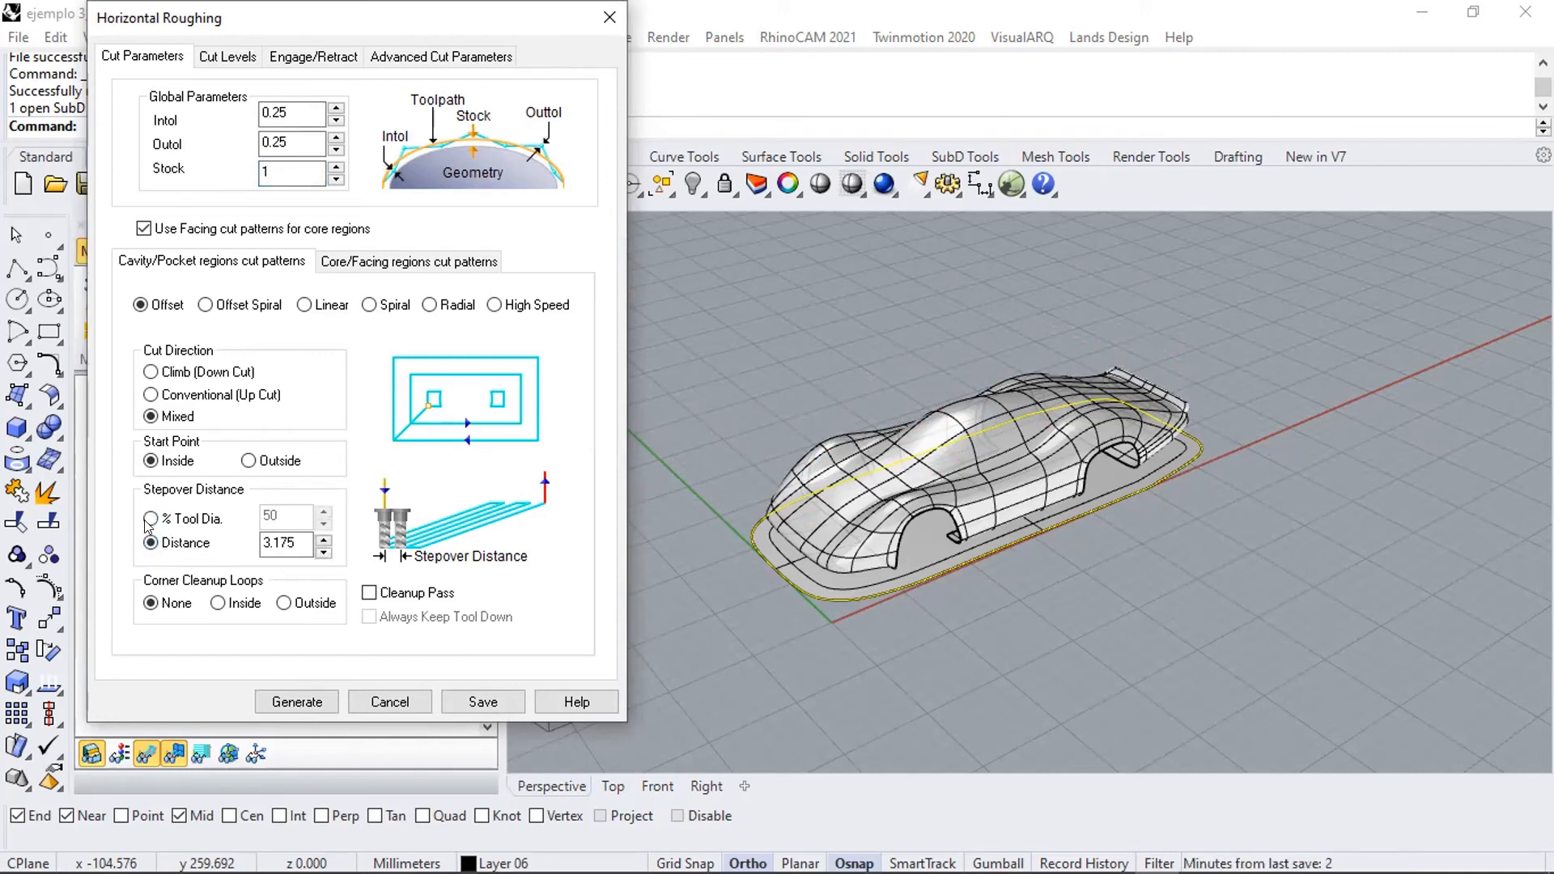
left_click(151, 518)
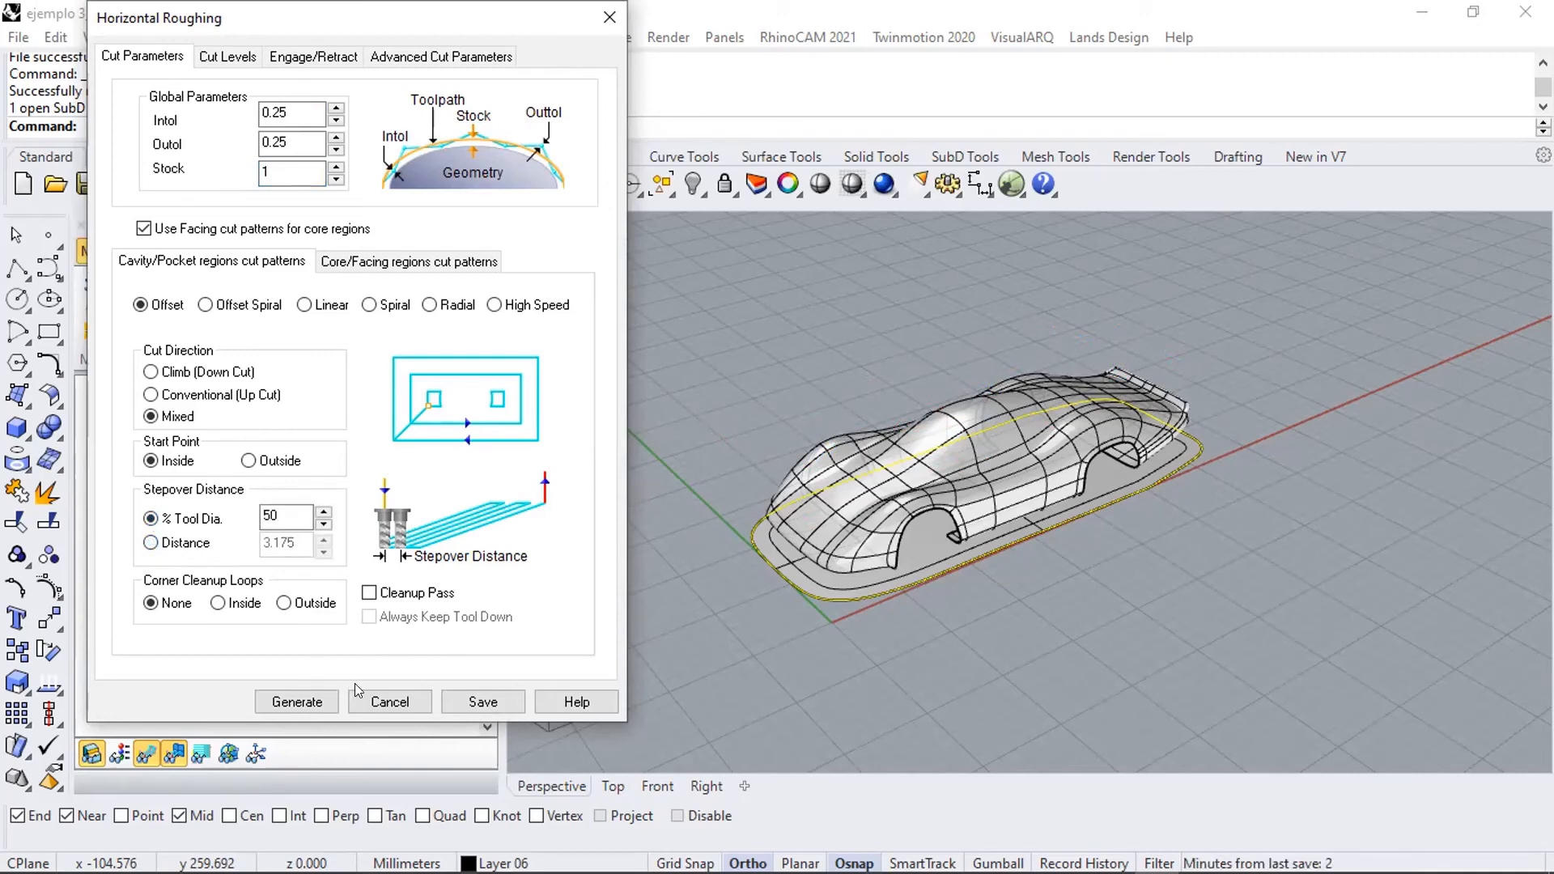
left_click(399, 704)
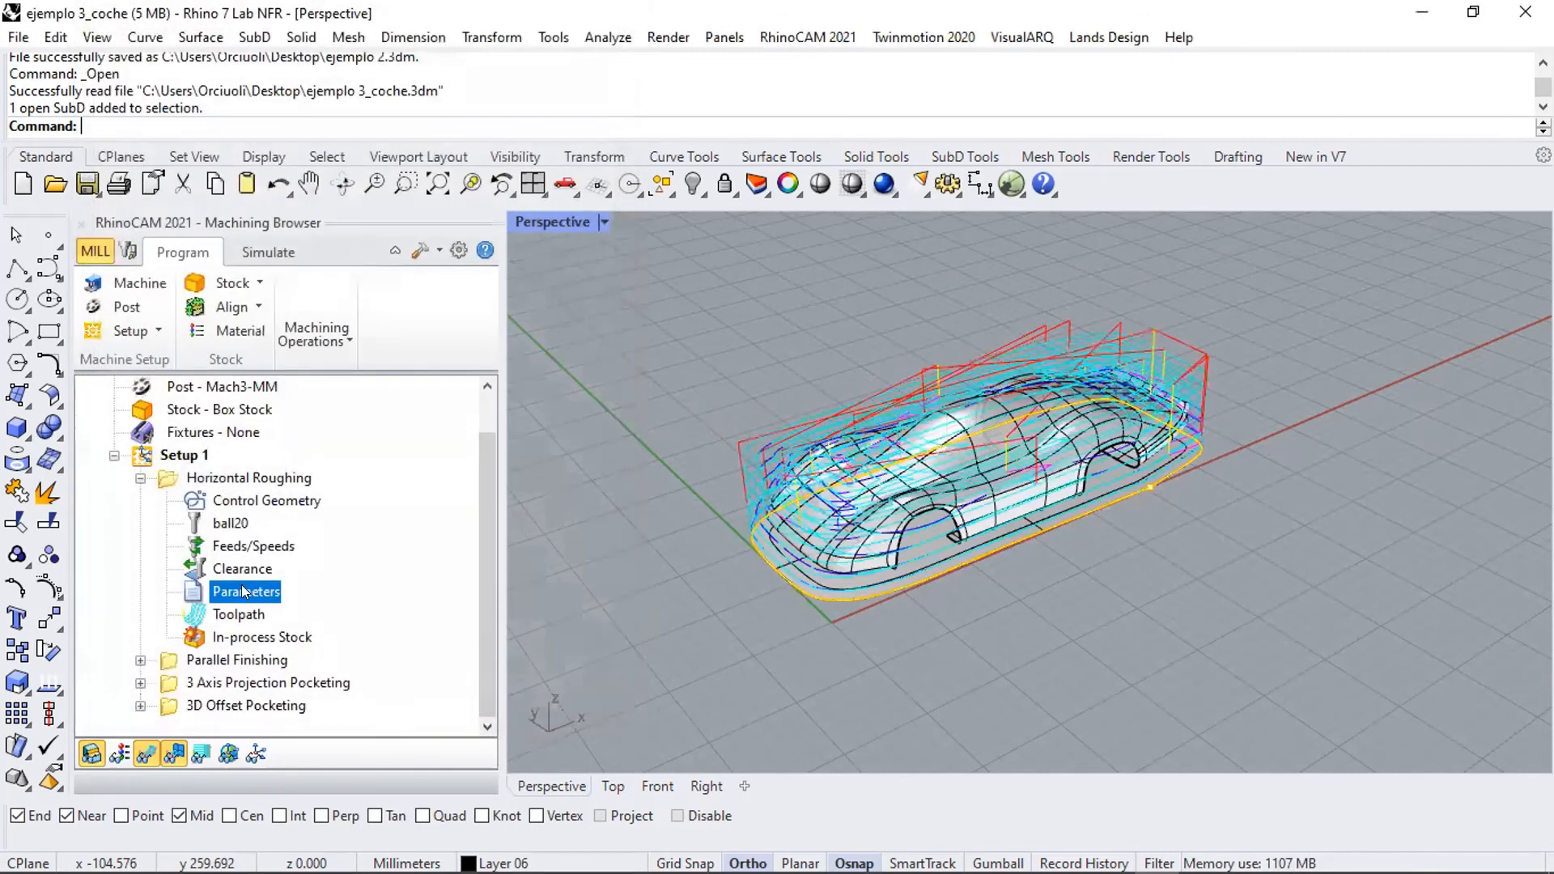
- Display the Parallel Finishing toolpath and examine its passes over the car body
left_click(241, 651)
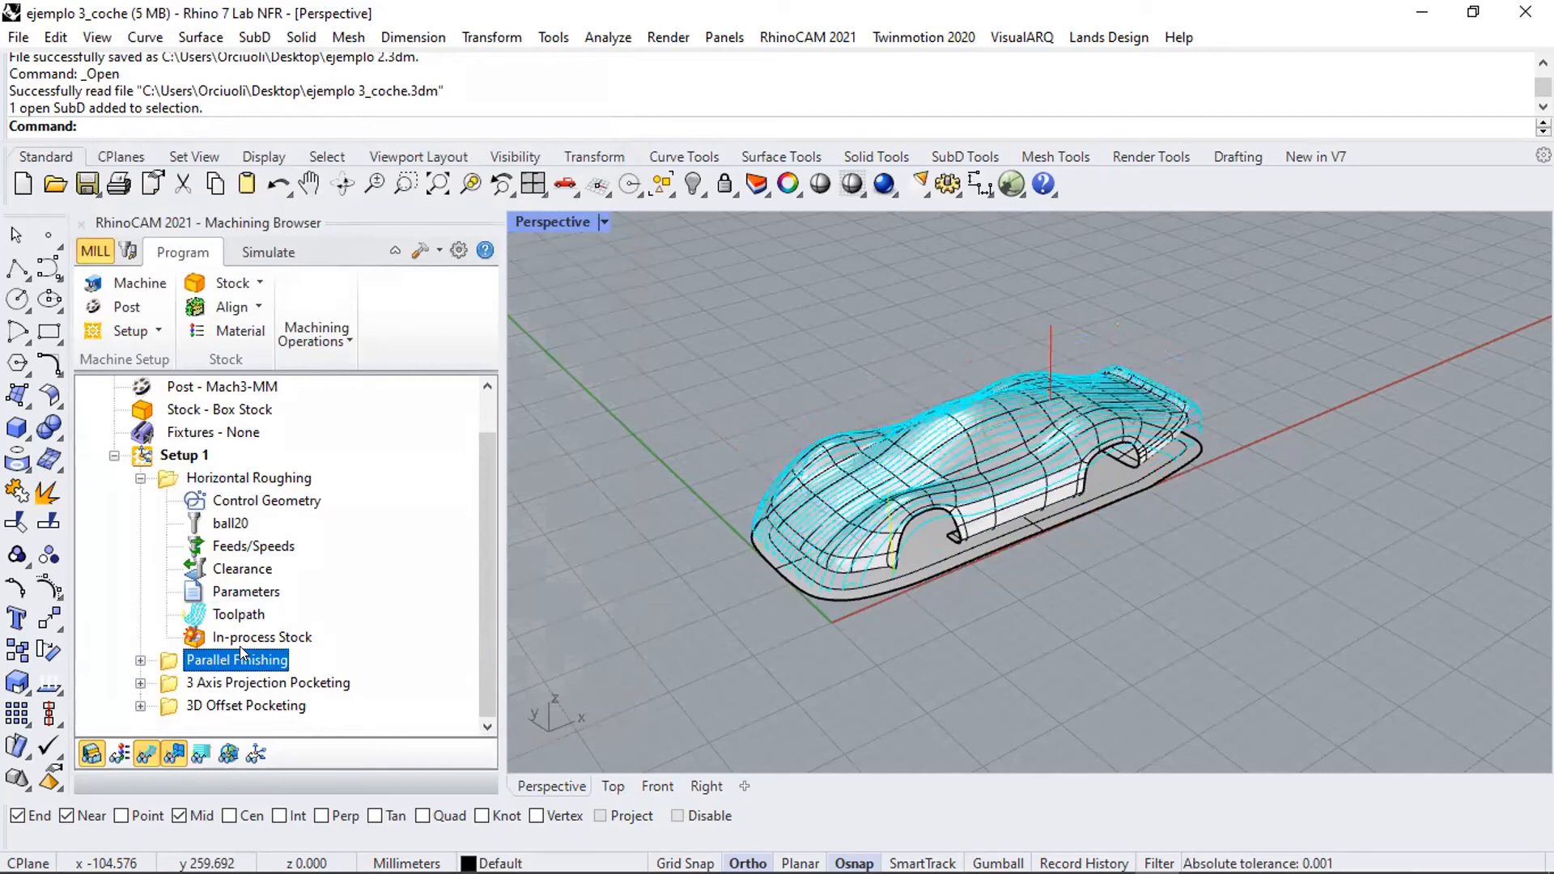
scroll(892, 483, "up", 6)
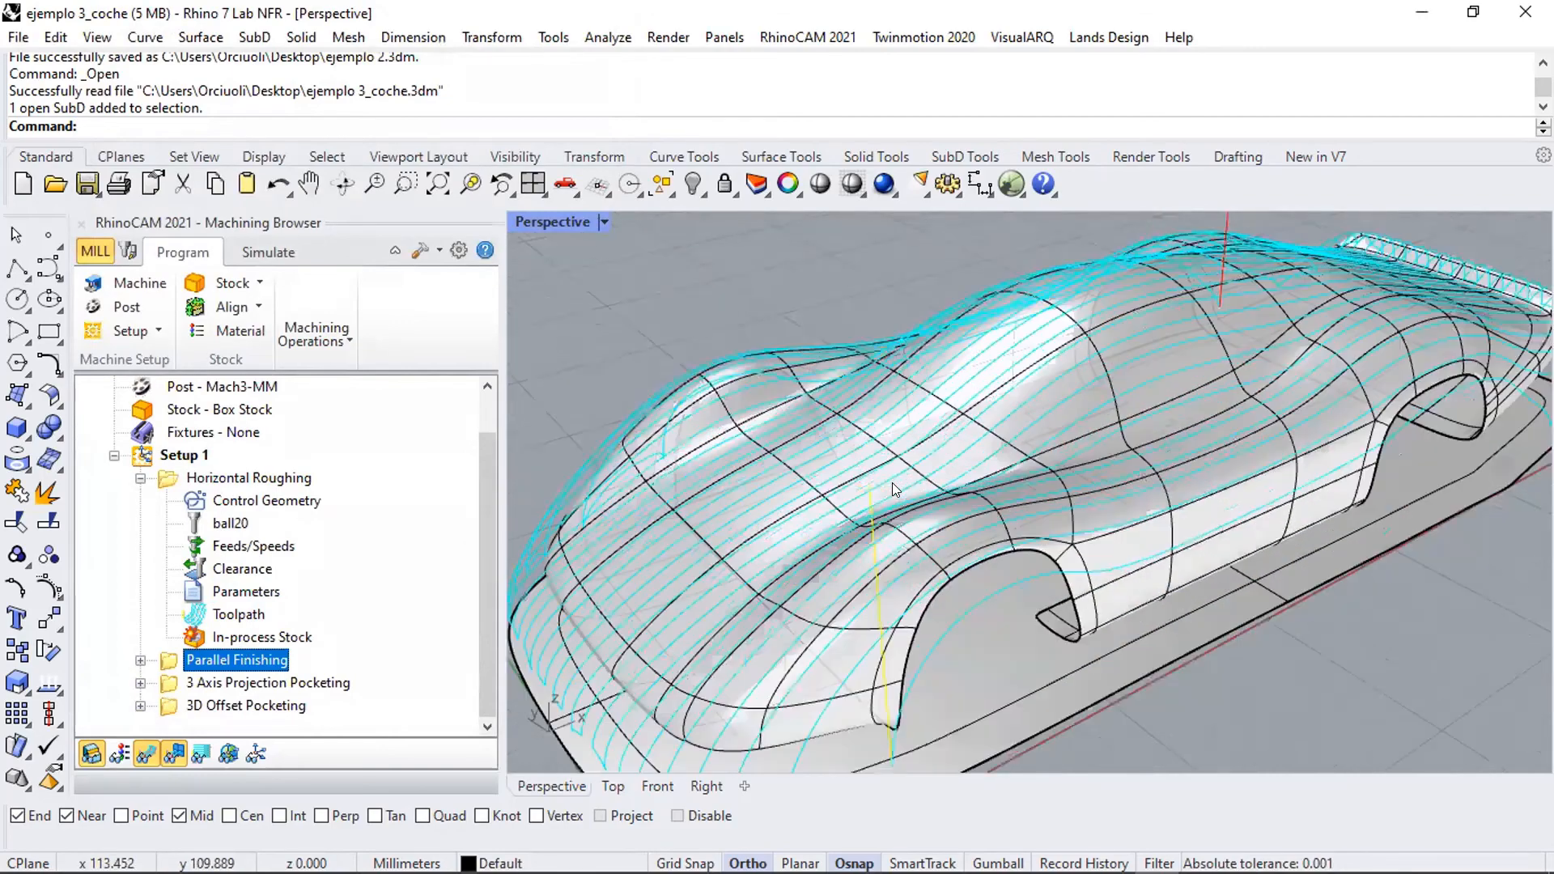
scroll(892, 482, "down", 6)
right_click_drag(894, 485, 559, 583)
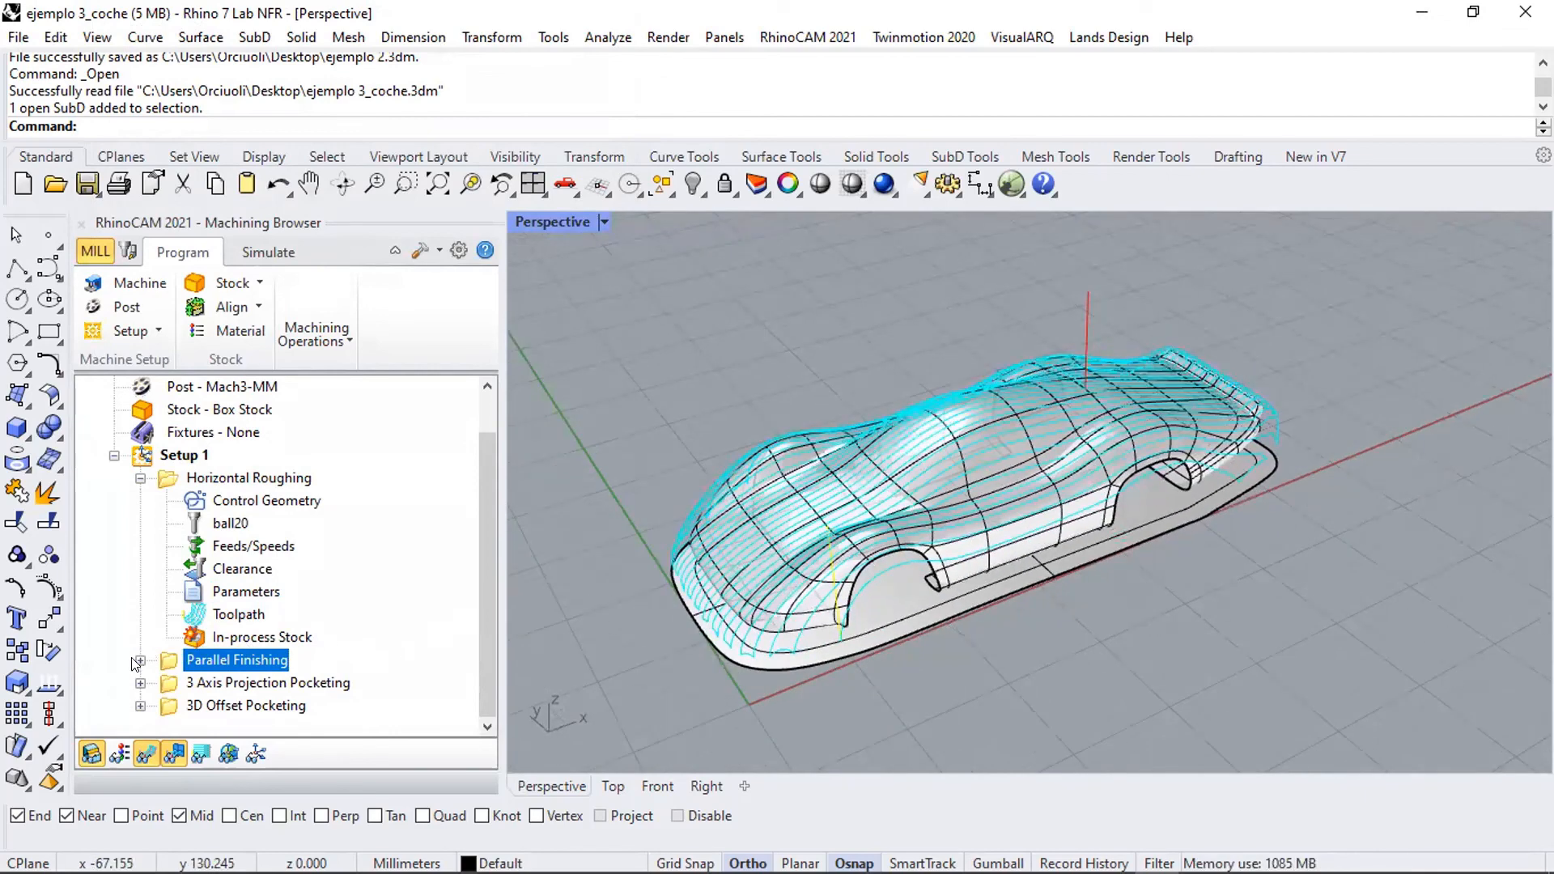
left_click(137, 662)
double_click(232, 662)
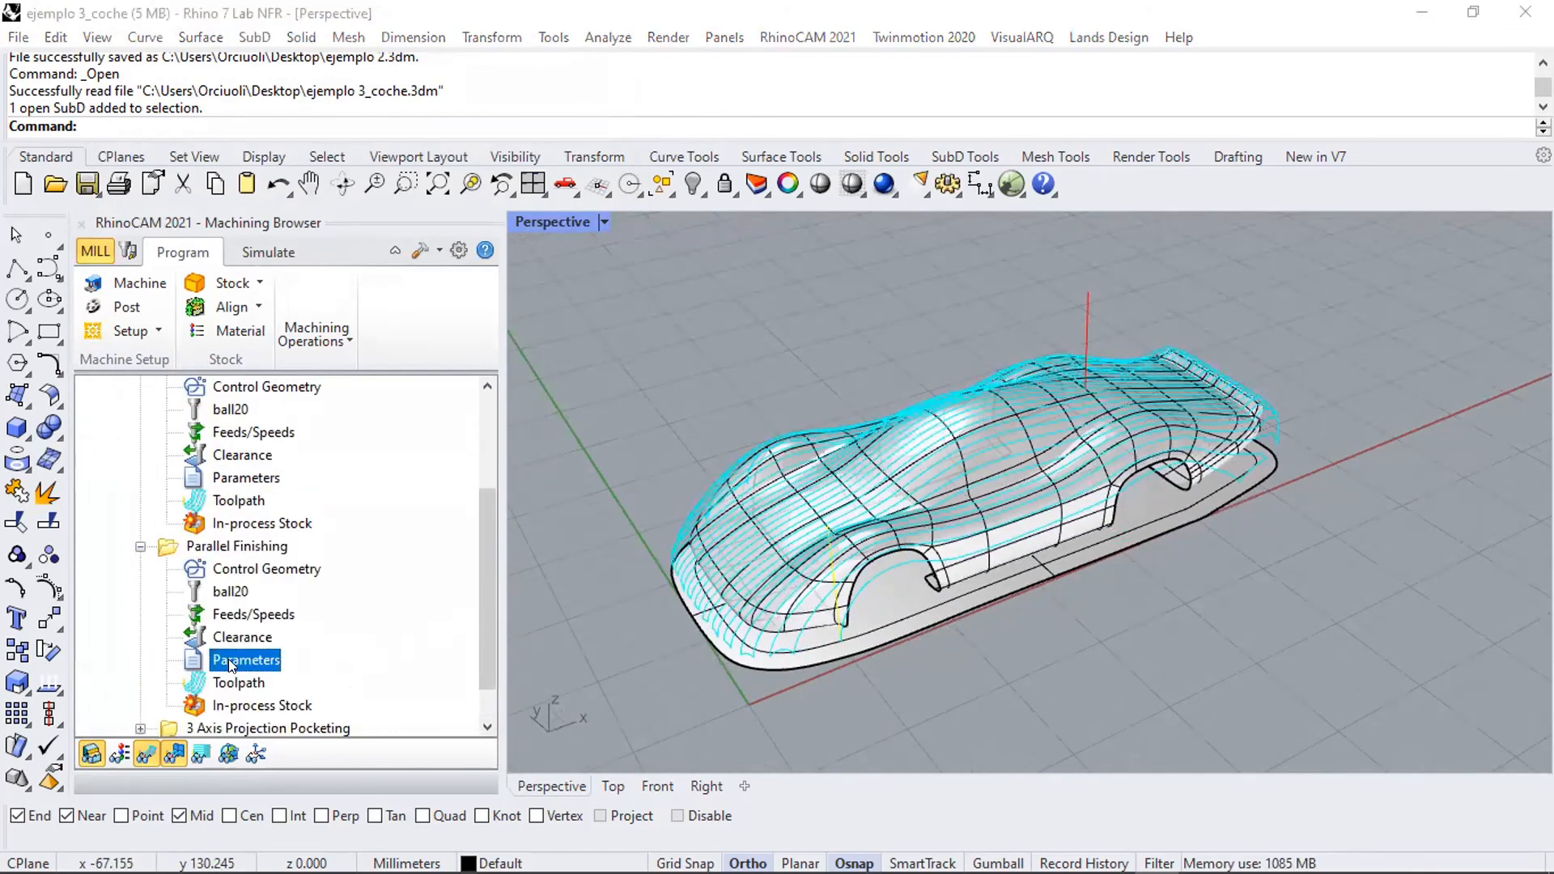
double_click(278, 362)
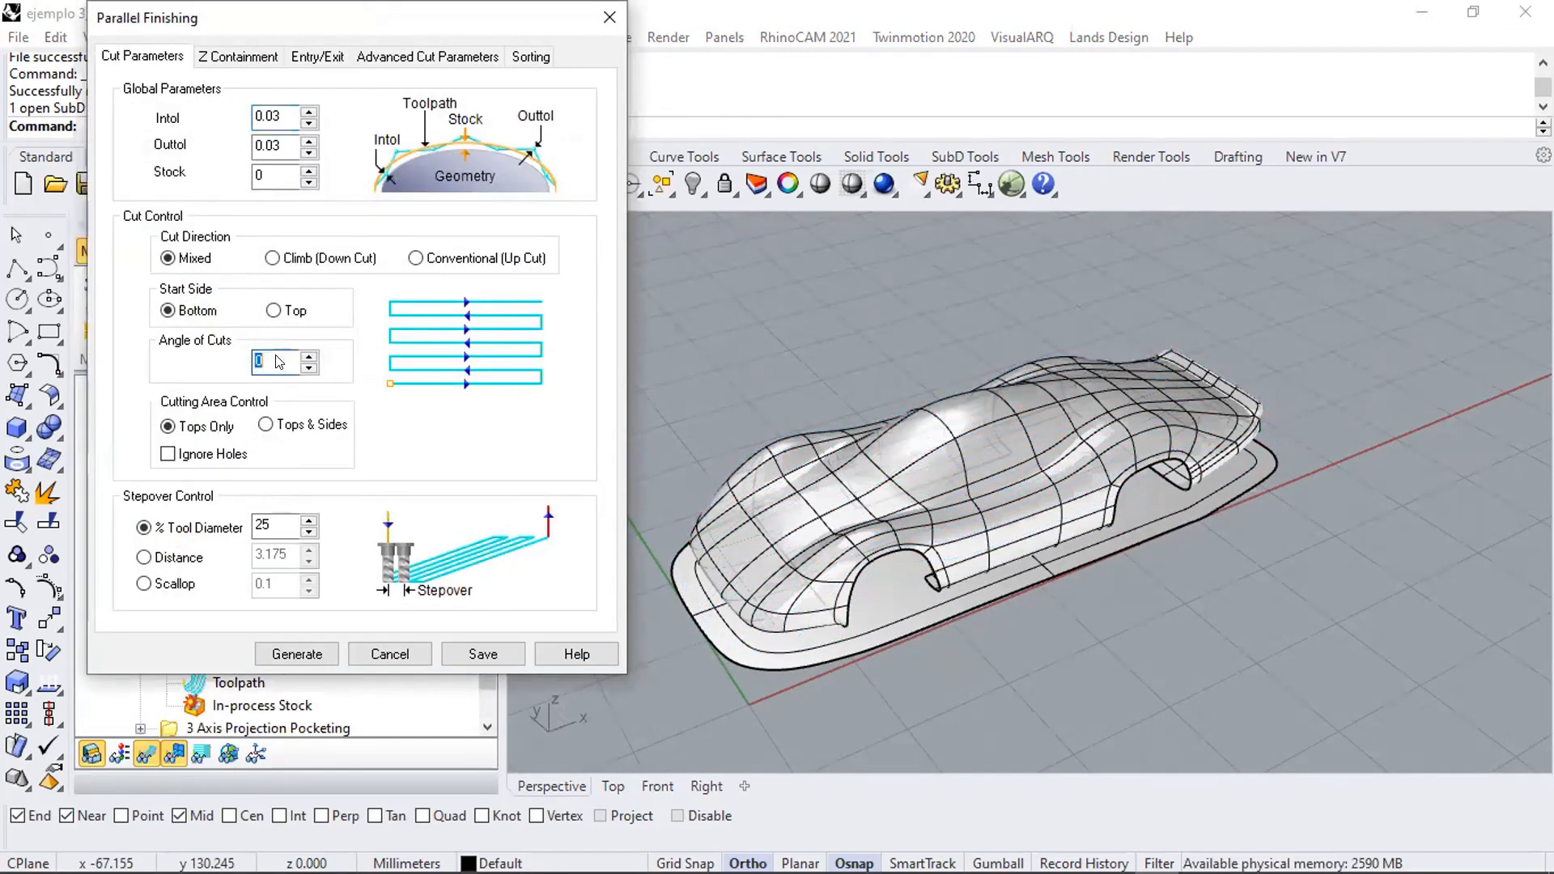
type("90")
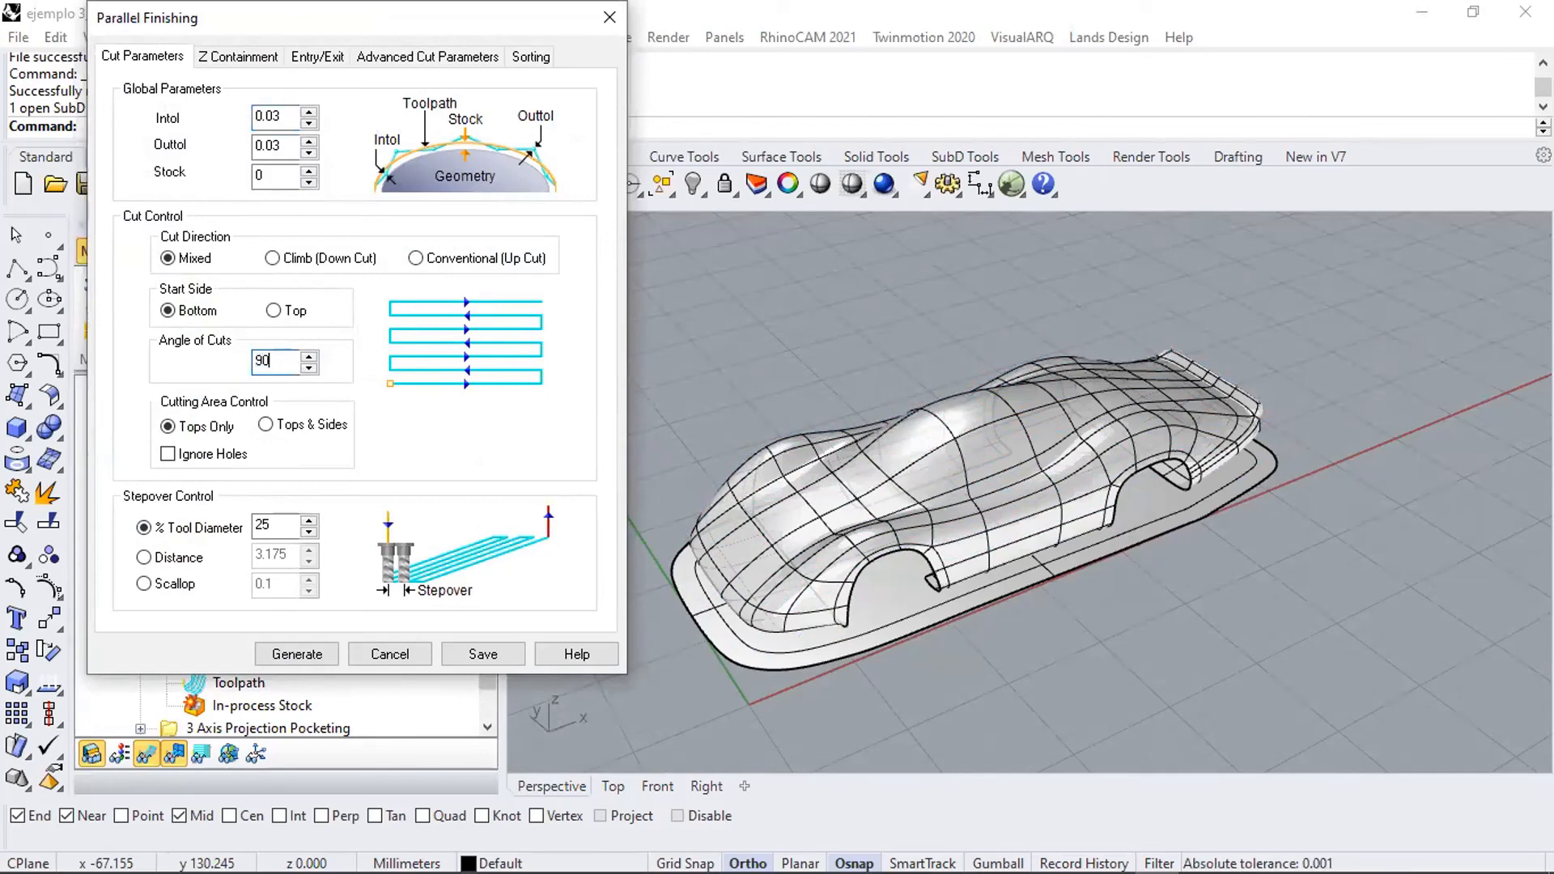
left_click(392, 652)
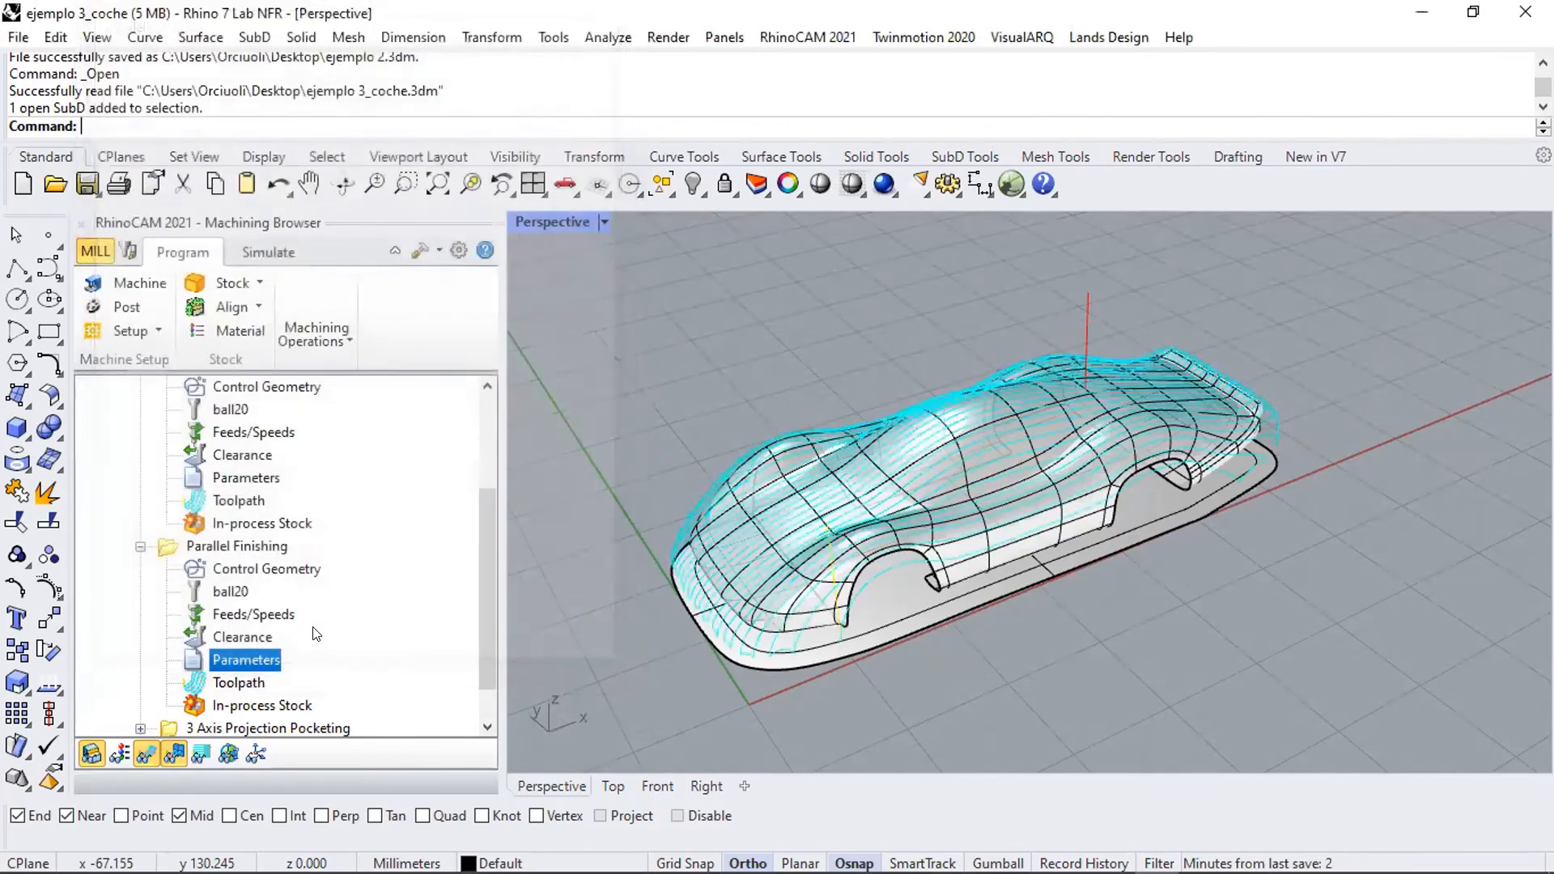
- Clone the Parallel Finishing operation in Setup 1
left_click(168, 544)
right_click(153, 539)
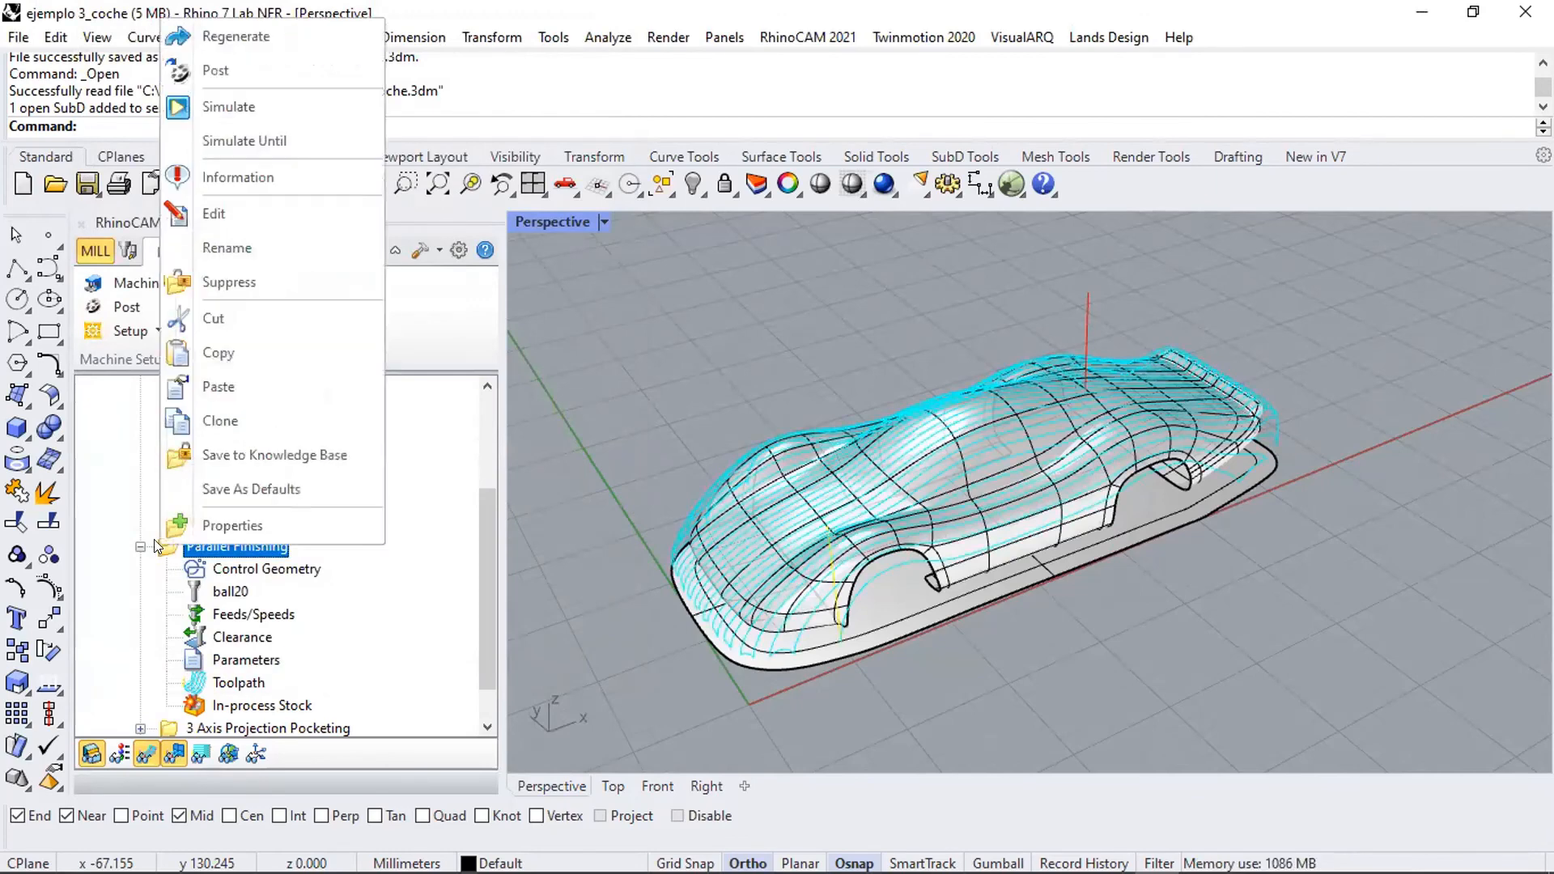
left_click(221, 423)
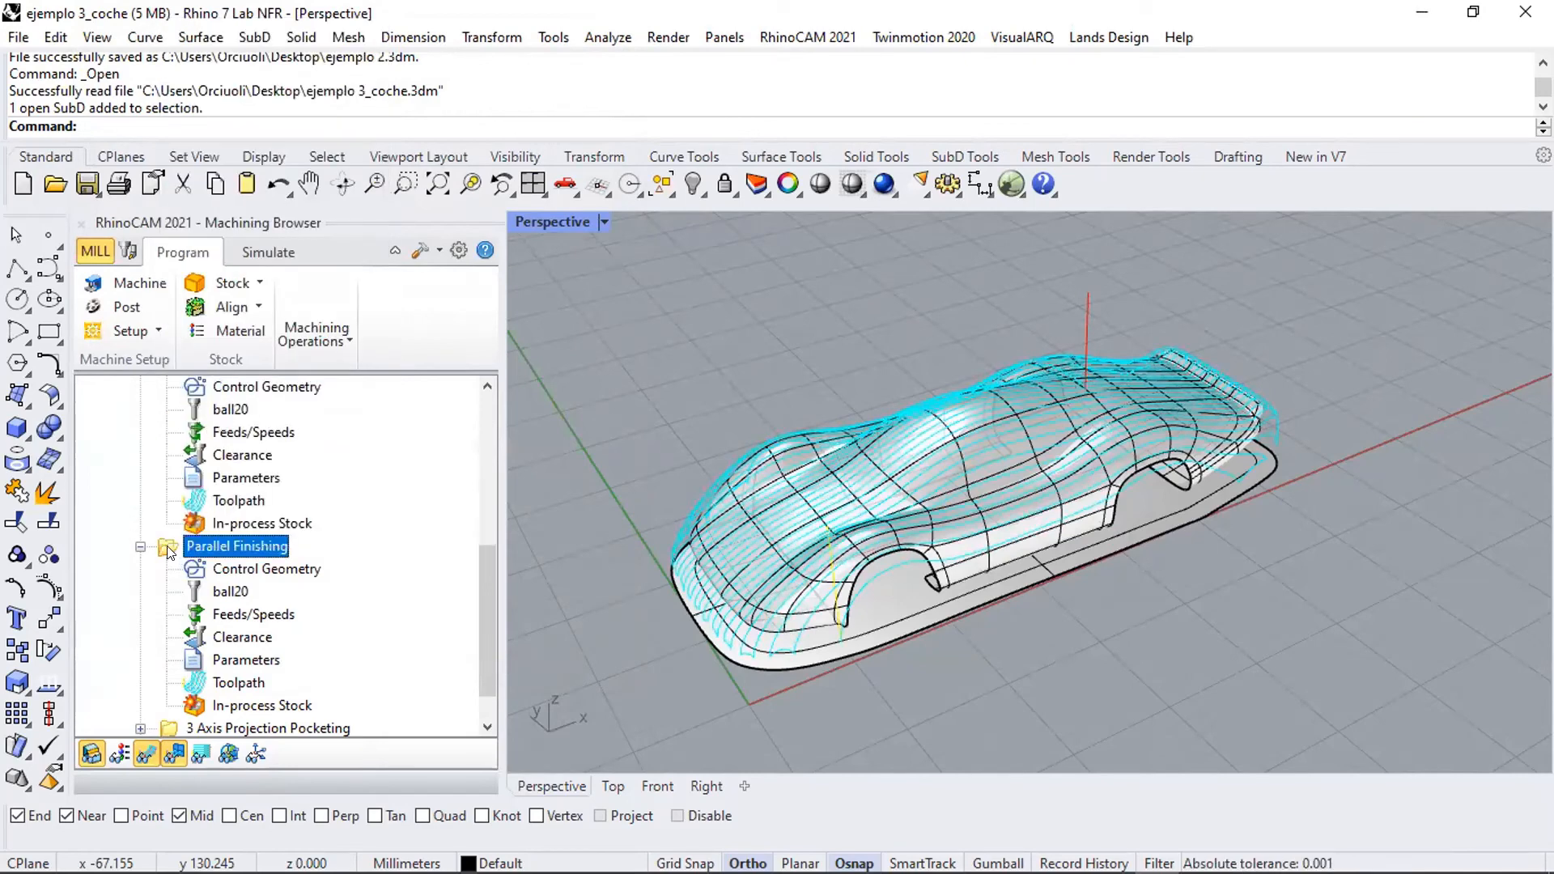
- Set the angle of cuts to 90 in the cloned Parallel Finishing operation and generate its toolpath
scroll(332, 611, "up", 4)
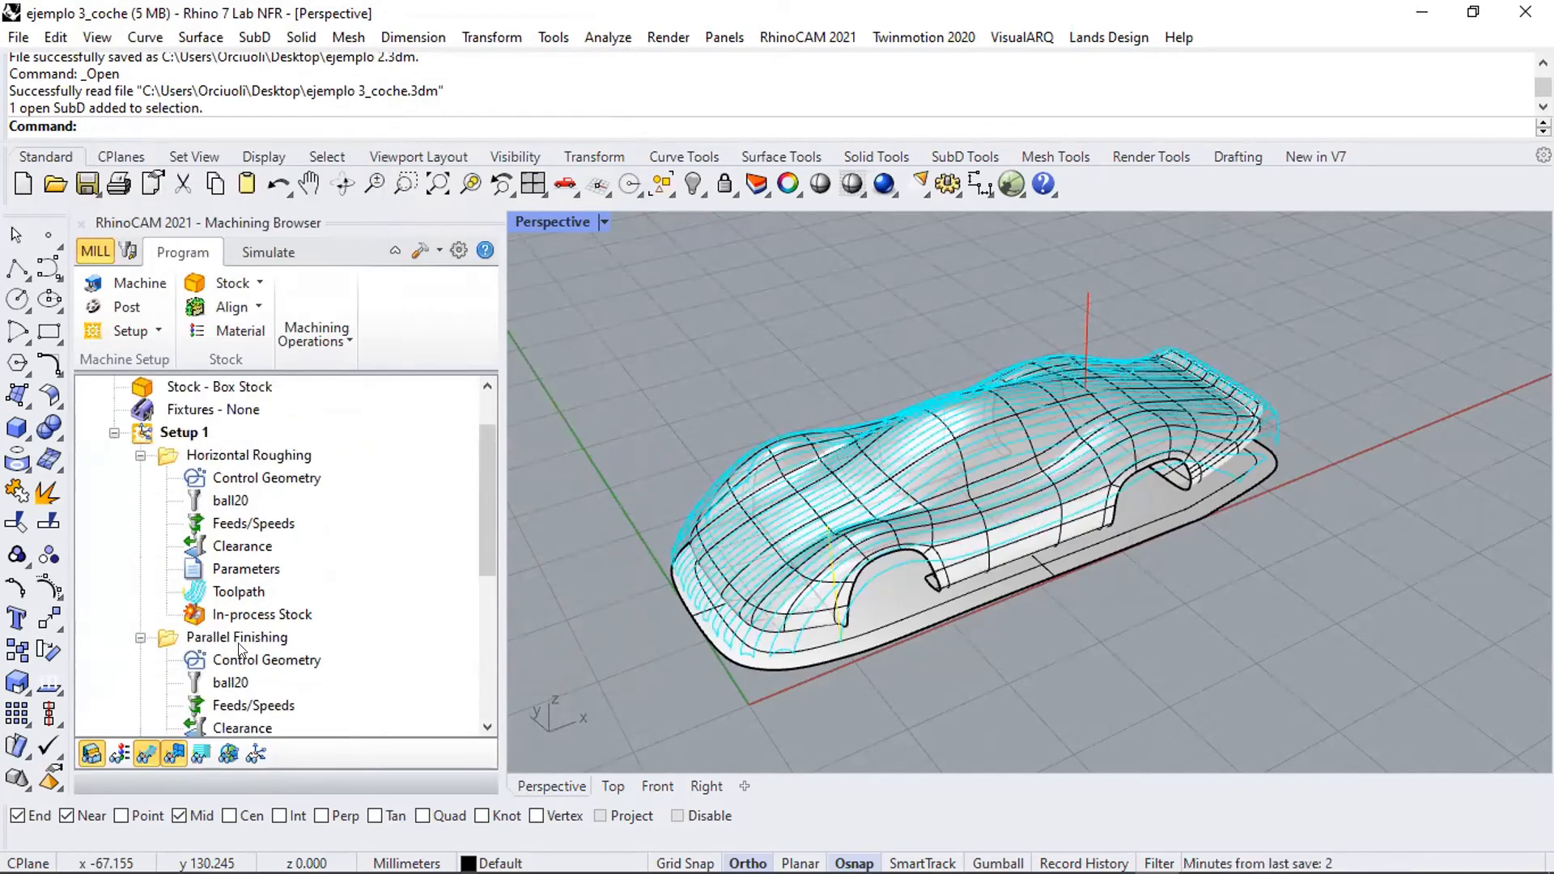
scroll(247, 633, "down", 3)
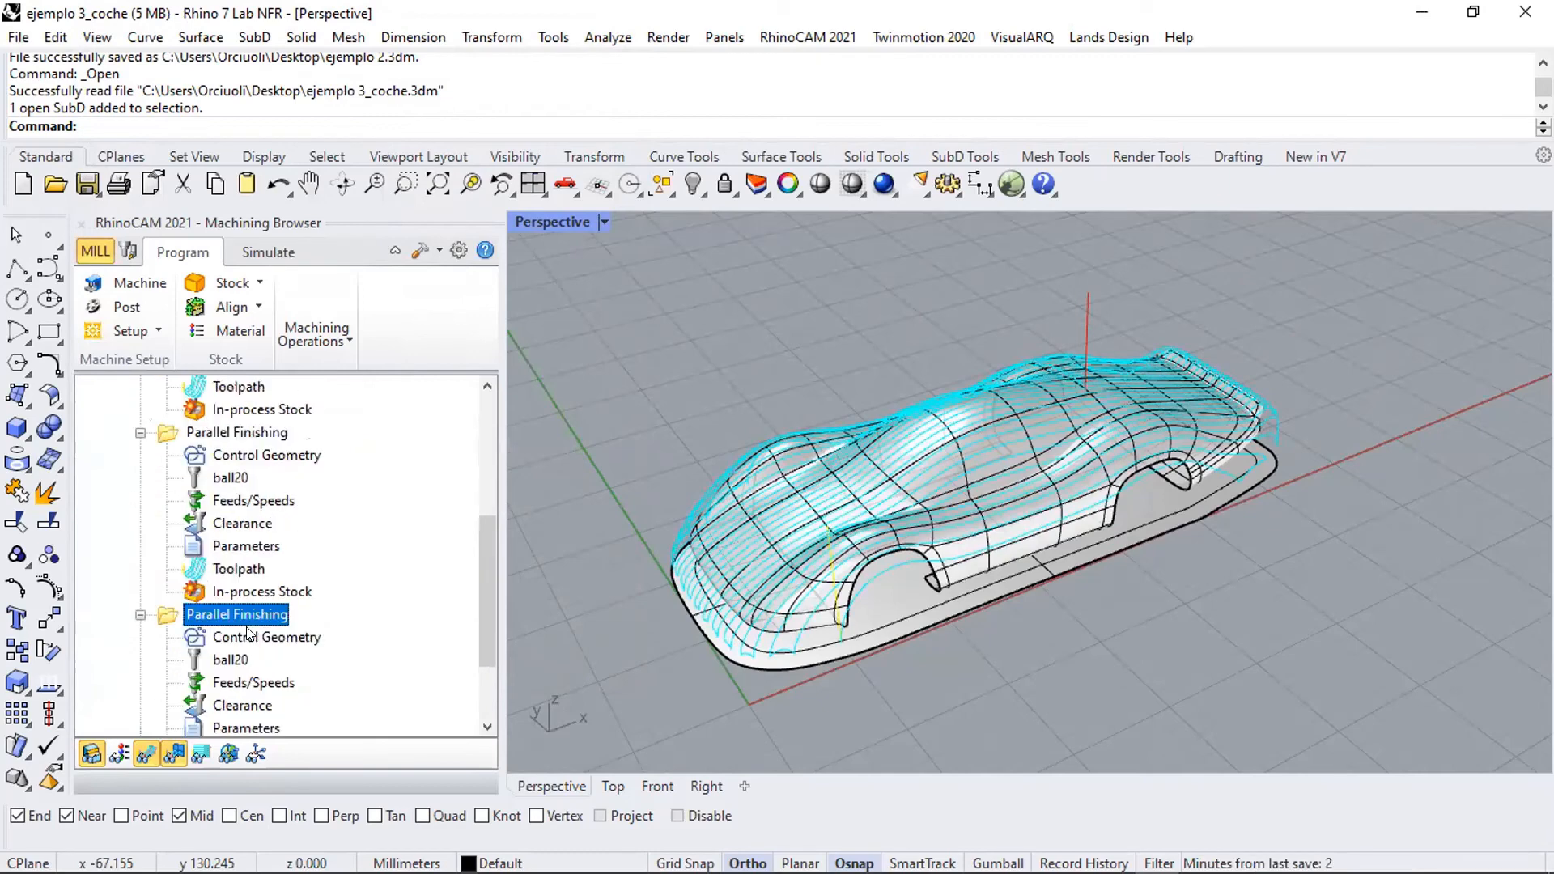
left_click(228, 724)
double_click(227, 724)
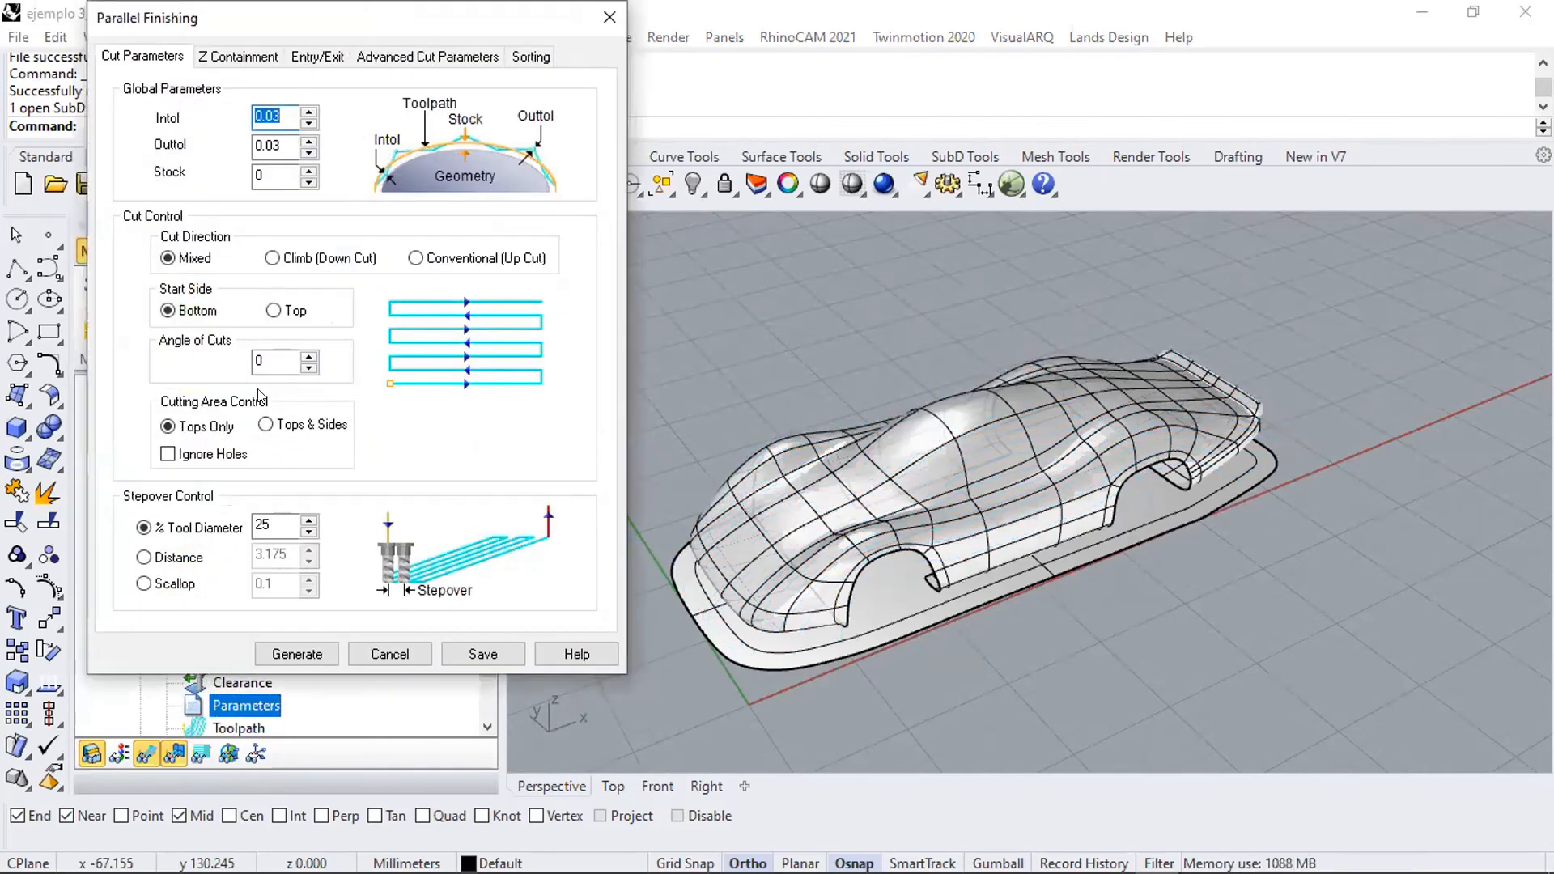
double_click(265, 361)
type("9")
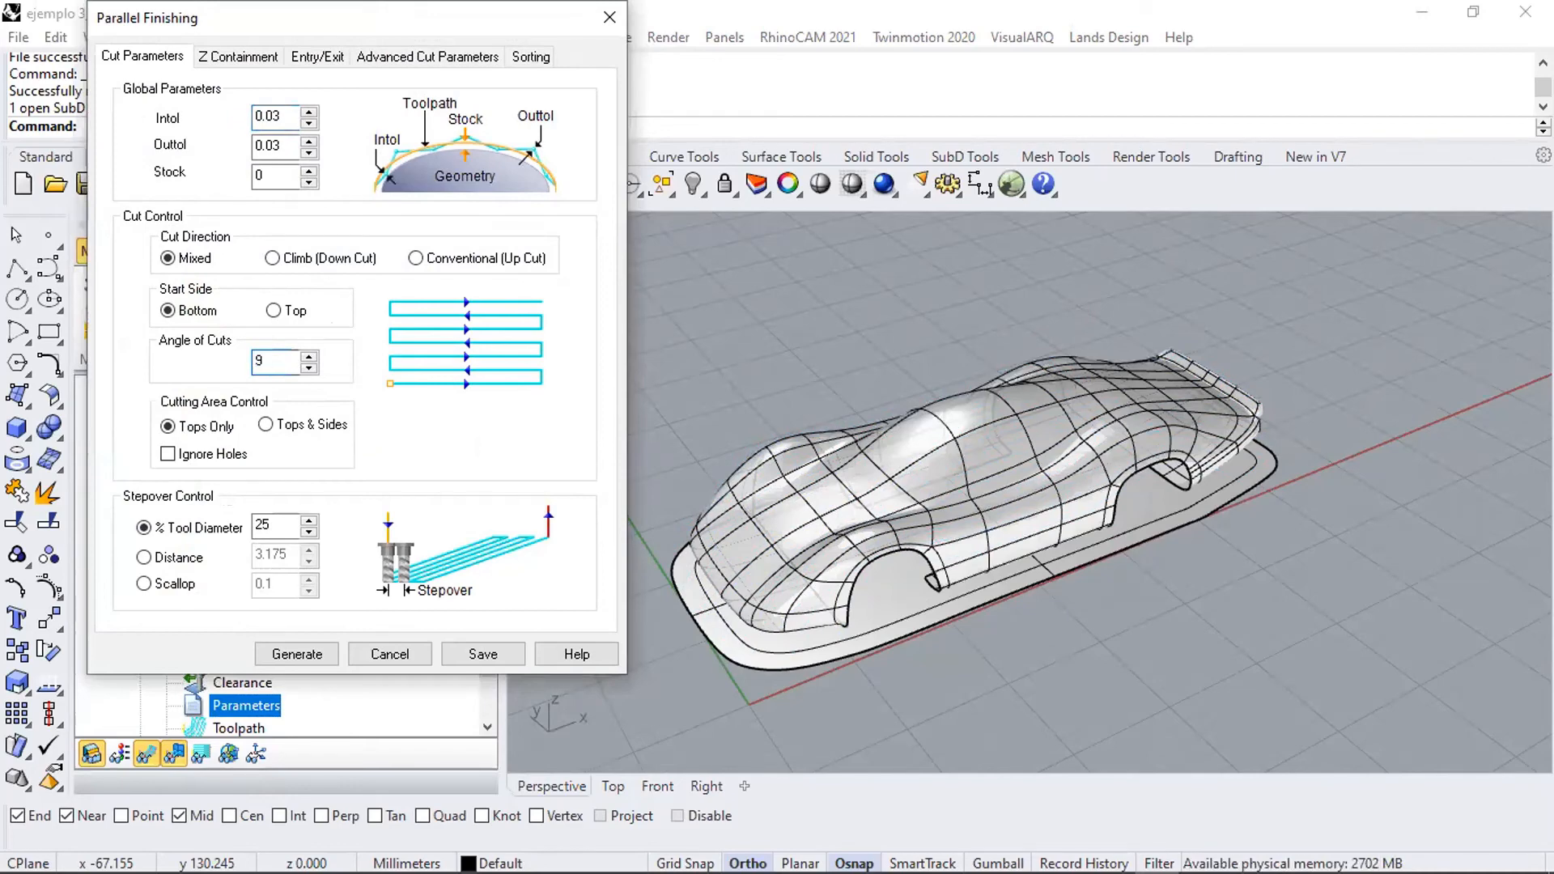
type("0")
left_click(292, 654)
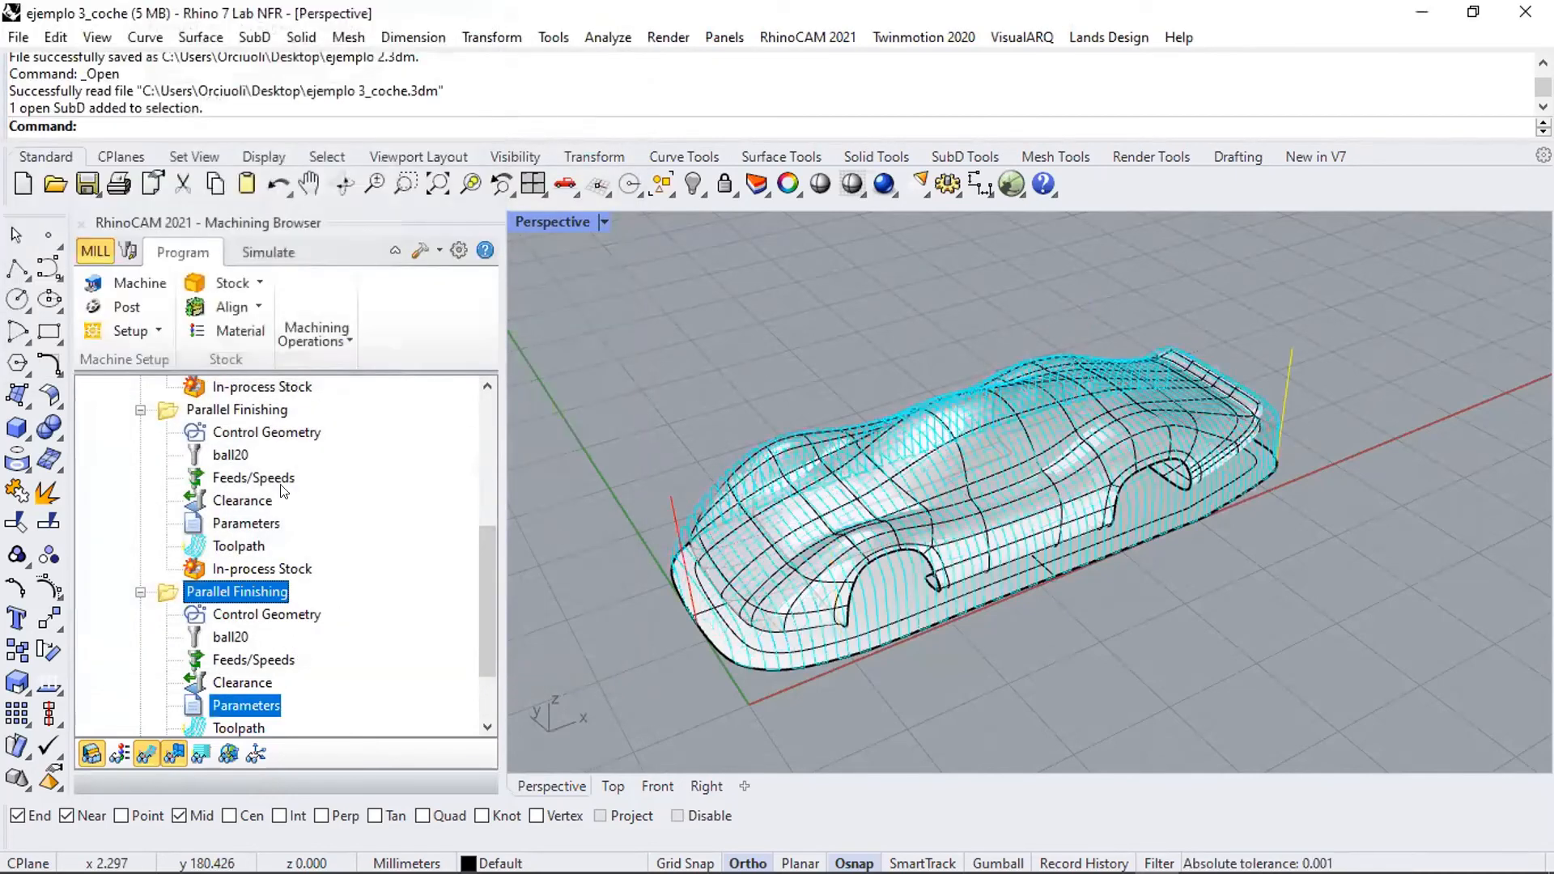
- Compare the toolpaths of the two Parallel Finishing operations, and collapse both operations in Setup 1
left_click(252, 409)
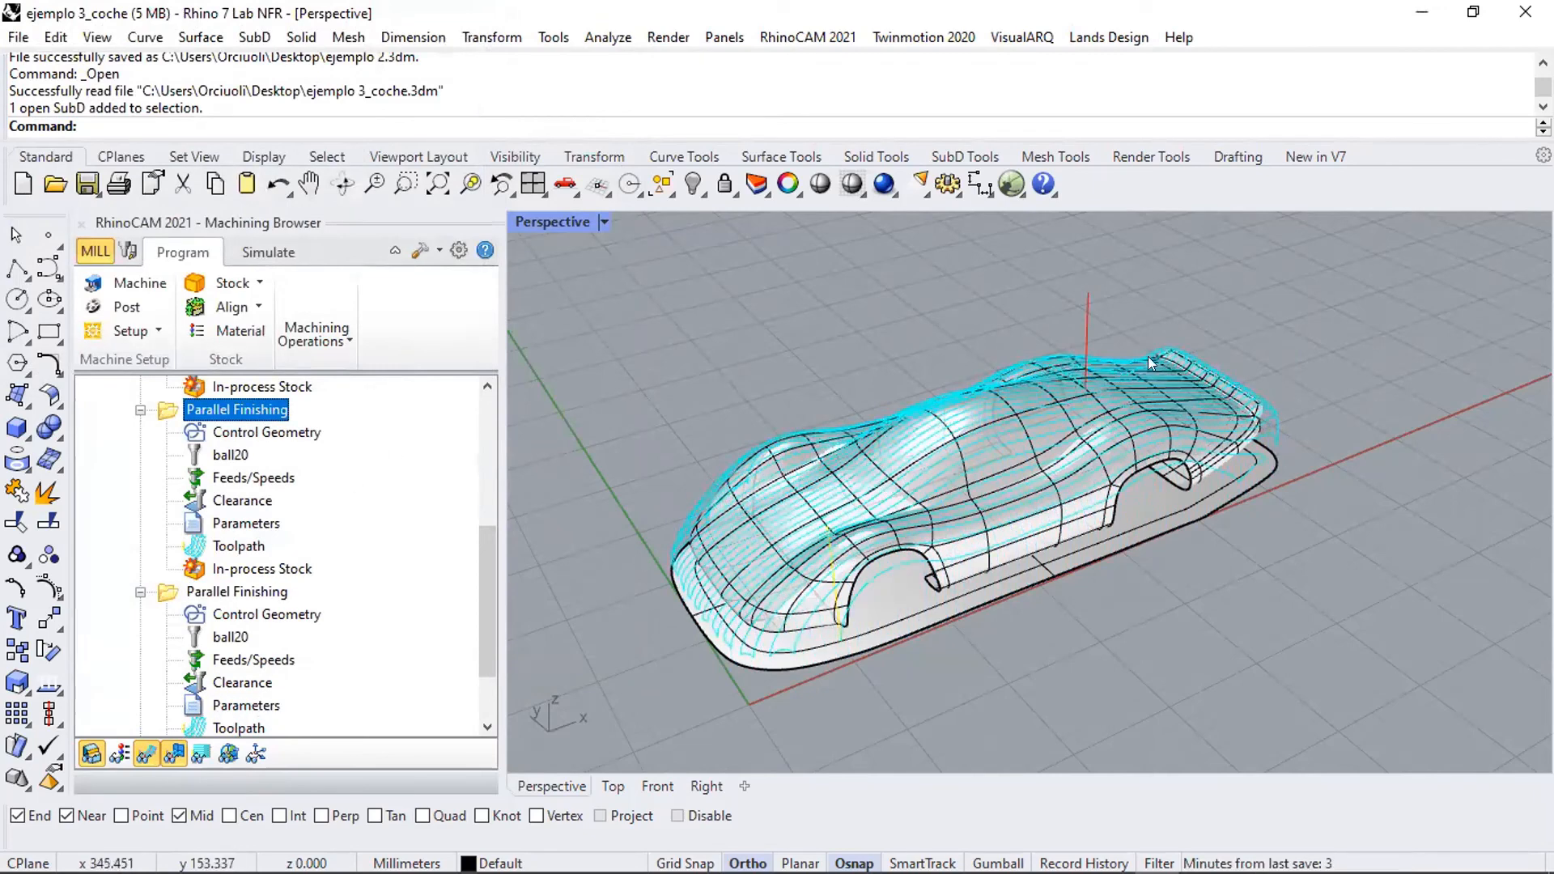
left_click(263, 593)
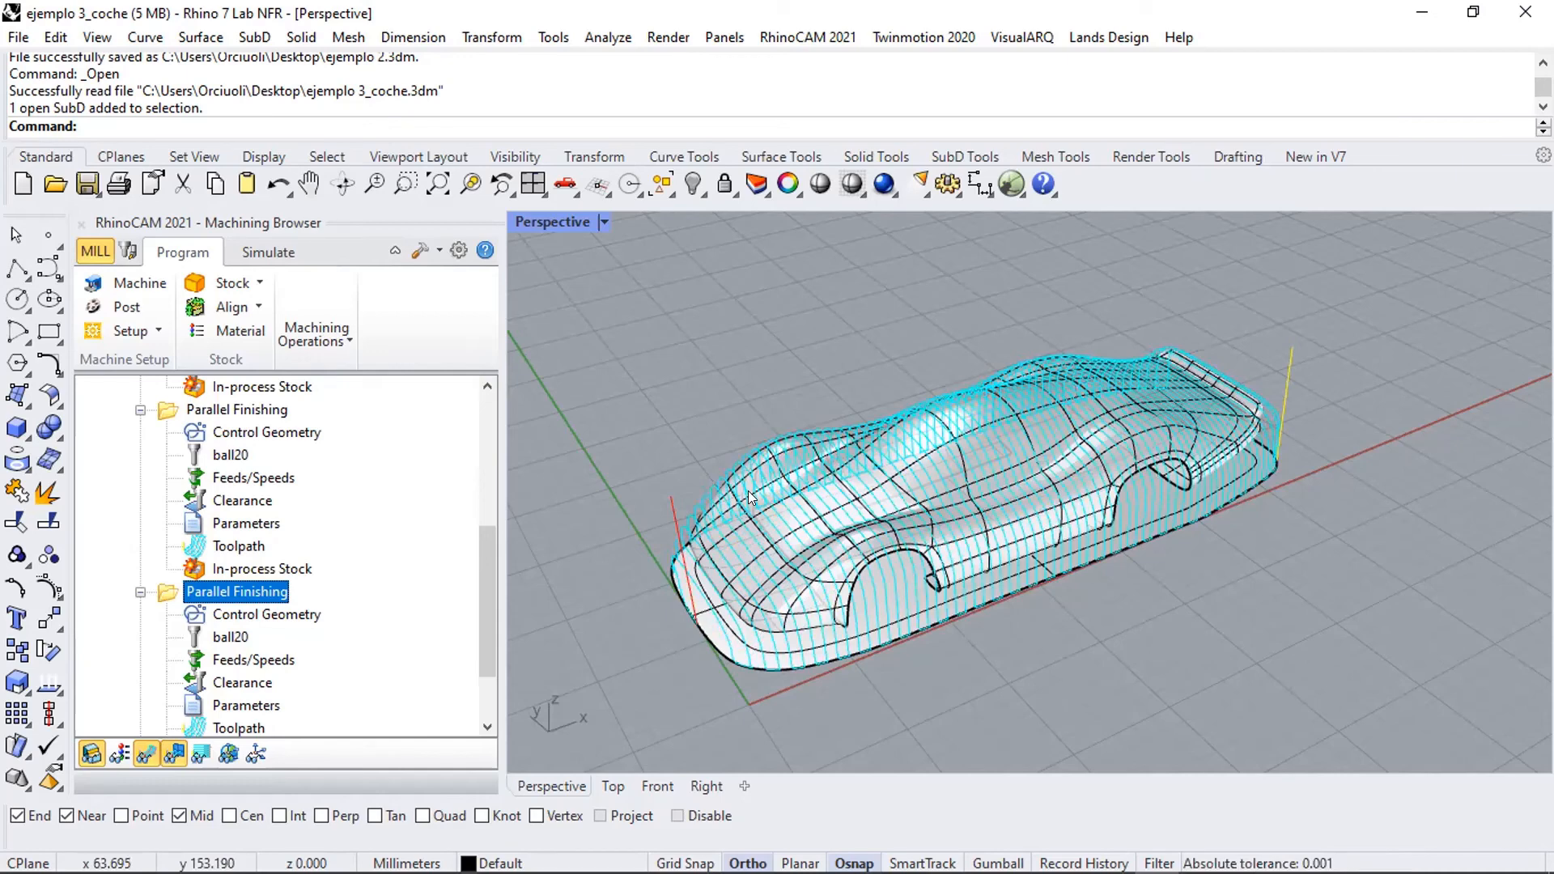
left_click(140, 410)
left_click(139, 502)
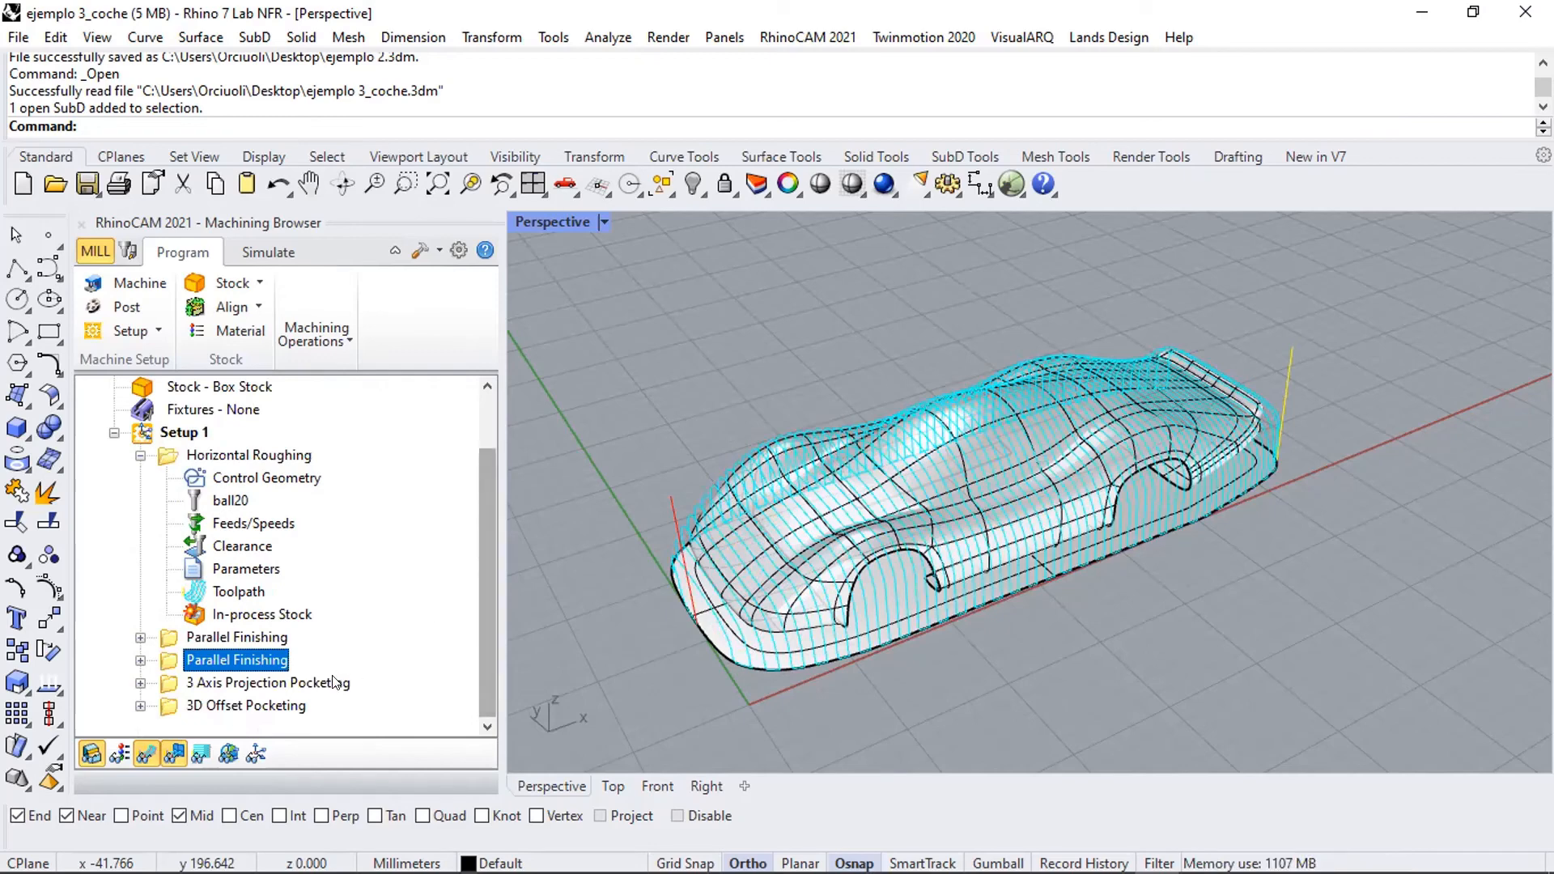
- Display the 3 Axis Projection Pocketing toolpath and examine its passes over the car in the perspective and top views
left_click(279, 684)
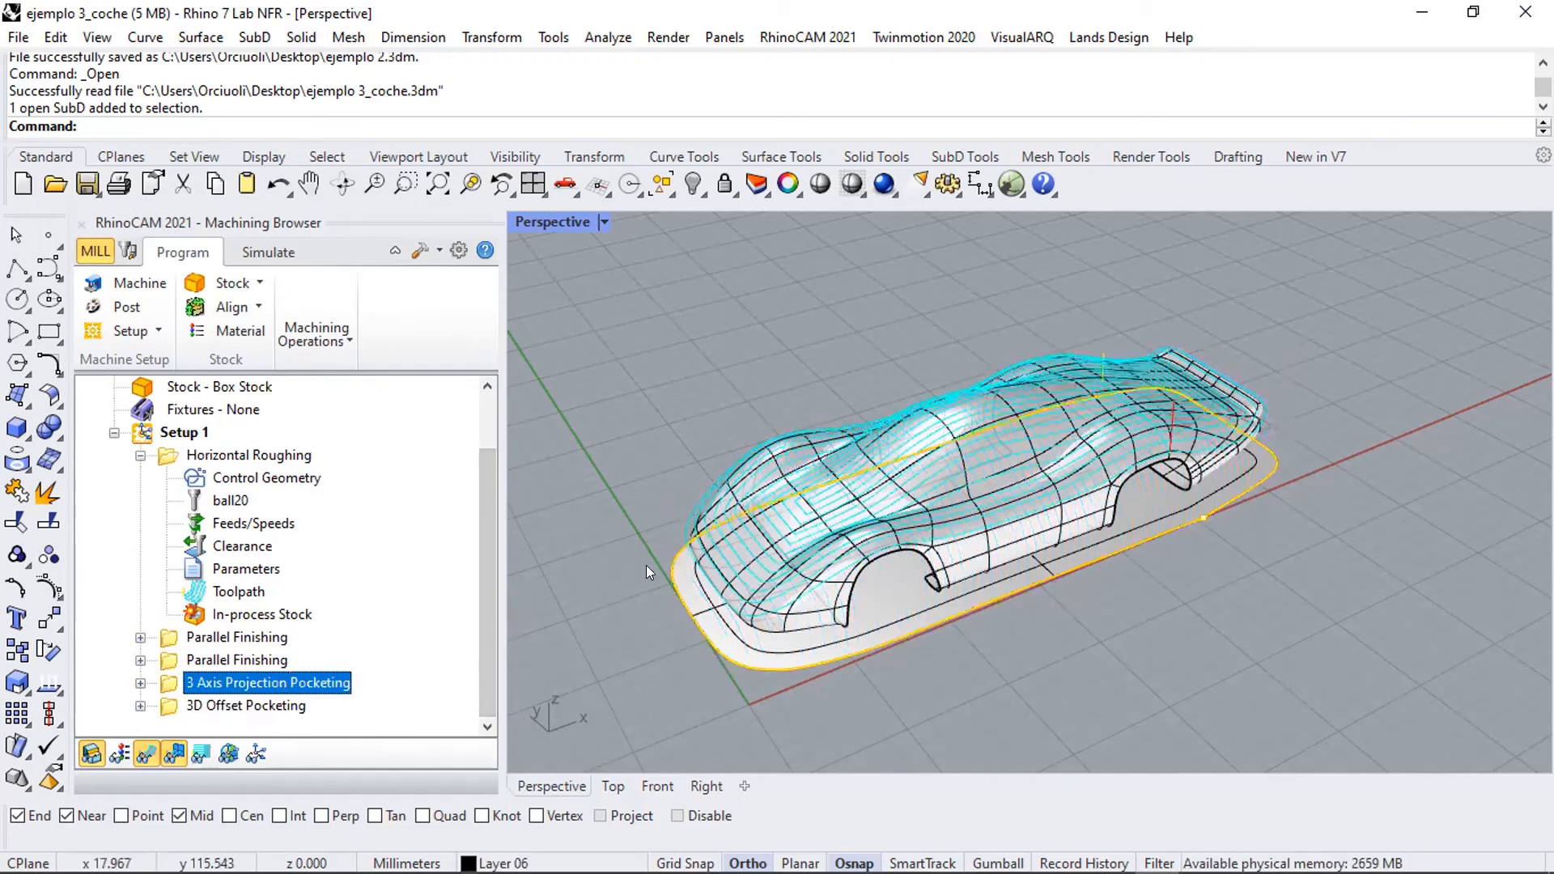
scroll(913, 459, "up", 5)
scroll(917, 512, "down", 4)
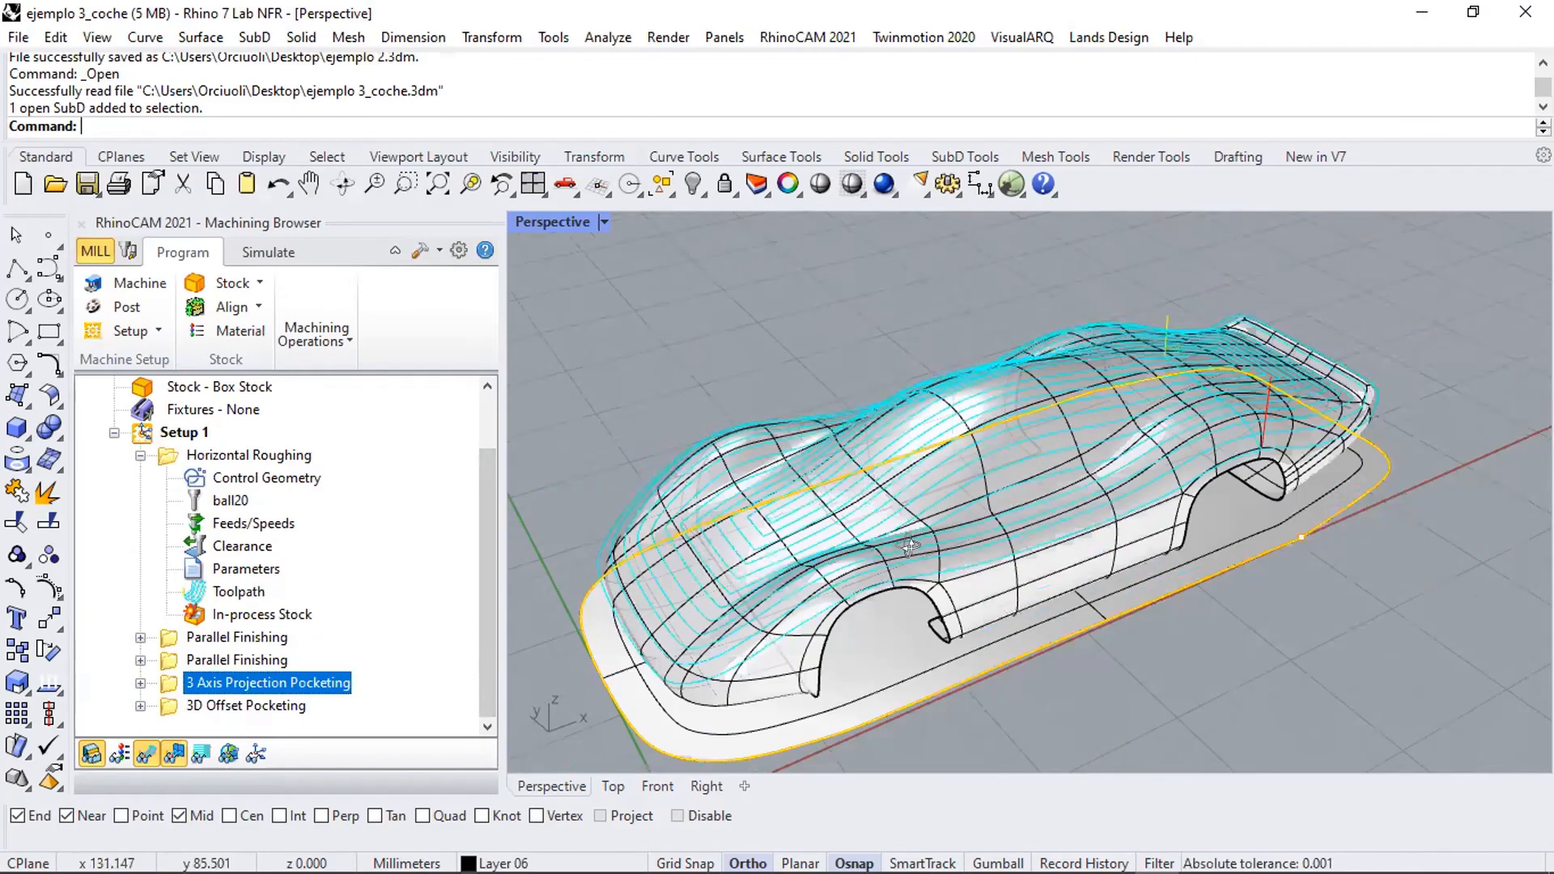
scroll(819, 517, "up", 2)
scroll(819, 517, "down", 1)
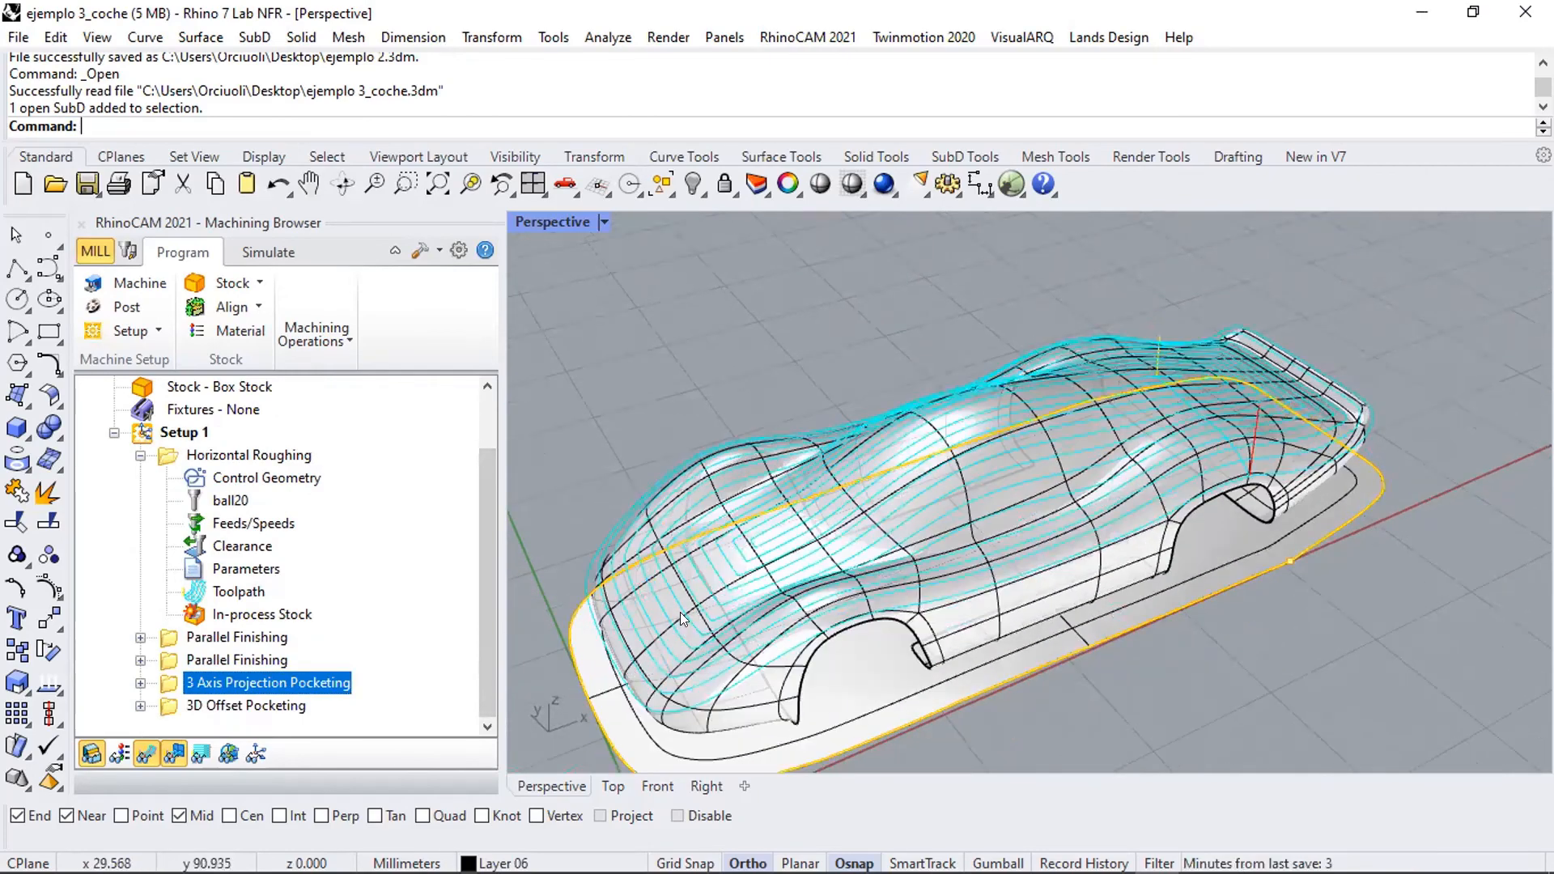
double_click(552, 222)
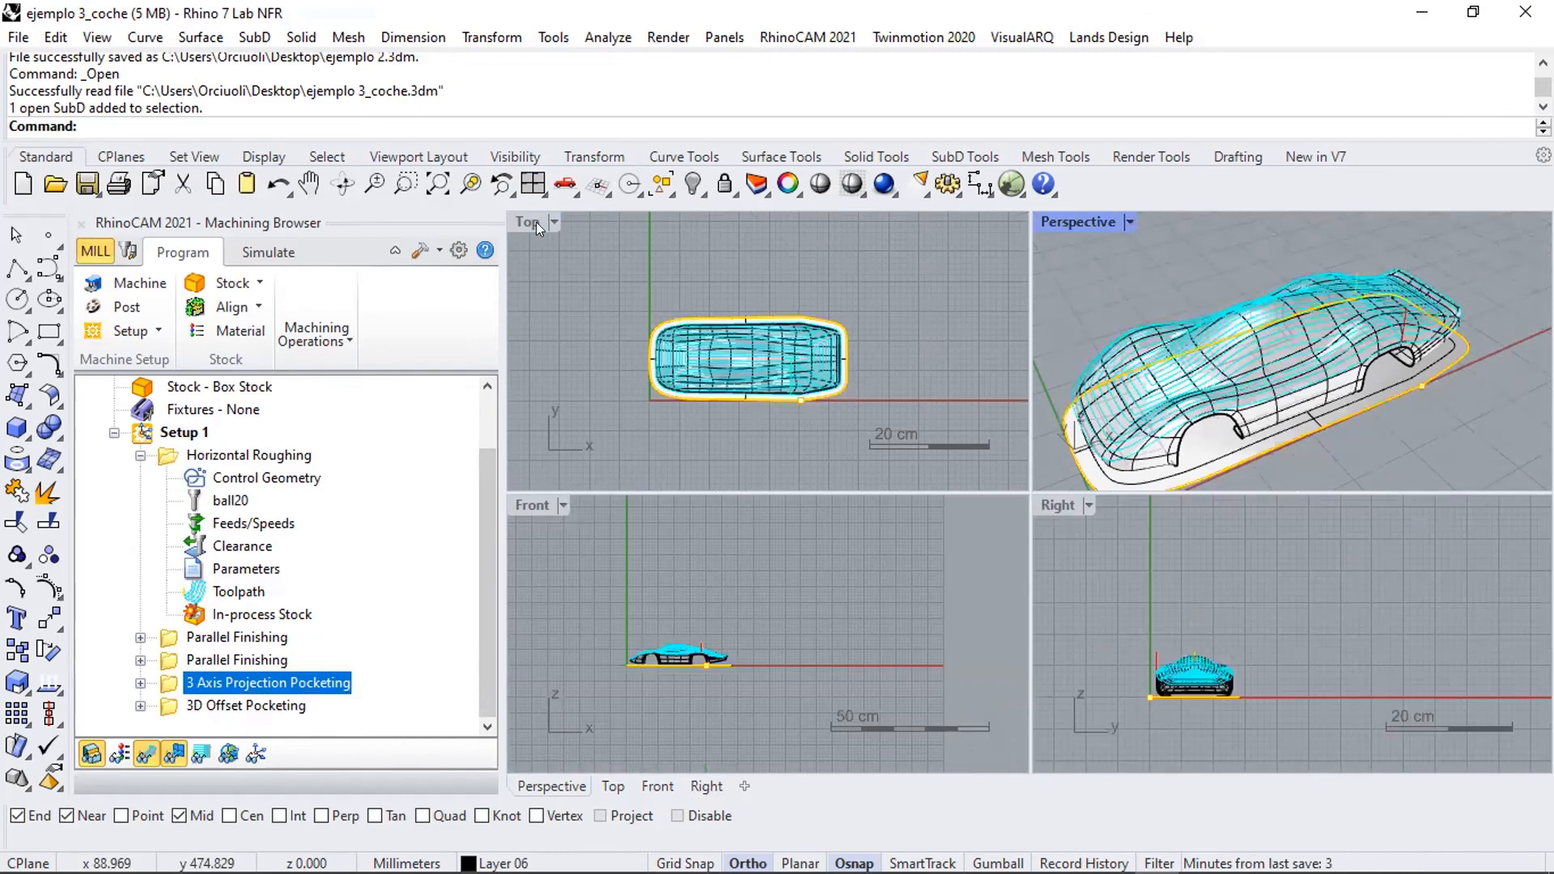
double_click(536, 221)
scroll(899, 500, "up", 8)
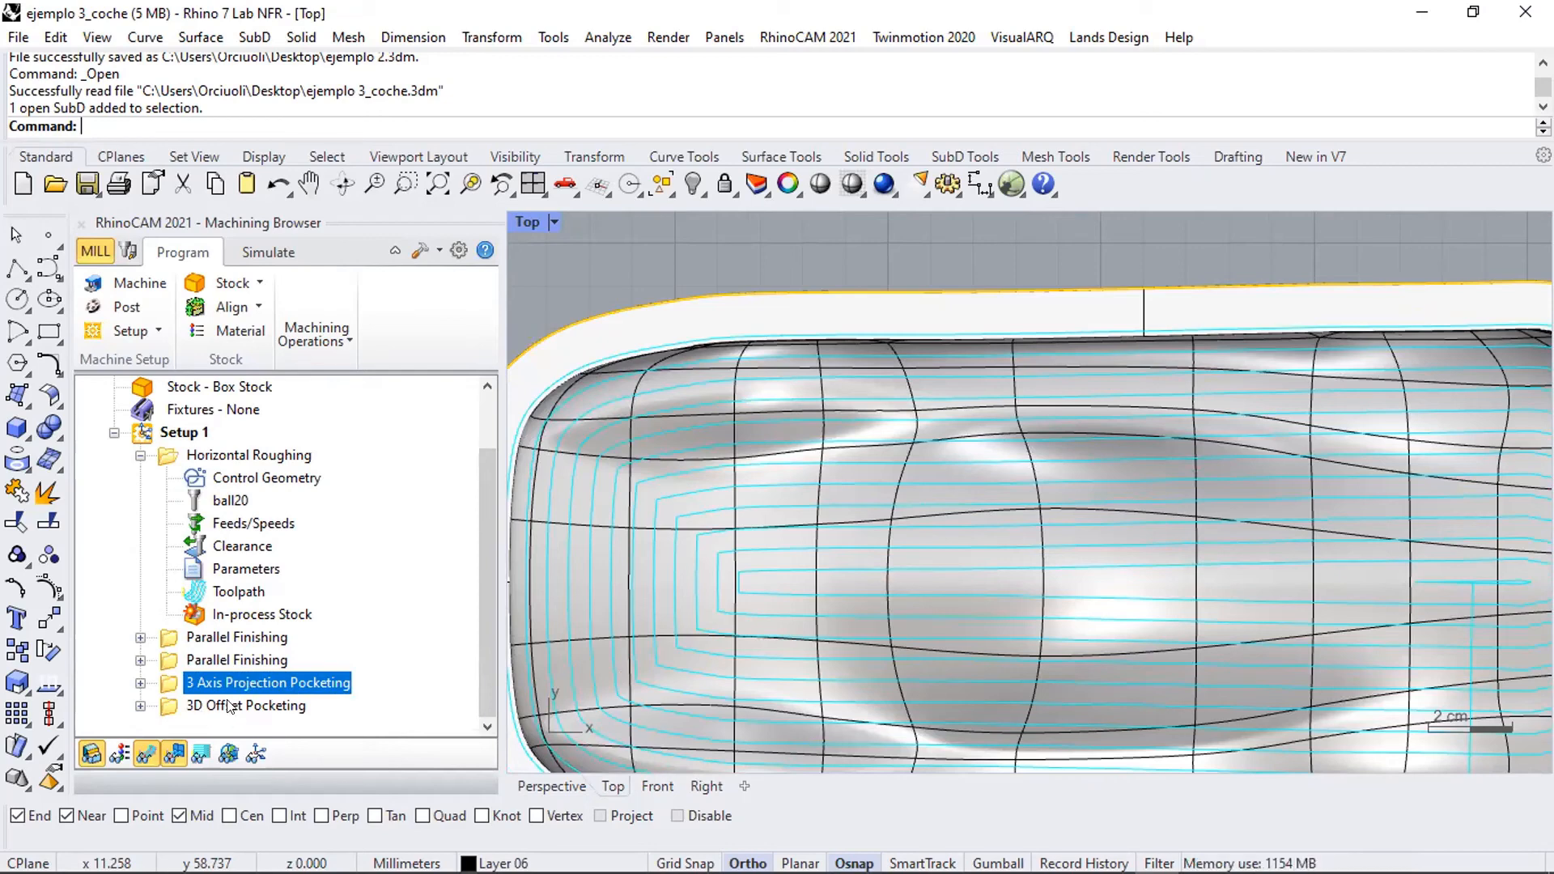
- Display the 3D Offset Pocketing toolpath and examine its pass spacing on the car body in the top and perspective views
left_click(231, 707)
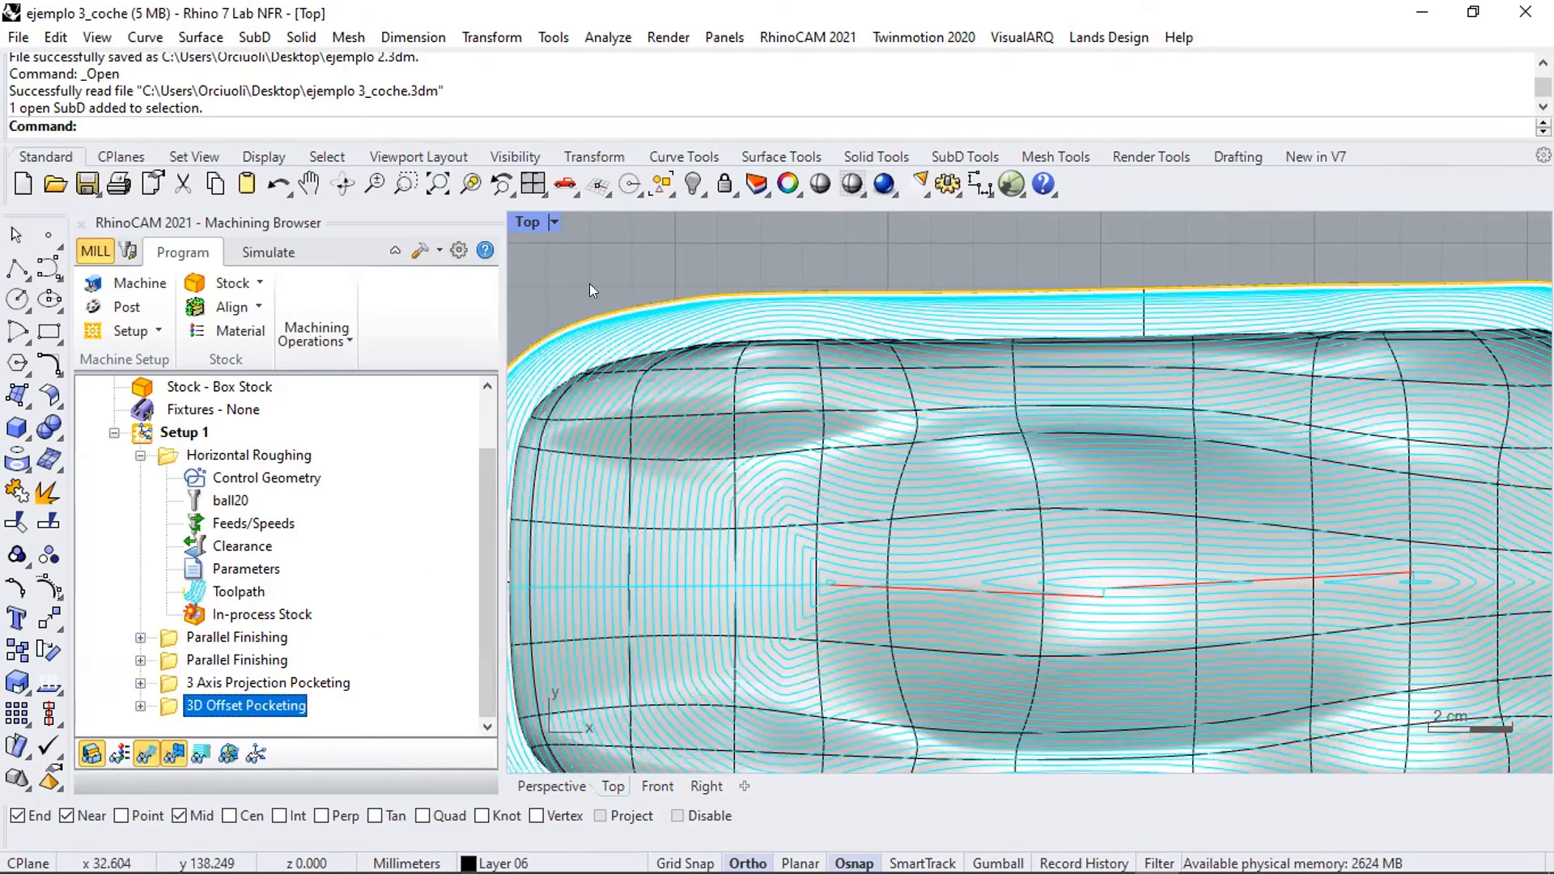
double_click(530, 221)
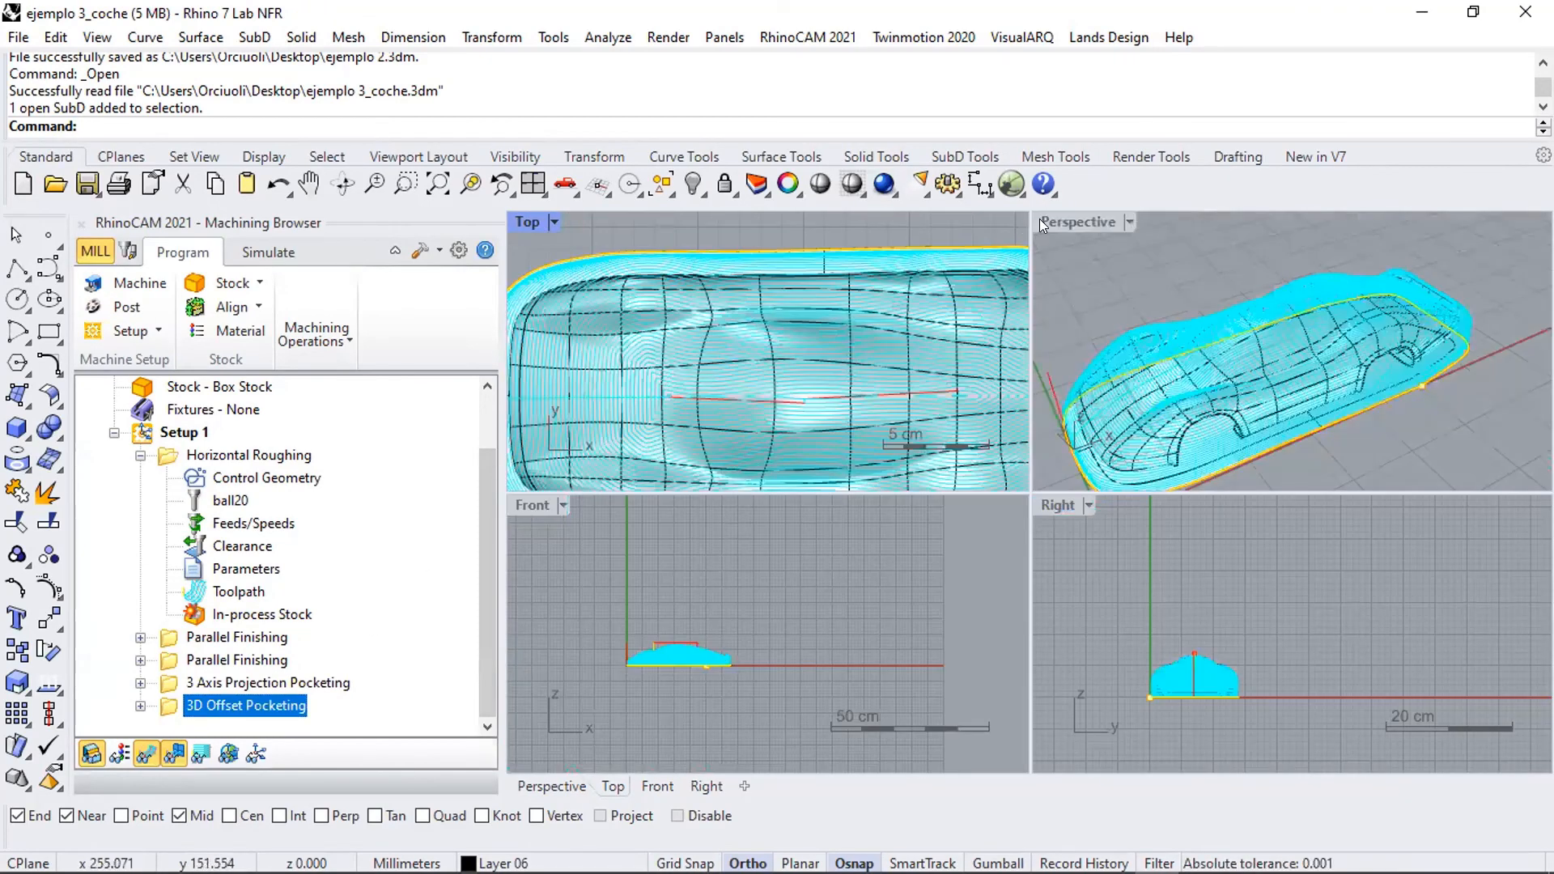
double_click(1040, 220)
scroll(916, 535, "up", 5)
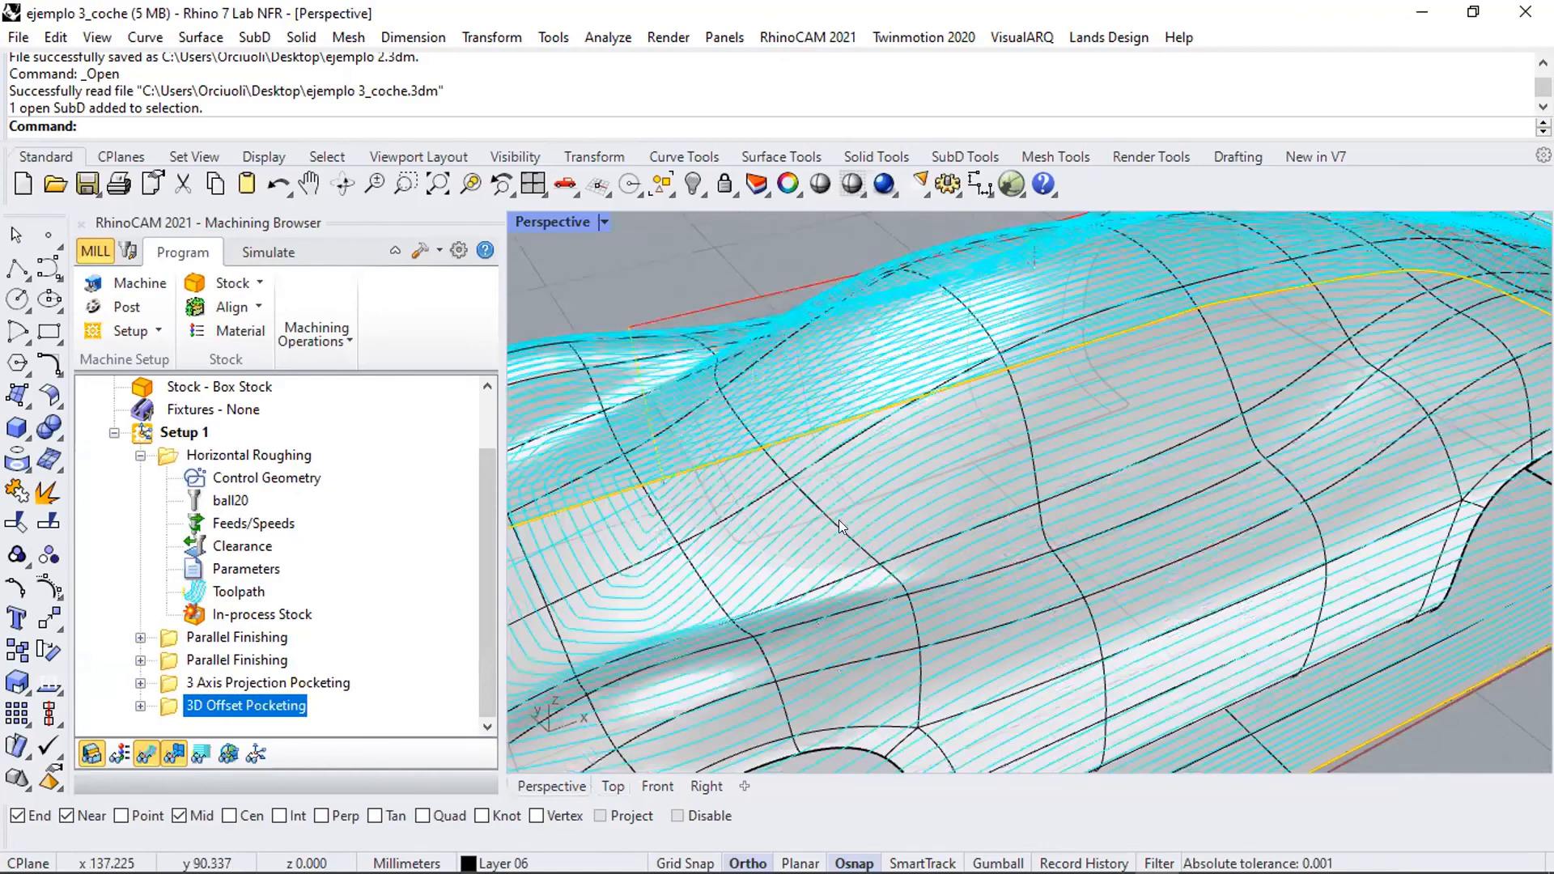
right_click_drag(872, 498, 904, 408)
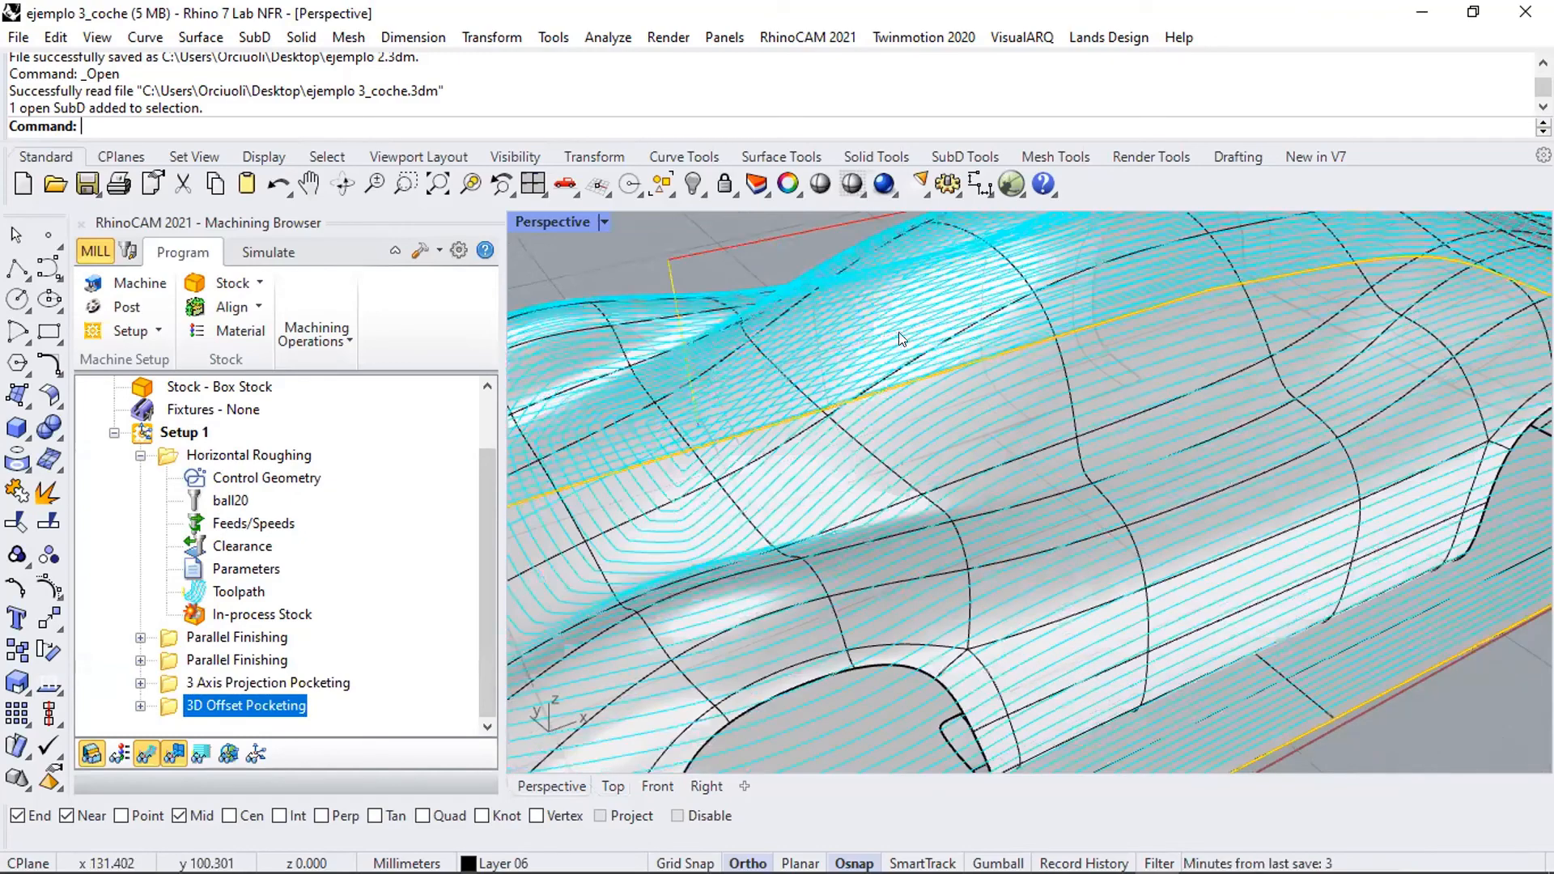
right_click_drag(903, 338, 1004, 372)
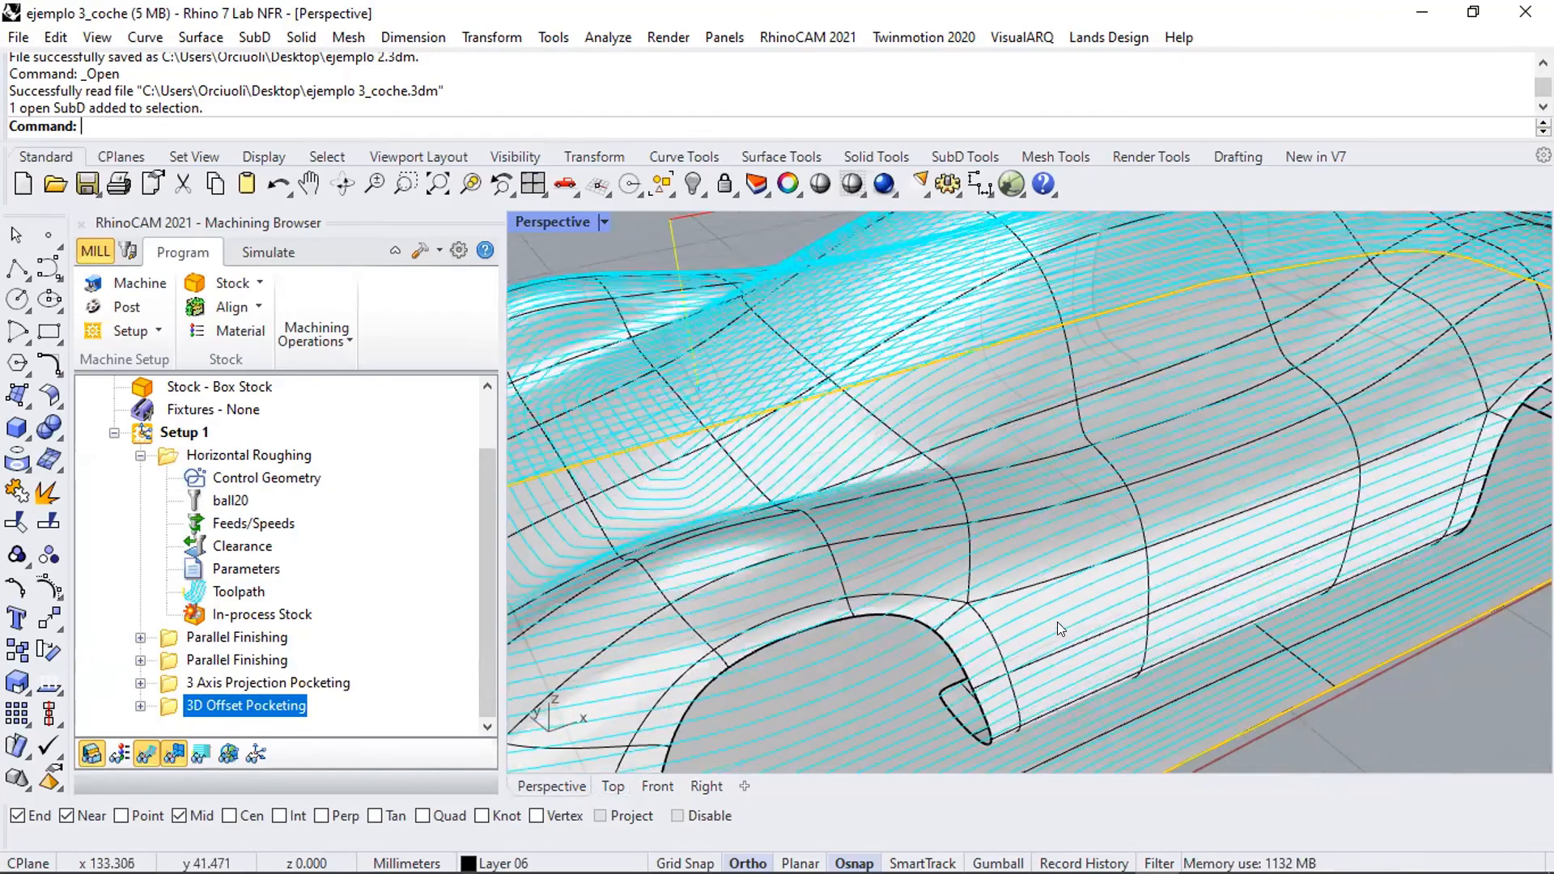
right_click_drag(1058, 620, 1043, 549)
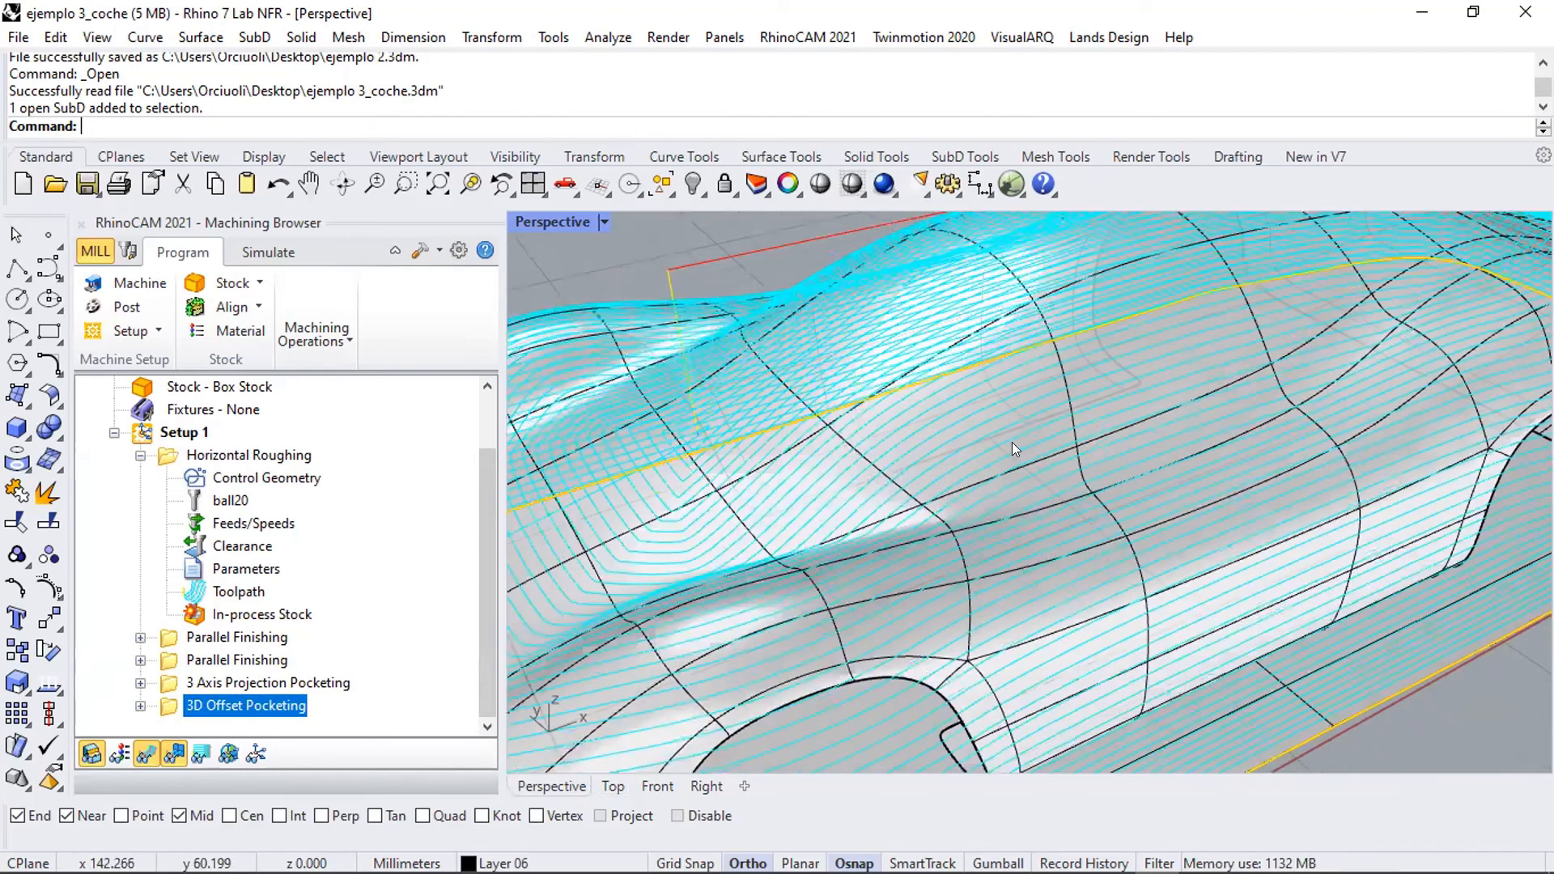
right_click_drag(1012, 442, 1012, 439)
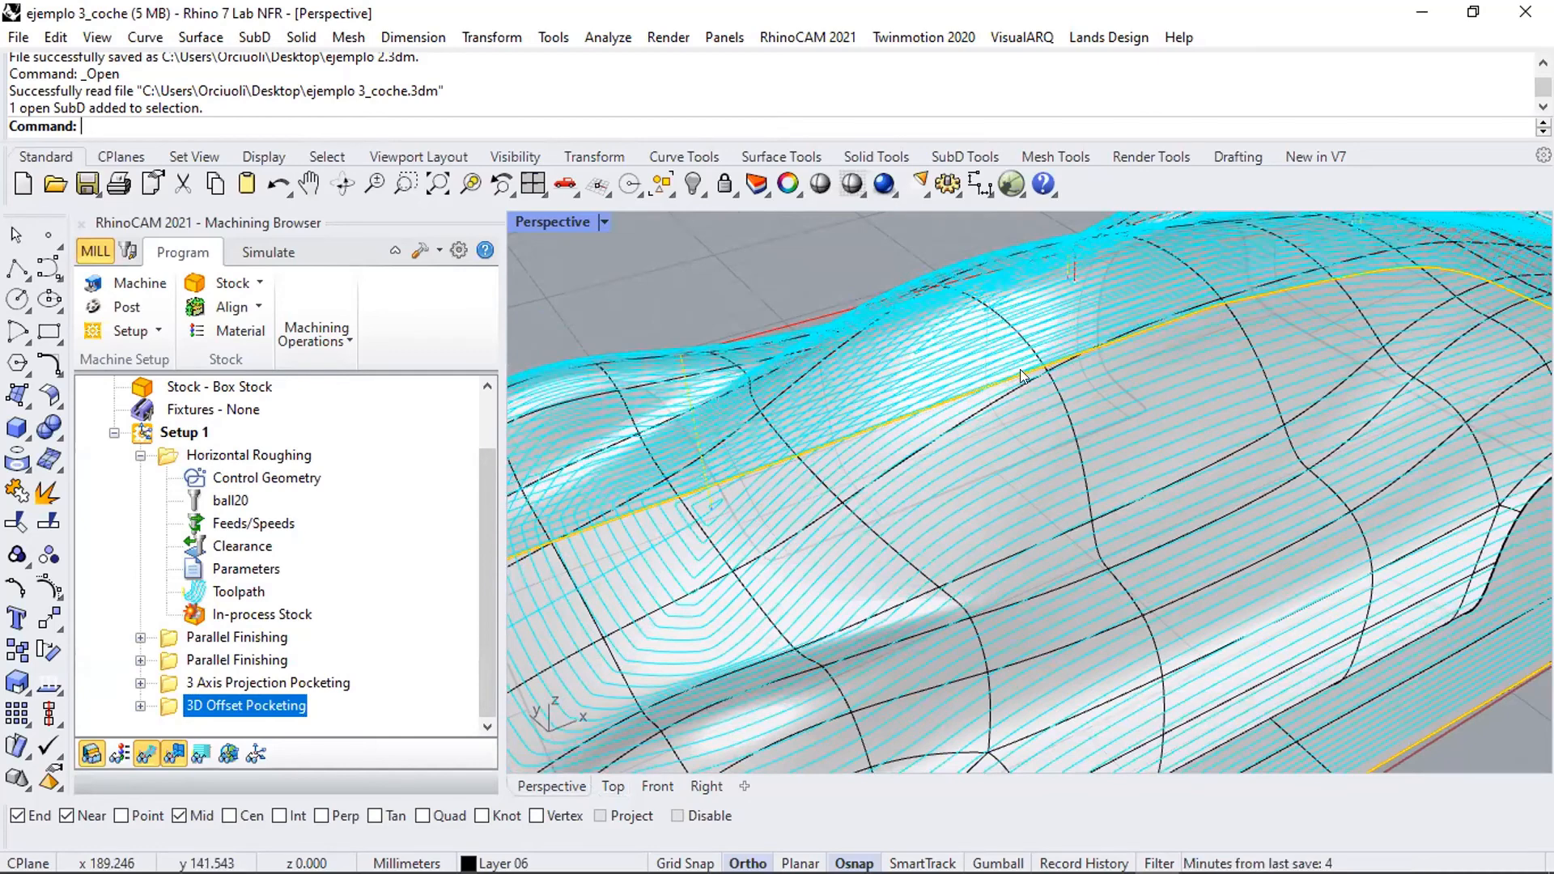
scroll(1020, 369, "down", 5)
scroll(990, 458, "up", 2)
scroll(990, 459, "up", 5)
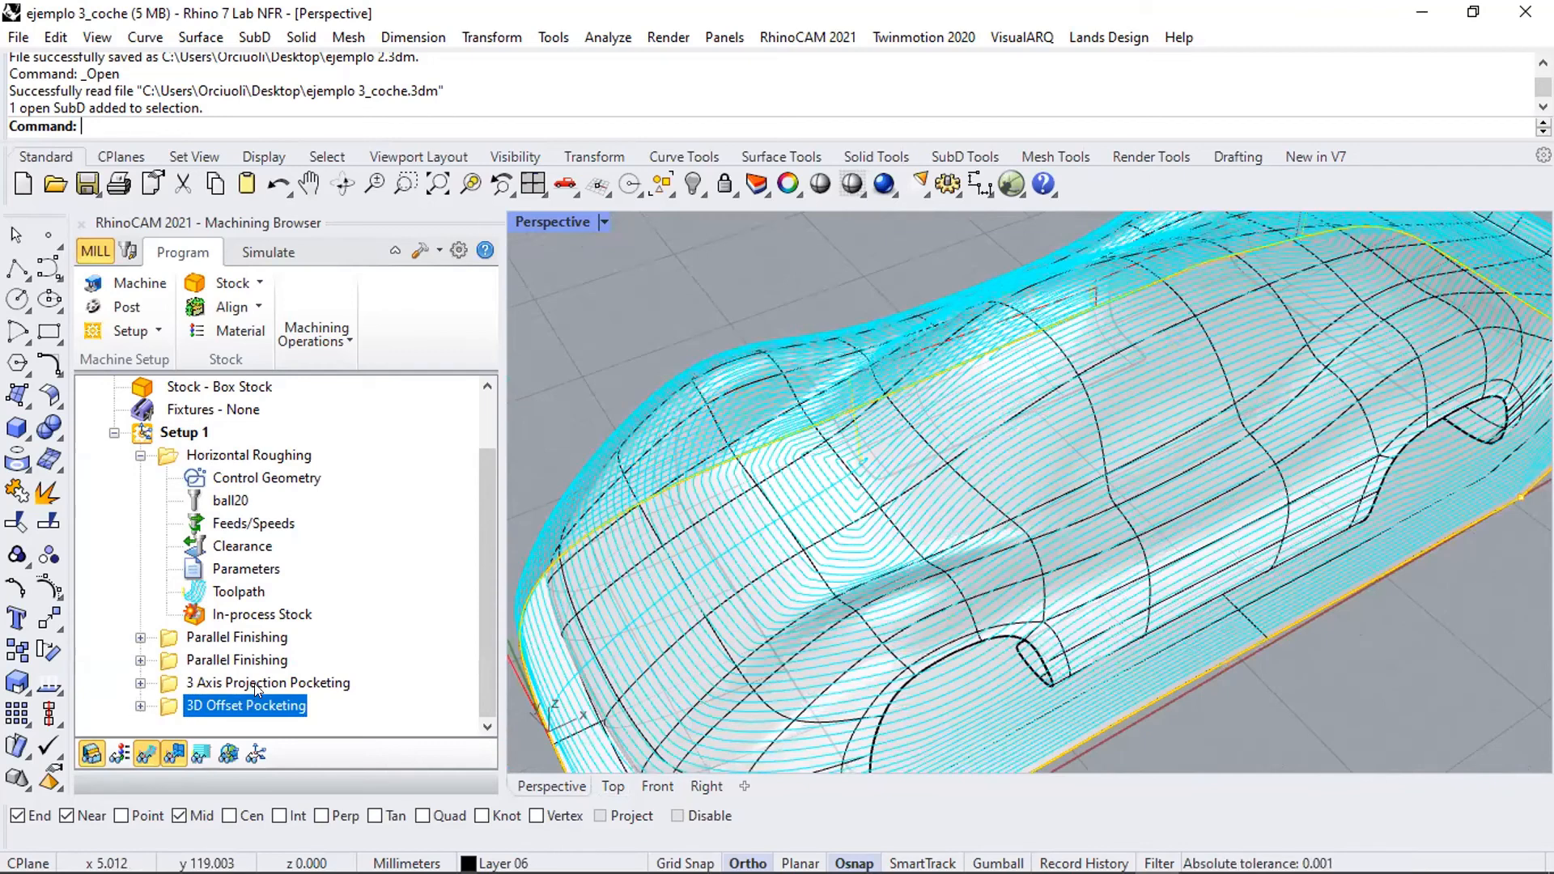
- Remove all machining regions from the control geometry of the 3D Offset Pocketing operation
left_click(140, 706)
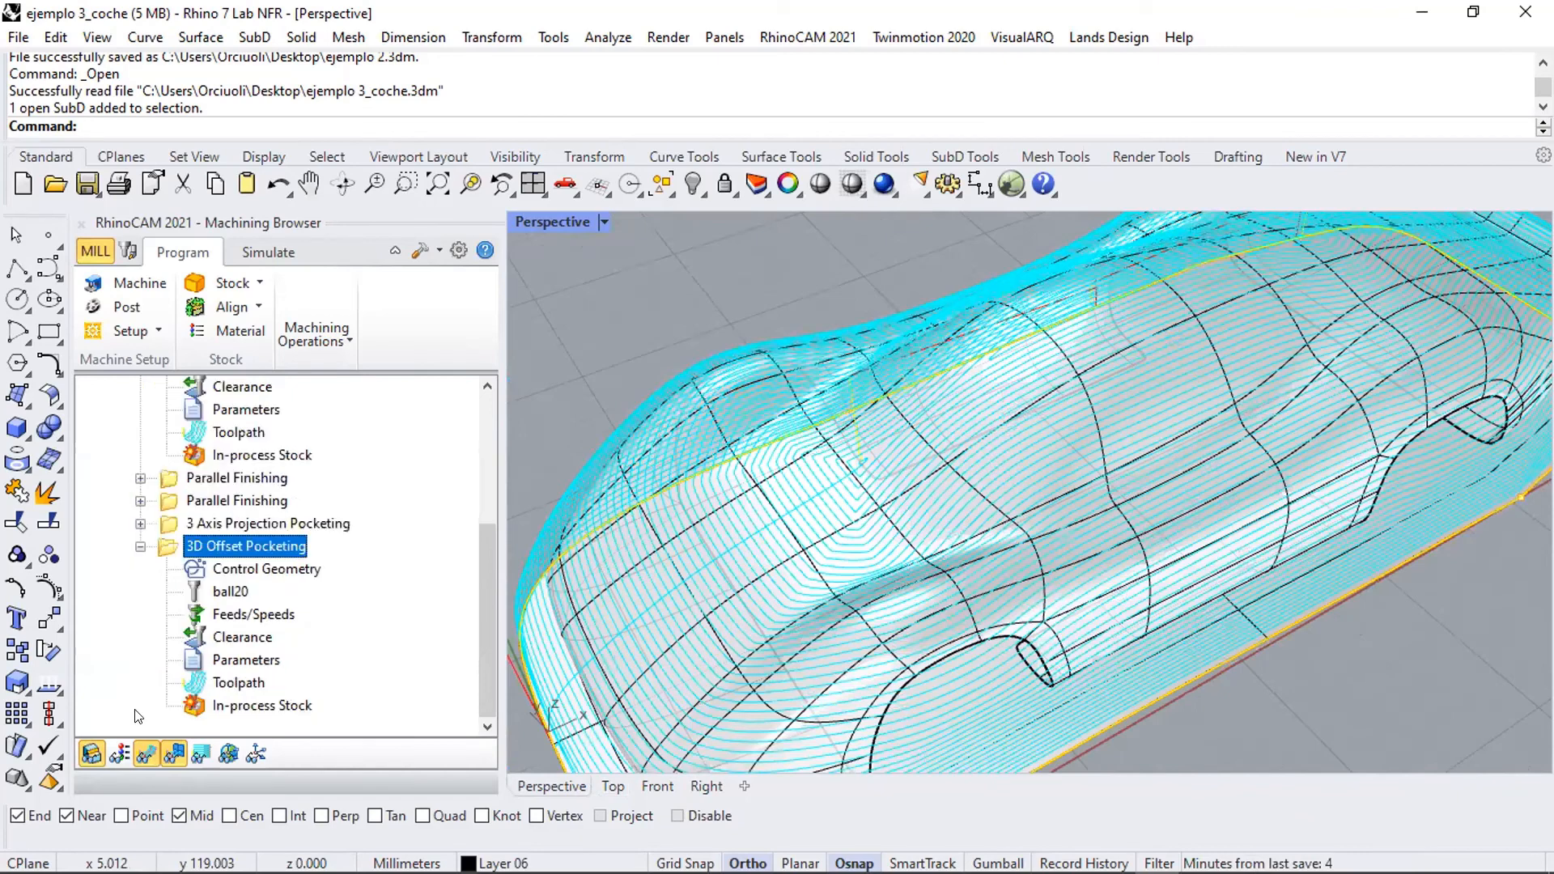
left_click(265, 571)
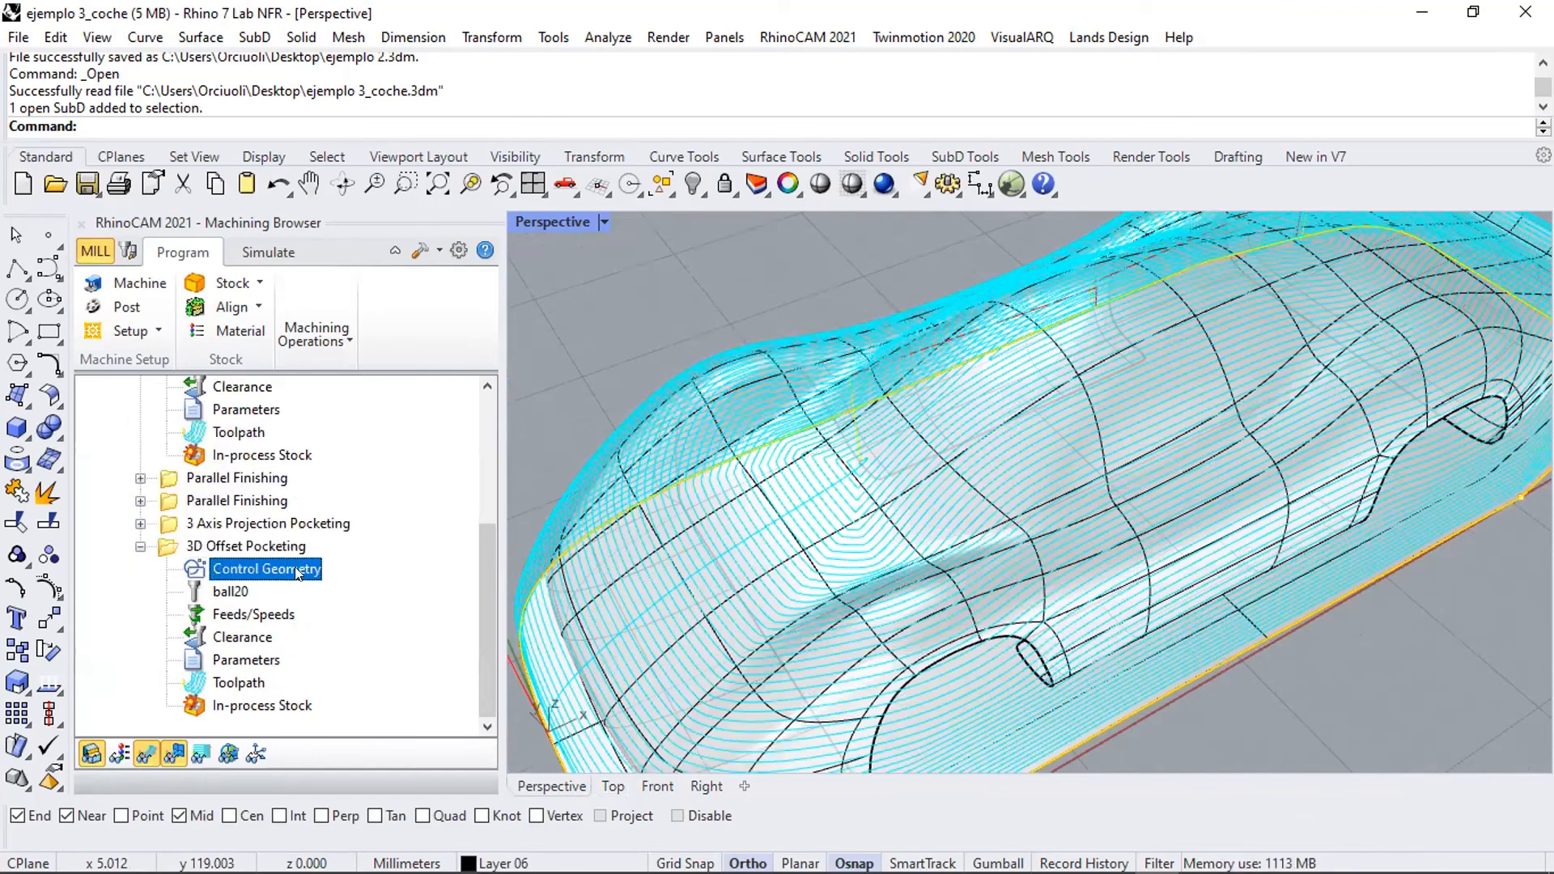
double_click(201, 566)
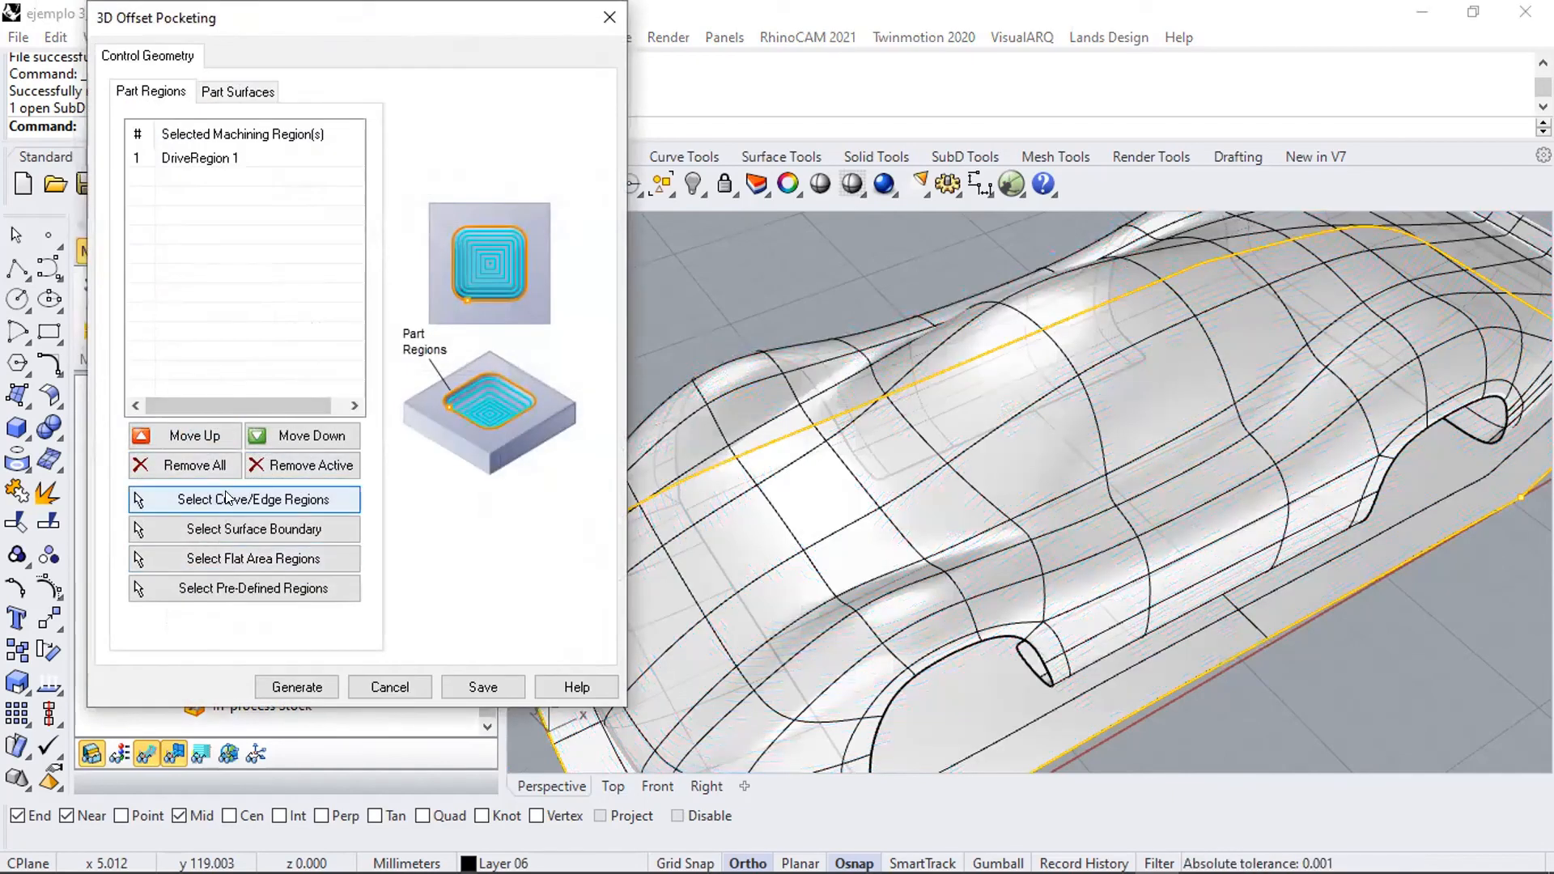
left_click(208, 469)
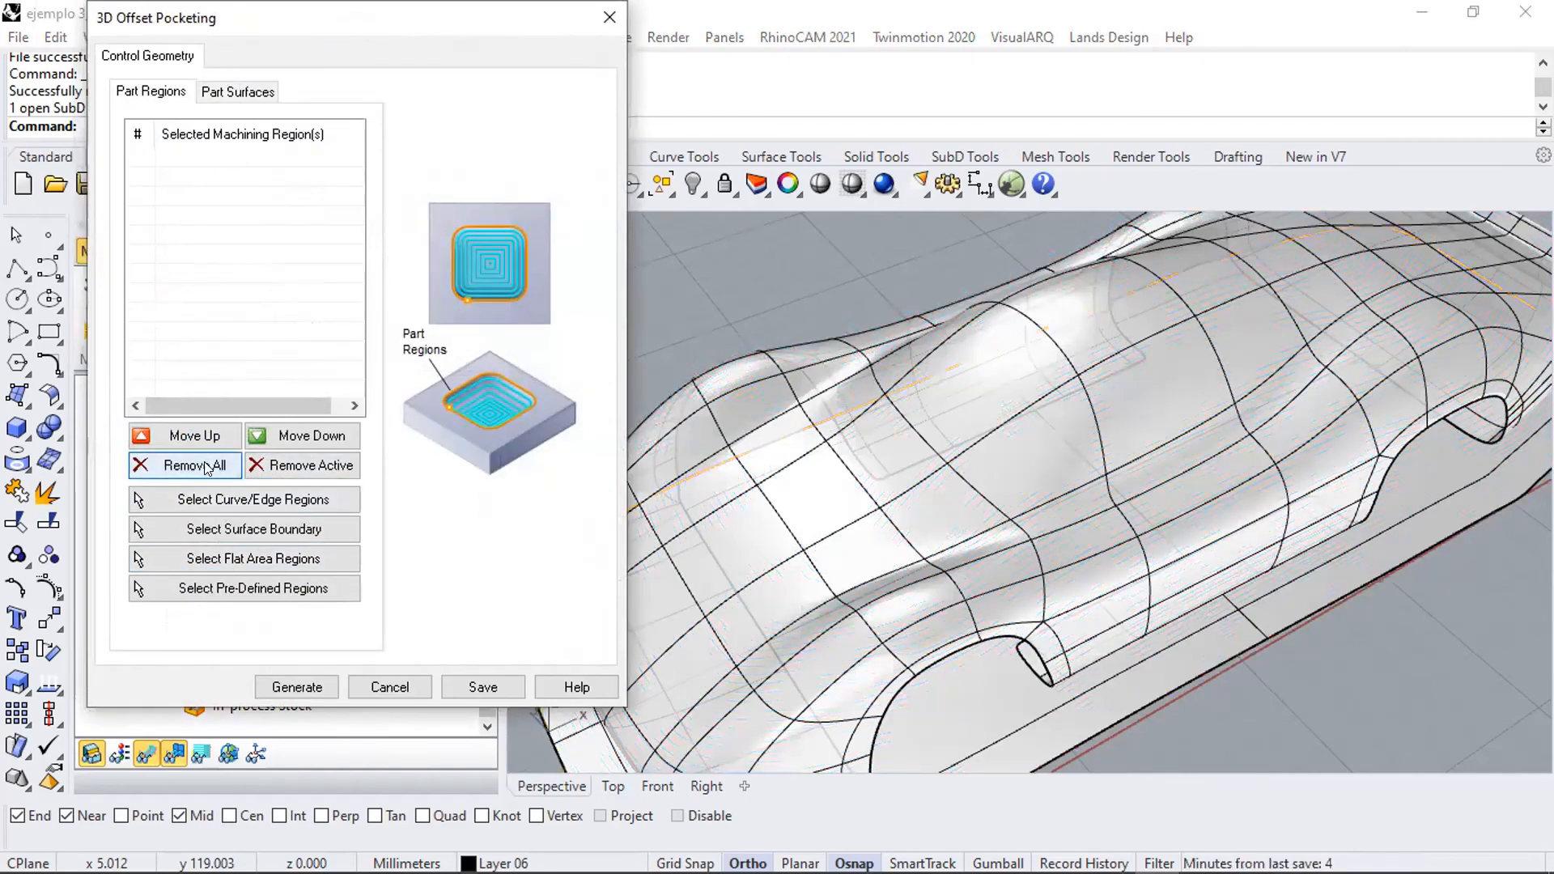
- Select the surface edges enclosing the car's hood and windshield area as the curve/edge regions for 3D Offset Pocketing
left_click(223, 501)
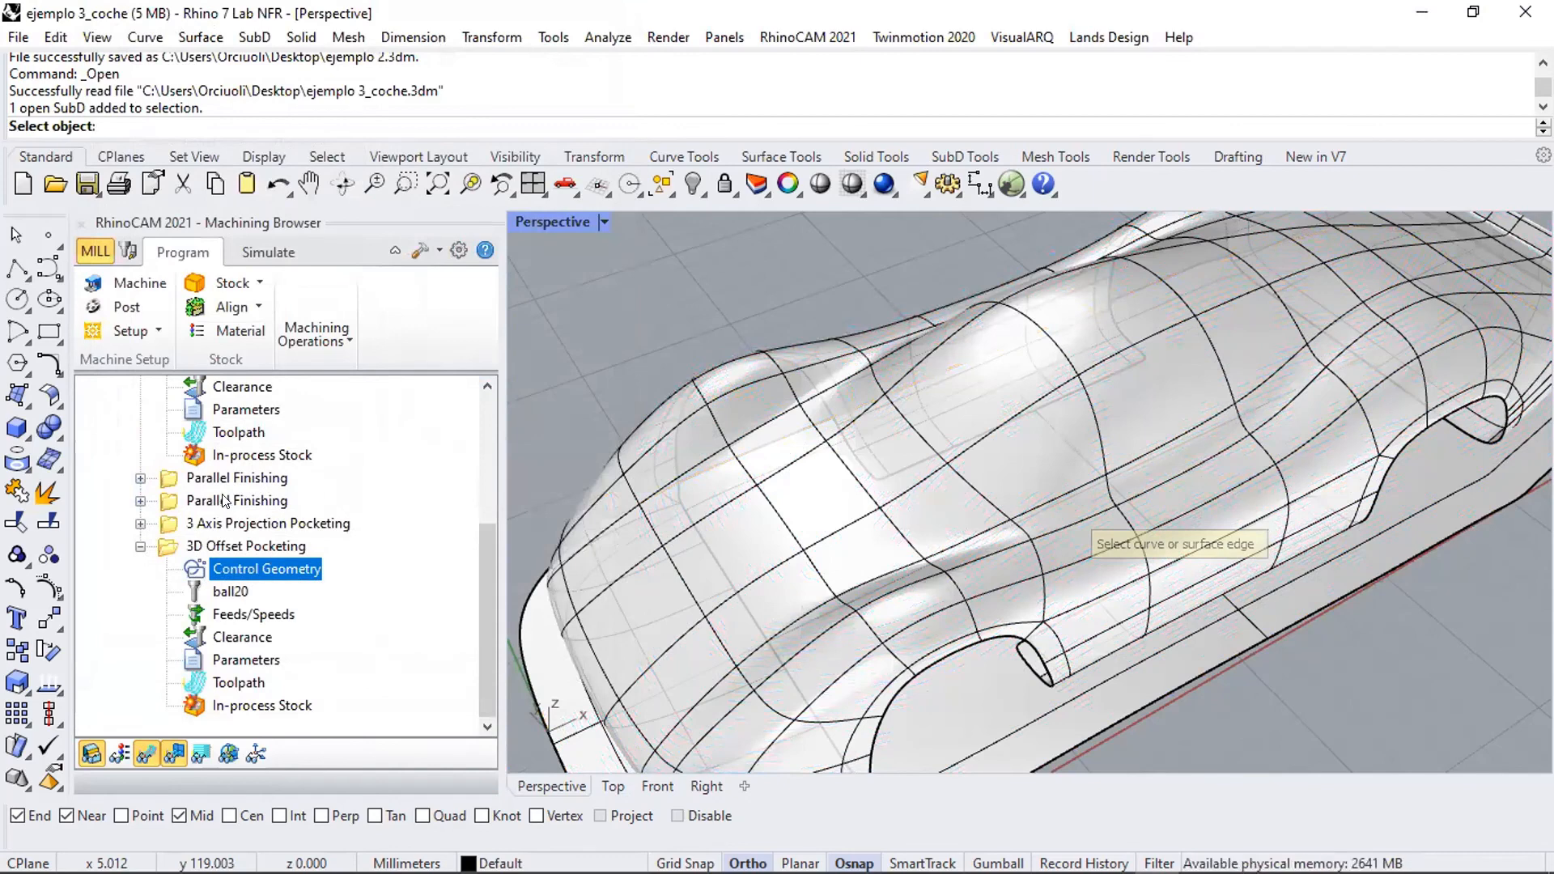
left_click(775, 518)
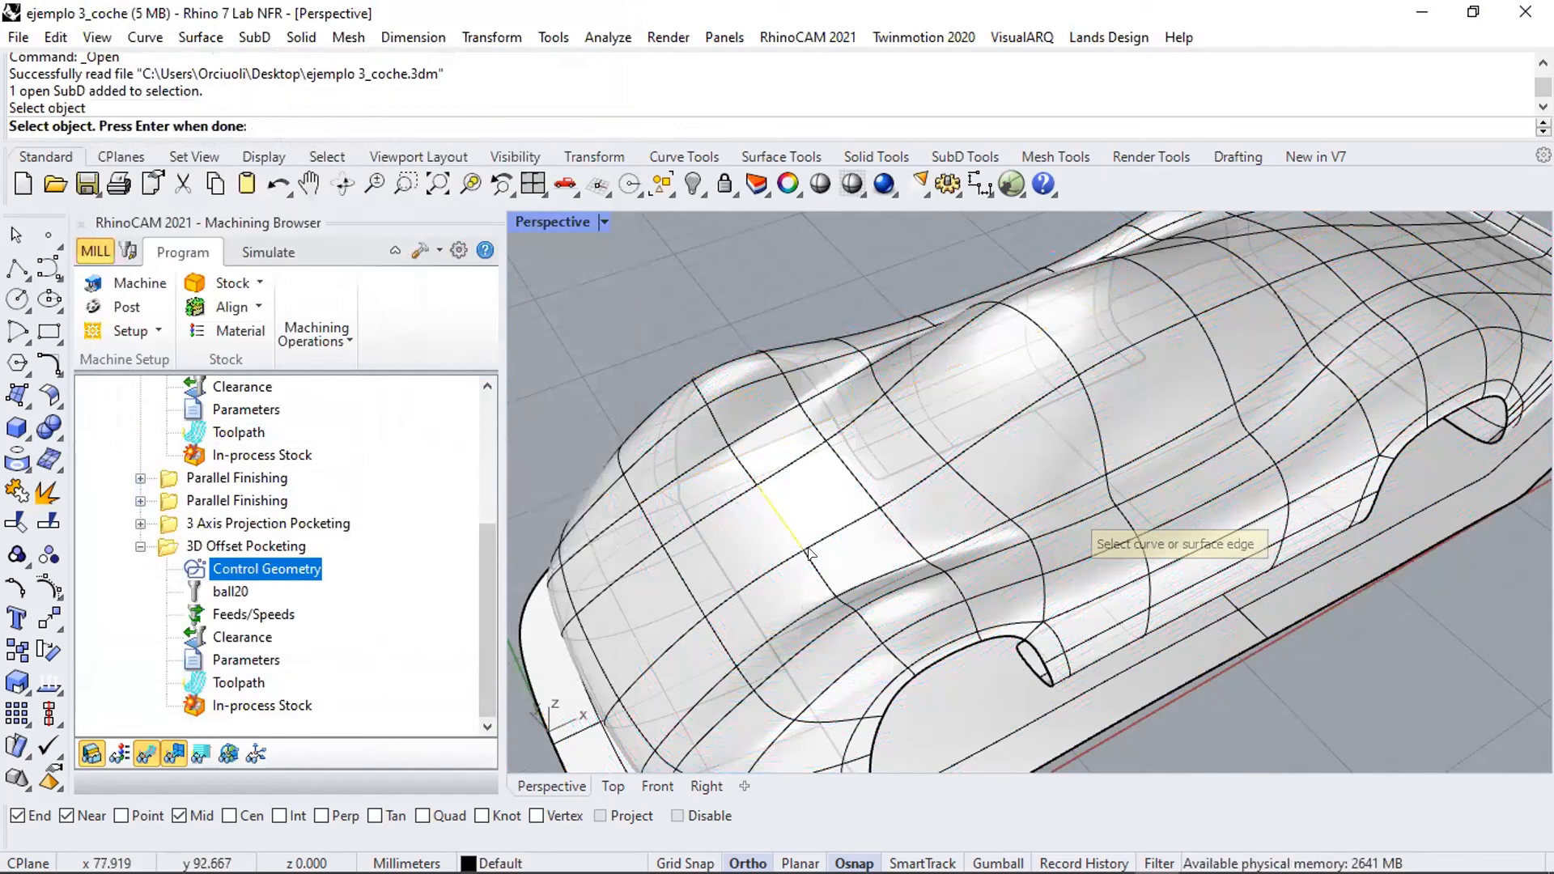
left_click(812, 572)
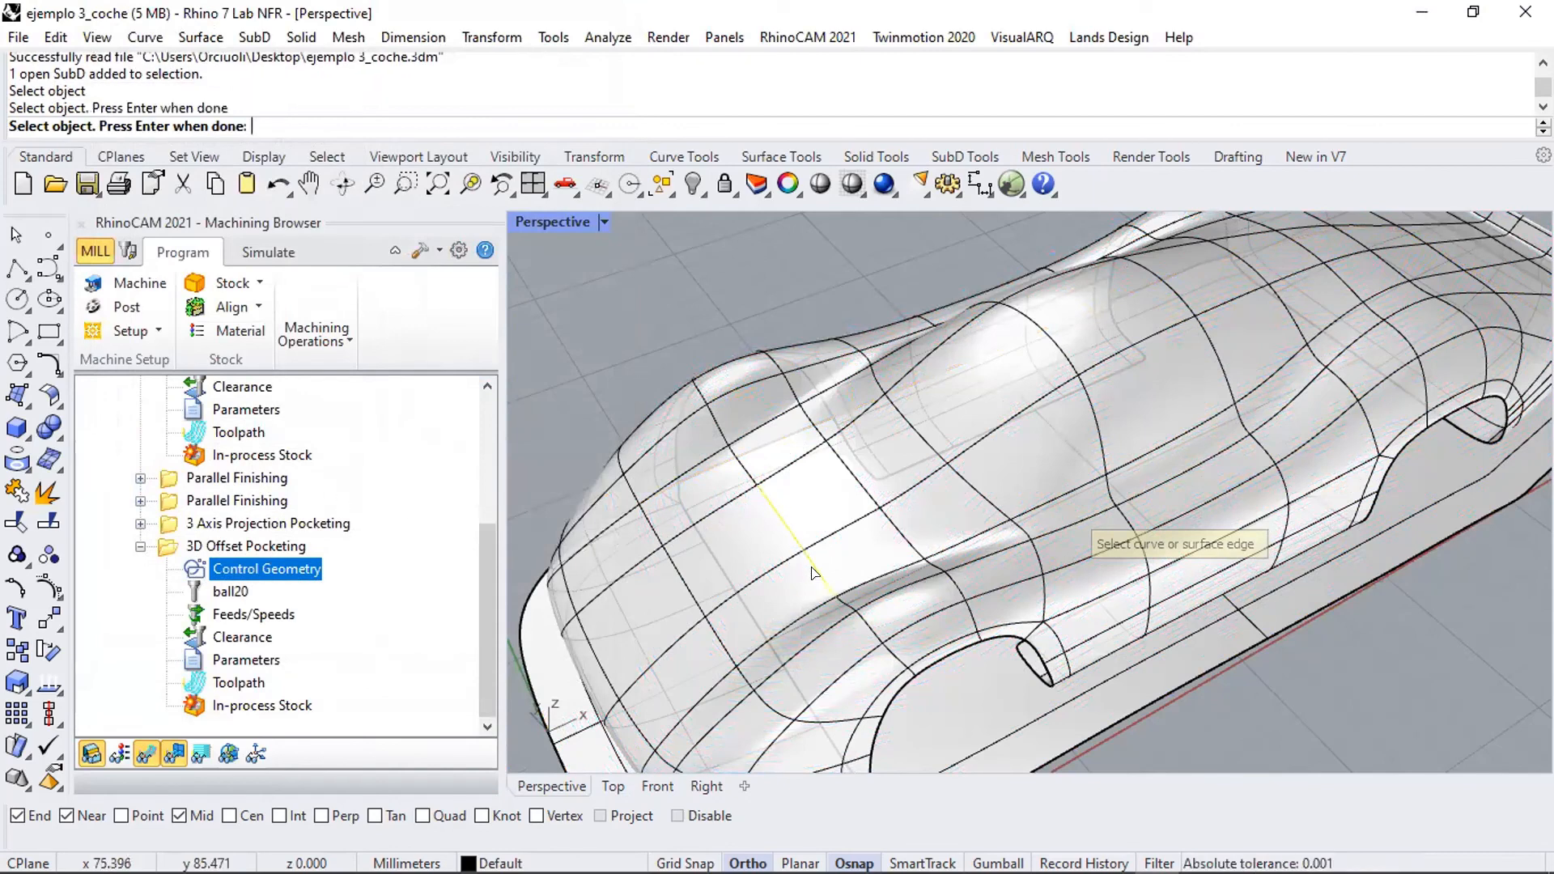
left_click(743, 468)
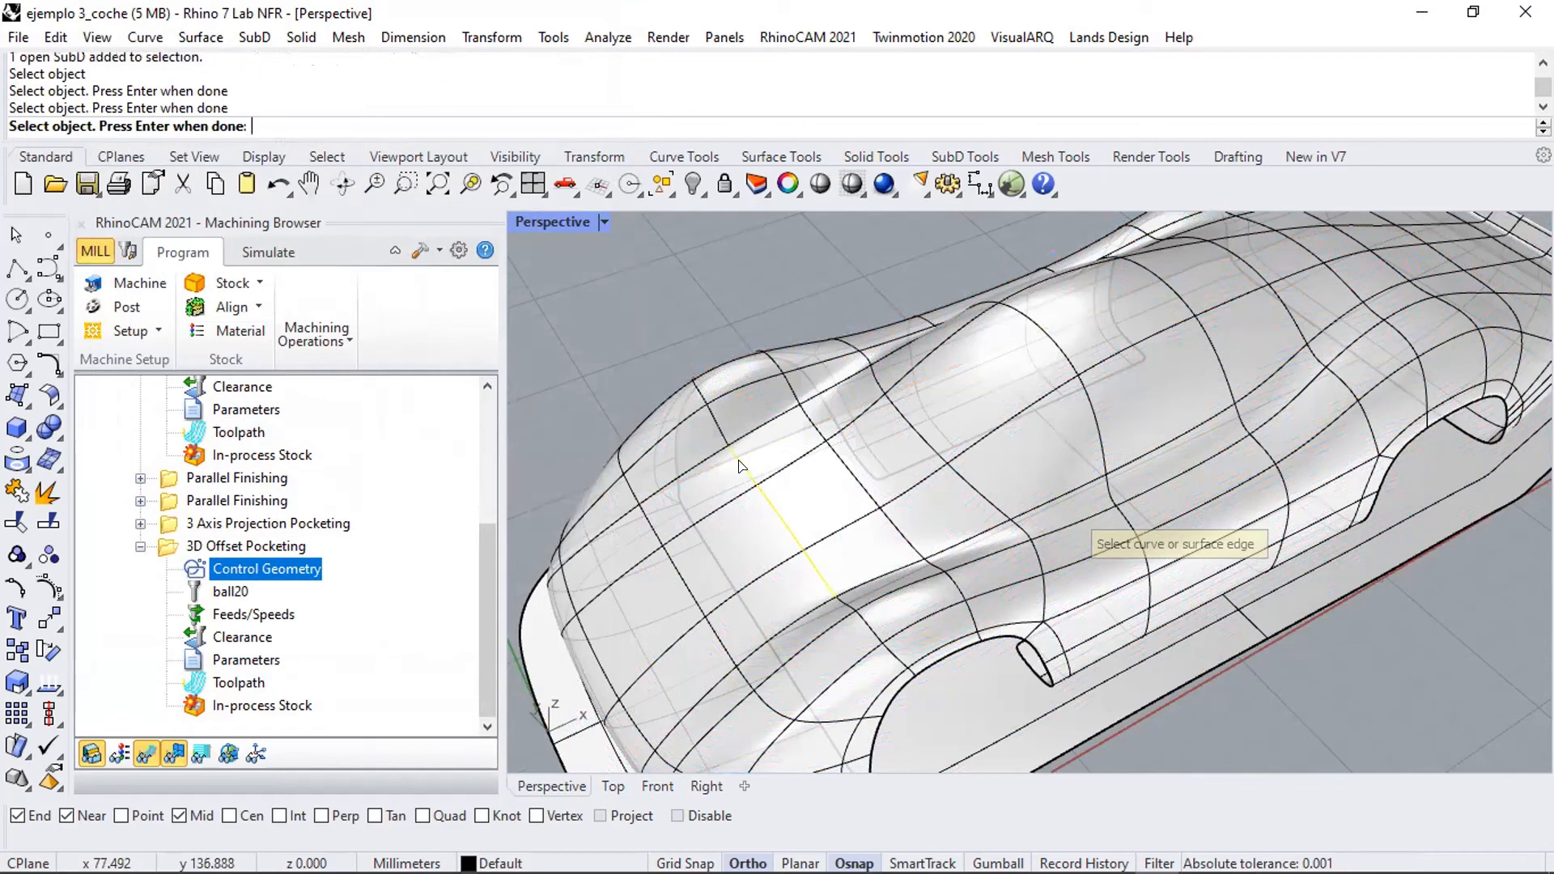
left_click(826, 389)
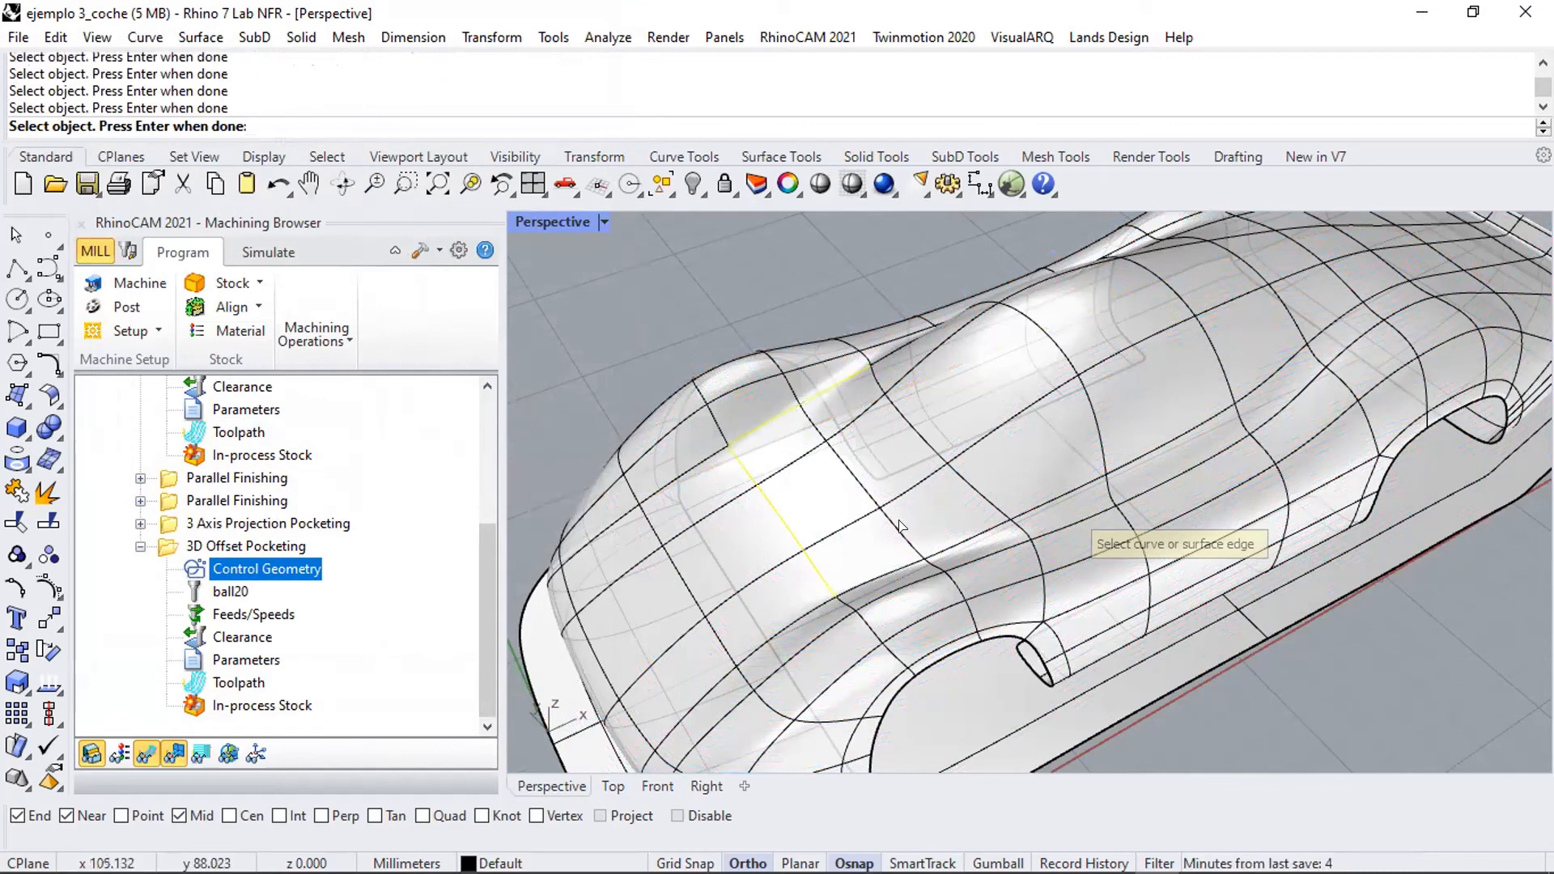
left_click(895, 571)
left_click(971, 536)
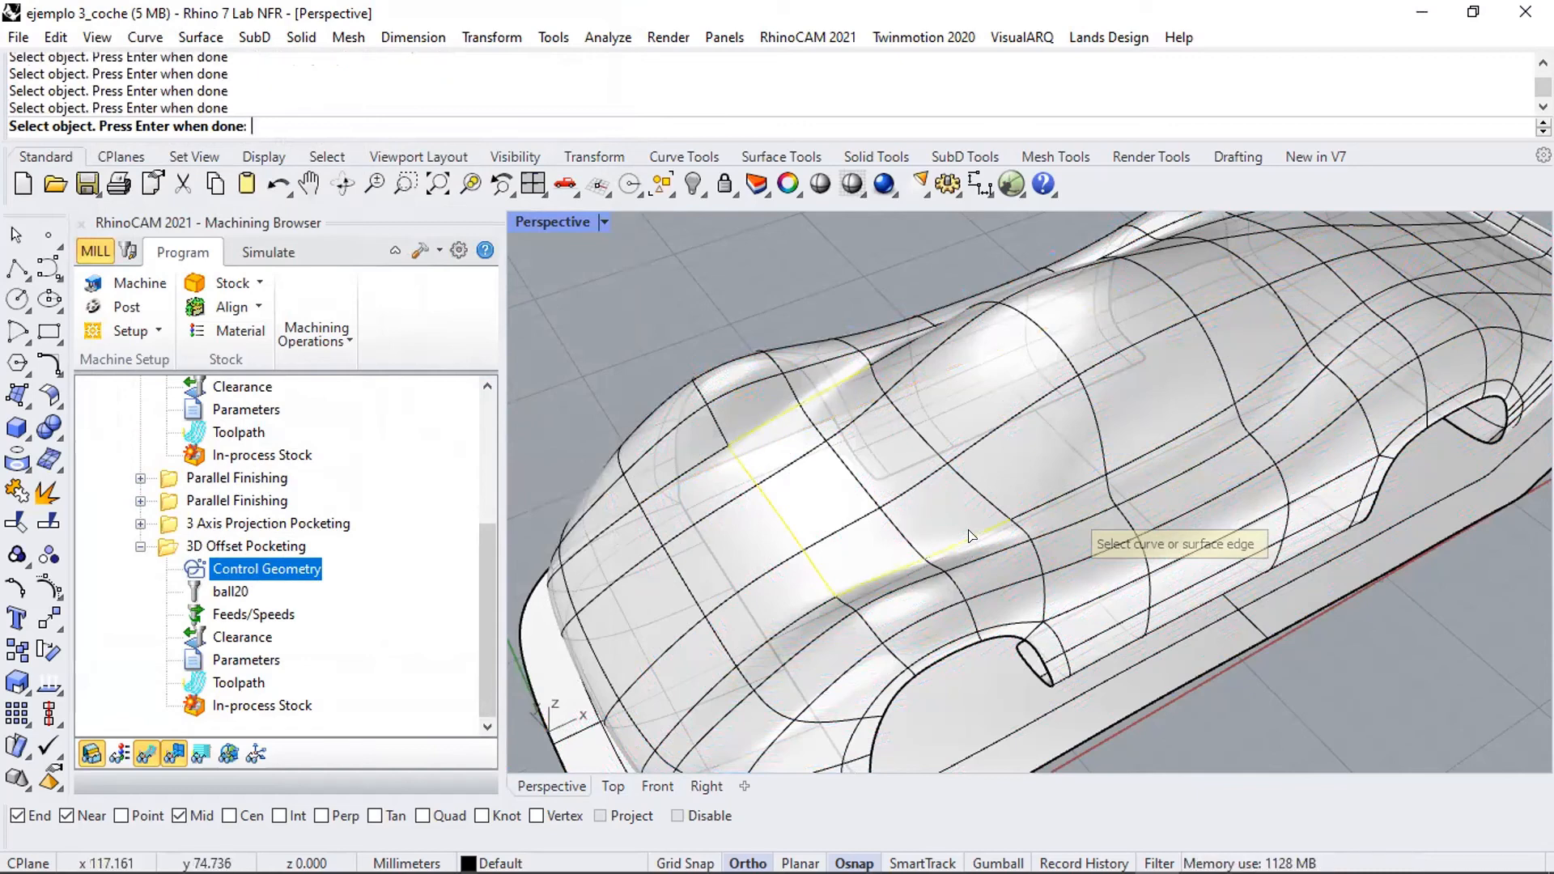
left_click(1058, 497)
left_click(1094, 425)
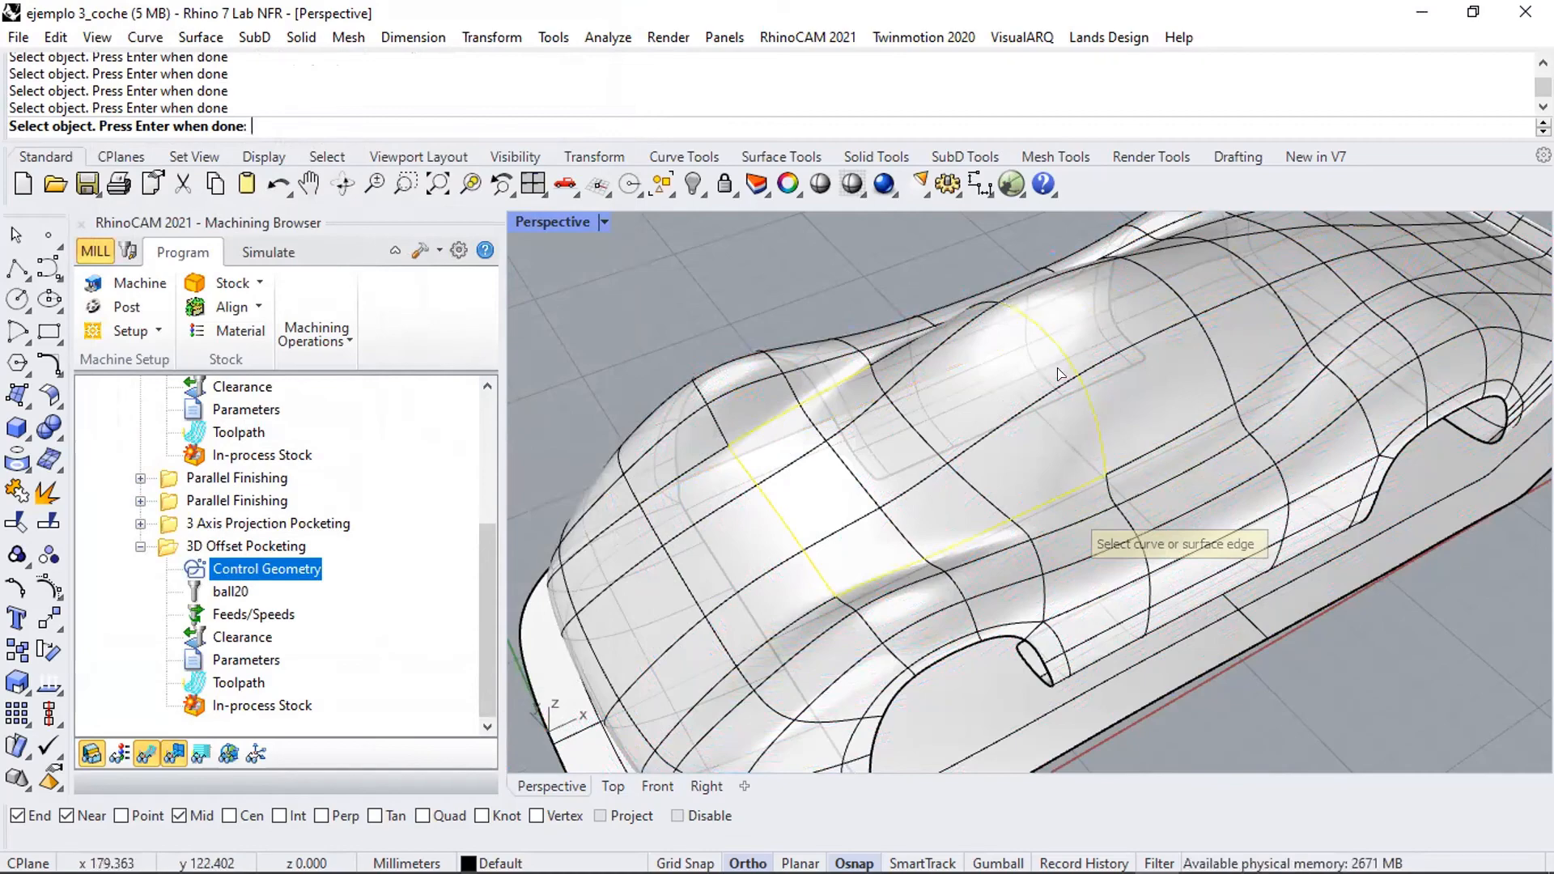
right_click_drag(1076, 409, 1087, 502)
left_click(1085, 499)
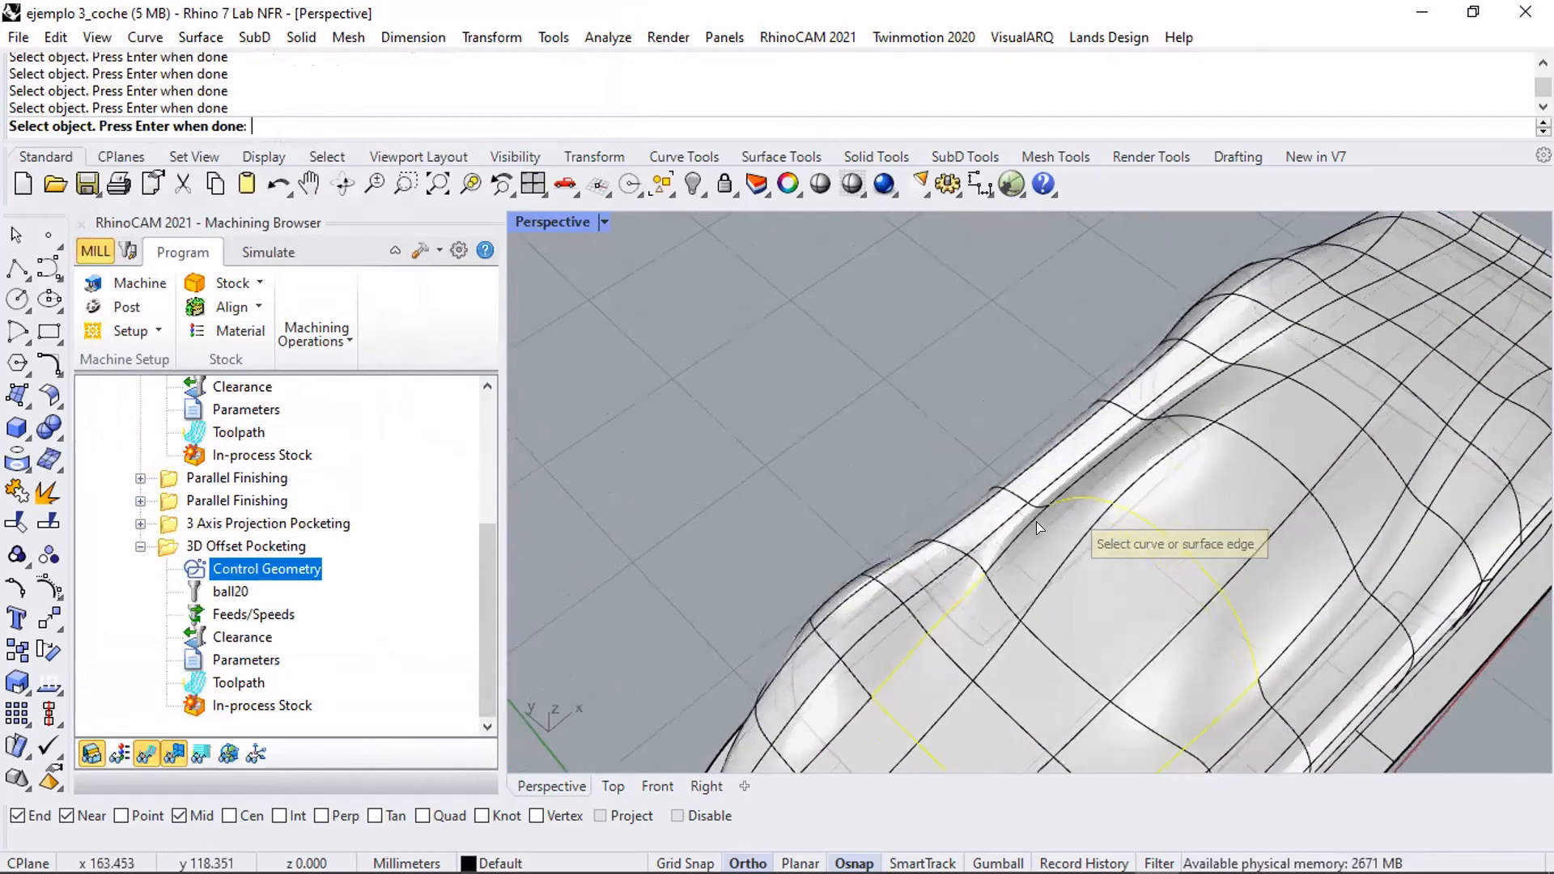
left_click(1024, 536)
scroll(1016, 526, "down", 6)
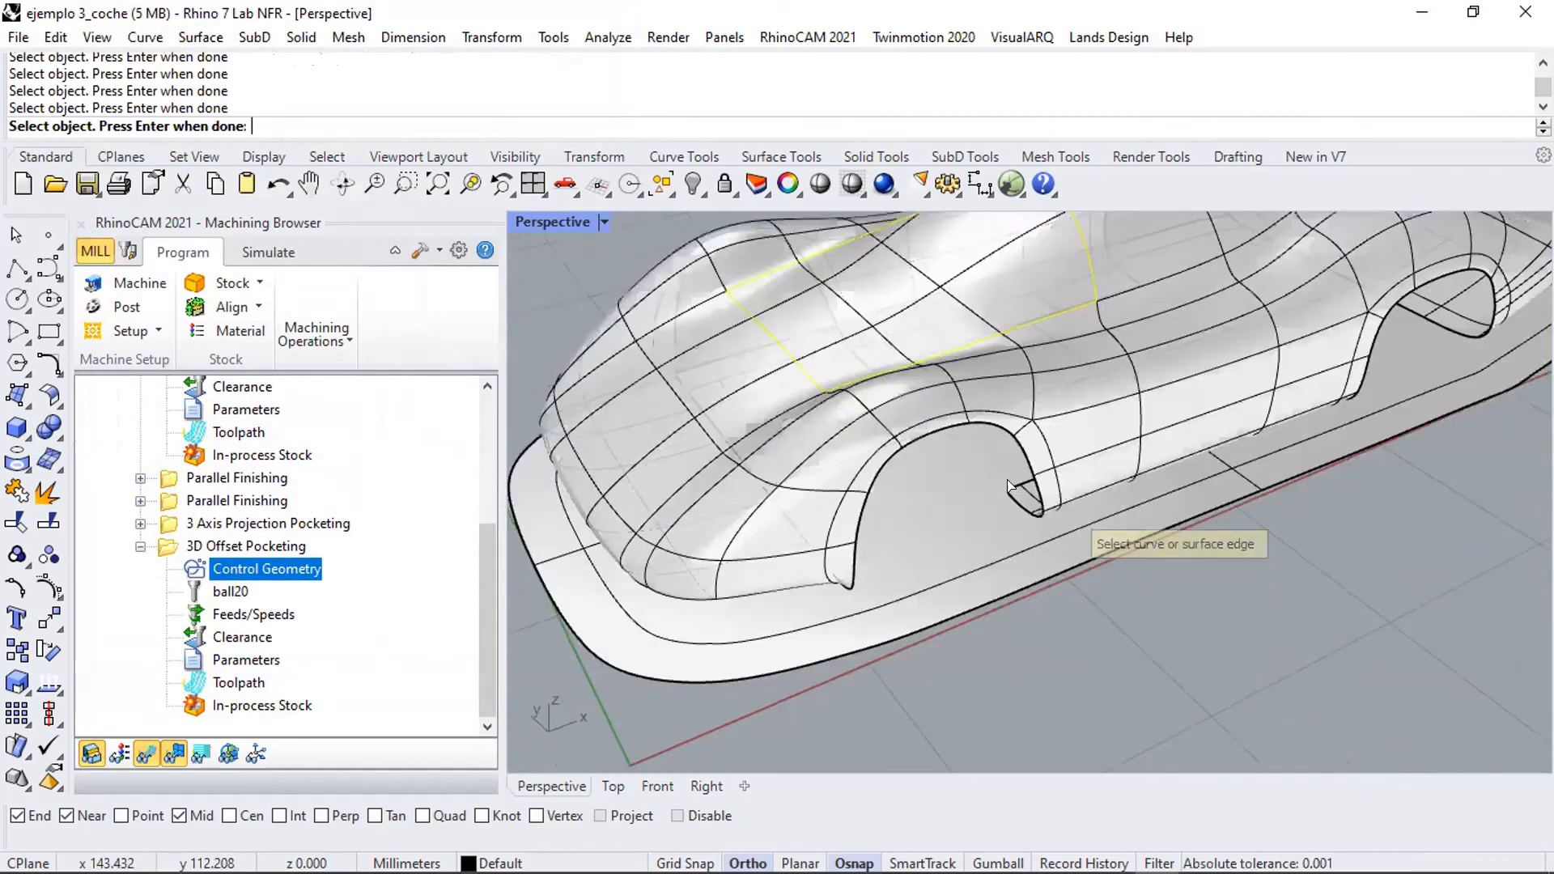
right_click_drag(951, 469, 861, 356)
key("Return")
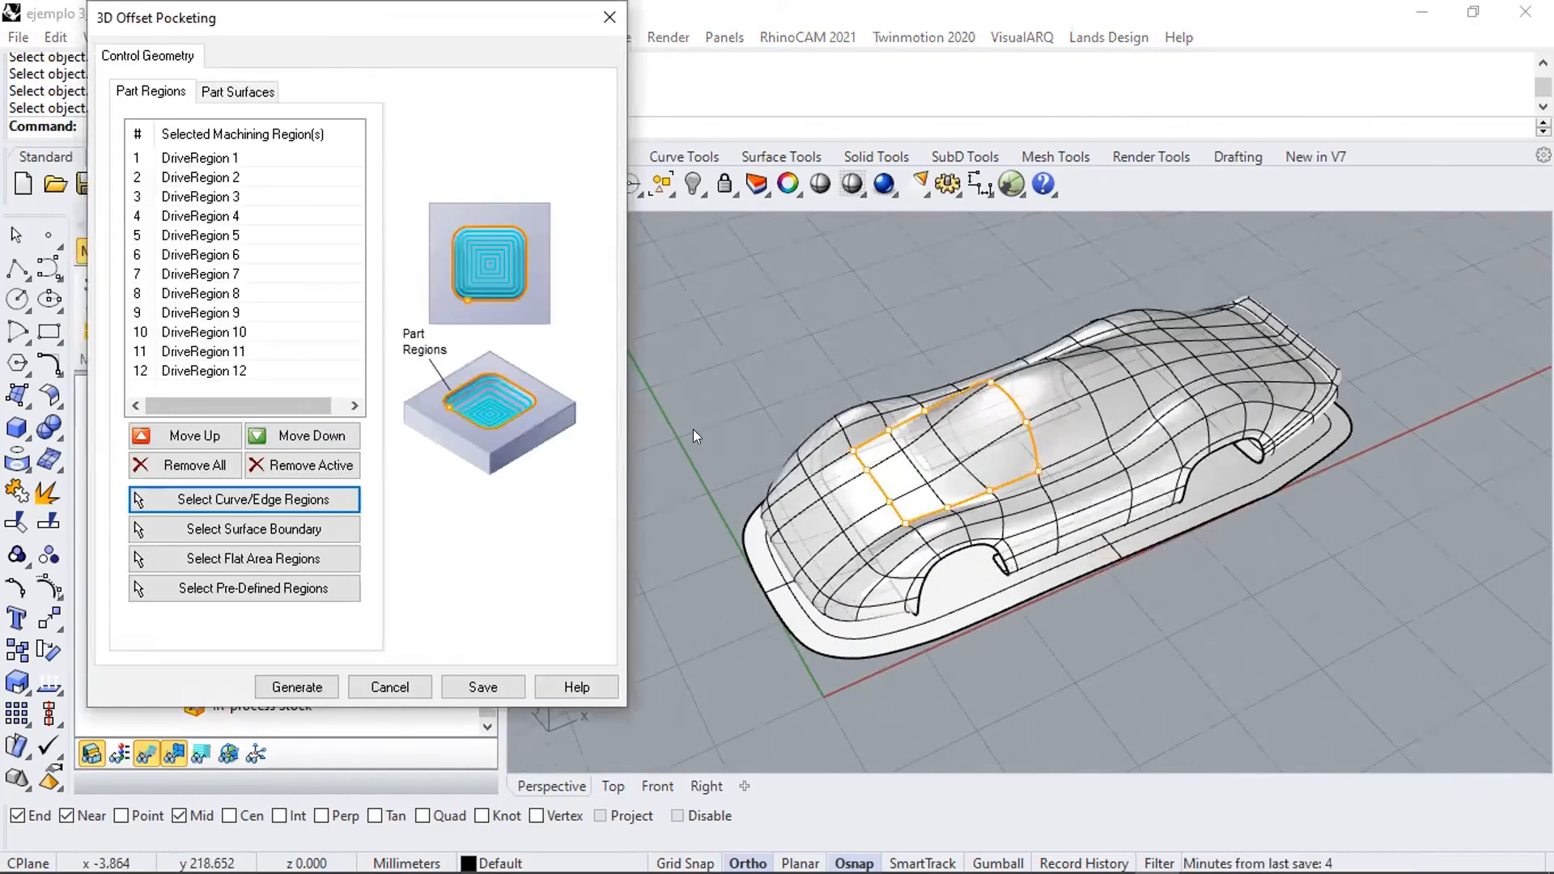
- Generate the 3D Offset Pocketing toolpath for the selected regions and inspect it on the car body
left_click(295, 687)
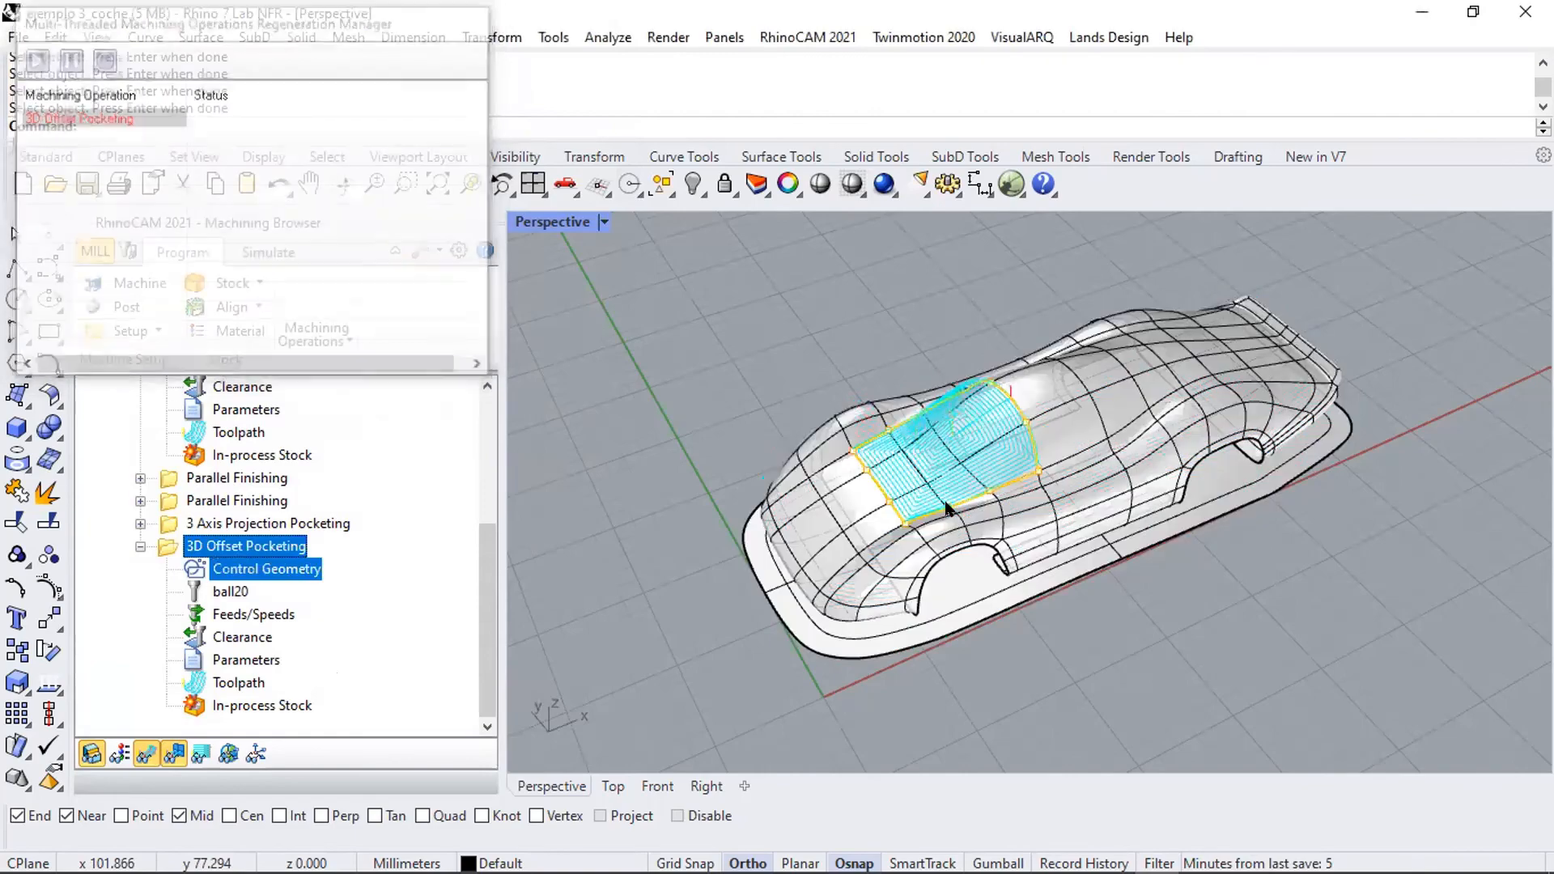
scroll(945, 497, "up", 5)
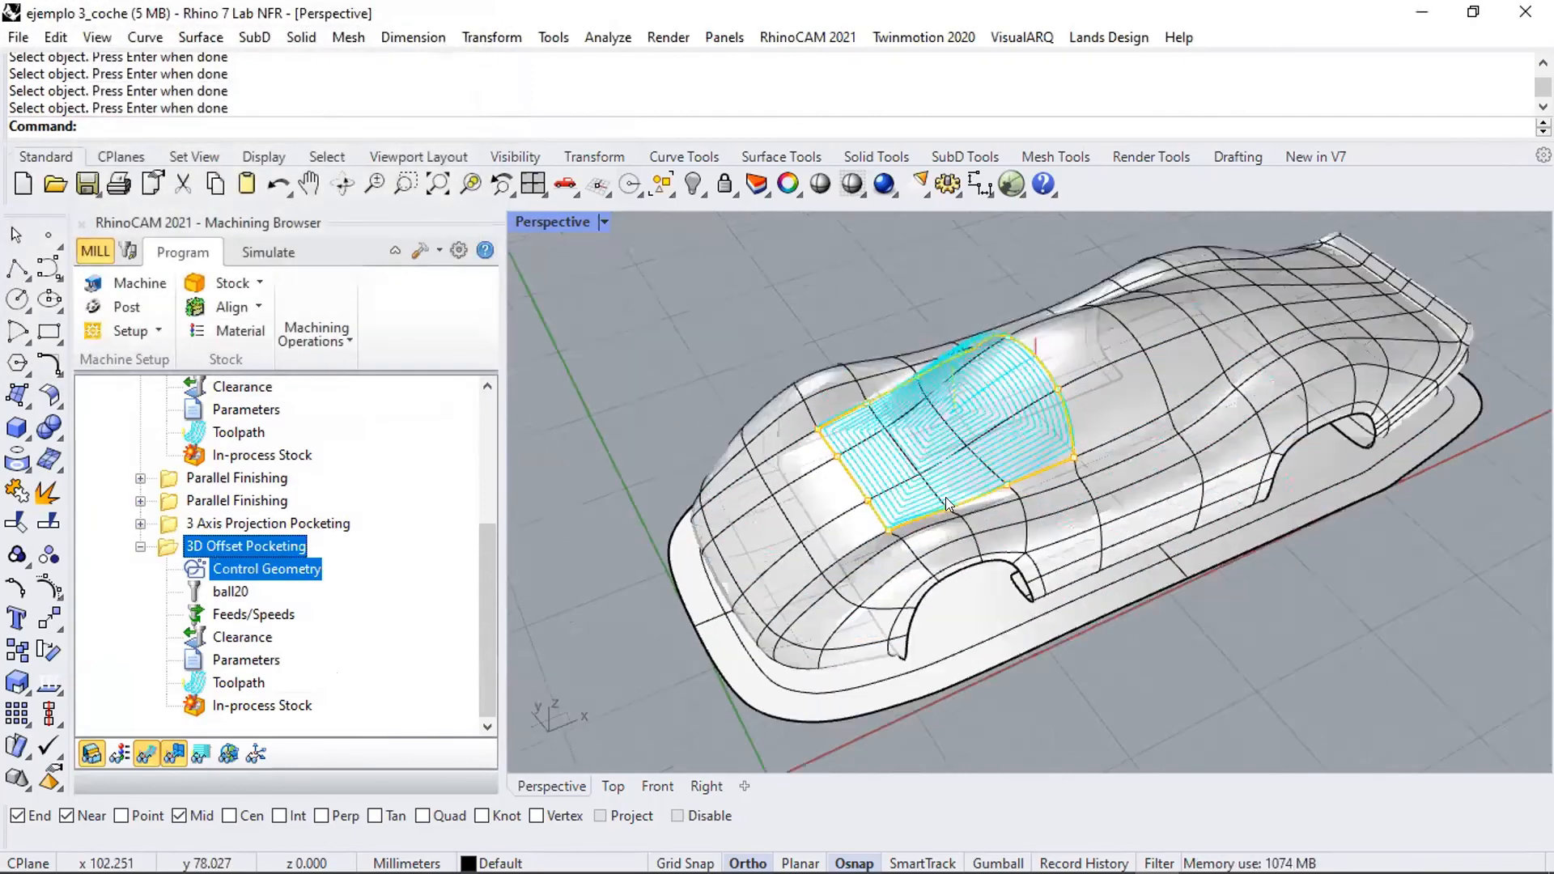
scroll(947, 495, "down", 2)
scroll(950, 442, "up", 1)
right_click_drag(951, 443, 1107, 658)
scroll(1089, 495, "down", 3)
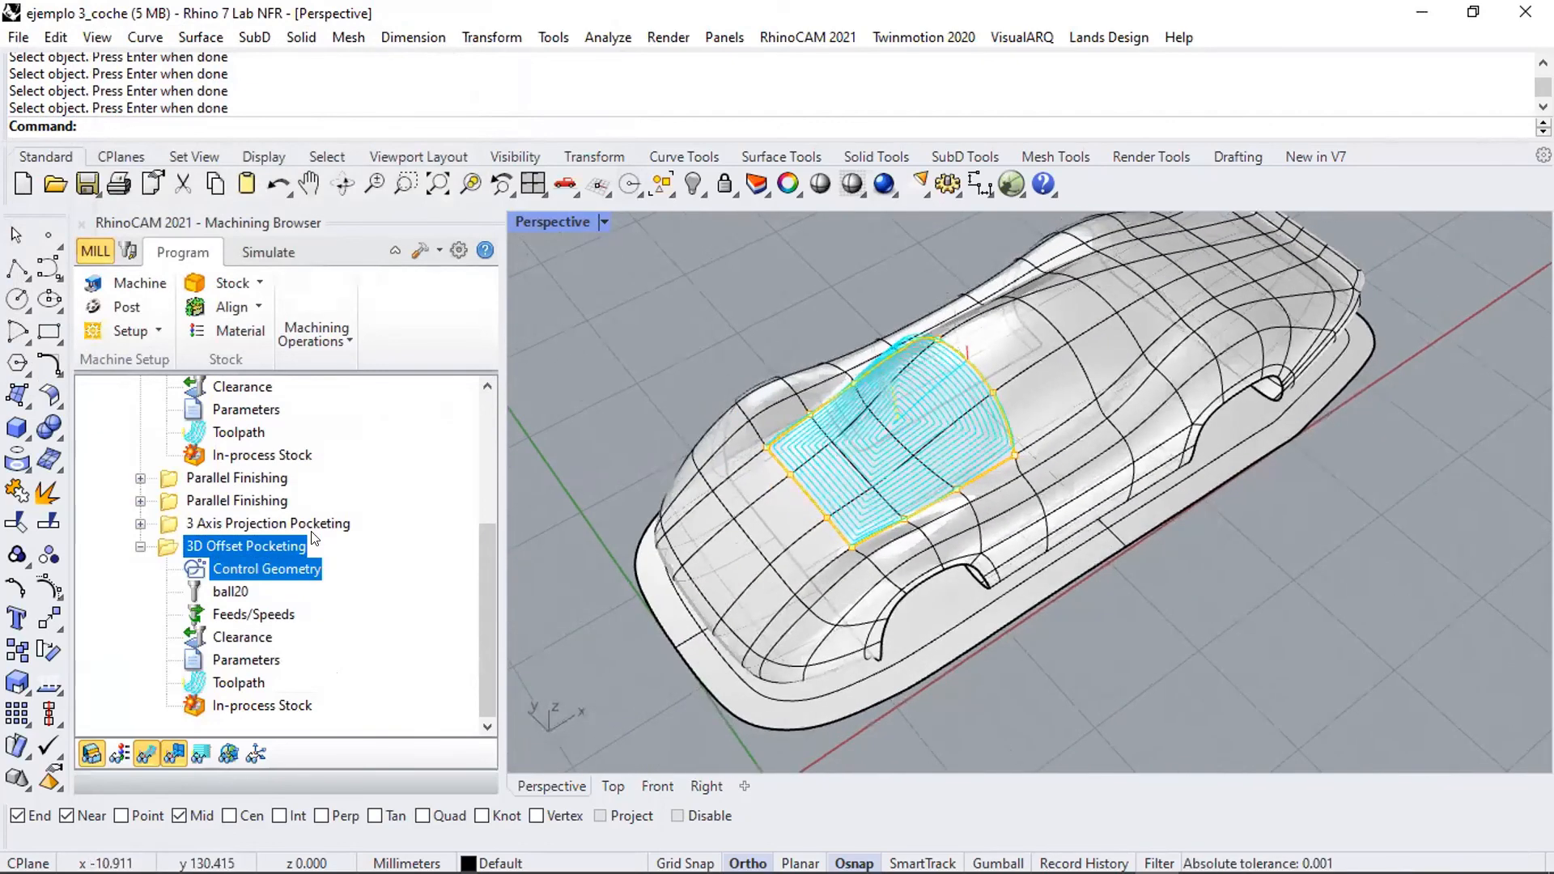
- Collapse the 3D Offset Pocketing and Horizontal Roughing operations and display the box stock of Setup 1 around the car
left_click(140, 547)
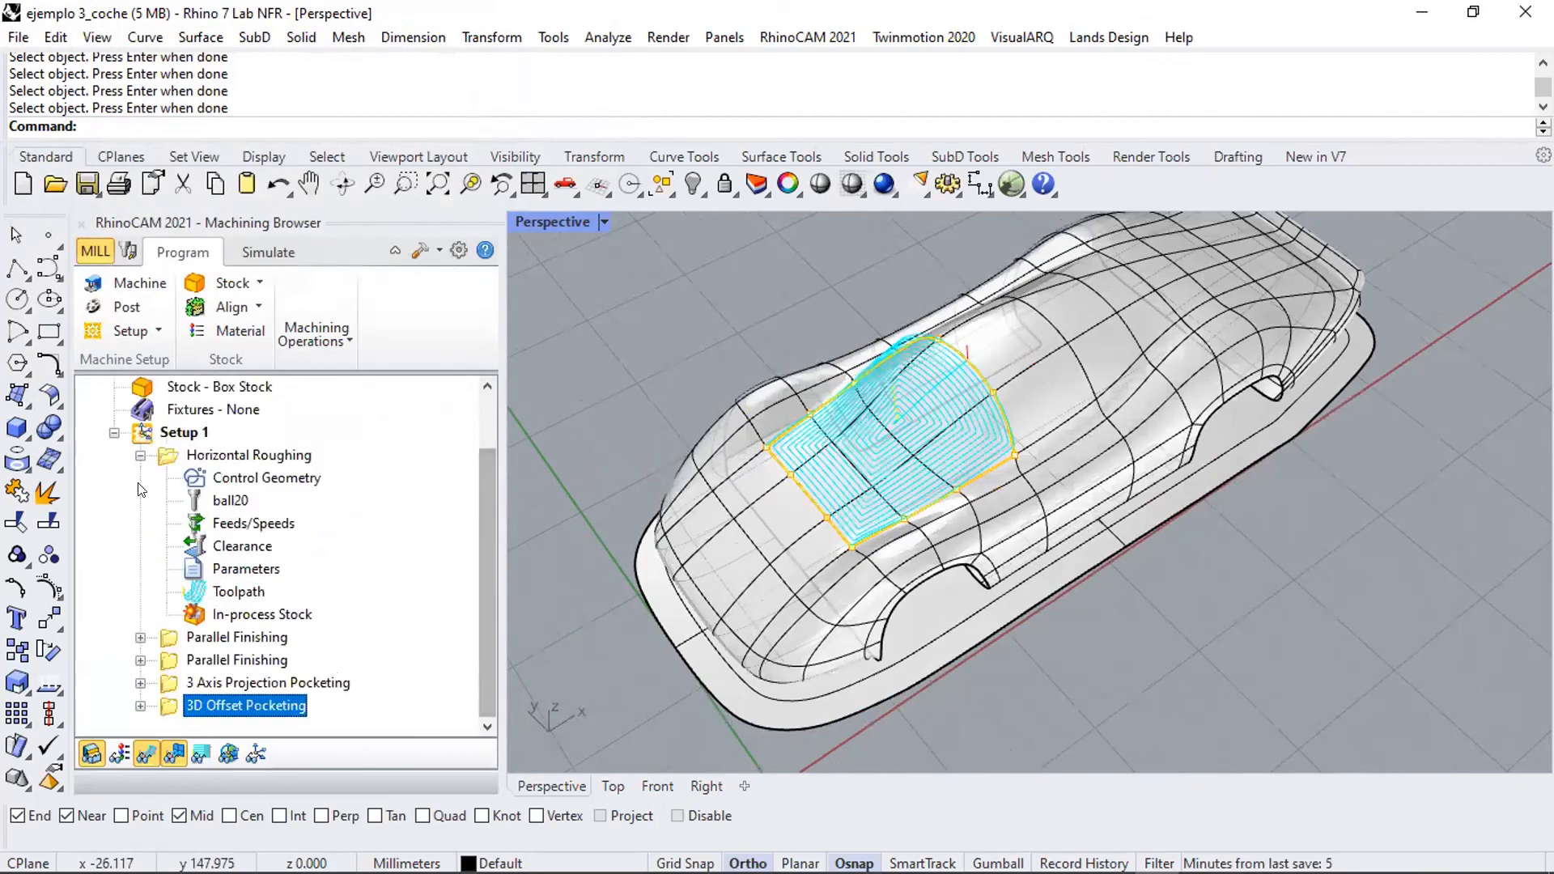
left_click(140, 455)
left_click(171, 500)
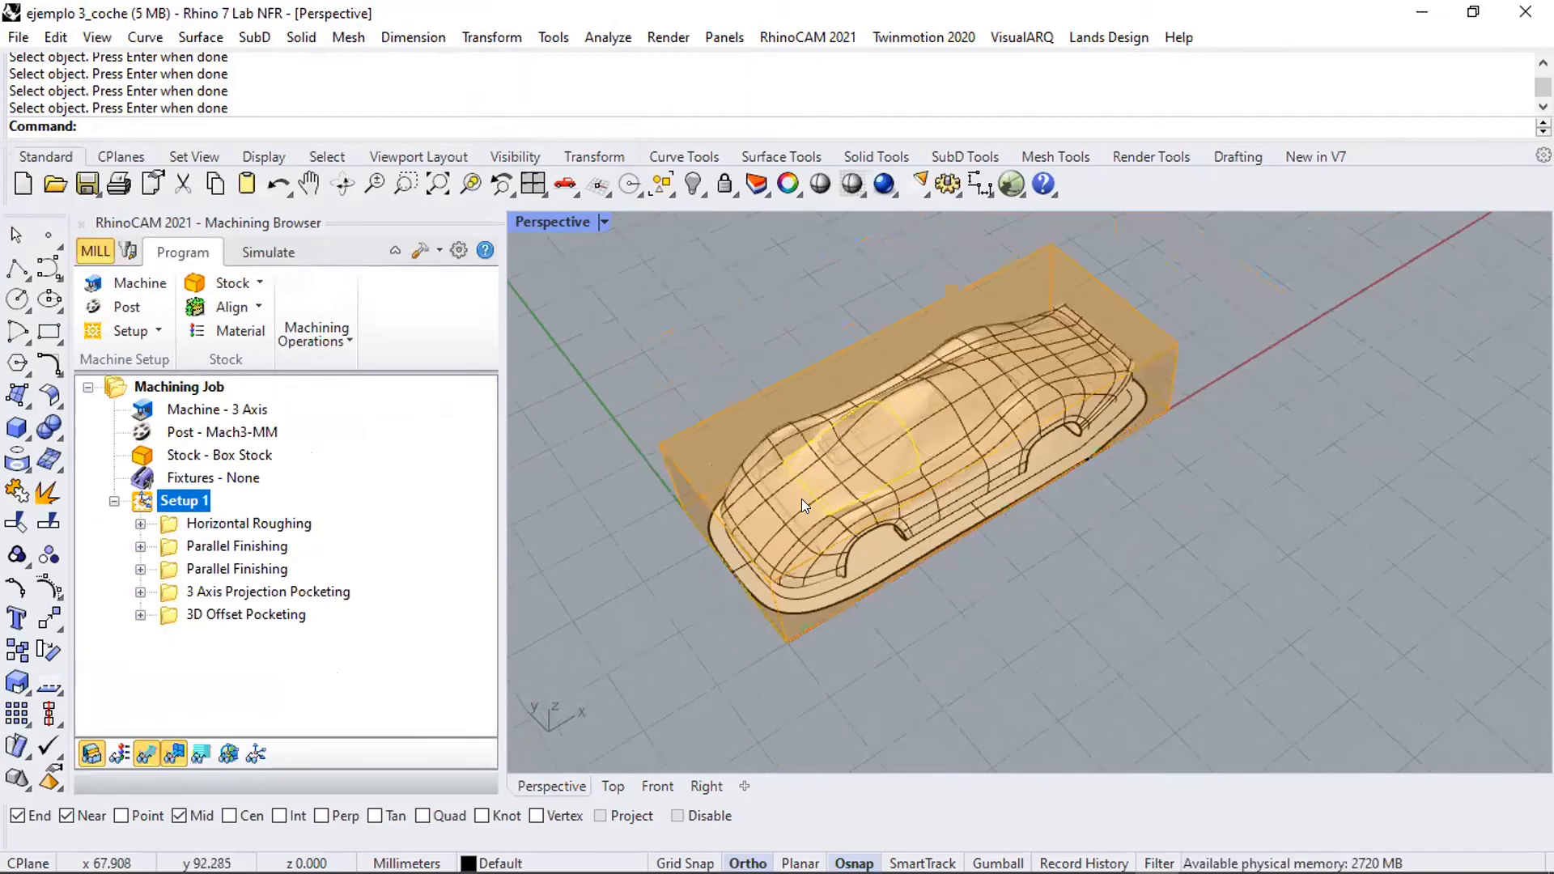
scroll(879, 477, "down", 3)
right_click_drag(879, 478, 872, 546, "shift")
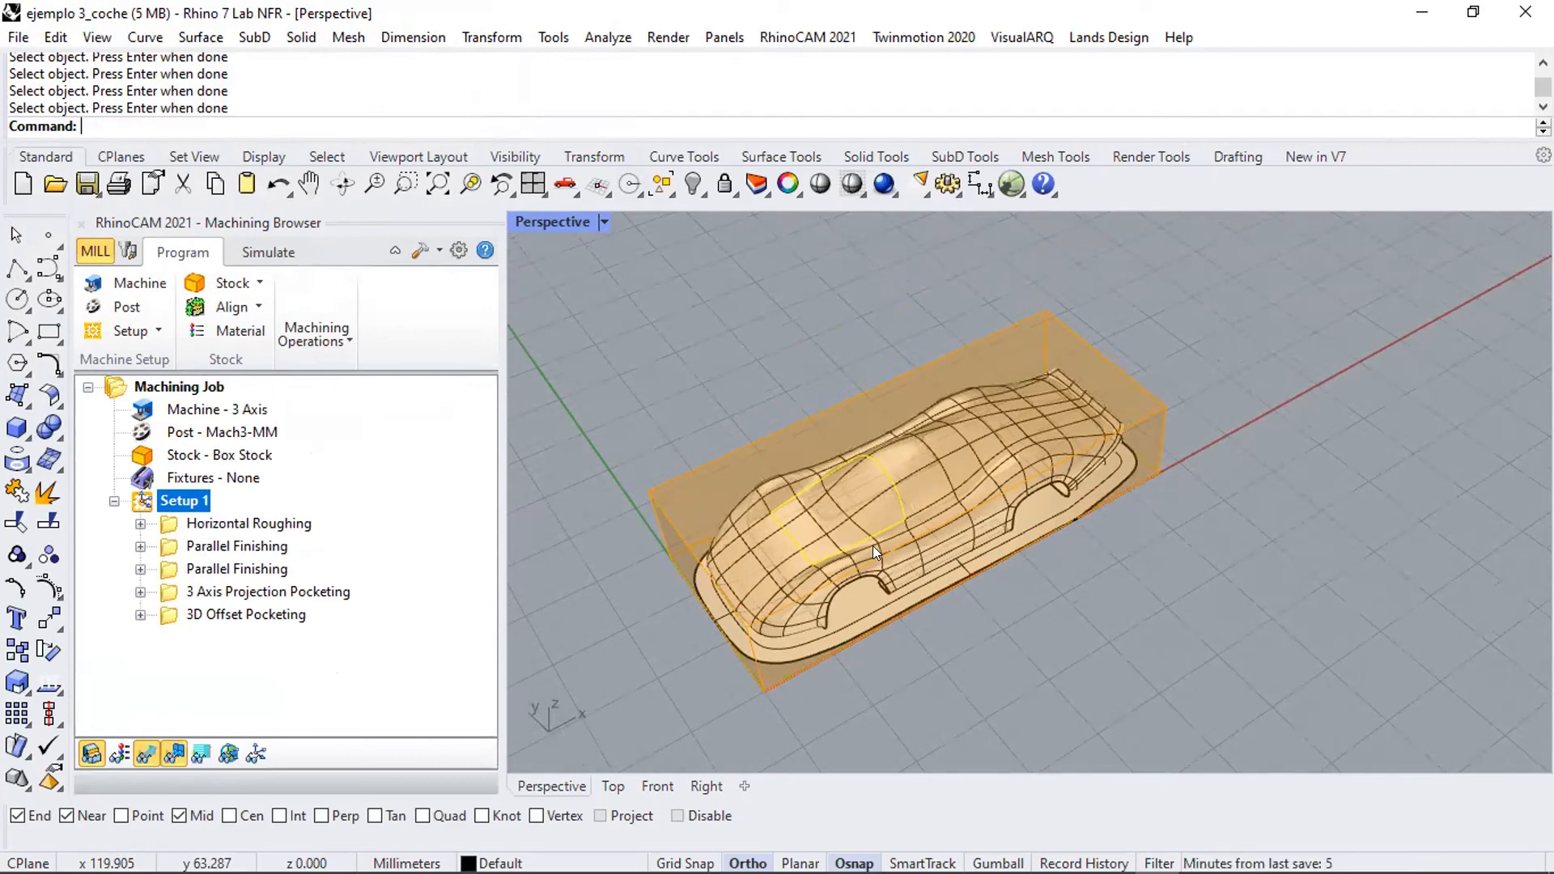
- Review the tools, regions and K-Bases in the machining objects browser, and close it
left_click(129, 251)
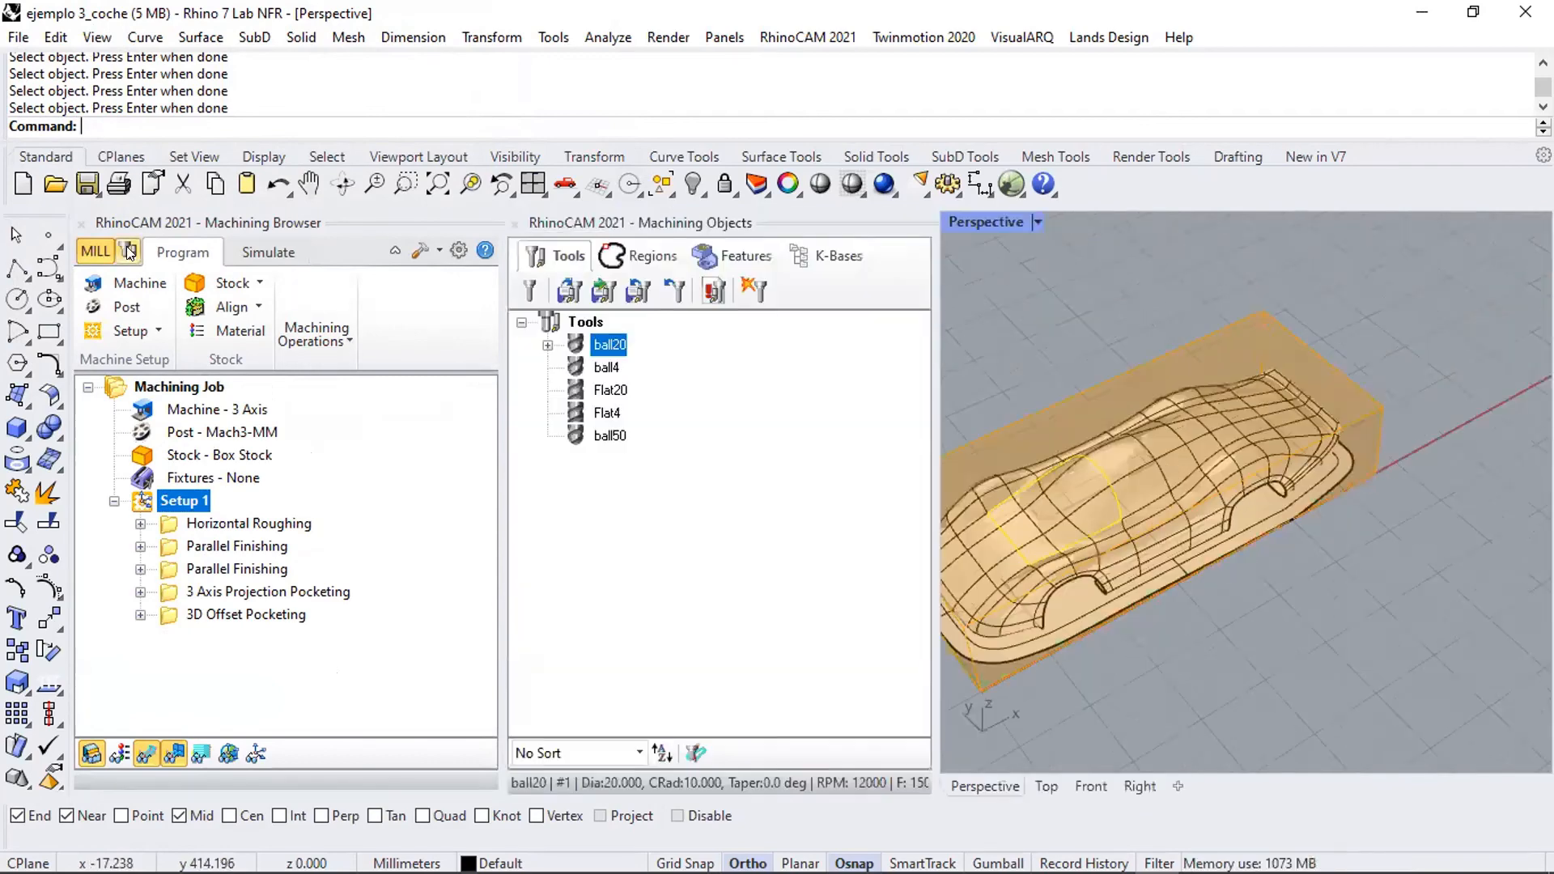
left_click(640, 256)
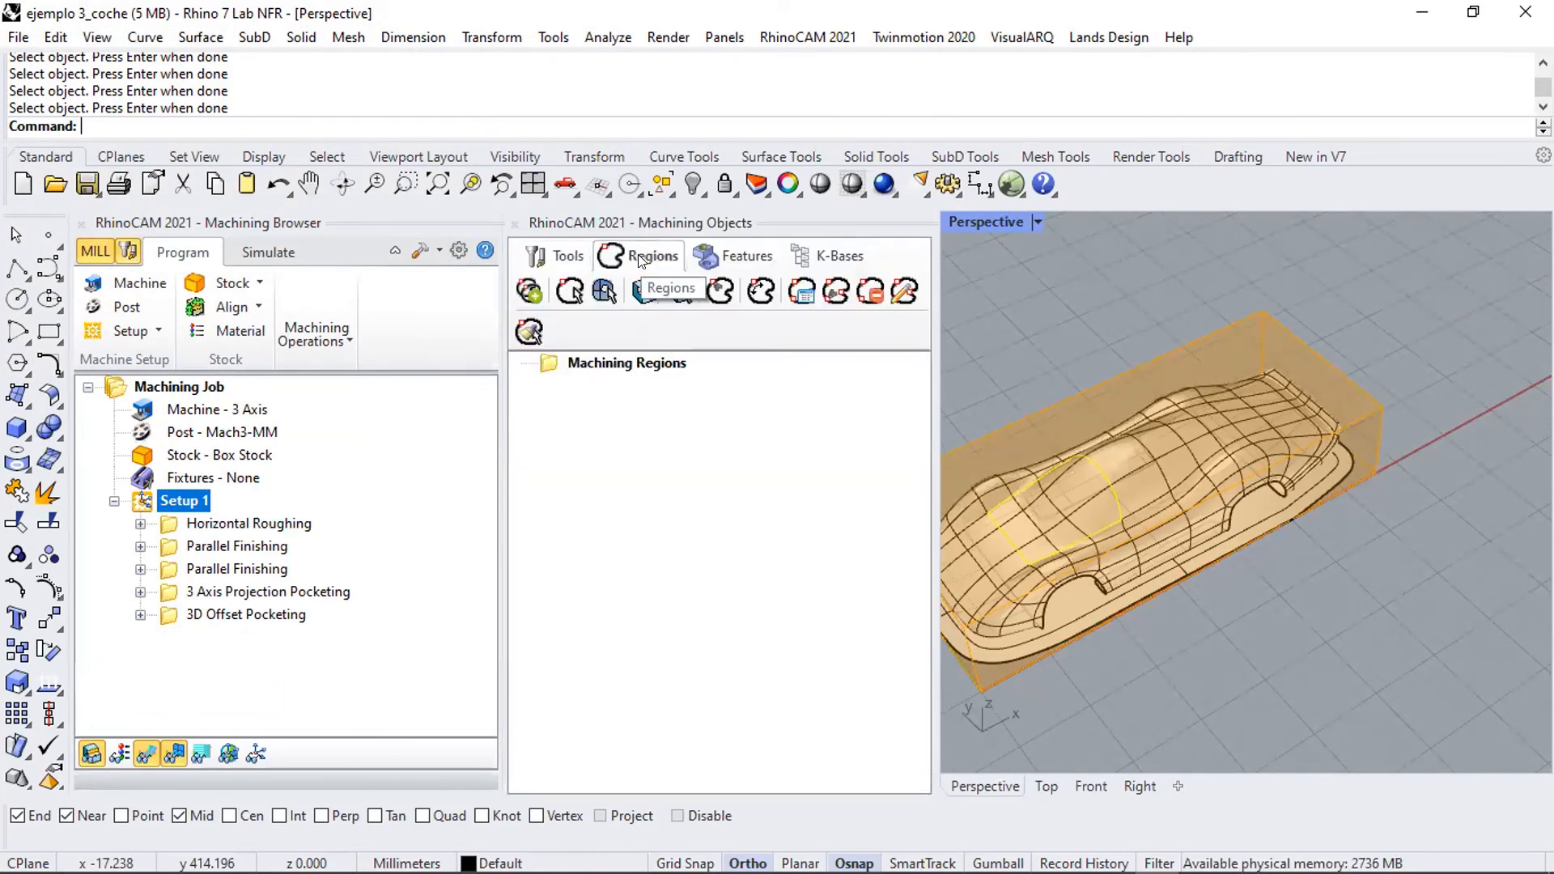
left_click(828, 247)
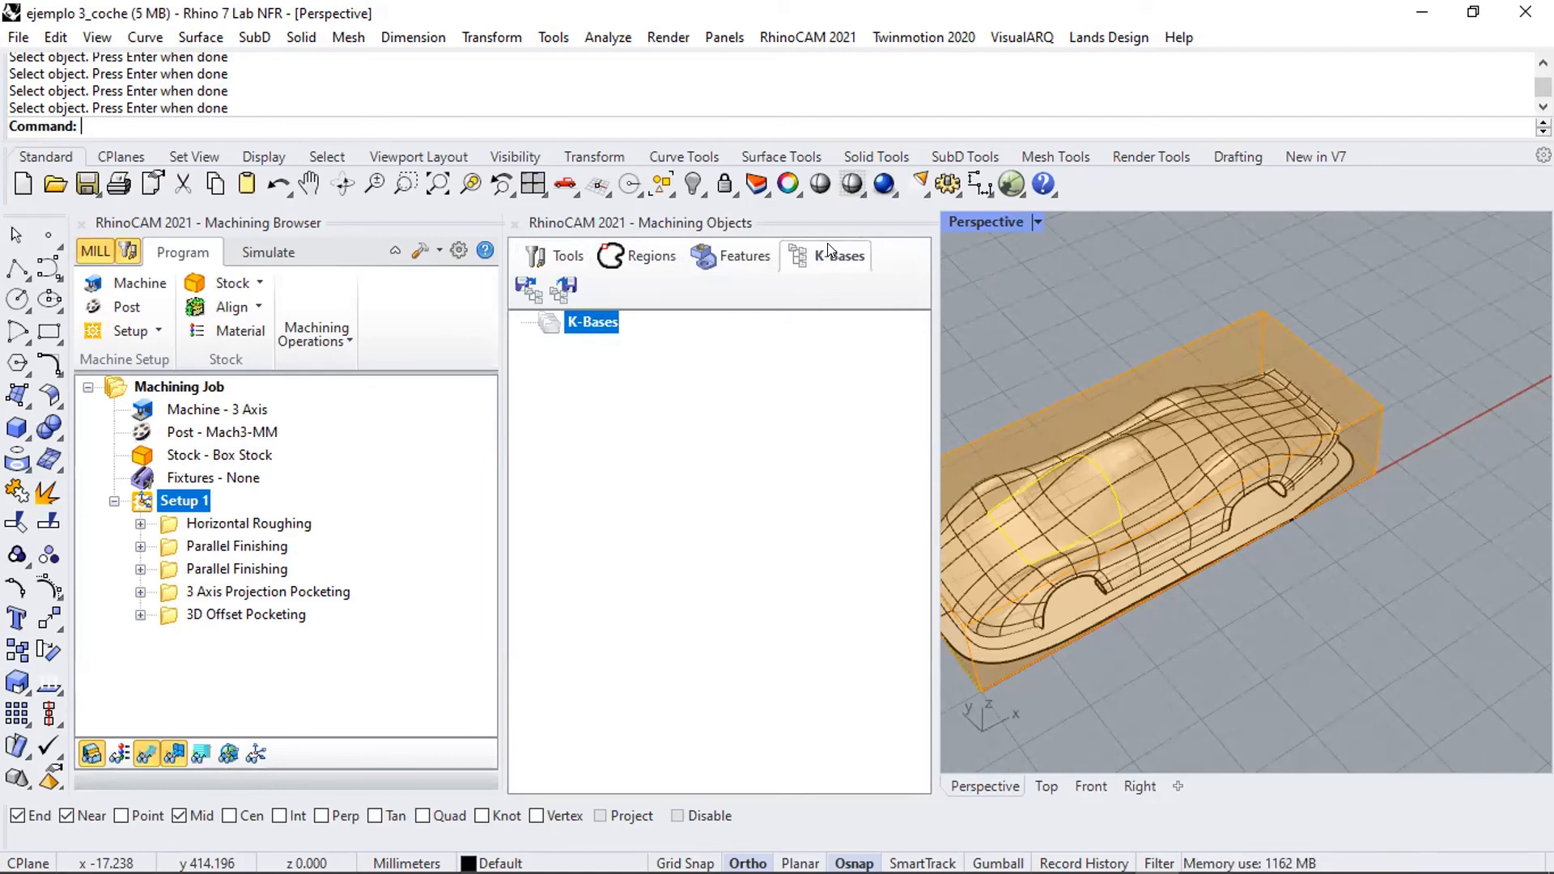
left_click(515, 225)
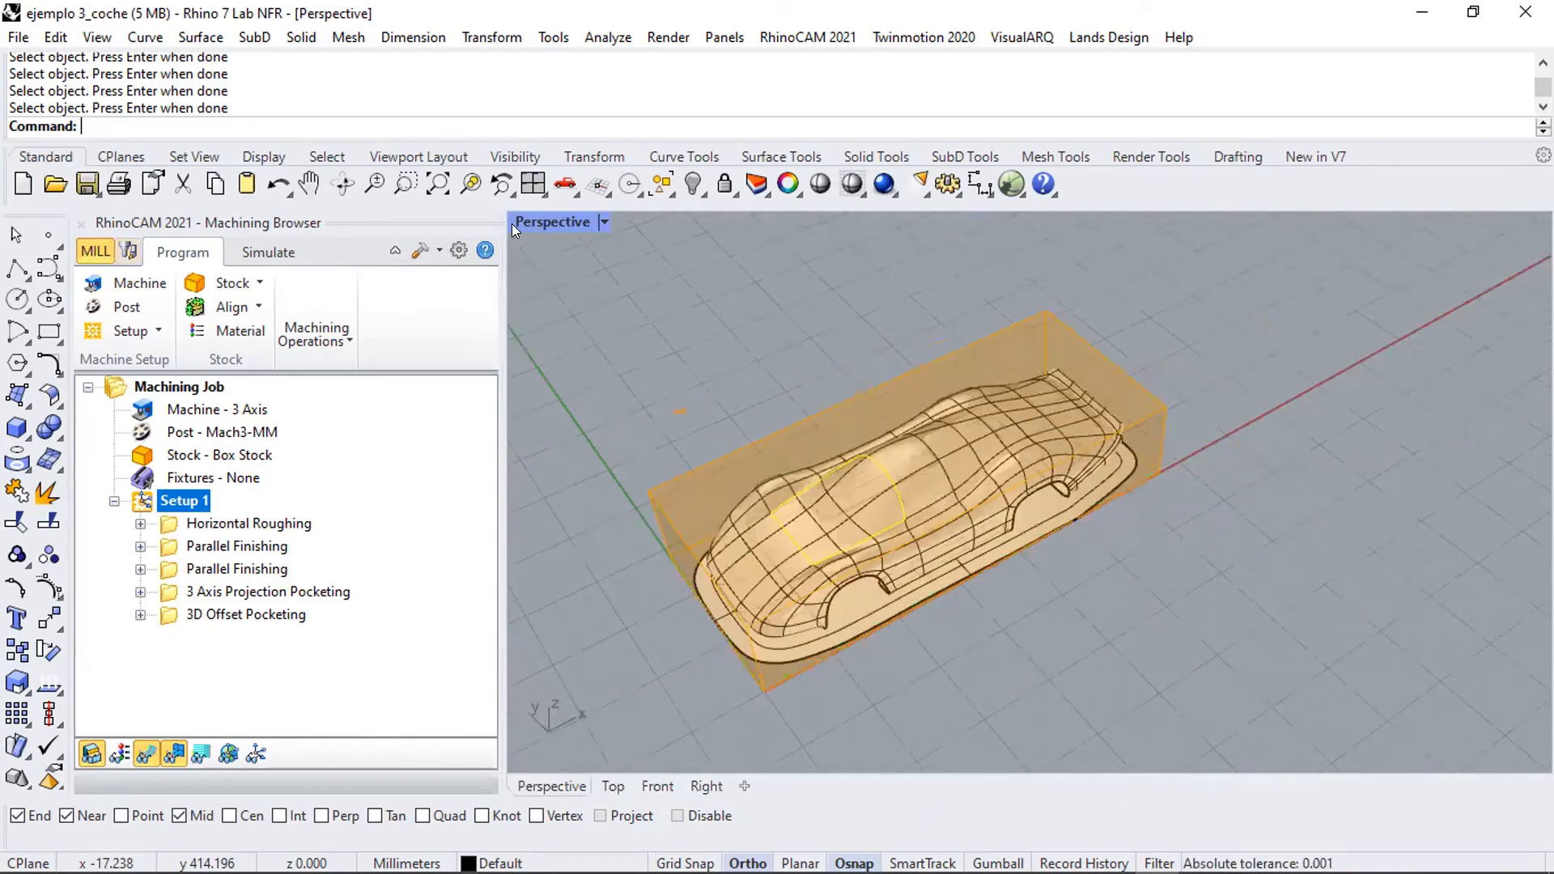